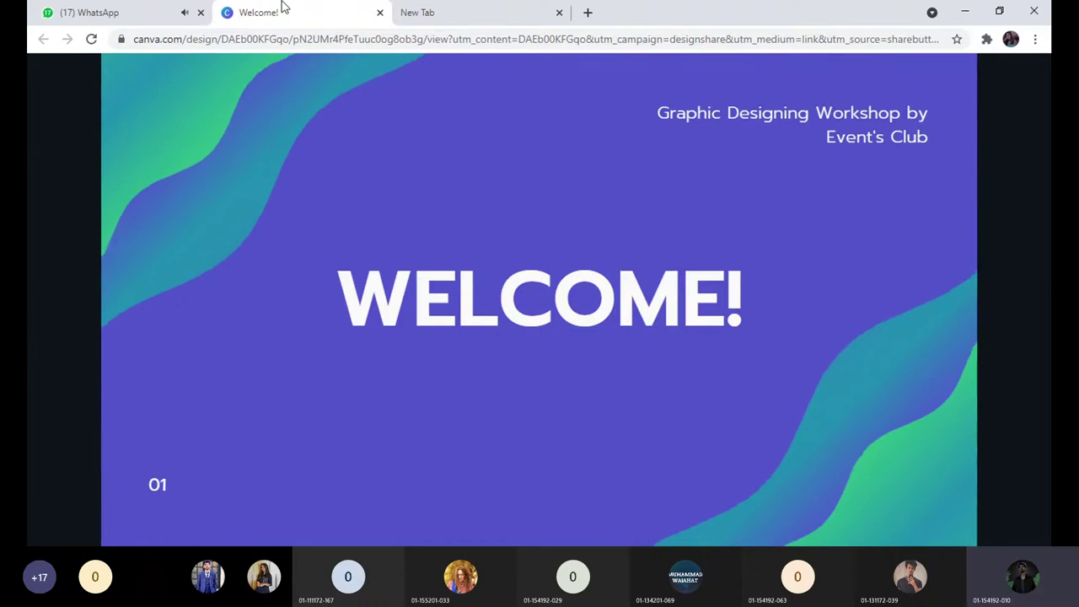
# Close the WhatsApp tab in the browser.
pyautogui.click(200, 13)
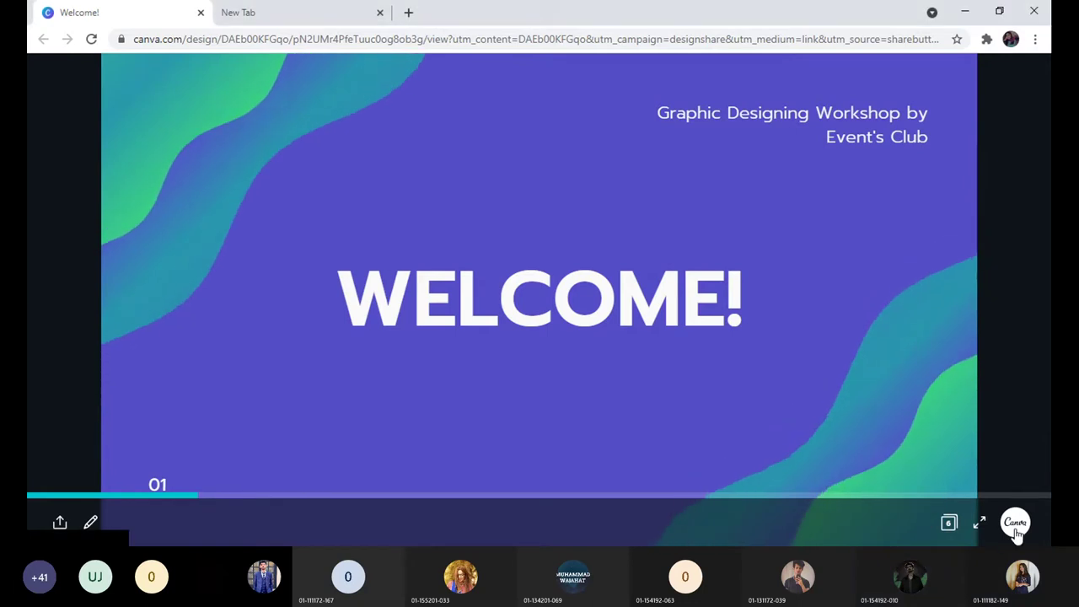
pyautogui.click(979, 523)
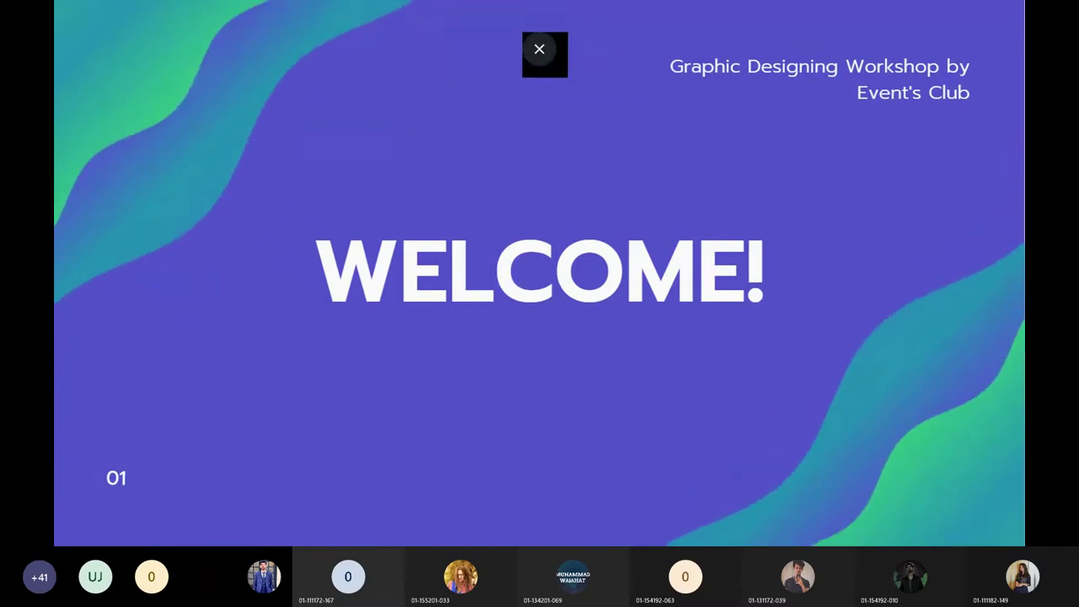
pyautogui.click(540, 48)
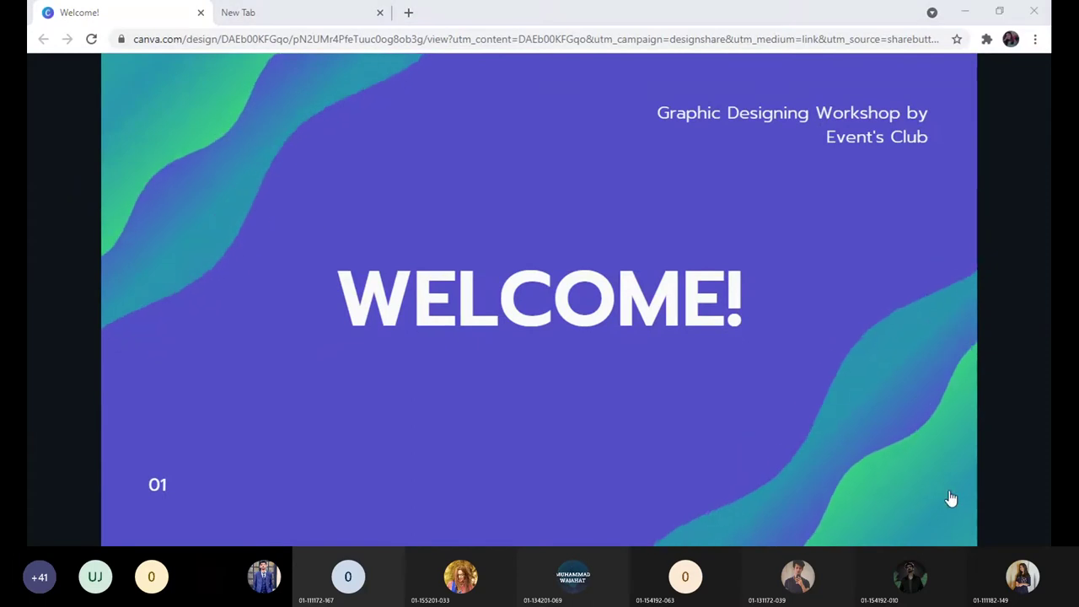
# Bring focus back to the Canva presentation window on the WELCOME! slide.
pyautogui.click(1021, 441)
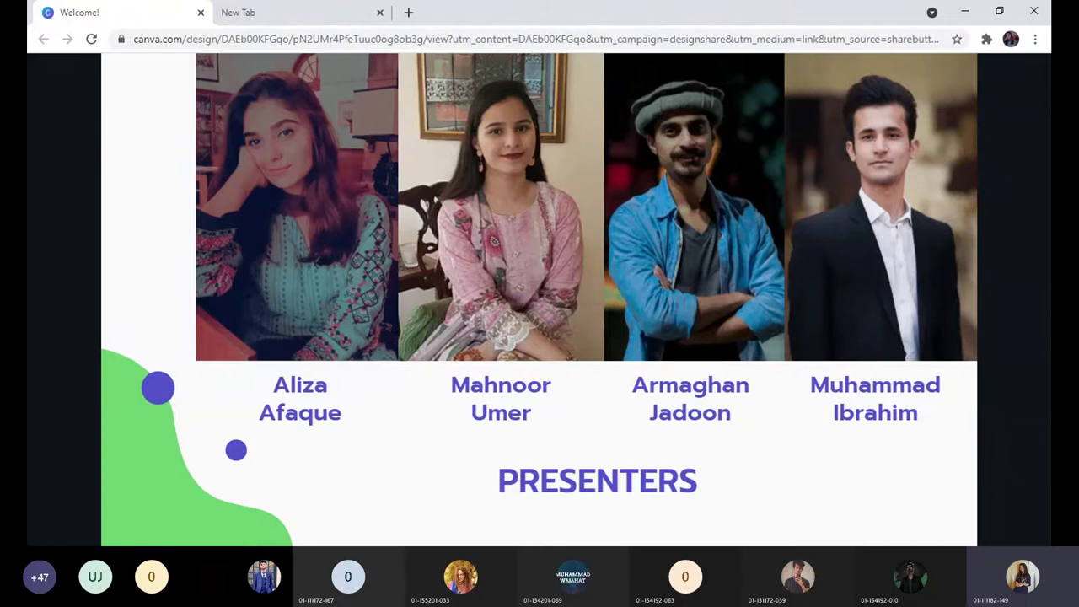
pyautogui.press('Right')
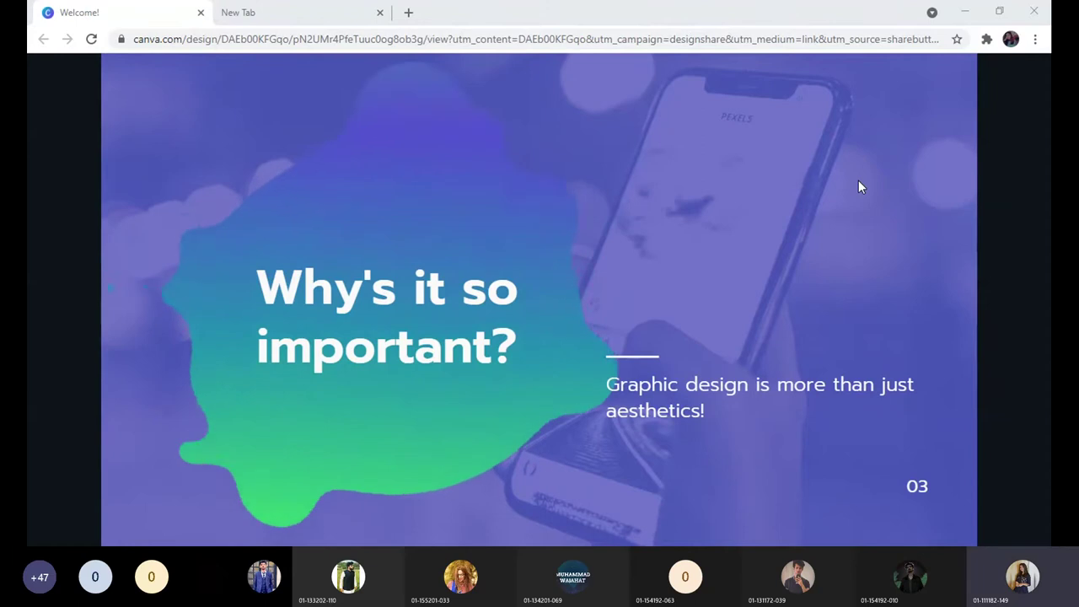
pyautogui.click(871, 52)
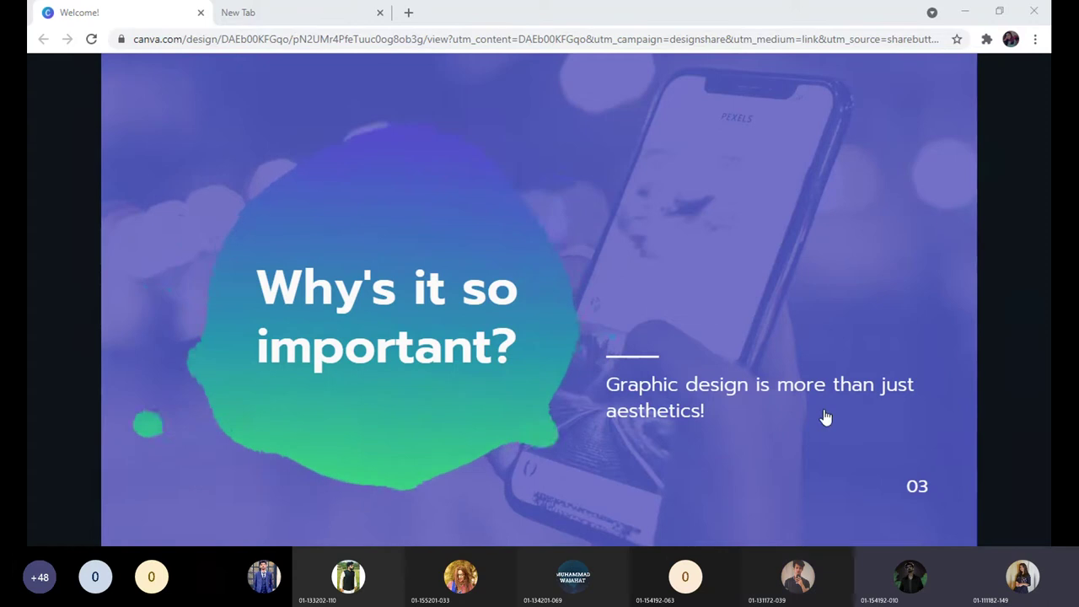
pyautogui.click(864, 27)
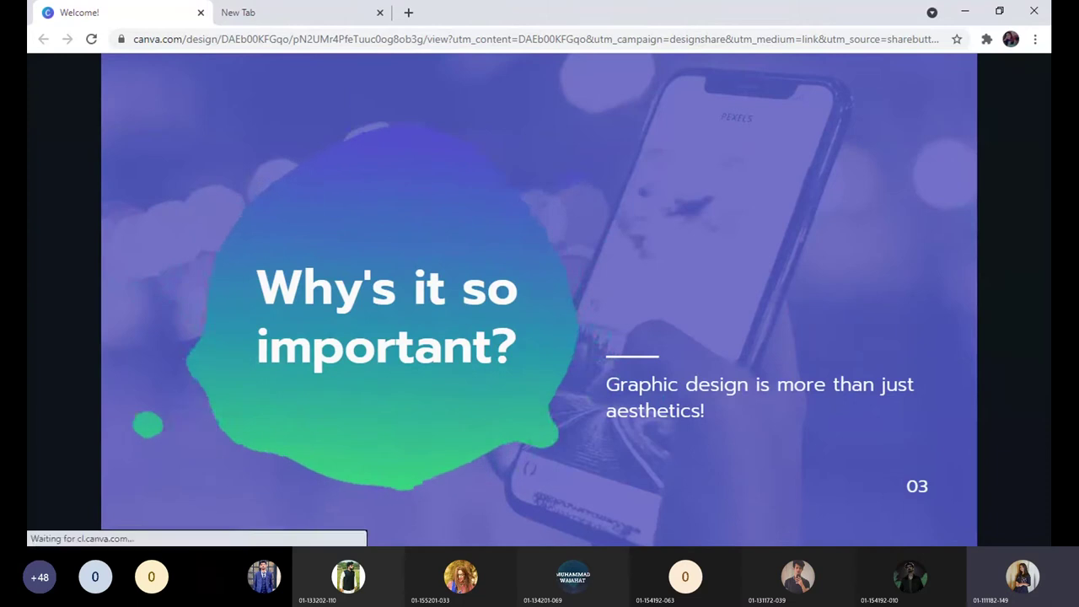
# Advance the Canva deck from slide 03 to slide 04, "What to do?".
pyautogui.press('Right')
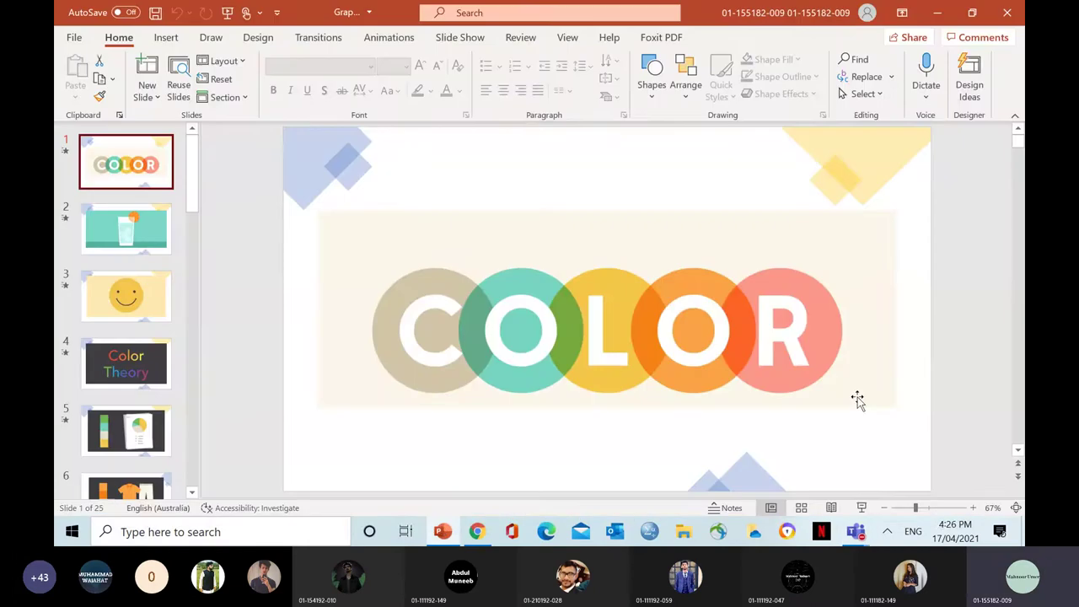
# Start the COLOR deck slideshow and advance past the smiley-face slide to Color Theory.
pyautogui.click(862, 508)
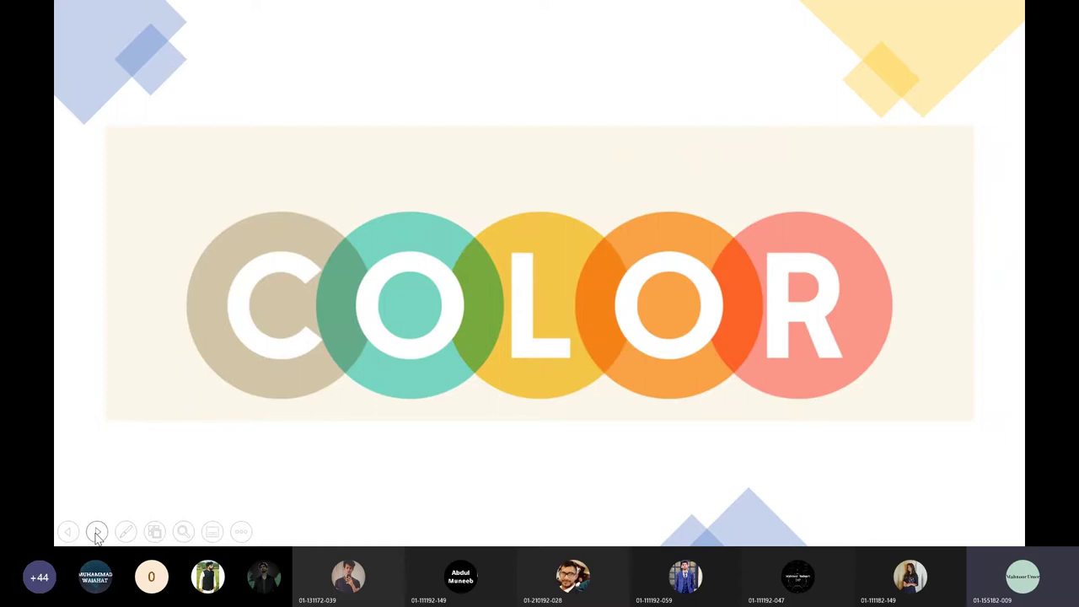
pyautogui.click(96, 532)
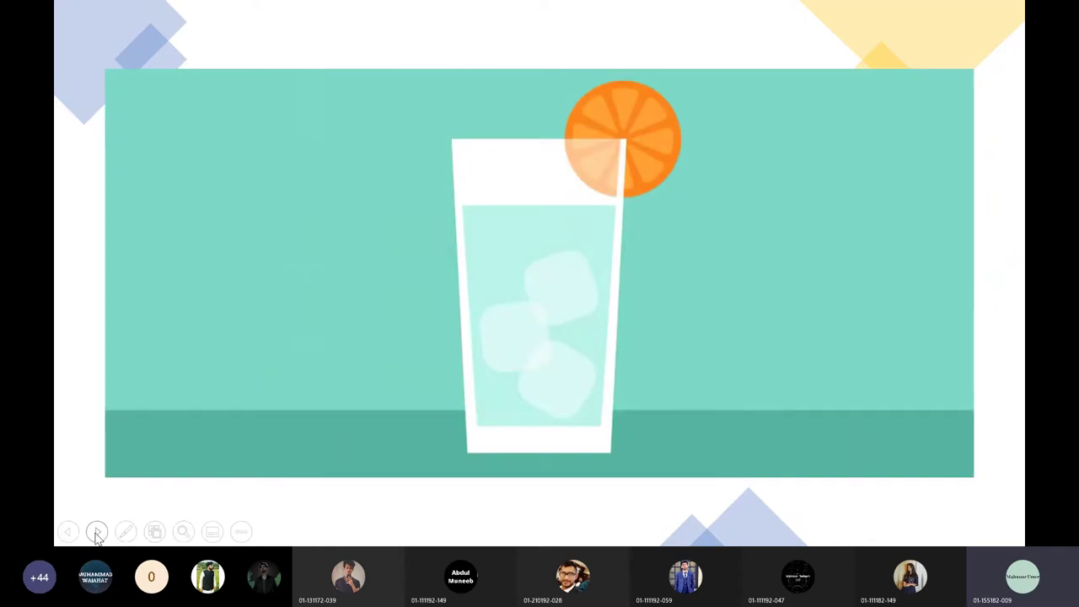
pyautogui.click(96, 532)
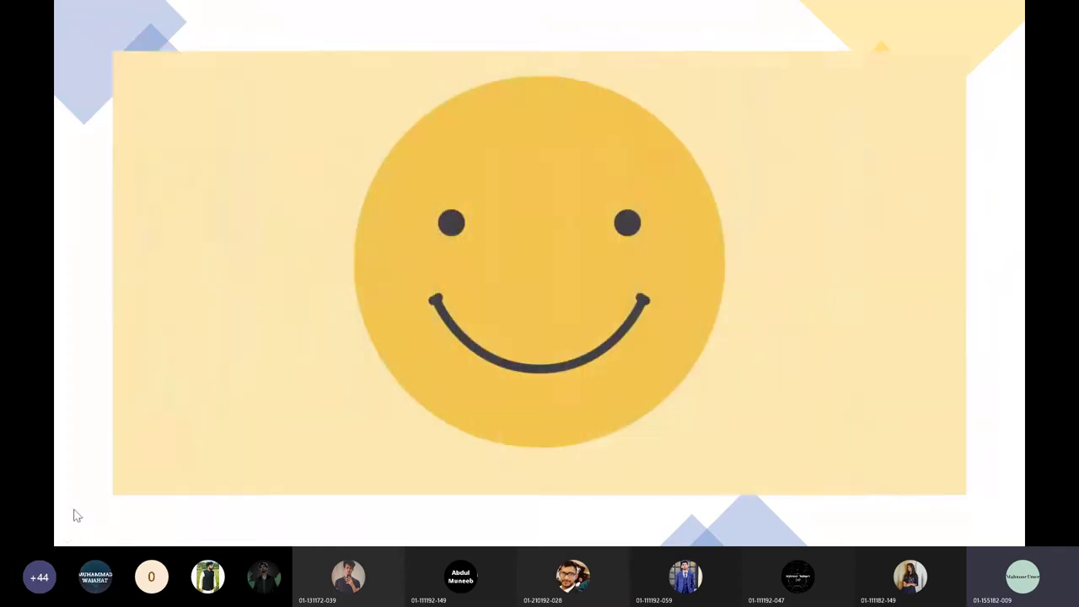
pyautogui.moveTo(96, 532)
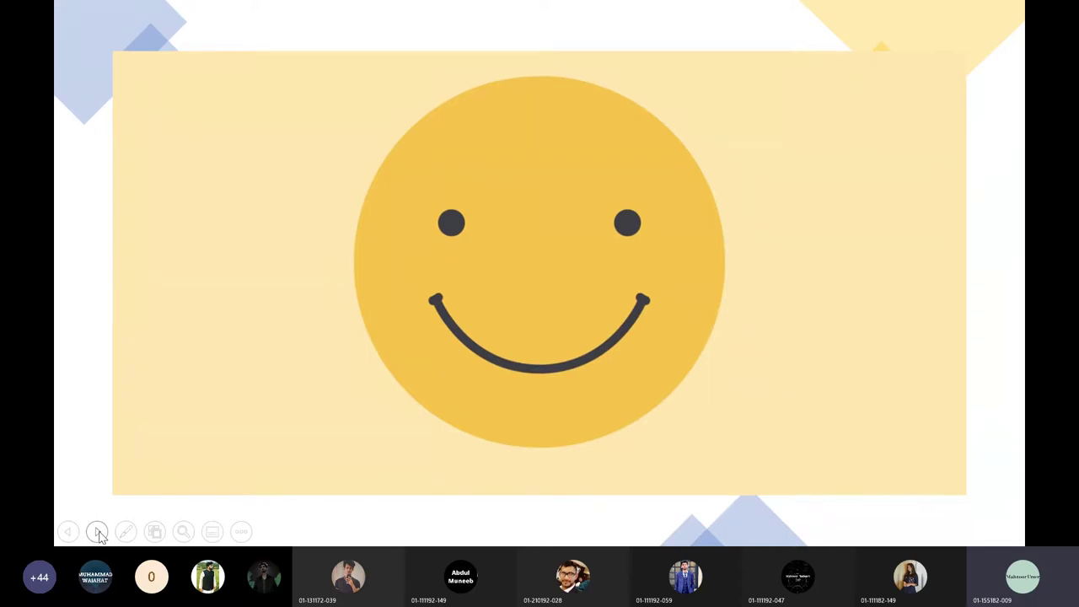
pyautogui.click(97, 532)
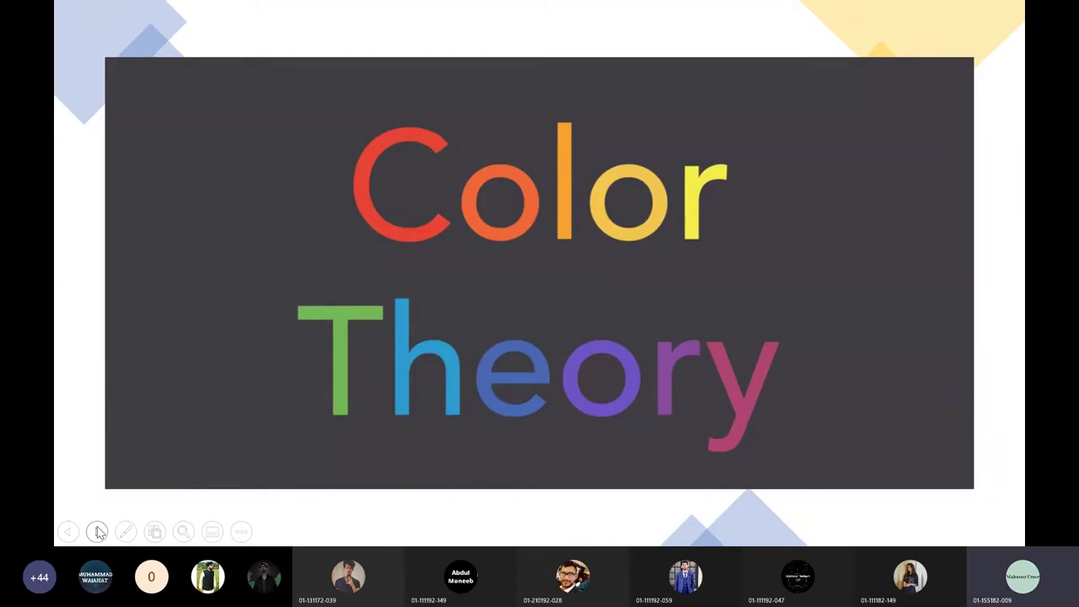
# Advance through the pie chart, clothing and eyes slides to the red-on-blue Dos & Don'ts slide.
pyautogui.click(97, 532)
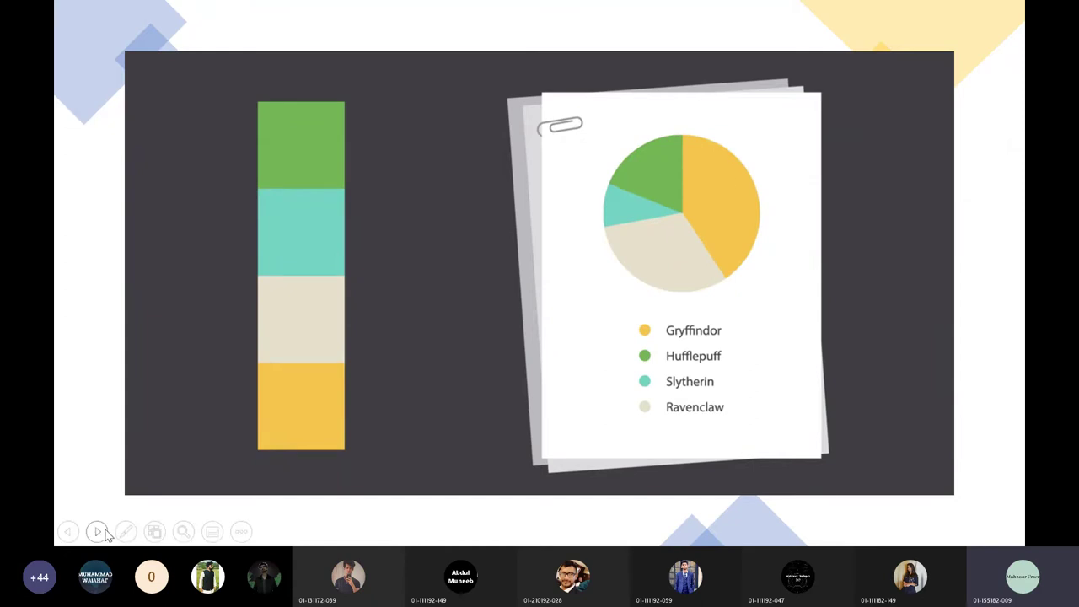
pyautogui.click(99, 531)
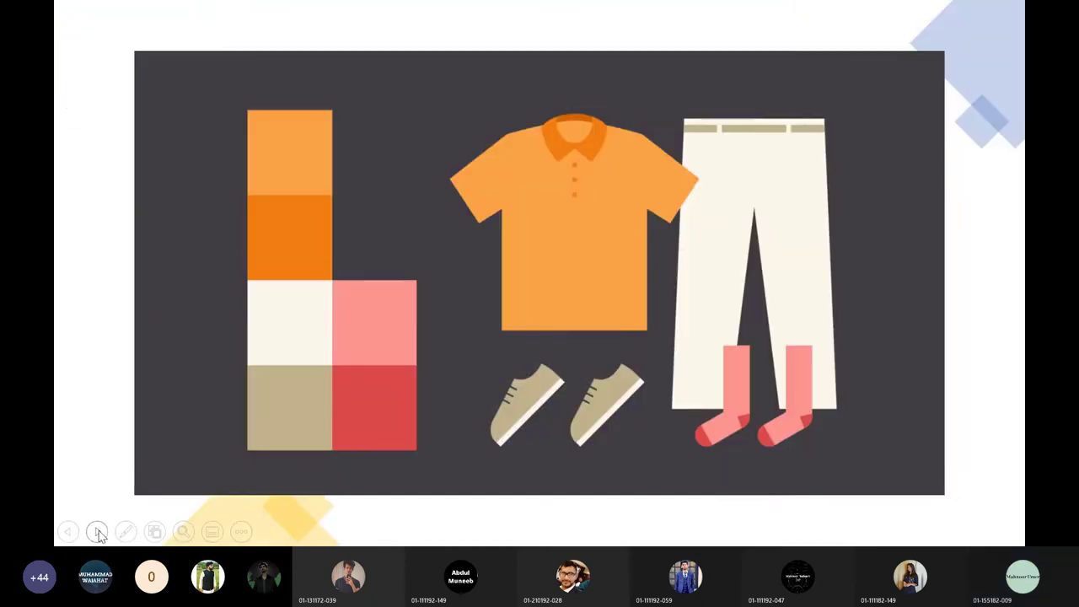
pyautogui.click(98, 532)
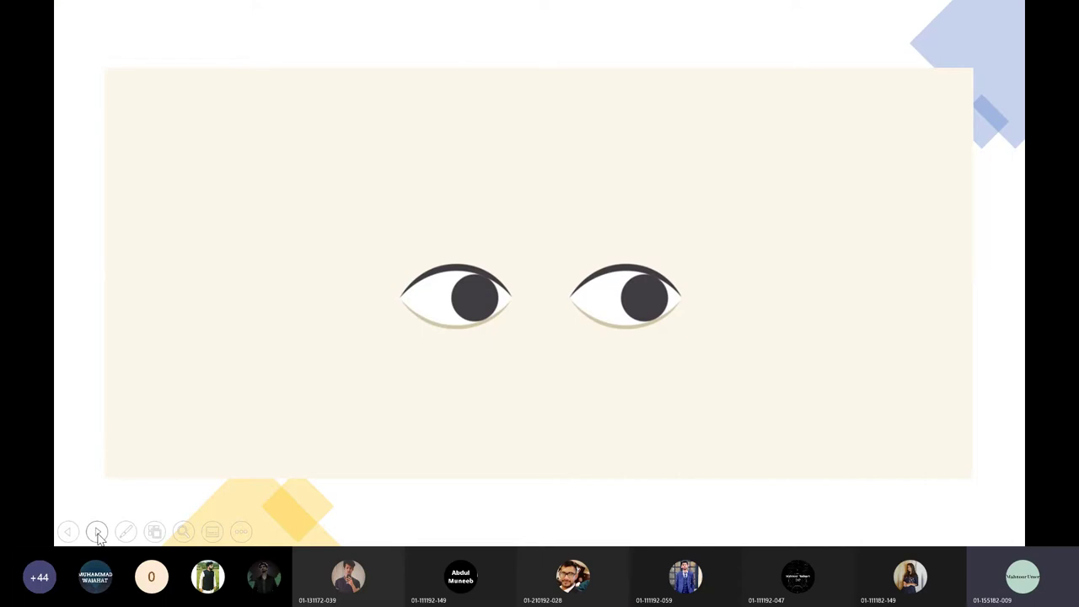
pyautogui.click(97, 534)
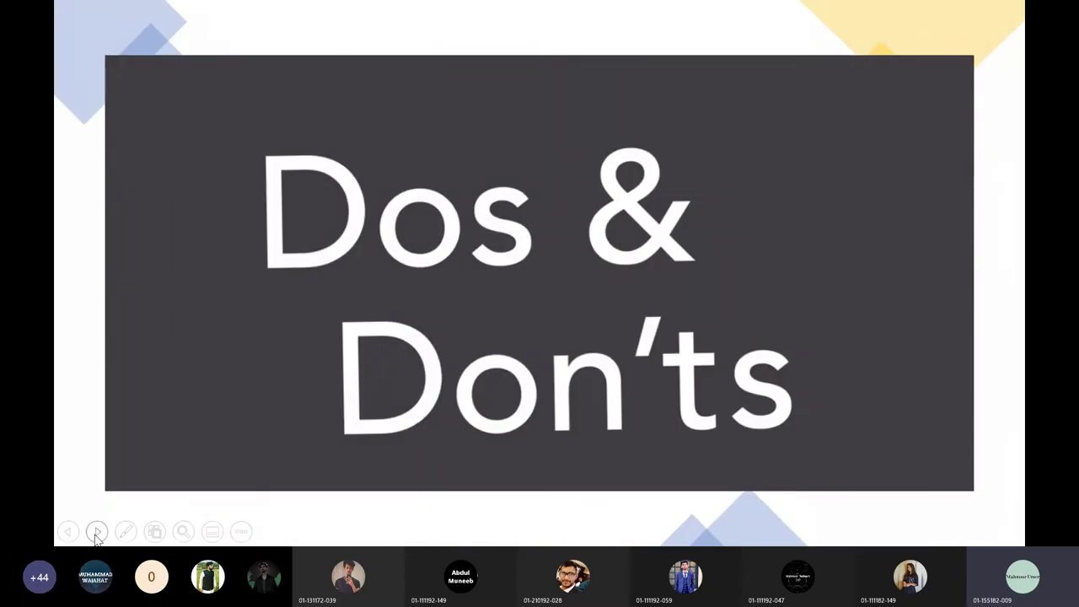
pyautogui.click(97, 534)
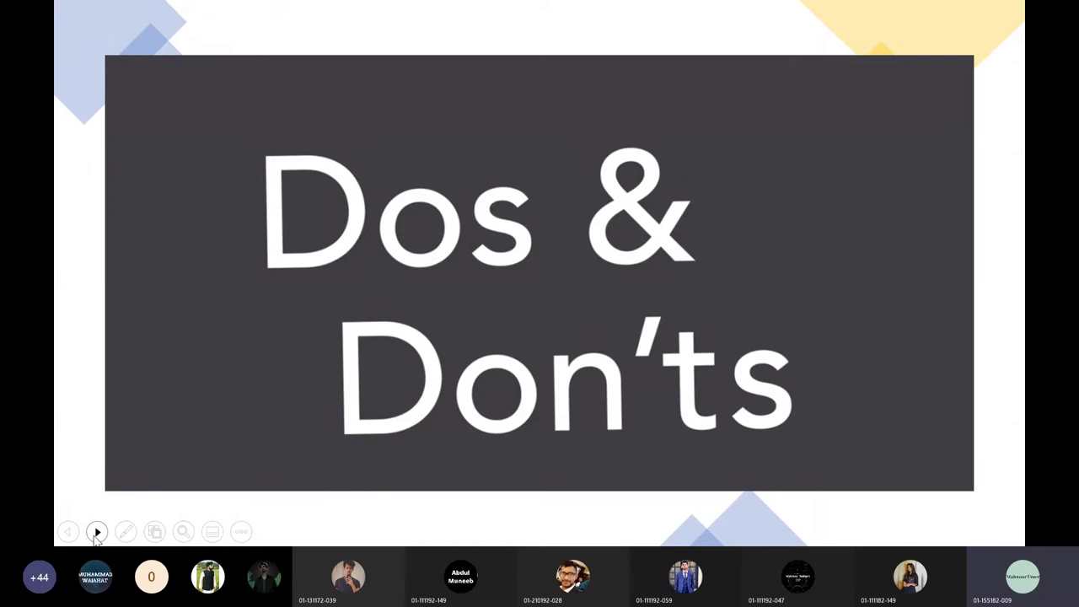
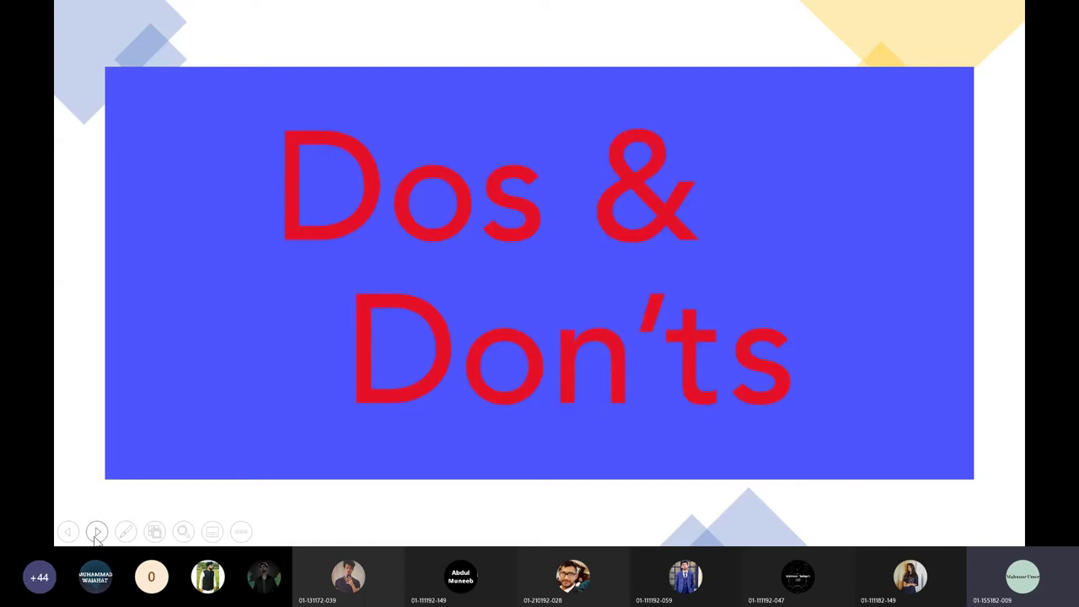
# Advance the slideshow through In Bloom, Readability, Legible and the social.ly monitor slides to 'Every color sends a message.'.
pyautogui.click(96, 533)
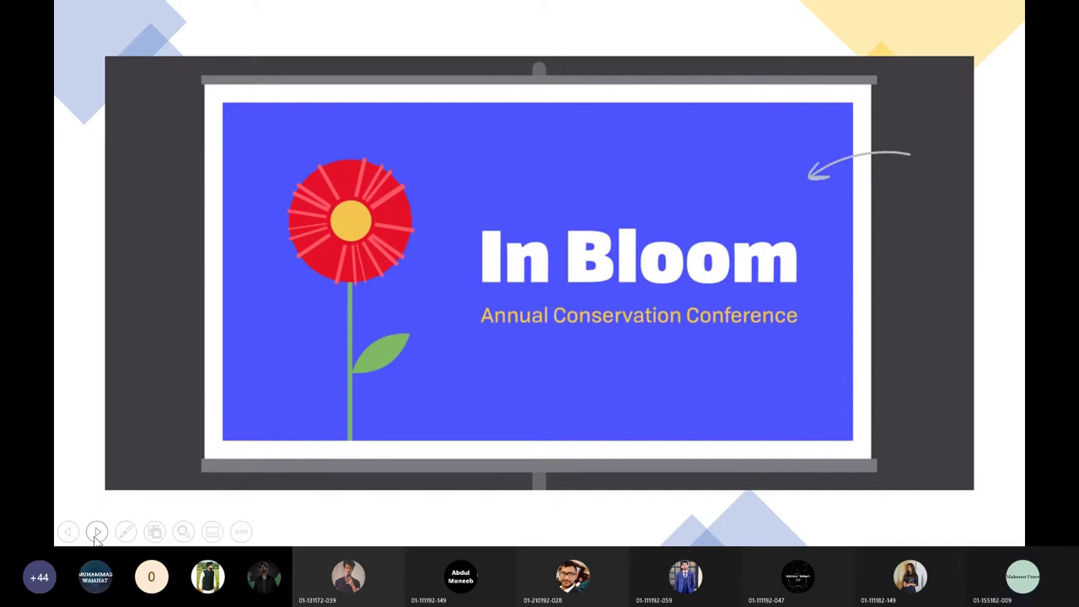
pyautogui.click(96, 532)
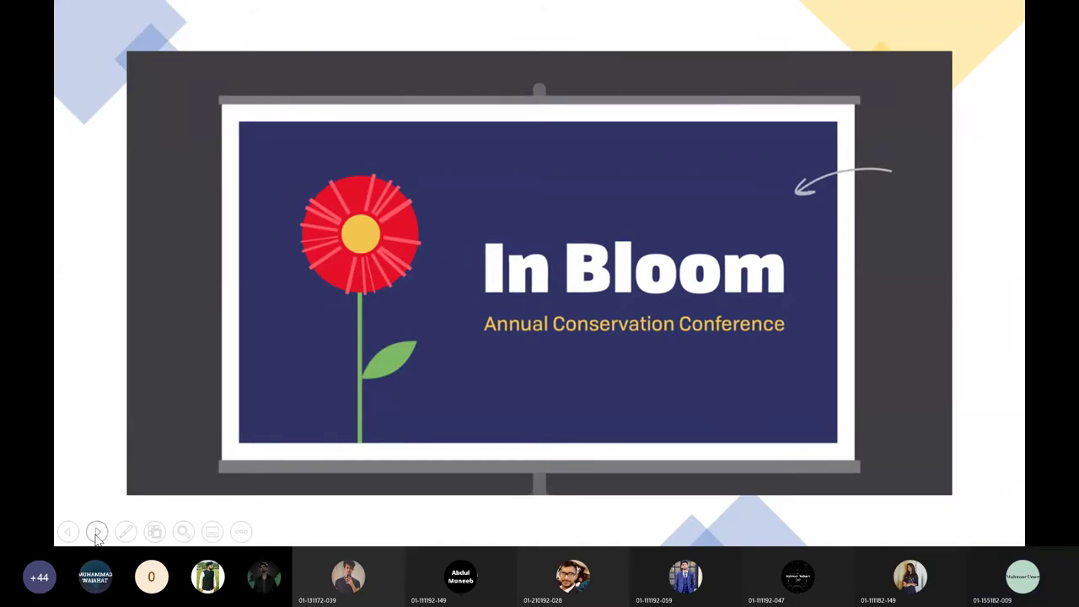
pyautogui.click(97, 533)
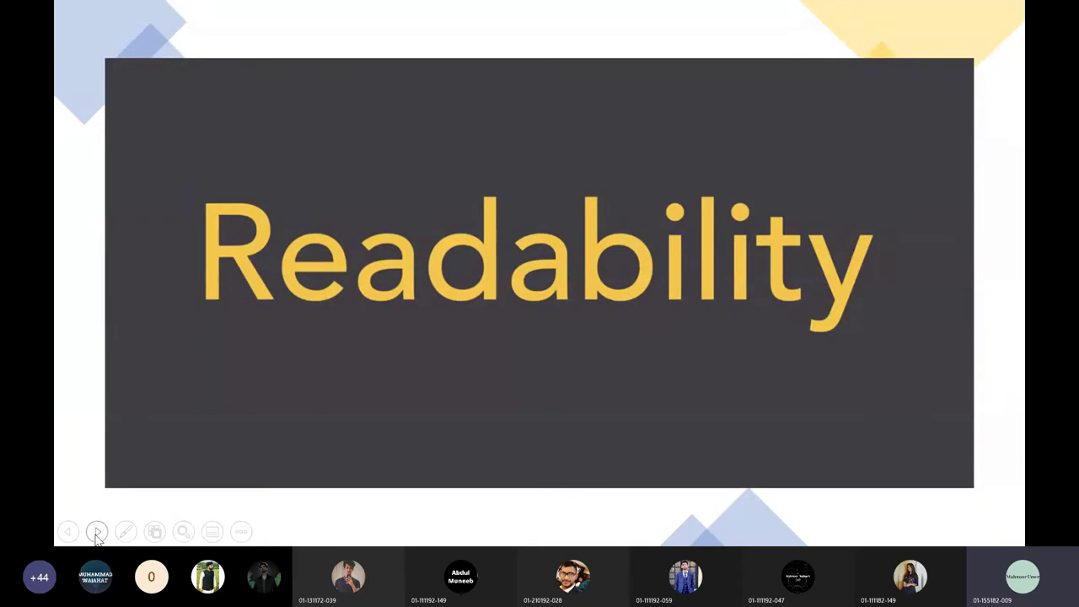
pyautogui.click(97, 533)
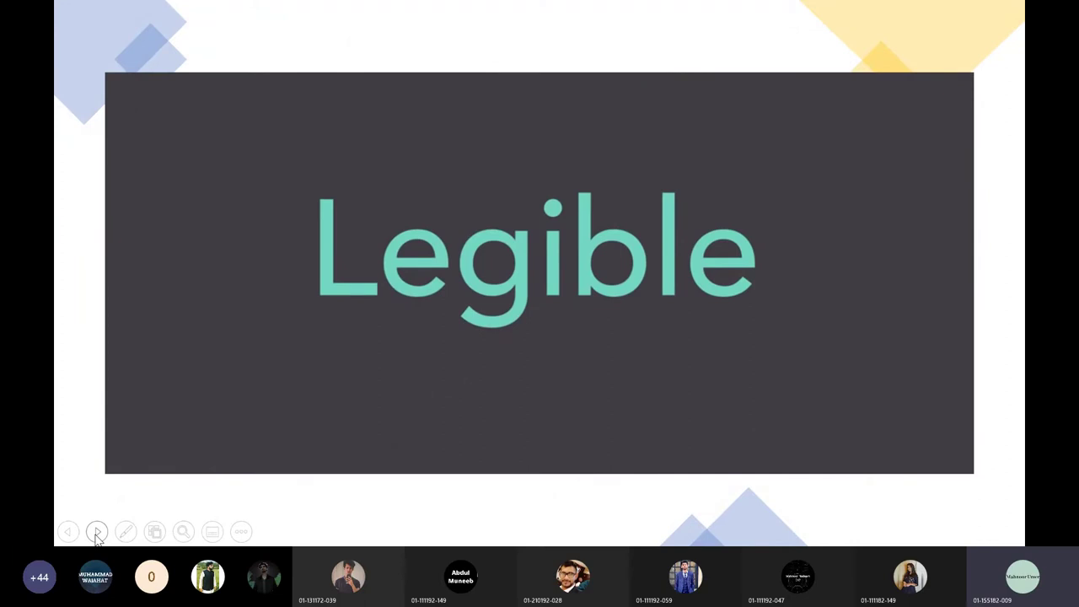
pyautogui.click(96, 533)
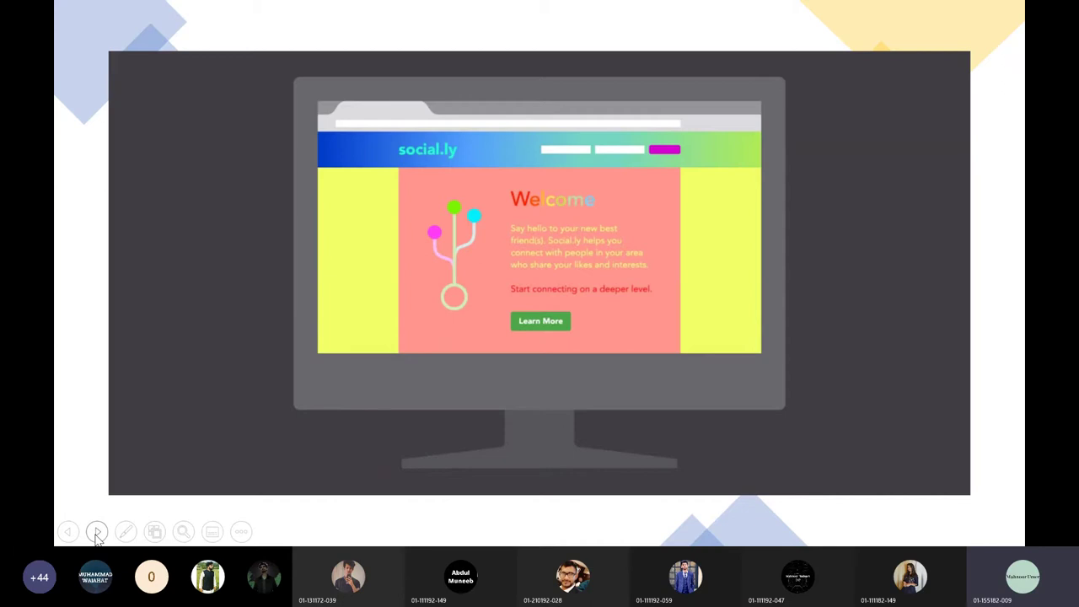
pyautogui.click(97, 533)
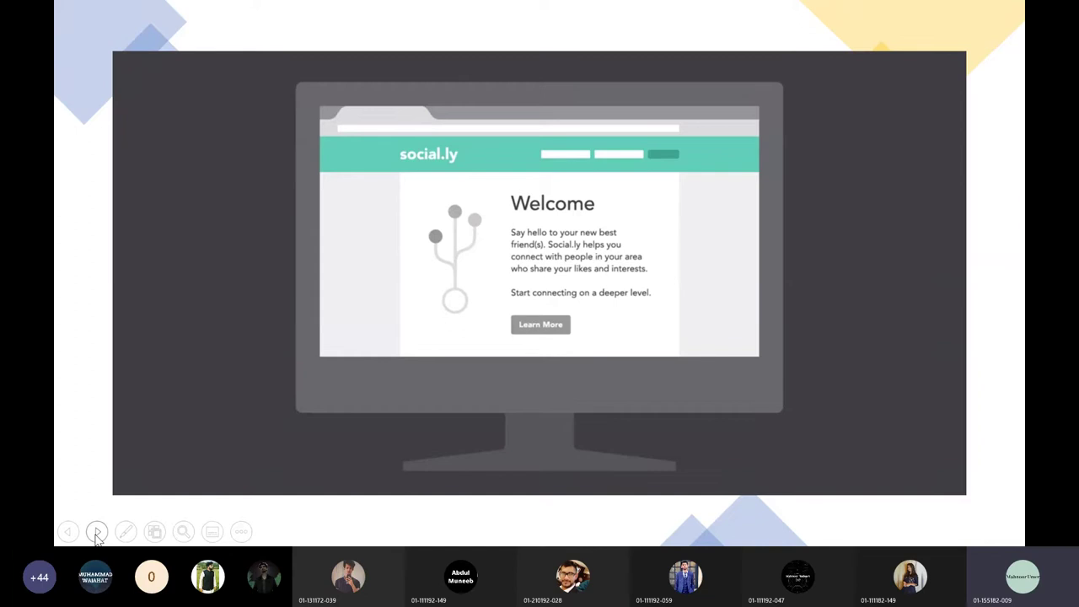
pyautogui.click(97, 533)
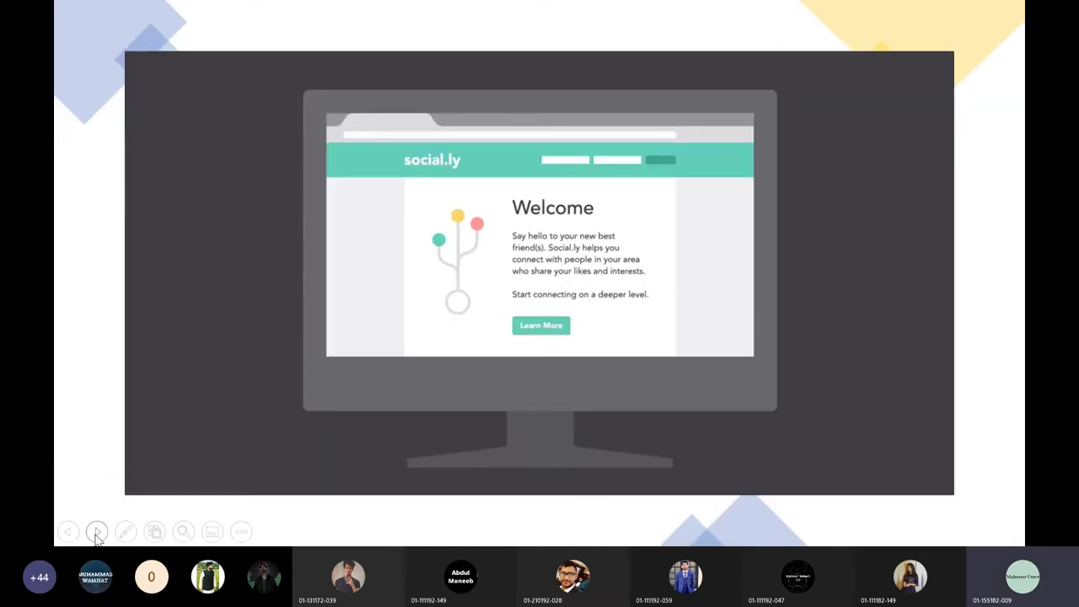
pyautogui.click(97, 532)
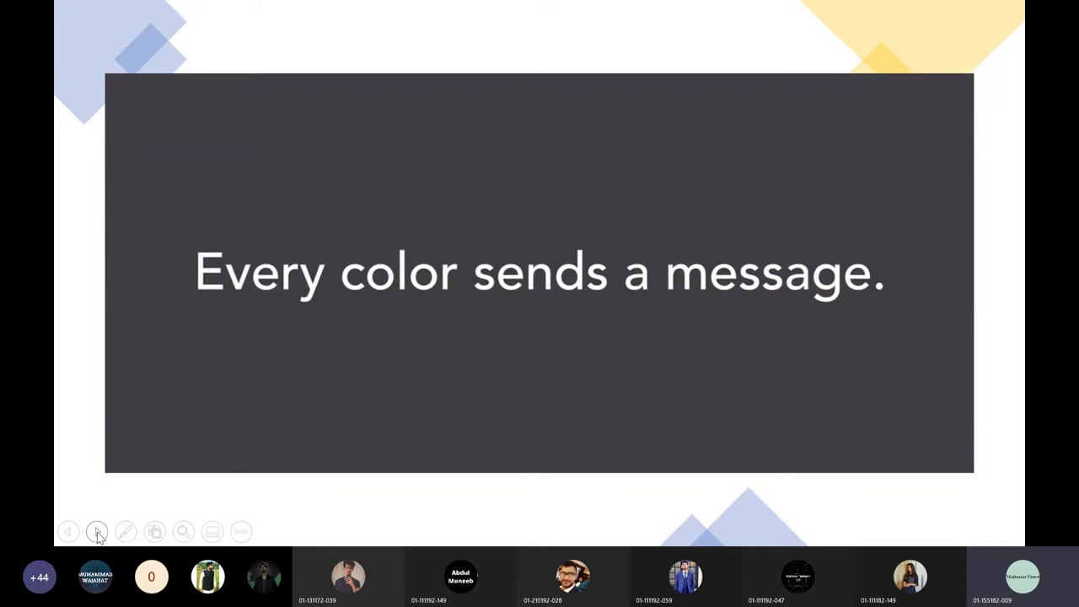
# Advance through the two business card slides and the lightbulb slide to the Irises palette slide.
pyautogui.click(97, 533)
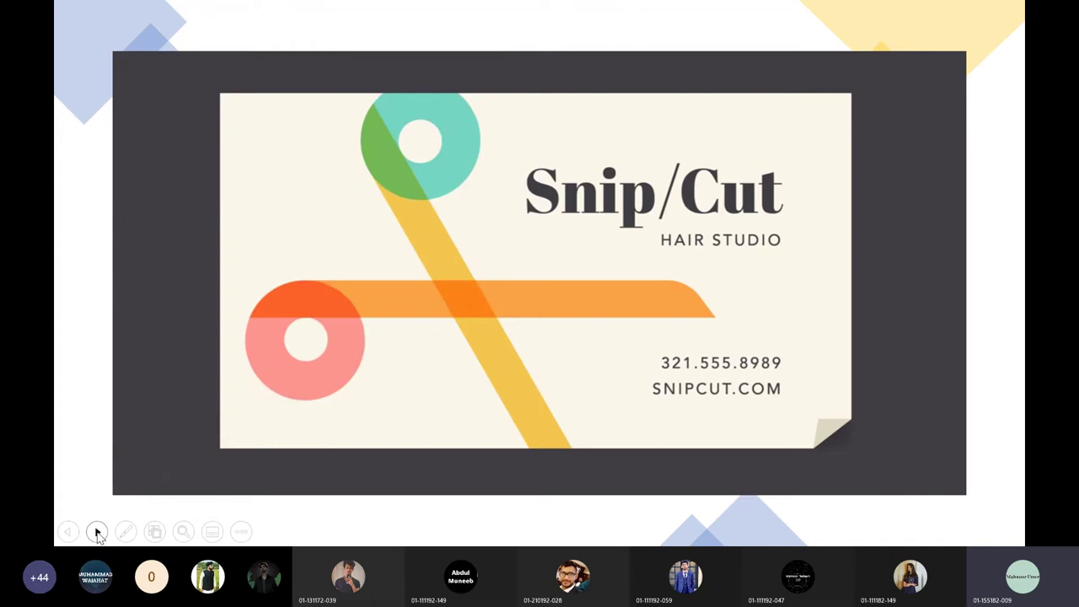
pyautogui.click(97, 533)
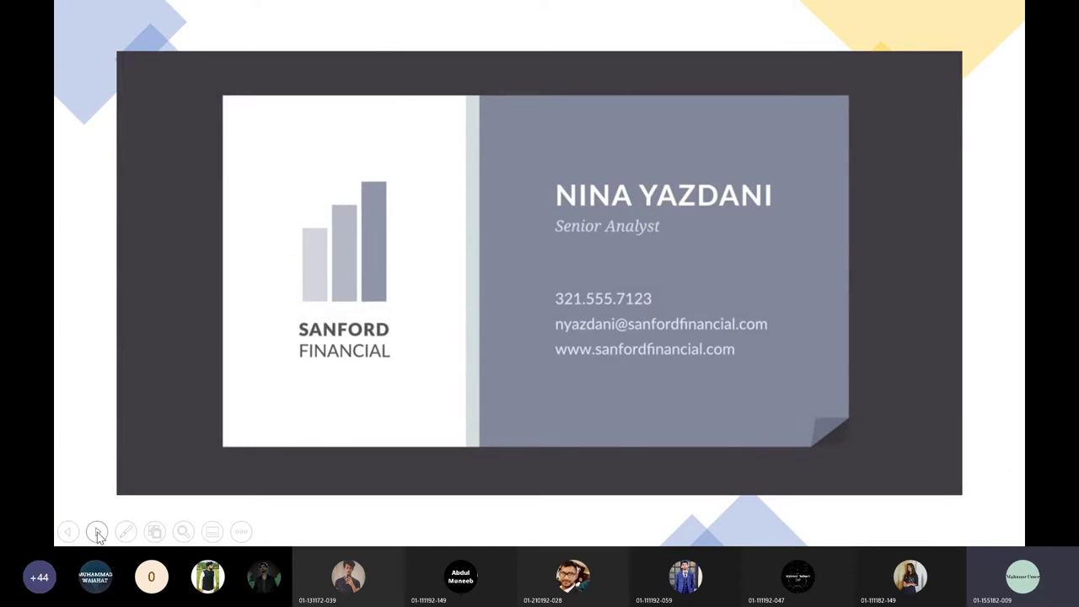
pyautogui.click(97, 532)
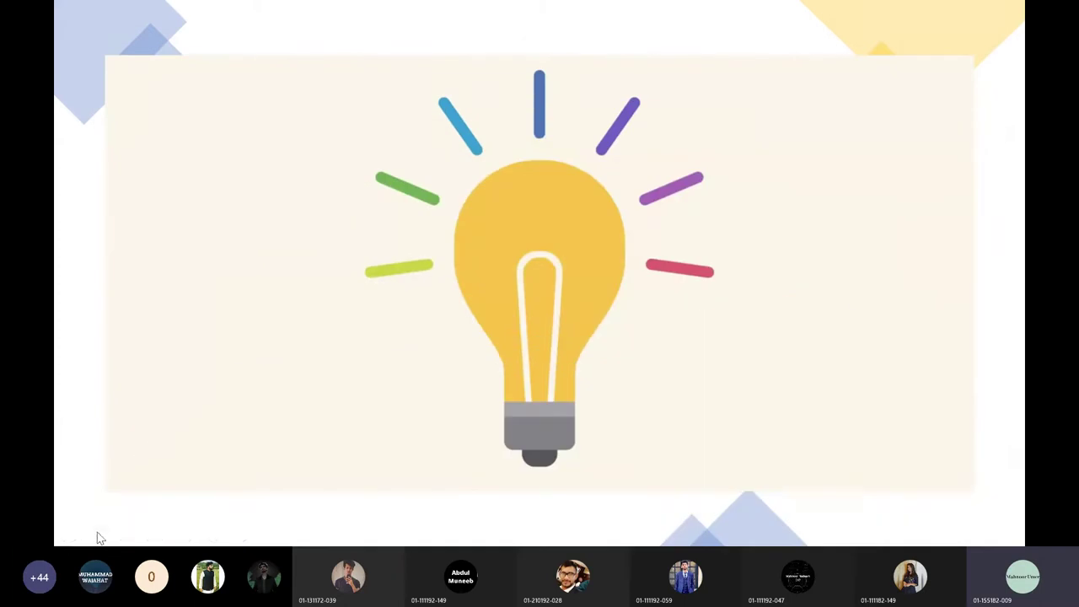
pyautogui.moveTo(98, 535)
pyautogui.click(97, 532)
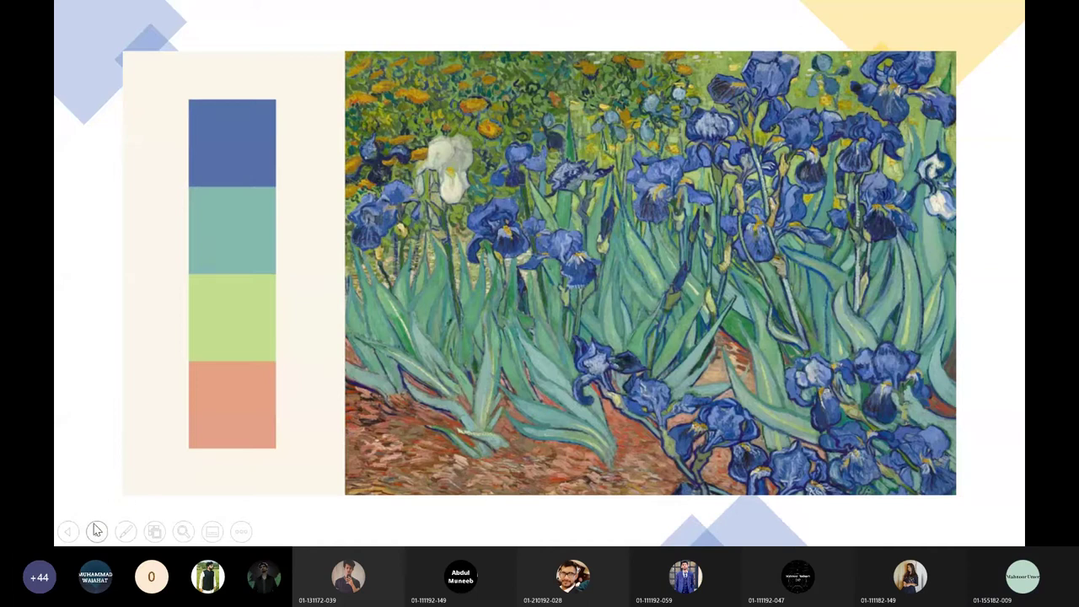
# Continue through the palettes, COLOR and laptop slides to the rainbow slide, then end the show.
pyautogui.click(97, 532)
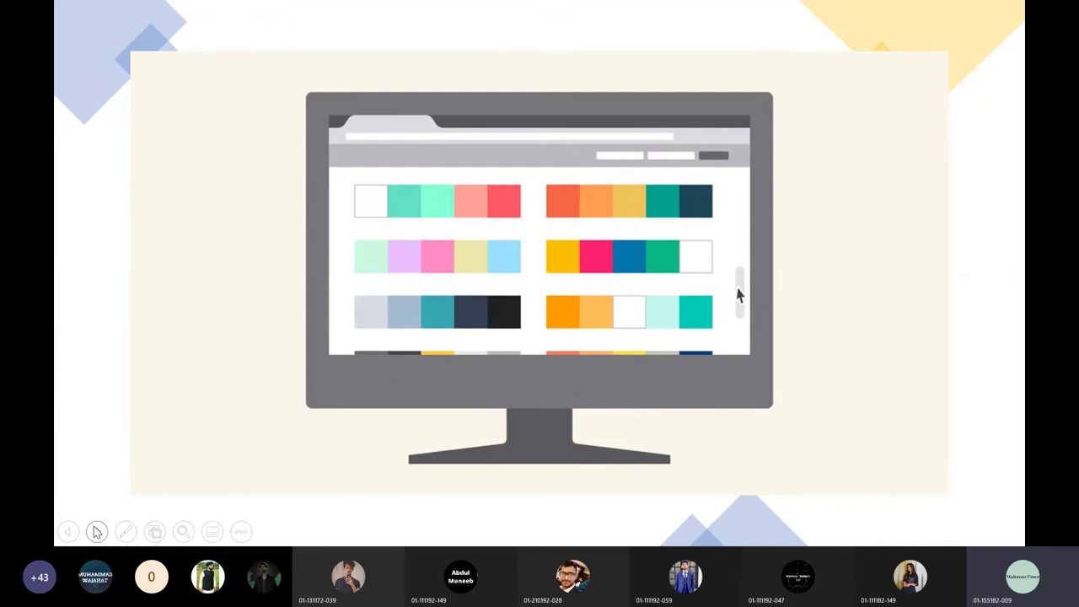
pyautogui.click(96, 533)
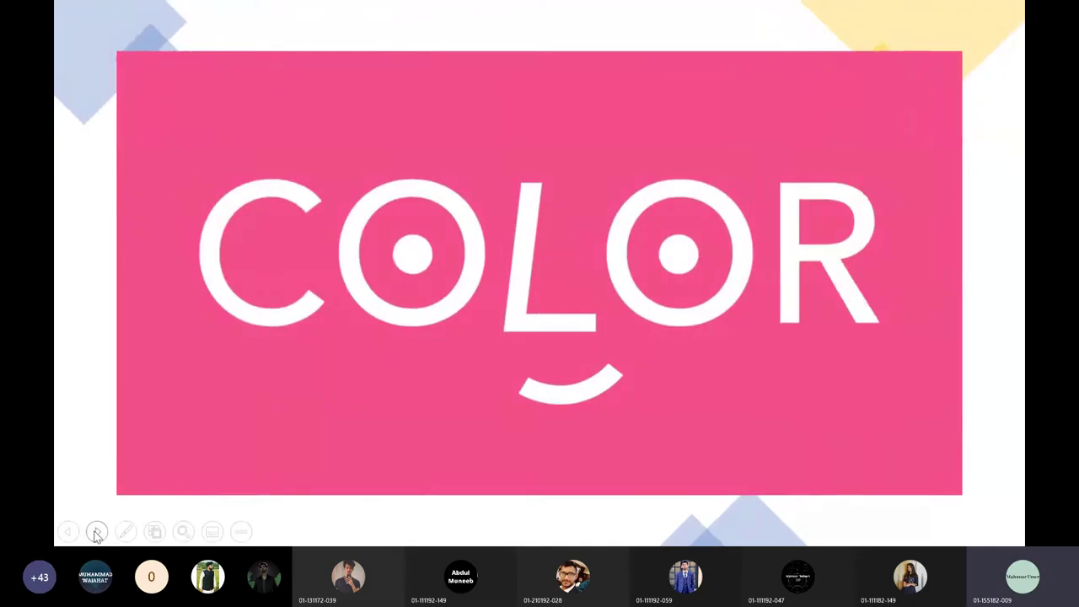
pyautogui.click(96, 533)
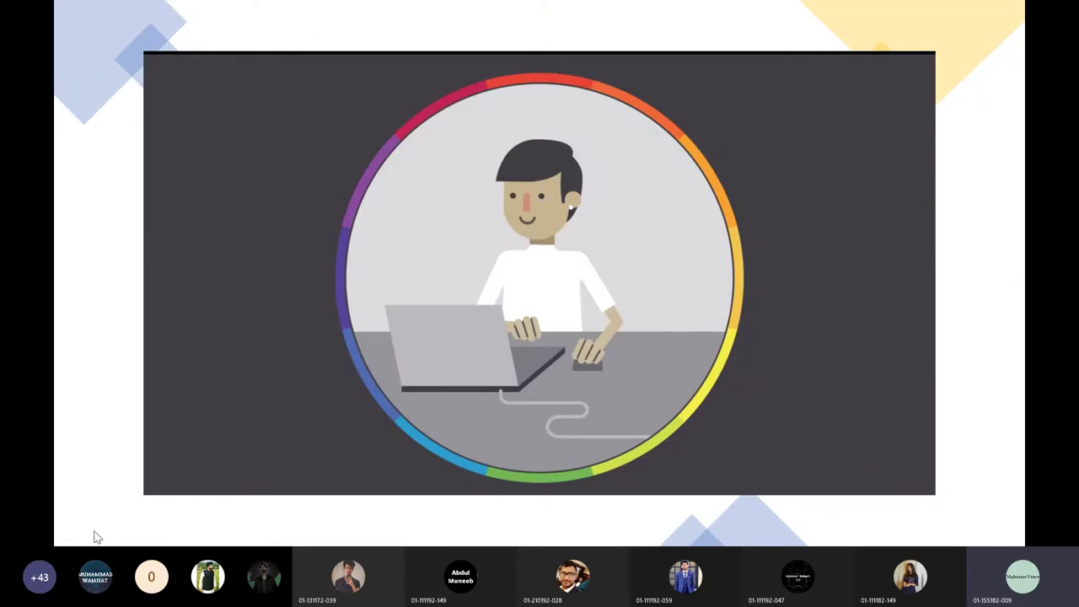
pyautogui.press('Right')
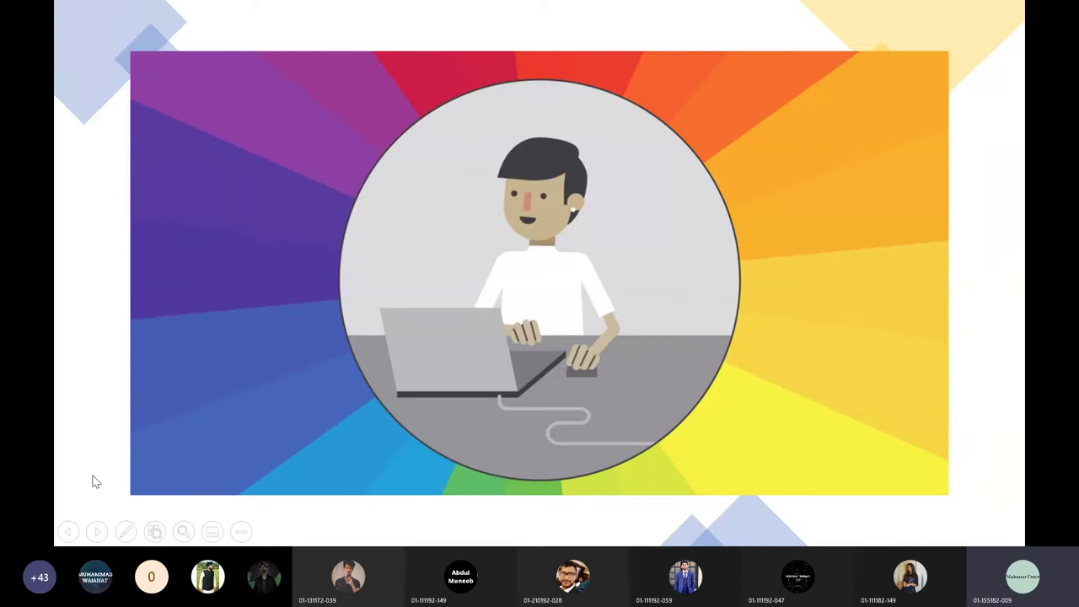
pyautogui.press('Escape')
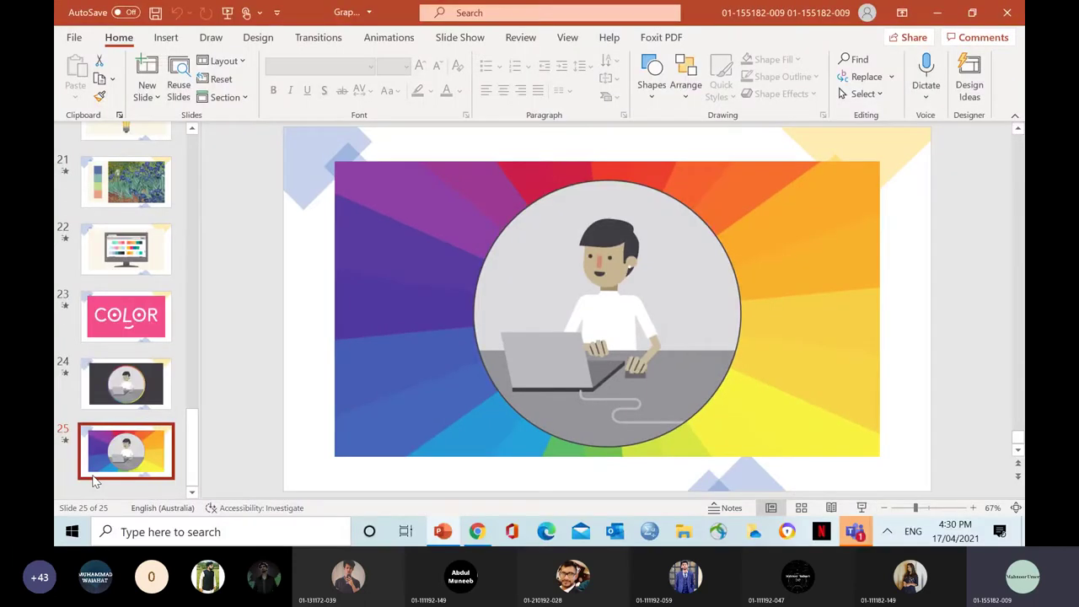
# Search Canva's templates for certificates in the browser.
pyautogui.click(476, 532)
pyautogui.click(752, 83)
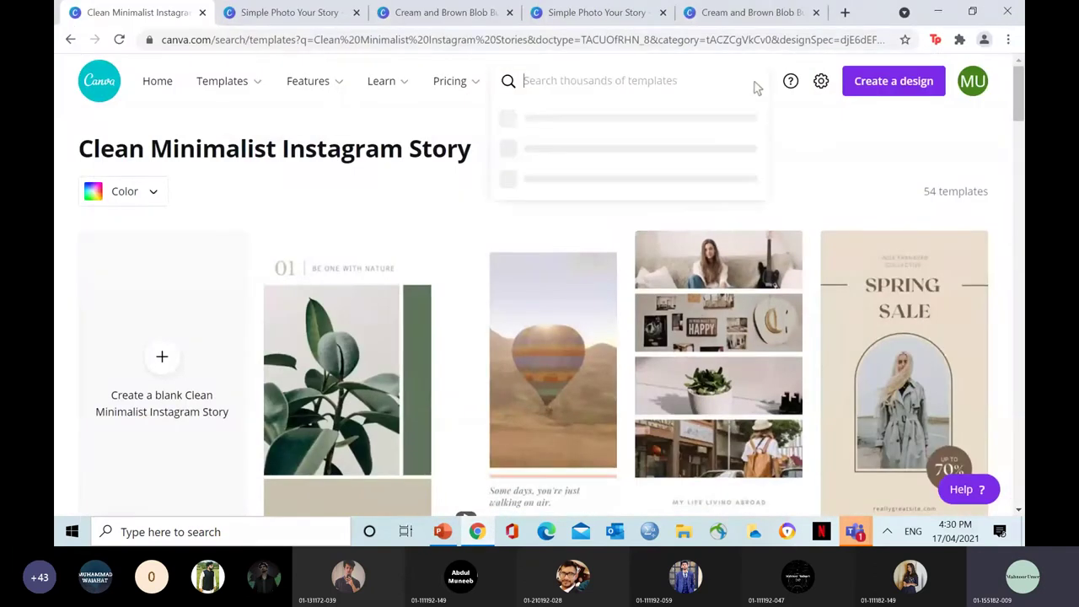
pyautogui.write('certificates')
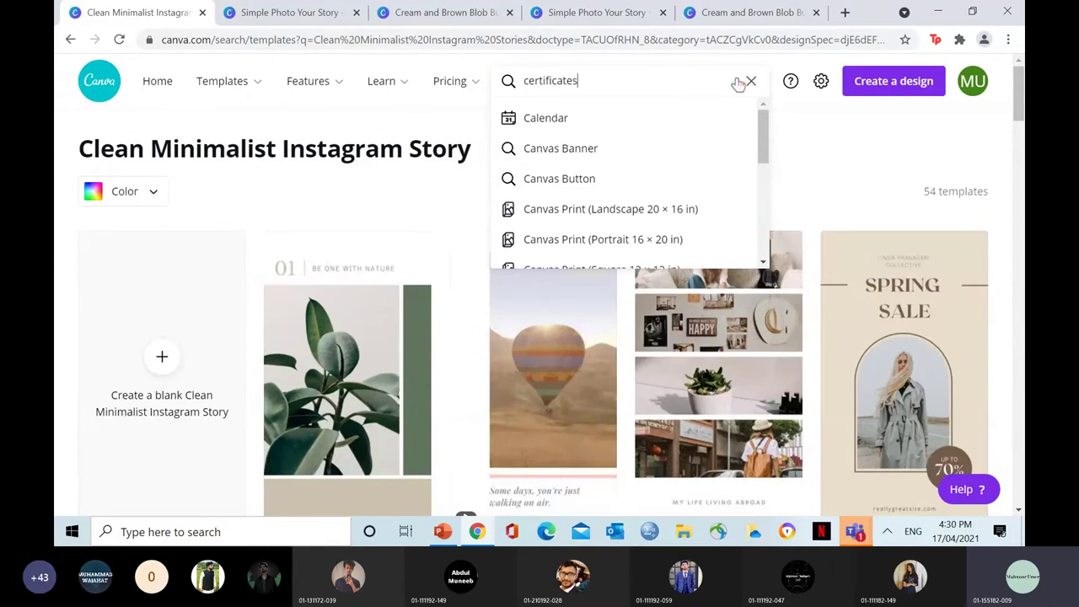
pyautogui.press('Return')
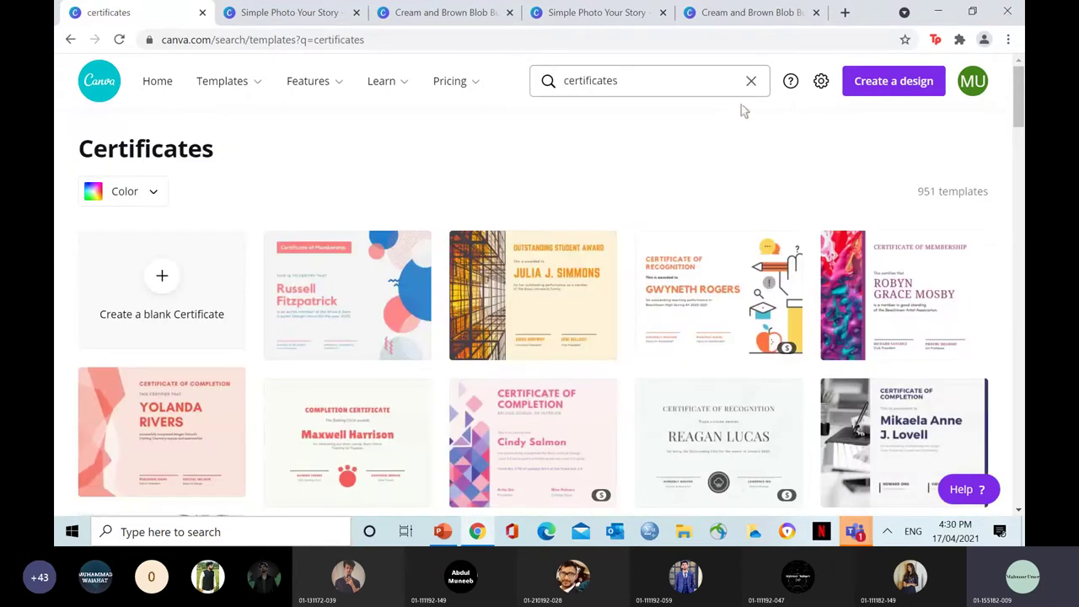
# Replace the search with 'poster' to list the 4,880 Poster templates.
pyautogui.click(697, 81)
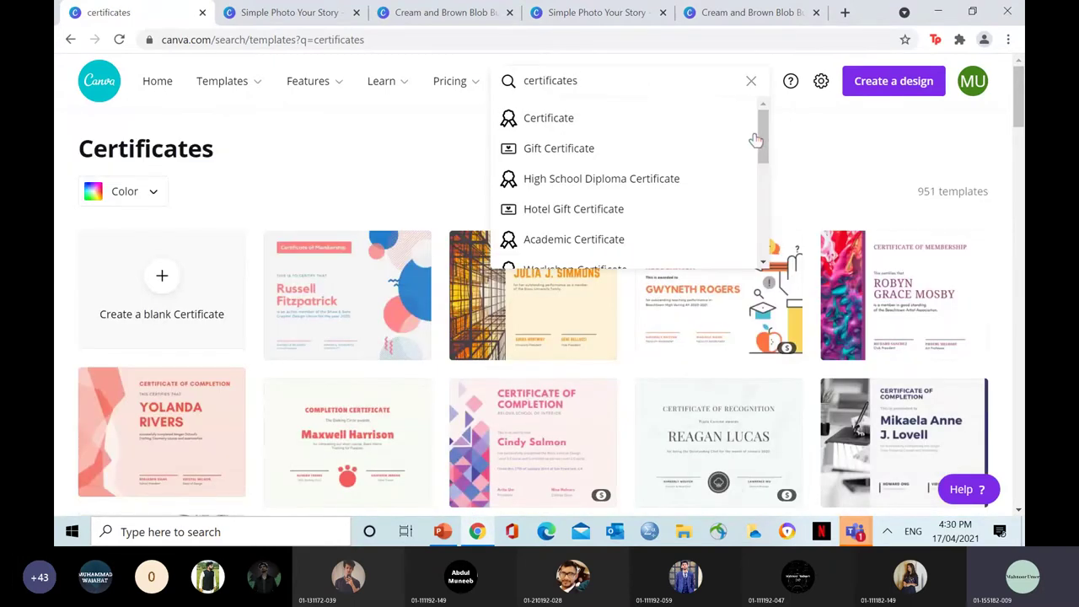
pyautogui.moveTo(759, 134)
pyautogui.mouseDown()
pyautogui.moveTo(759, 212)
pyautogui.moveTo(761, 125)
pyautogui.mouseUp()
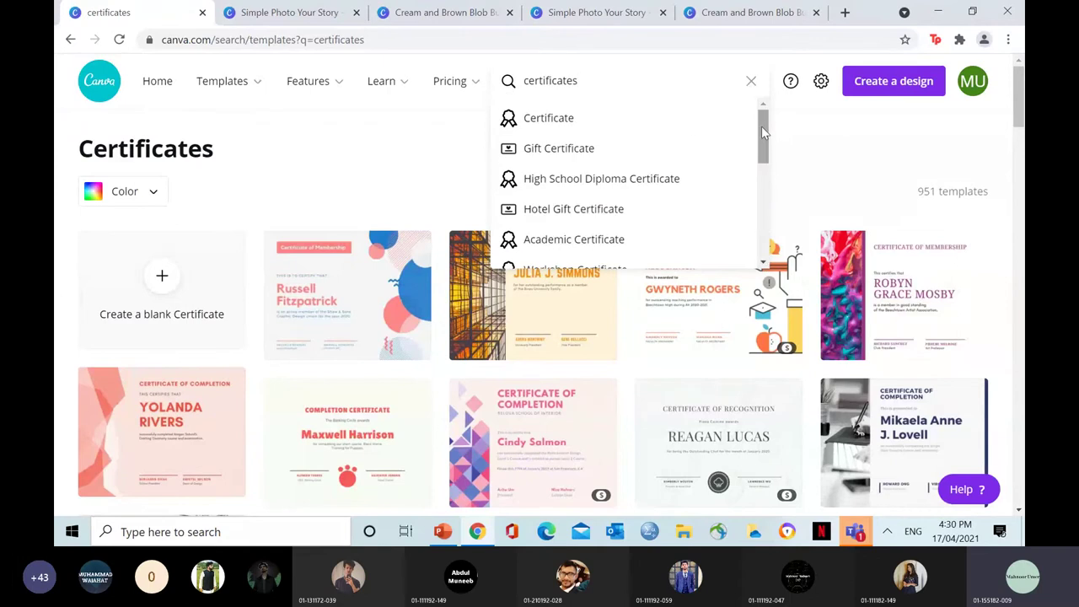
pyautogui.click(750, 80)
pyautogui.write('poster')
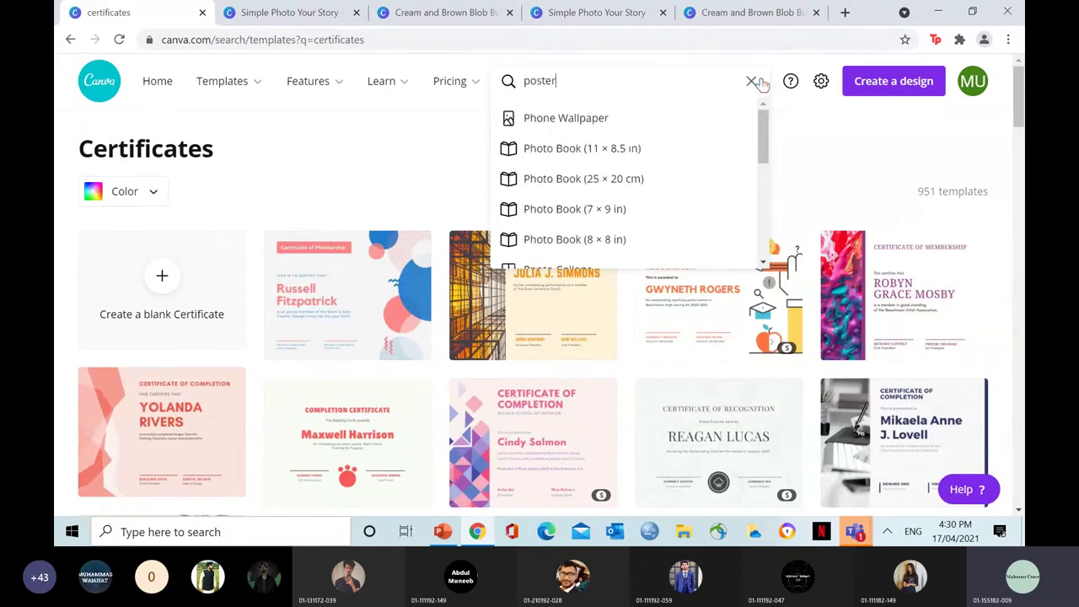
pyautogui.press('Return')
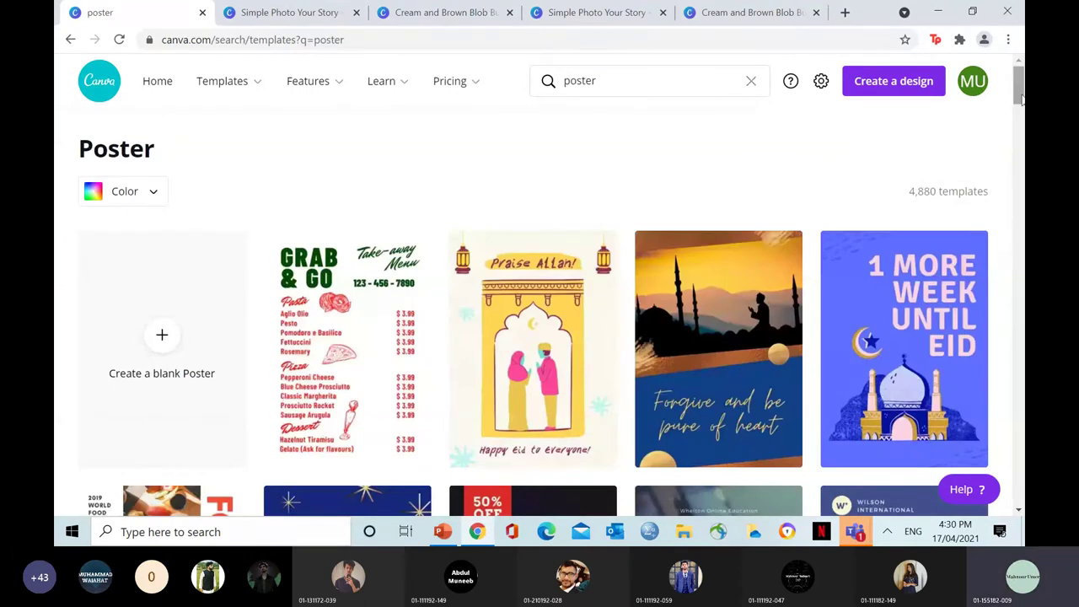
# Scroll the poster results and open the Remote Work Technology Trade Show template in a new tab.
pyautogui.moveTo(1021, 99); pyautogui.dragTo(1011, 181)
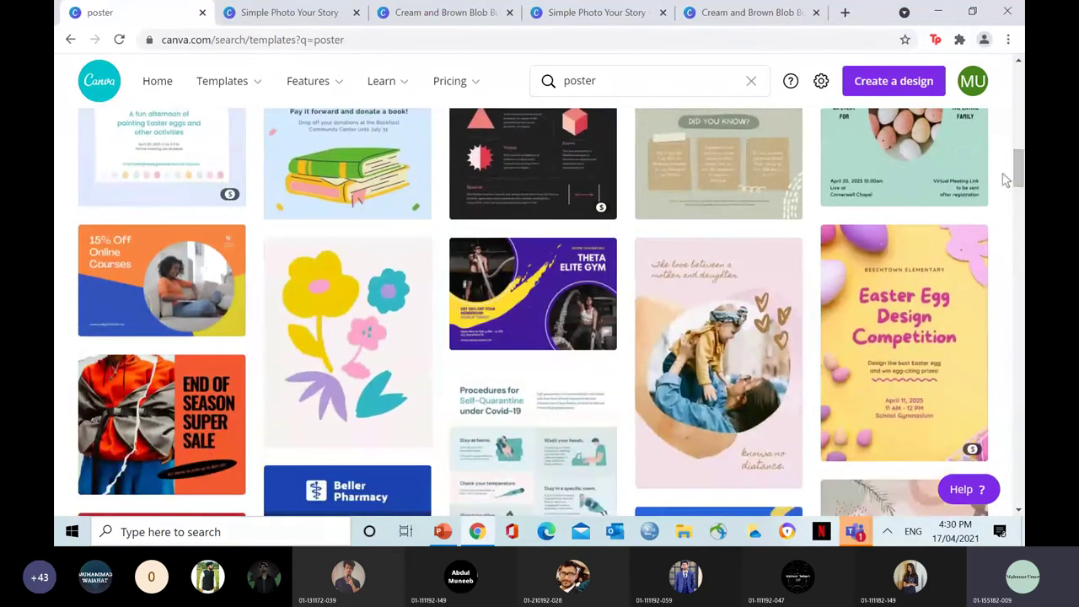
pyautogui.moveTo(1020, 176); pyautogui.dragTo(1021, 194)
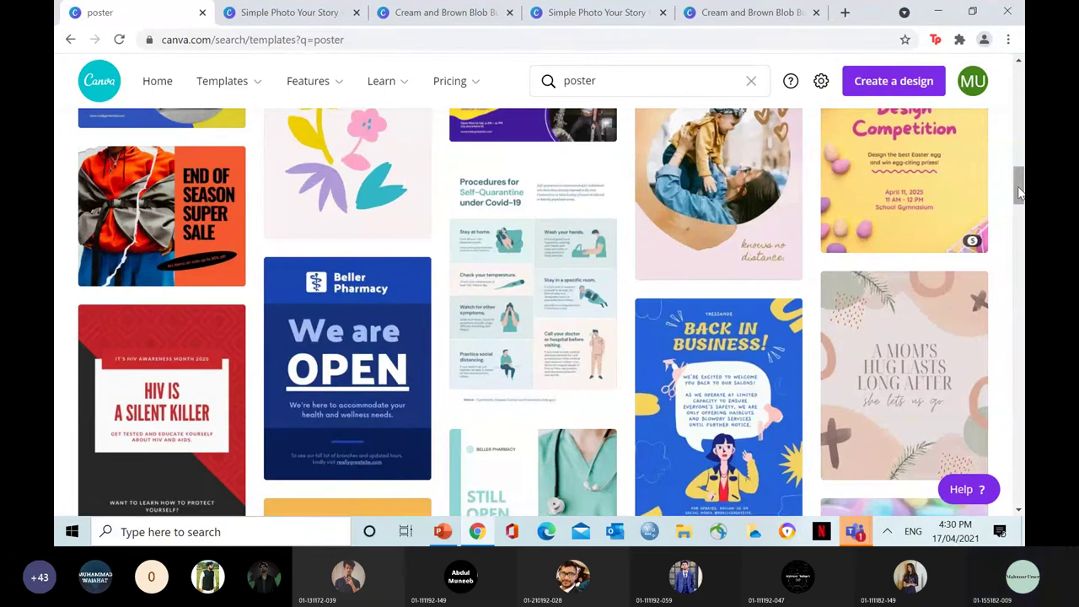
pyautogui.moveTo(1019, 187); pyautogui.dragTo(1017, 272)
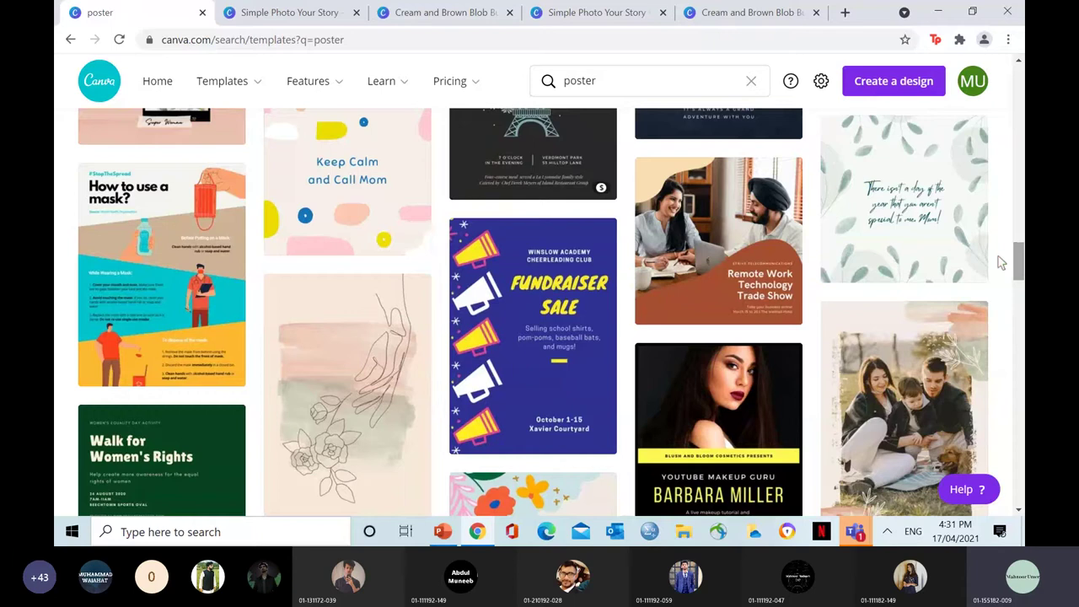
pyautogui.rightClick(755, 246)
pyautogui.click(757, 250)
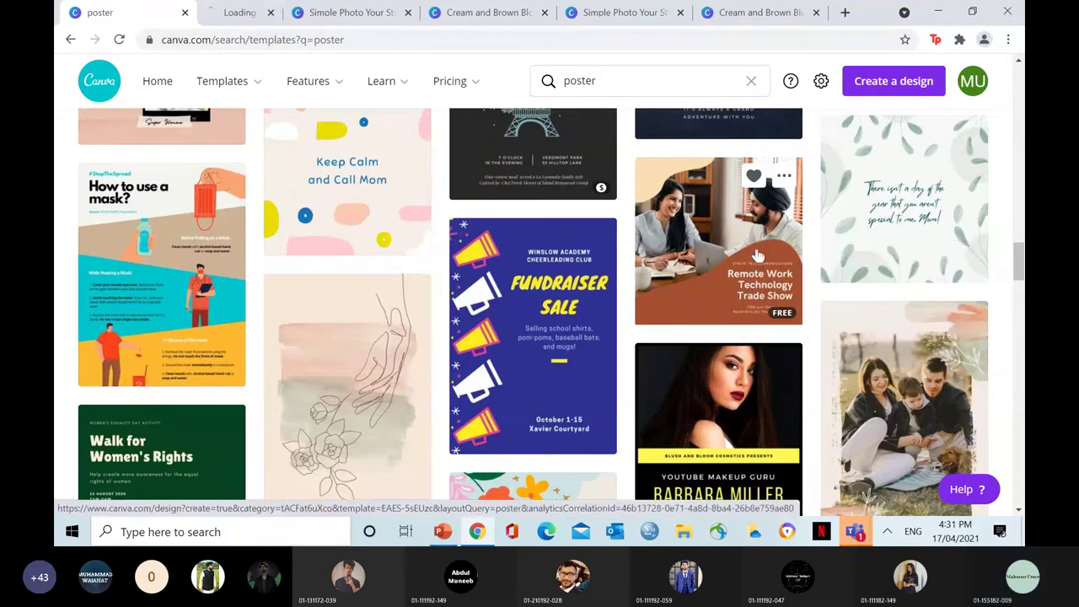
# Switch to the new template tab and look through Uploads and Photos before opening Elements.
pyautogui.click(215, 9)
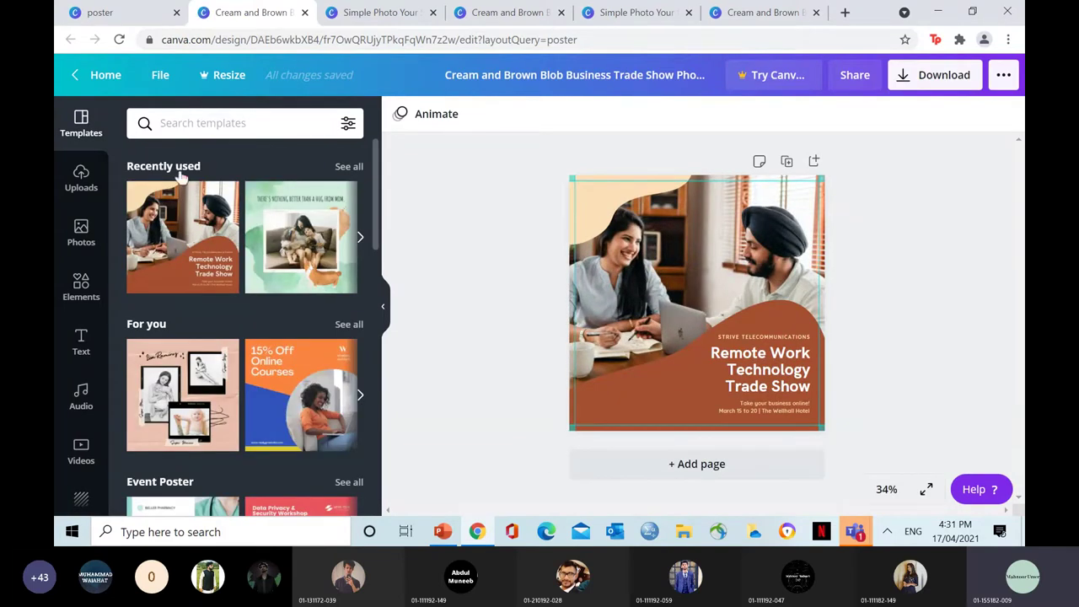
pyautogui.scroll(-2, 111, 170)
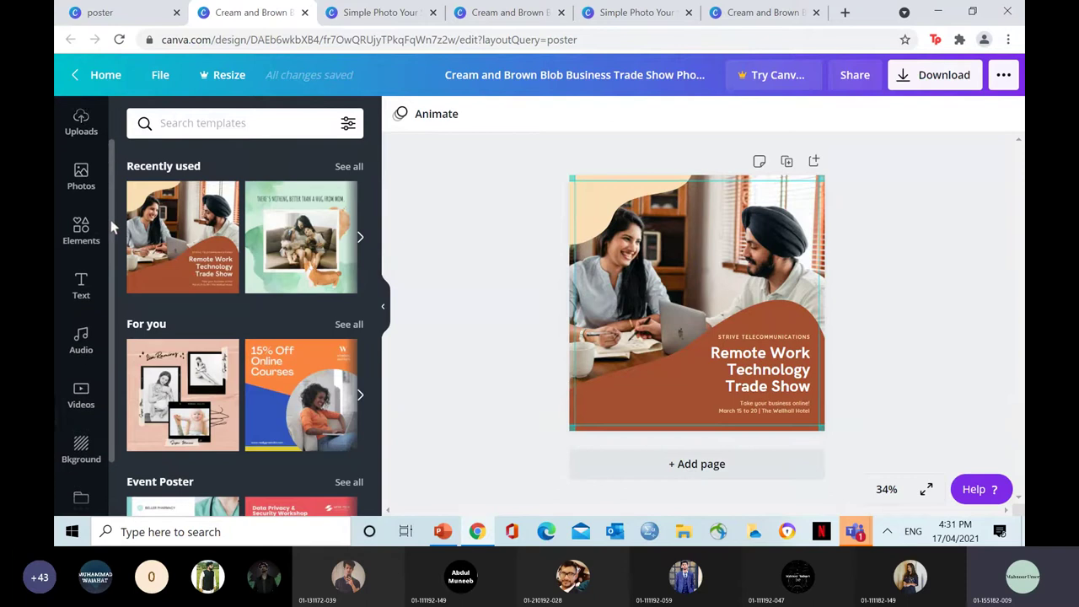
pyautogui.scroll(2, 108, 150)
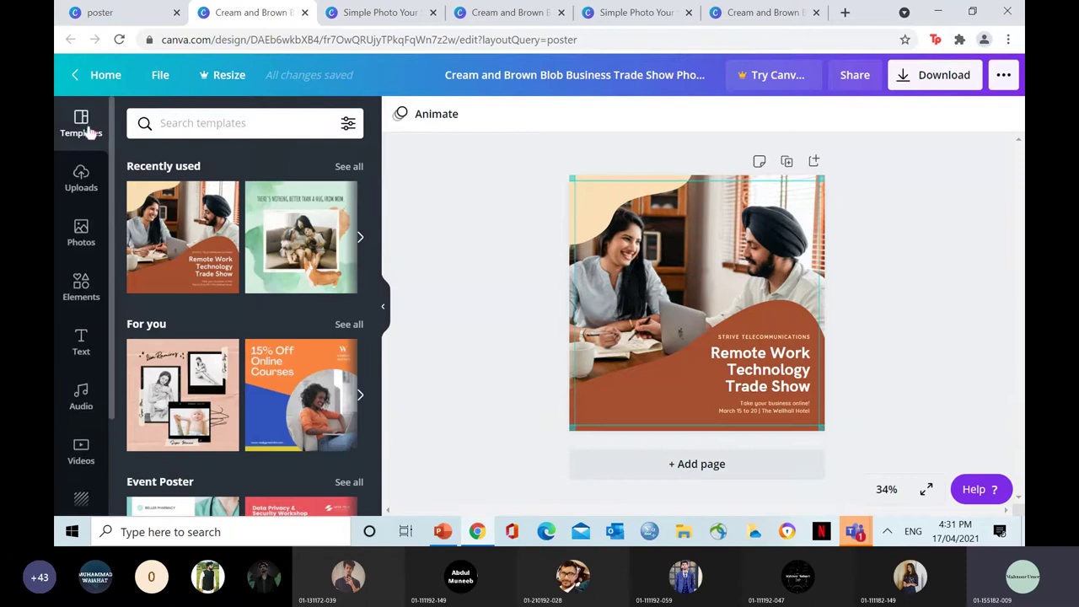
pyautogui.moveTo(377, 190)
pyautogui.mouseDown()
pyautogui.moveTo(386, 257)
pyautogui.moveTo(384, 186)
pyautogui.mouseUp()
pyautogui.click(81, 175)
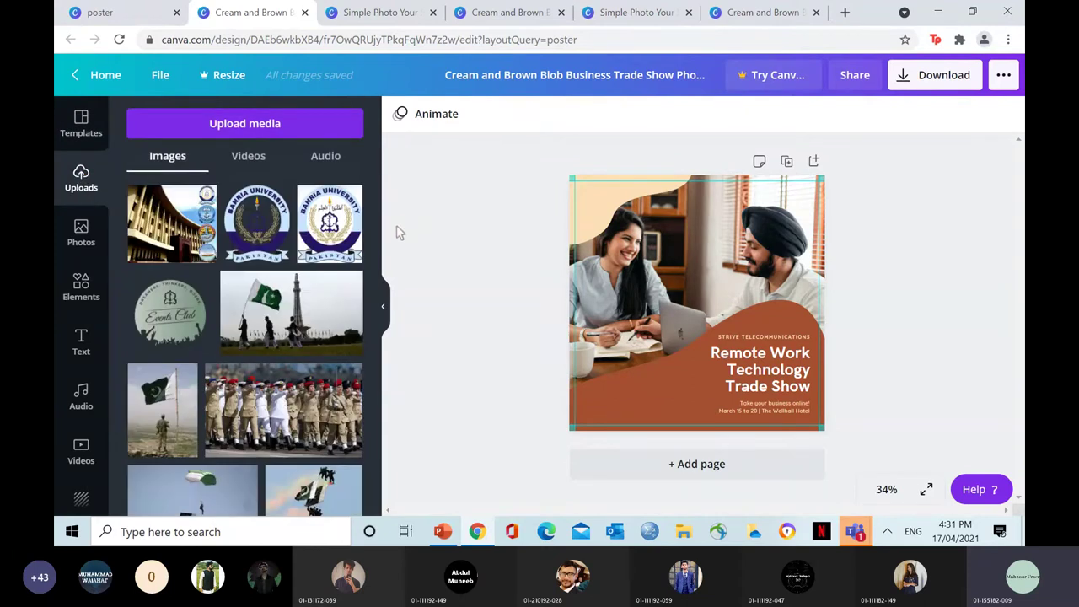
pyautogui.click(82, 231)
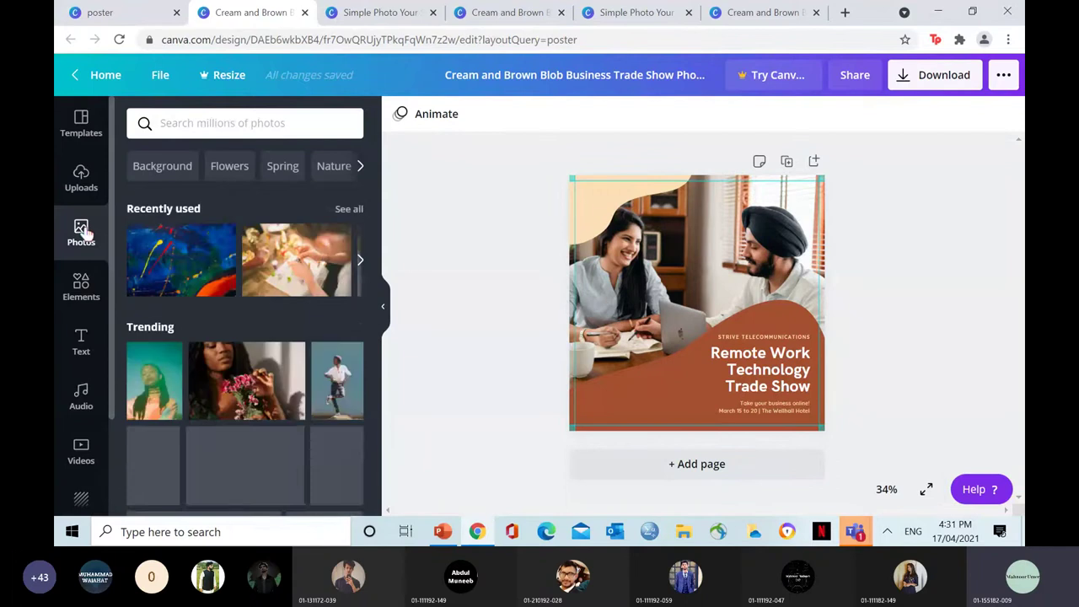
pyautogui.click(74, 300)
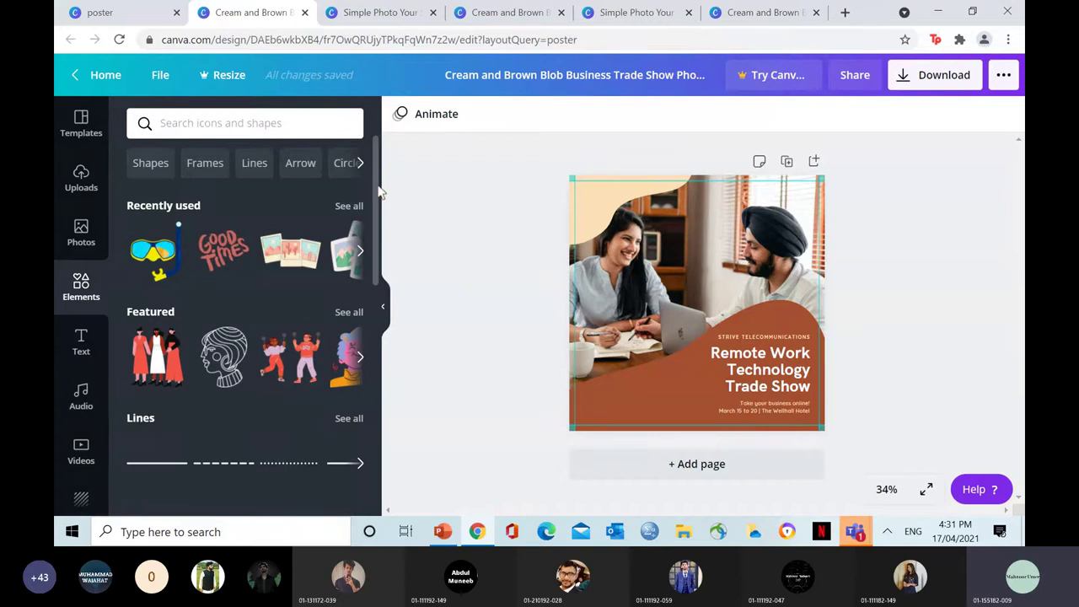
# Scroll down the Elements library and page through the Frames designs.
pyautogui.moveTo(379, 192); pyautogui.dragTo(384, 297)
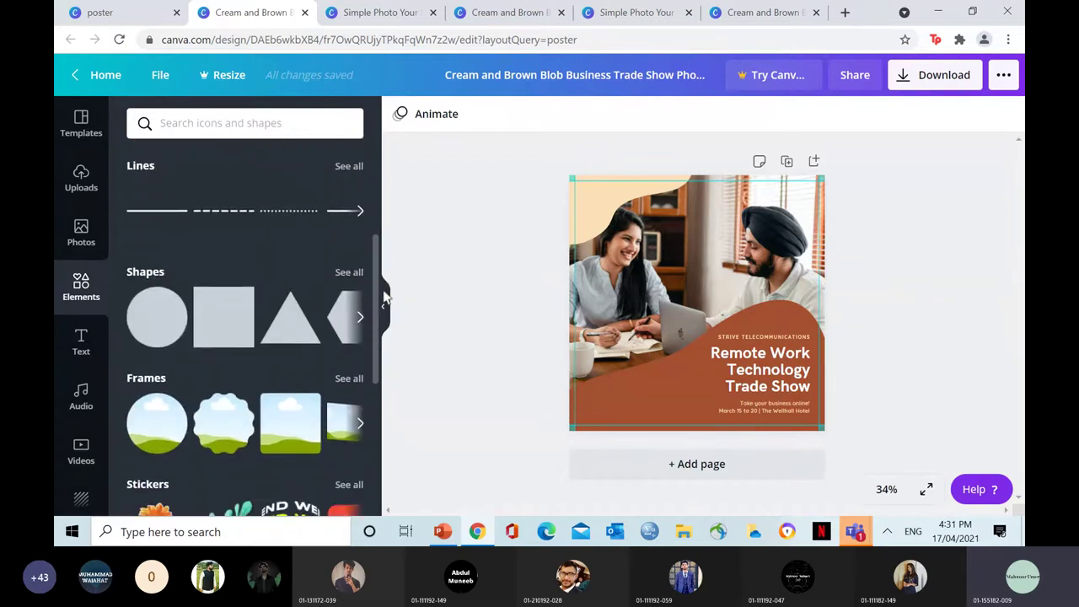
pyautogui.scroll(-2, 381, 295)
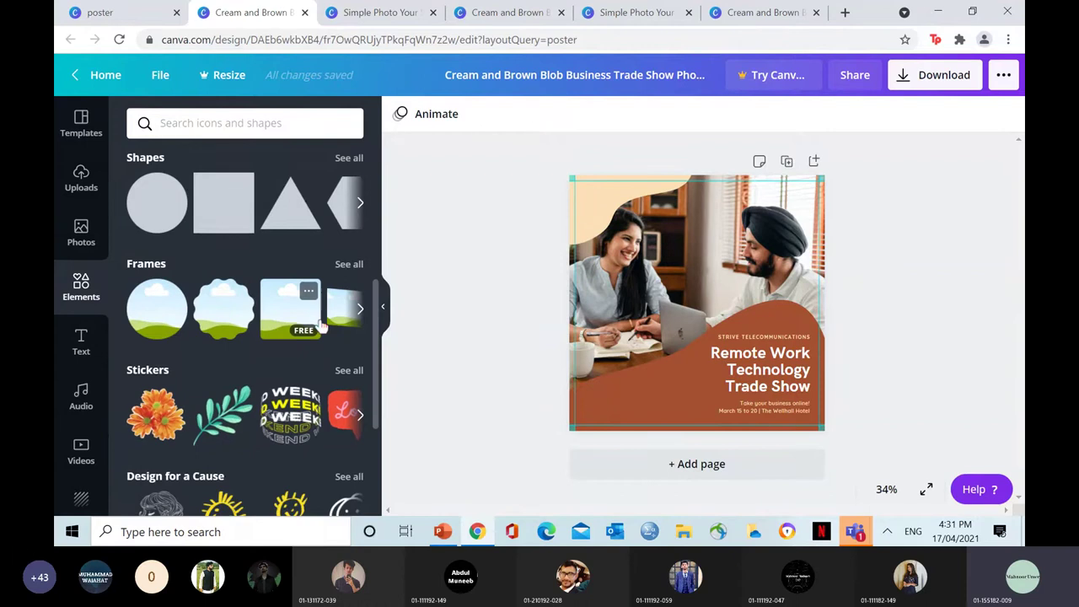
pyautogui.click(360, 309)
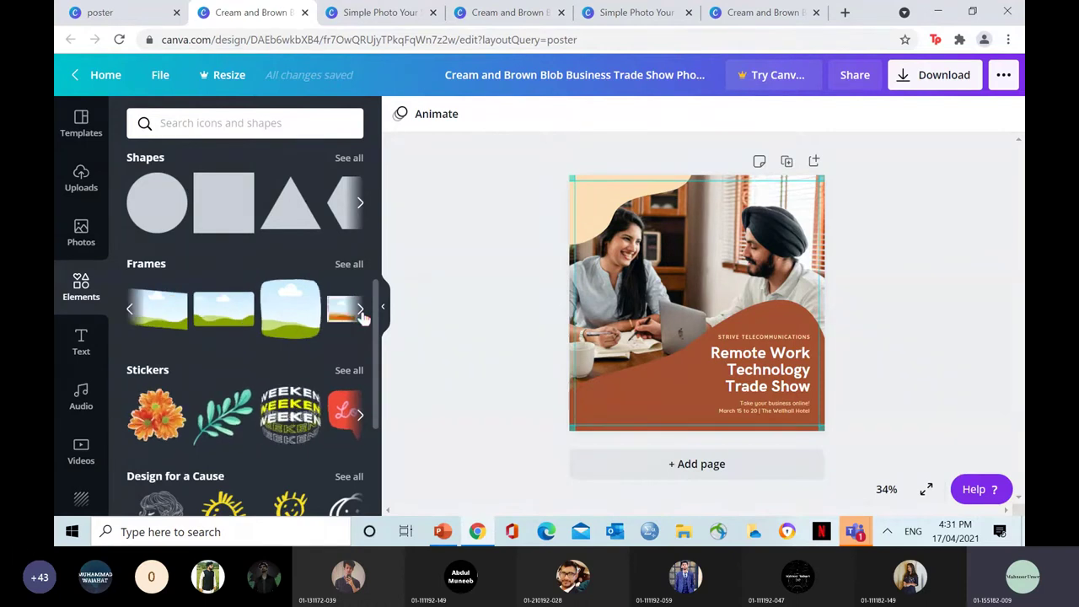
pyautogui.click(360, 310)
pyautogui.click(360, 310)
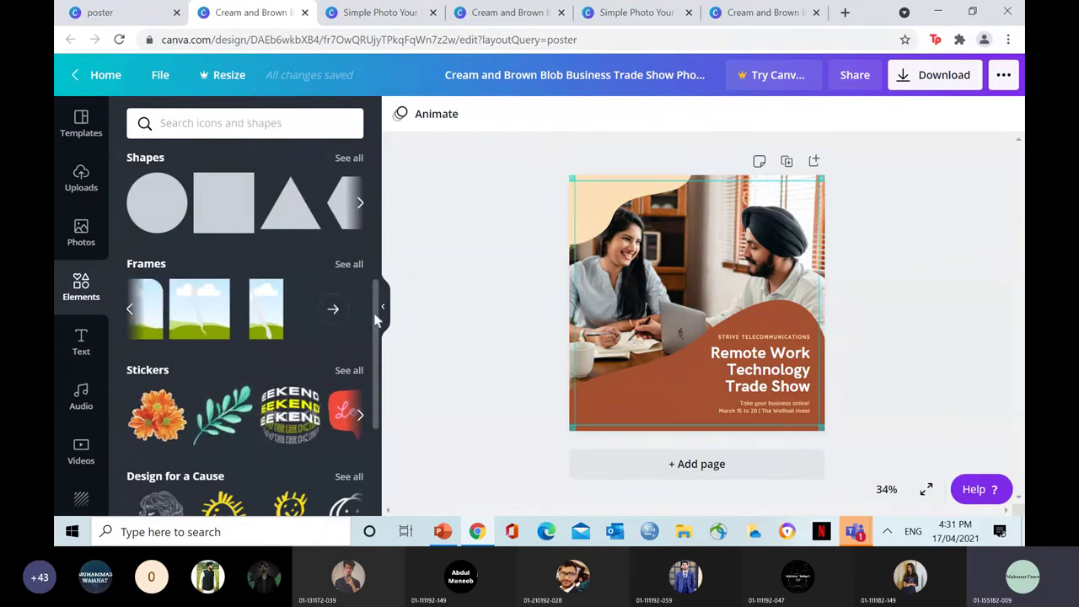
# Scroll further and page through all the Charts designs.
pyautogui.scroll(-1, 377, 329)
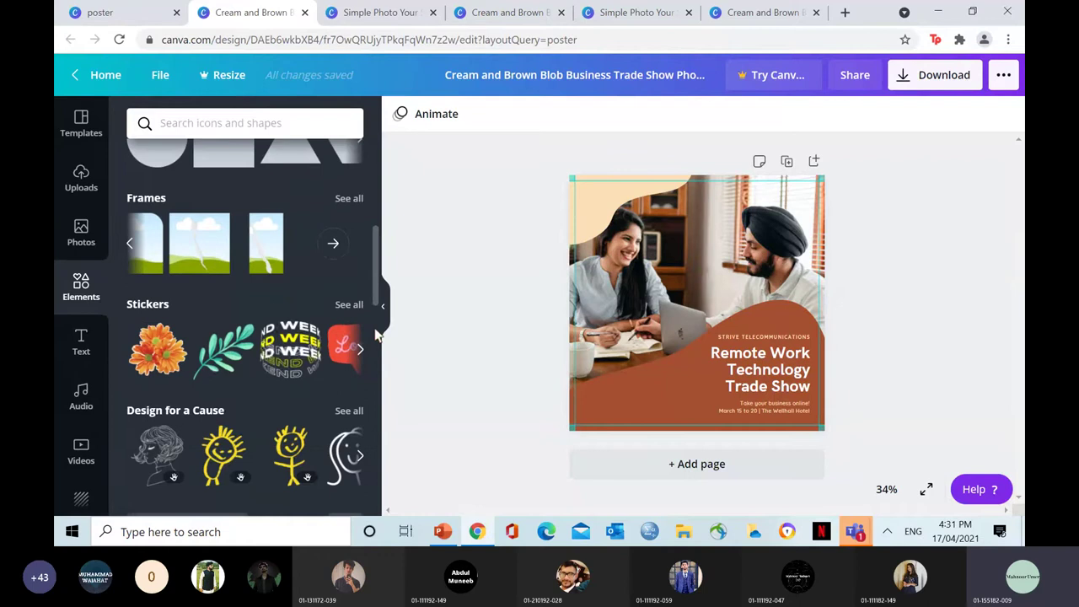
pyautogui.scroll(-4, 377, 329)
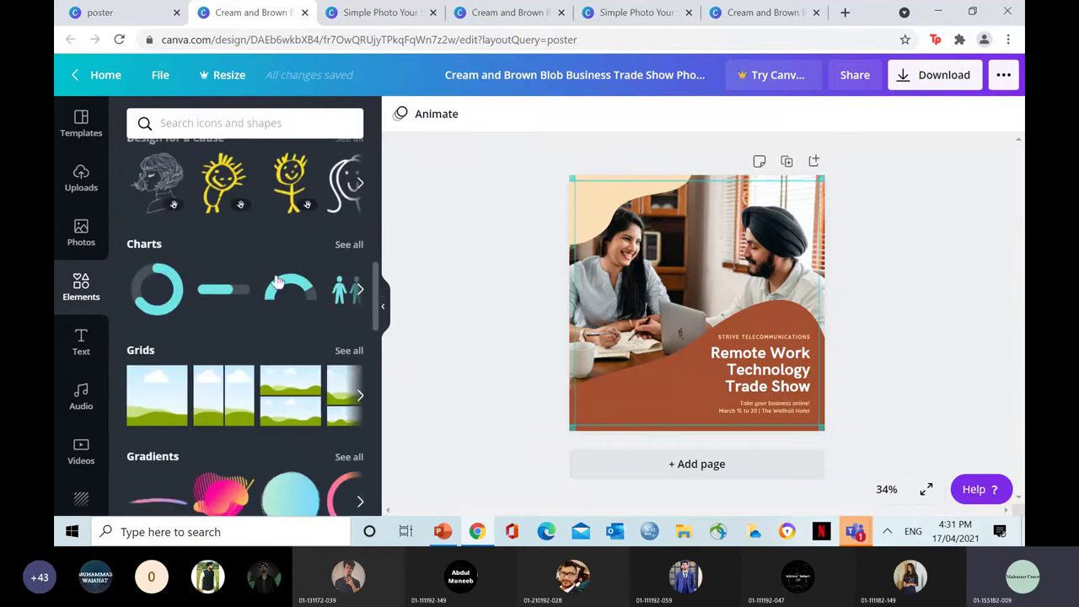
pyautogui.click(360, 291)
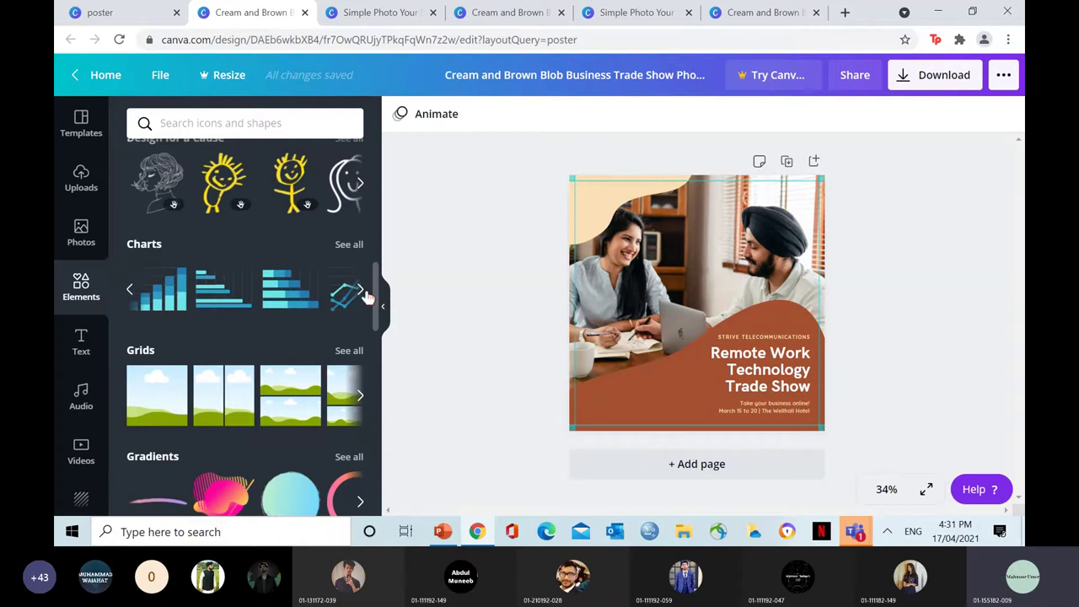
pyautogui.click(360, 291)
pyautogui.click(360, 291)
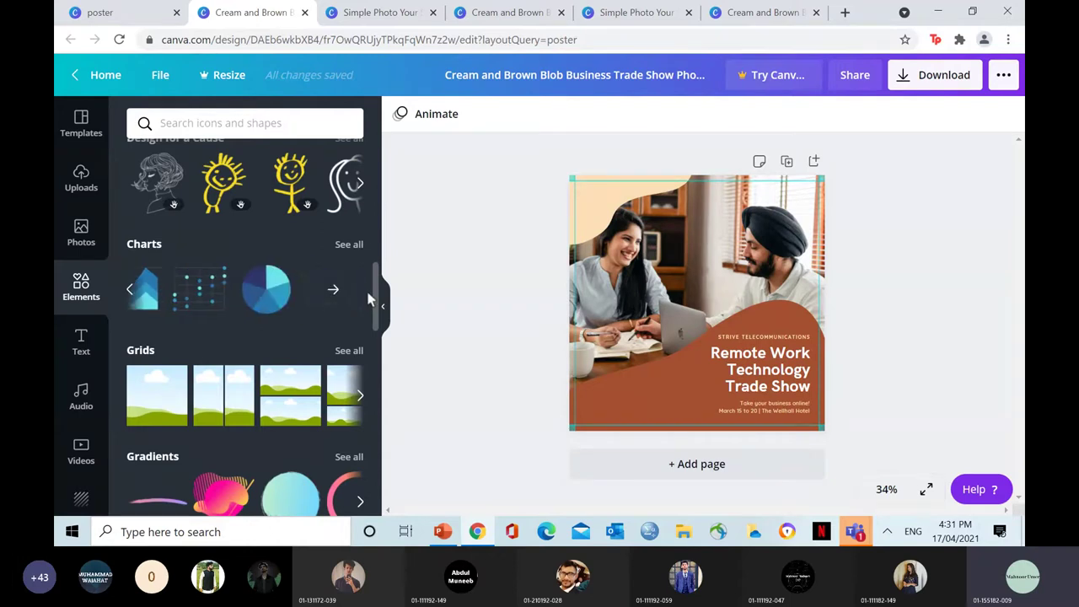
# Browse the Text, Audio, Background and Folders libraries, then return to Photos.
pyautogui.scroll(-1, 377, 308)
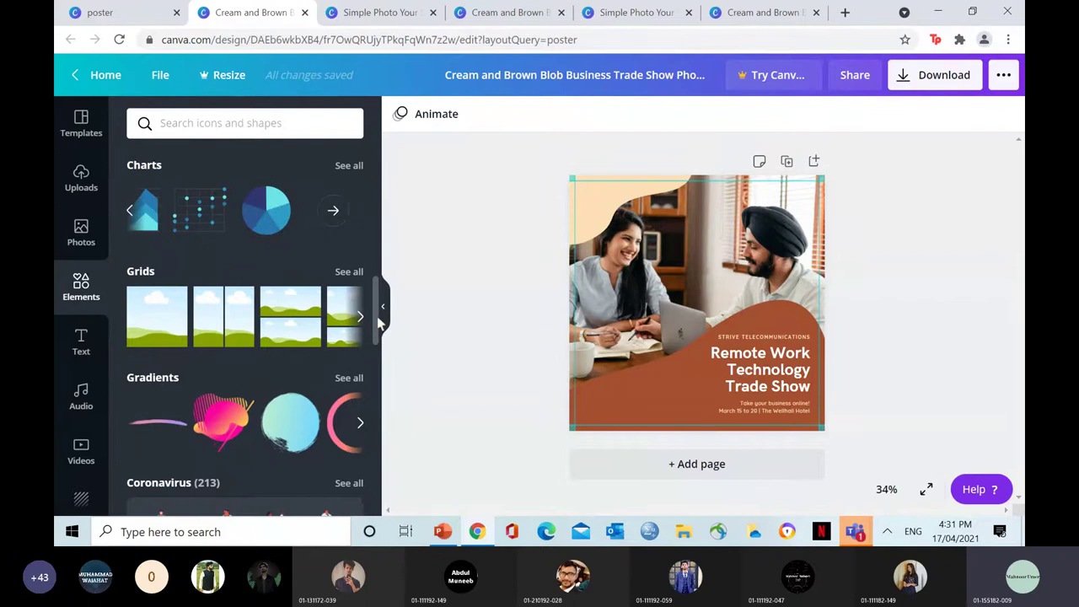
pyautogui.moveTo(378, 320); pyautogui.dragTo(378, 440)
pyautogui.click(77, 345)
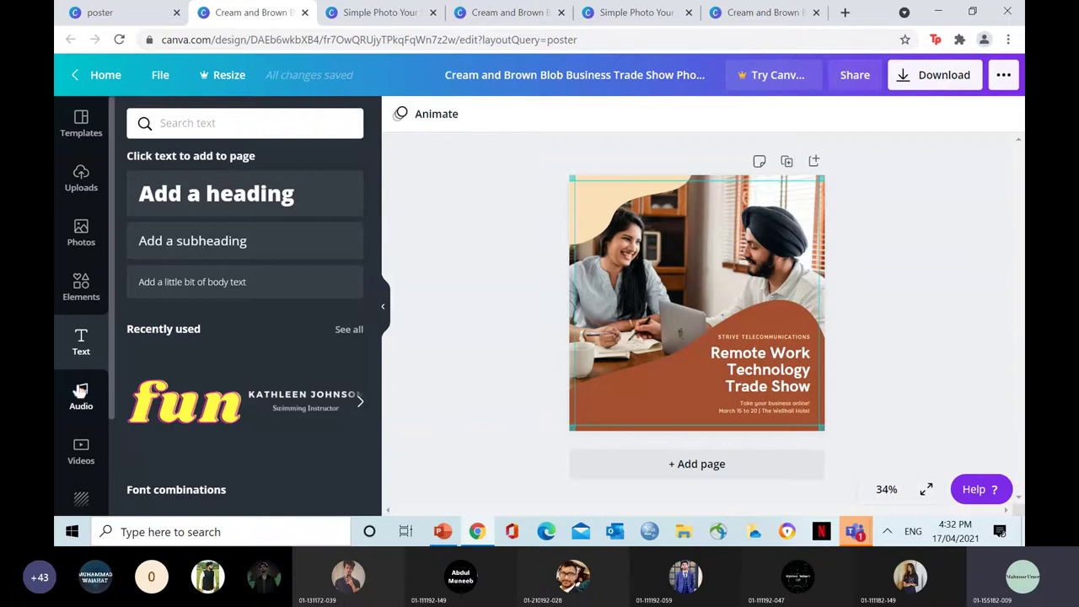
pyautogui.scroll(-5, 385, 293)
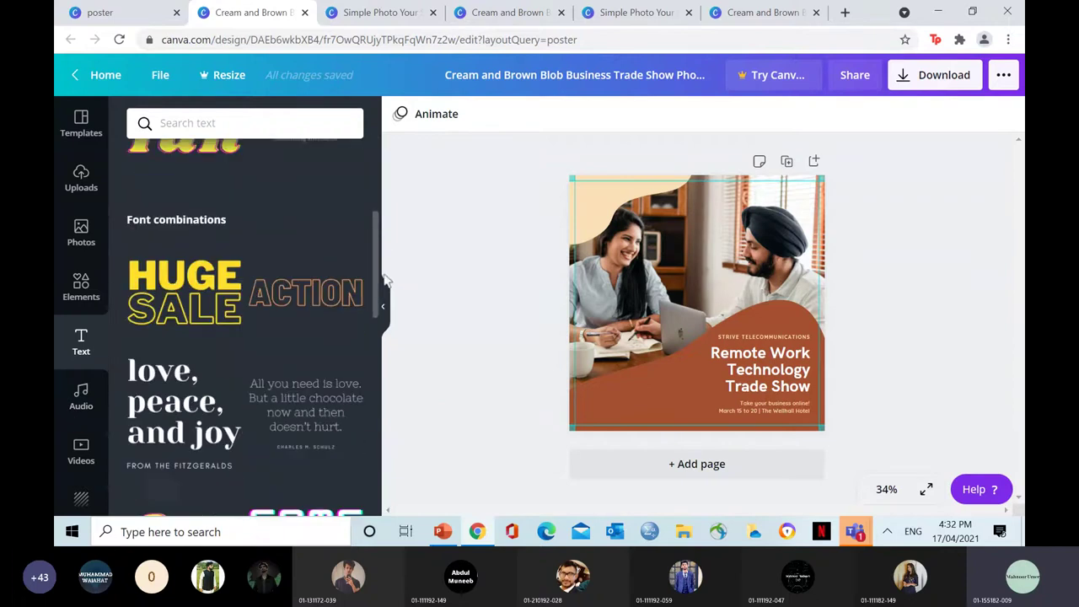
pyautogui.click(81, 396)
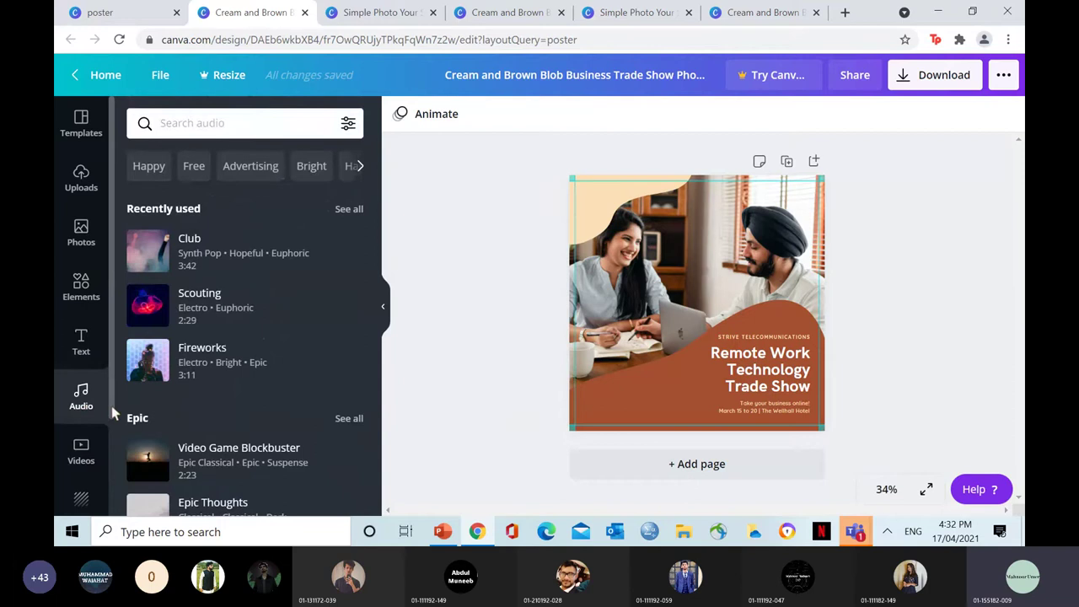
pyautogui.scroll(-3, 113, 424)
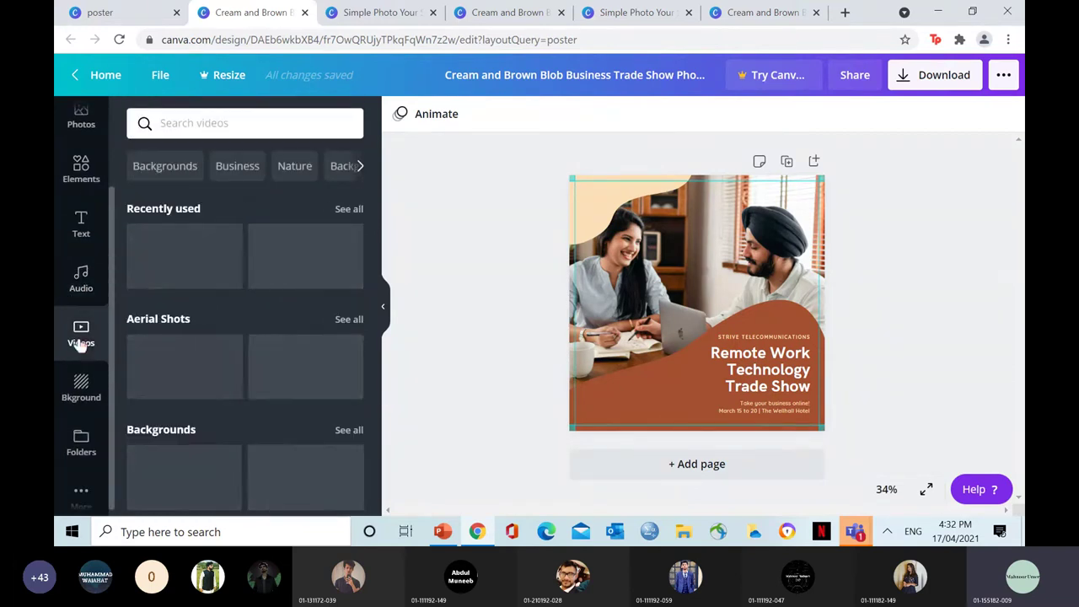
pyautogui.click(82, 387)
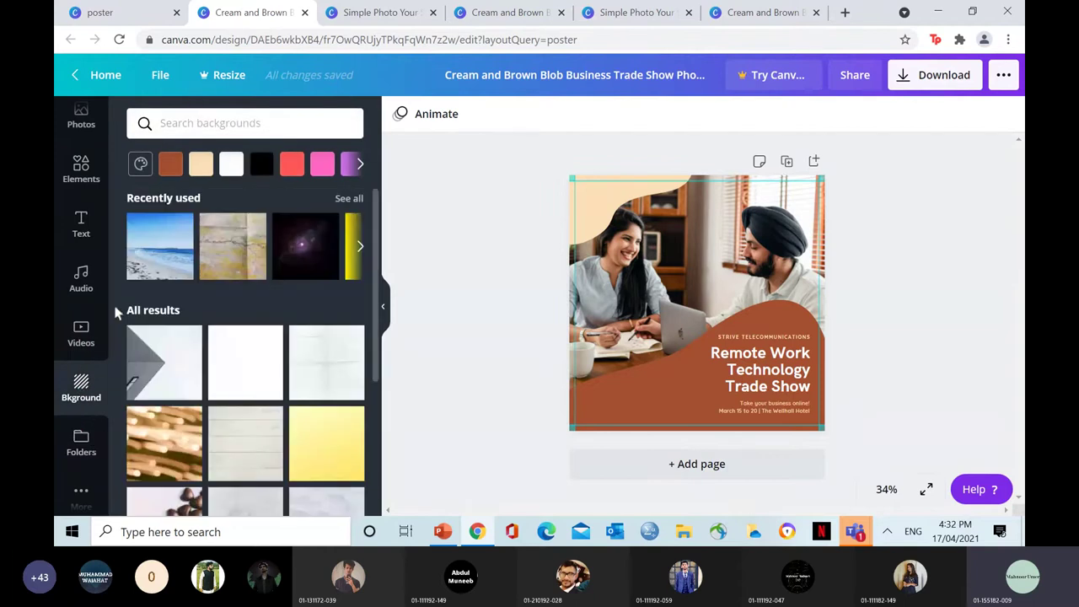
pyautogui.scroll(-1, 97, 405)
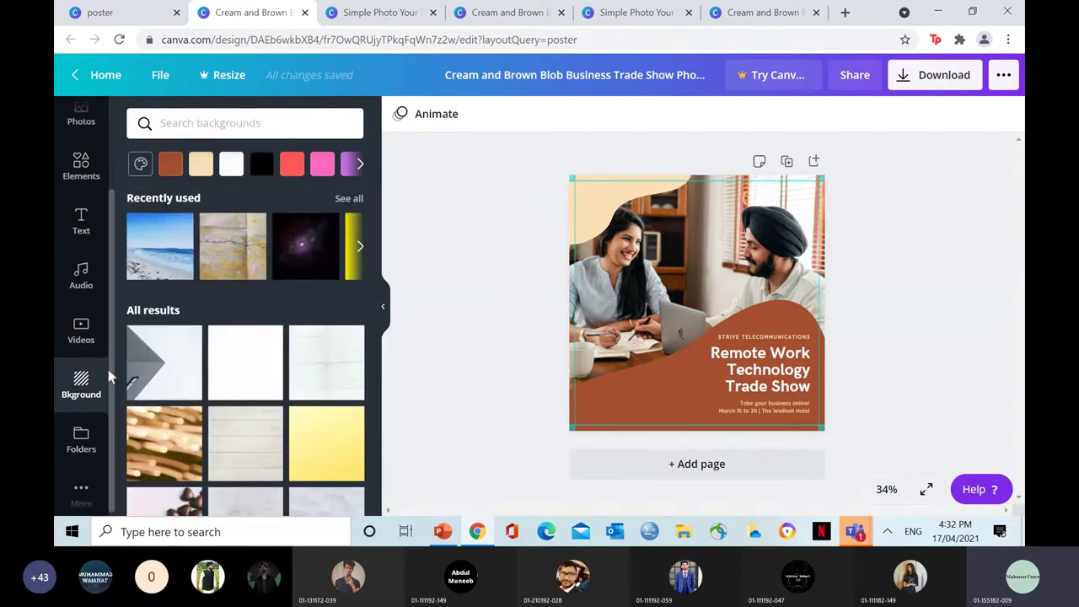
pyautogui.click(83, 431)
pyautogui.scroll(3, 96, 370)
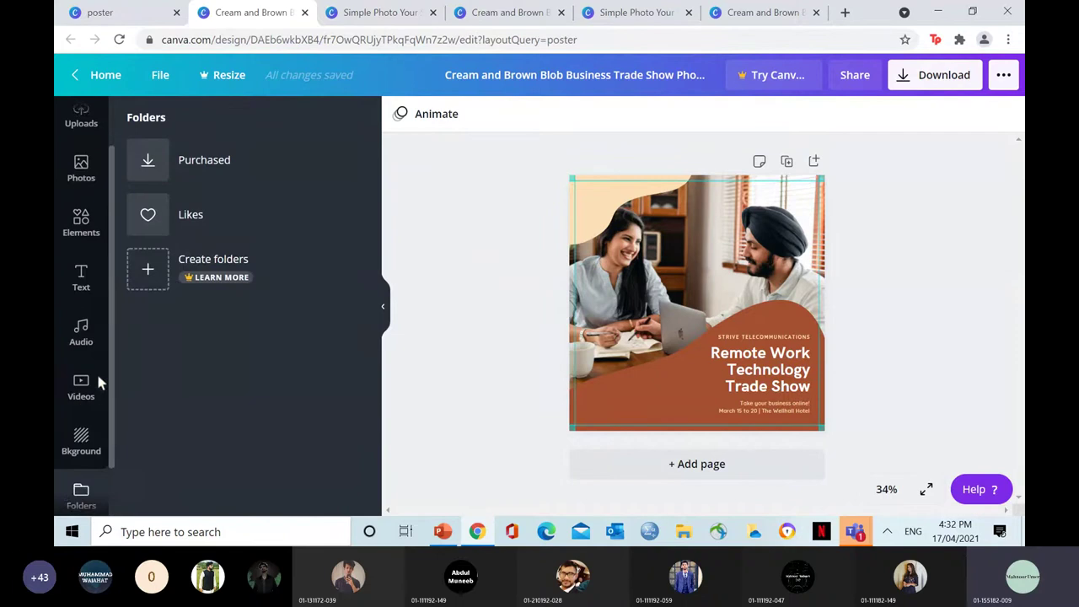
pyautogui.click(82, 234)
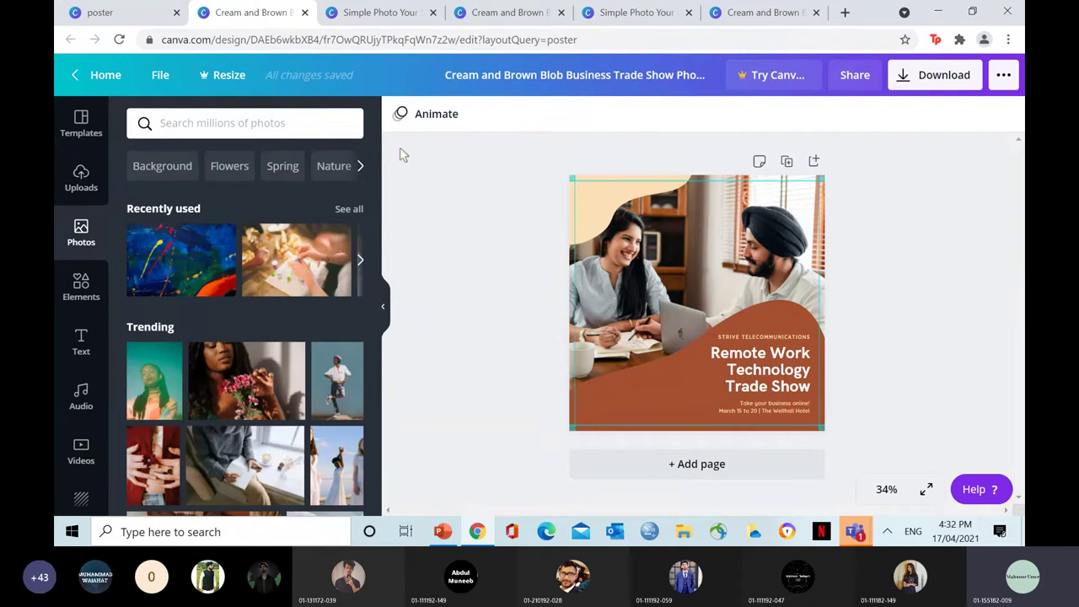
# Search photos for 'art' and drop the blue paint-splash image onto the poster's couple photo.
pyautogui.click(314, 126)
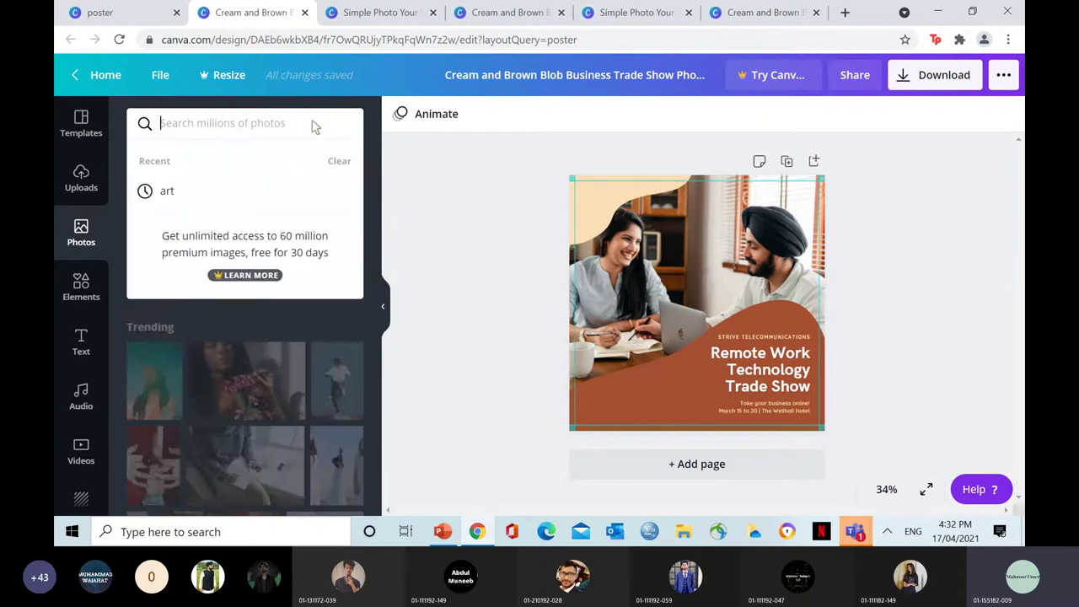
pyautogui.write('art')
pyautogui.press('Return')
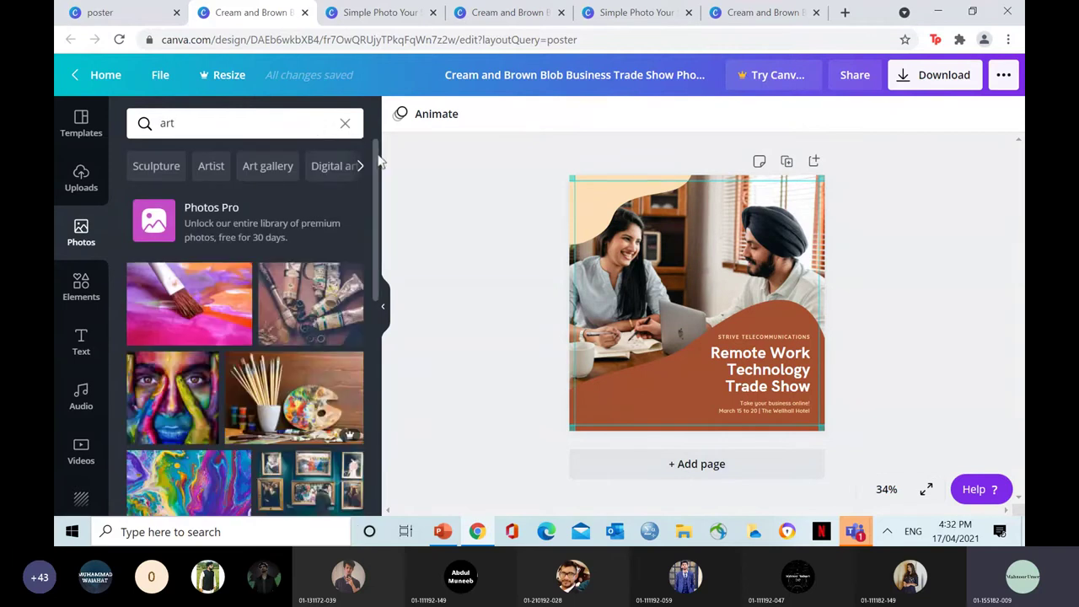
pyautogui.moveTo(378, 165); pyautogui.dragTo(375, 455)
pyautogui.moveTo(376, 391); pyautogui.dragTo(376, 408)
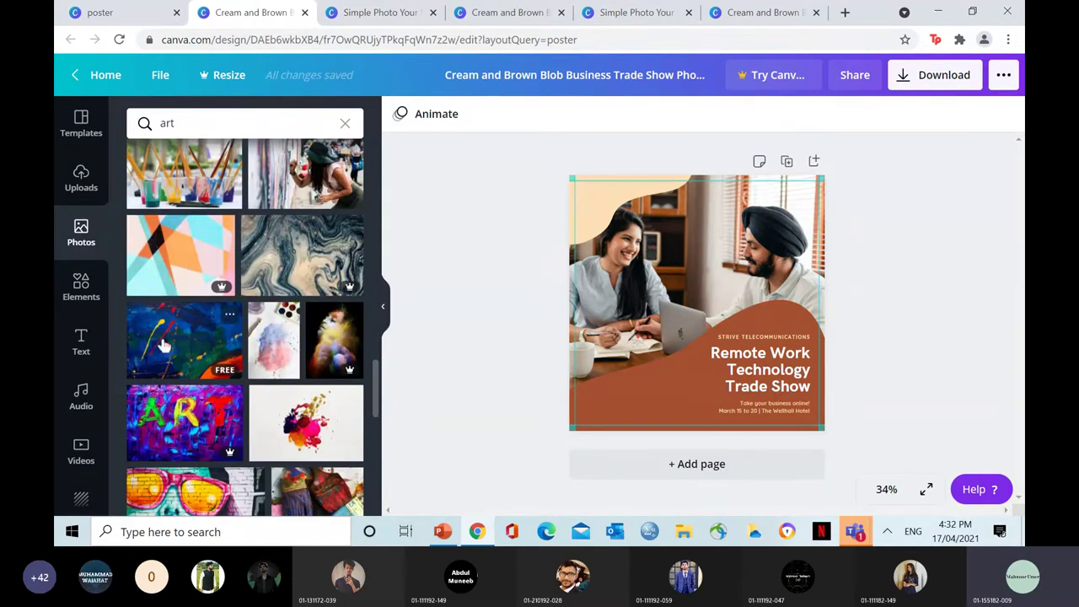
pyautogui.moveTo(164, 346)
pyautogui.mouseDown()
pyautogui.moveTo(441, 318)
pyautogui.moveTo(576, 274)
pyautogui.mouseUp()
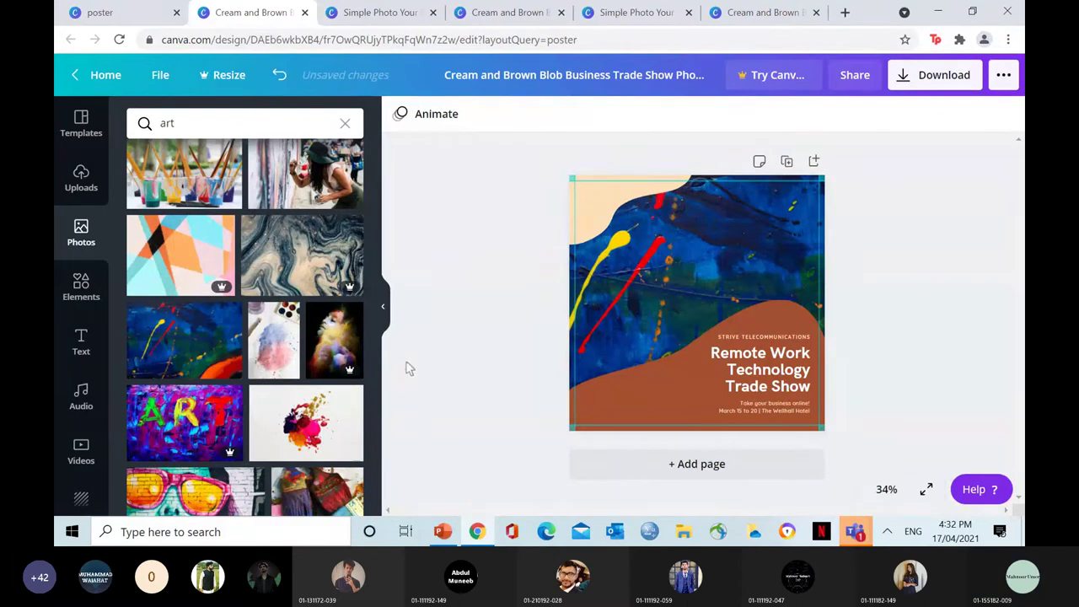
pyautogui.click(675, 387)
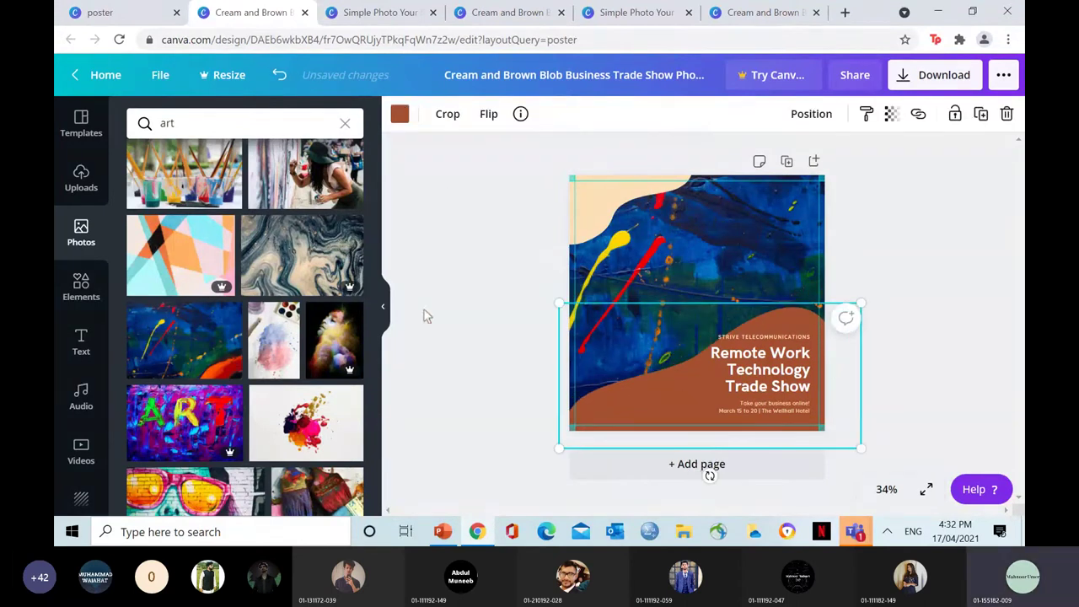
pyautogui.click(437, 224)
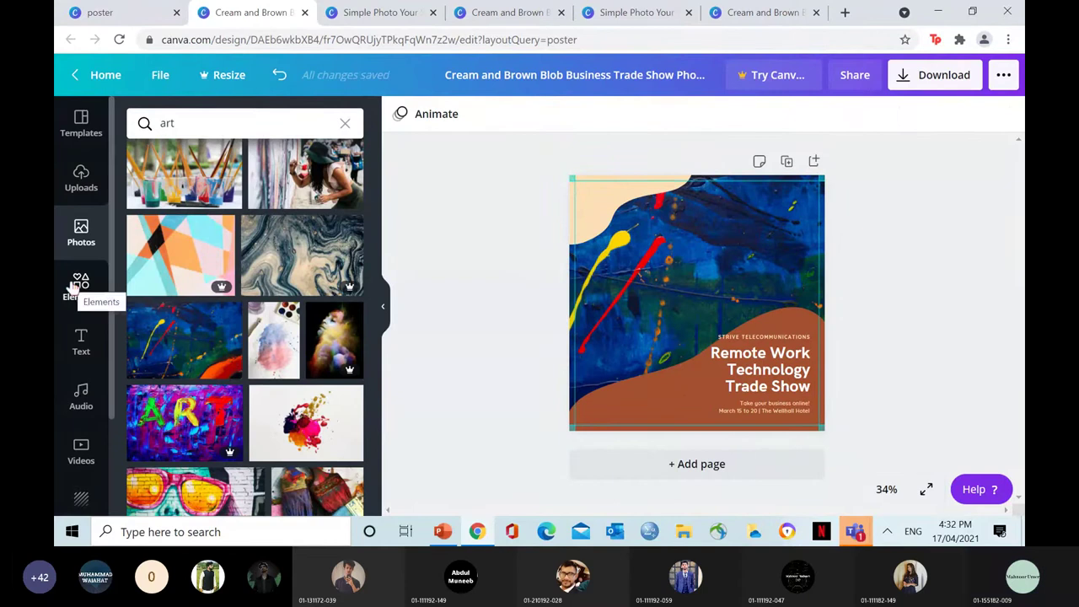
# Add the HUGE SALE text combination and retype HUGE as ART & CRAFT on three lines.
pyautogui.click(81, 342)
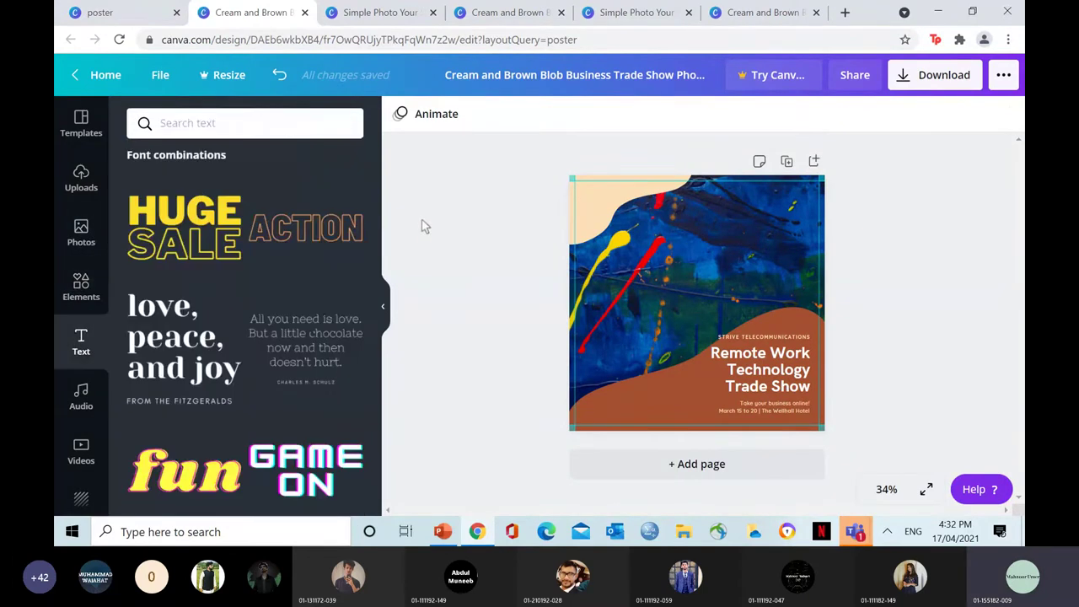
pyautogui.scroll(3, 377, 263)
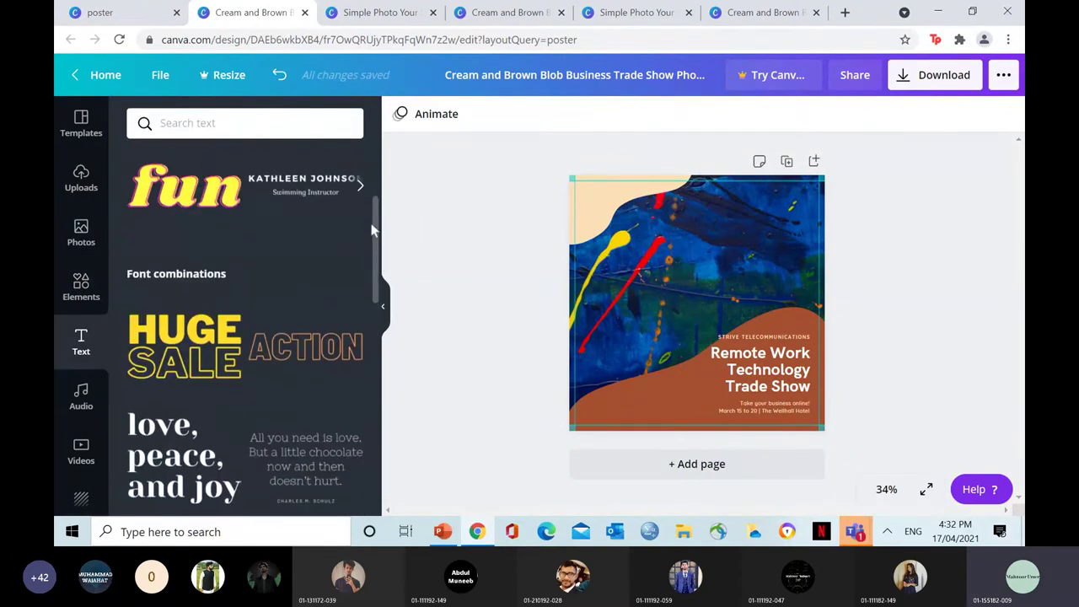
pyautogui.scroll(-3, 380, 262)
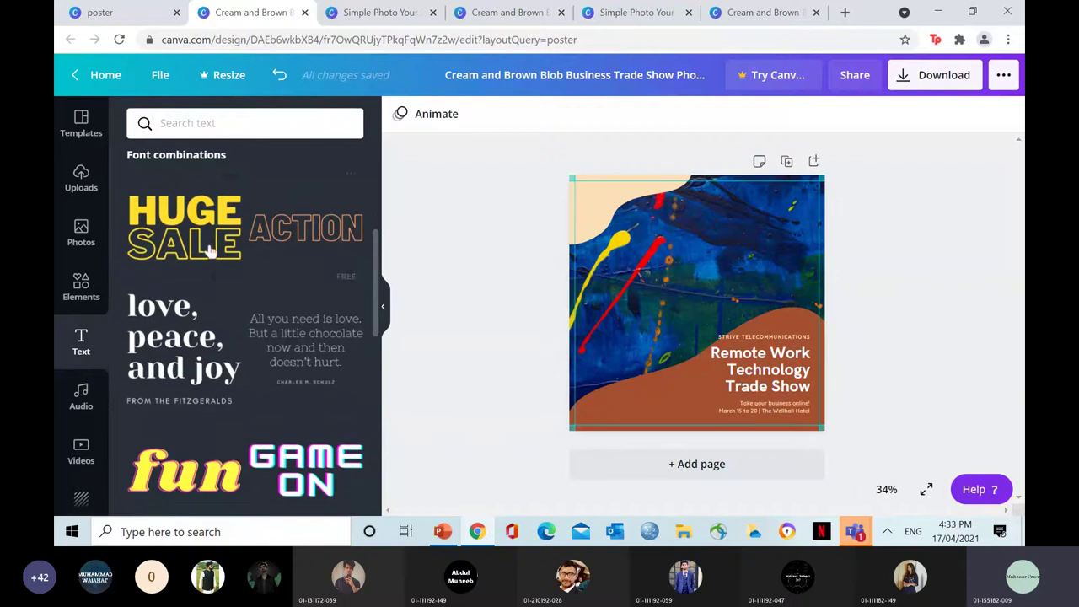
pyautogui.moveTo(192, 240); pyautogui.dragTo(657, 317)
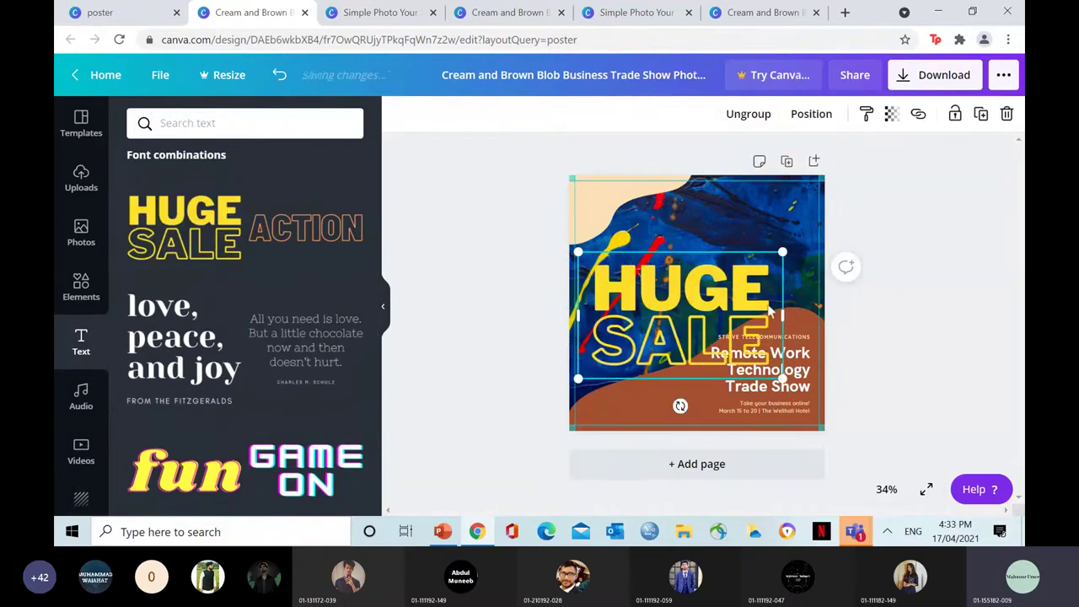
pyautogui.press('BackSpace')
pyautogui.press('BackSpace')
pyautogui.press('BackSpace')
pyautogui.press('BackSpace')
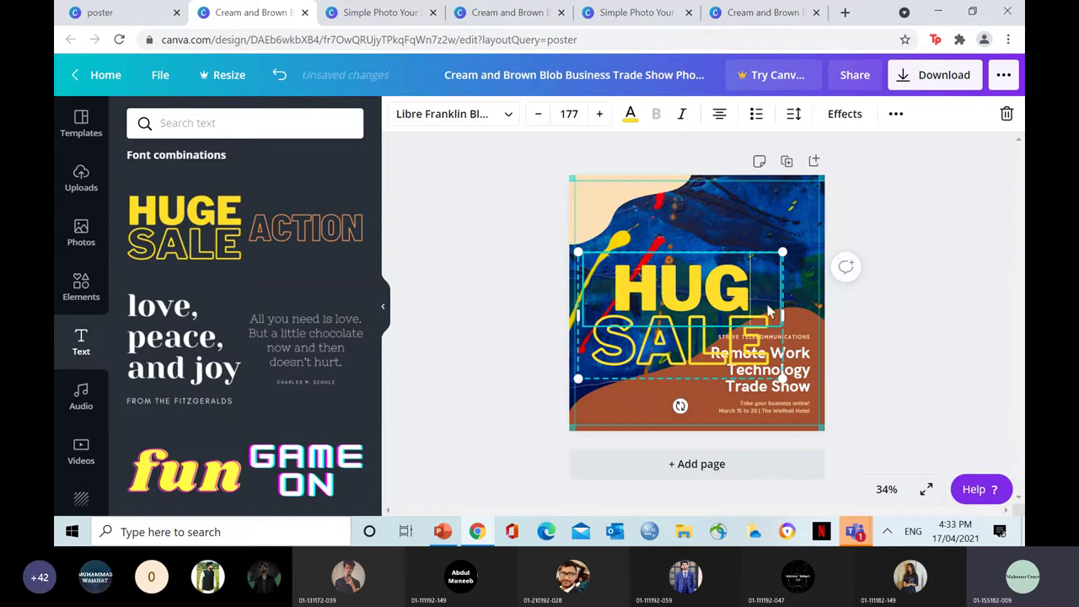
pyautogui.press('capslock')
pyautogui.write('ART')
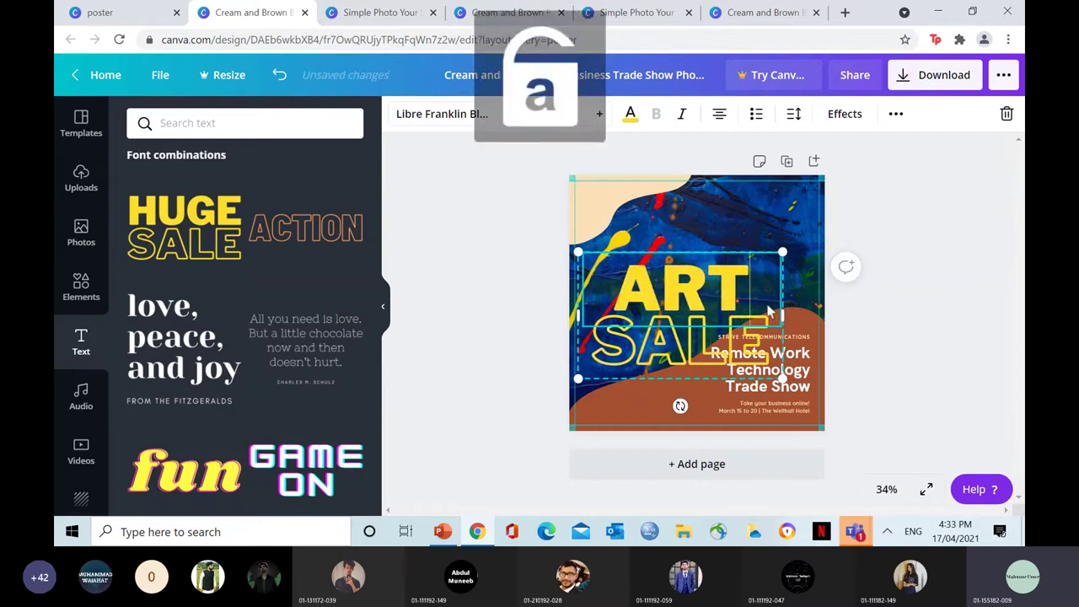
pyautogui.press('Return')
pyautogui.write('&')
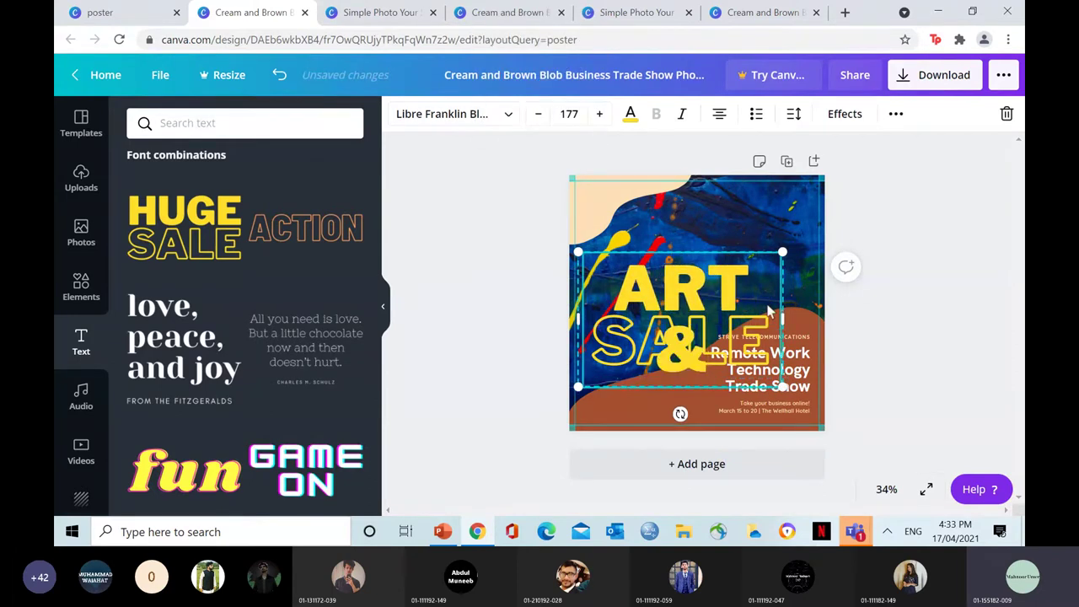
pyautogui.press('capslock')
pyautogui.press('capslock')
pyautogui.press('Return')
pyautogui.write('CRAFT')
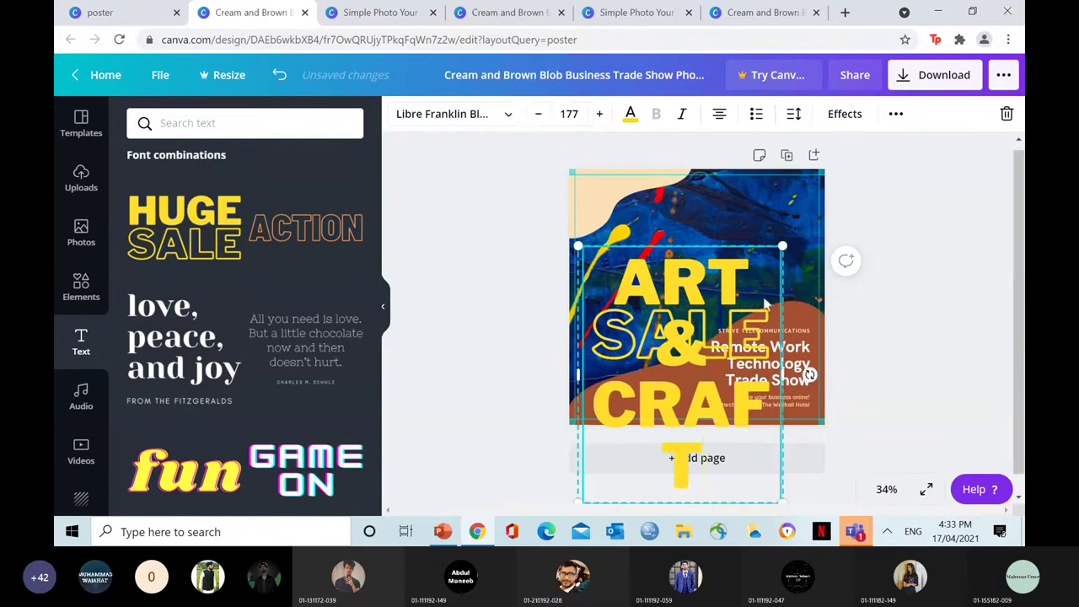
# Set the ART & CRAFT heading to font size 60 and shrink its text box.
pyautogui.click(538, 115)
pyautogui.click(538, 116)
pyautogui.click(539, 115)
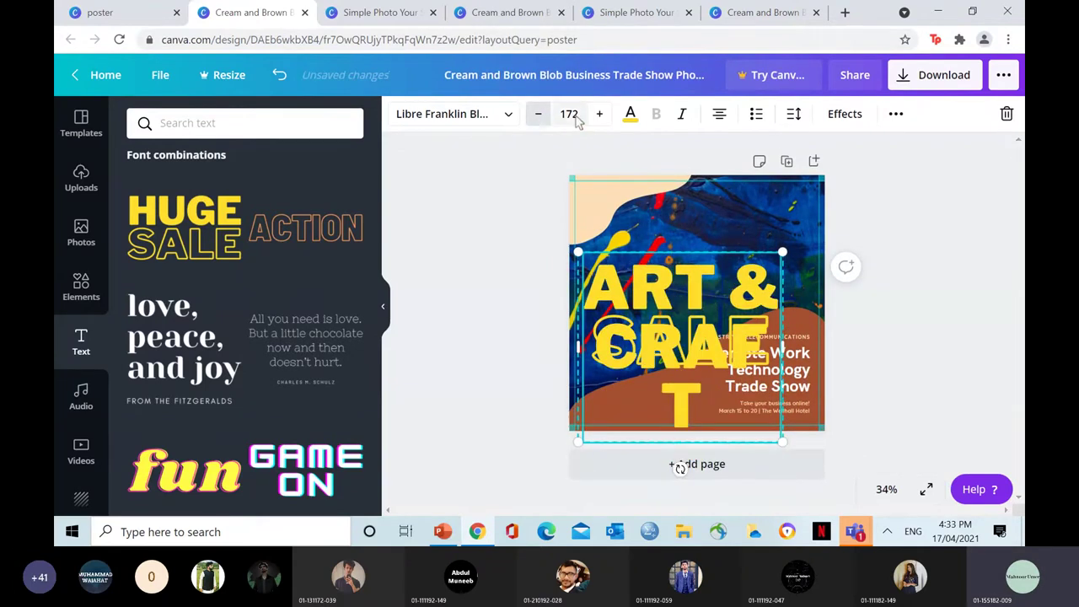
pyautogui.click(568, 114)
pyautogui.press('BackSpace')
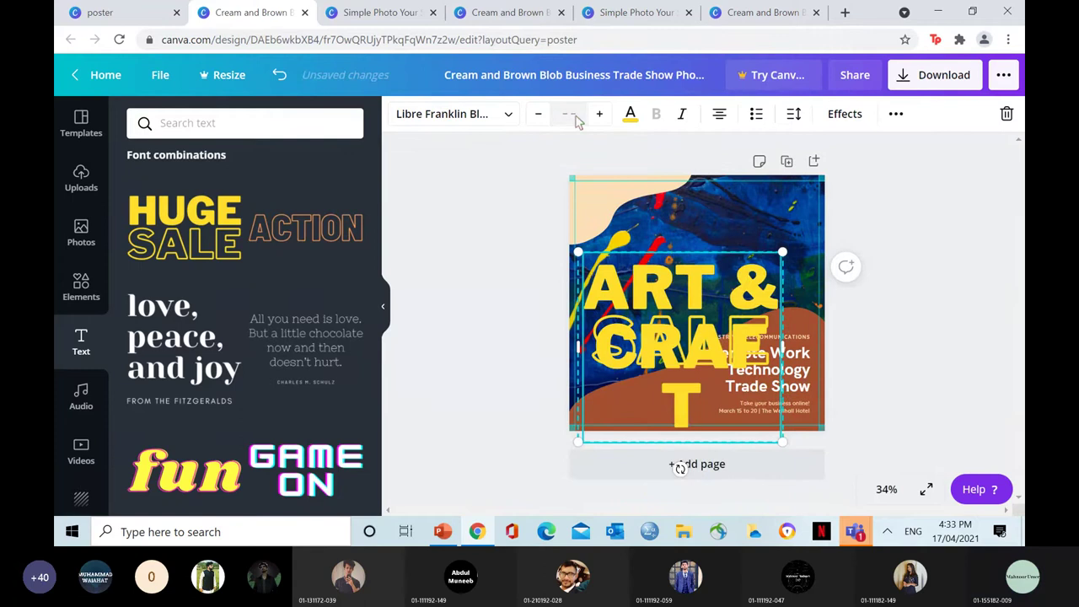
pyautogui.write('60')
pyautogui.press('Return')
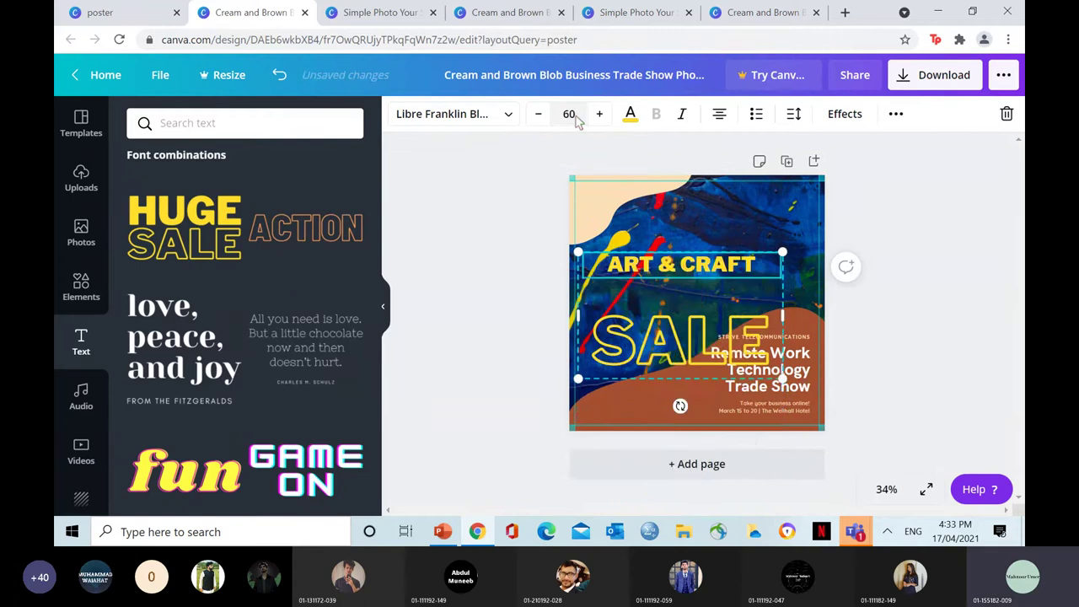
pyautogui.click(489, 116)
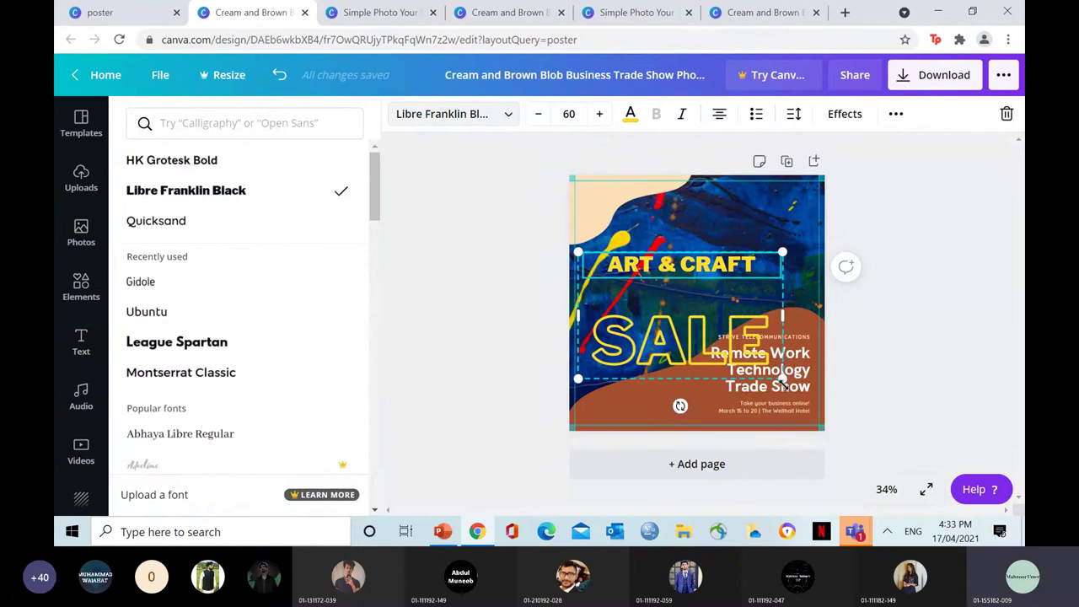
pyautogui.moveTo(783, 380); pyautogui.dragTo(756, 316)
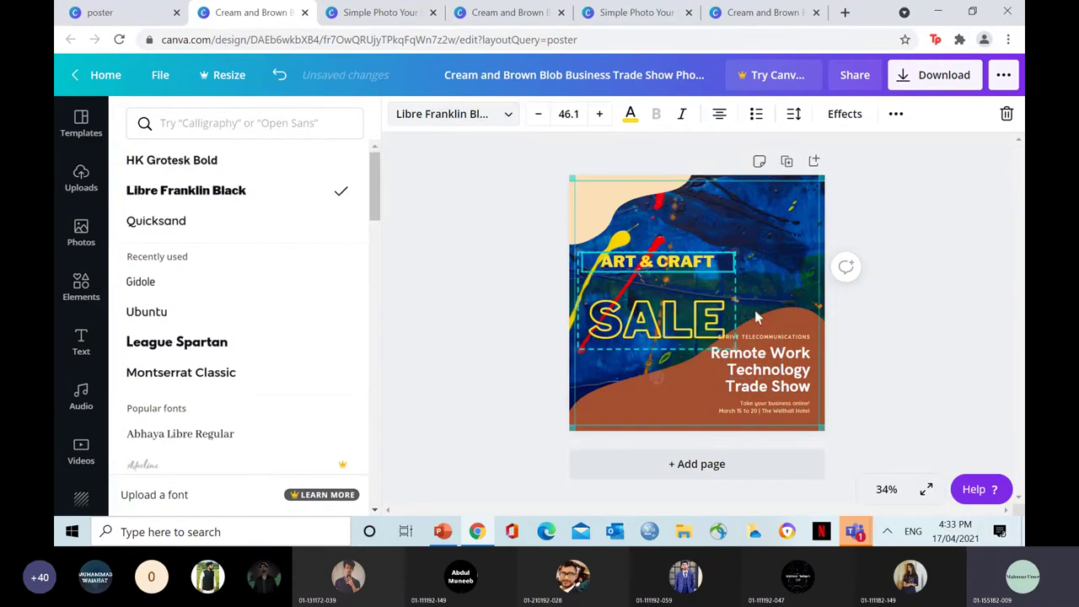
pyautogui.click(720, 314)
pyautogui.scroll(3, 717, 313)
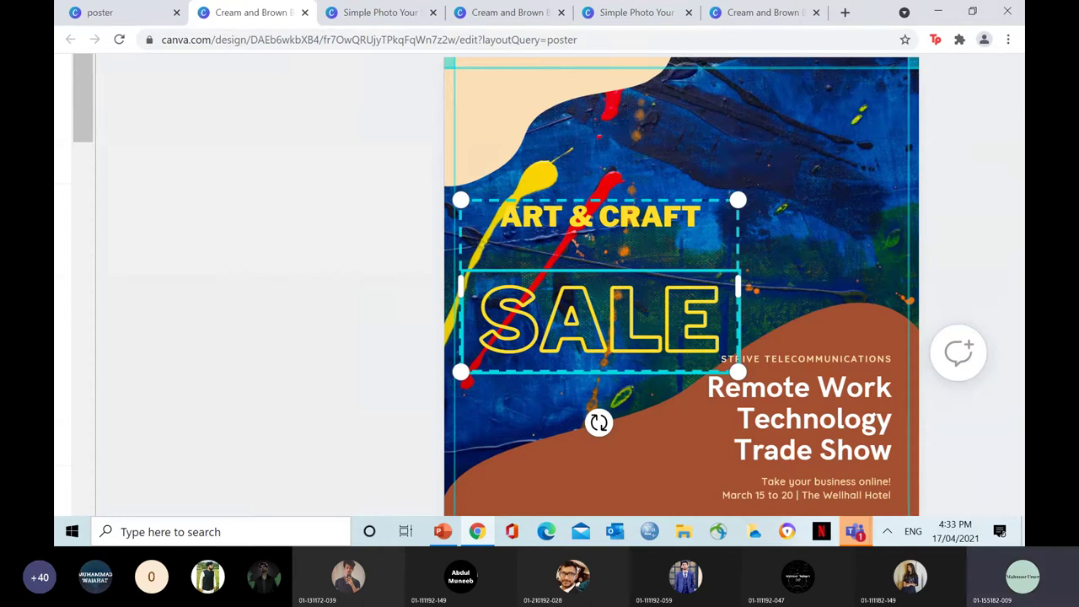
pyautogui.scroll(-3, 362, 305)
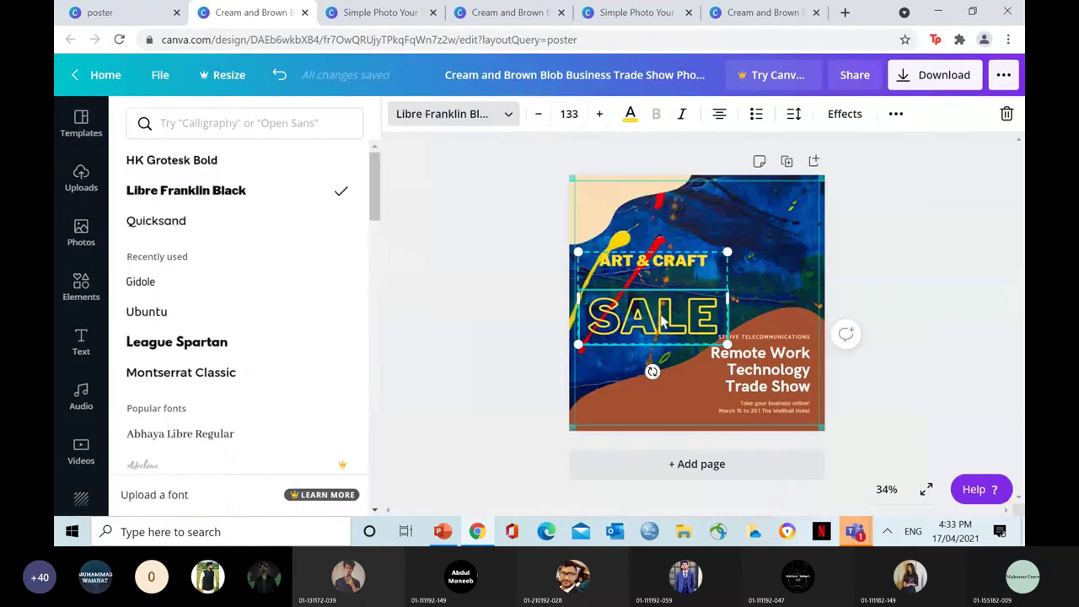
# Delete the SALE text and move ART & CRAFT down and right.
pyautogui.click(1006, 115)
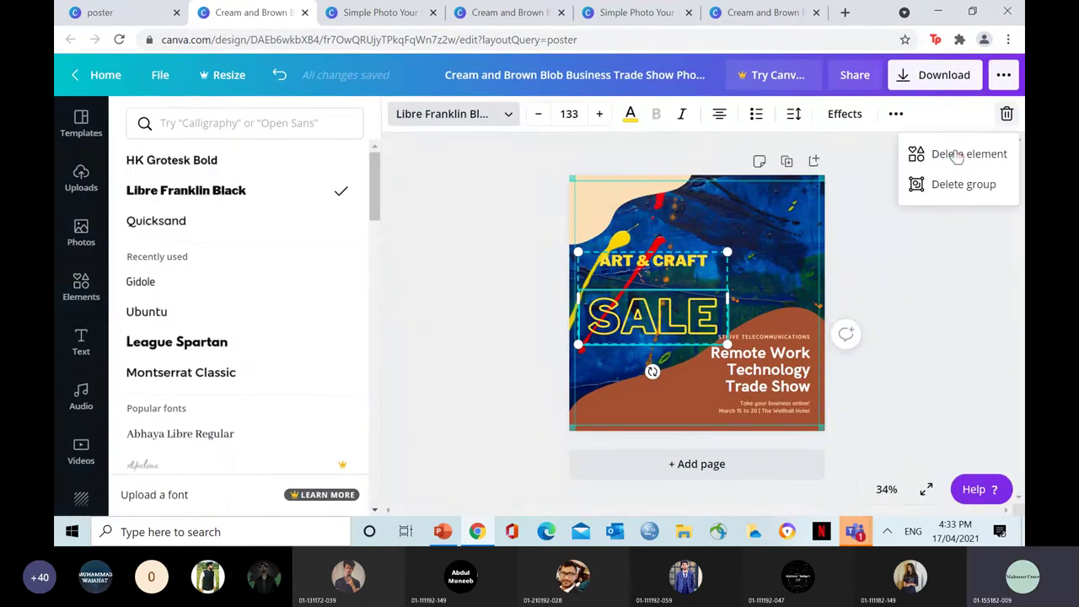
pyautogui.click(957, 155)
pyautogui.moveTo(665, 297); pyautogui.dragTo(735, 330)
# Delete the Remote Work text group and place ART & CRAFT on the brown blob.
pyautogui.click(773, 384)
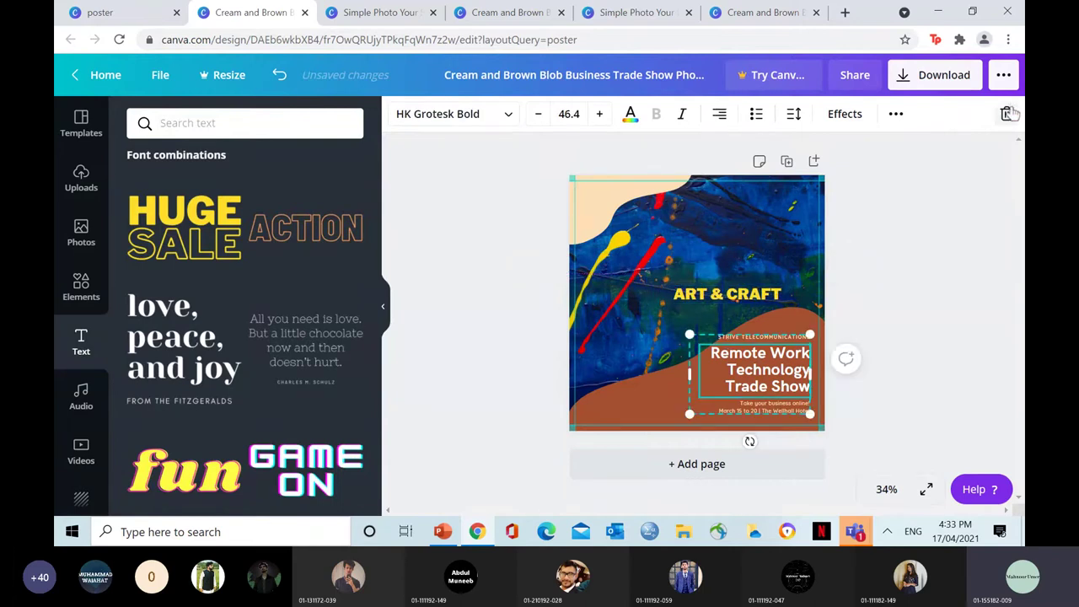
pyautogui.click(1007, 114)
pyautogui.click(963, 184)
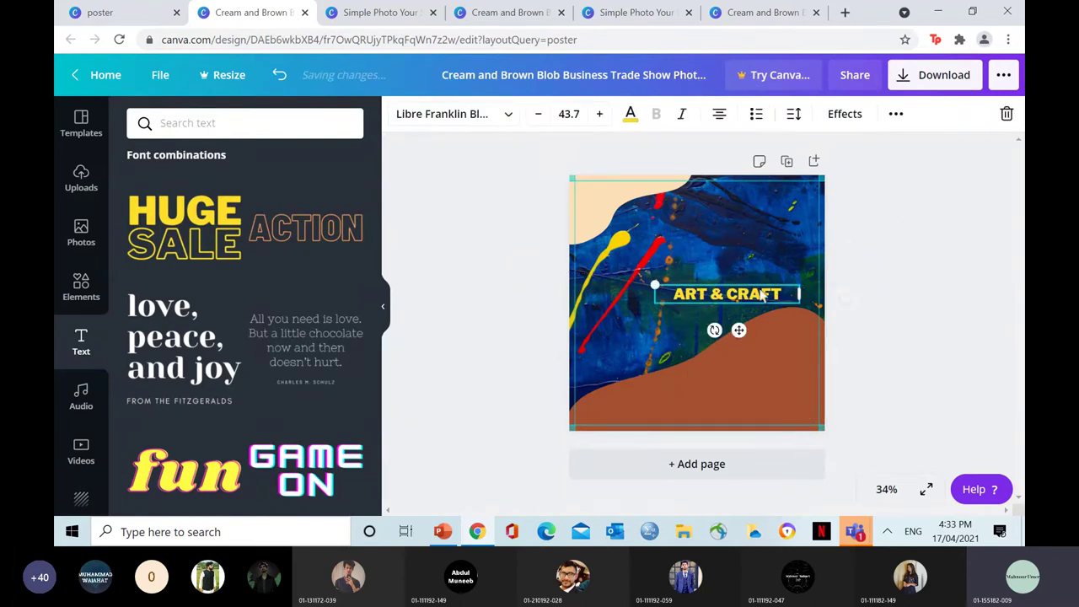
pyautogui.moveTo(763, 294); pyautogui.dragTo(797, 359)
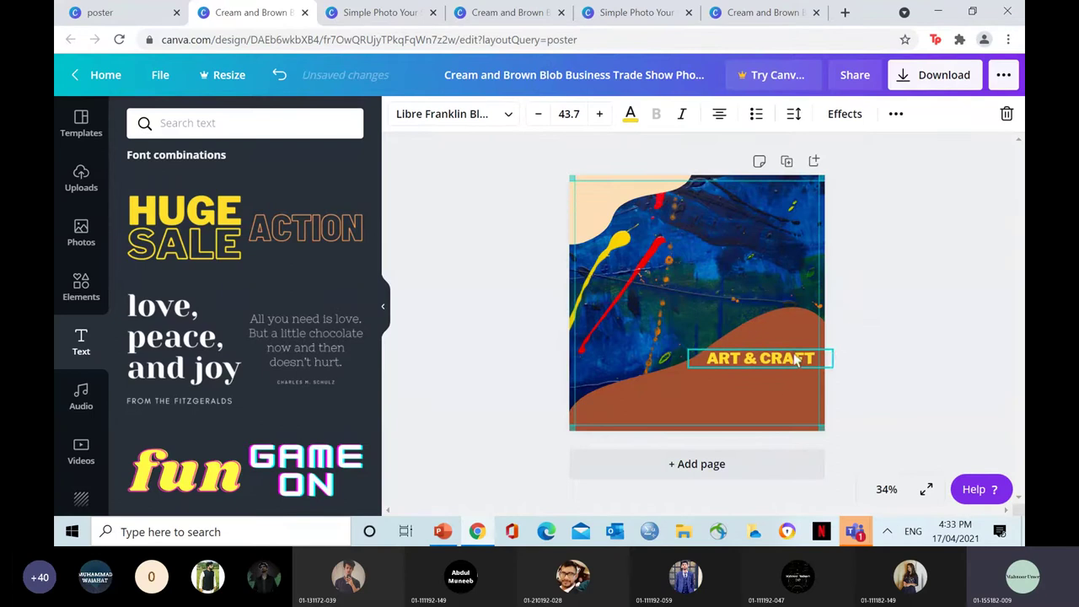
pyautogui.click(862, 303)
# Recolour the top-left cream blob red-orange and make it slightly see-through.
pyautogui.click(616, 413)
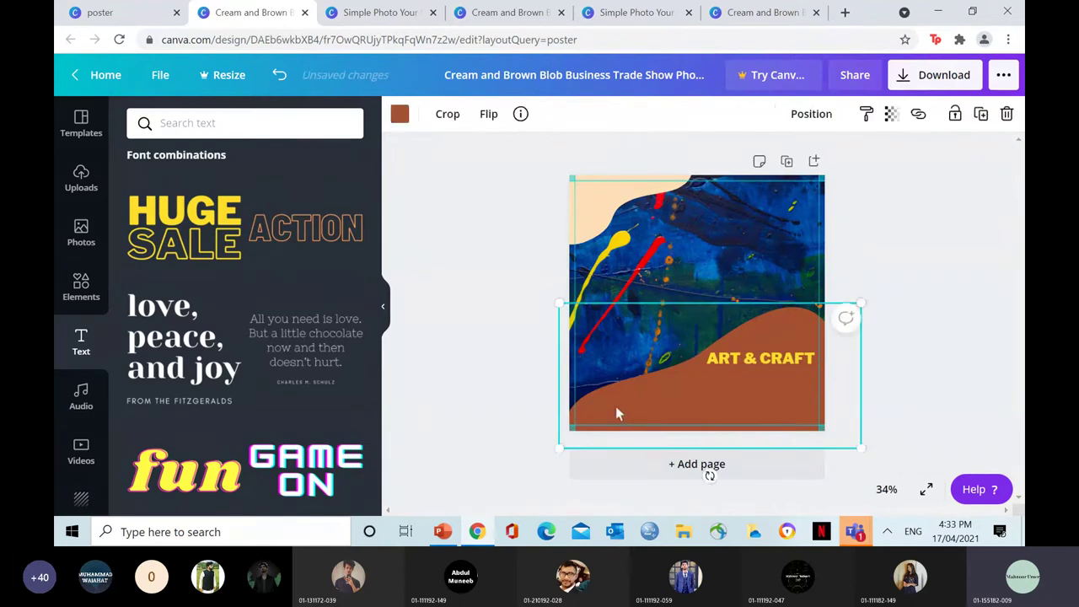
pyautogui.click(400, 115)
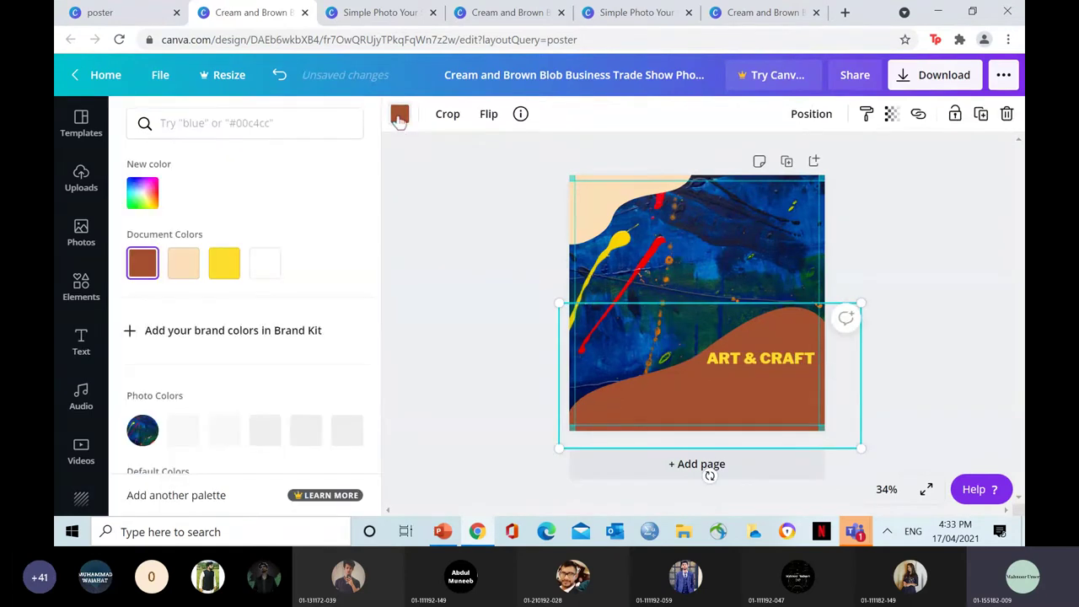
pyautogui.click(600, 229)
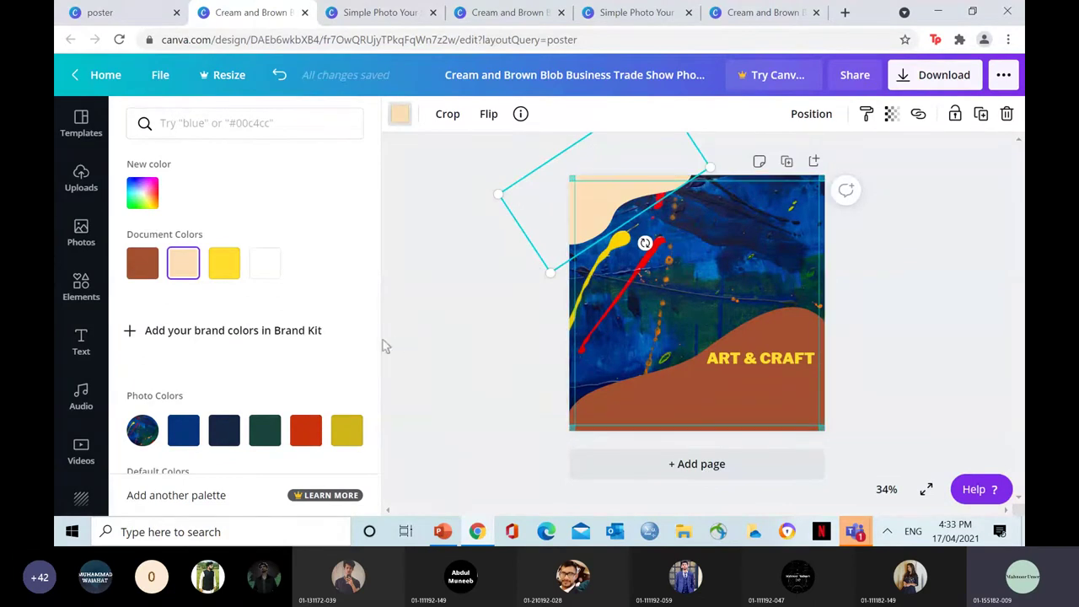
pyautogui.moveTo(379, 236); pyautogui.dragTo(393, 197)
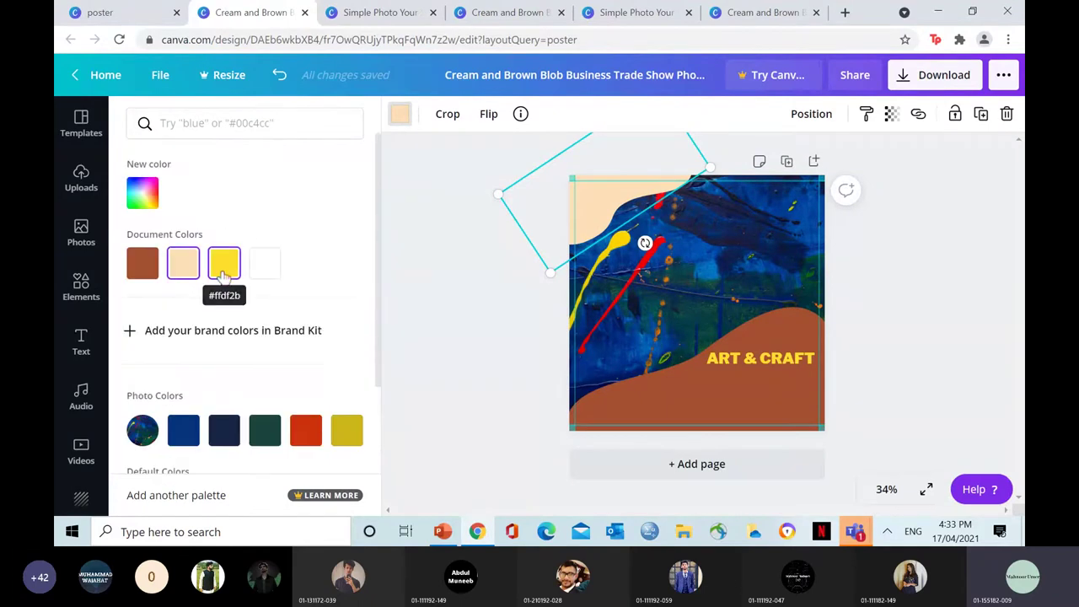
pyautogui.click(223, 263)
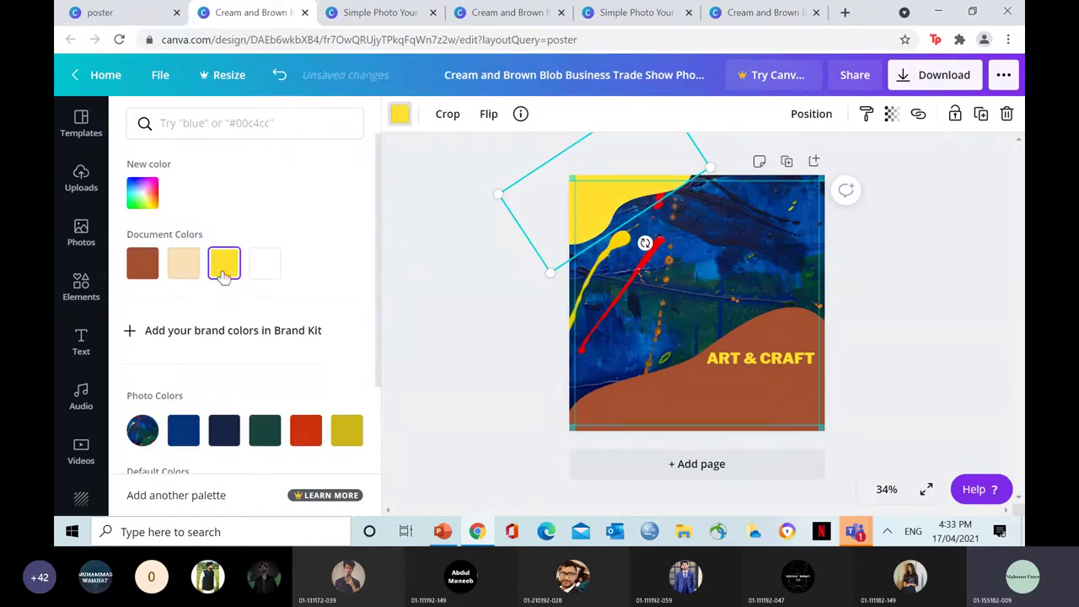
pyautogui.click(304, 433)
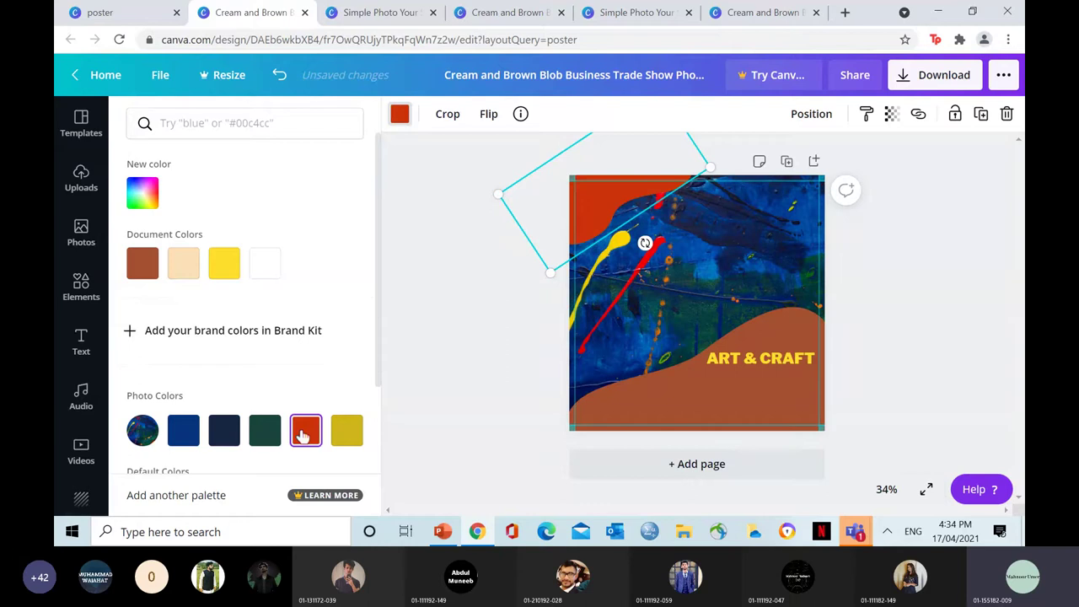
pyautogui.click(892, 115)
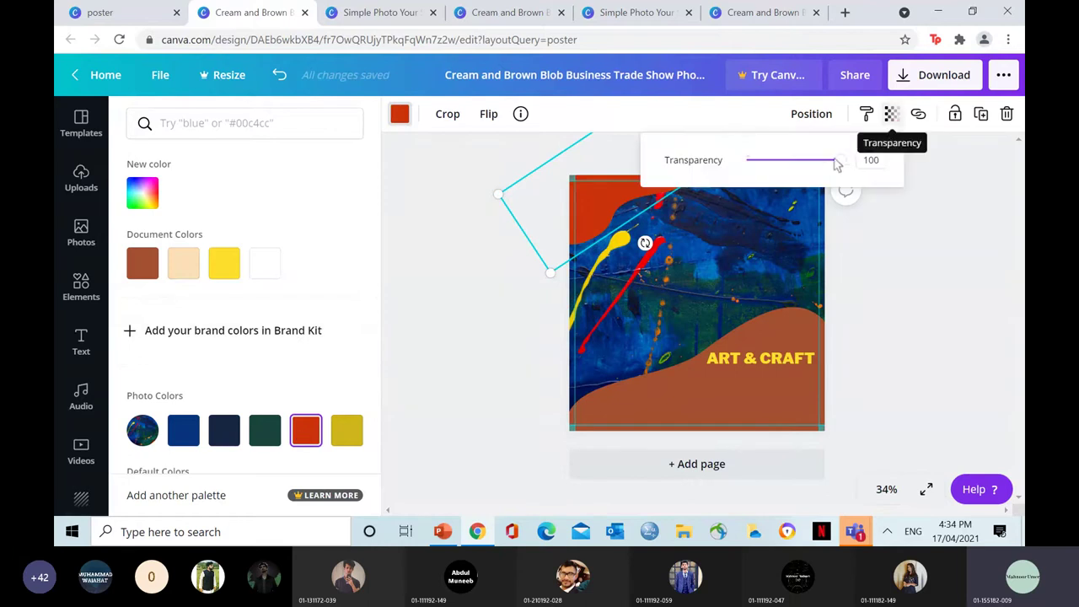
pyautogui.moveTo(846, 167); pyautogui.dragTo(833, 167)
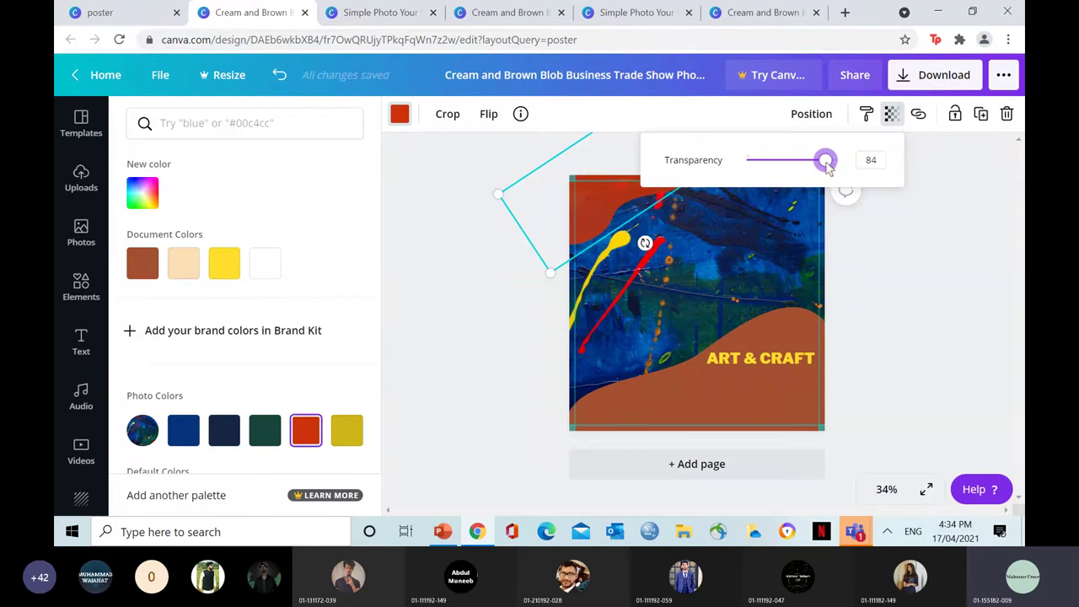
pyautogui.press('Escape')
pyautogui.press('Escape')
pyautogui.click(551, 313)
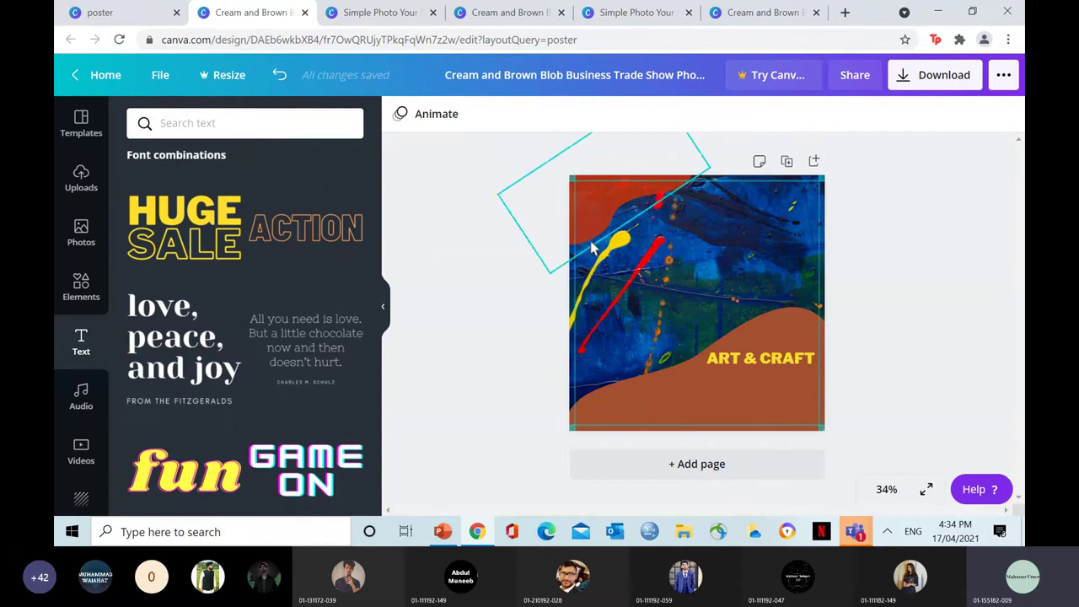
# Set the brown blob to 87 transparency and change its colour to dark blue.
pyautogui.click(667, 395)
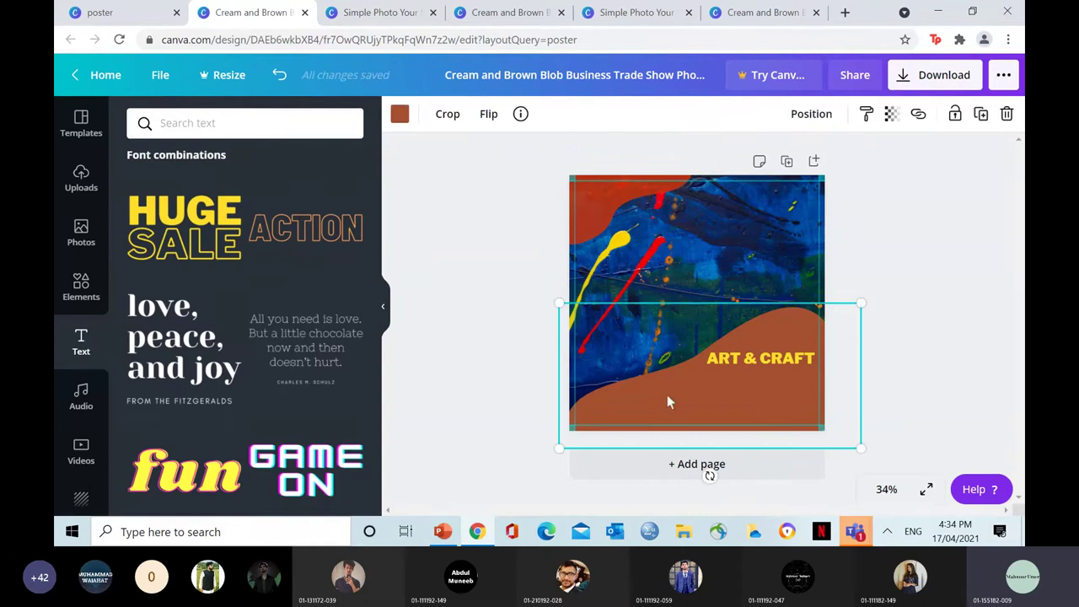
pyautogui.click(890, 118)
pyautogui.moveTo(838, 166); pyautogui.dragTo(830, 168)
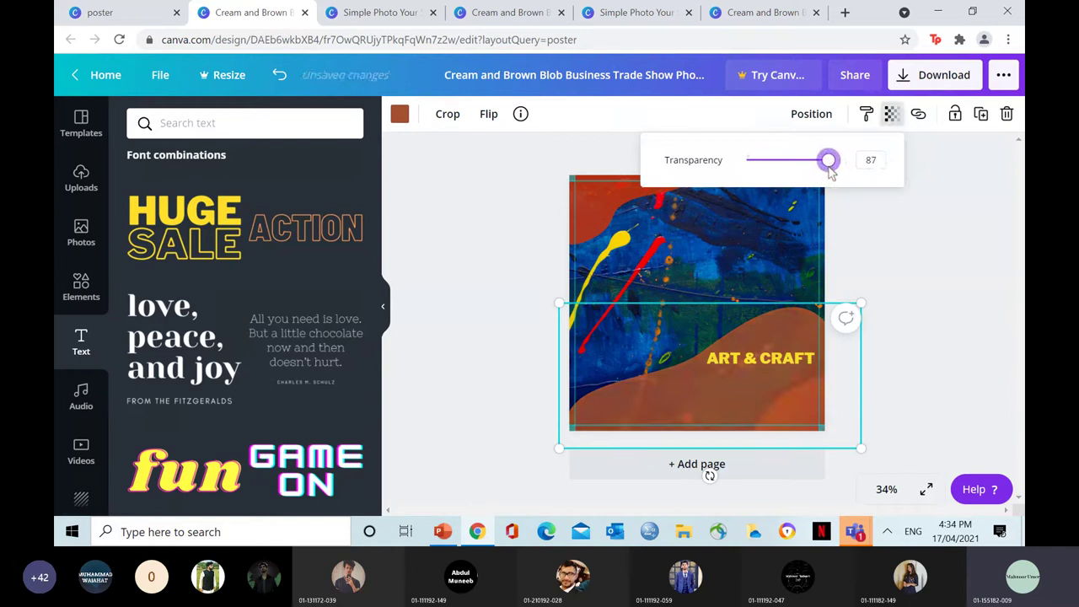
pyautogui.click(873, 244)
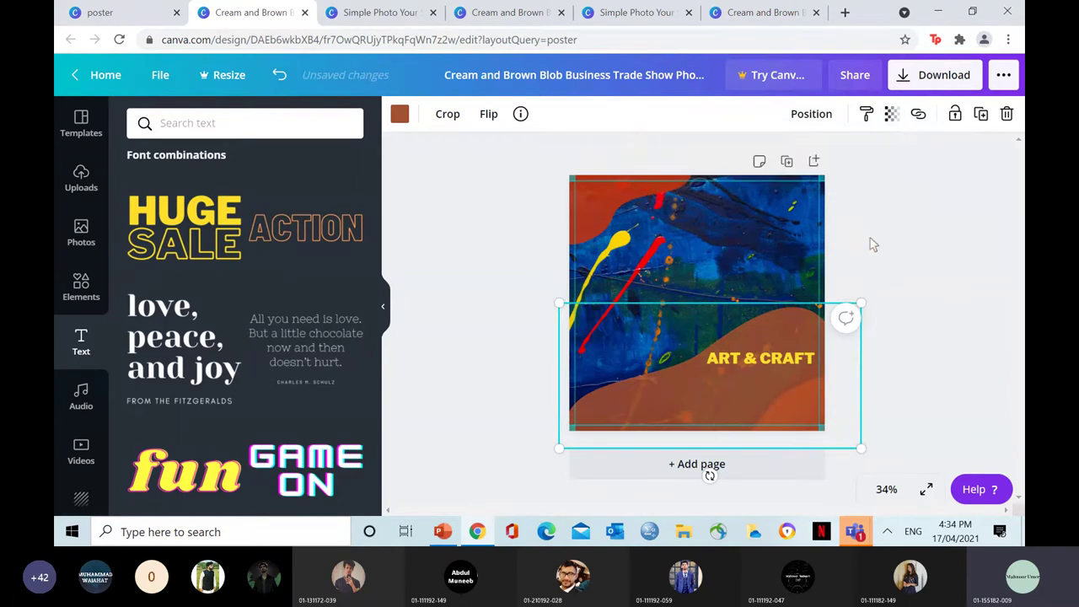
pyautogui.click(400, 115)
pyautogui.scroll(-1, 384, 308)
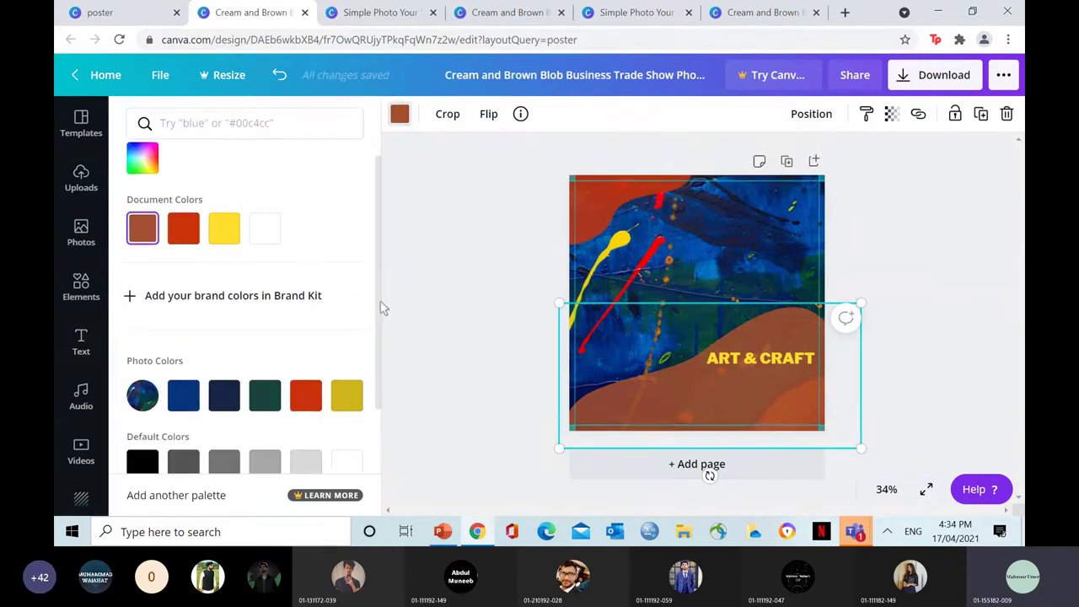
pyautogui.click(177, 401)
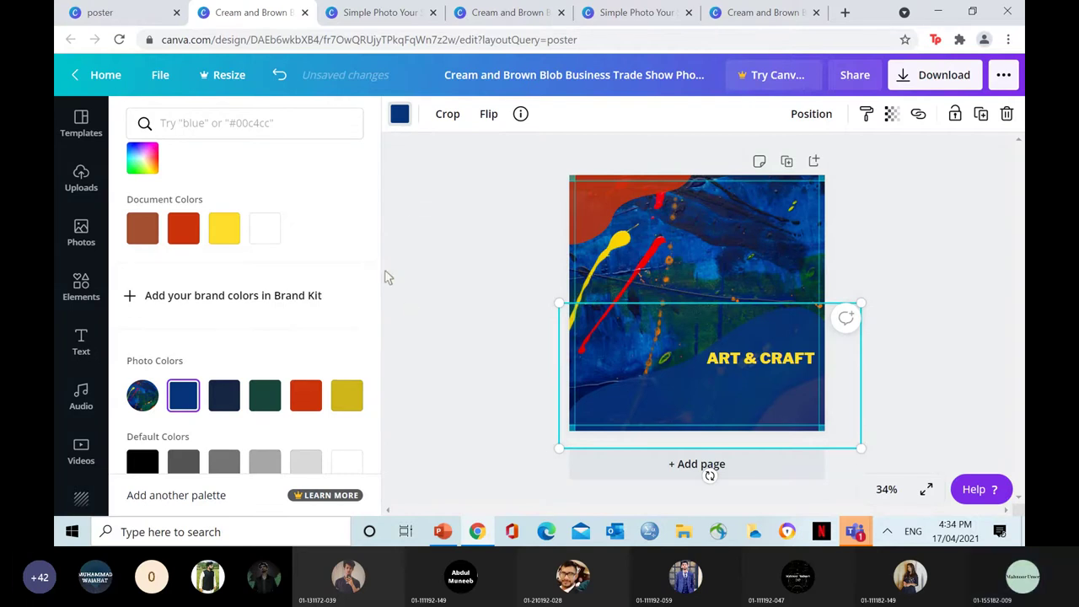
pyautogui.scroll(2, 377, 290)
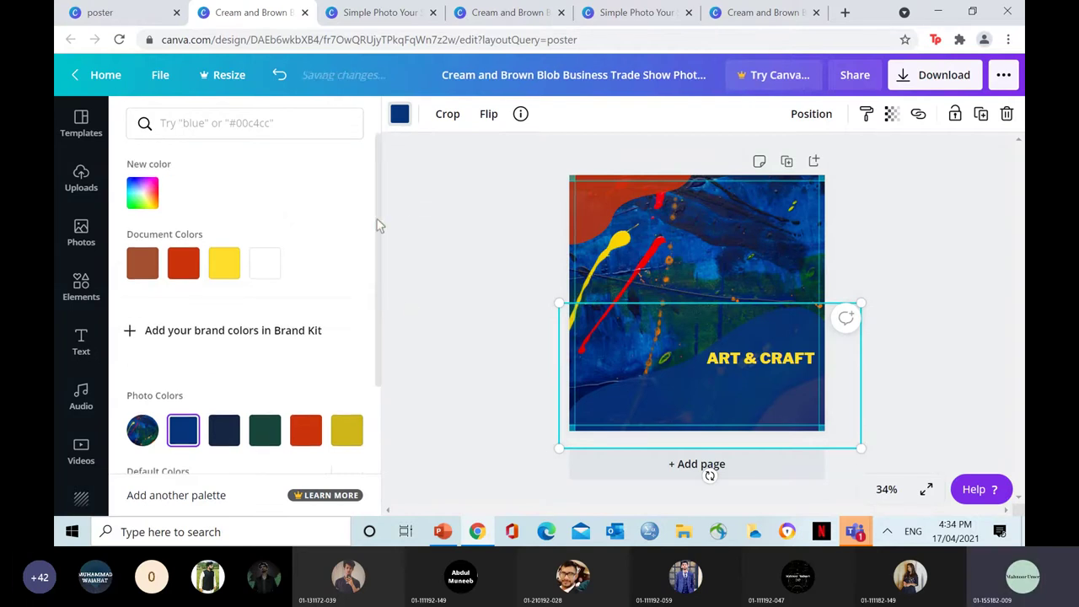
pyautogui.click(84, 339)
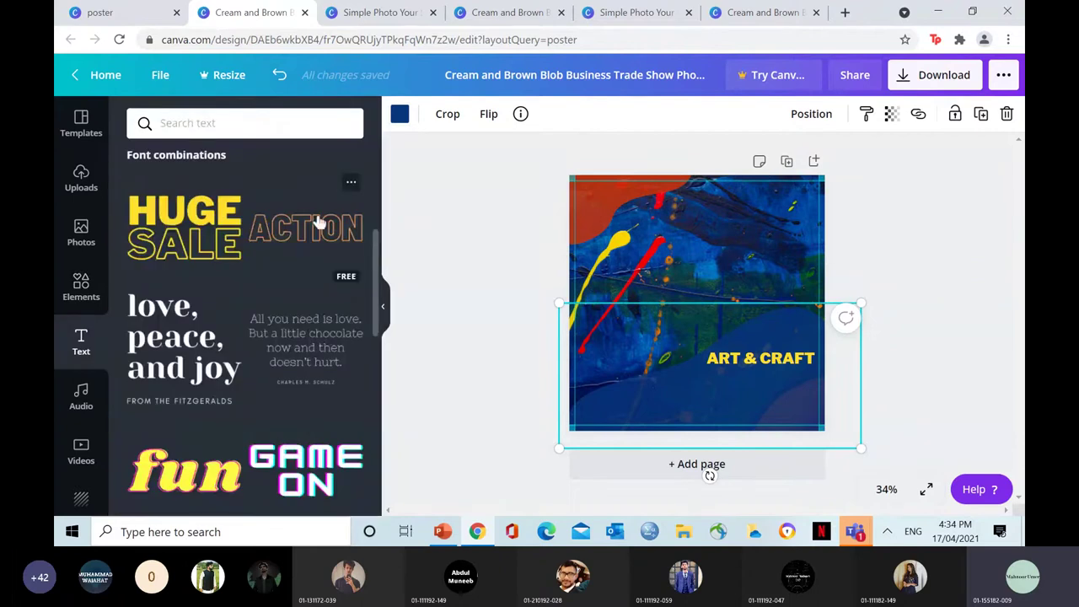
# Add the ACTION text combination to the poster and retype it as WORKSHOP.
pyautogui.moveTo(621, 274); pyautogui.dragTo(796, 330)
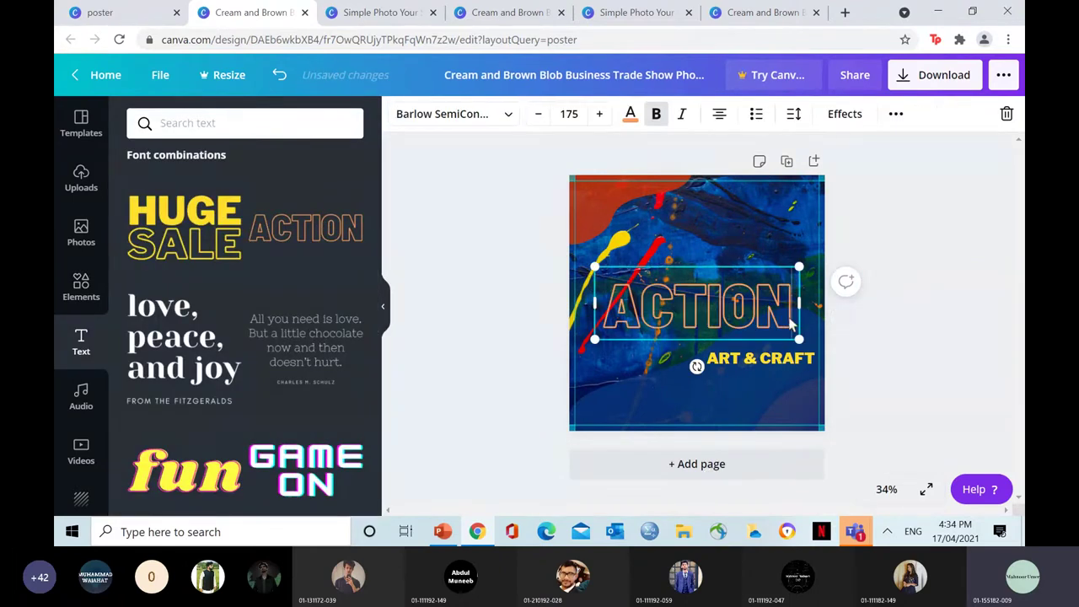
pyautogui.click(791, 325)
pyautogui.press('BackSpace')
pyautogui.press('BackSpace')
pyautogui.press('BackSpace')
pyautogui.press('BackSpace')
pyautogui.press('BackSpace')
pyautogui.press('BackSpace')
pyautogui.write('W')
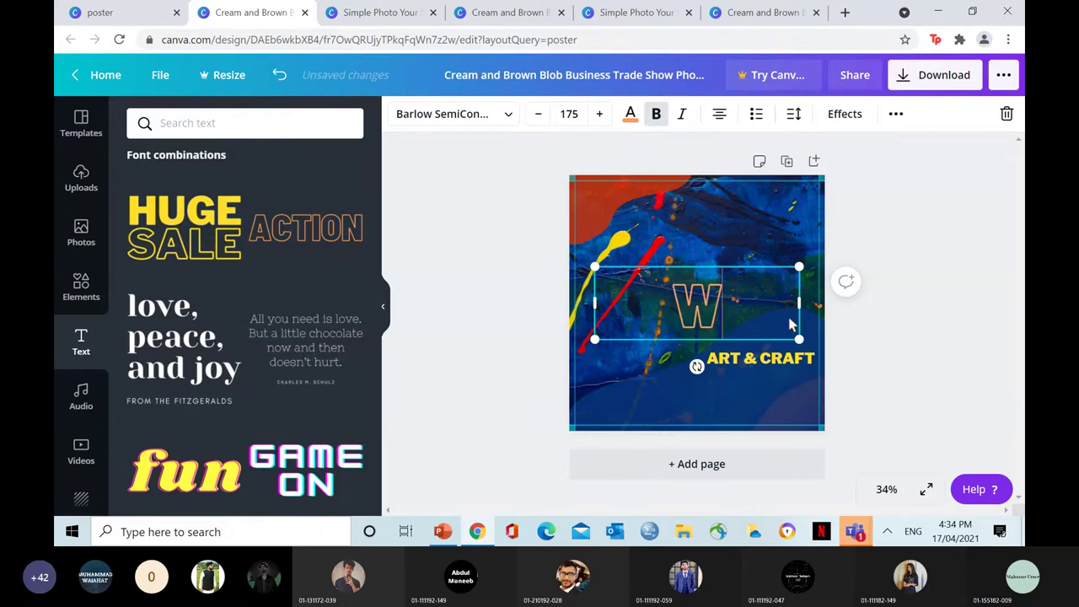
pyautogui.write('ORKSHOP')
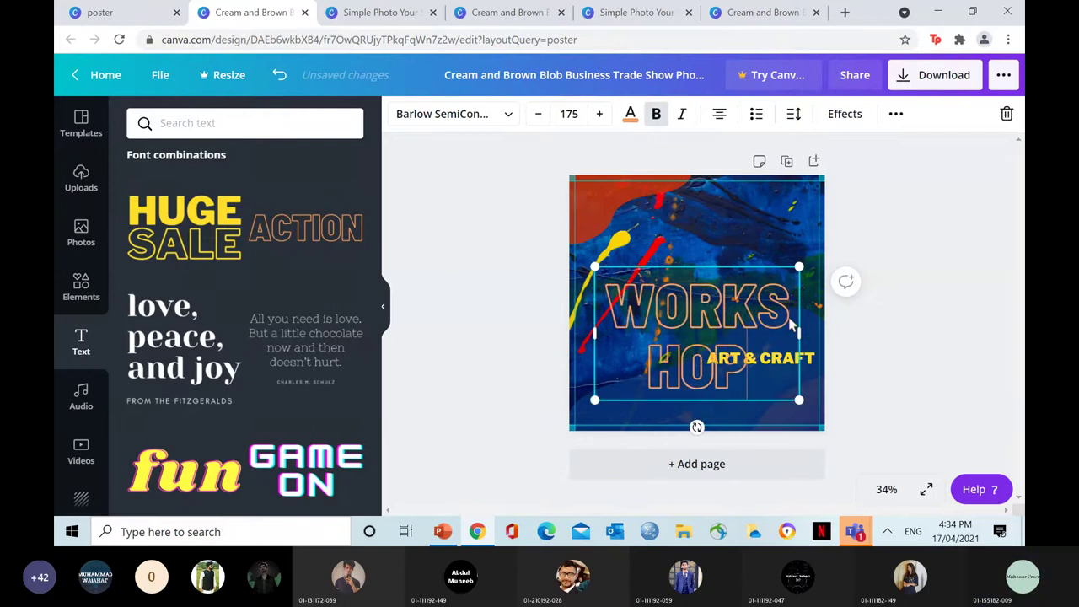
# Set WORKSHOP to size 60 in yellow and place it just below ART & CRAFT.
pyautogui.click(539, 115)
pyautogui.click(539, 114)
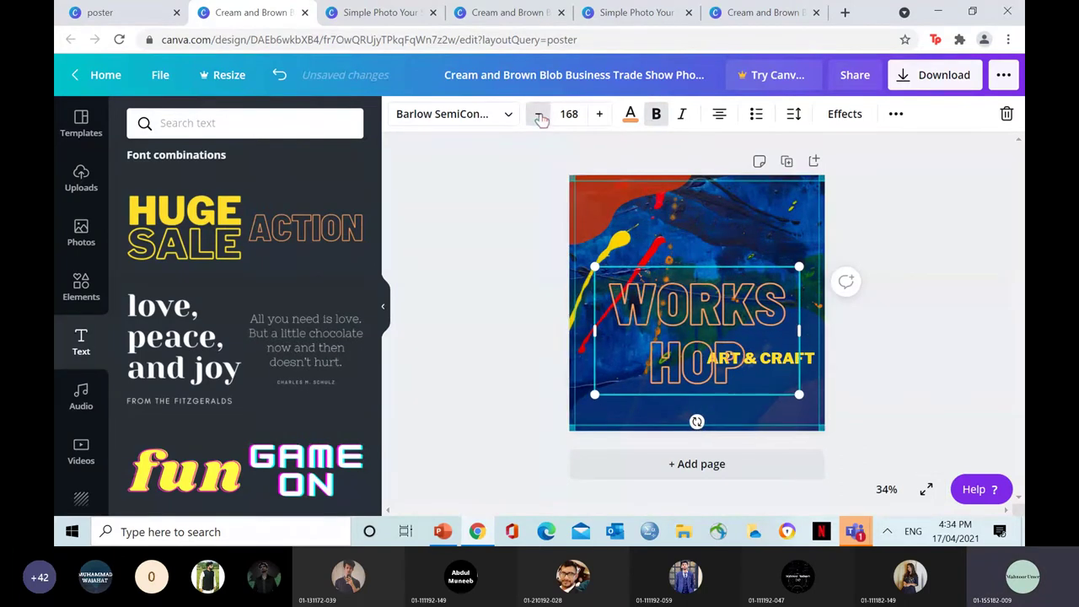
pyautogui.click(539, 114)
pyautogui.click(569, 114)
pyautogui.press('BackSpace')
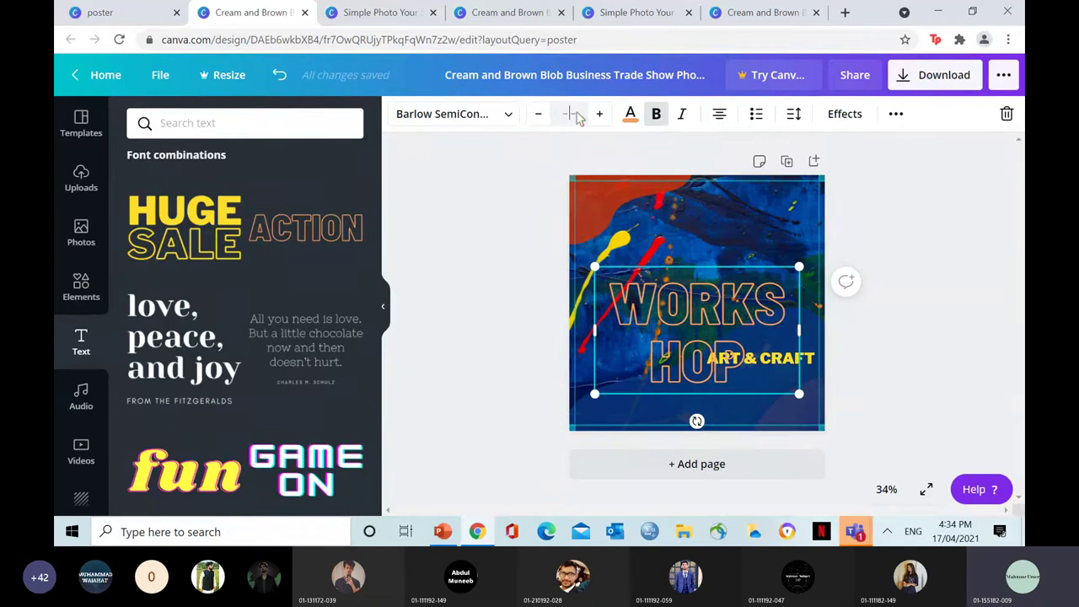
pyautogui.write('60')
pyautogui.press('Return')
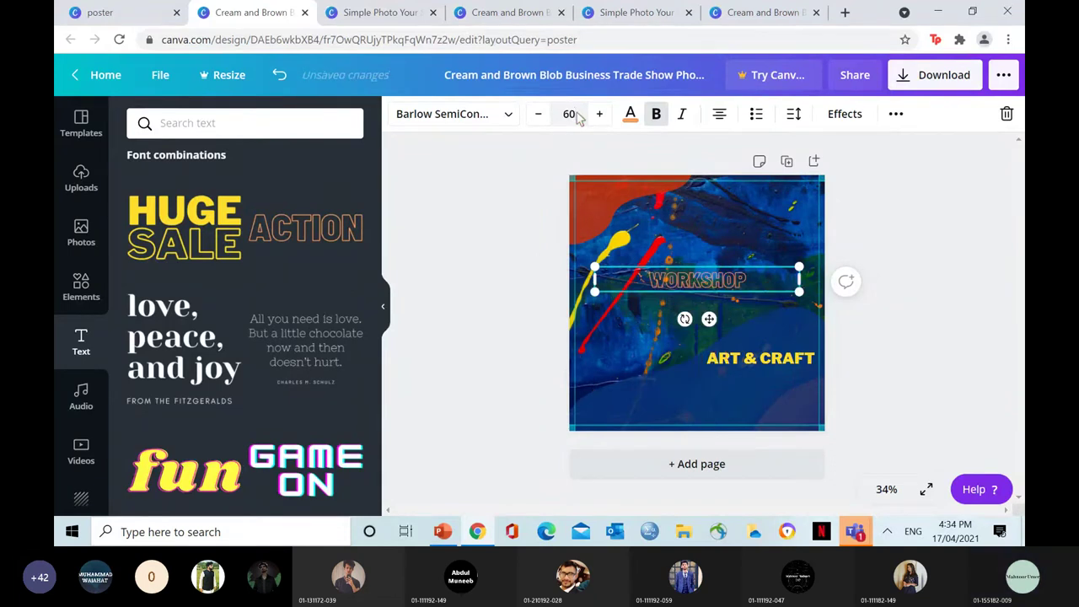
pyautogui.click(632, 116)
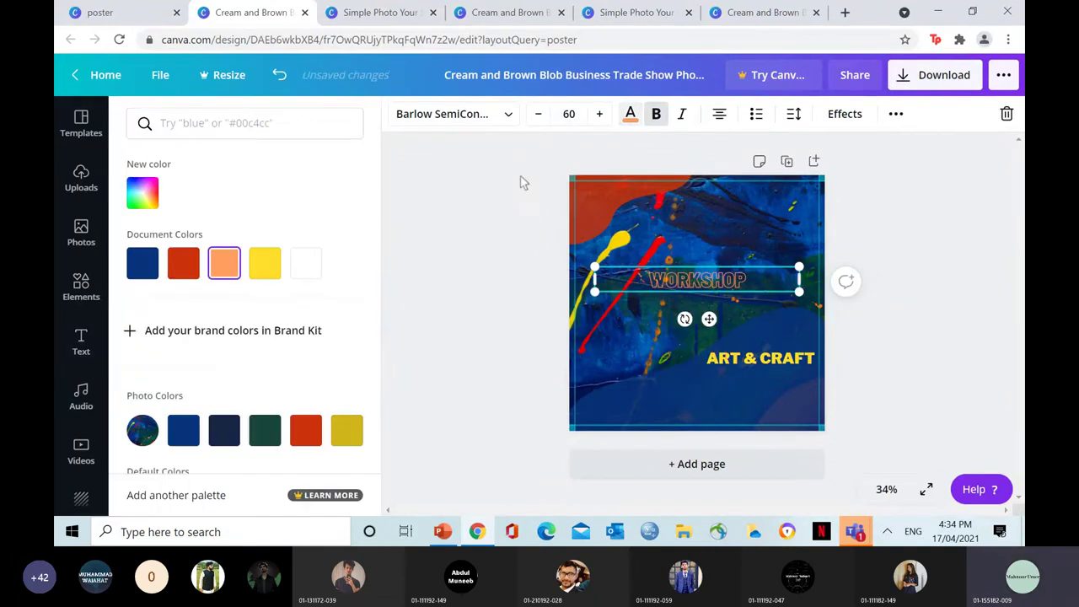
pyautogui.click(266, 276)
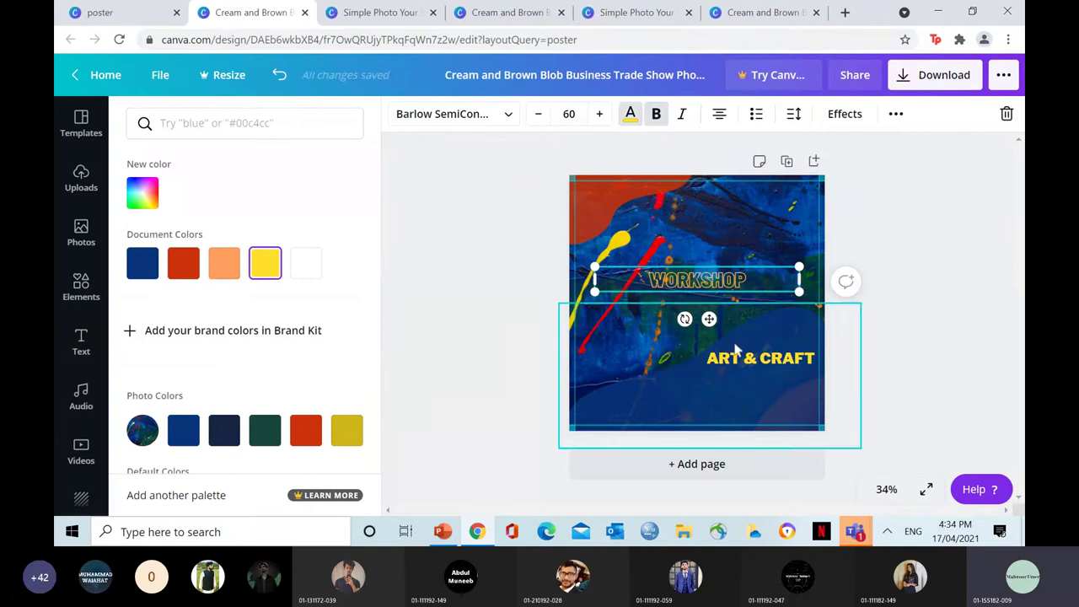
pyautogui.moveTo(709, 318); pyautogui.dragTo(761, 417)
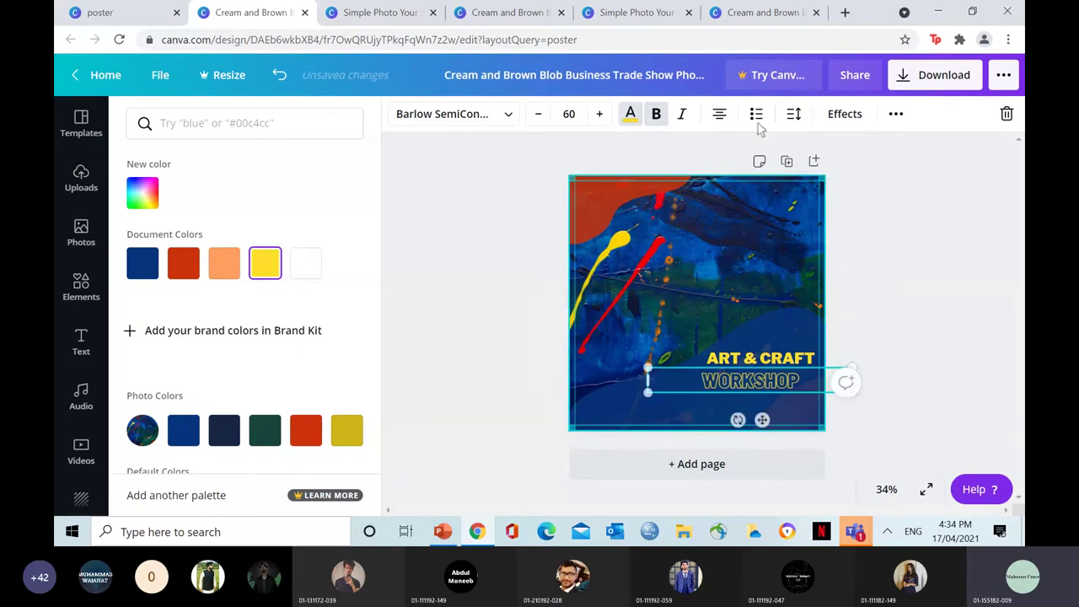
# Try several text effects on WORKSHOP and settle on the Hollow outline style.
pyautogui.click(843, 115)
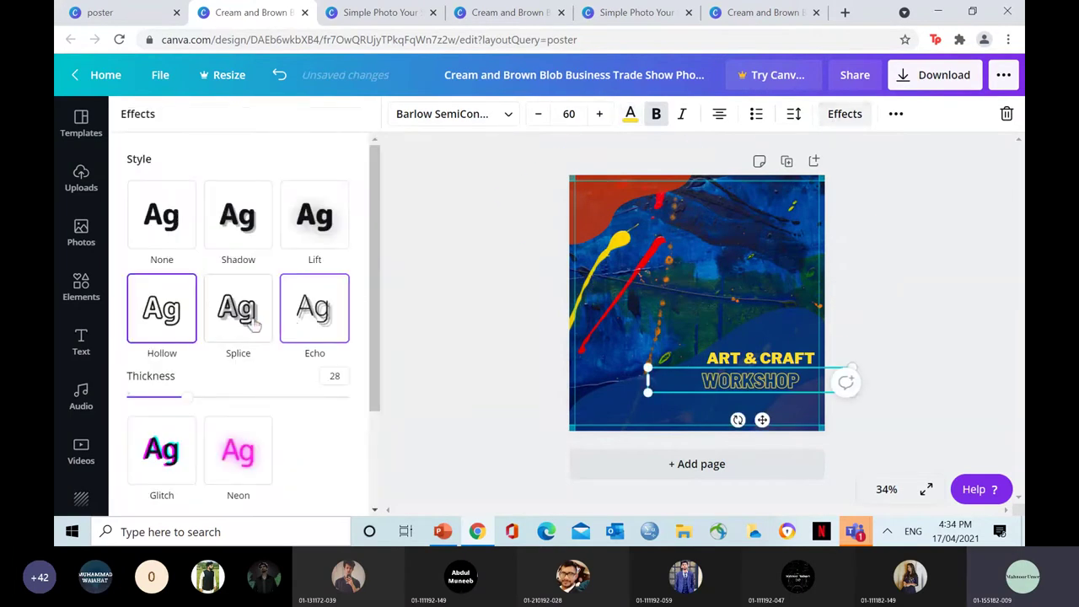
pyautogui.click(240, 451)
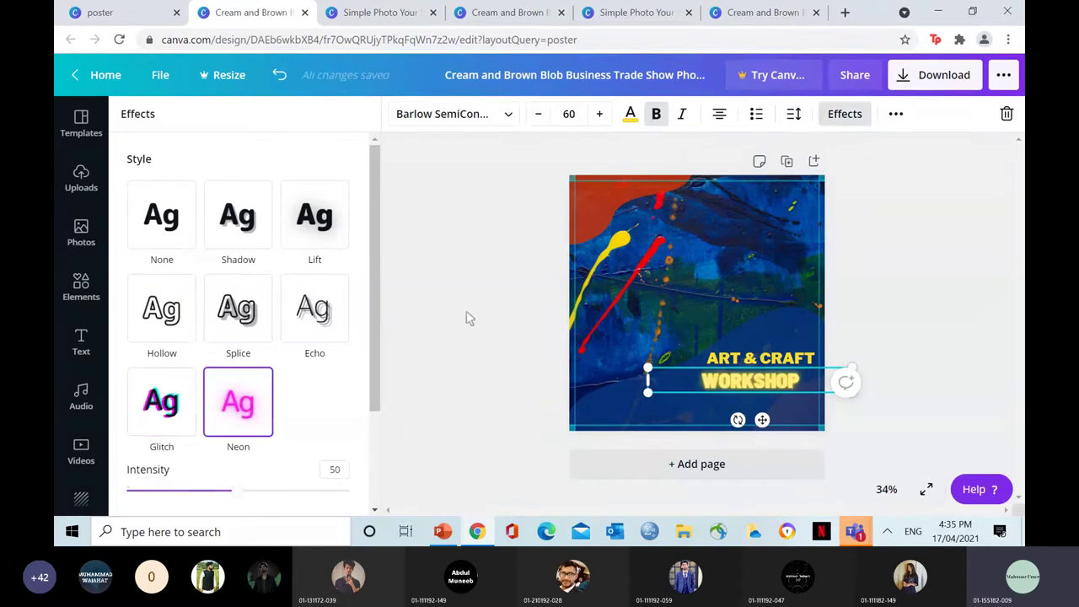
pyautogui.click(143, 427)
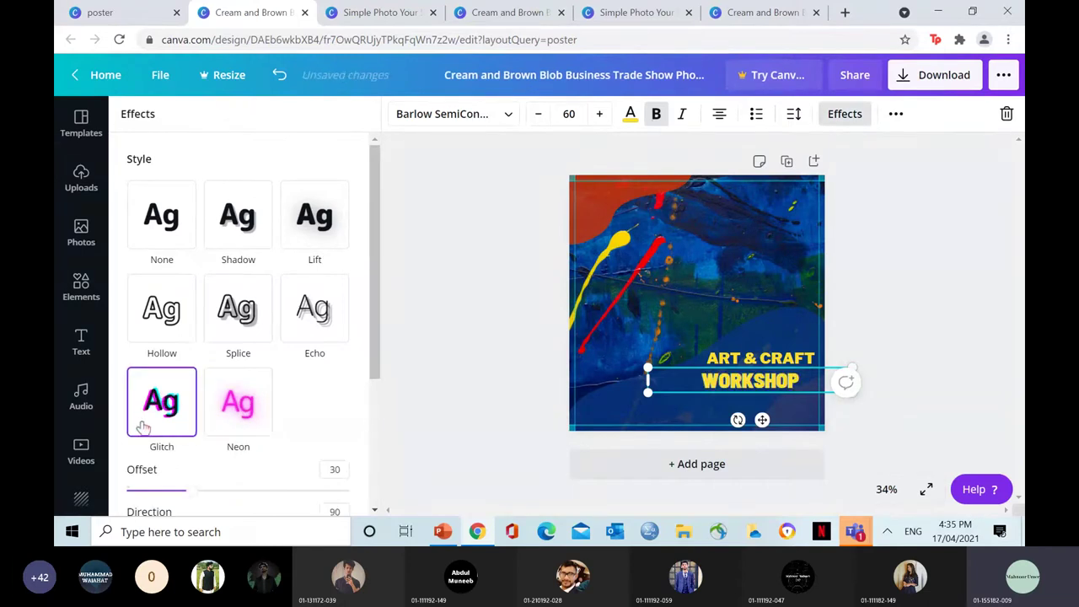
pyautogui.click(319, 325)
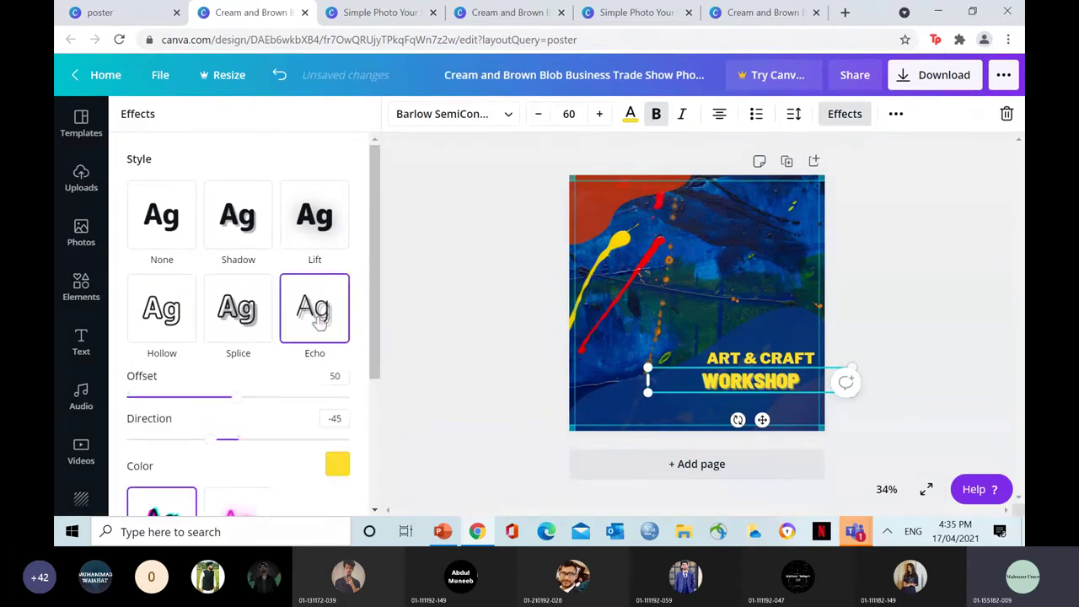
pyautogui.click(239, 316)
pyautogui.click(247, 228)
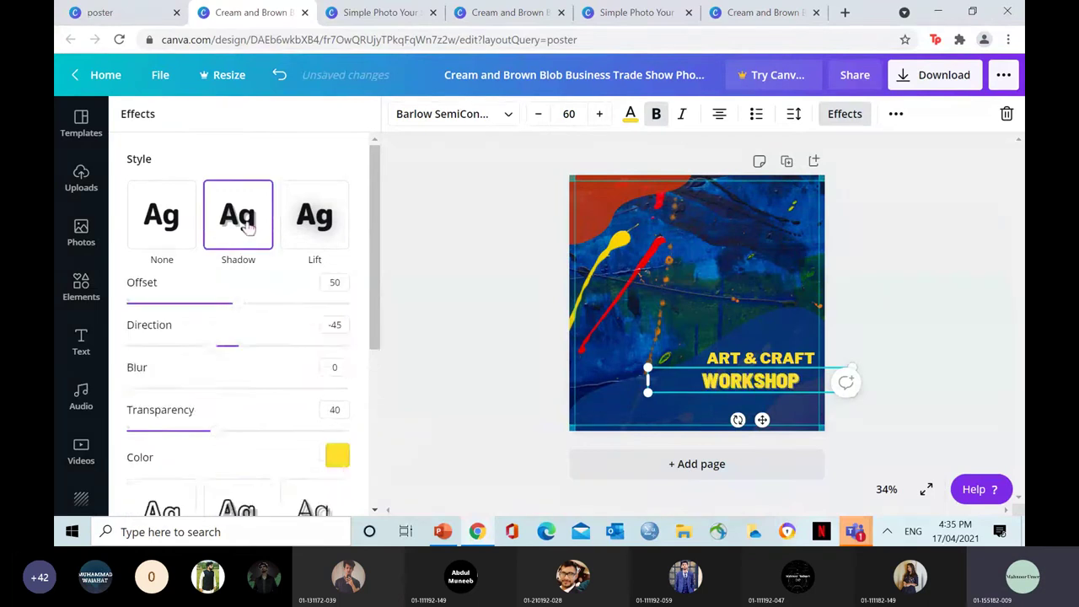
pyautogui.click(306, 221)
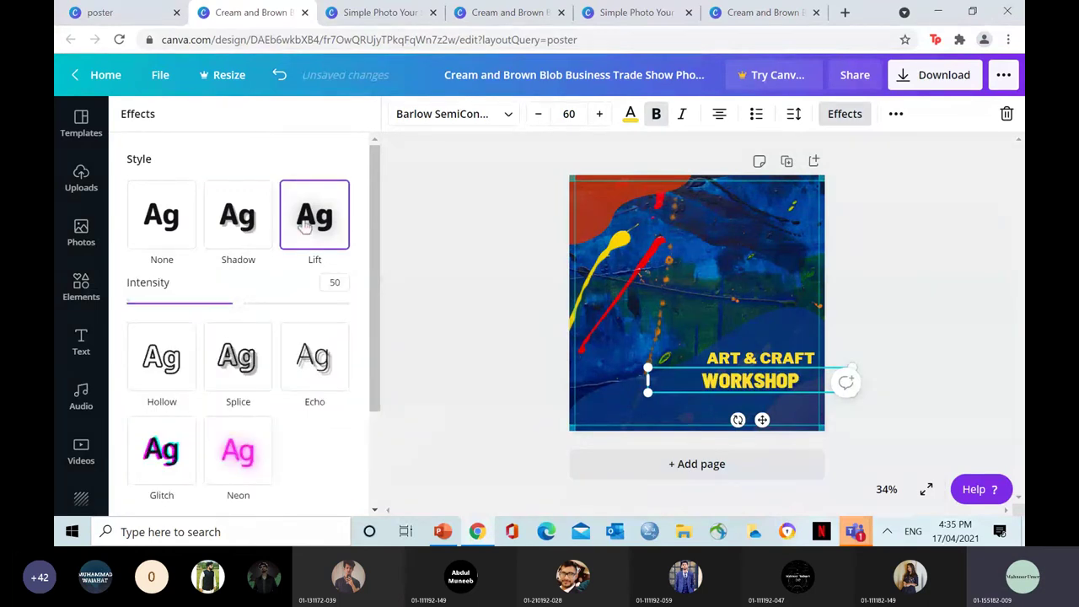
pyautogui.click(161, 357)
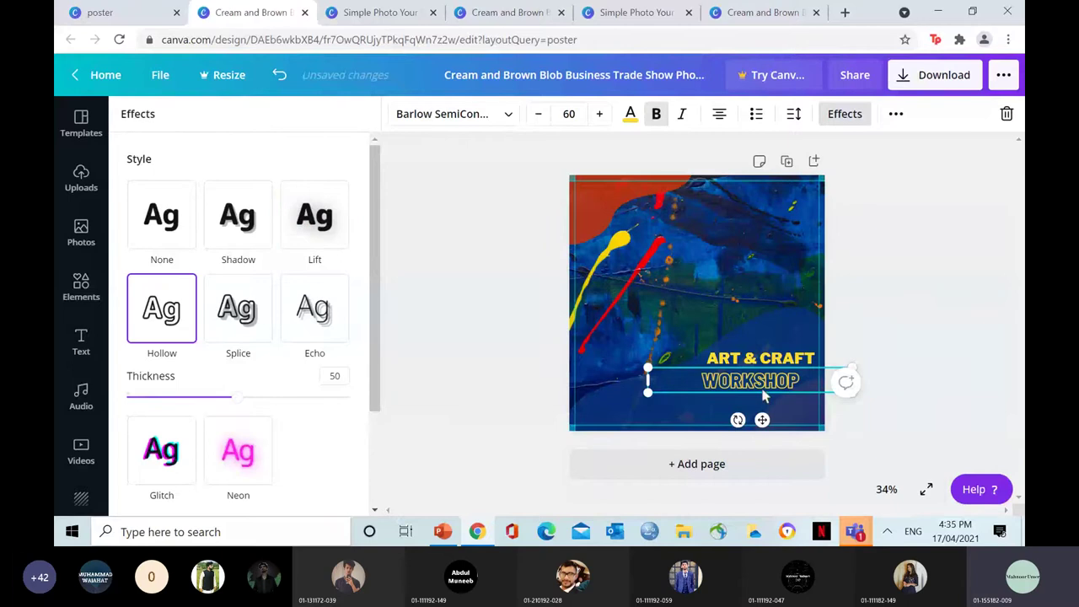
pyautogui.moveTo(648, 392); pyautogui.dragTo(666, 387)
pyautogui.click(913, 318)
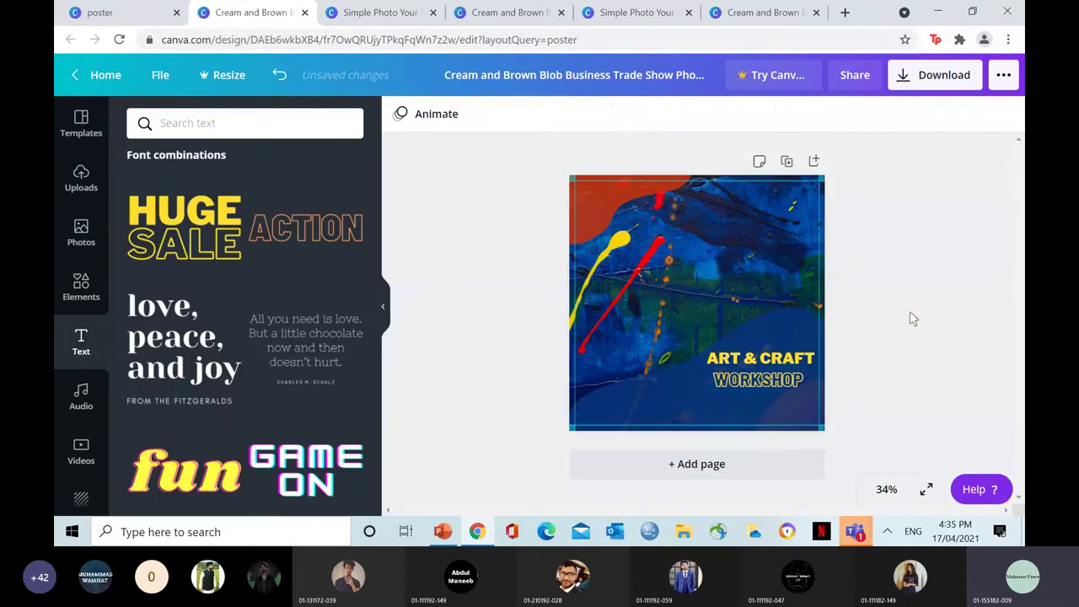
# Enlarge ART & CRAFT to size 50.7 and shift both heading lines slightly lower.
pyautogui.click(759, 358)
pyautogui.click(600, 114)
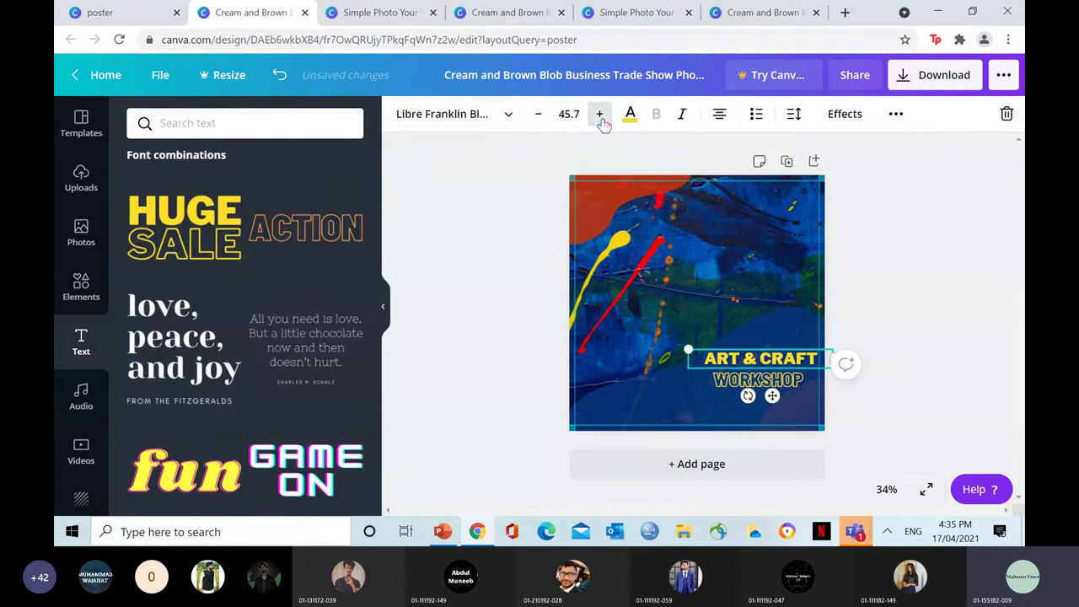
pyautogui.click(600, 114)
pyautogui.click(600, 114)
pyautogui.click(931, 270)
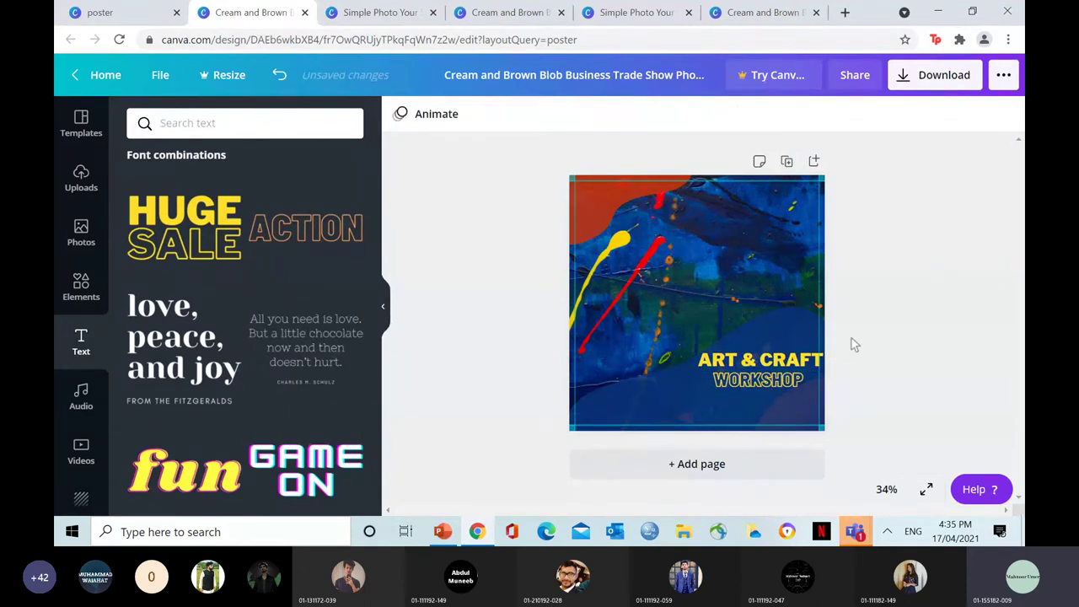
pyautogui.click(784, 364)
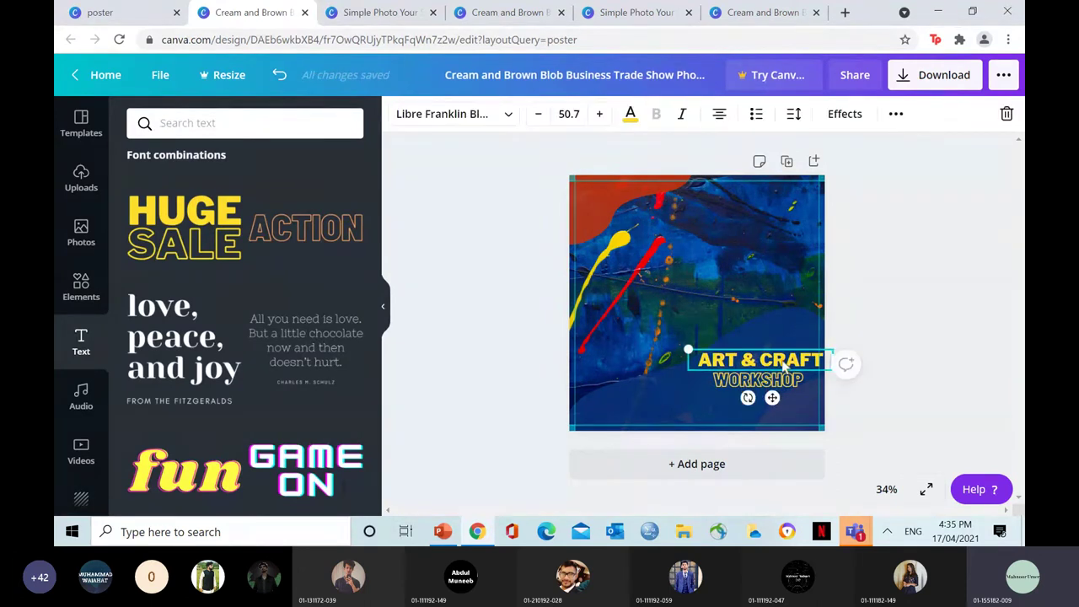
pyautogui.moveTo(784, 365); pyautogui.dragTo(779, 397)
pyautogui.click(907, 316)
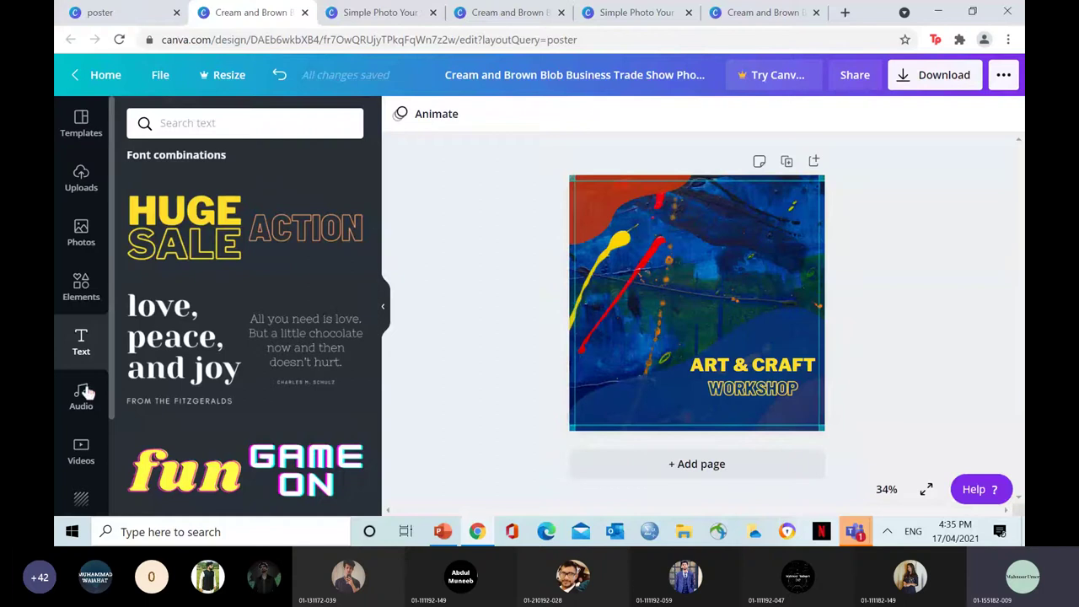
# Search elements for 'origami' and place the white origami bird on the poster.
pyautogui.click(81, 291)
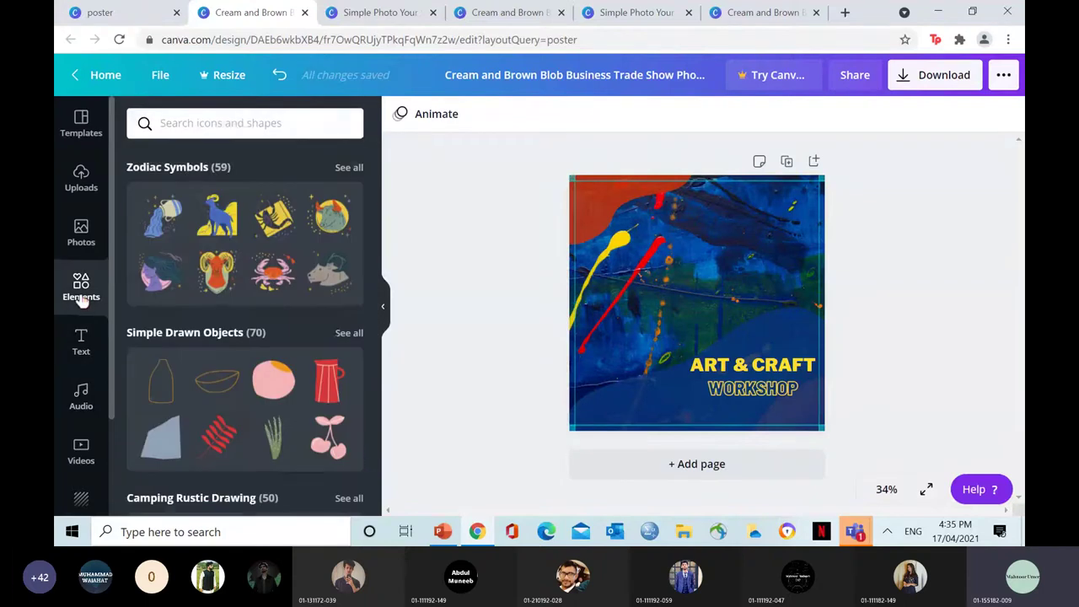
pyautogui.click(266, 127)
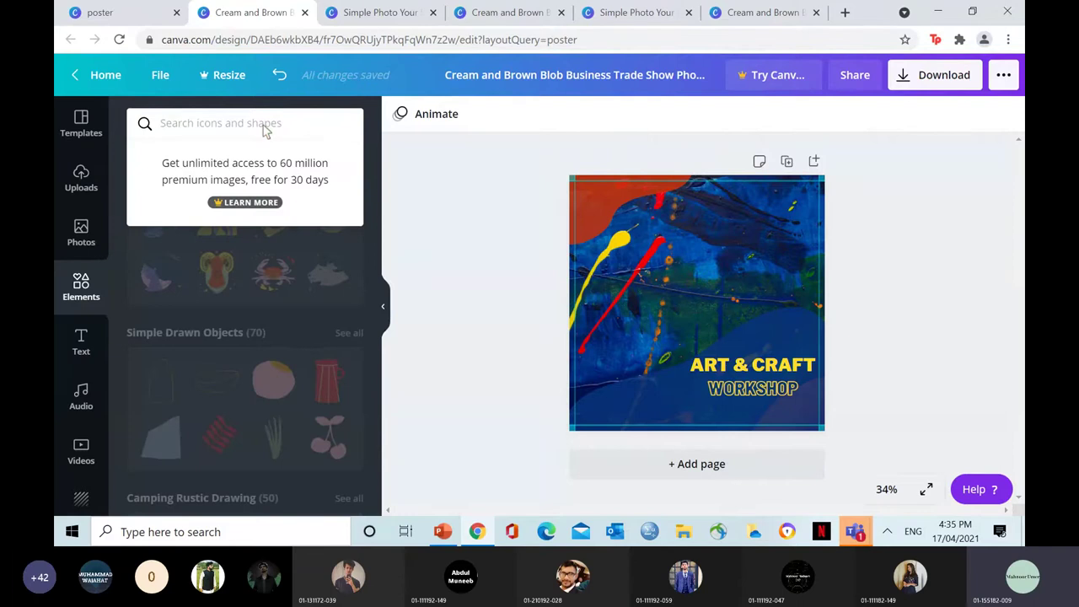
pyautogui.write('origami')
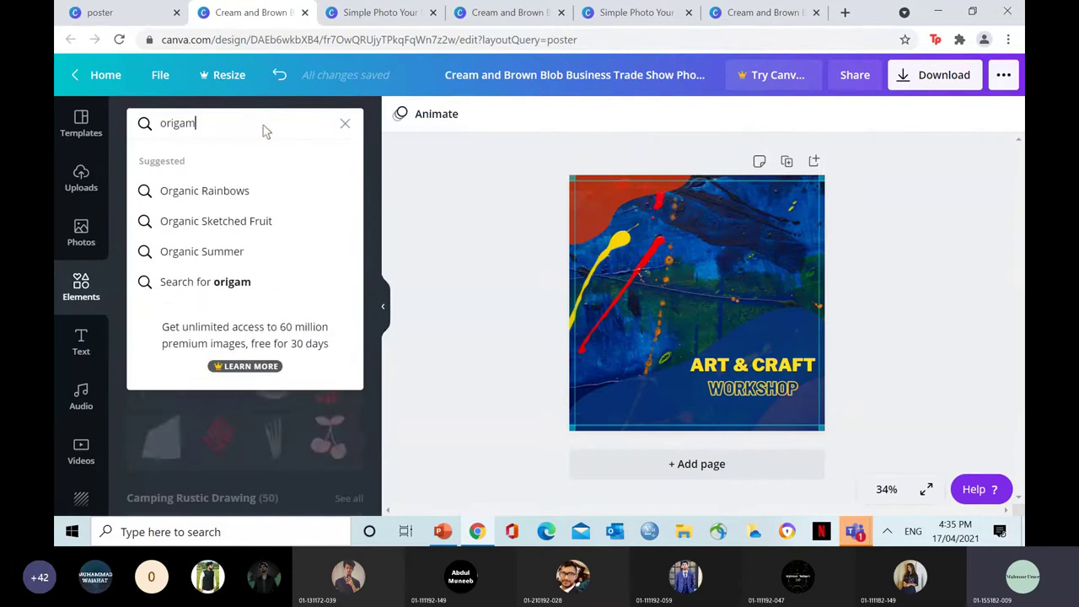
pyautogui.press('Return')
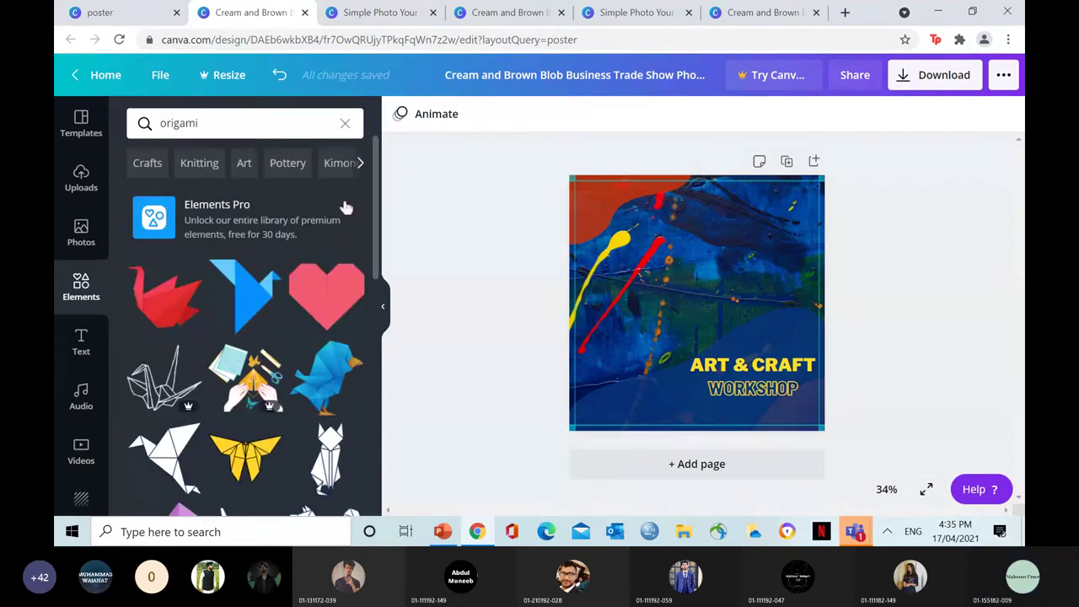
pyautogui.scroll(-1, 381, 245)
pyautogui.scroll(-1, 381, 265)
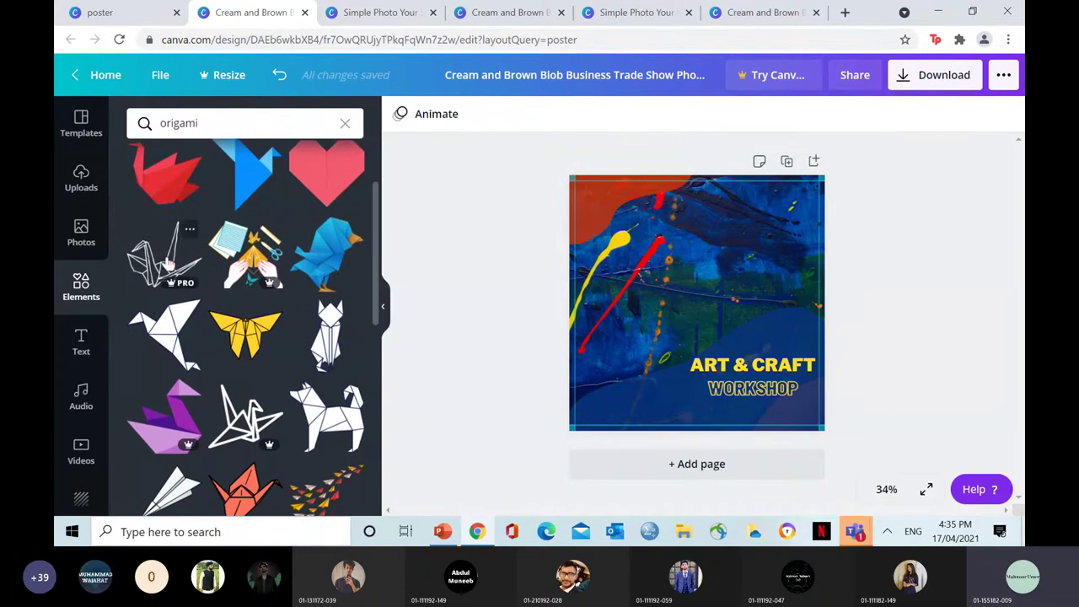
pyautogui.moveTo(181, 313); pyautogui.dragTo(651, 338)
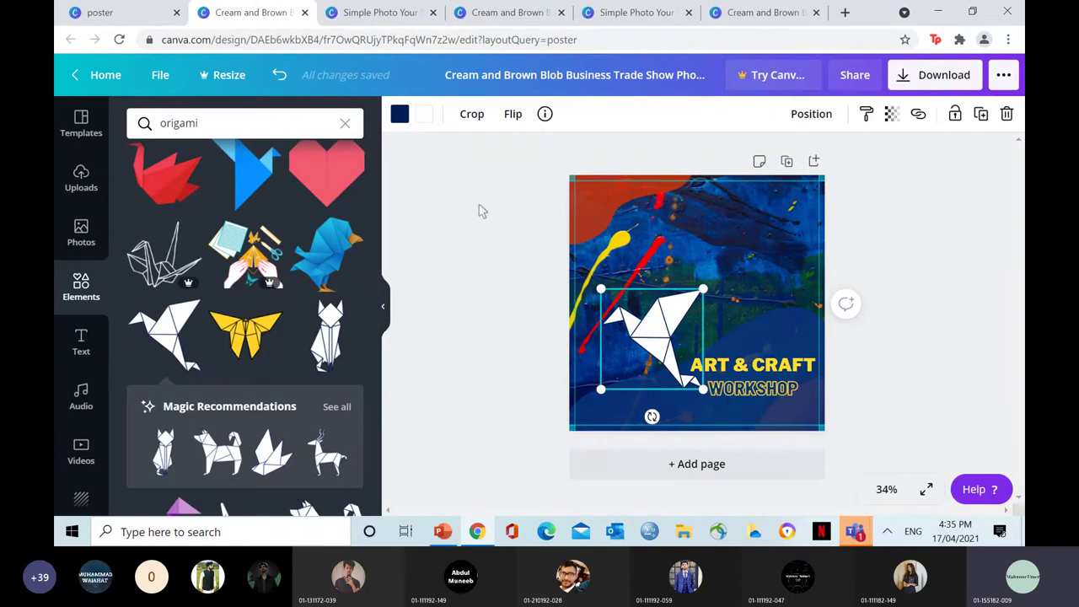
# Make the bird red, shrink it, tilt it about 6 degrees and set it left of the heading.
pyautogui.click(401, 115)
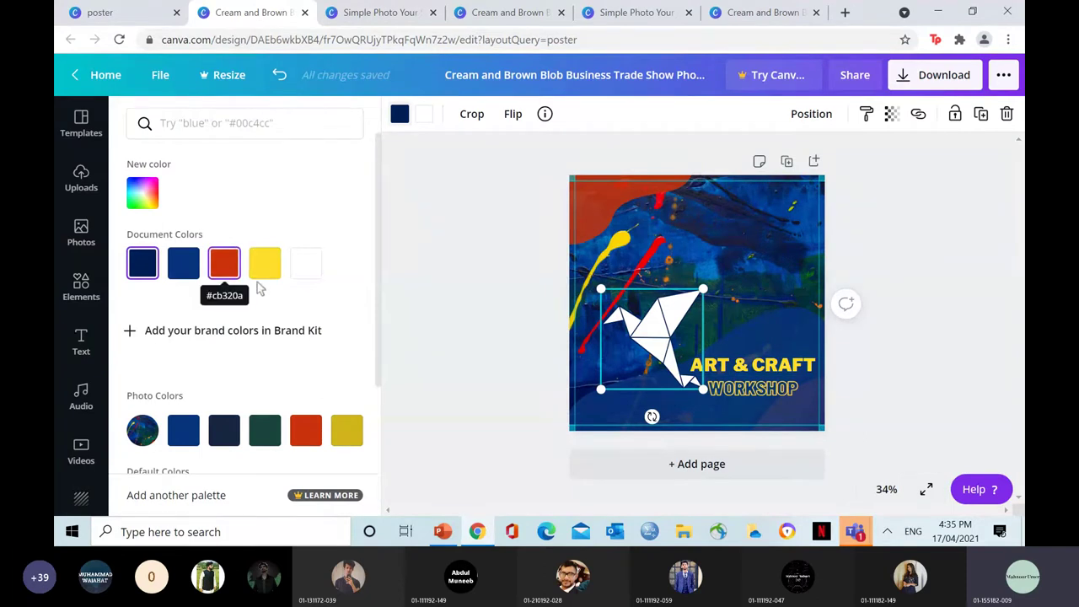
pyautogui.click(221, 275)
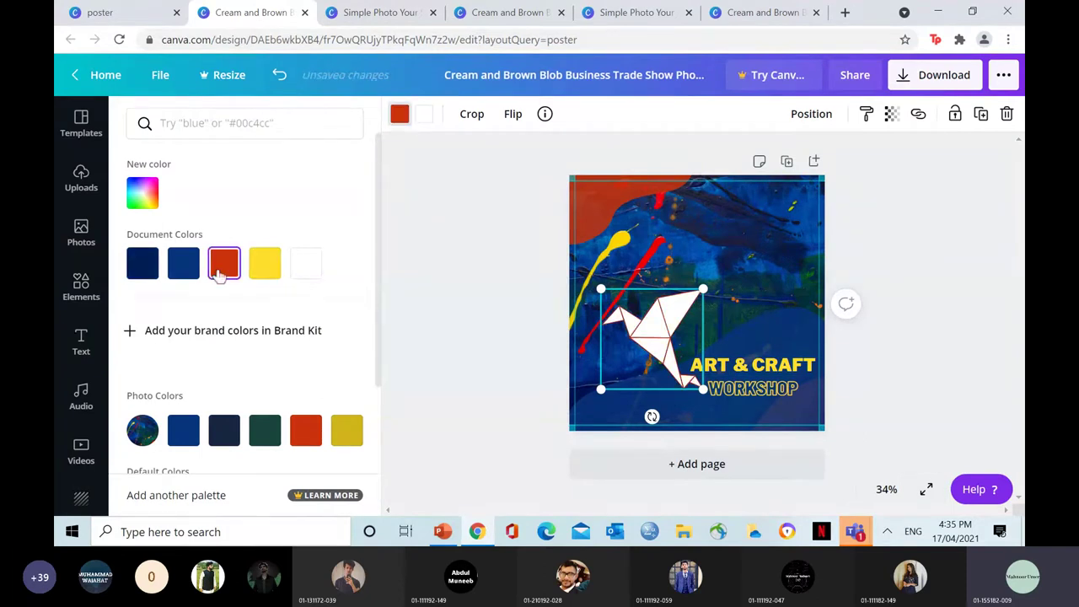
pyautogui.click(302, 271)
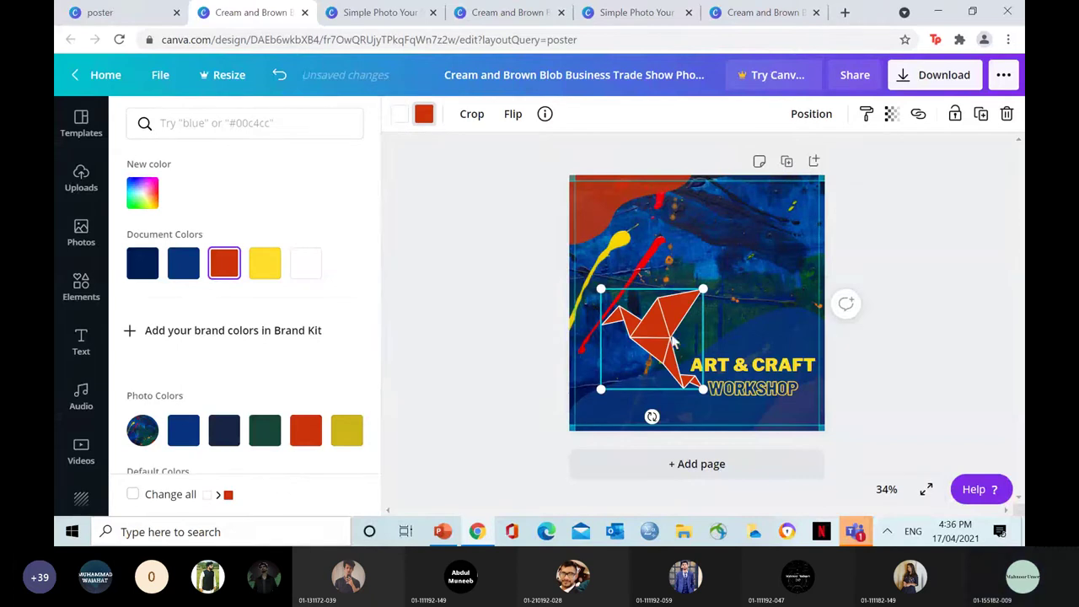
pyautogui.click(184, 264)
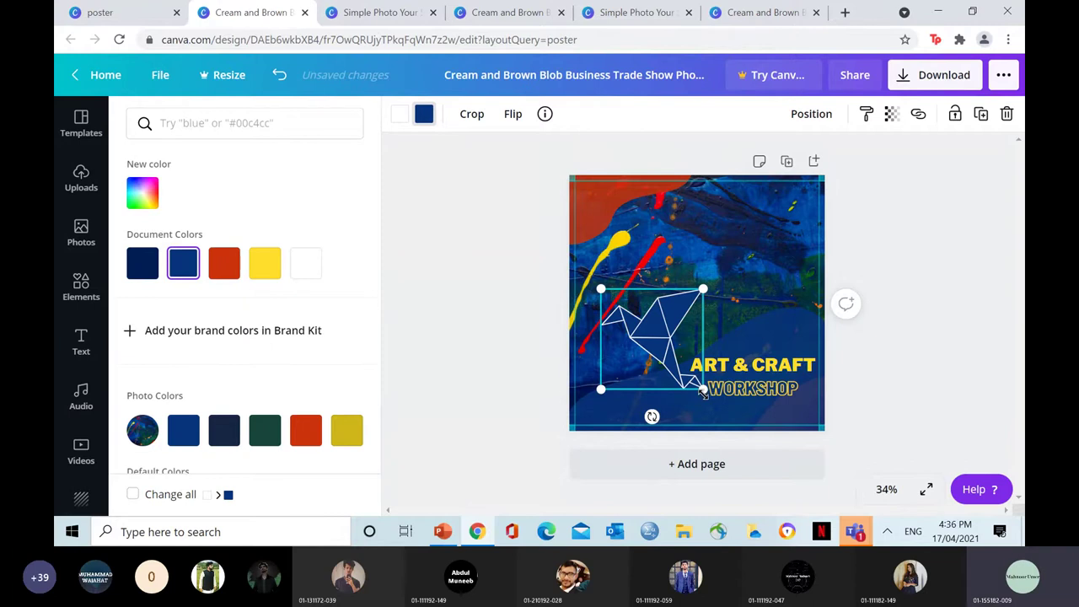
pyautogui.moveTo(703, 390); pyautogui.dragTo(648, 356)
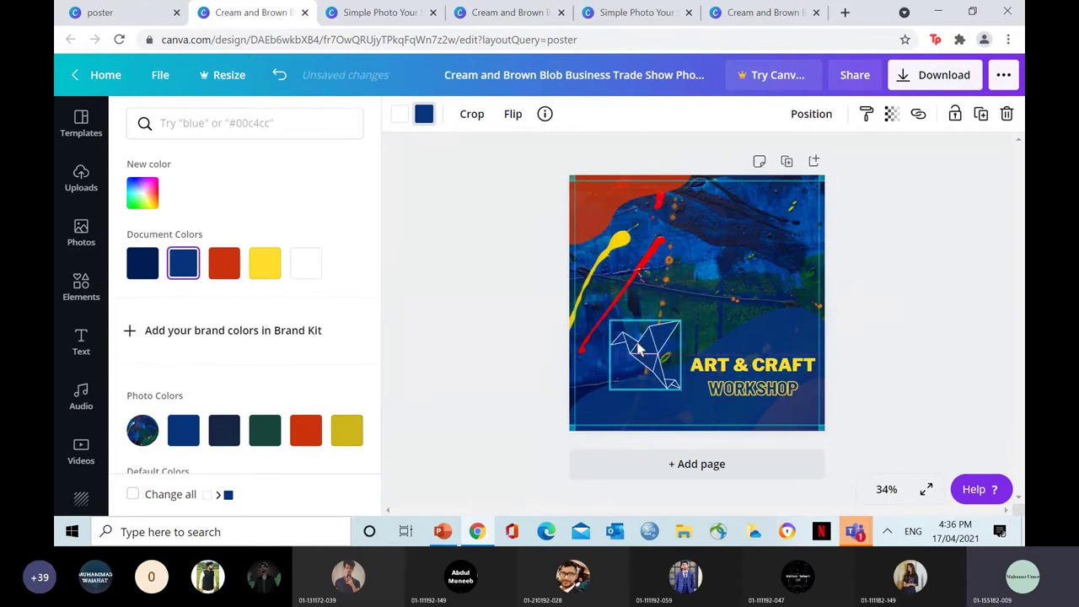
pyautogui.click(226, 269)
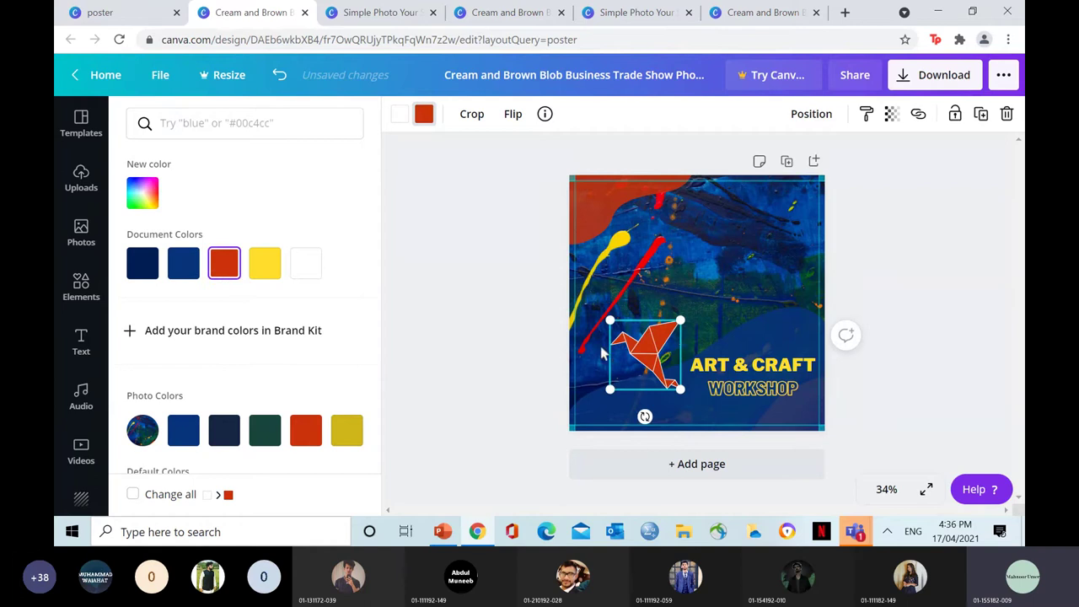
pyautogui.moveTo(645, 416); pyautogui.dragTo(640, 435)
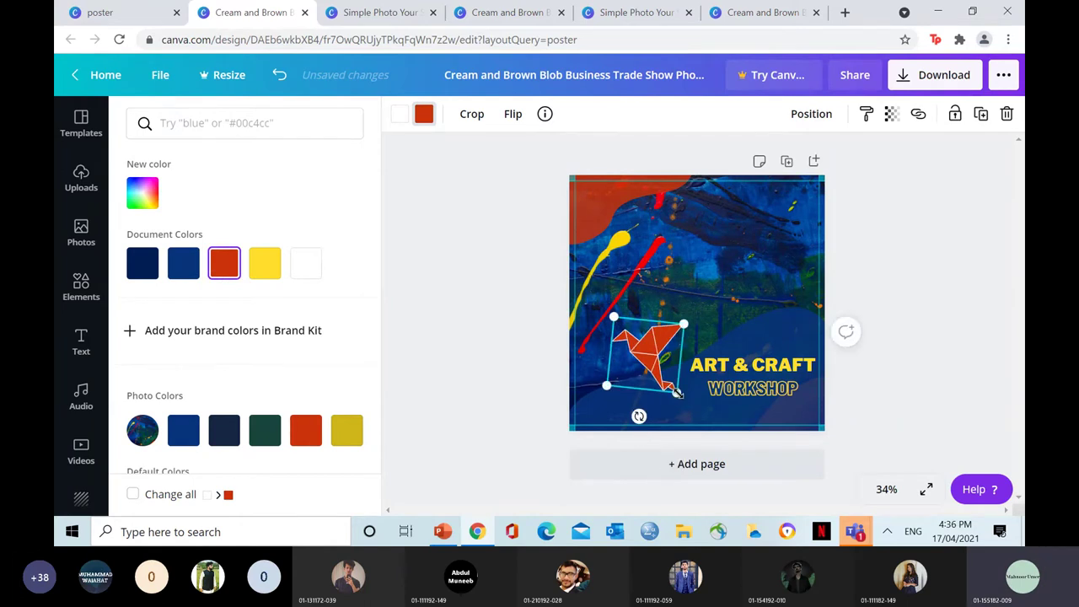
pyautogui.moveTo(677, 392); pyautogui.dragTo(696, 413)
pyautogui.moveTo(638, 380); pyautogui.dragTo(649, 342)
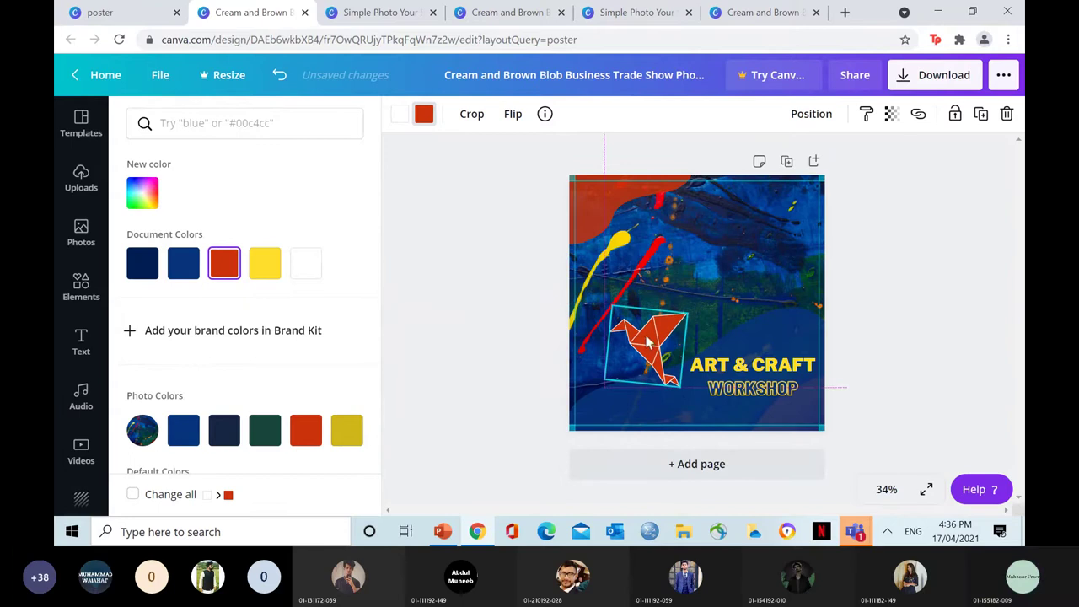
pyautogui.click(506, 342)
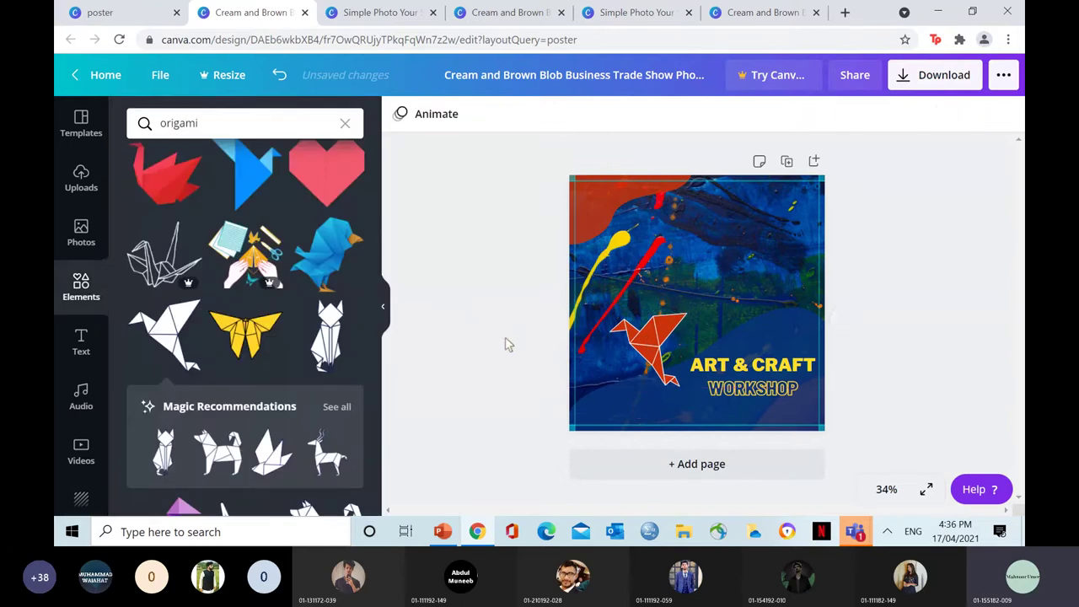
pyautogui.click(82, 342)
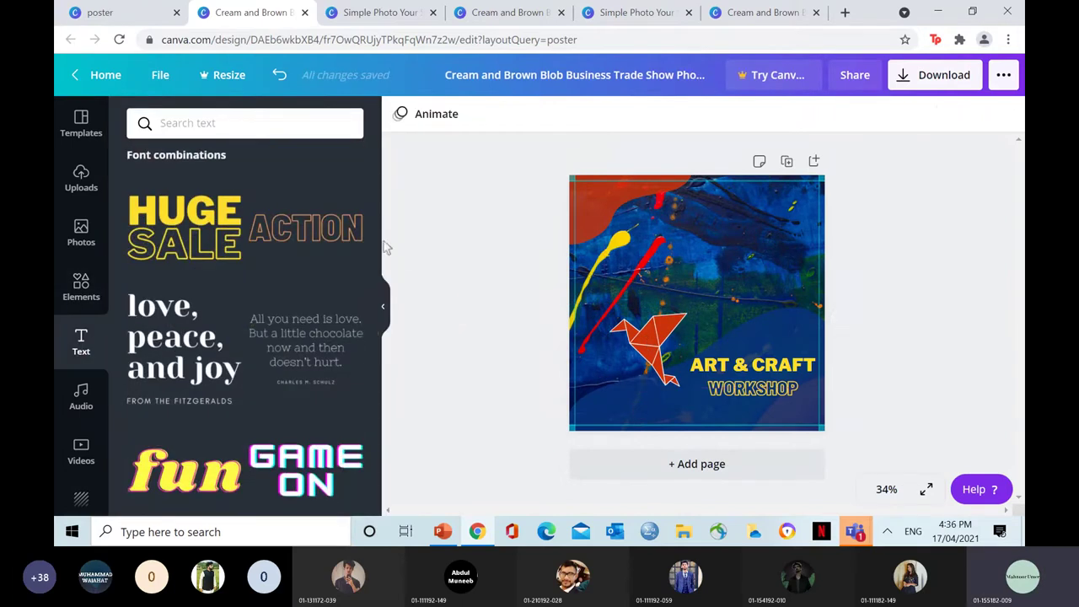
# Add a heading-and-subtitle text combination and change its heading to EVENTS CLUB.
pyautogui.moveTo(379, 236); pyautogui.dragTo(379, 352)
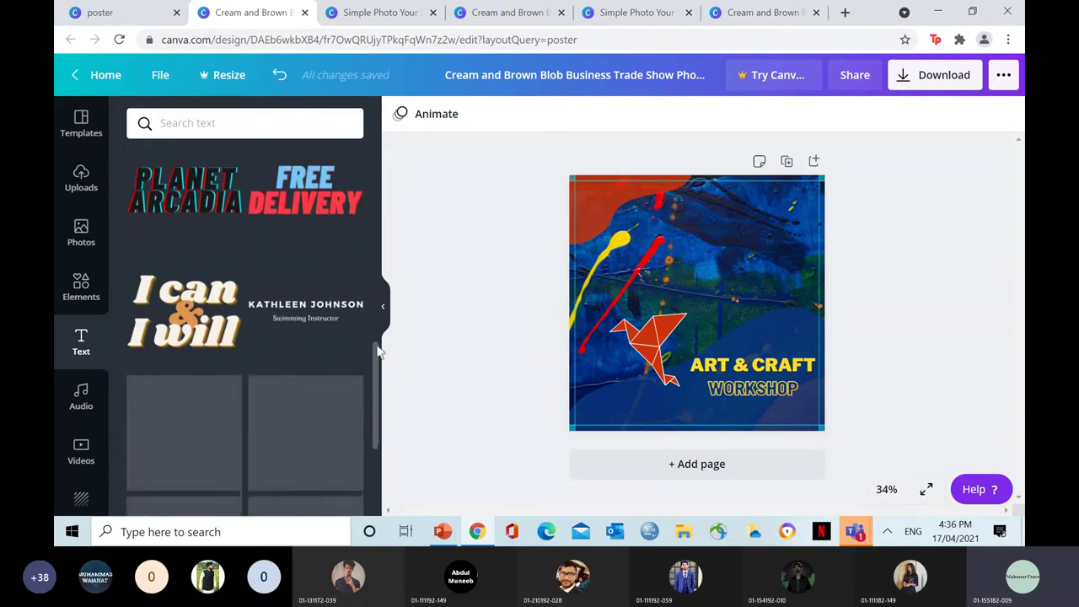
pyautogui.click(299, 313)
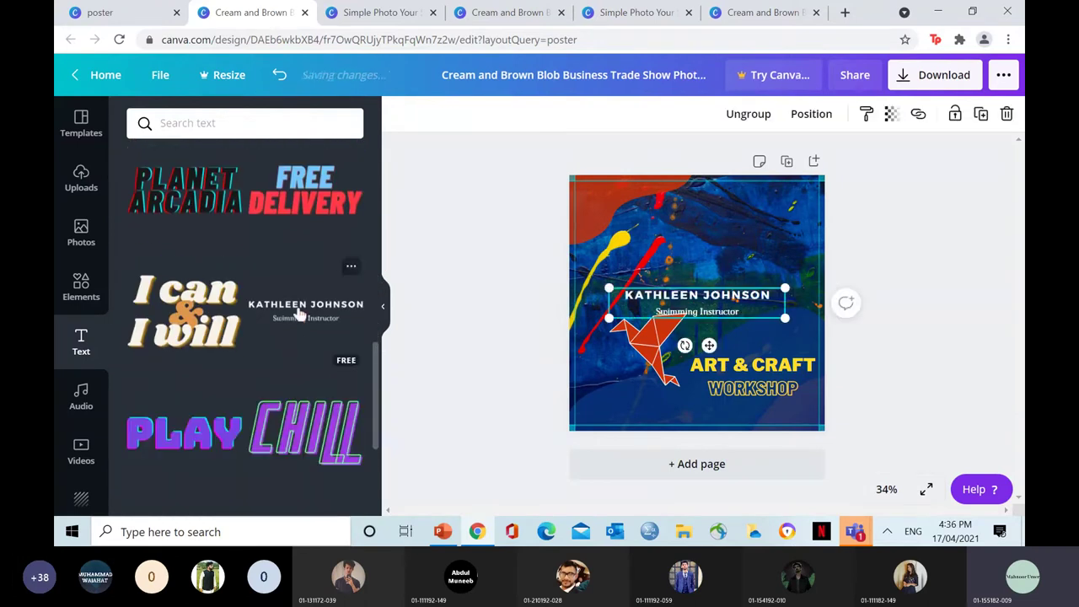
pyautogui.doubleClick(772, 297)
pyautogui.press('BackSpace')
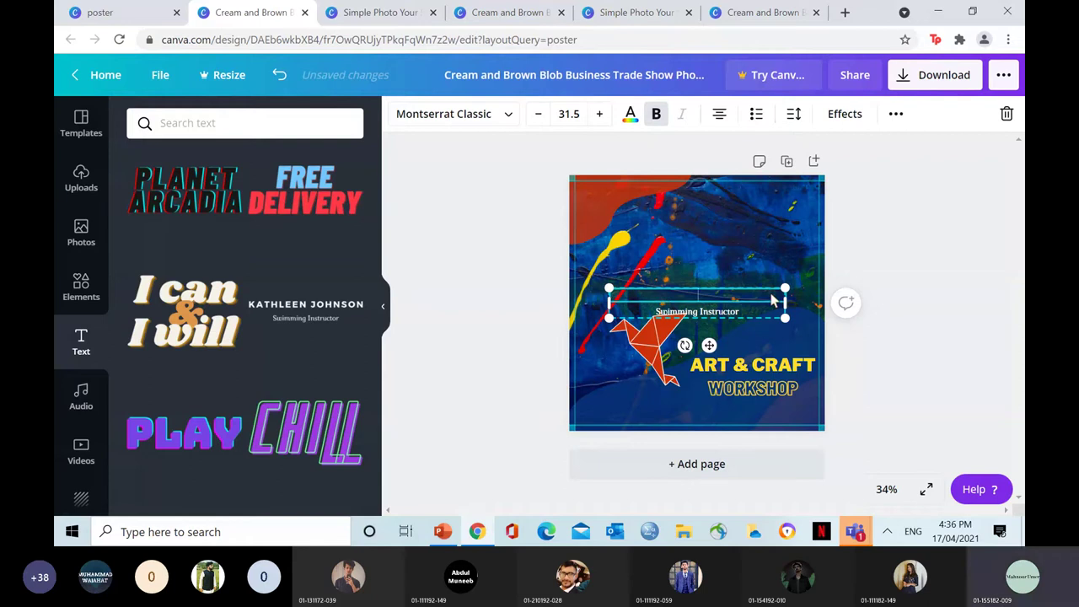
pyautogui.press('capslock')
pyautogui.write('EVE')
pyautogui.press('capslock')
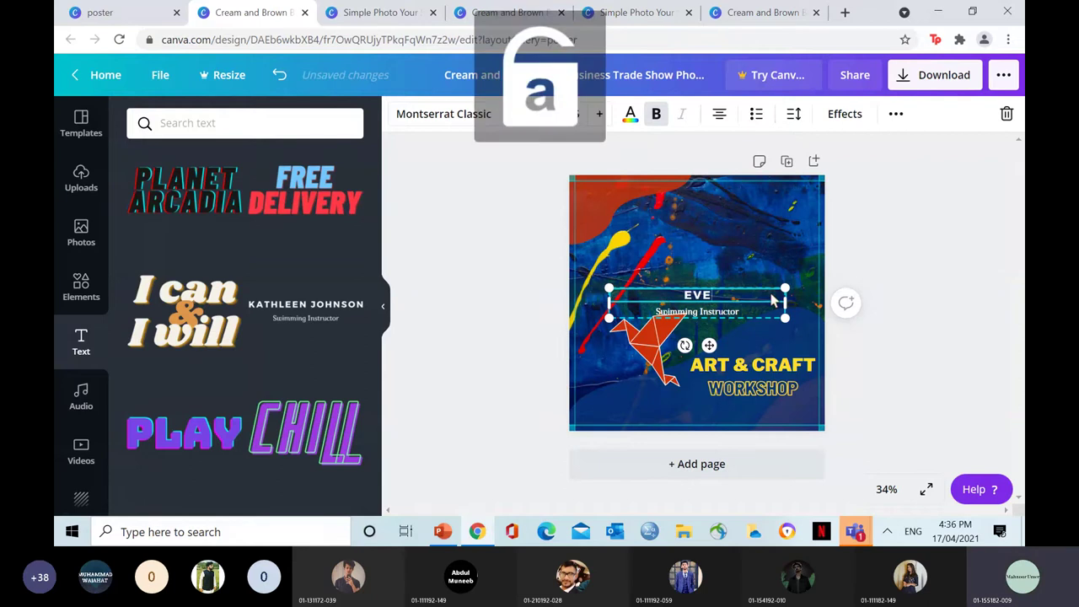
pyautogui.write('NTS CLUB')
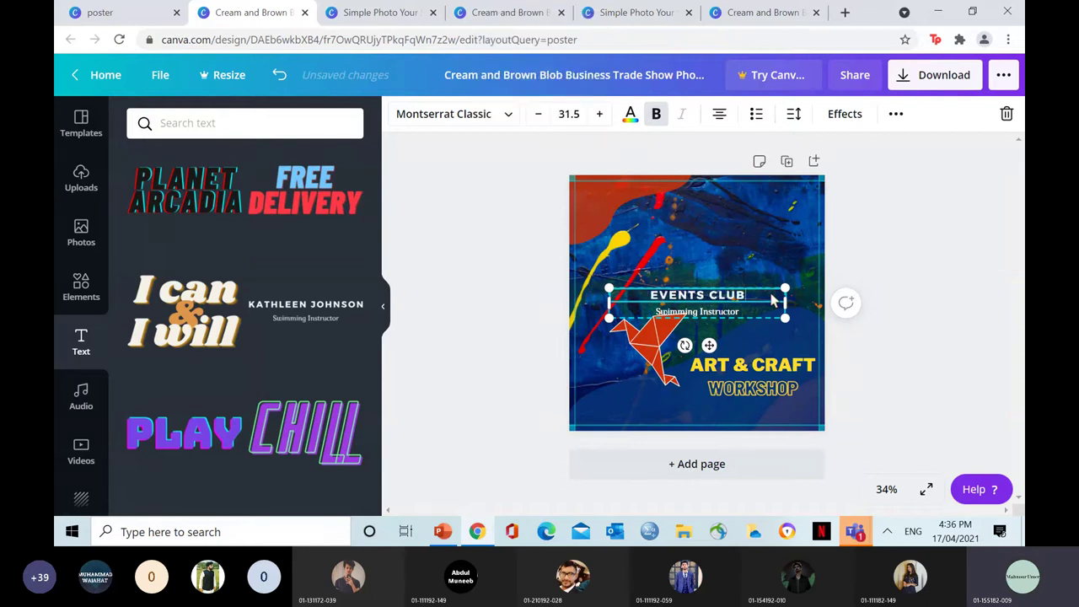
# Replace the subtitle with the Timings line and add 'Sunday' on a new line.
pyautogui.click(757, 319)
pyautogui.hotkey('shift', 'Home')
pyautogui.press('BackSpace')
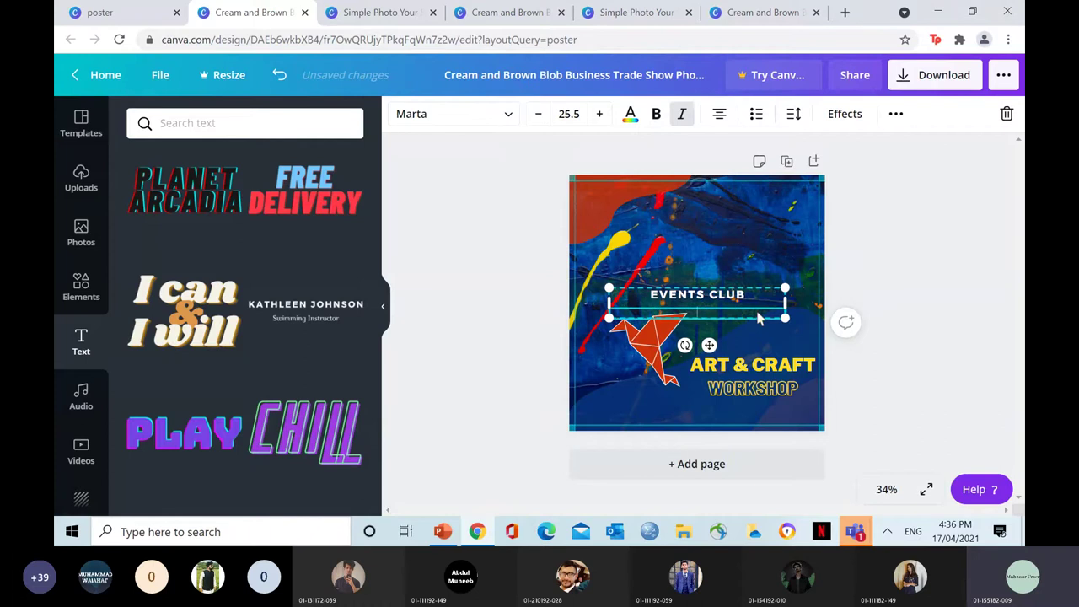
pyautogui.press('capslock')
pyautogui.write('TI')
pyautogui.press('capslock')
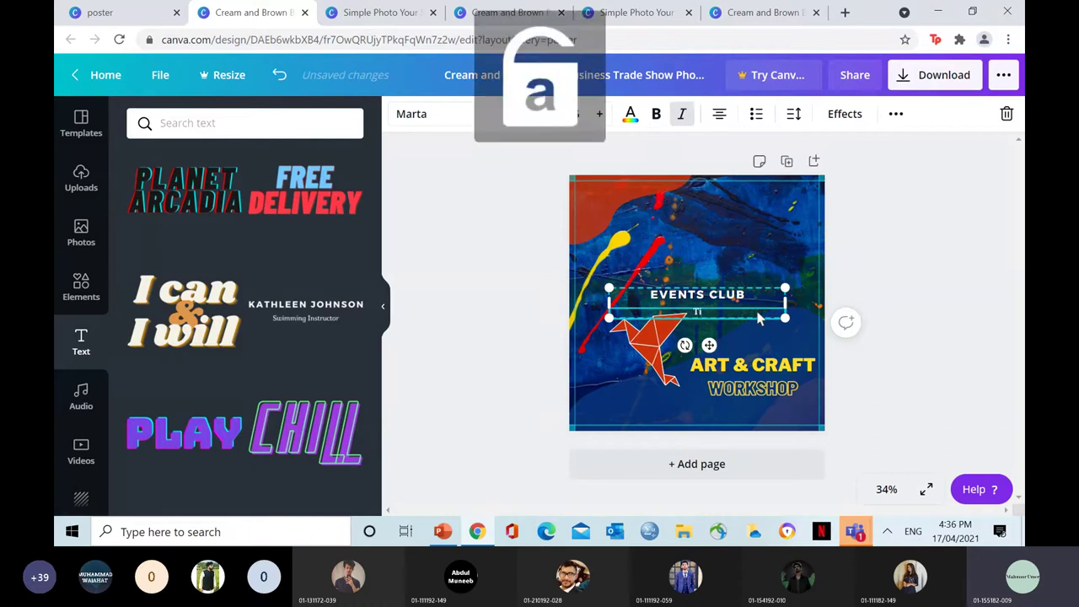
pyautogui.write('mings:')
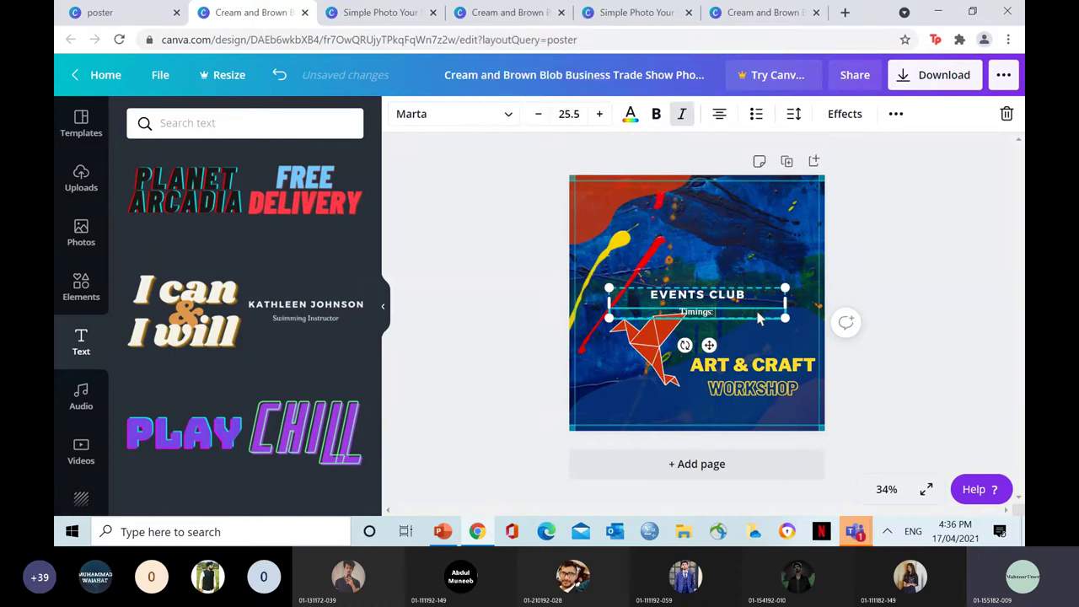
pyautogui.write(' 6-5')
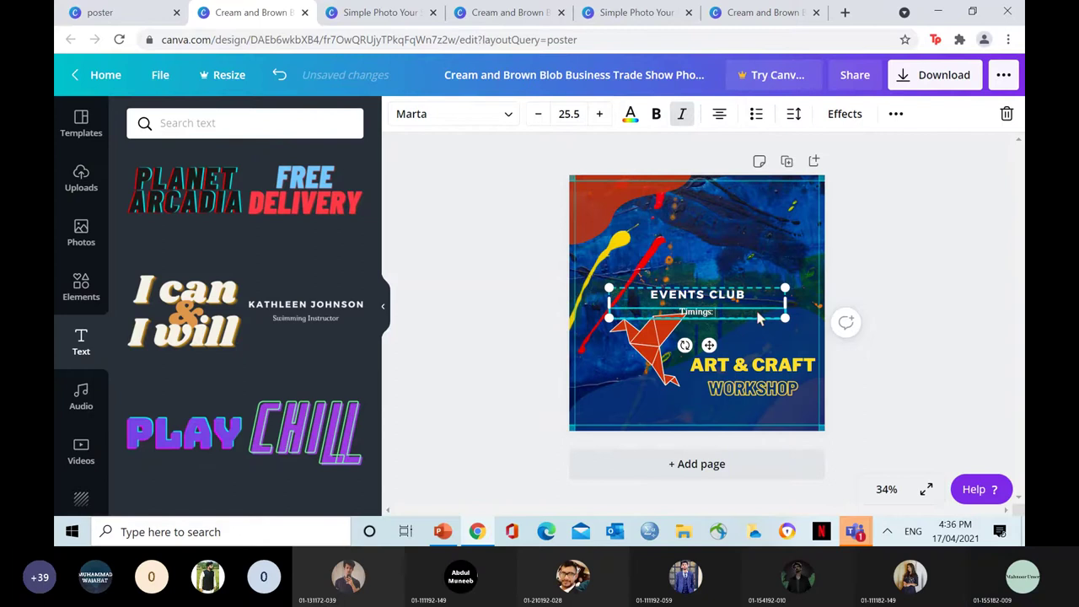
pyautogui.press('Return')
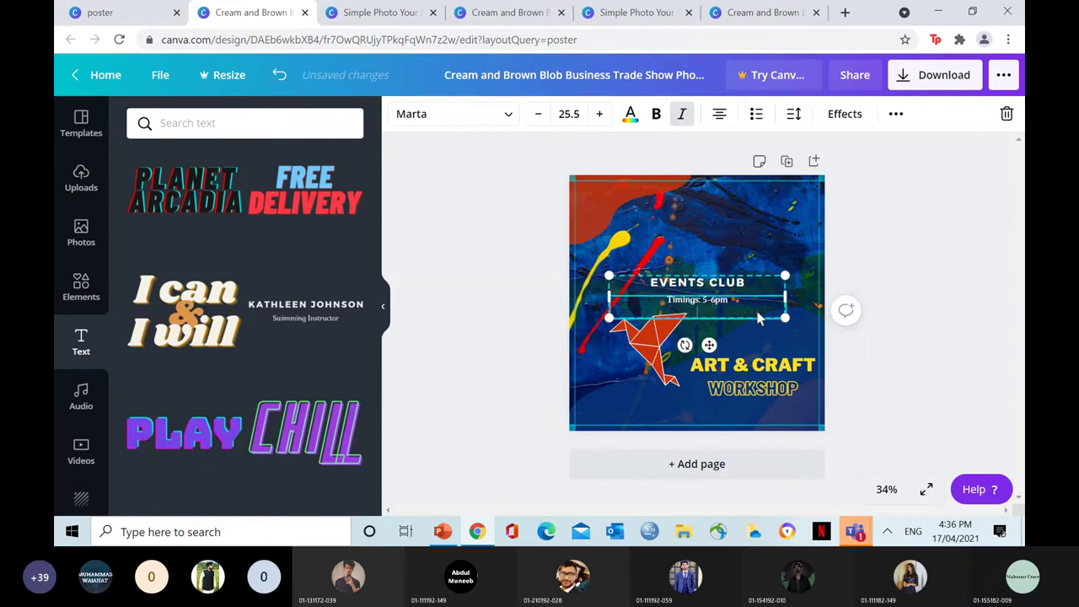
pyautogui.press('capslock')
pyautogui.write('S')
pyautogui.press('capslock')
pyautogui.write('unday')
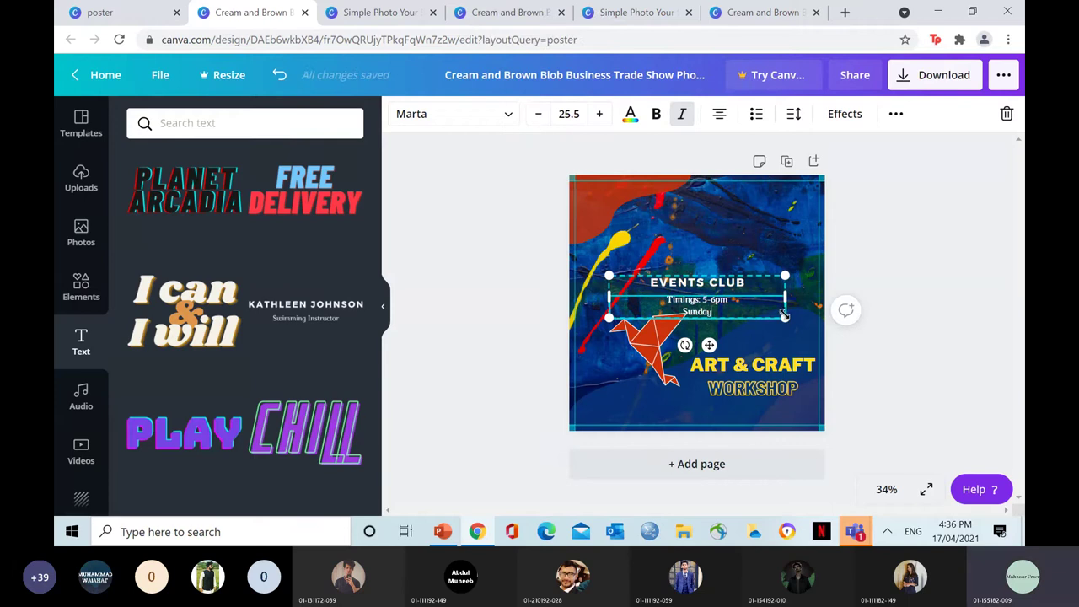
# Resize the EVENTS CLUB caption and align it in the poster's bottom-left corner.
pyautogui.moveTo(784, 316); pyautogui.dragTo(752, 310)
pyautogui.moveTo(693, 337); pyautogui.dragTo(639, 458)
pyautogui.click(498, 433)
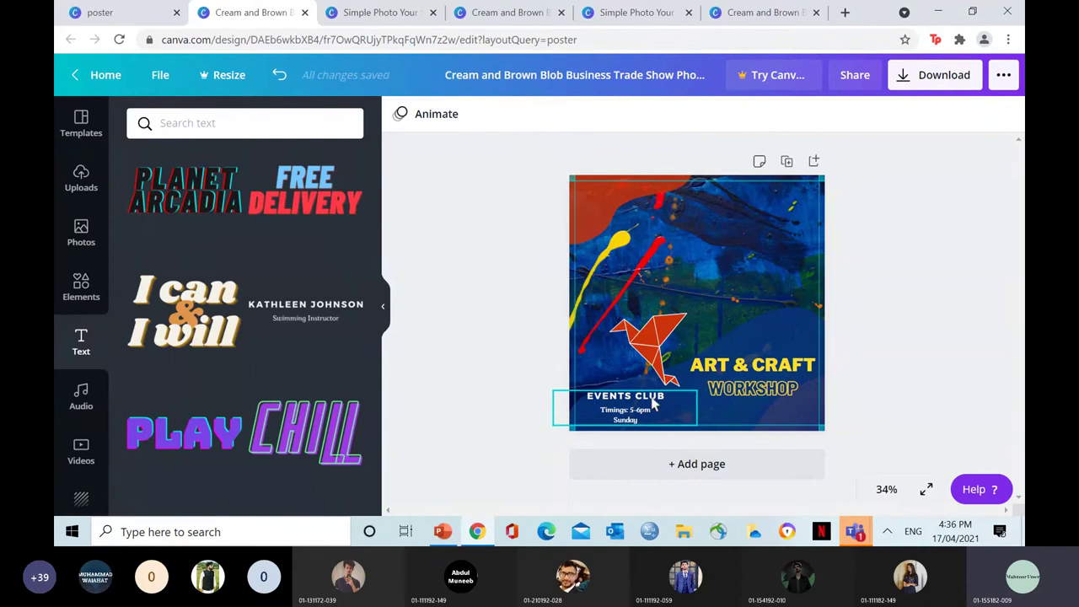
pyautogui.click(693, 423)
pyautogui.moveTo(697, 424); pyautogui.dragTo(721, 452)
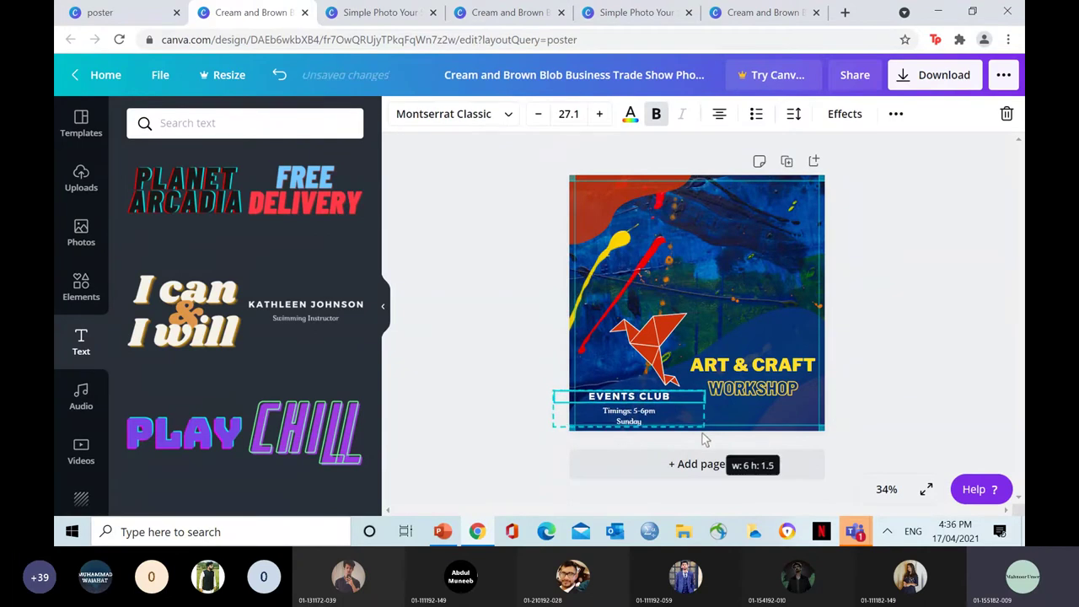
pyautogui.click(561, 415)
pyautogui.click(637, 403)
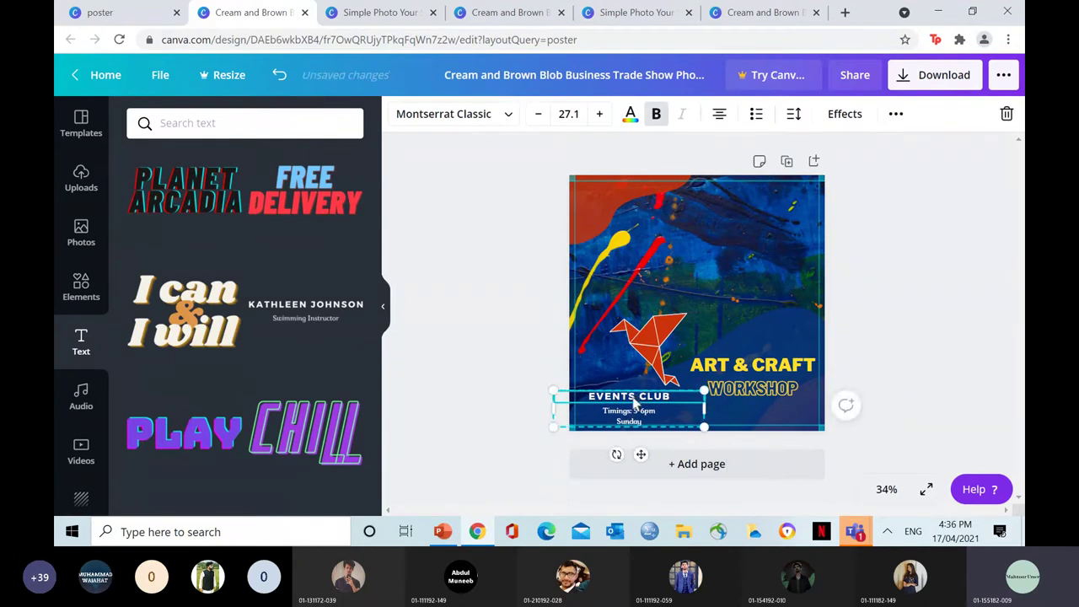
pyautogui.moveTo(636, 403); pyautogui.dragTo(639, 417)
pyautogui.click(516, 393)
pyautogui.click(478, 401)
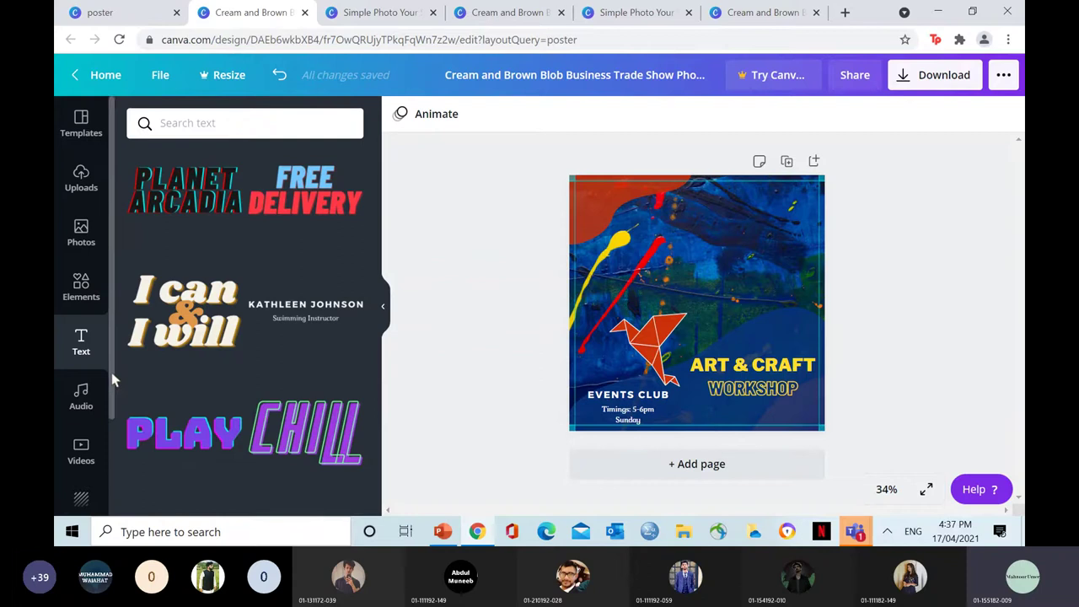
pyautogui.scroll(-3, 114, 379)
pyautogui.scroll(2, 118, 438)
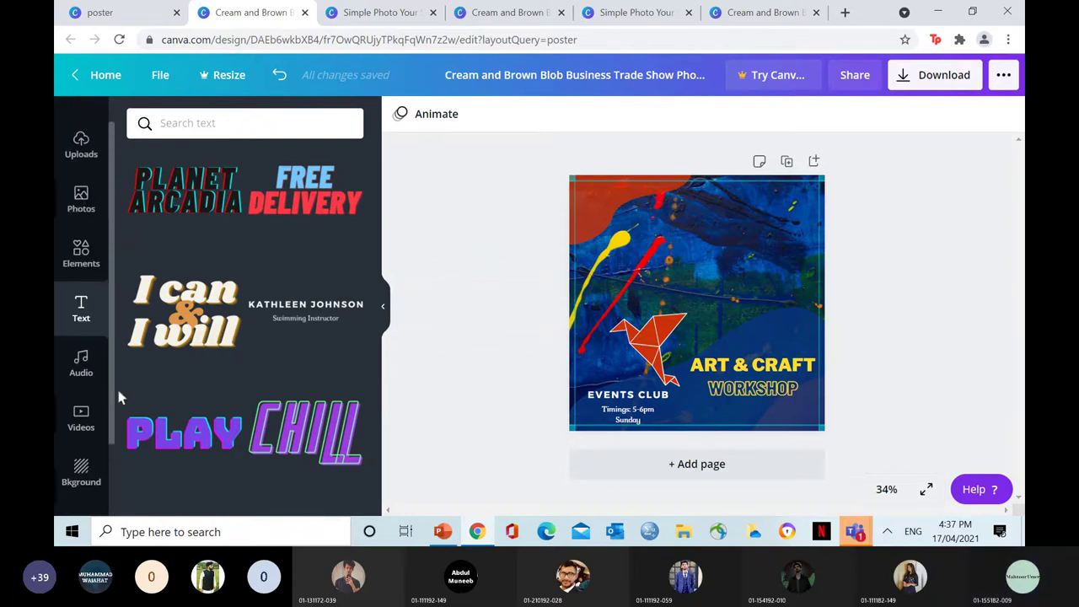
pyautogui.scroll(1, 118, 393)
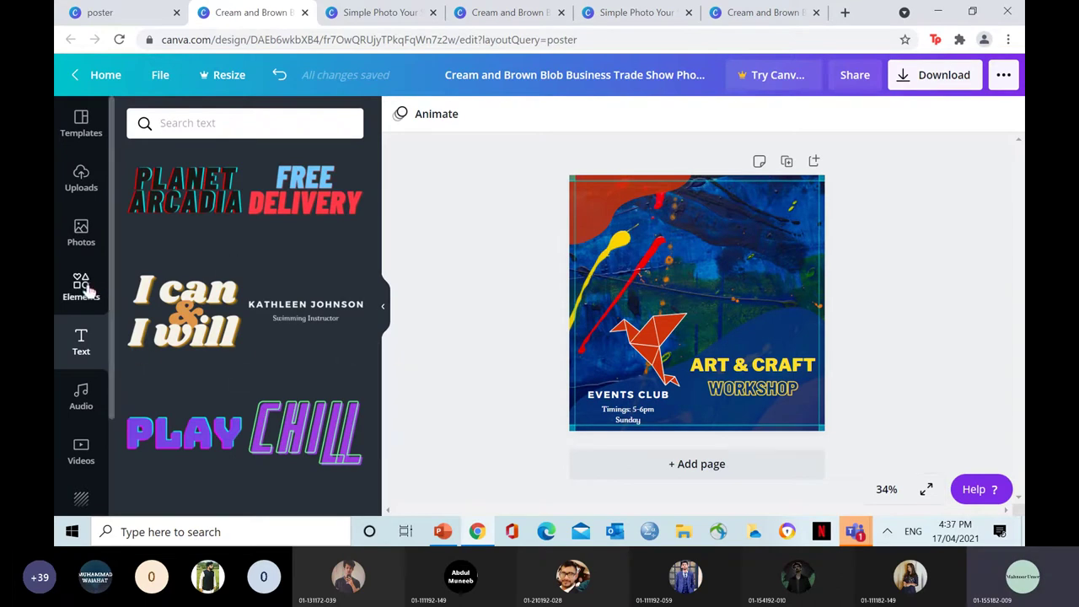
# Add the Events Club logo from Uploads, shrink it, and place it in the top-right corner.
pyautogui.click(81, 177)
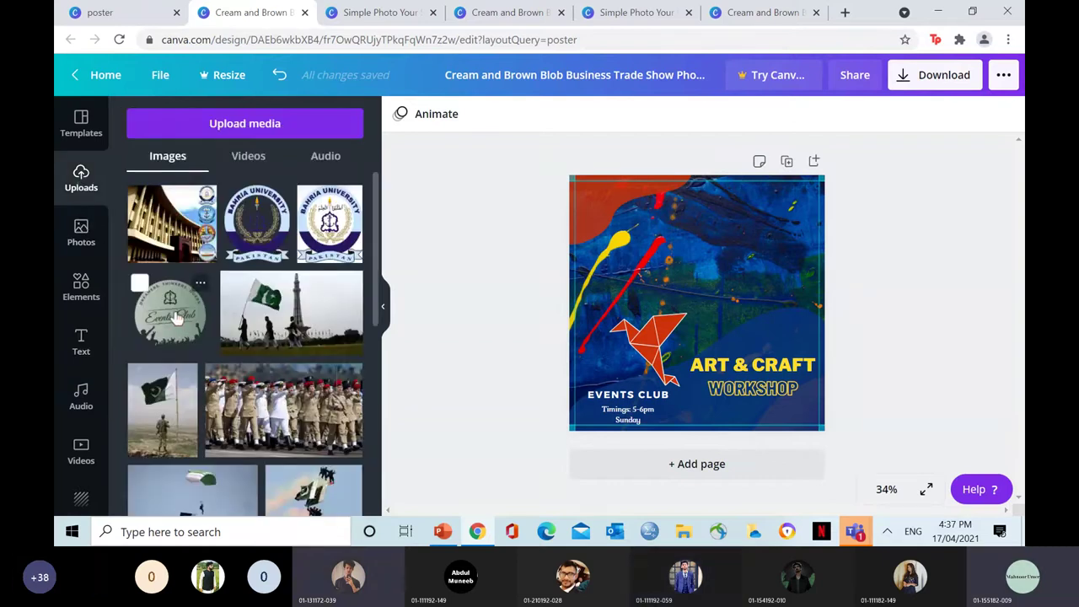
pyautogui.moveTo(173, 316); pyautogui.dragTo(658, 223)
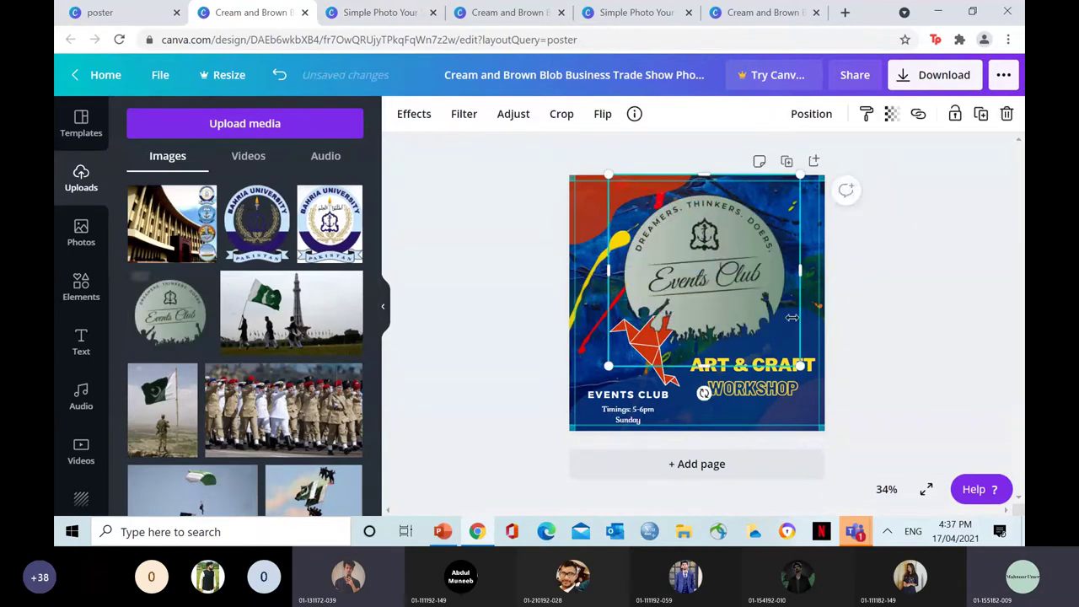
pyautogui.moveTo(800, 365)
pyautogui.mouseDown()
pyautogui.moveTo(772, 354)
pyautogui.moveTo(660, 233)
pyautogui.moveTo(715, 297)
pyautogui.moveTo(814, 358)
pyautogui.mouseUp()
pyautogui.click(883, 334)
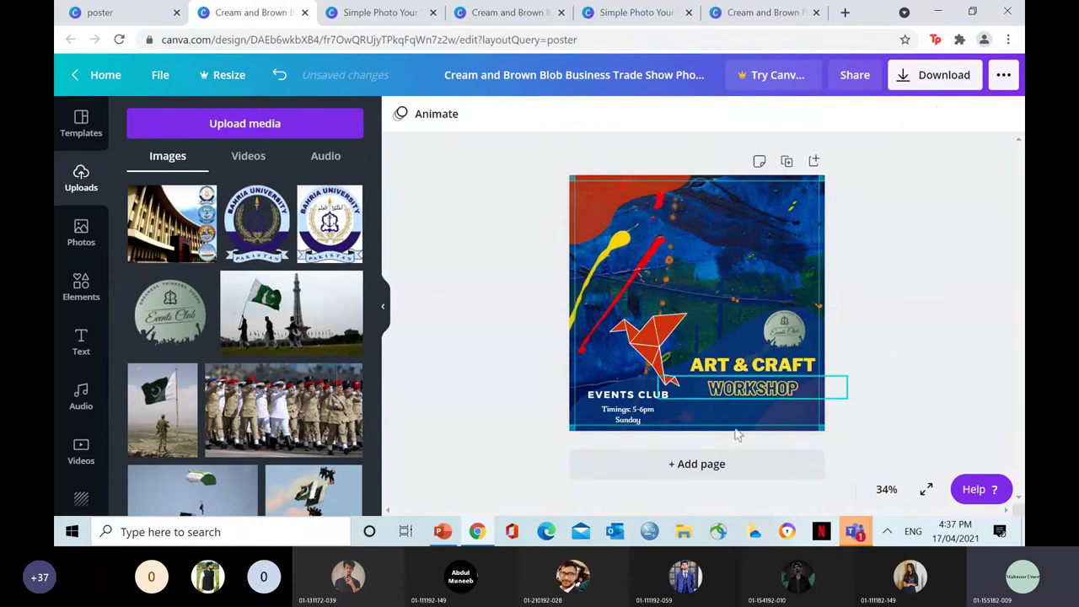
pyautogui.moveTo(791, 340); pyautogui.dragTo(601, 218)
pyautogui.click(470, 312)
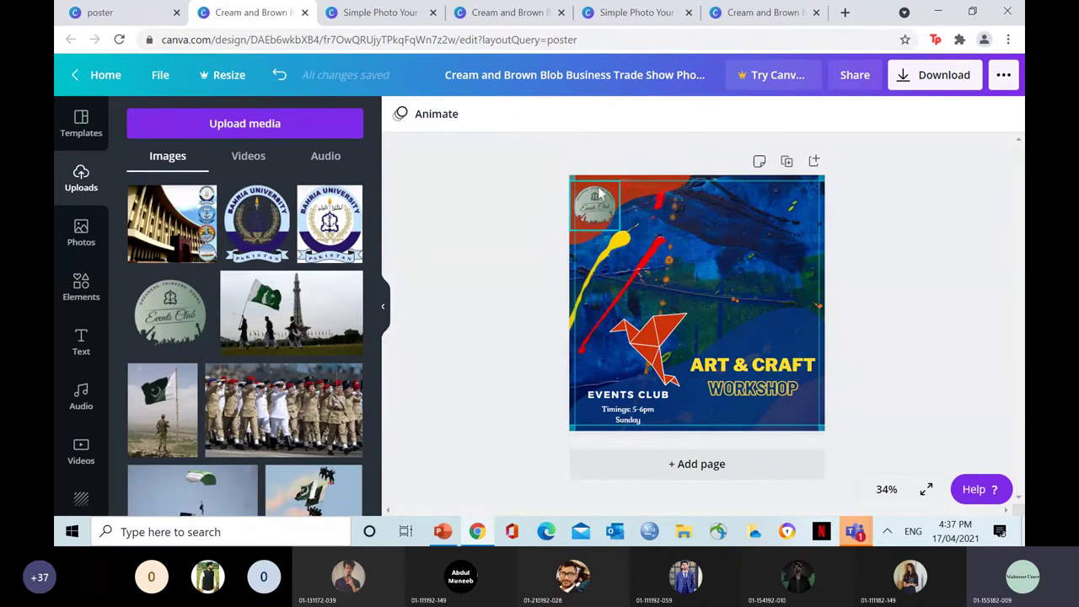
pyautogui.moveTo(603, 204); pyautogui.dragTo(801, 205)
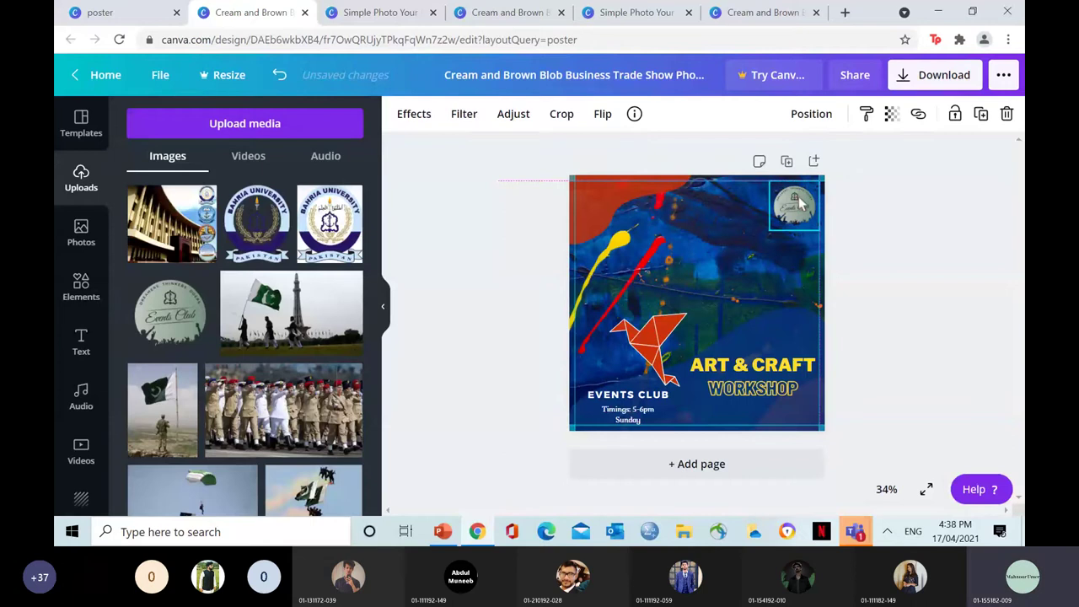
pyautogui.click(896, 288)
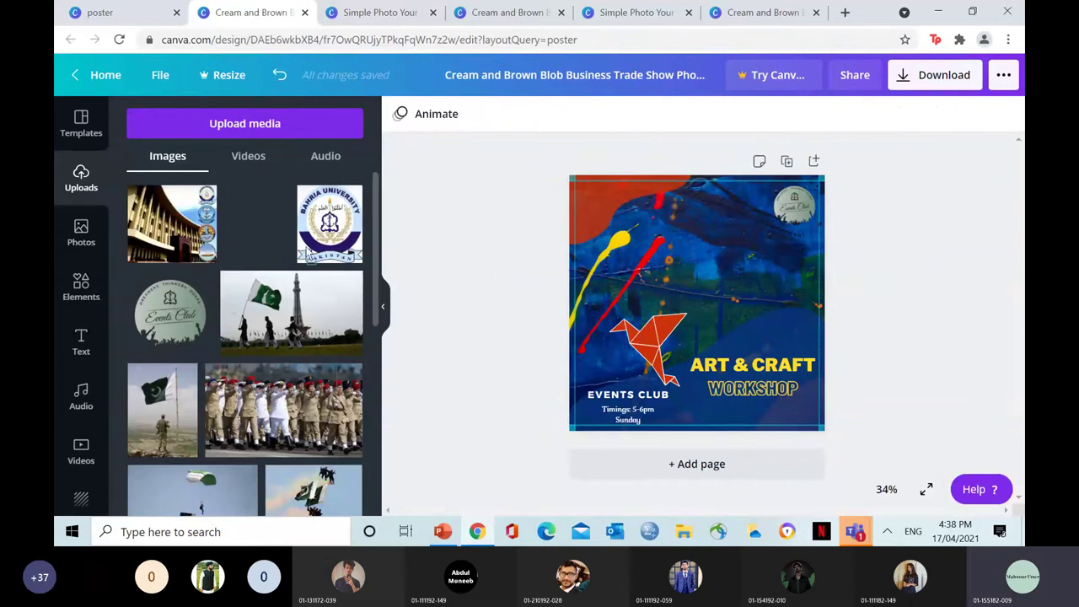
# Add the Bahria University logo at the top-left and shrink it to fit the corner.
pyautogui.moveTo(422, 260); pyautogui.dragTo(597, 216)
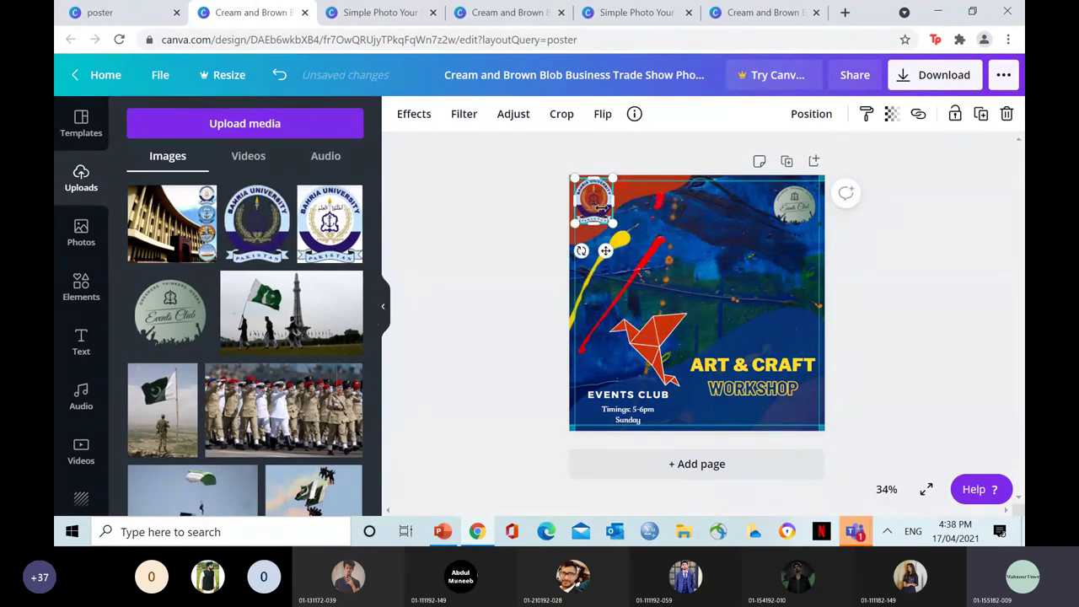
pyautogui.click(932, 326)
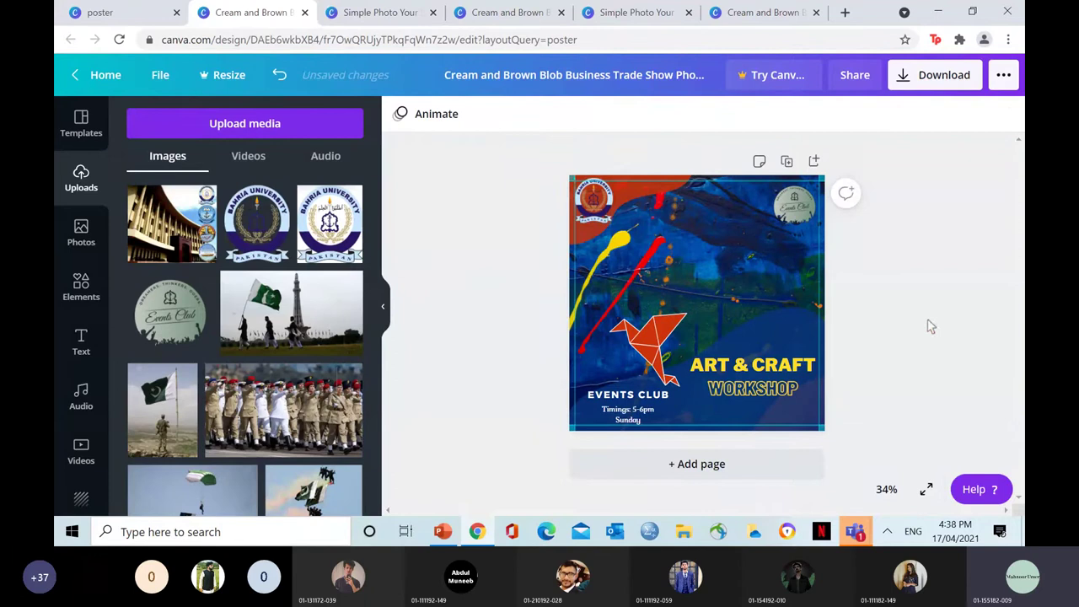
pyautogui.click(592, 199)
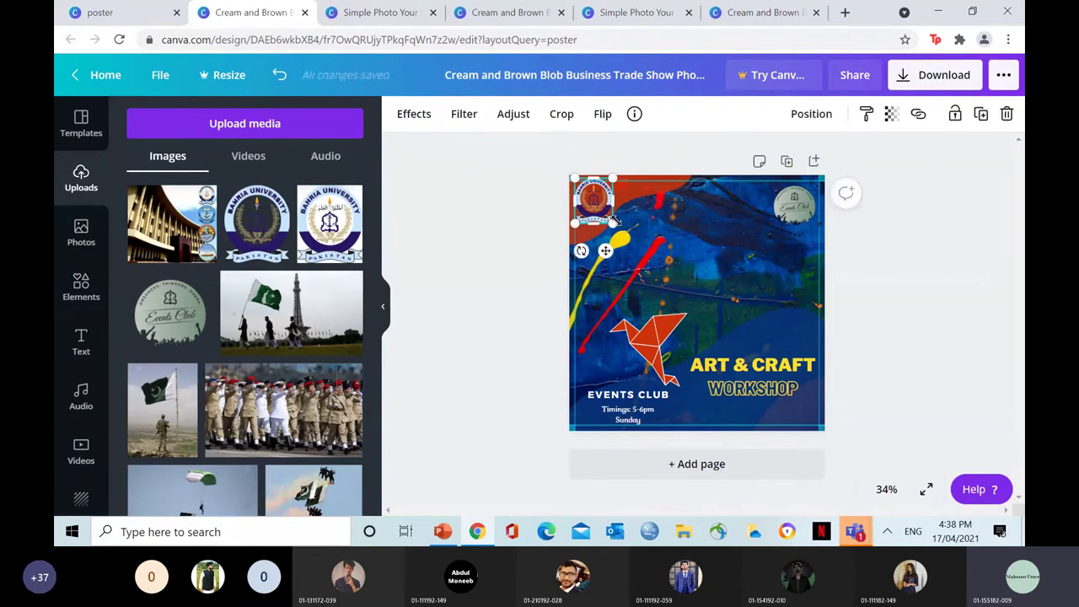
pyautogui.moveTo(609, 218)
pyautogui.mouseDown()
pyautogui.moveTo(618, 226)
pyautogui.moveTo(612, 219)
pyautogui.mouseUp()
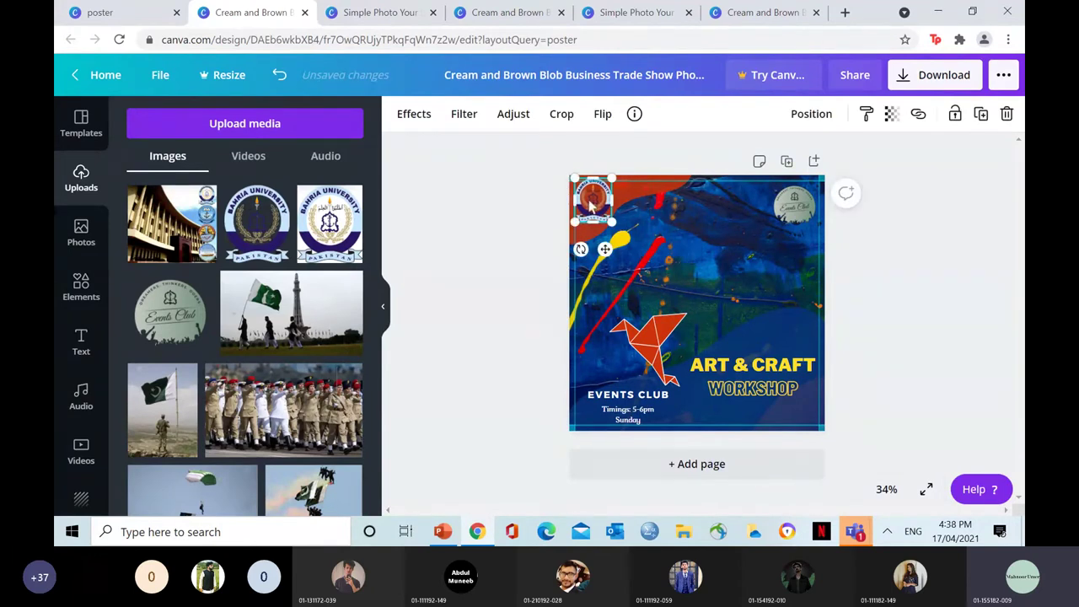
# Zoom the poster to 50%, then 75%, then back to 50% to inspect the logos and heading.
pyautogui.click(511, 247)
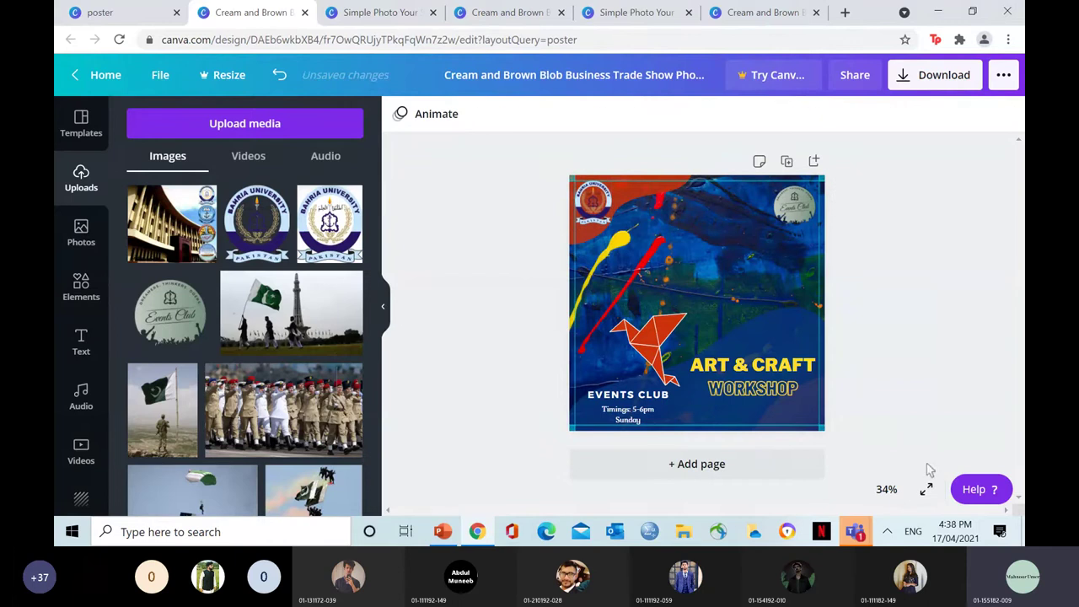
pyautogui.click(886, 490)
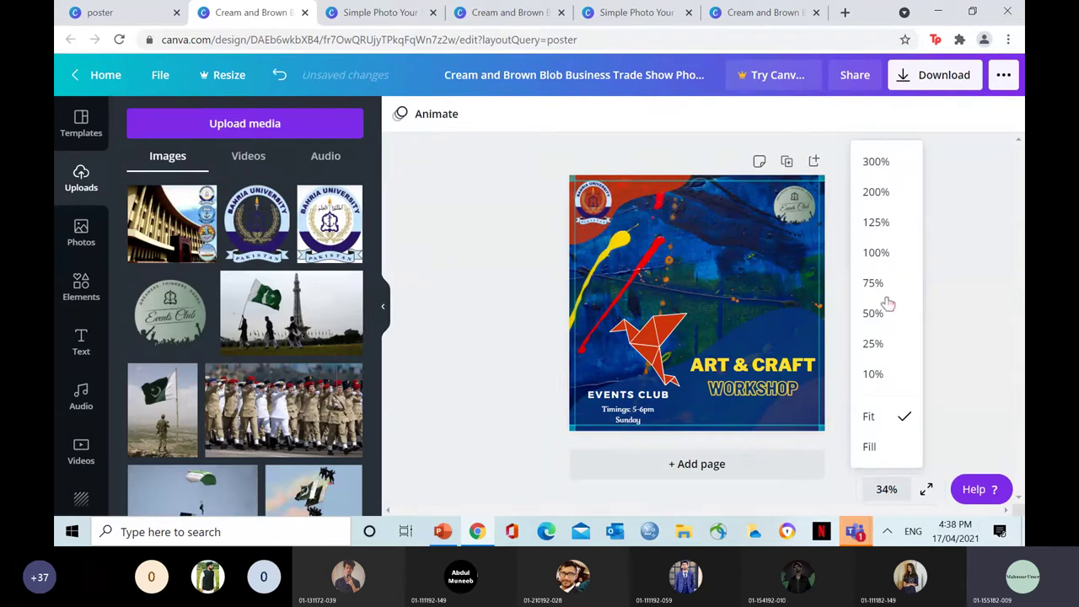
pyautogui.click(885, 313)
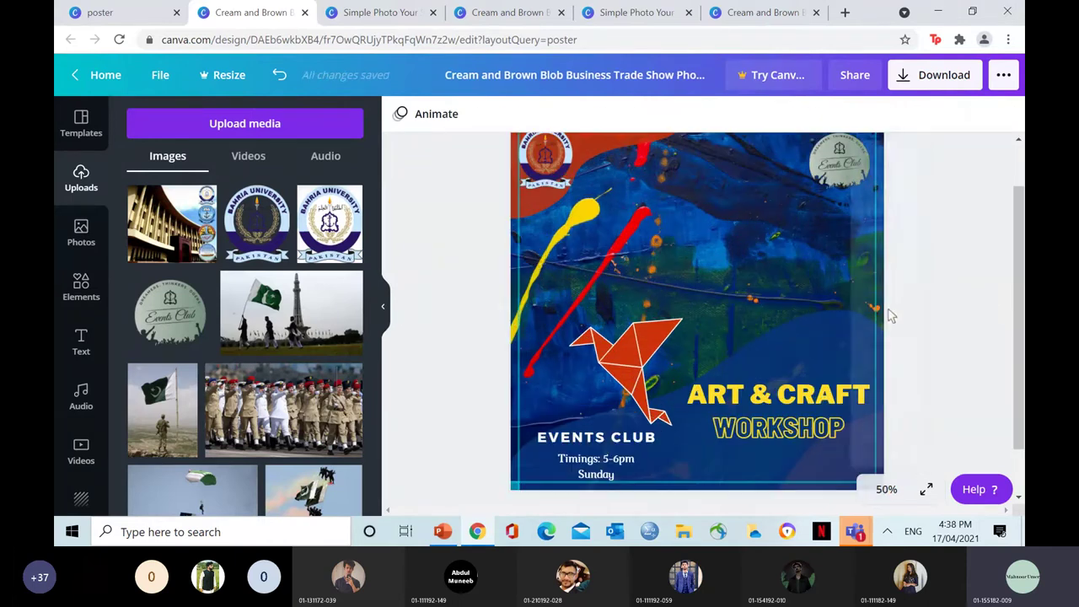
pyautogui.click(886, 491)
pyautogui.click(873, 283)
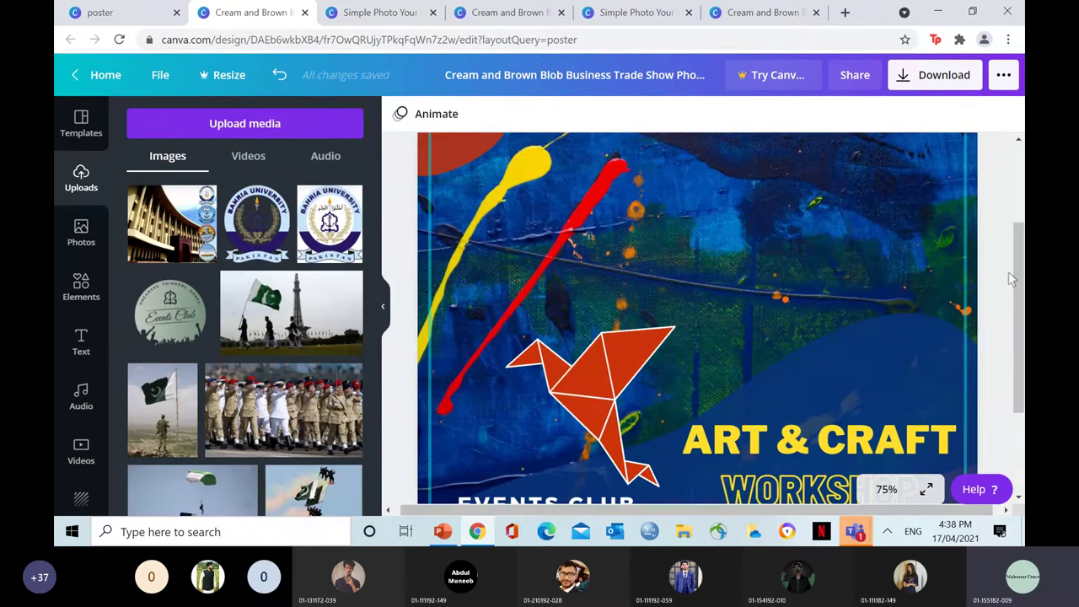
pyautogui.scroll(3, 697, 337)
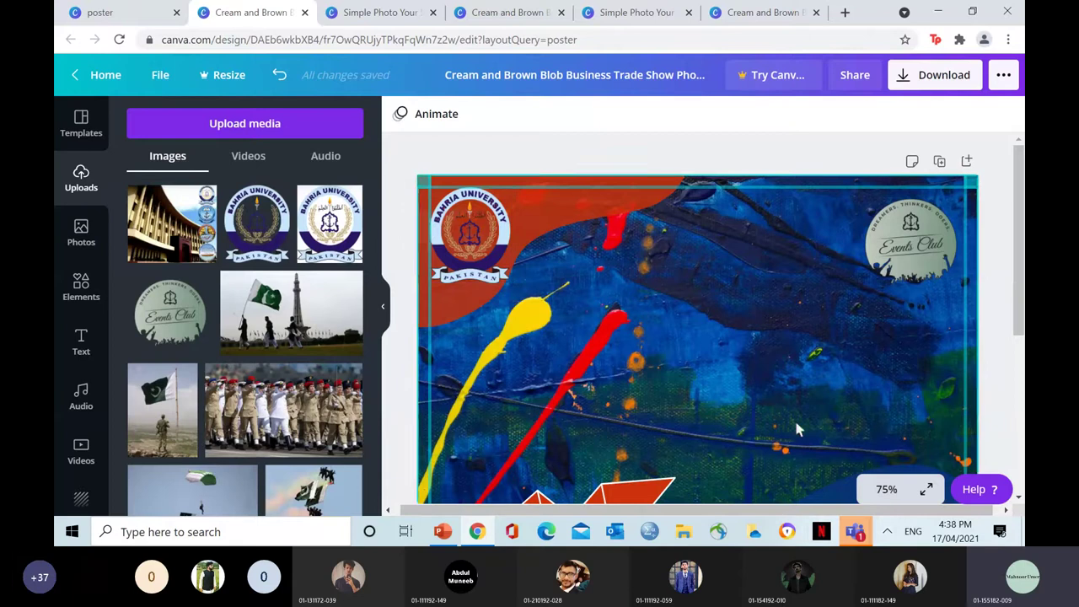
pyautogui.click(887, 489)
pyautogui.click(873, 313)
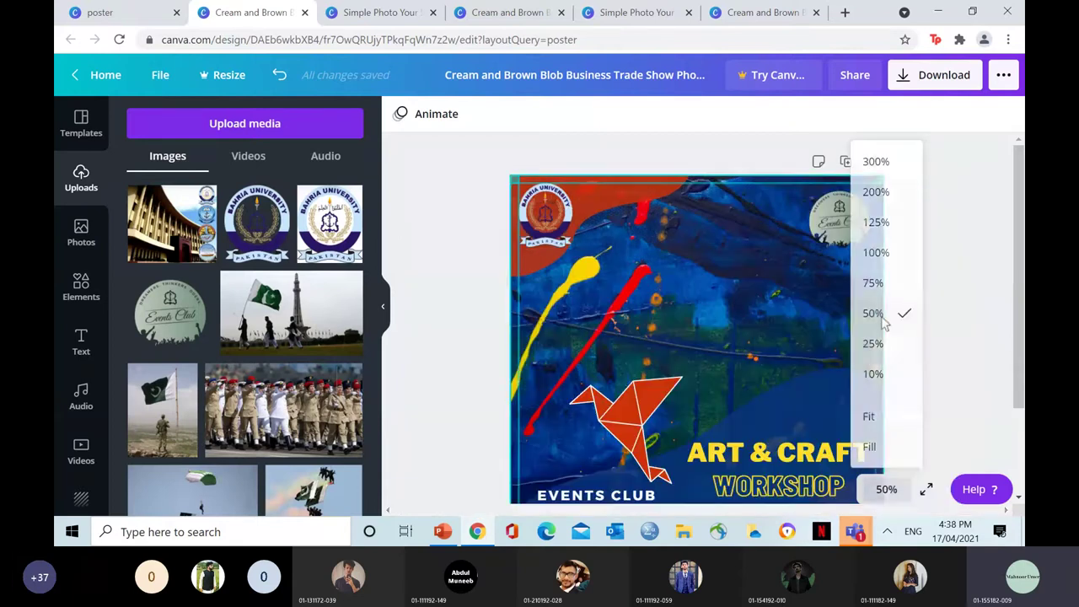
pyautogui.scroll(-1, 710, 331)
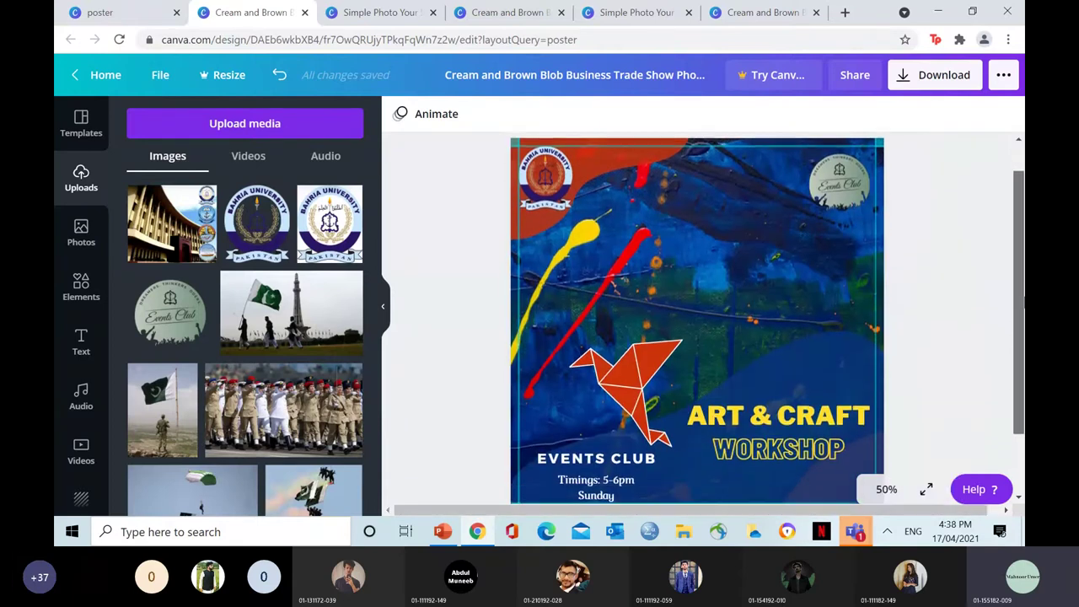
pyautogui.scroll(-1, 697, 321)
pyautogui.scroll(1, 736, 408)
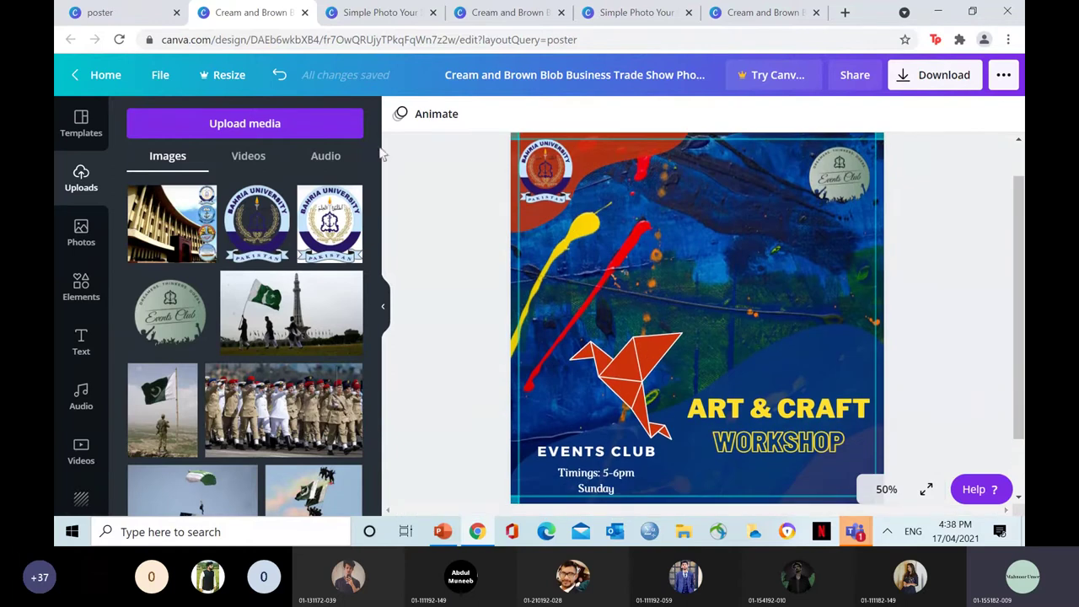
# Find Clean Minimalist Instagram Story templates and open the hot-air-balloon one in a new tab.
pyautogui.click(124, 7)
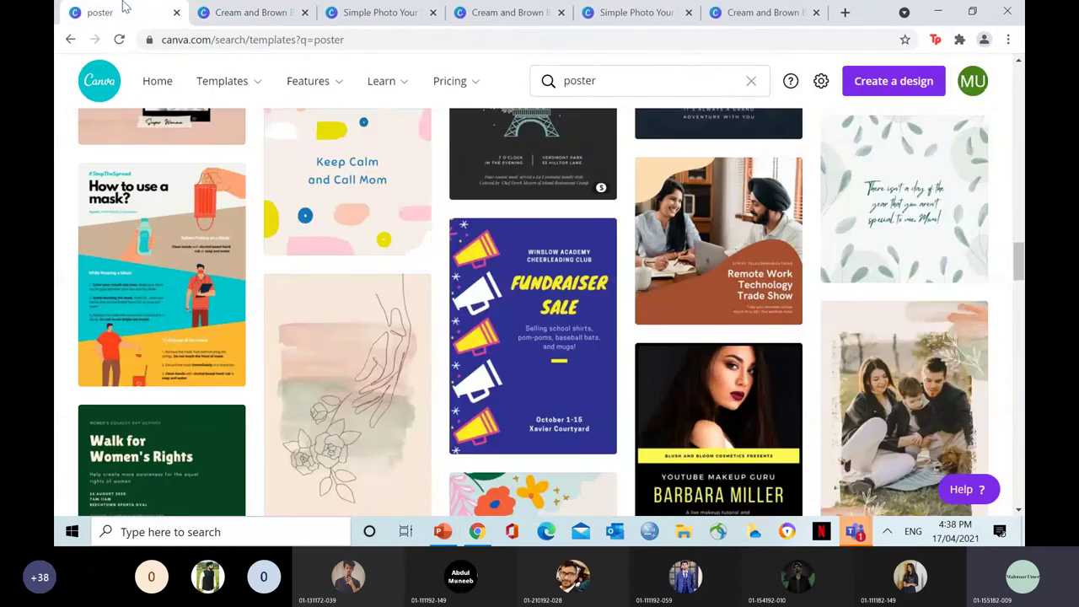
pyautogui.click(752, 82)
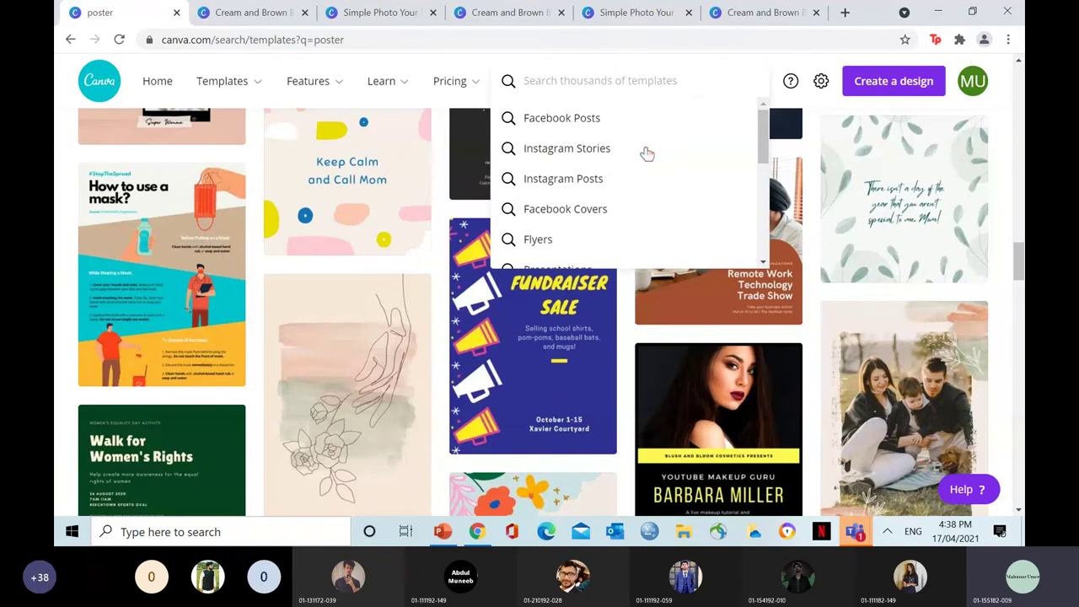
pyautogui.click(595, 148)
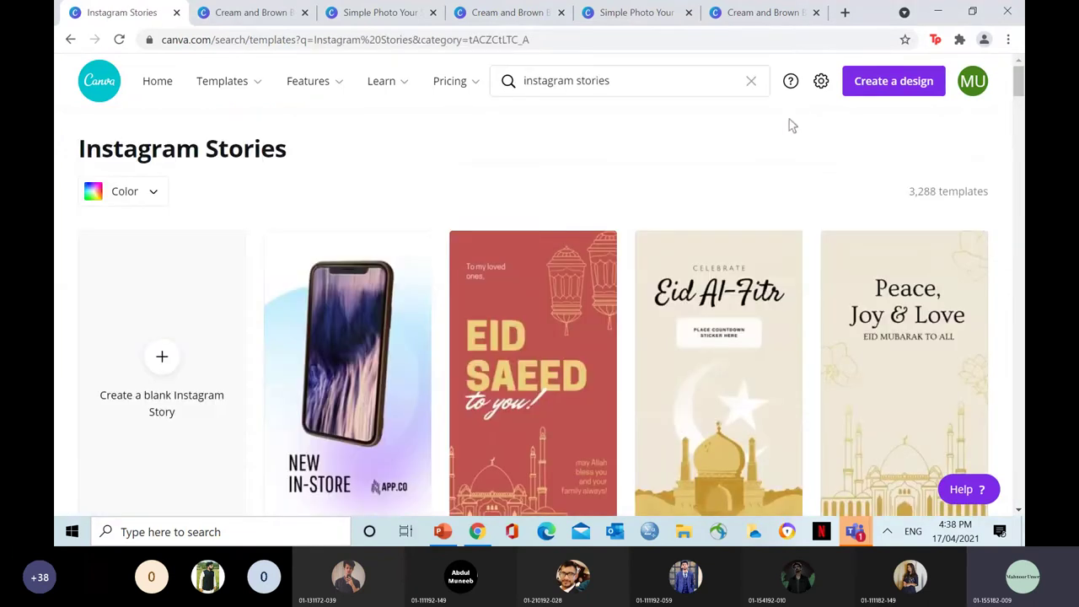
pyautogui.click(621, 80)
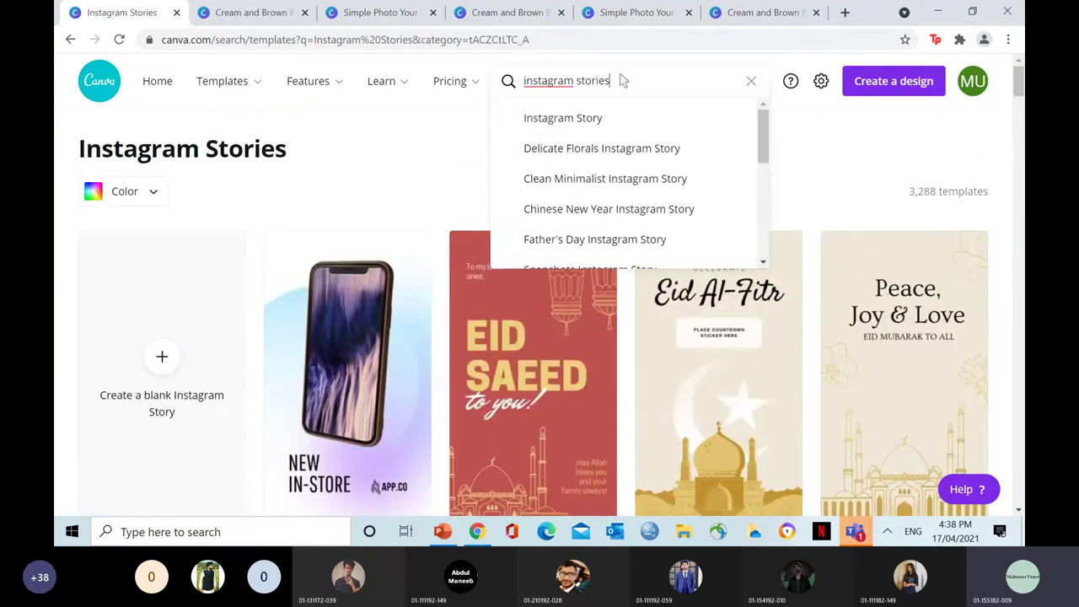
pyautogui.moveTo(763, 122); pyautogui.dragTo(772, 236)
pyautogui.moveTo(771, 216); pyautogui.dragTo(764, 116)
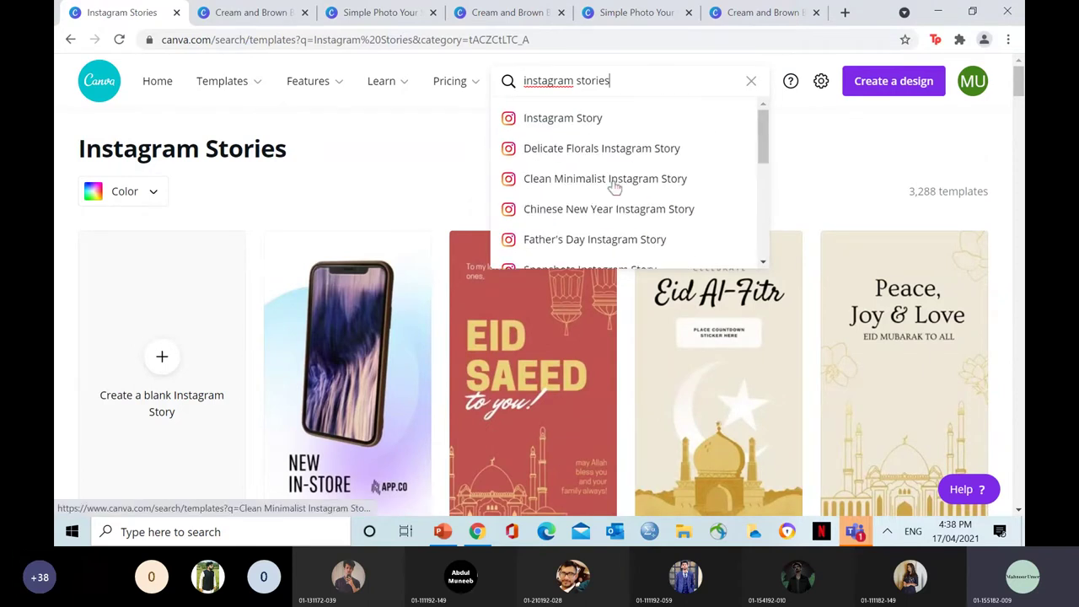
pyautogui.click(615, 186)
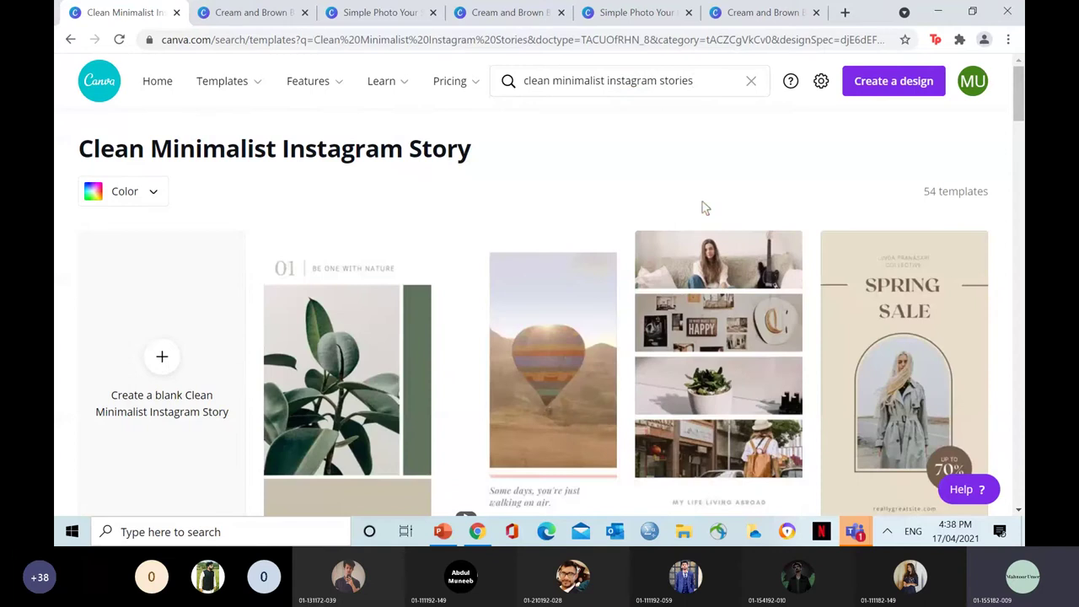
pyautogui.scroll(-2, 1021, 108)
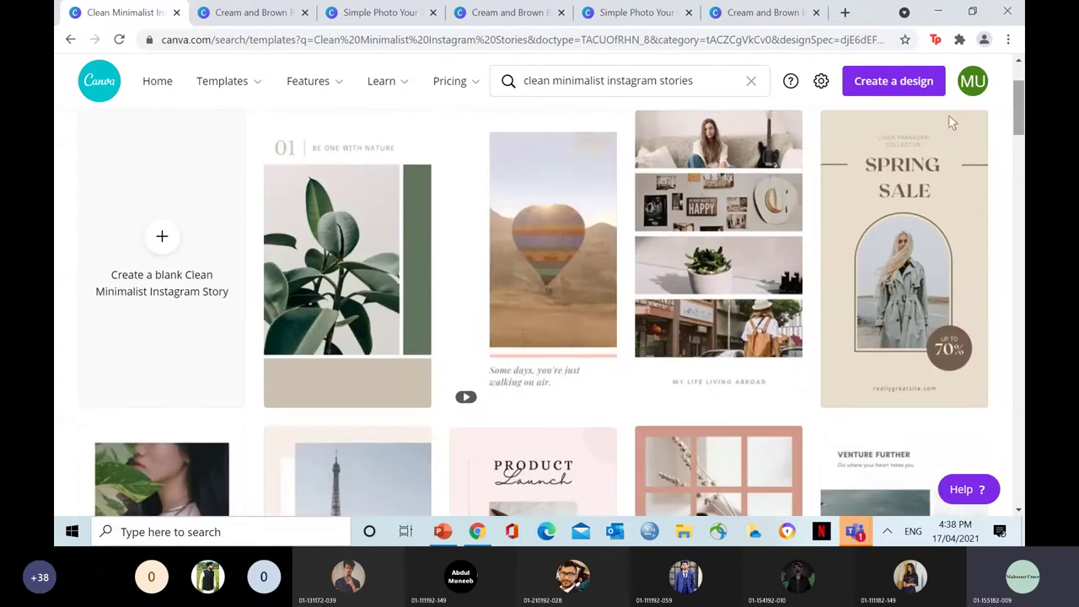
pyautogui.rightClick(498, 217)
pyautogui.click(523, 221)
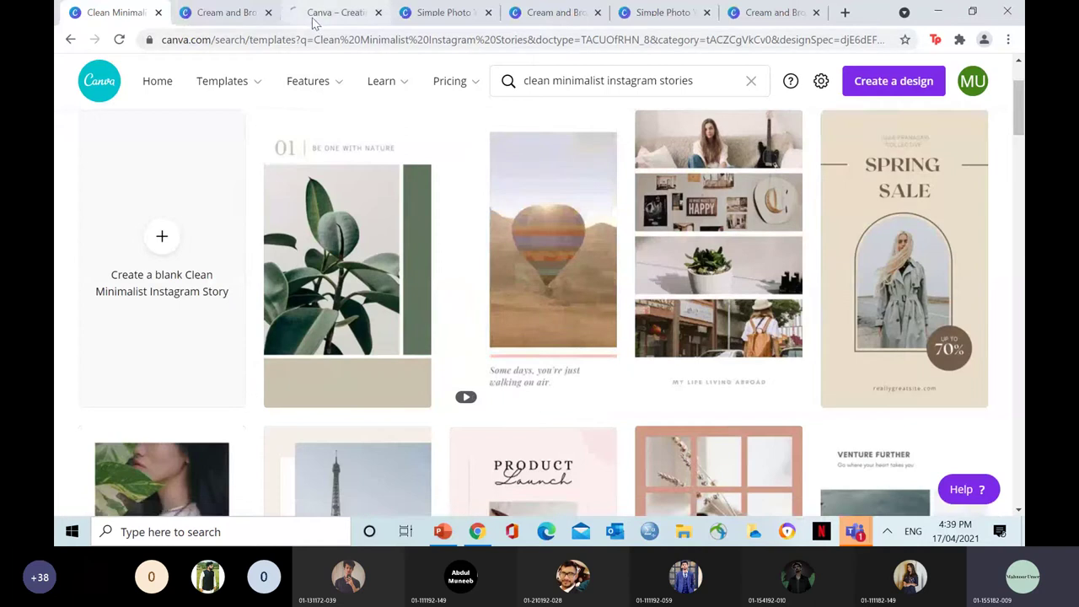
pyautogui.moveTo(333, 12); pyautogui.dragTo(223, 13)
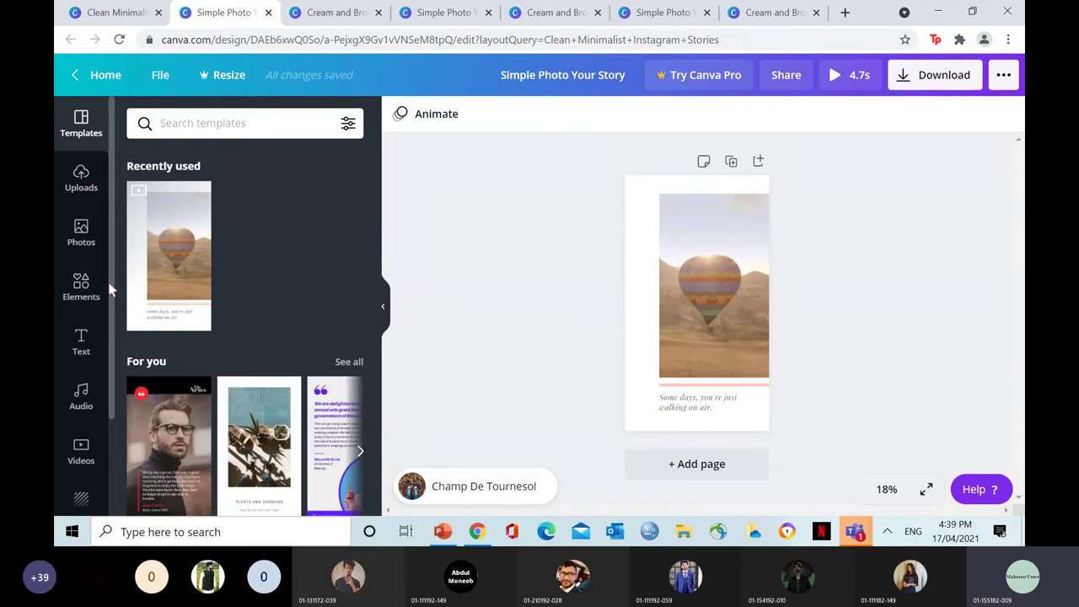
# Drop the underwater stock video into the story's picture frame.
pyautogui.scroll(-3, 107, 291)
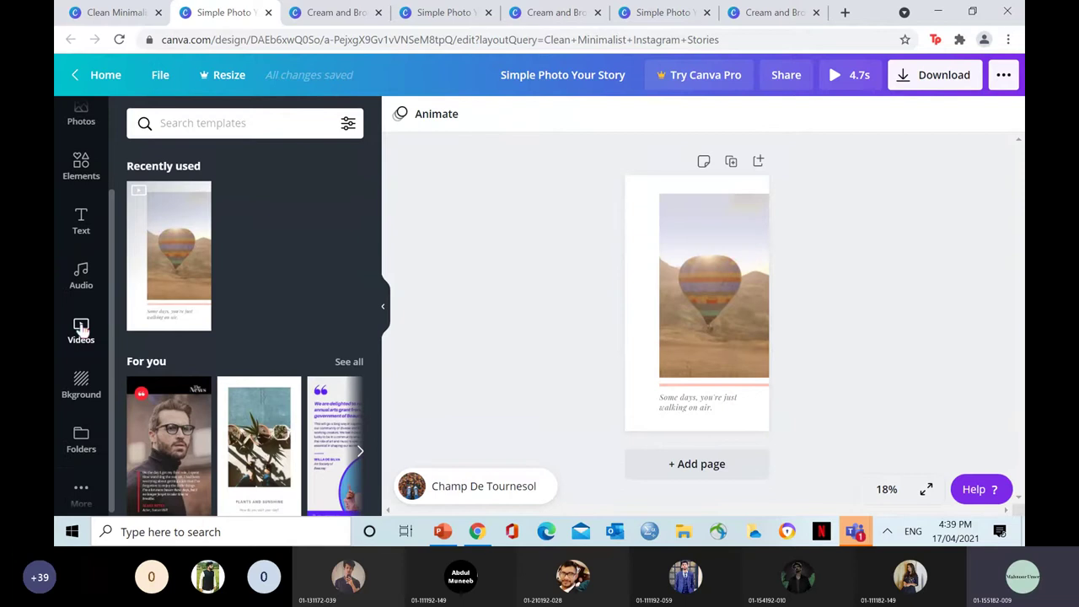
pyautogui.click(81, 332)
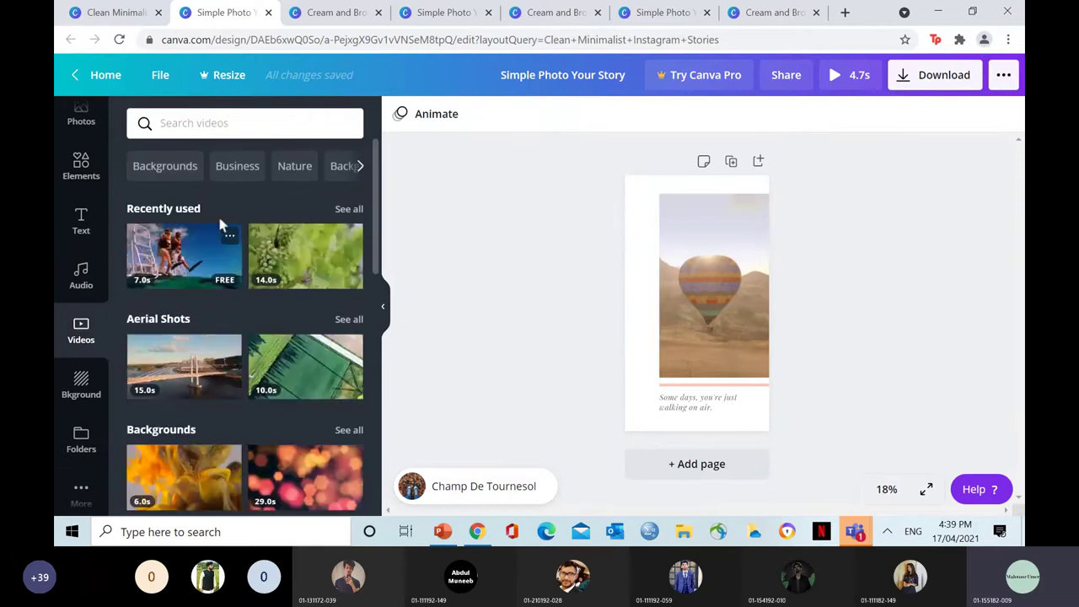
pyautogui.moveTo(189, 261); pyautogui.dragTo(676, 268)
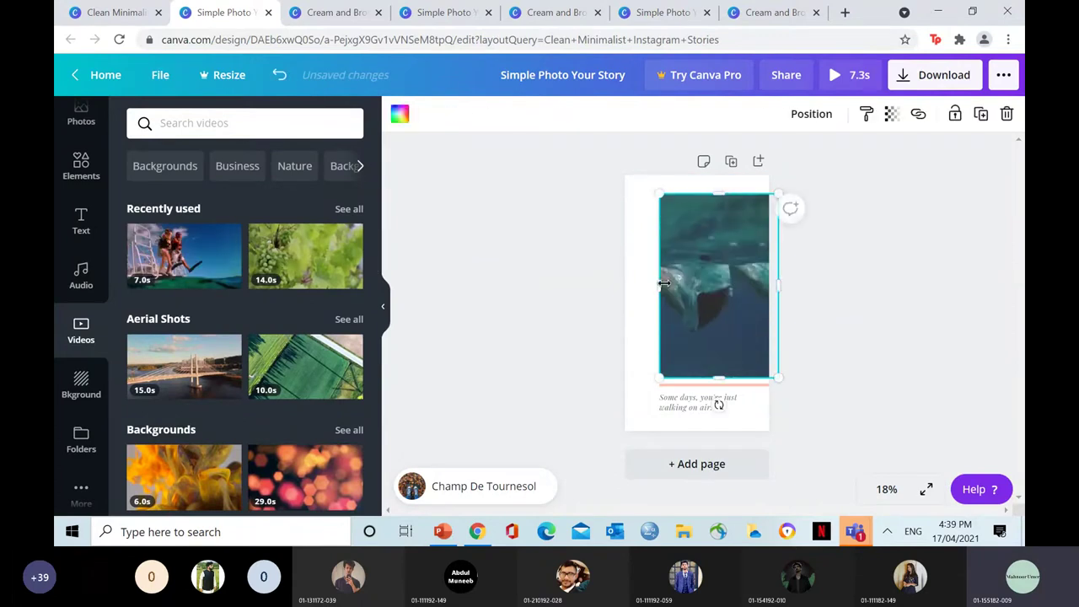
pyautogui.moveTo(657, 286); pyautogui.dragTo(620, 293)
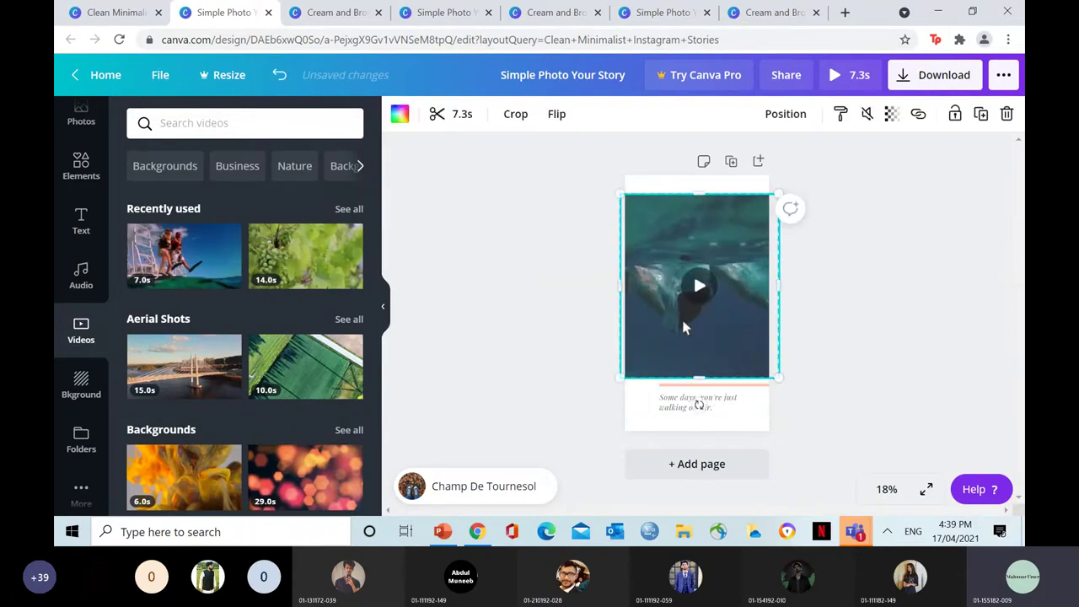
pyautogui.moveTo(685, 319); pyautogui.dragTo(716, 321)
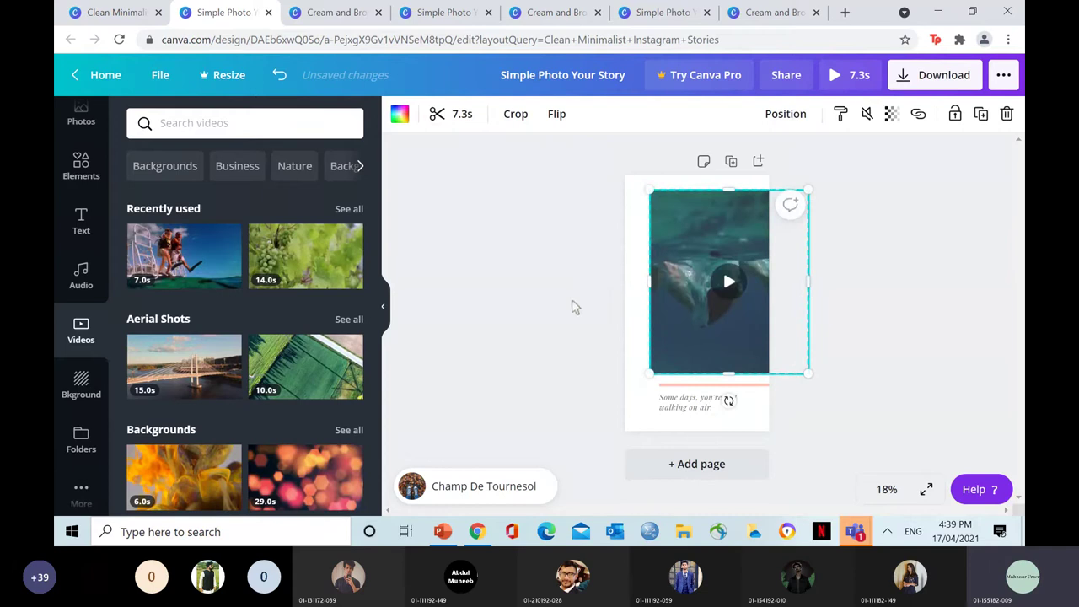
pyautogui.click(574, 308)
# Move the video to the left guide and narrow it to about w:962 to fit the page.
pyautogui.click(724, 305)
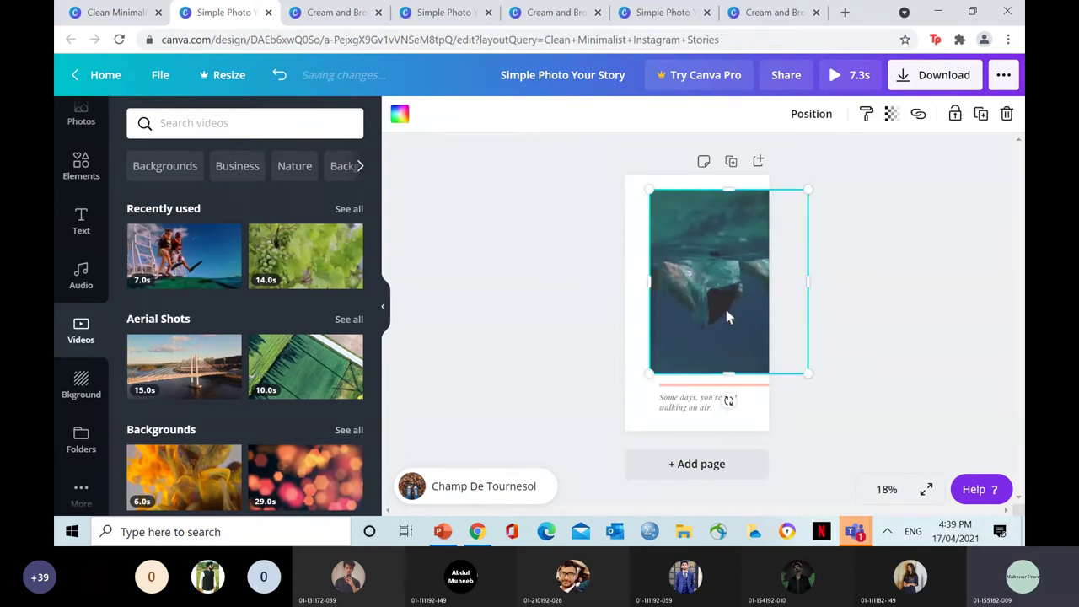
pyautogui.click(848, 397)
pyautogui.click(759, 332)
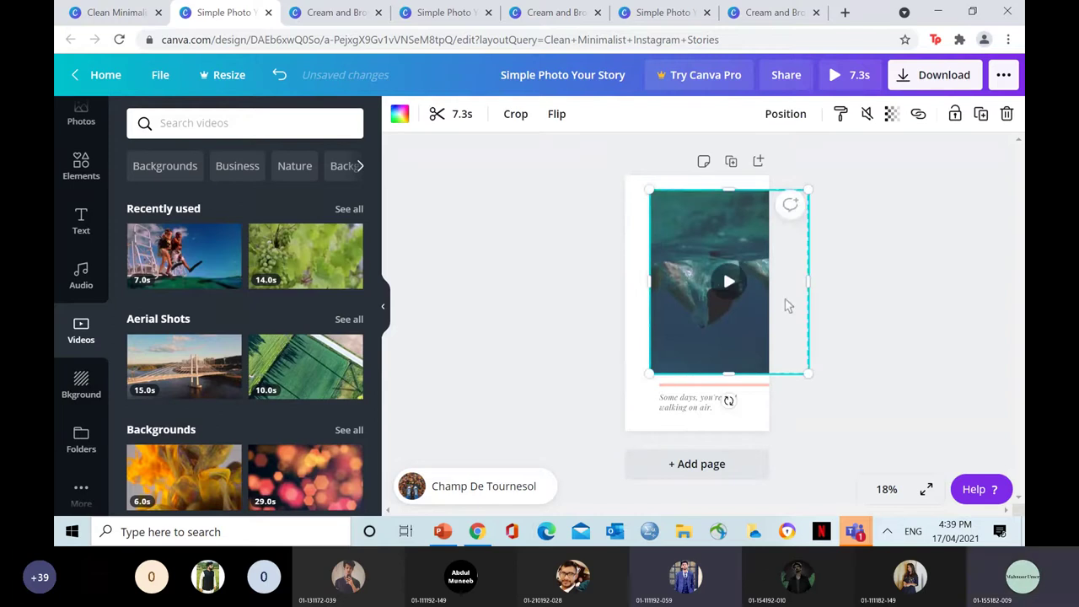
pyautogui.moveTo(708, 303); pyautogui.dragTo(666, 299)
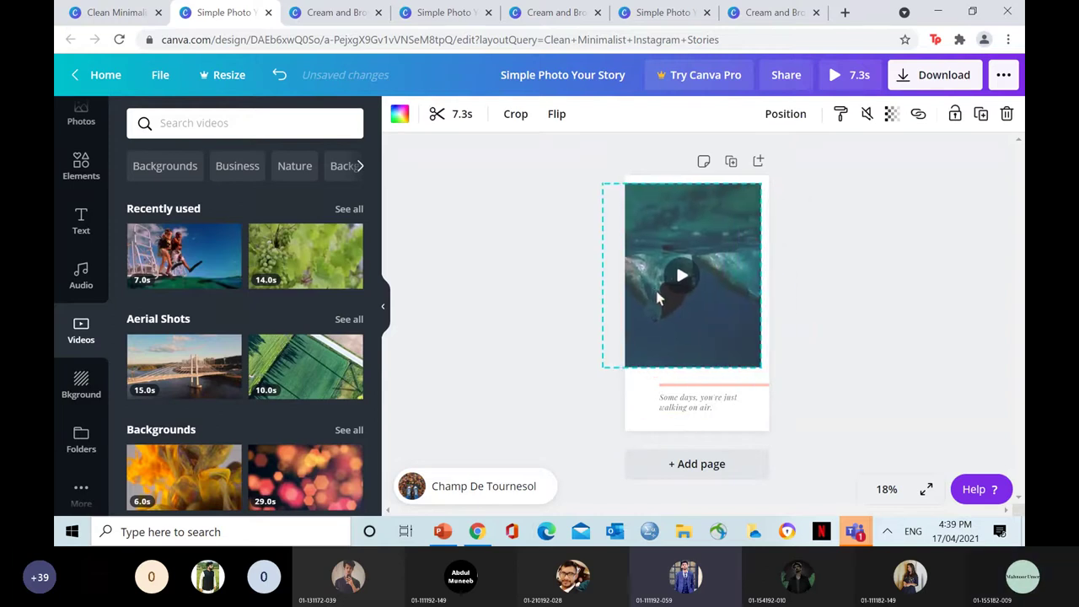
pyautogui.moveTo(770, 275); pyautogui.dragTo(740, 285)
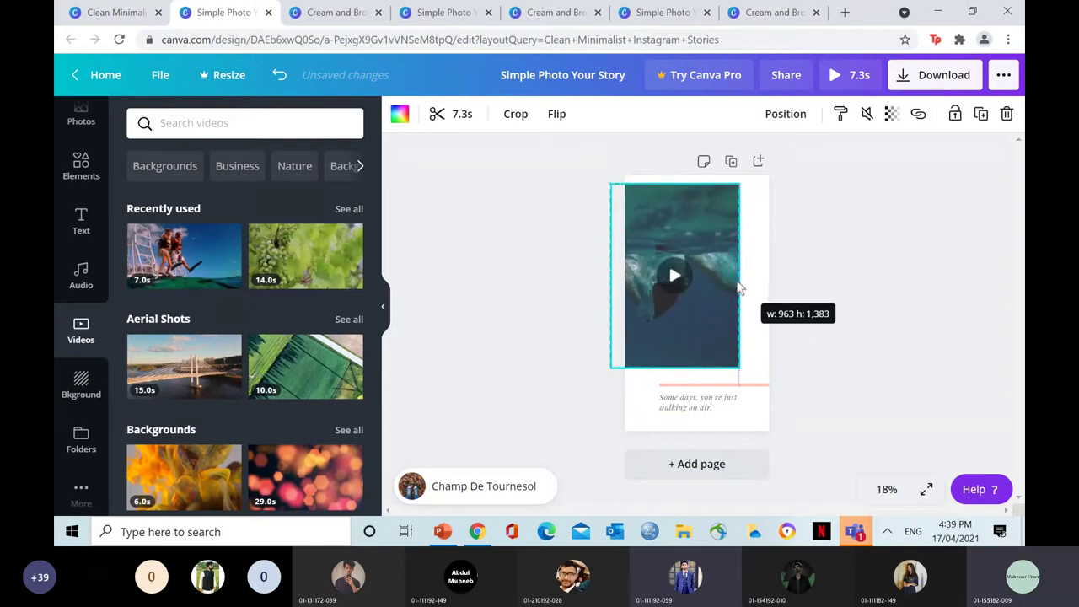
pyautogui.moveTo(647, 319); pyautogui.dragTo(685, 314)
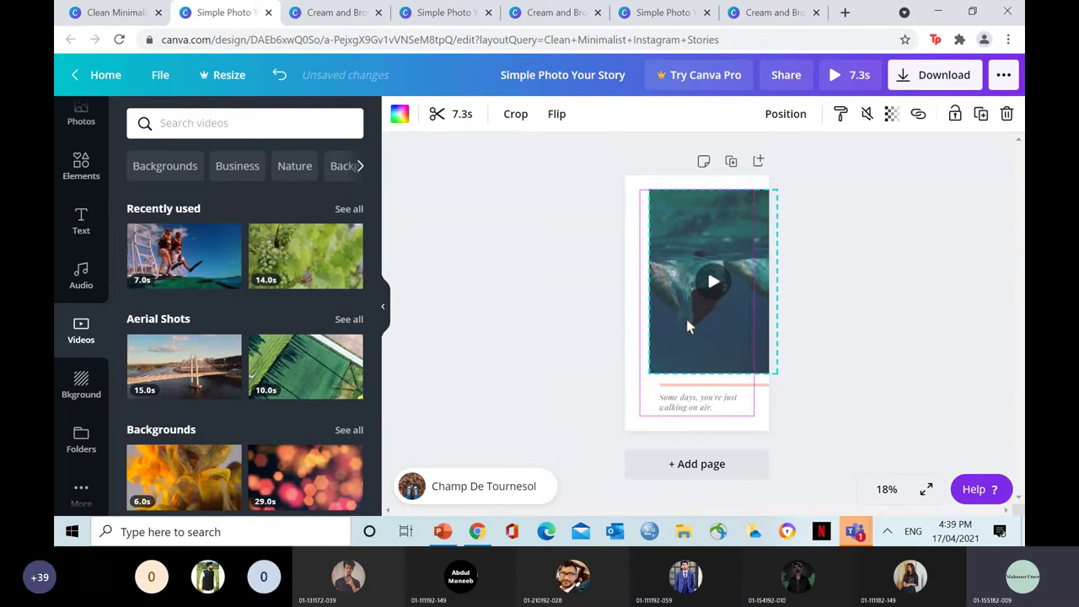
pyautogui.click(624, 354)
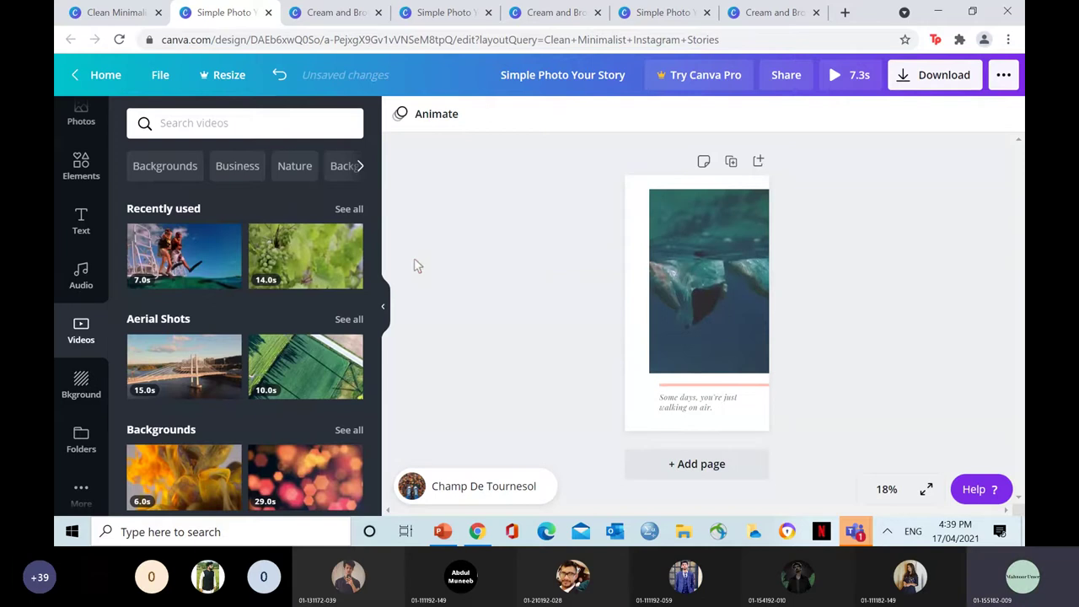
# Replace the caption's wording with 'Trip to Charna Island'.
pyautogui.click(81, 220)
pyautogui.click(709, 403)
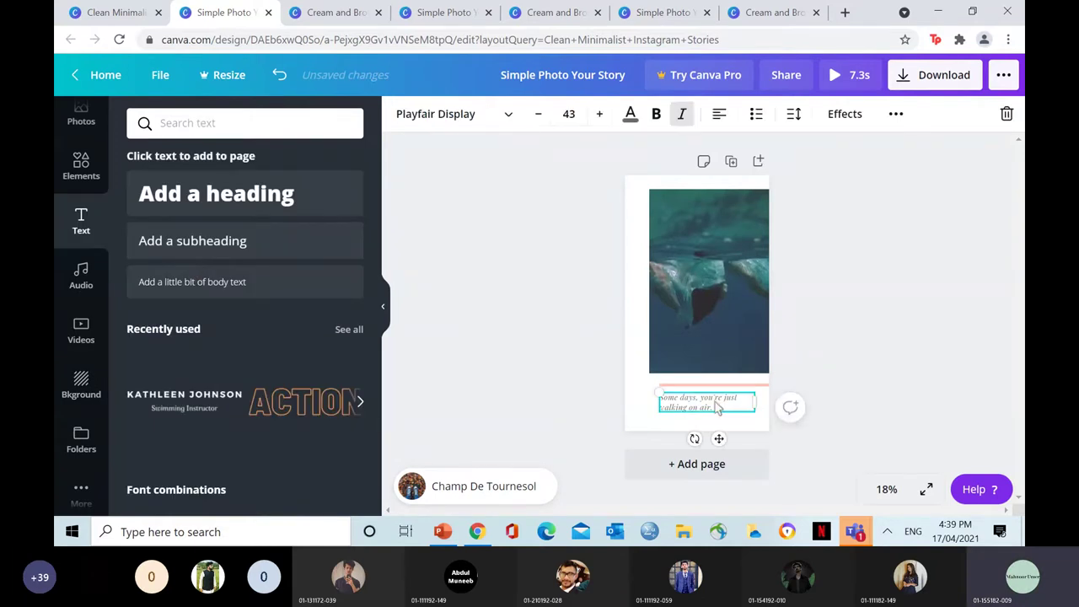
pyautogui.doubleClick(715, 407)
pyautogui.press('BackSpace')
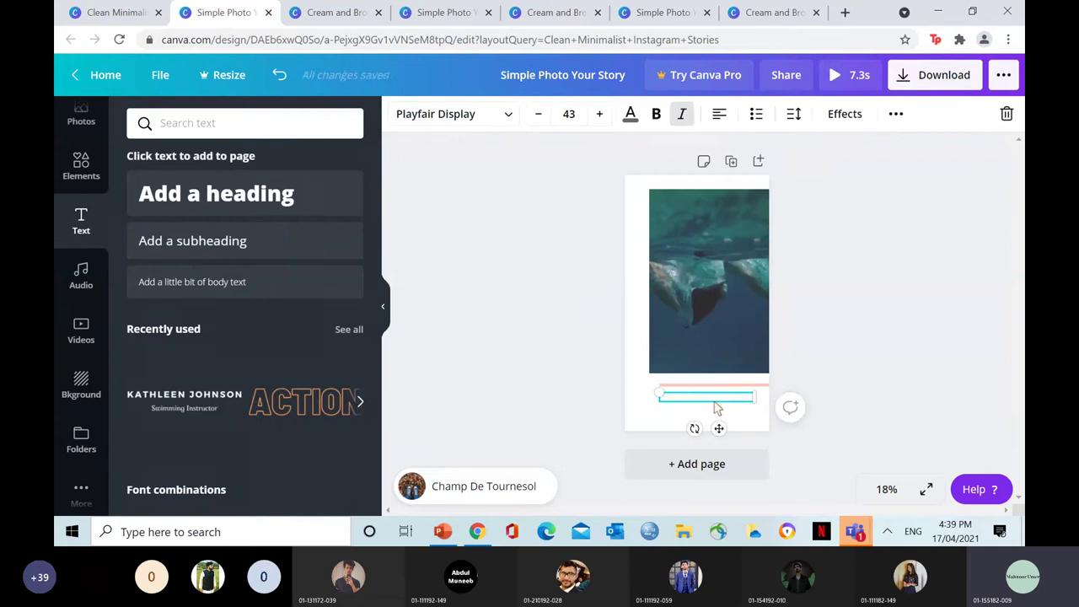
pyautogui.press('capslock')
pyautogui.write('Tri')
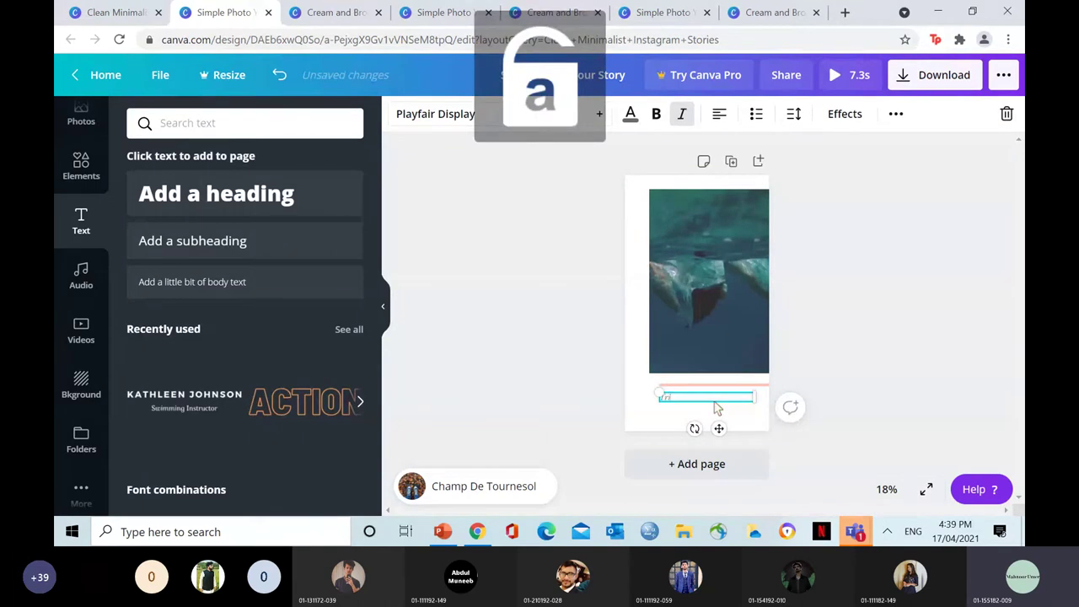
pyautogui.write('p In')
pyautogui.press('capslock')
pyautogui.write('T')
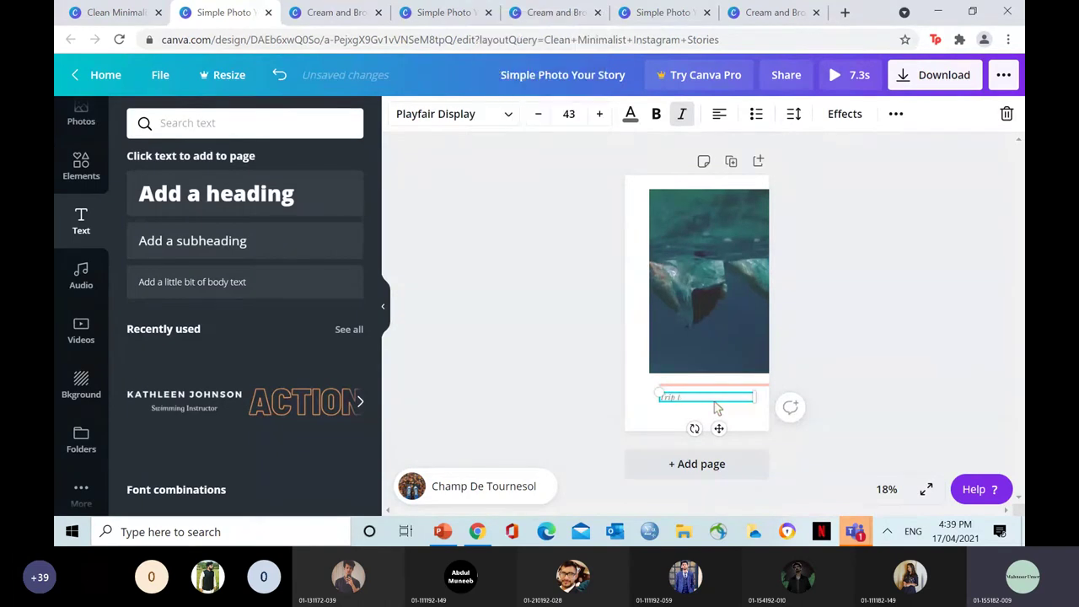
pyautogui.press('capslock')
pyautogui.press('BackSpace')
pyautogui.press('BackSpace')
pyautogui.write('to')
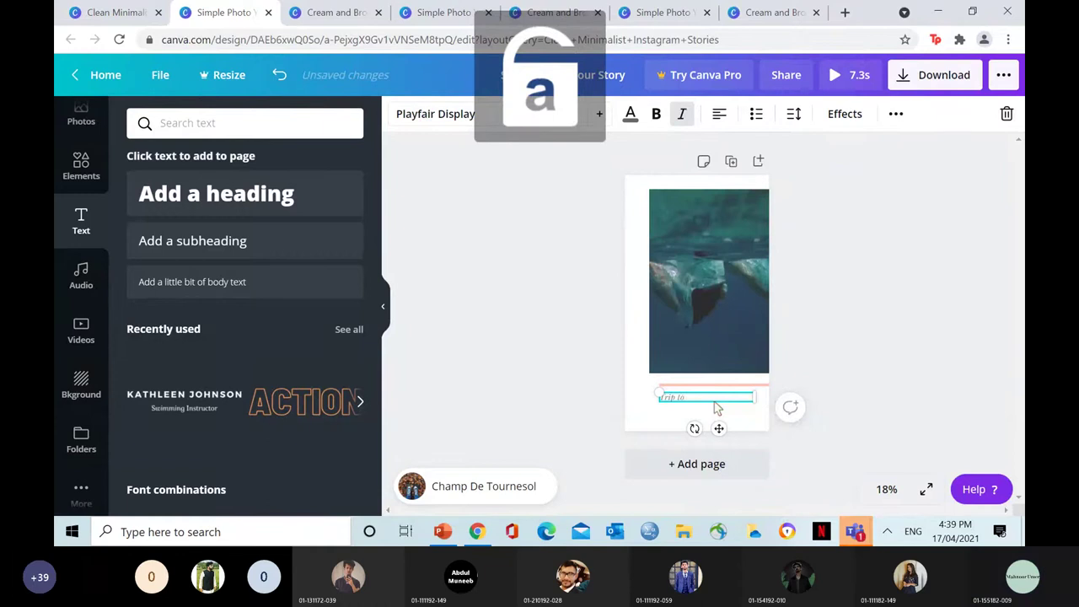
pyautogui.press('capslock')
pyautogui.write('C')
pyautogui.press('capslock')
pyautogui.write('harna')
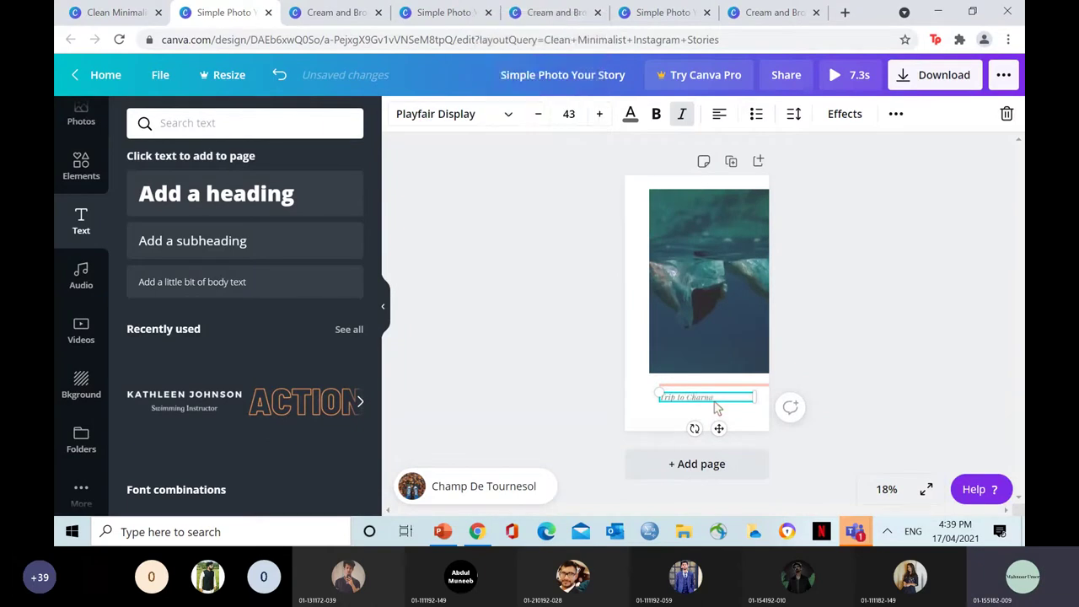
pyautogui.press('capslock')
pyautogui.write('Is')
pyautogui.press('capslock')
pyautogui.write('sl')
pyautogui.press('capslock')
pyautogui.press('capslock')
pyautogui.write('and')
# Make the caption text black and move it up onto the video's lower edge.
pyautogui.click(630, 116)
pyautogui.click(147, 422)
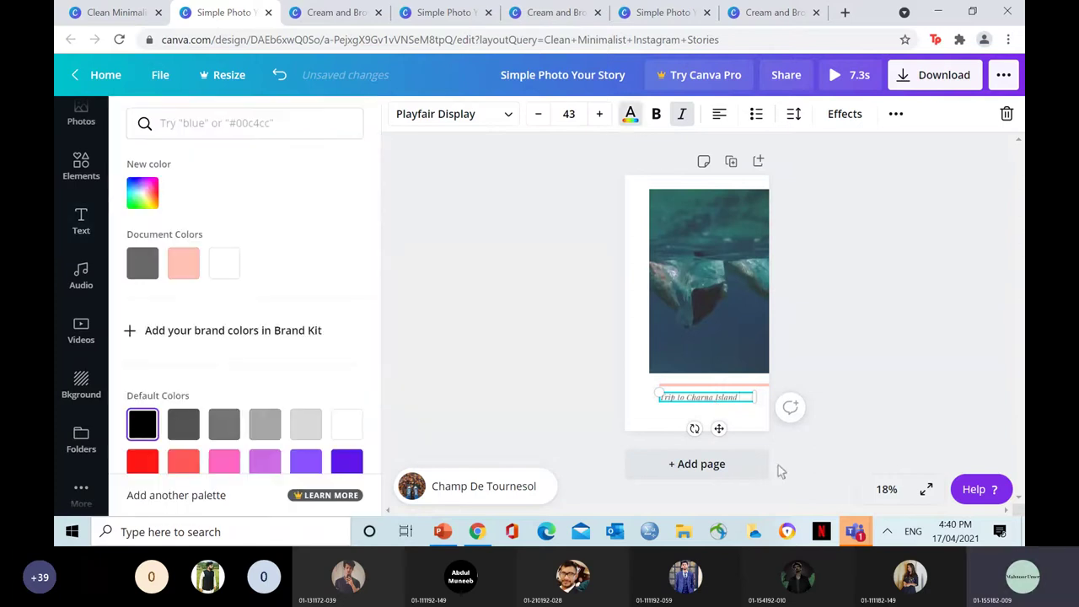
pyautogui.moveTo(719, 432); pyautogui.dragTo(687, 403)
# Turn the pink line yellow (#ffde59) and sit the caption just above it.
pyautogui.click(730, 386)
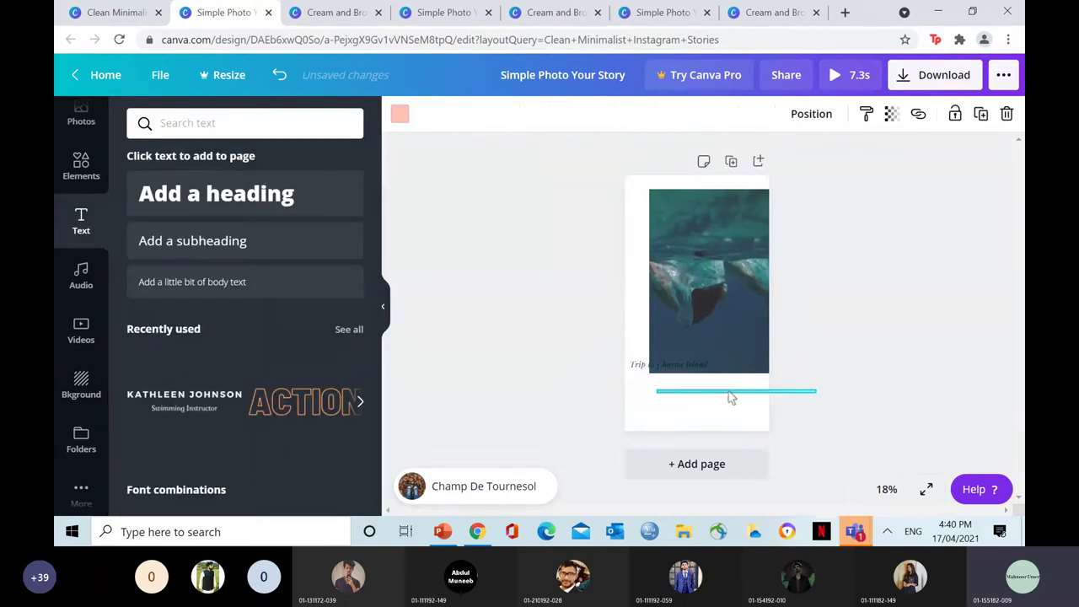
pyautogui.click(399, 115)
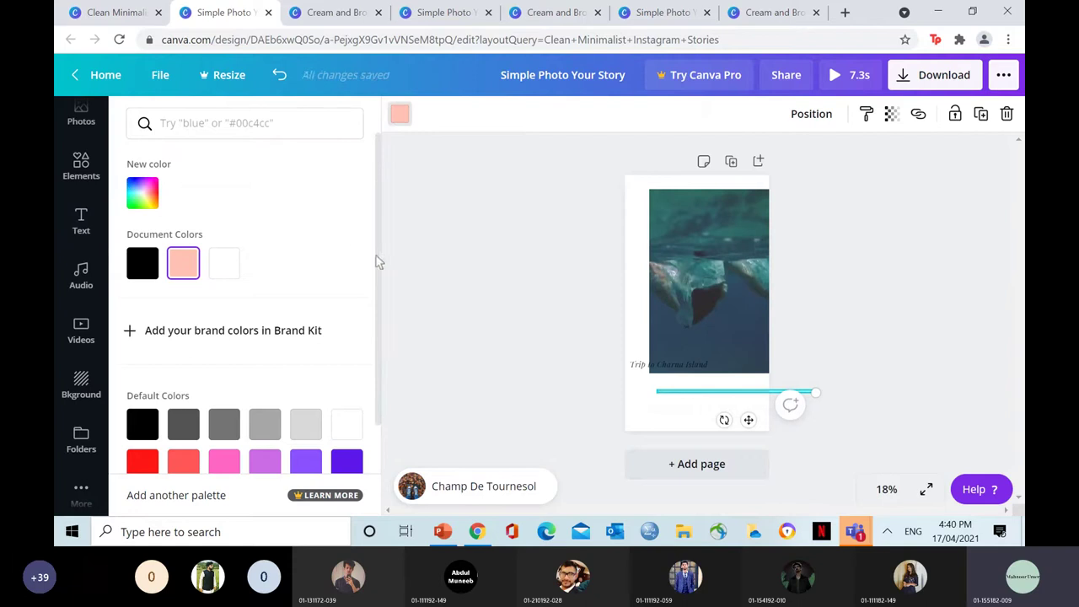
pyautogui.scroll(-2, 376, 260)
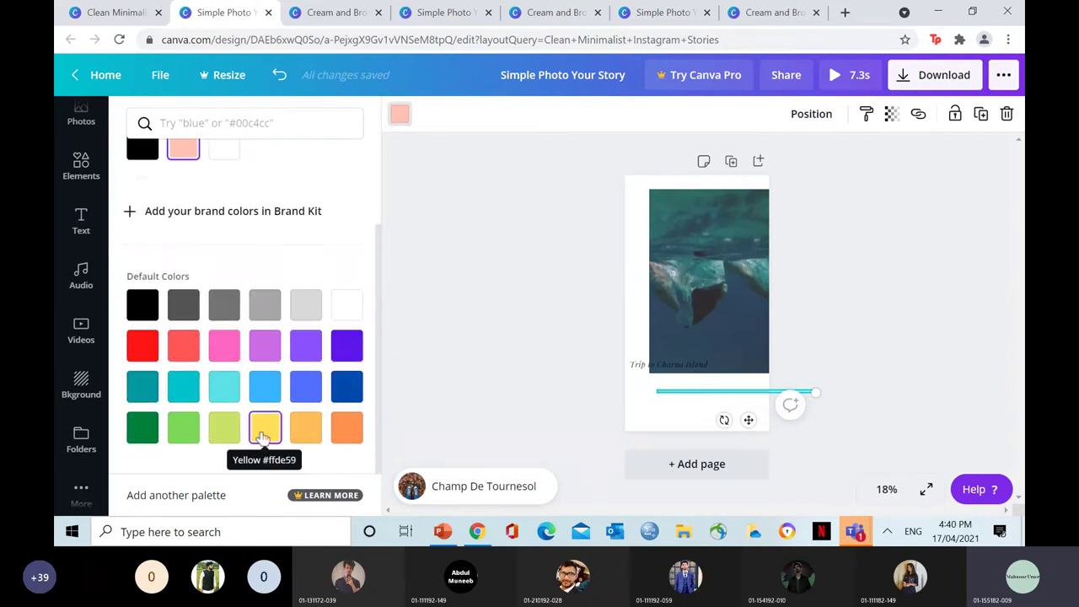
pyautogui.click(264, 434)
pyautogui.moveTo(660, 373); pyautogui.dragTo(729, 417)
pyautogui.click(570, 377)
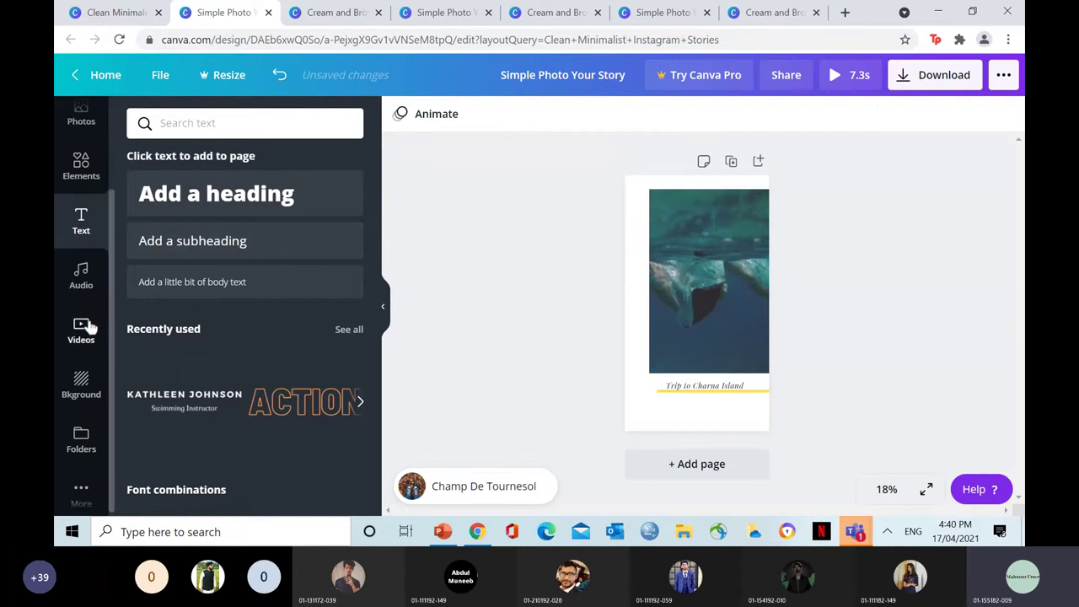
# Add a small photo-stack sticker from a 'travel' element search at the page's bottom left.
pyautogui.scroll(2, 84, 304)
pyautogui.click(84, 282)
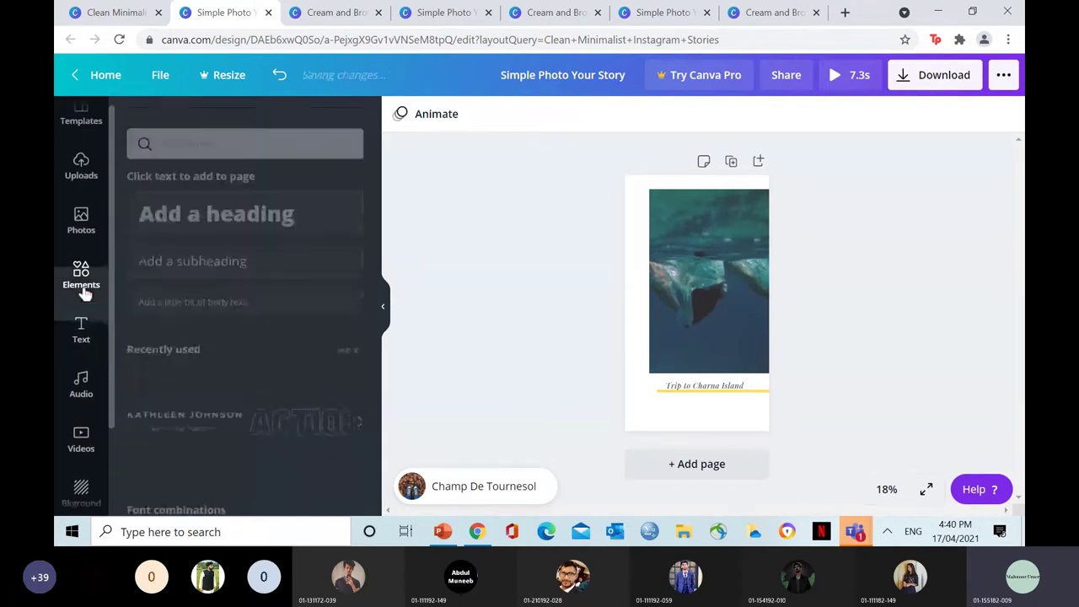
pyautogui.click(252, 128)
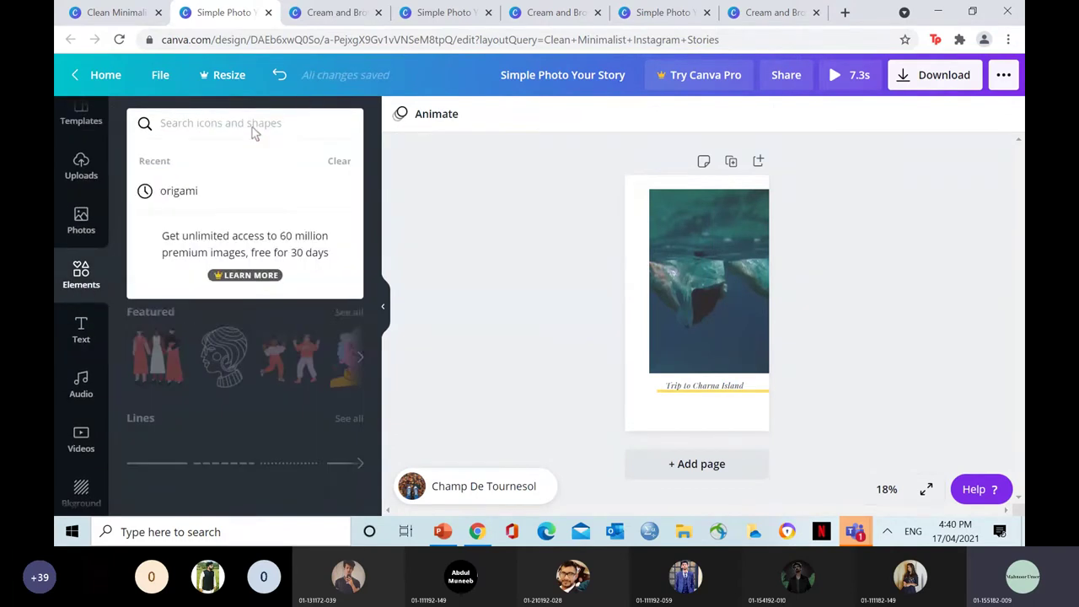
pyautogui.write('travel')
pyautogui.press('Return')
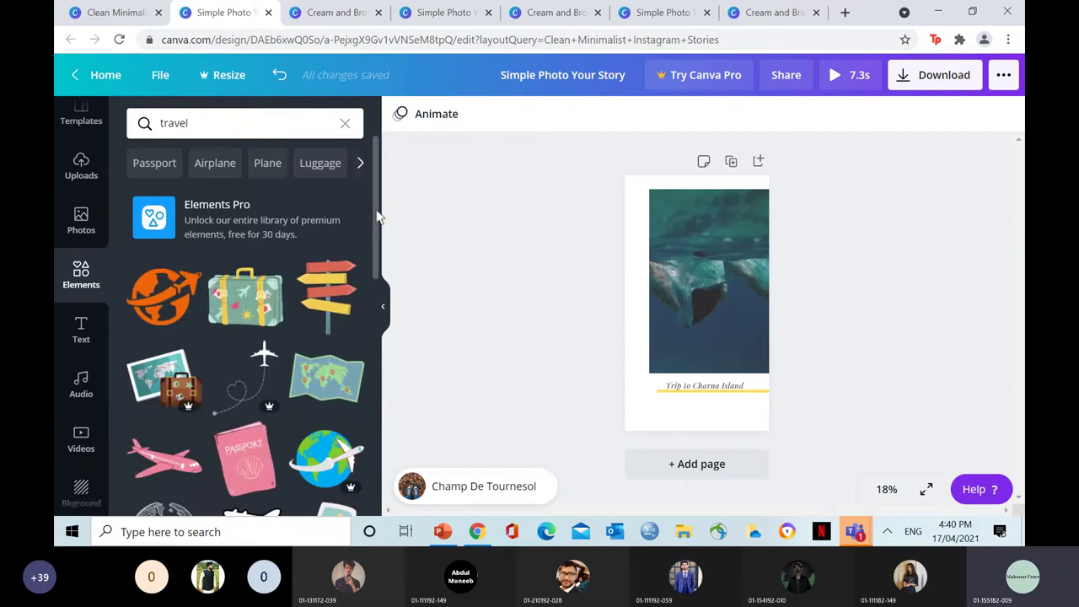
pyautogui.moveTo(378, 218); pyautogui.dragTo(666, 364)
pyautogui.moveTo(682, 313); pyautogui.dragTo(652, 415)
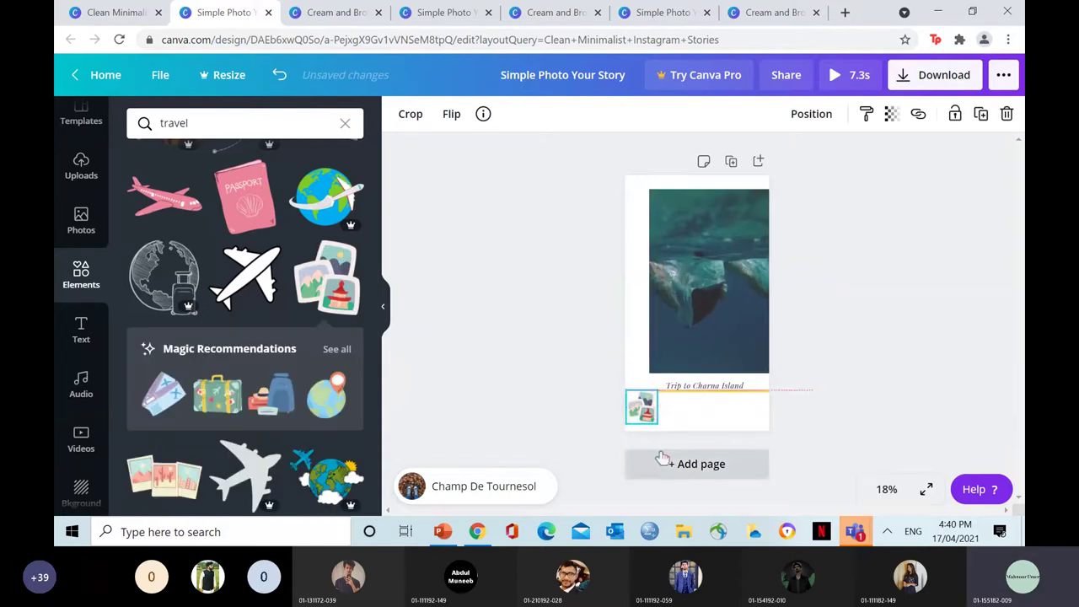
pyautogui.moveTo(662, 459); pyautogui.dragTo(662, 459)
pyautogui.click(535, 409)
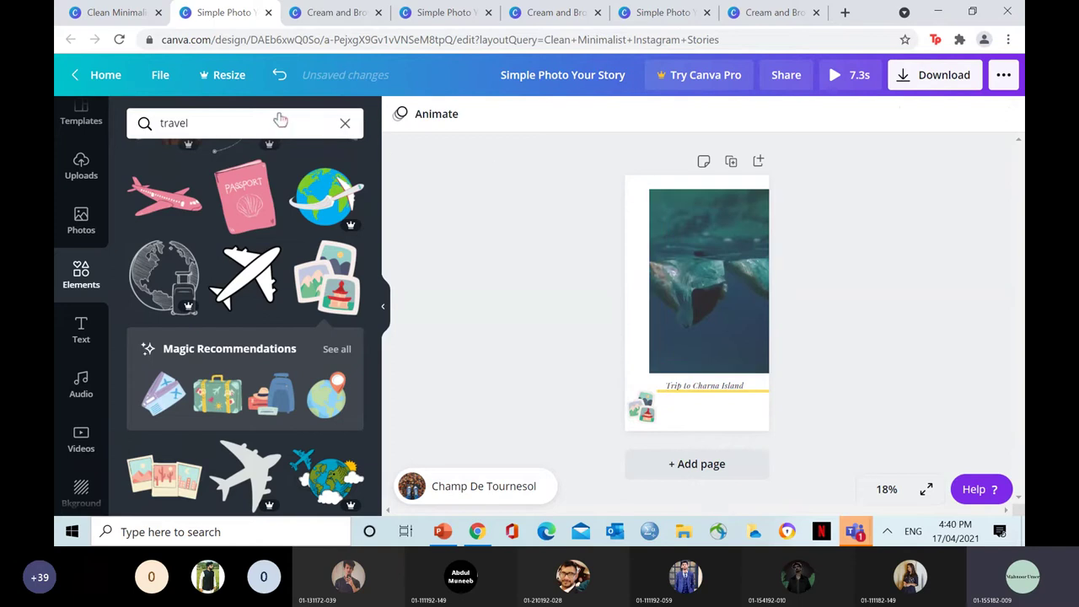
# Add a small snorkel mask sticker from a 'snorkling' search at the bottom right.
pyautogui.click(345, 123)
pyautogui.write('snorkling')
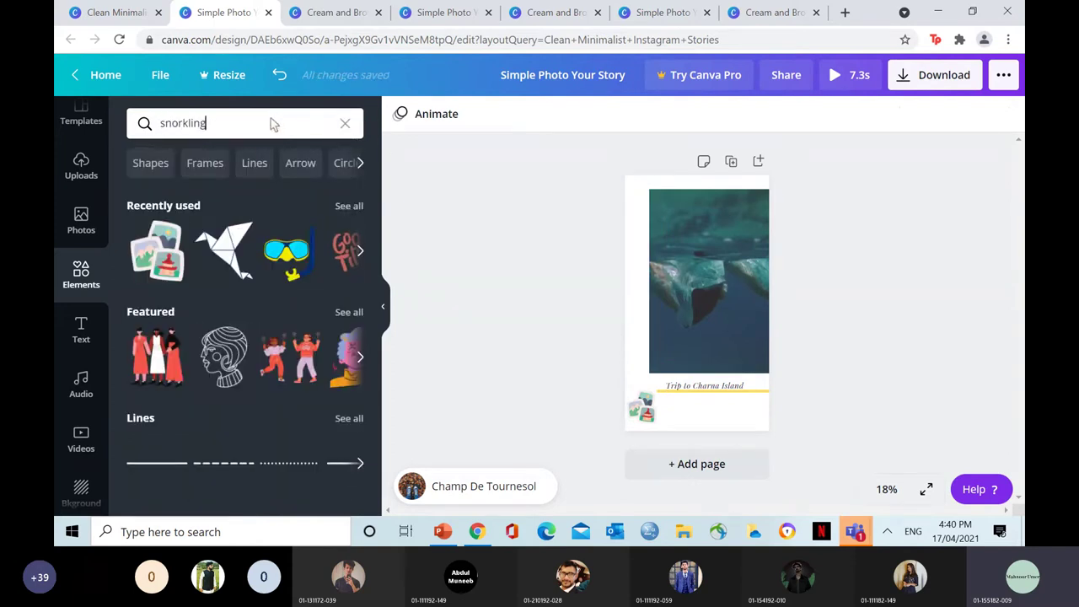
pyautogui.press('Return')
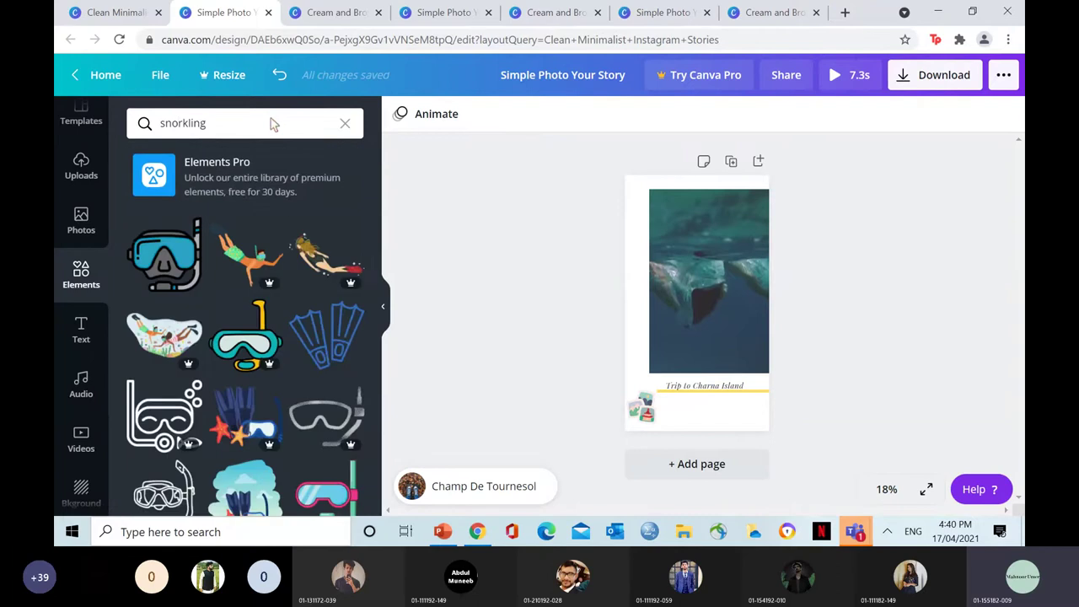
pyautogui.moveTo(377, 201); pyautogui.dragTo(717, 339)
pyautogui.moveTo(739, 408)
pyautogui.mouseDown()
pyautogui.moveTo(669, 322)
pyautogui.moveTo(742, 417)
pyautogui.moveTo(755, 413)
pyautogui.moveTo(725, 386)
pyautogui.moveTo(743, 413)
pyautogui.moveTo(712, 347)
pyautogui.moveTo(716, 367)
pyautogui.moveTo(697, 346)
pyautogui.moveTo(742, 407)
pyautogui.mouseUp()
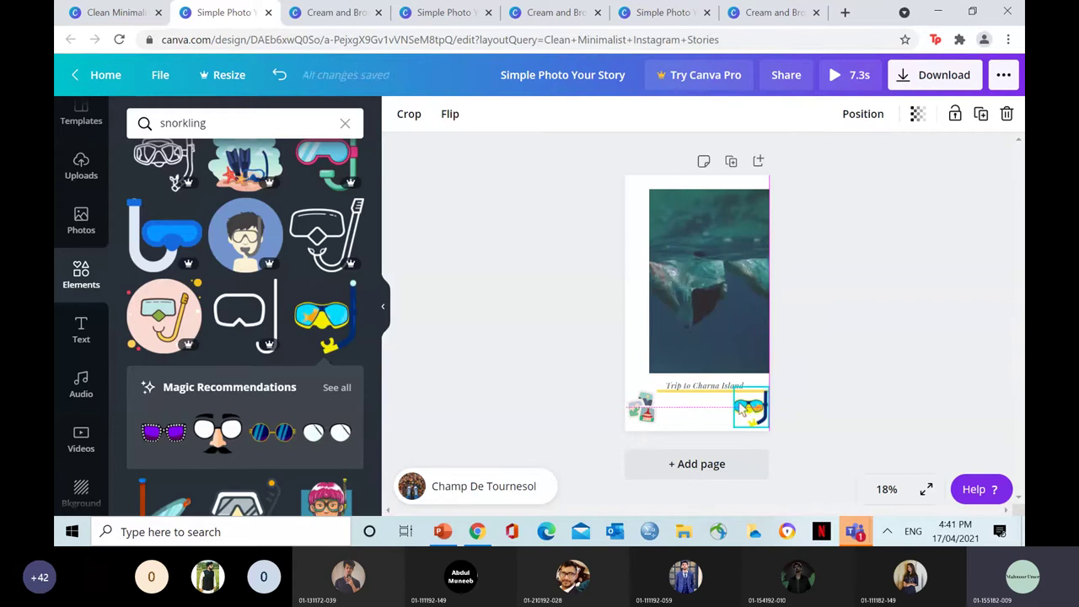
pyautogui.click(833, 425)
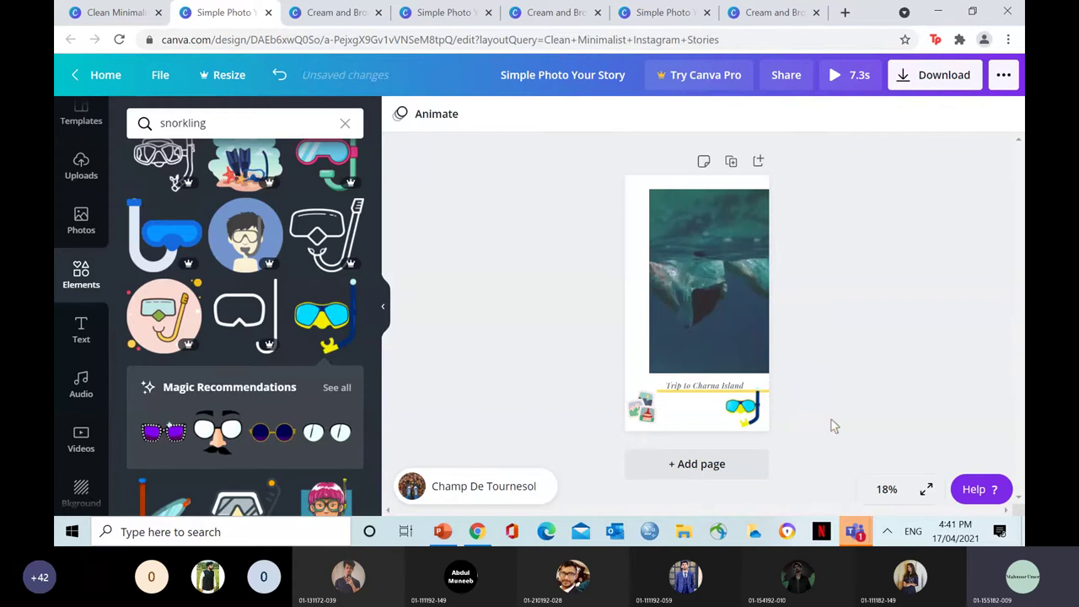
pyautogui.click(752, 411)
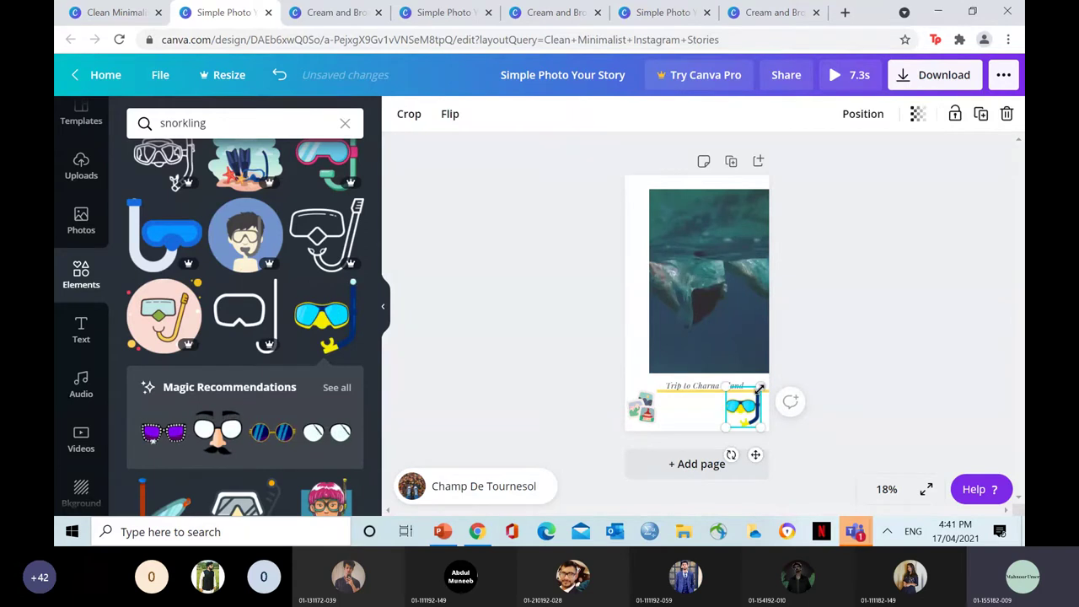
pyautogui.moveTo(758, 390); pyautogui.dragTo(755, 396)
pyautogui.click(810, 336)
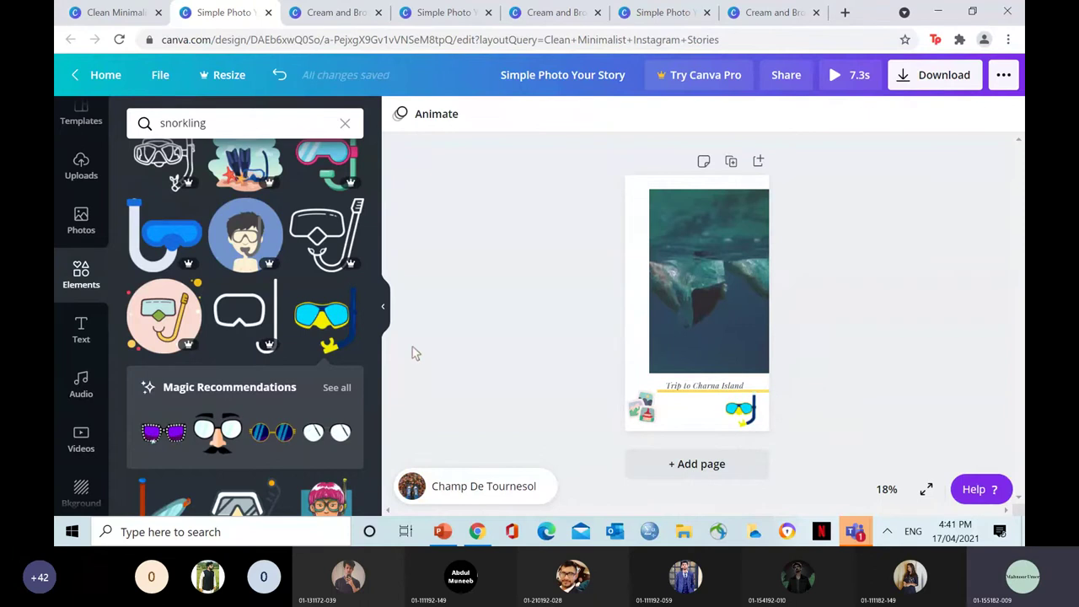
# Preview the Scouting and Club tracks in the music library and add Club to the design.
pyautogui.scroll(-3, 113, 354)
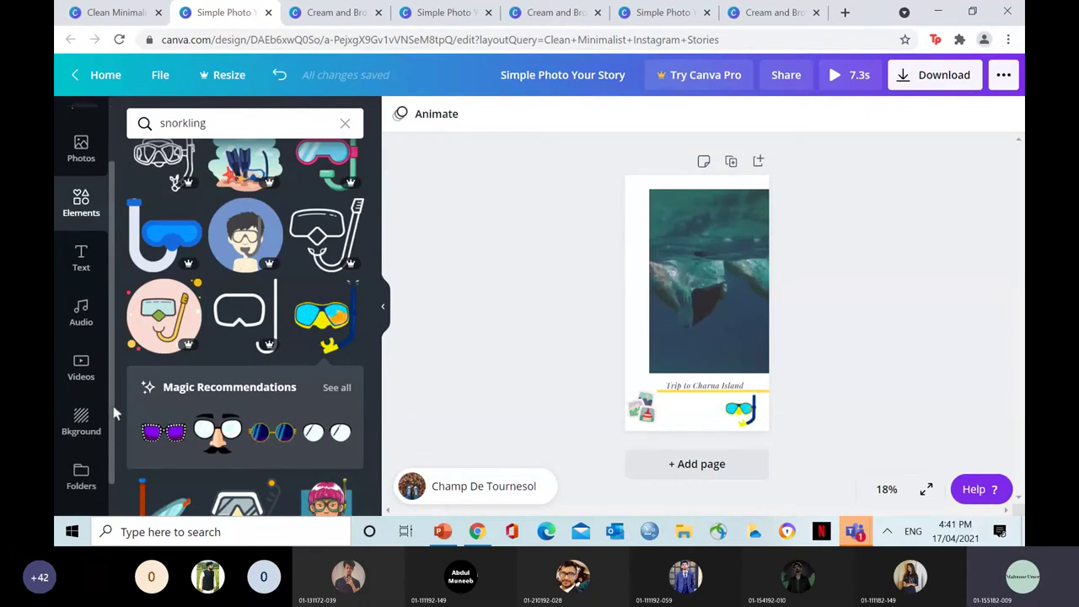
pyautogui.click(80, 274)
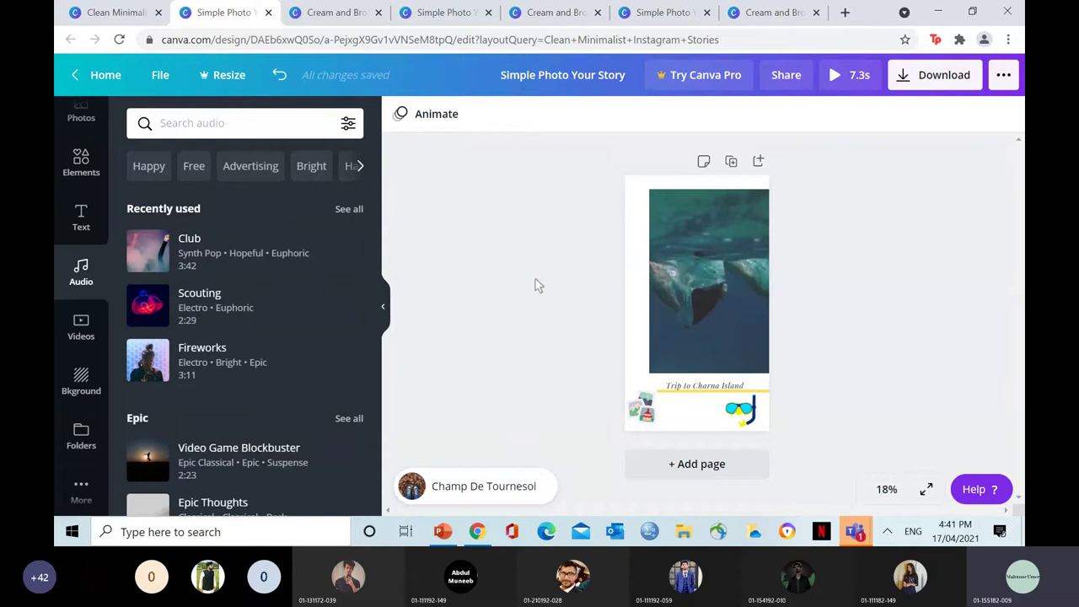
pyautogui.click(147, 307)
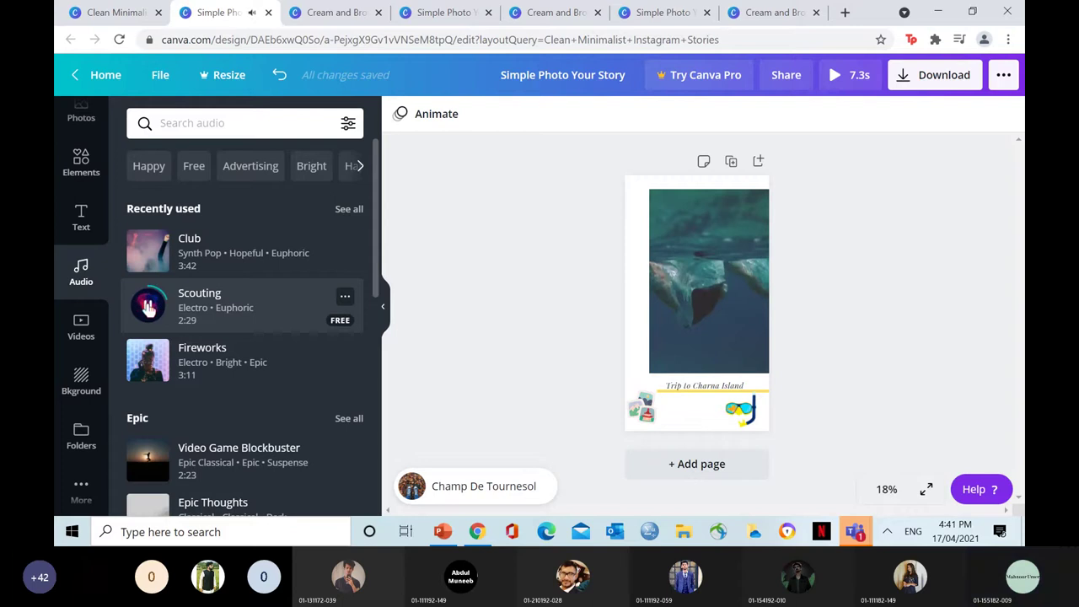
pyautogui.click(145, 361)
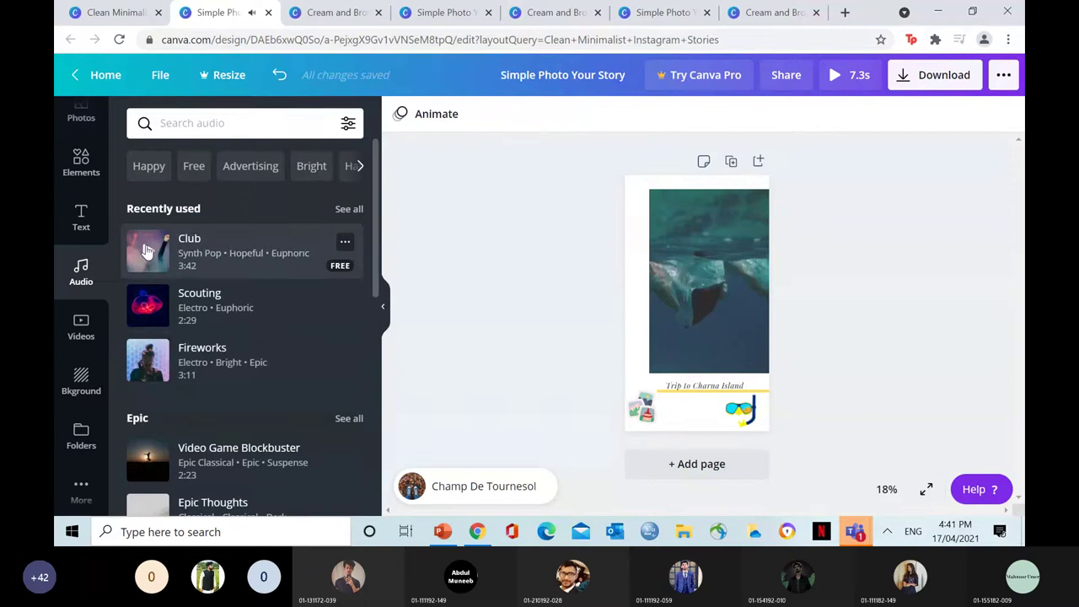
pyautogui.click(148, 251)
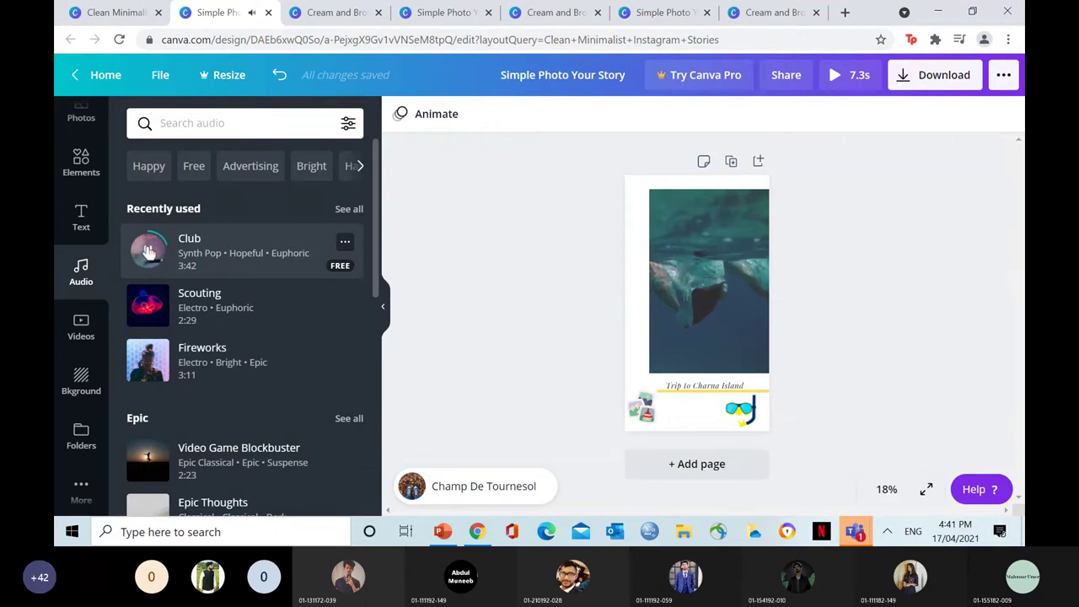
pyautogui.click(149, 250)
pyautogui.click(268, 254)
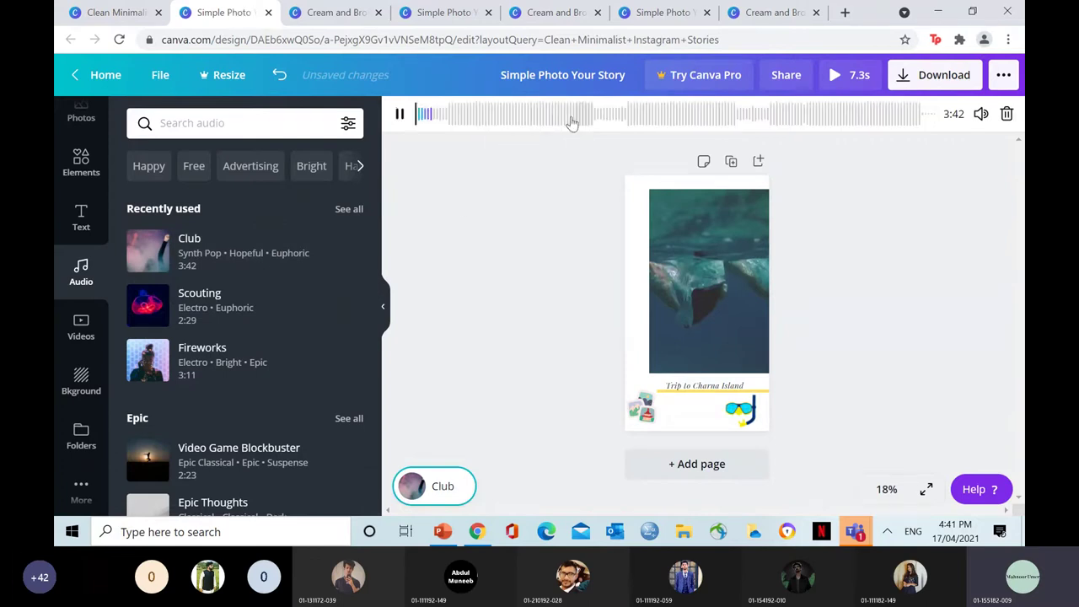
# Make the Club track start at about 1:38.9 and lower its volume.
pyautogui.moveTo(423, 116); pyautogui.dragTo(709, 116)
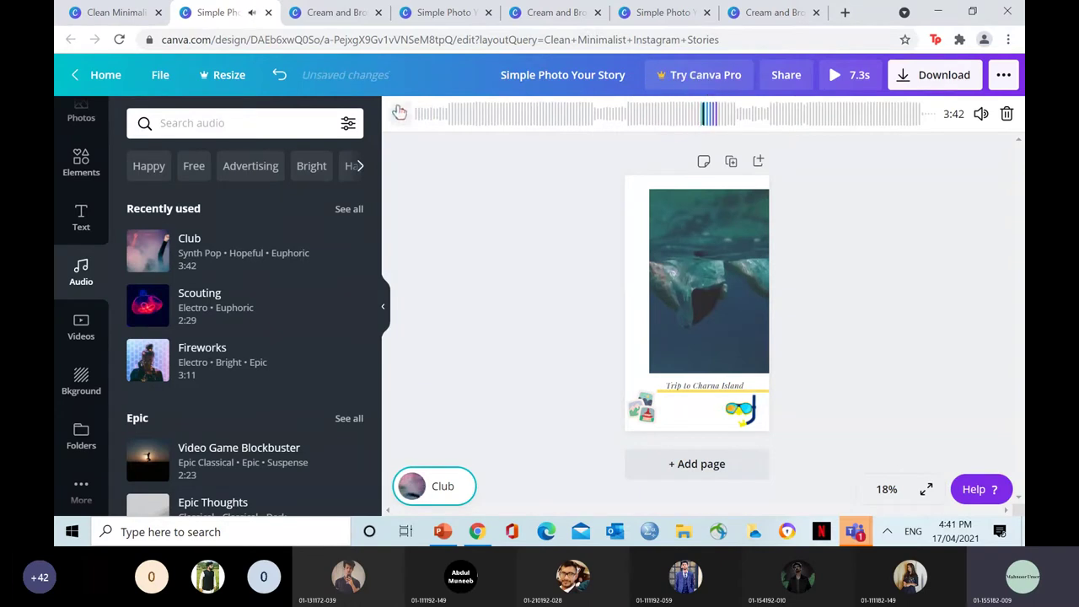
pyautogui.click(981, 114)
pyautogui.moveTo(934, 153); pyautogui.dragTo(788, 153)
pyautogui.click(841, 249)
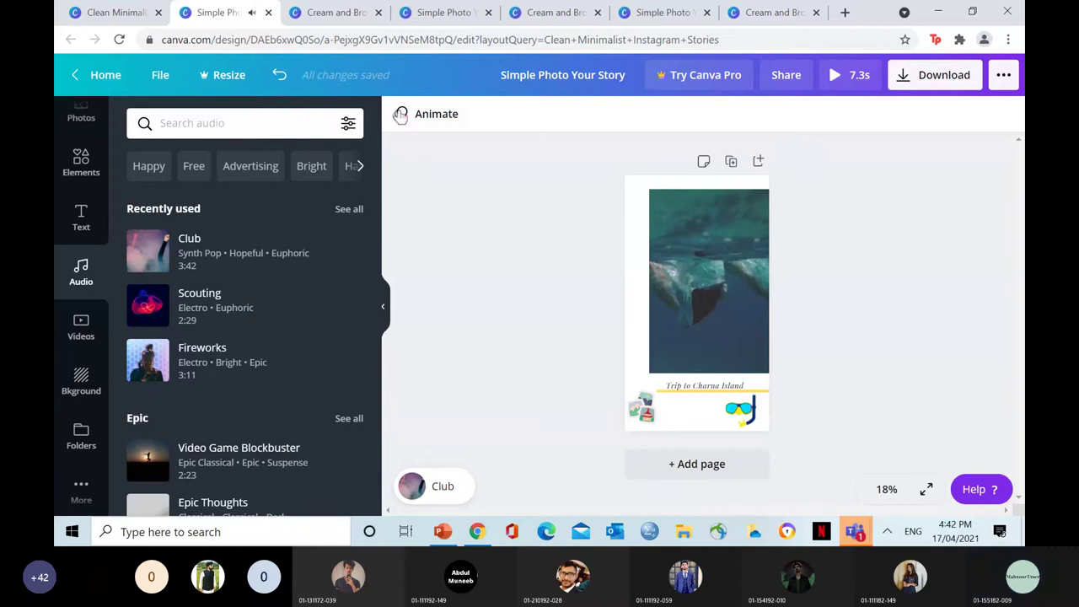
pyautogui.click(205, 254)
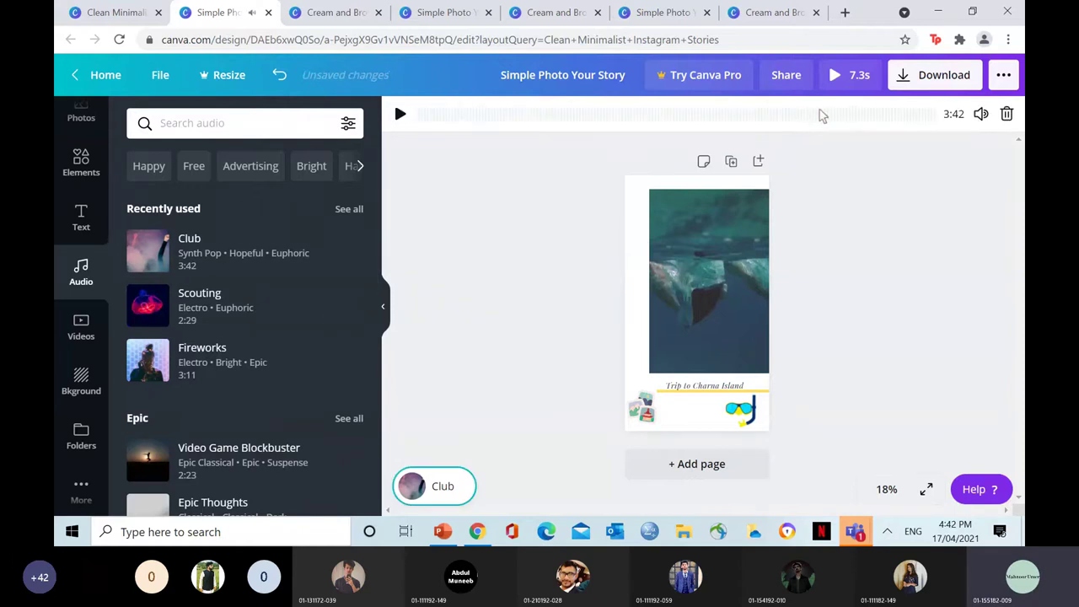
# Play the Club soundtrack, set its volume to 10, replay from the start, then stop.
pyautogui.click(400, 114)
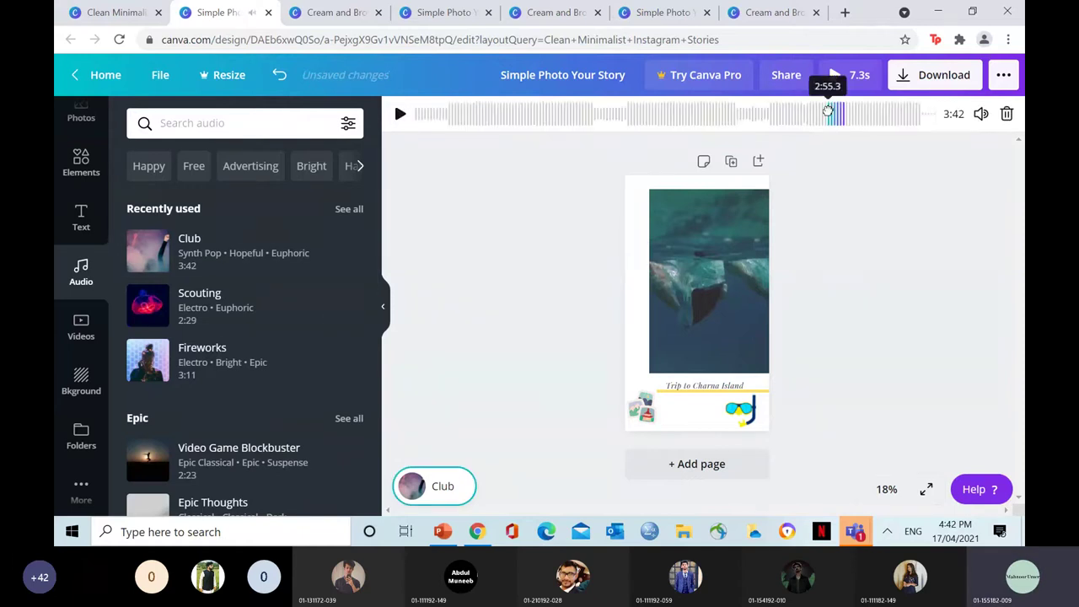
pyautogui.click(978, 115)
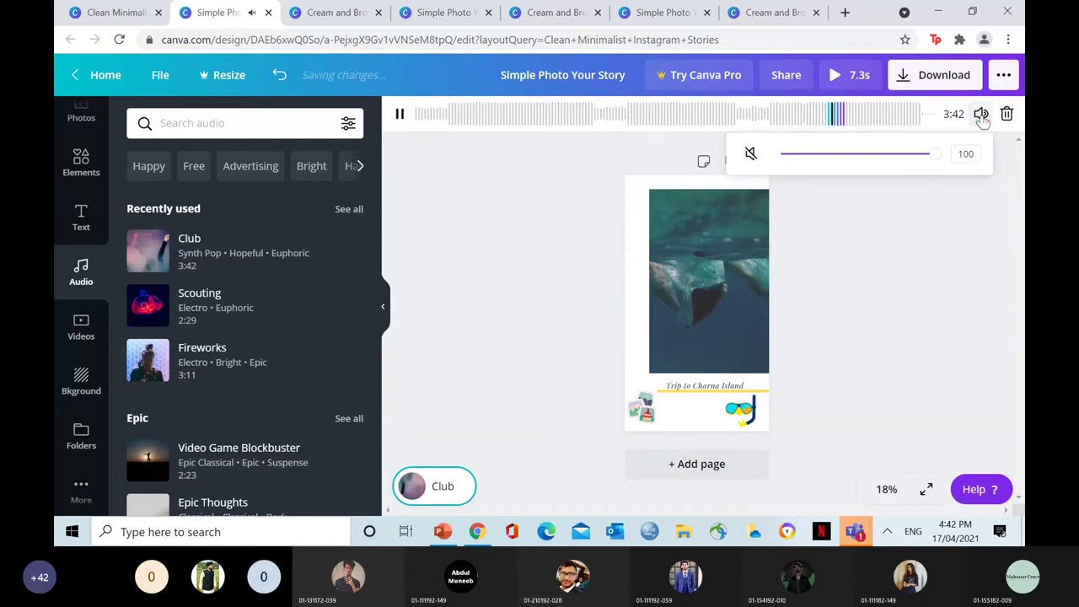
pyautogui.moveTo(927, 154); pyautogui.dragTo(798, 171)
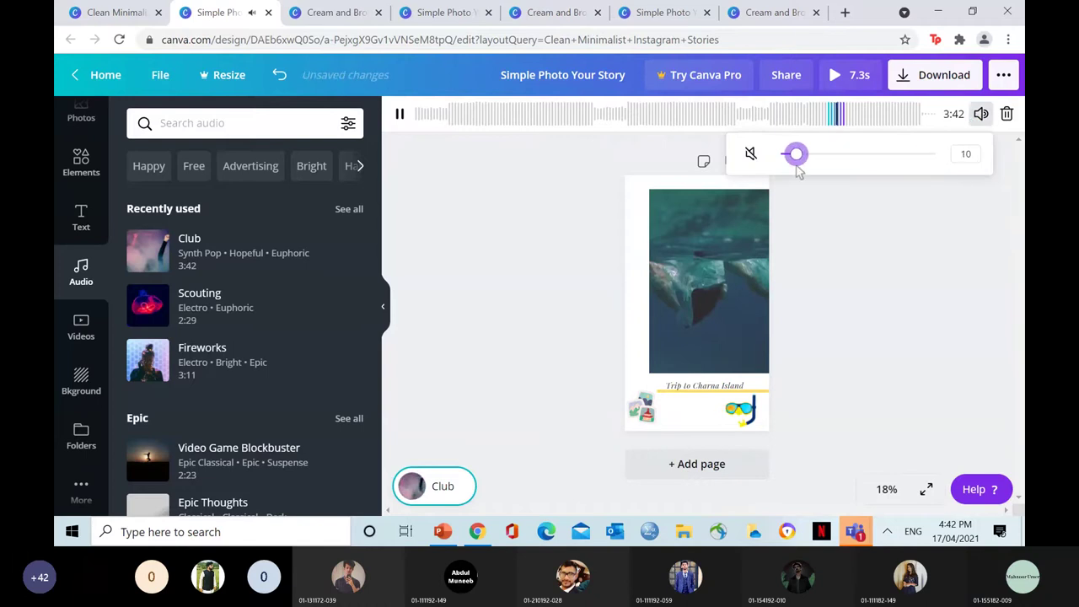
pyautogui.click(432, 113)
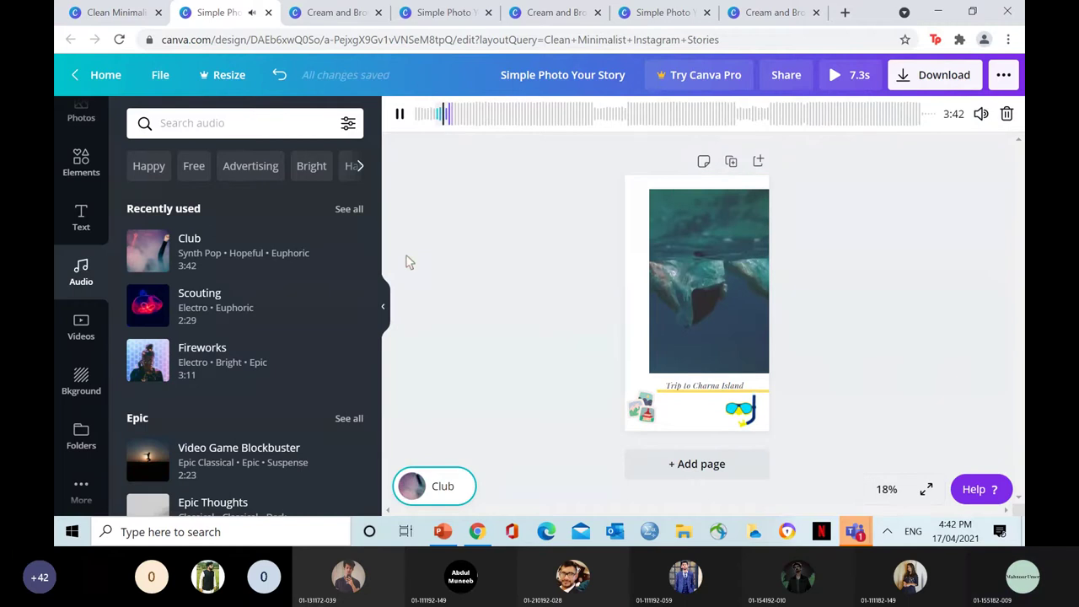
pyautogui.click(401, 115)
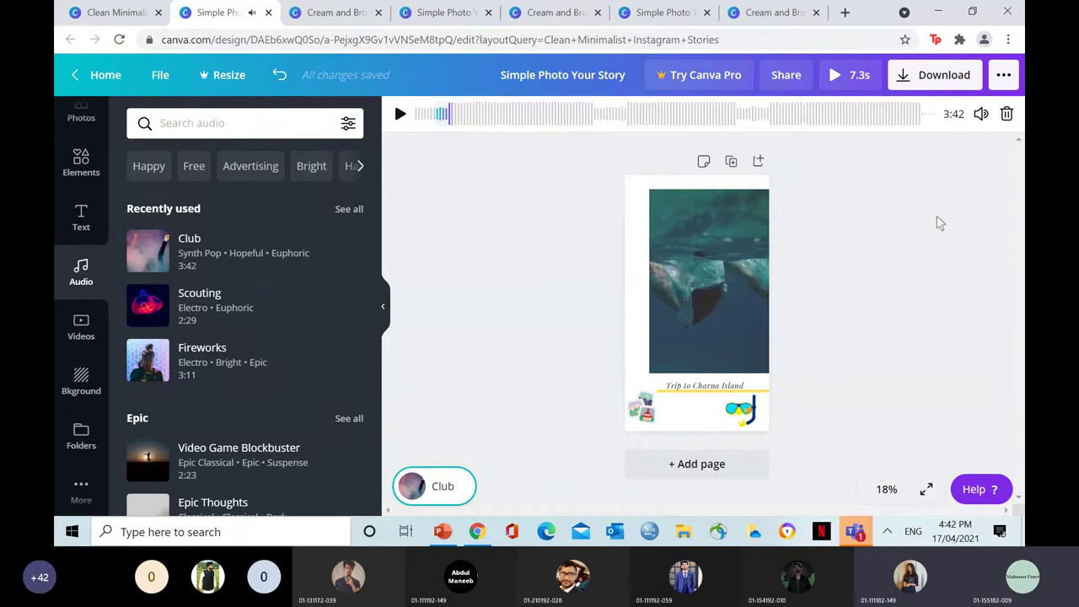
pyautogui.moveTo(855, 531)
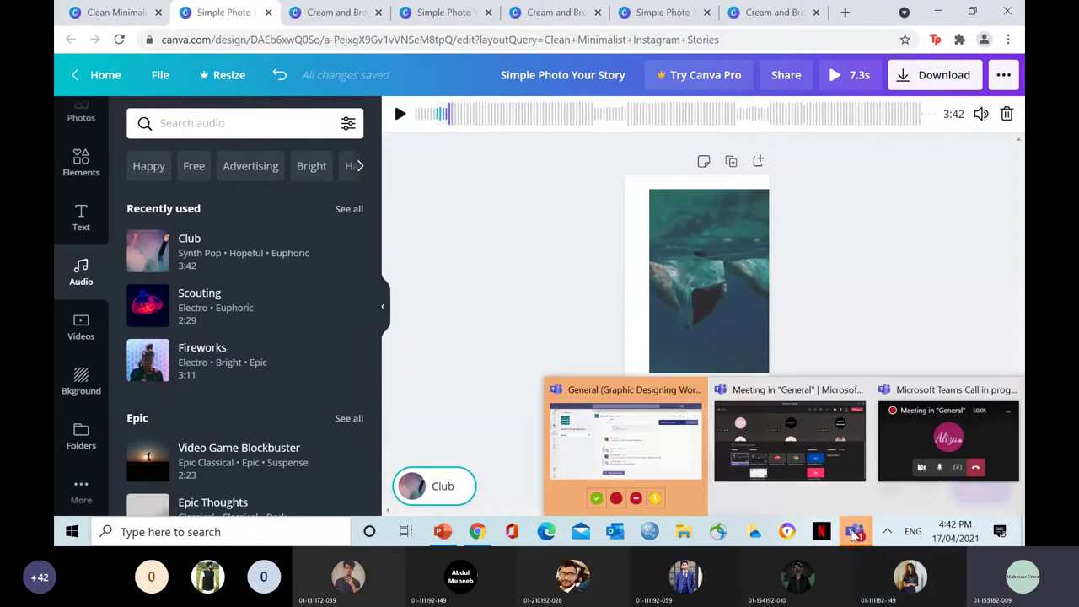
pyautogui.click(847, 464)
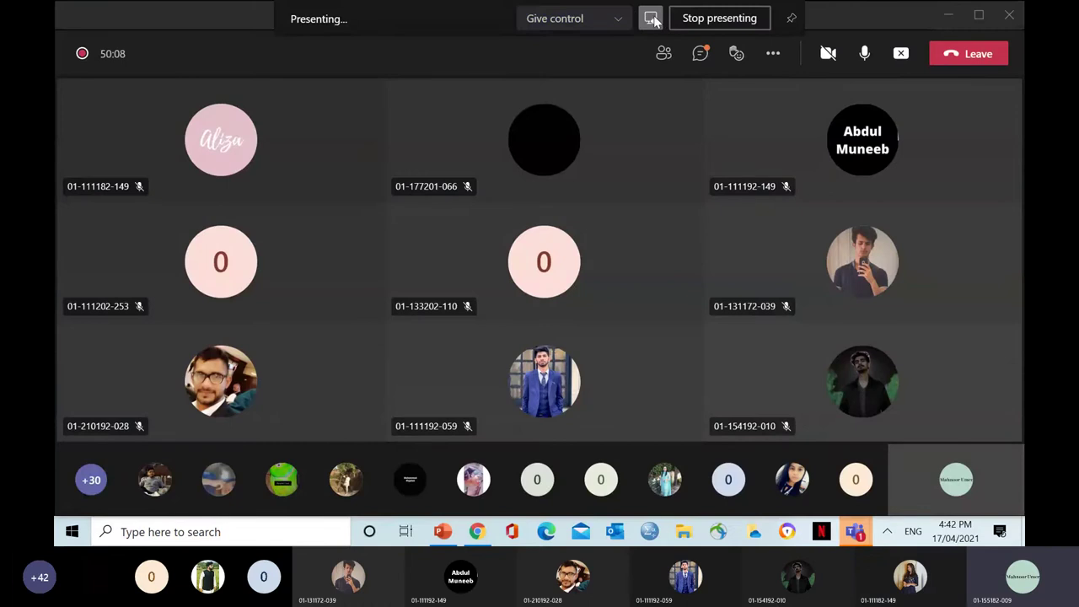
pyautogui.click(949, 16)
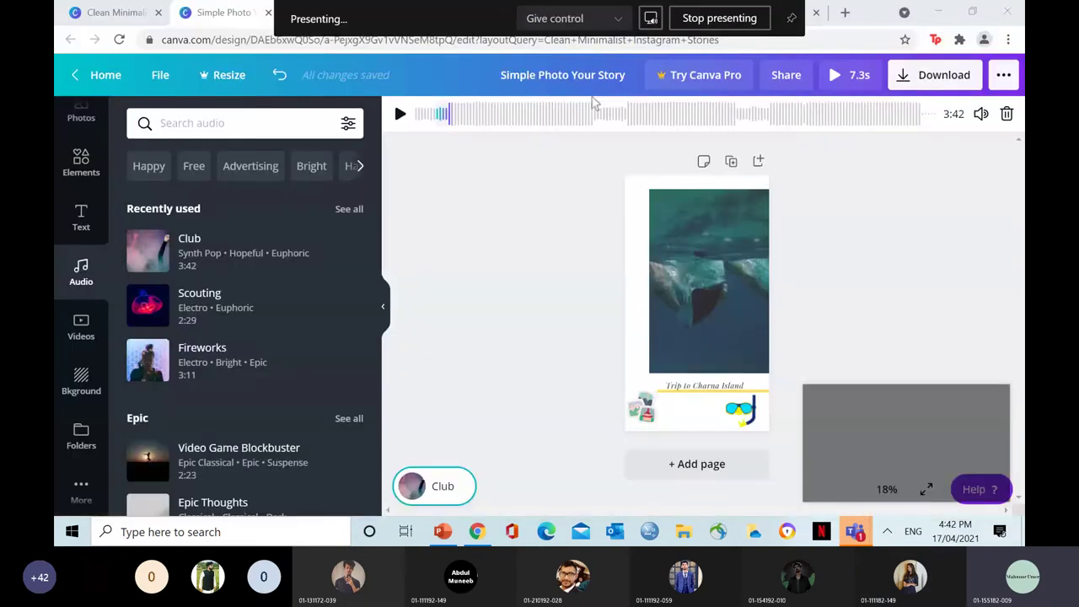
pyautogui.click(400, 115)
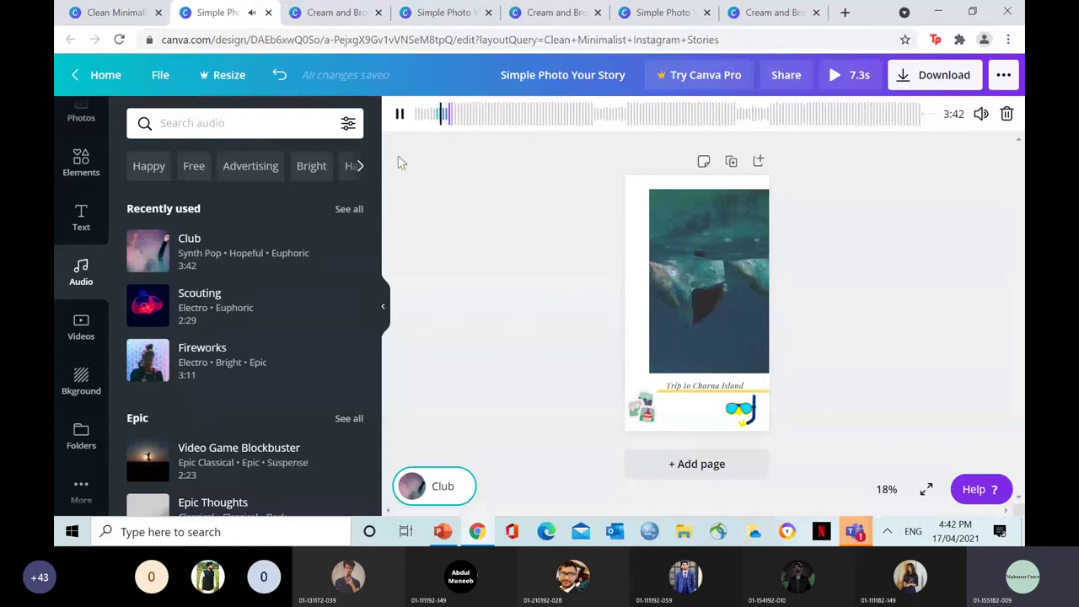
pyautogui.click(147, 361)
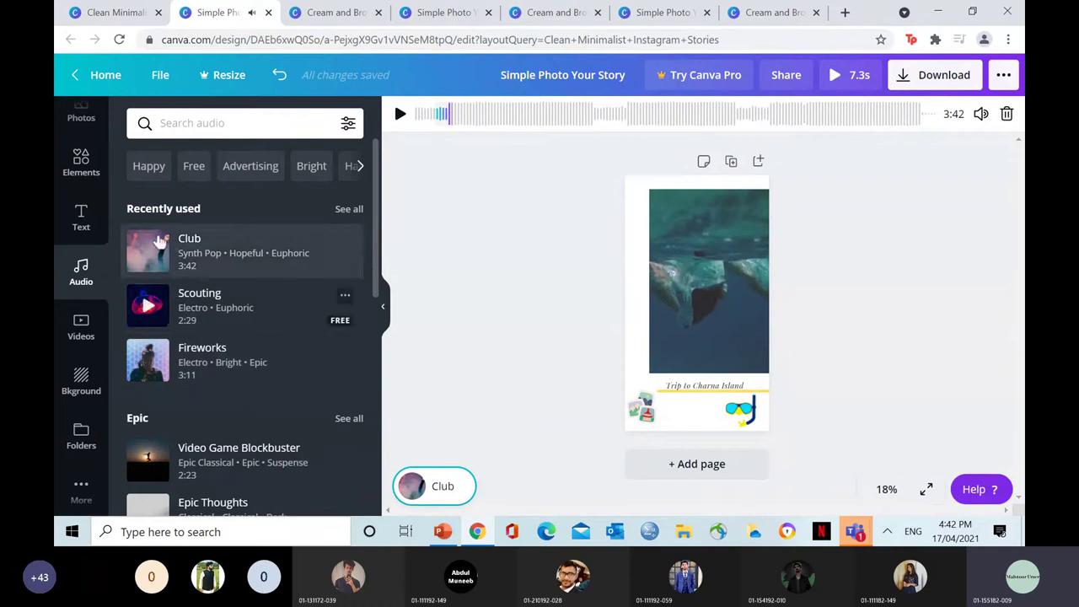
# Re-audition the Fireworks track and set the music volume to 10.
pyautogui.click(147, 360)
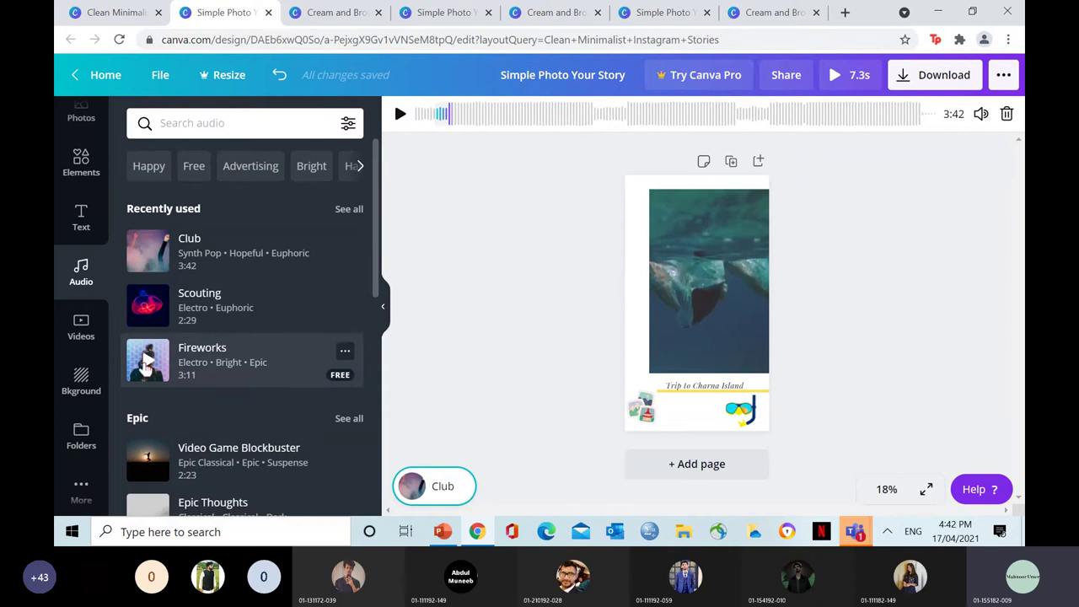
pyautogui.click(148, 361)
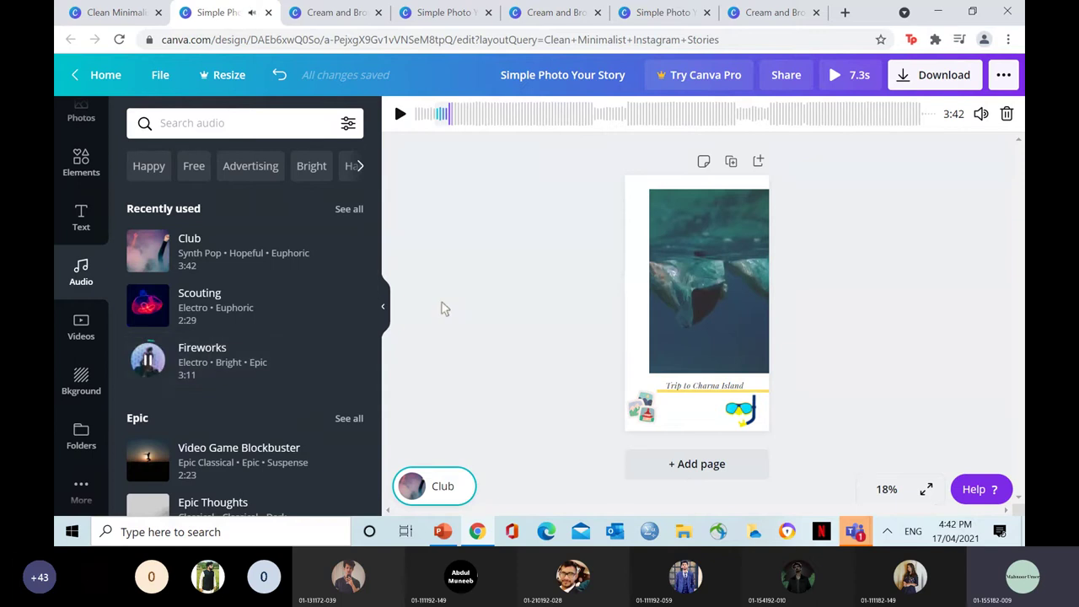
pyautogui.click(980, 113)
pyautogui.moveTo(874, 153); pyautogui.dragTo(796, 154)
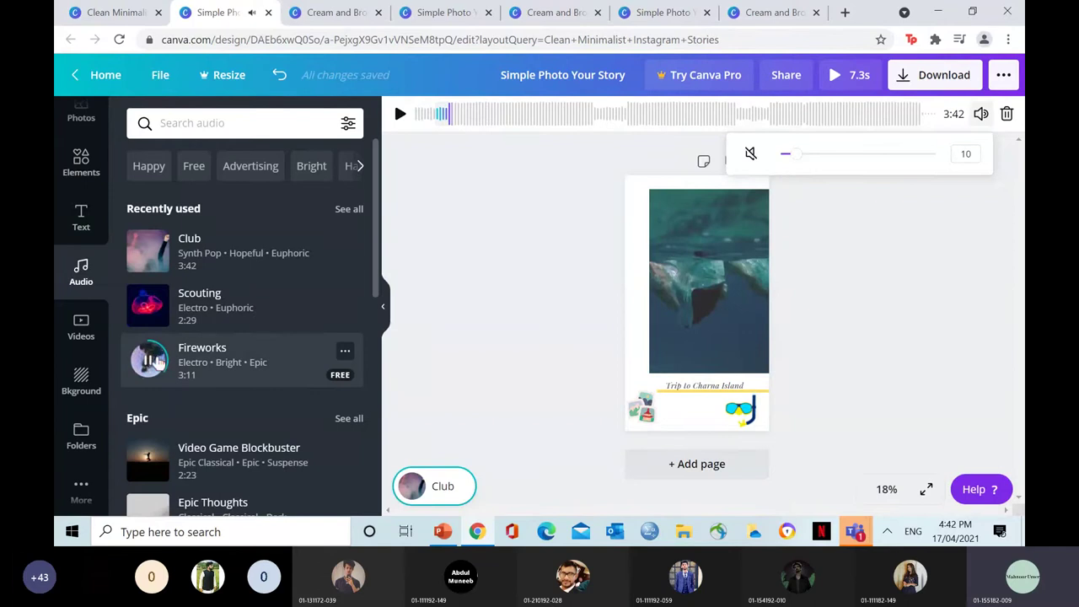
pyautogui.click(147, 360)
# Preview Scouting and Club, then make the Club soundtrack start 13.8 seconds in.
pyautogui.click(147, 312)
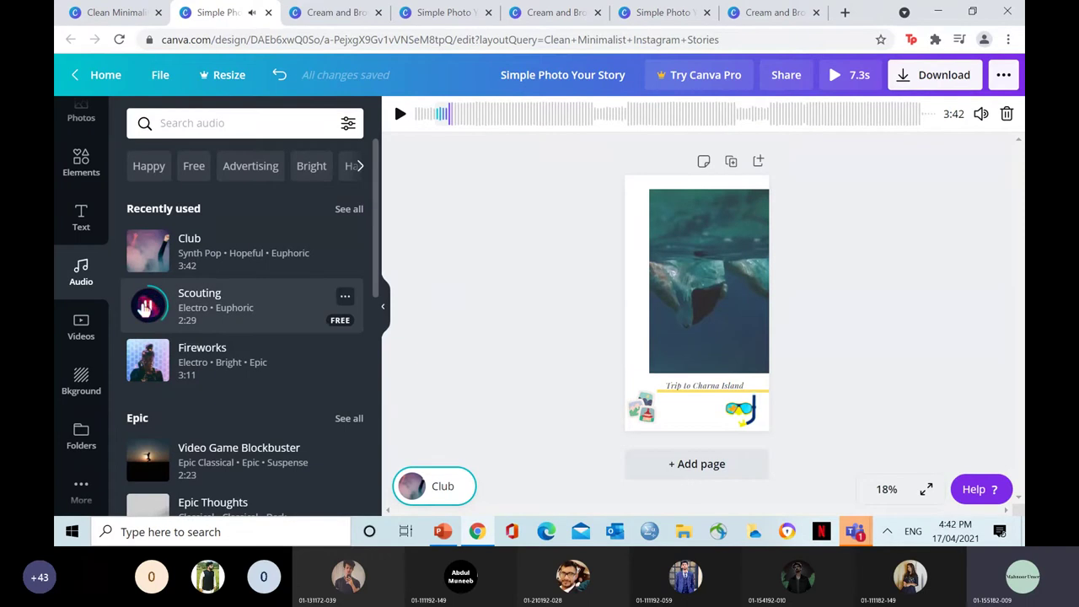
pyautogui.click(145, 308)
pyautogui.click(147, 253)
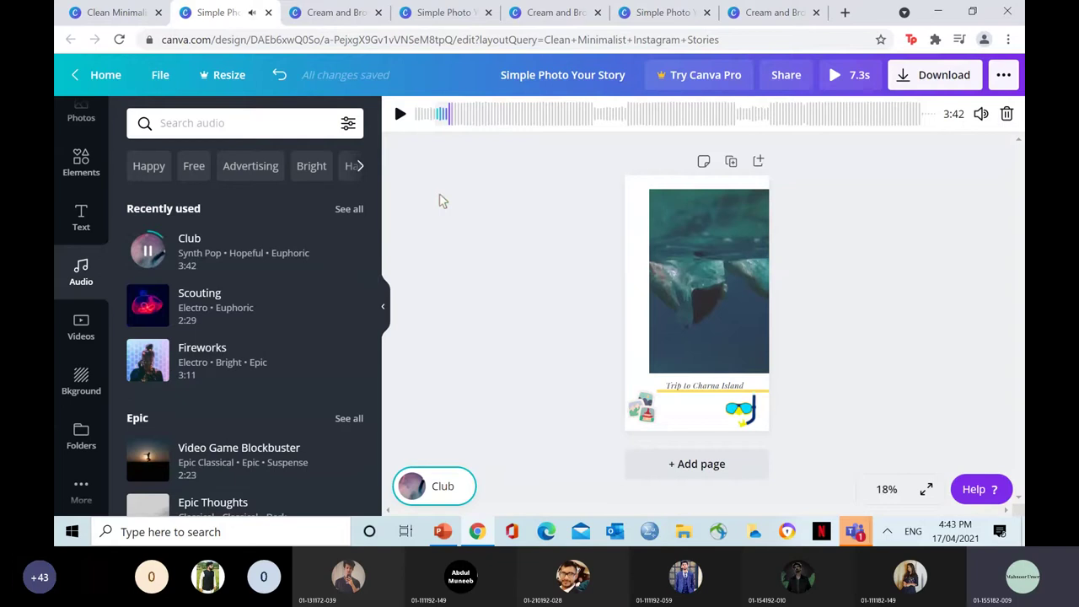
pyautogui.click(150, 253)
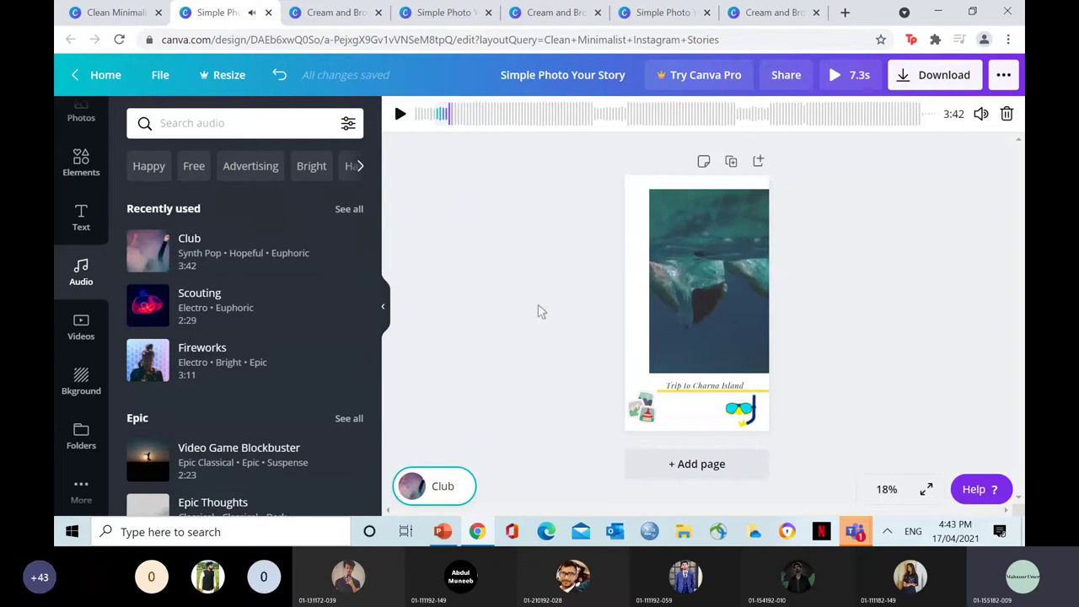
pyautogui.moveTo(447, 113); pyautogui.dragTo(460, 147)
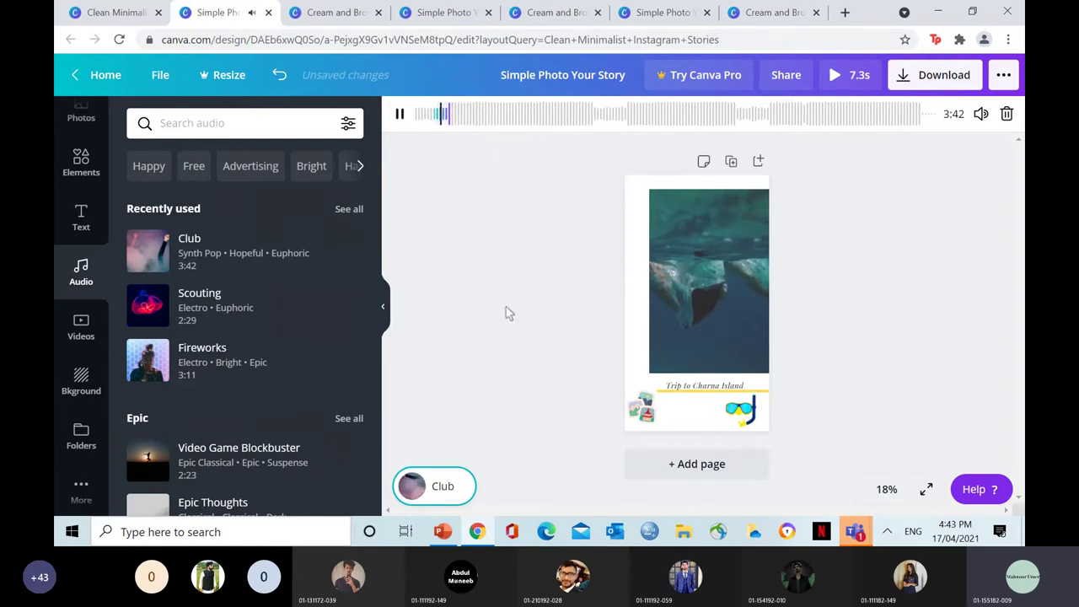
pyautogui.click(400, 113)
# Add a fun heading text style to the page and retype it as 'Travel'.
pyautogui.click(81, 221)
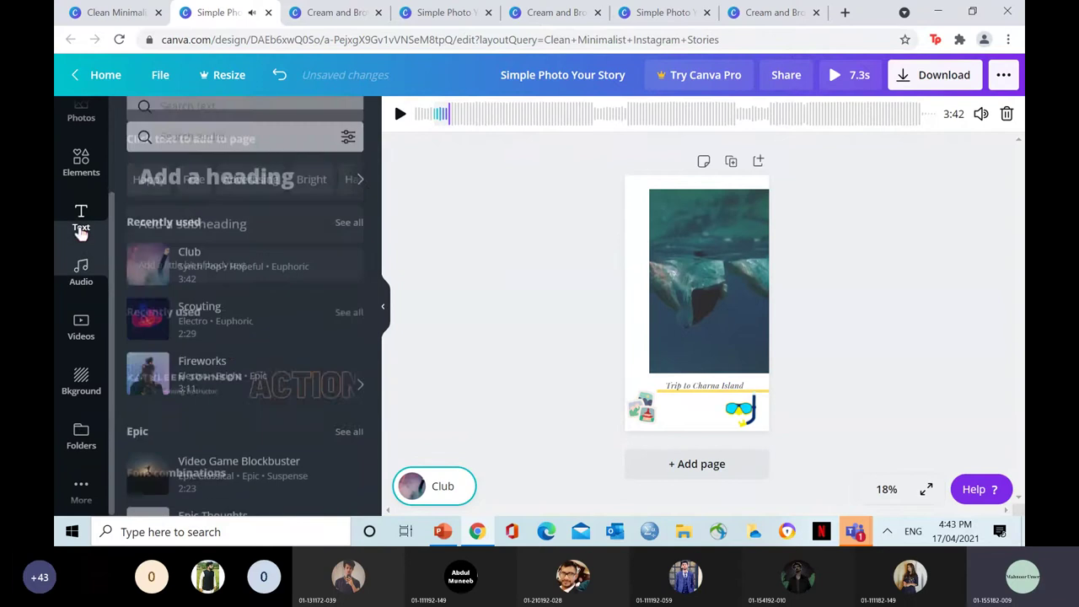
pyautogui.moveTo(373, 221); pyautogui.dragTo(377, 268)
pyautogui.scroll(-1, 376, 268)
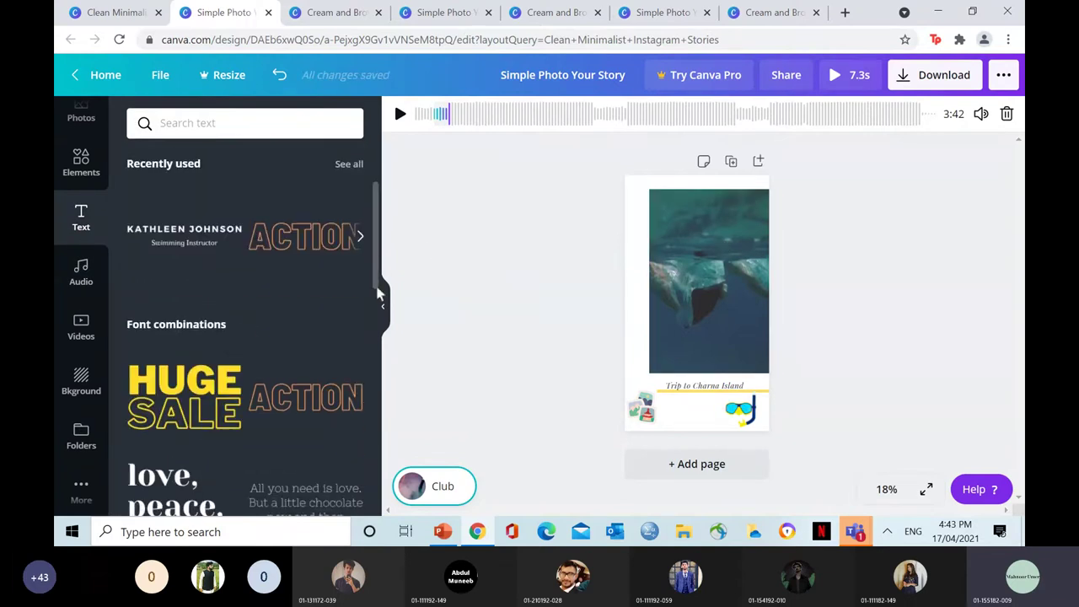
pyautogui.moveTo(379, 289); pyautogui.dragTo(381, 379)
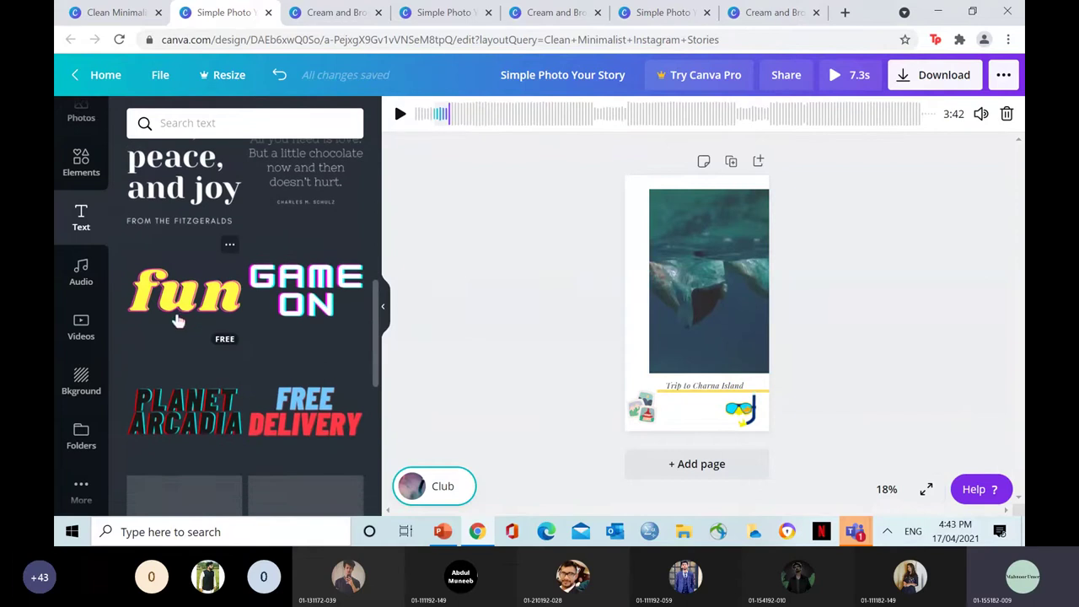
pyautogui.click(180, 310)
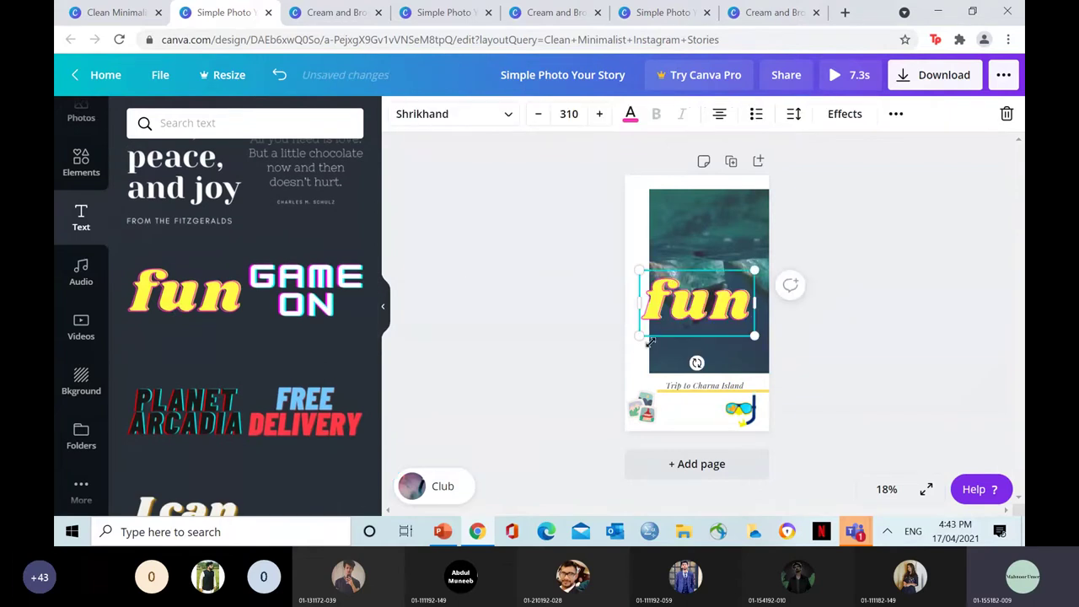
pyautogui.click(746, 314)
pyautogui.press('BackSpace')
pyautogui.press('BackSpace')
pyautogui.press('BackSpace')
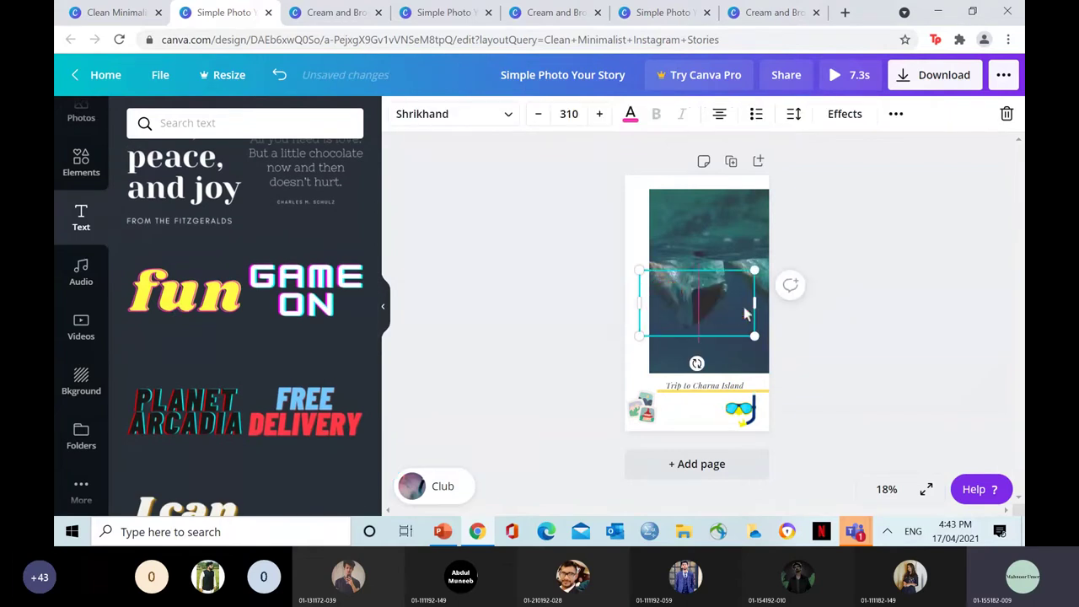
pyautogui.write('T')
pyautogui.press('capslock')
pyautogui.write('ravel')
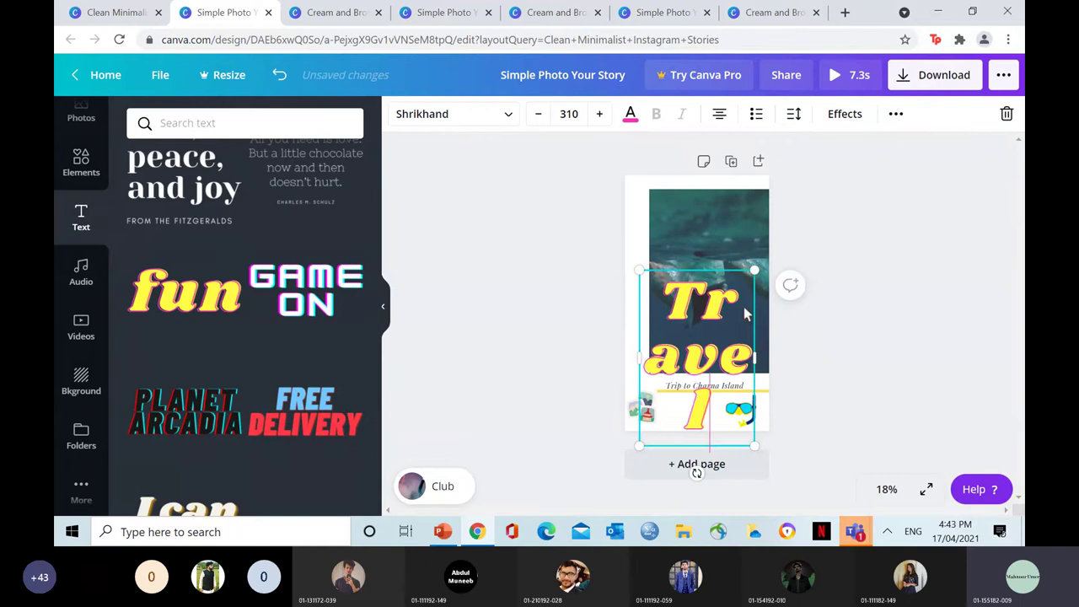
# Shrink the Travel heading to size 140 and widen it to fit one line.
pyautogui.moveTo(755, 446); pyautogui.dragTo(690, 349)
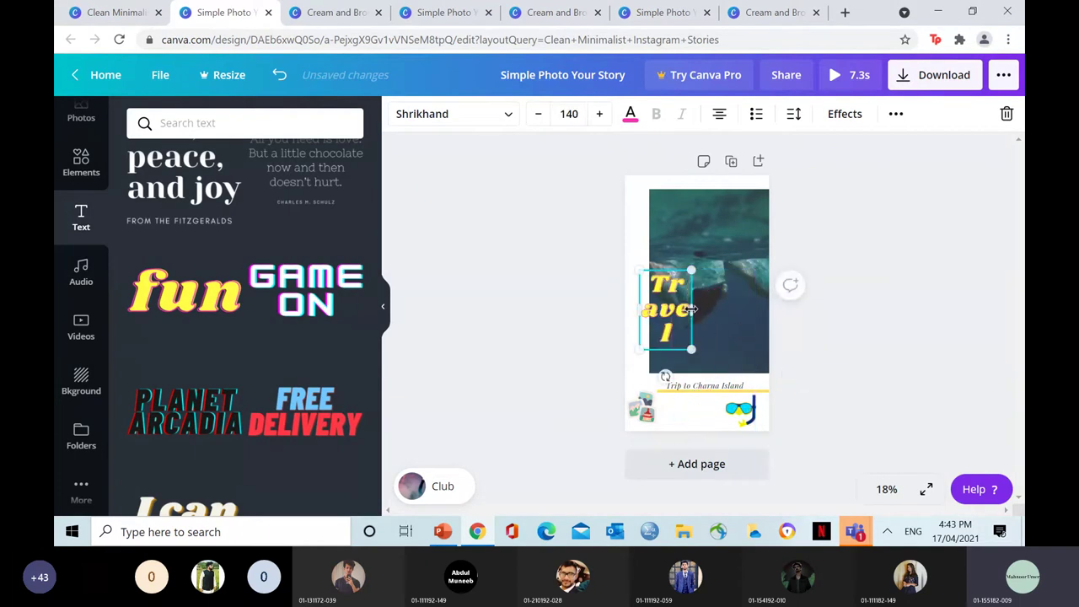
pyautogui.moveTo(690, 309); pyautogui.dragTo(723, 243)
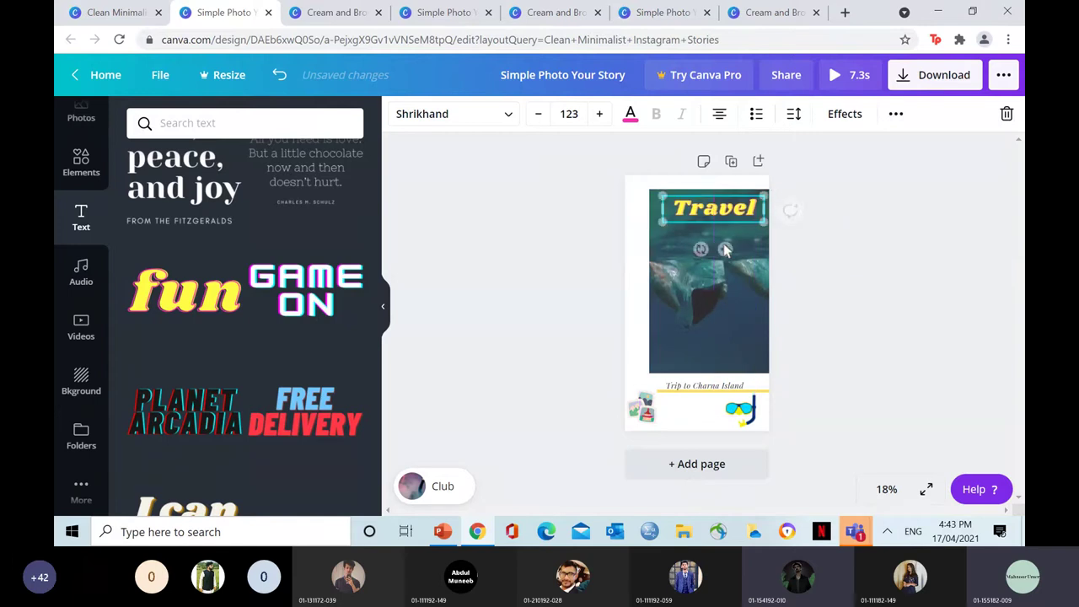
pyautogui.click(808, 317)
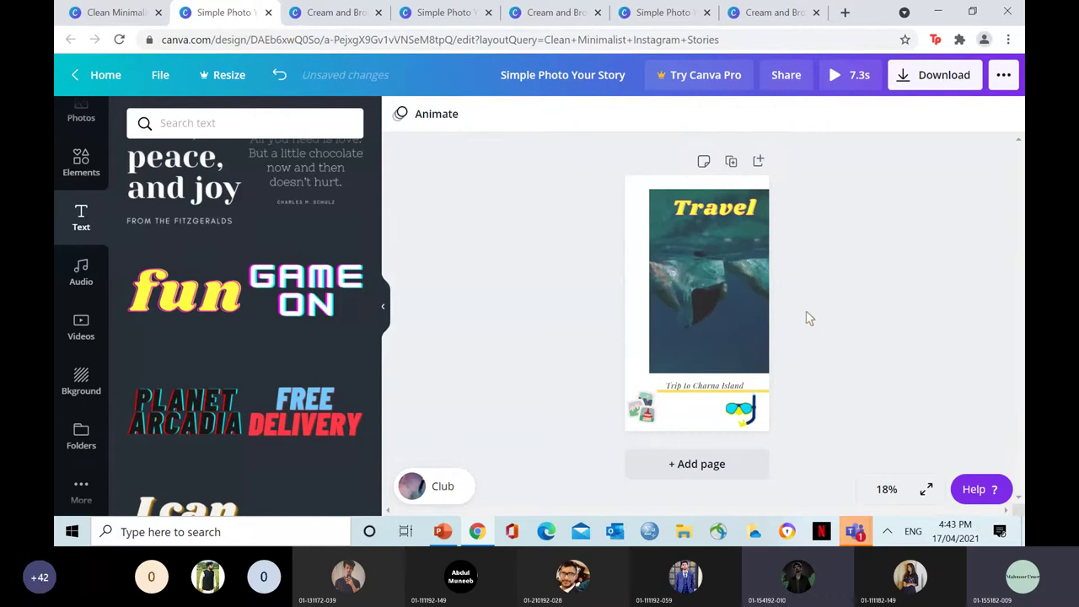
# Check the Teams meeting chat's music suggestions, which favour Scouting, then minimize the meeting.
pyautogui.moveTo(859, 530)
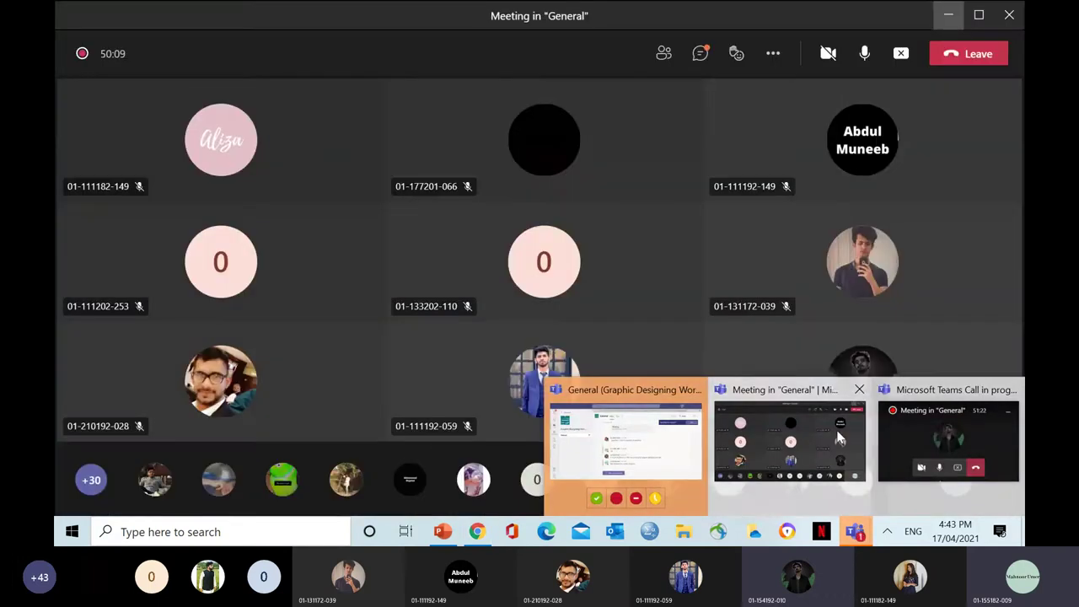
pyautogui.click(839, 439)
pyautogui.click(700, 54)
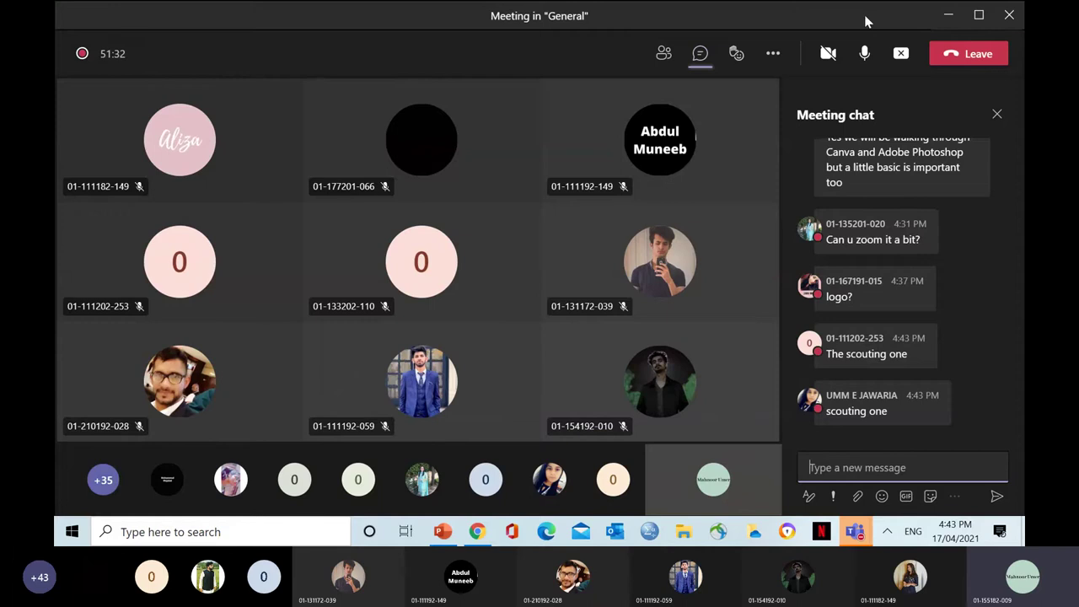
pyautogui.click(950, 17)
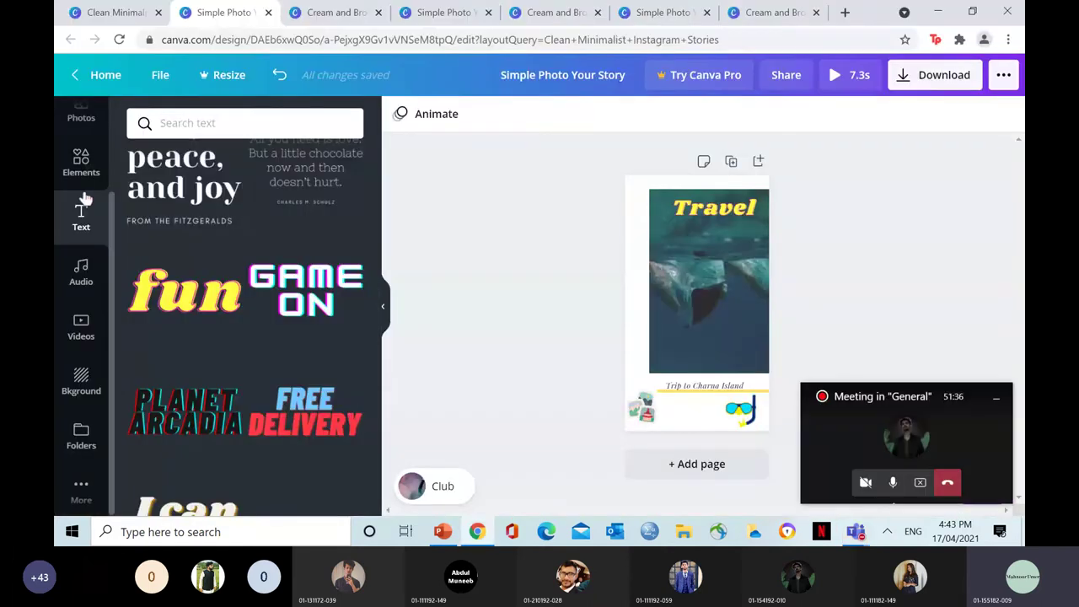
# Place a small Events Club logo from Uploads in the page's top-left corner.
pyautogui.scroll(3, 111, 242)
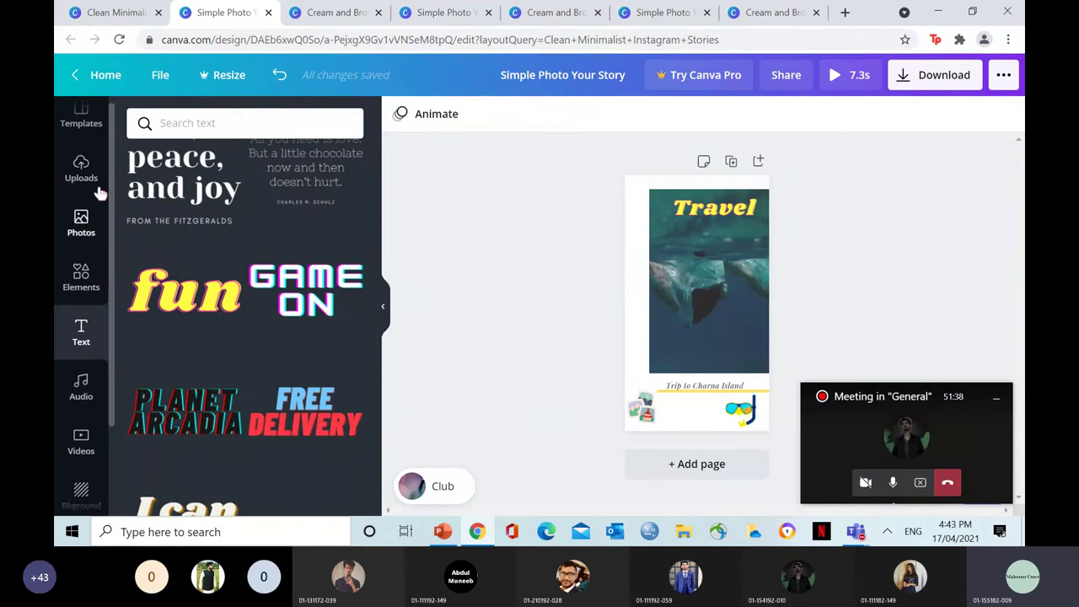
pyautogui.click(76, 187)
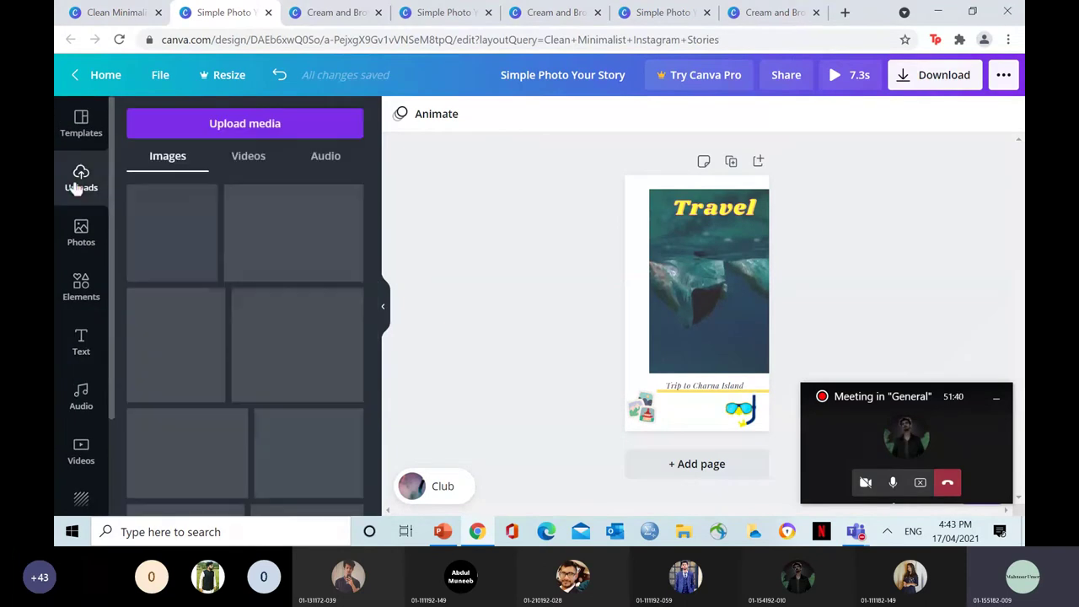
pyautogui.moveTo(182, 316); pyautogui.dragTo(640, 293)
pyautogui.moveTo(694, 352); pyautogui.dragTo(641, 300)
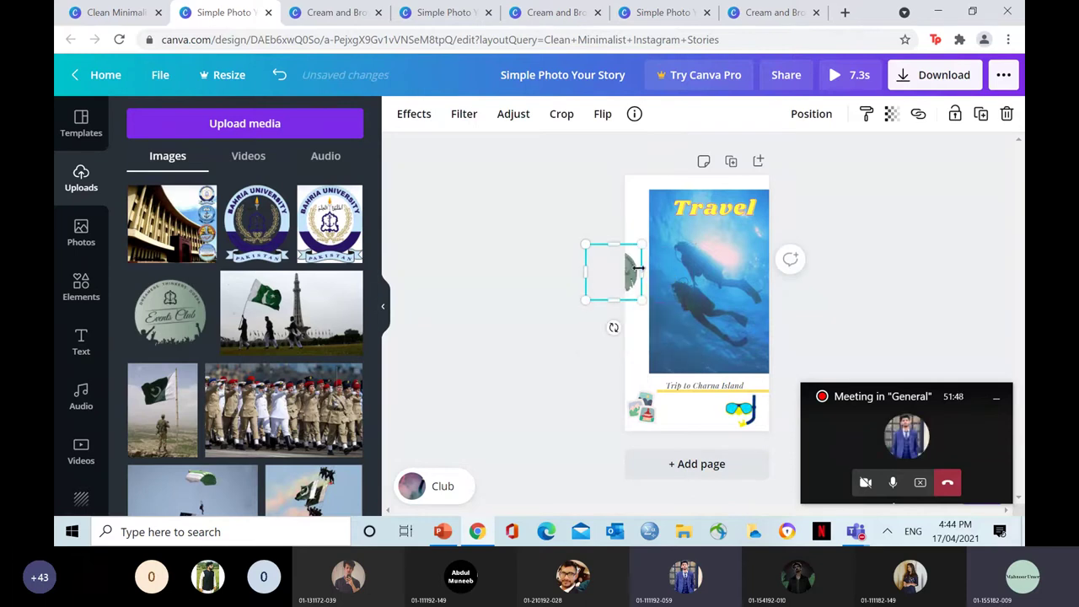
pyautogui.moveTo(625, 268); pyautogui.dragTo(649, 396)
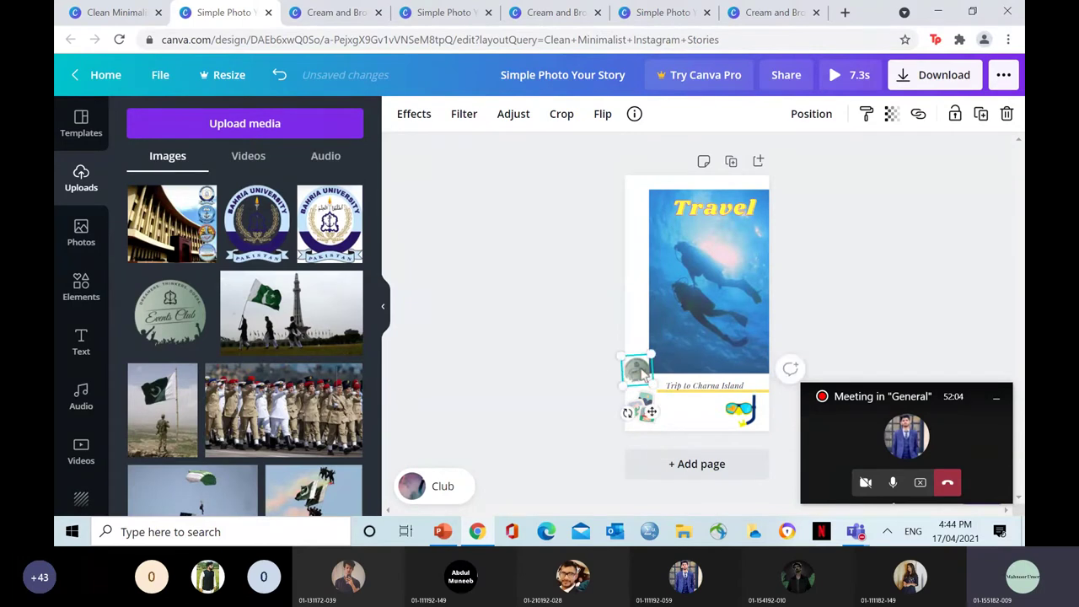
pyautogui.moveTo(640, 374); pyautogui.dragTo(641, 192)
pyautogui.click(703, 256)
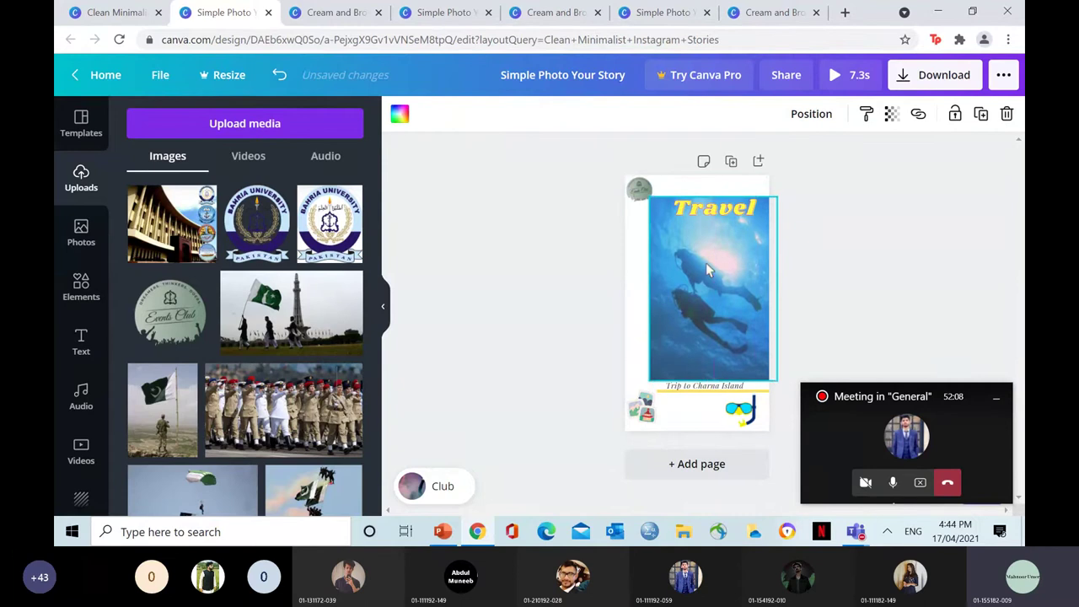
# Nudge the bottom-left sticker slightly left and the caption's underline slightly down.
pyautogui.click(746, 413)
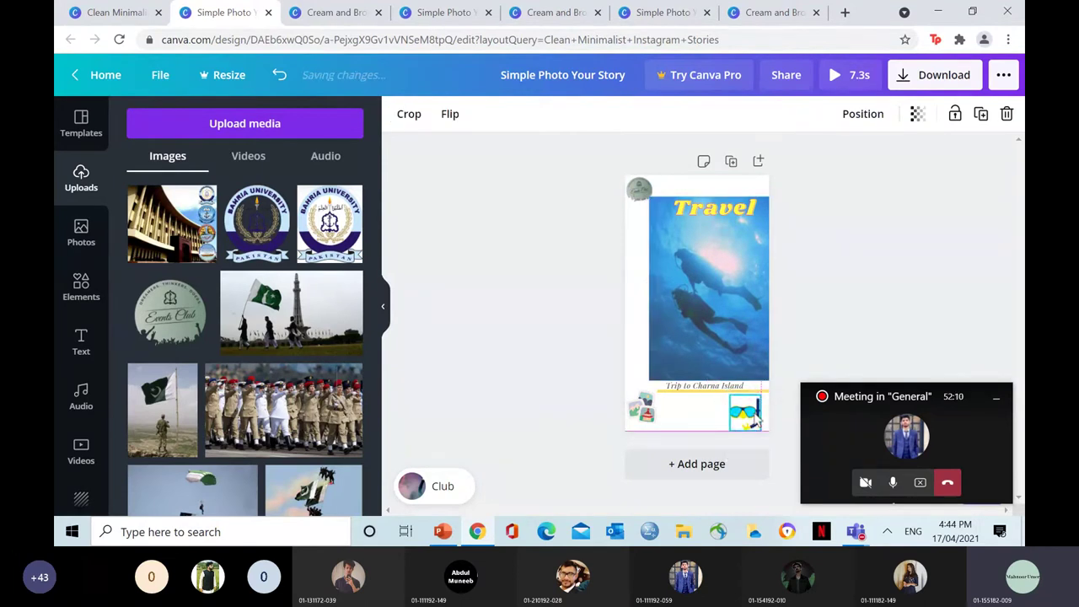
pyautogui.click(651, 422)
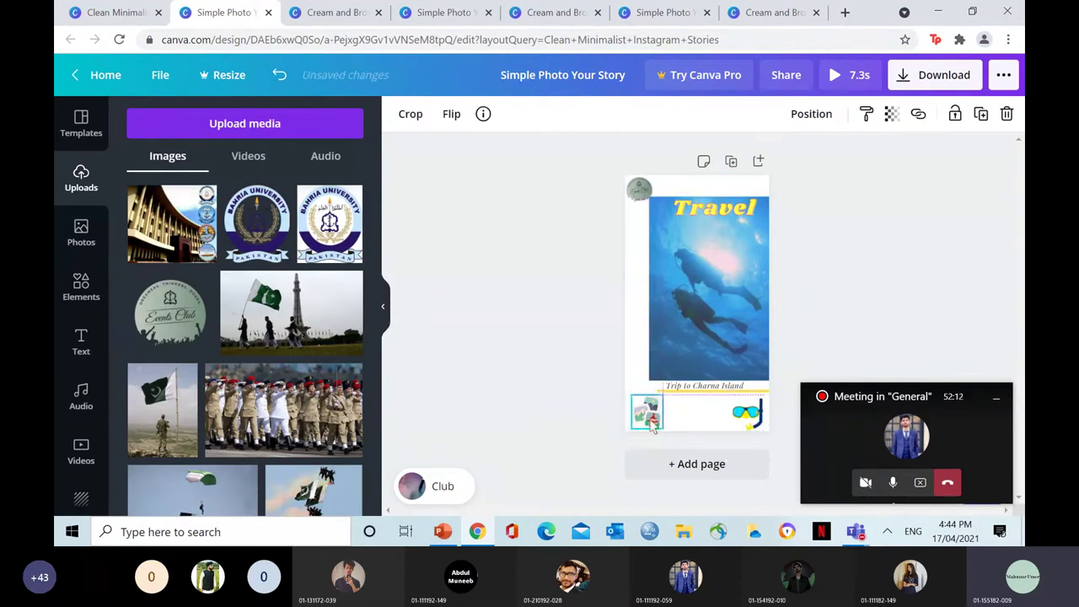
pyautogui.moveTo(652, 426); pyautogui.dragTo(649, 427)
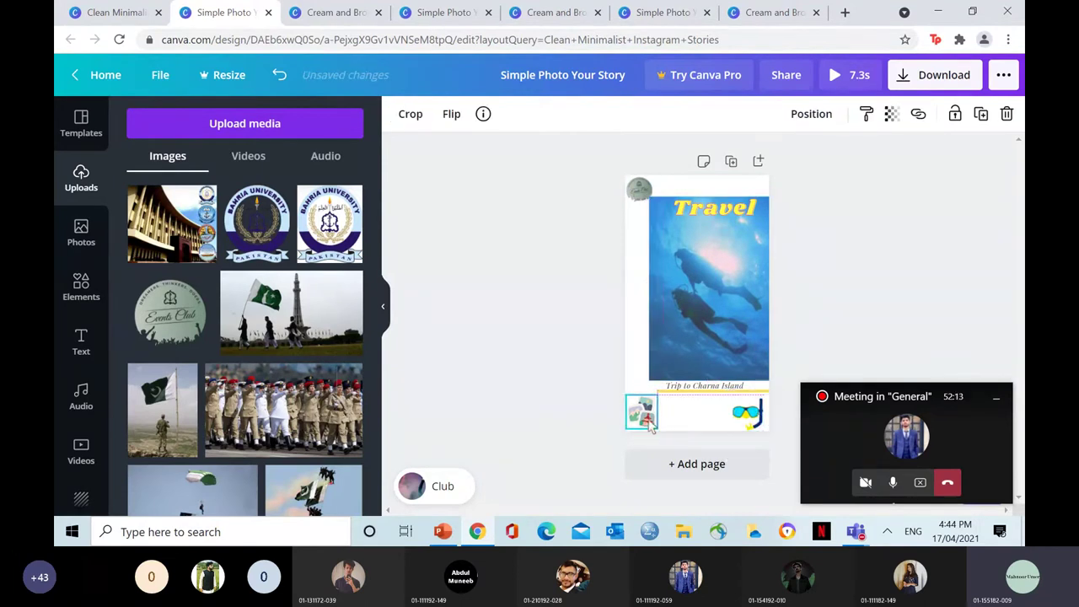
pyautogui.click(742, 392)
pyautogui.moveTo(742, 396); pyautogui.dragTo(740, 397)
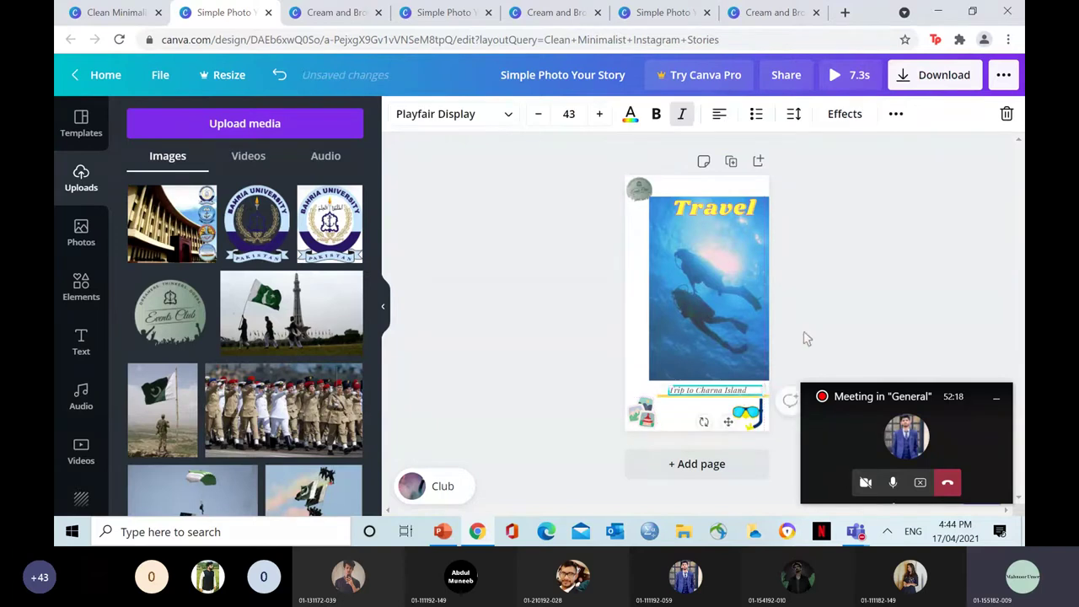
# Shift the caption, diver video and Travel heading slightly down.
pyautogui.click(776, 315)
pyautogui.click(745, 288)
pyautogui.moveTo(746, 289)
pyautogui.mouseDown()
pyautogui.moveTo(742, 277)
pyautogui.moveTo(738, 291)
pyautogui.mouseUp()
pyautogui.click(840, 284)
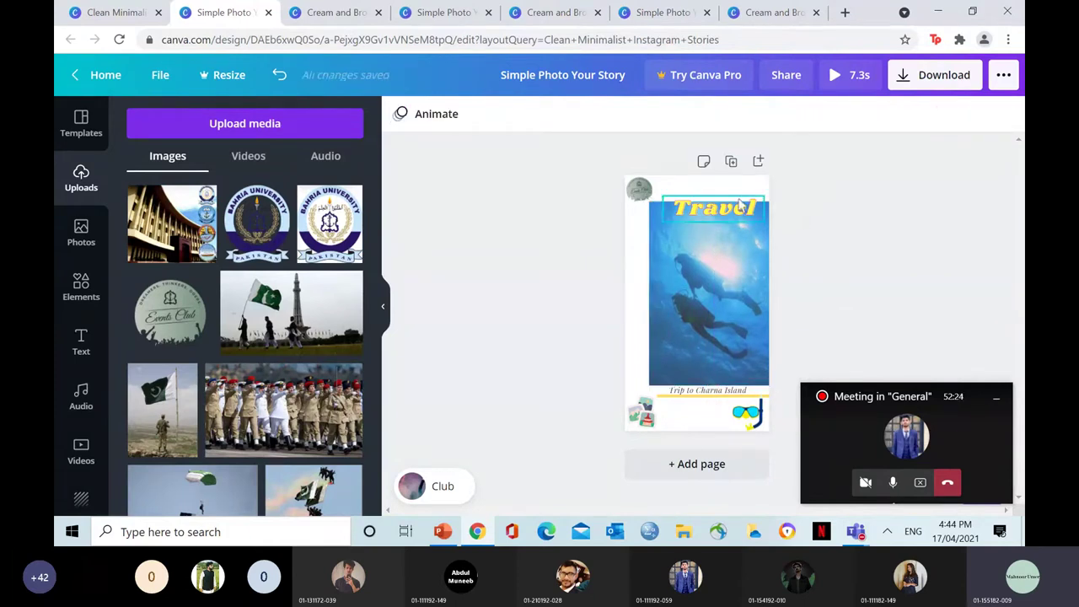
pyautogui.moveTo(740, 209); pyautogui.dragTo(749, 215)
pyautogui.click(498, 261)
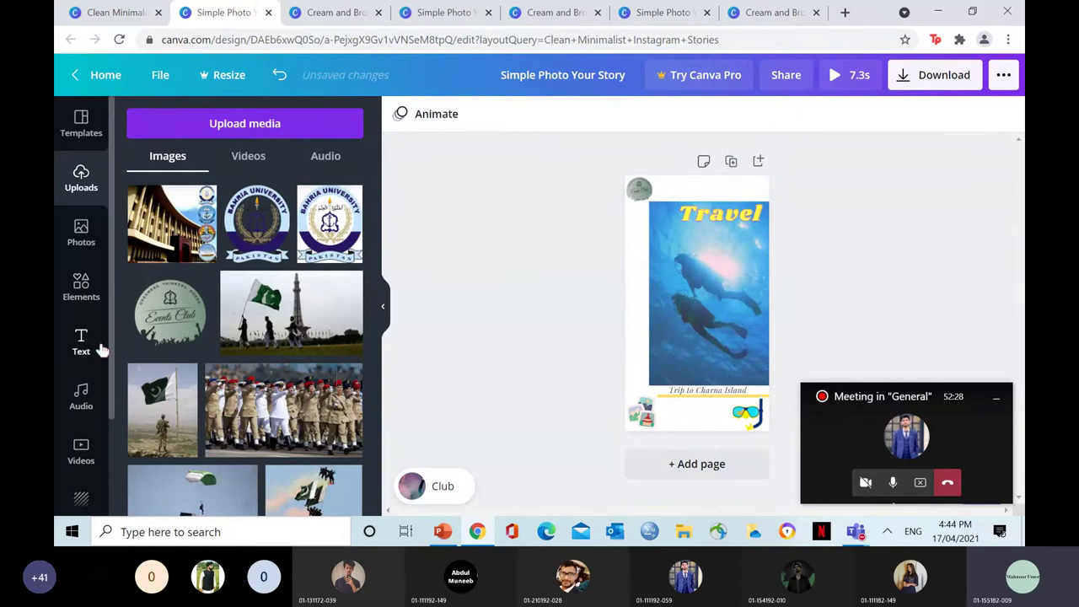
# Preview the Scouting track in the audio library.
pyautogui.scroll(-2, 84, 451)
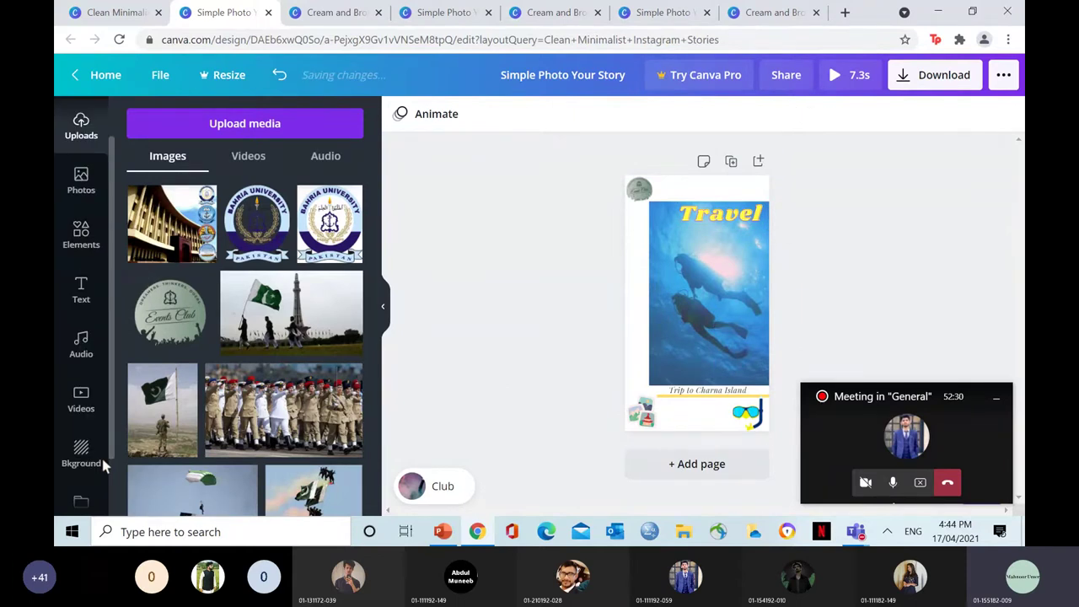
pyautogui.click(89, 322)
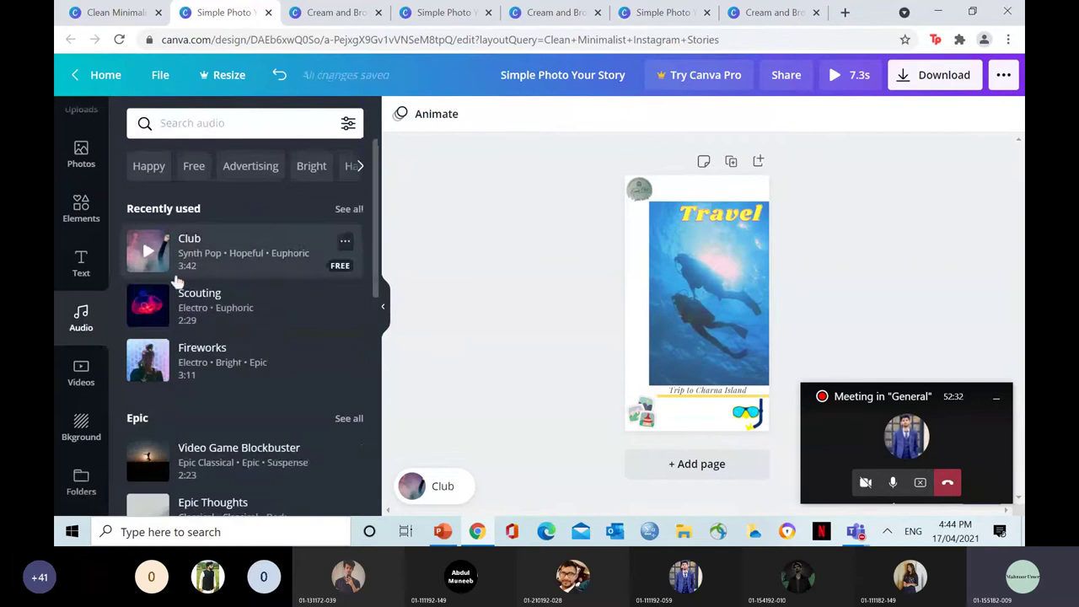
pyautogui.click(149, 309)
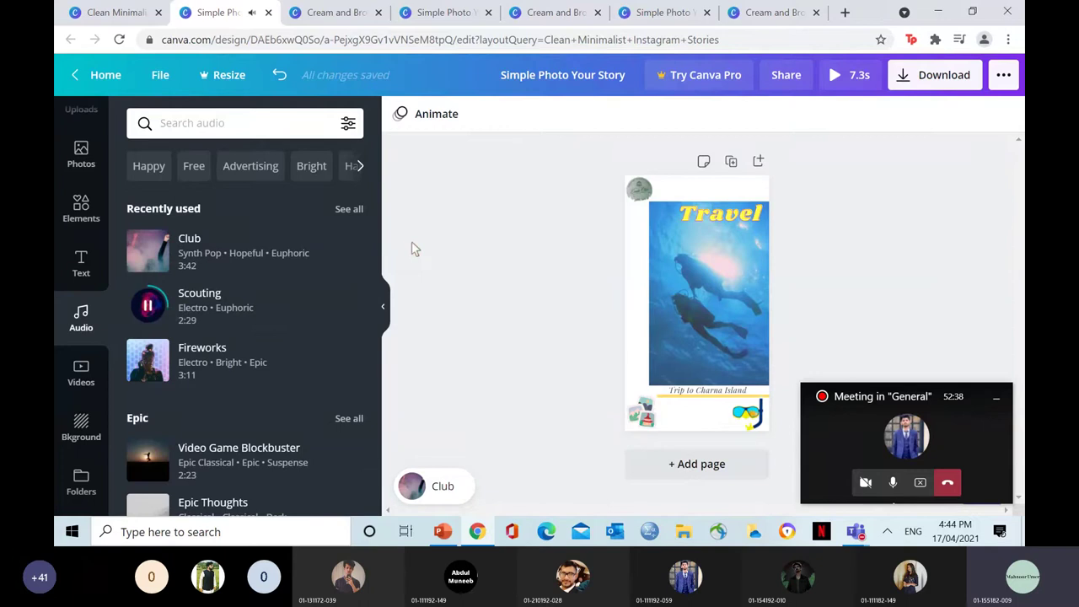
pyautogui.click(150, 307)
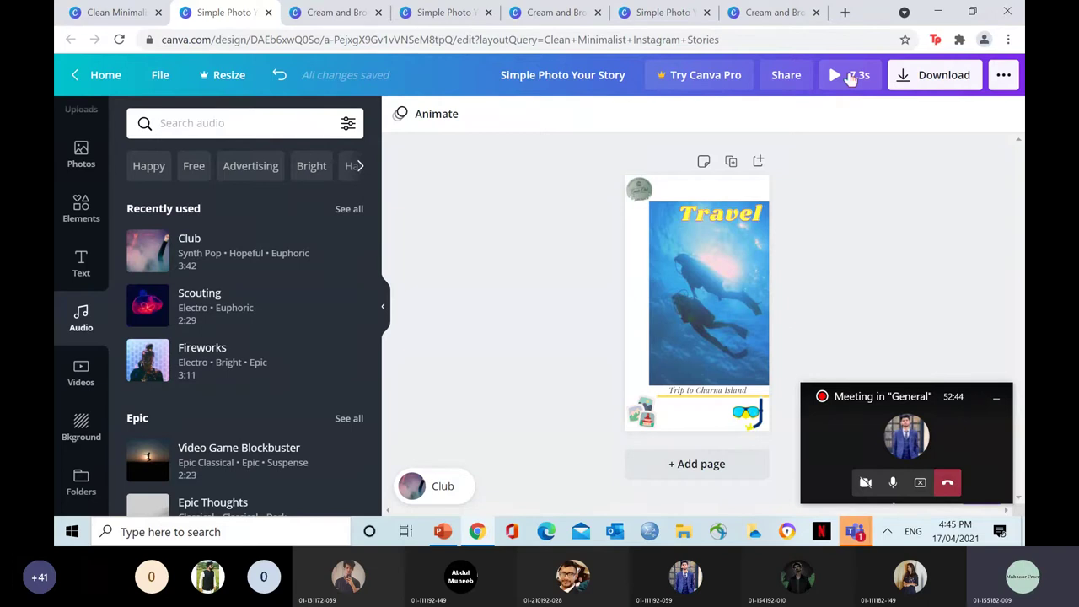
pyautogui.click(852, 76)
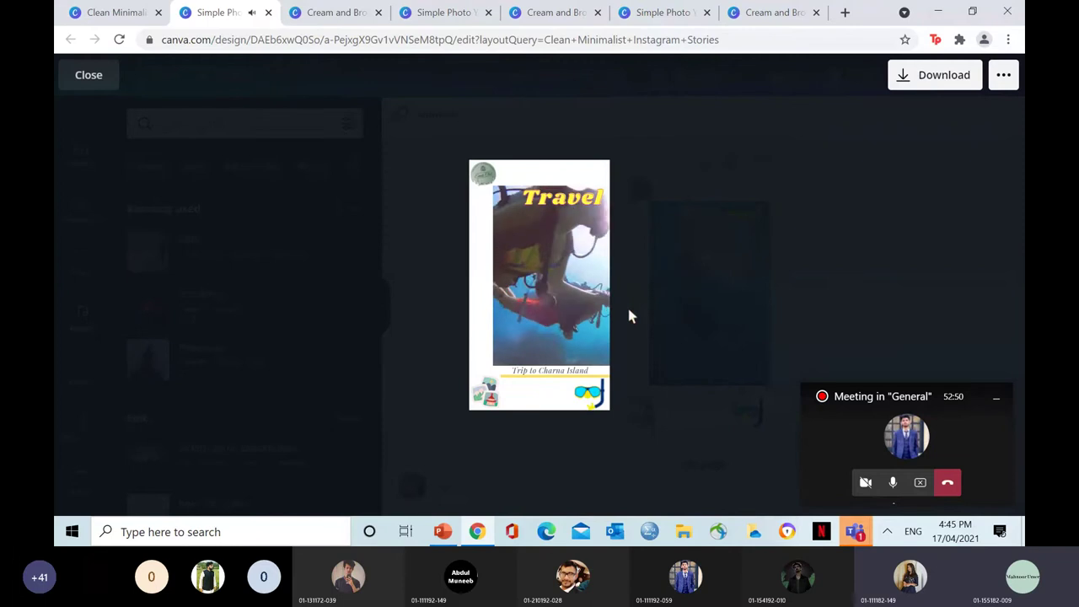
pyautogui.click(585, 361)
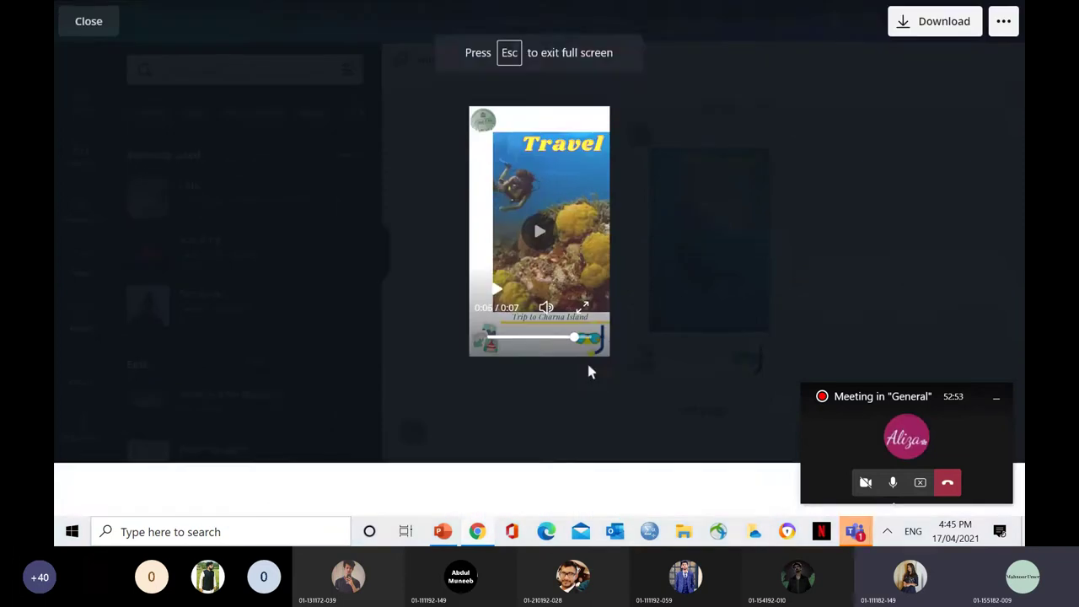
pyautogui.press('Escape')
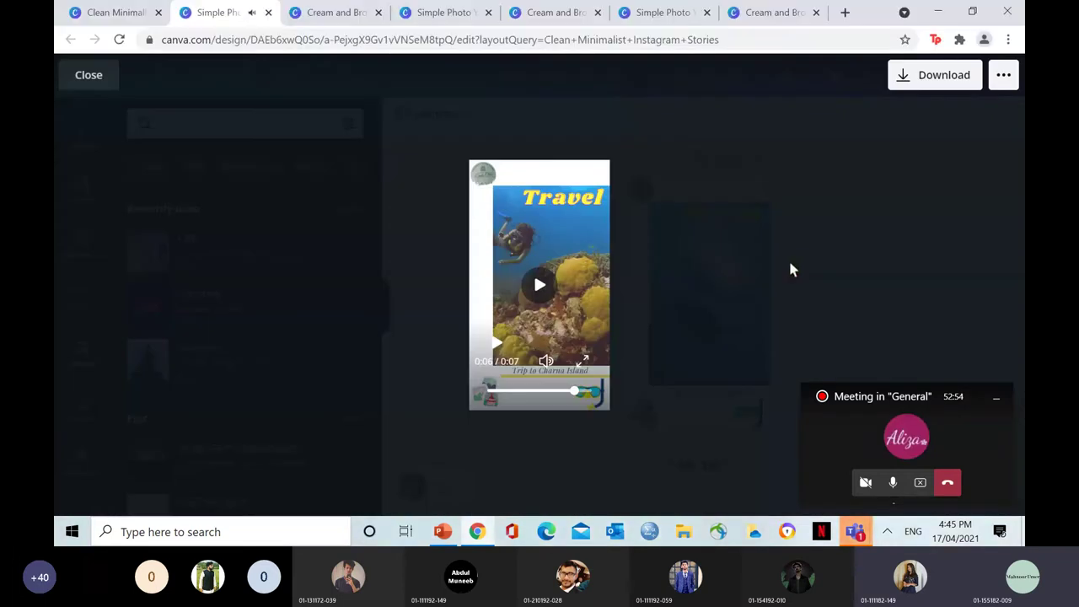
# Open the background library and reposition the logo back in the top-left corner.
pyautogui.click(372, 154)
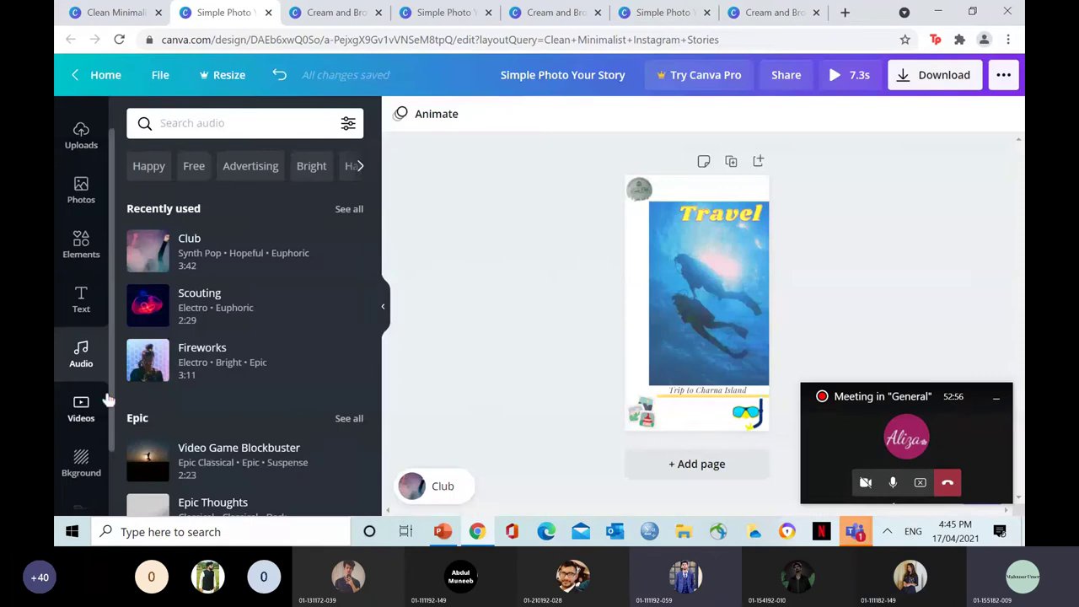
pyautogui.scroll(-1, 85, 371)
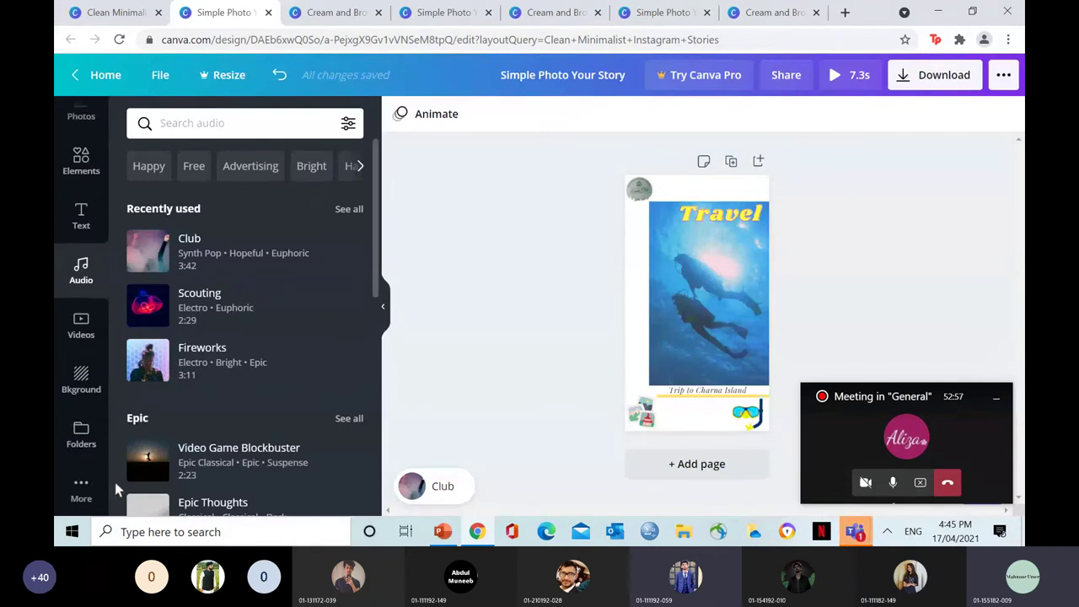
pyautogui.click(81, 373)
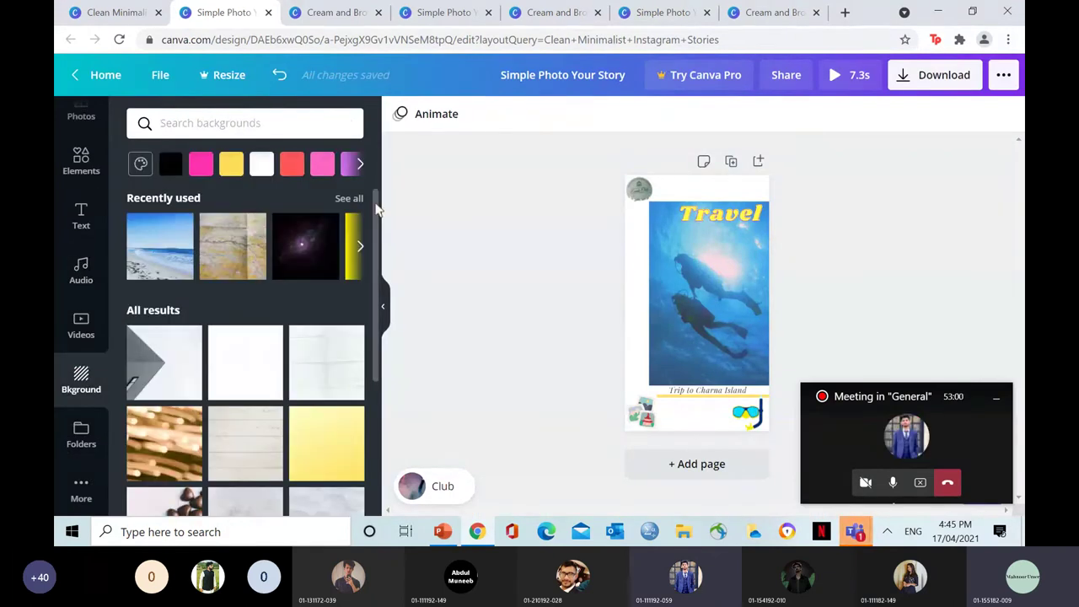
pyautogui.moveTo(376, 211); pyautogui.dragTo(379, 286)
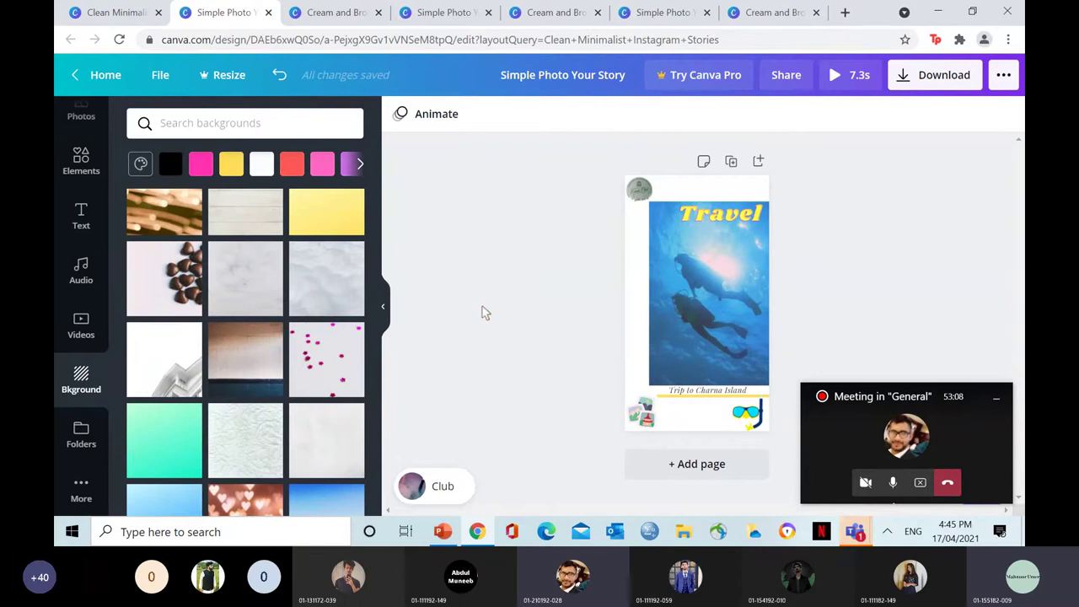
pyautogui.moveTo(639, 188); pyautogui.dragTo(658, 220)
pyautogui.moveTo(651, 201); pyautogui.dragTo(641, 189)
pyautogui.click(579, 236)
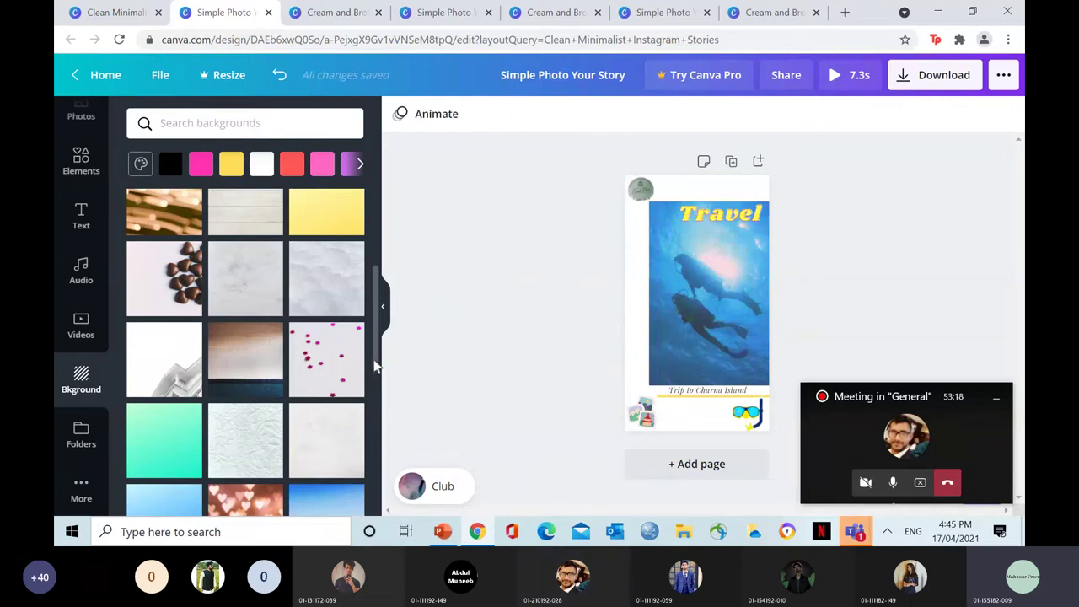
# Apply the beach-and-sea photo as the page background.
pyautogui.moveTo(376, 356); pyautogui.dragTo(377, 247)
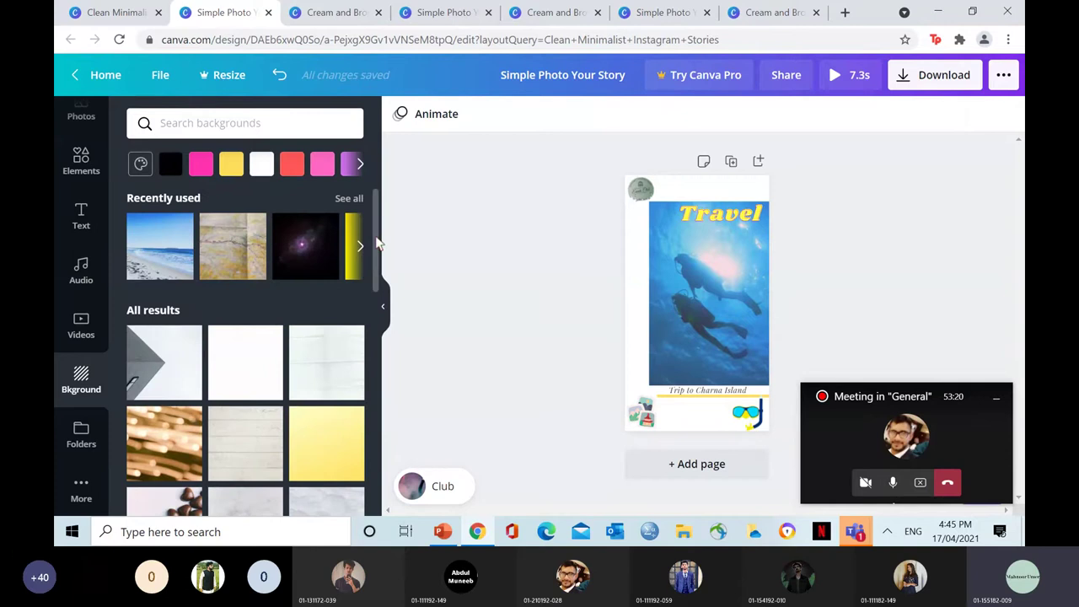
pyautogui.moveTo(377, 257); pyautogui.dragTo(376, 324)
pyautogui.scroll(-3, 376, 324)
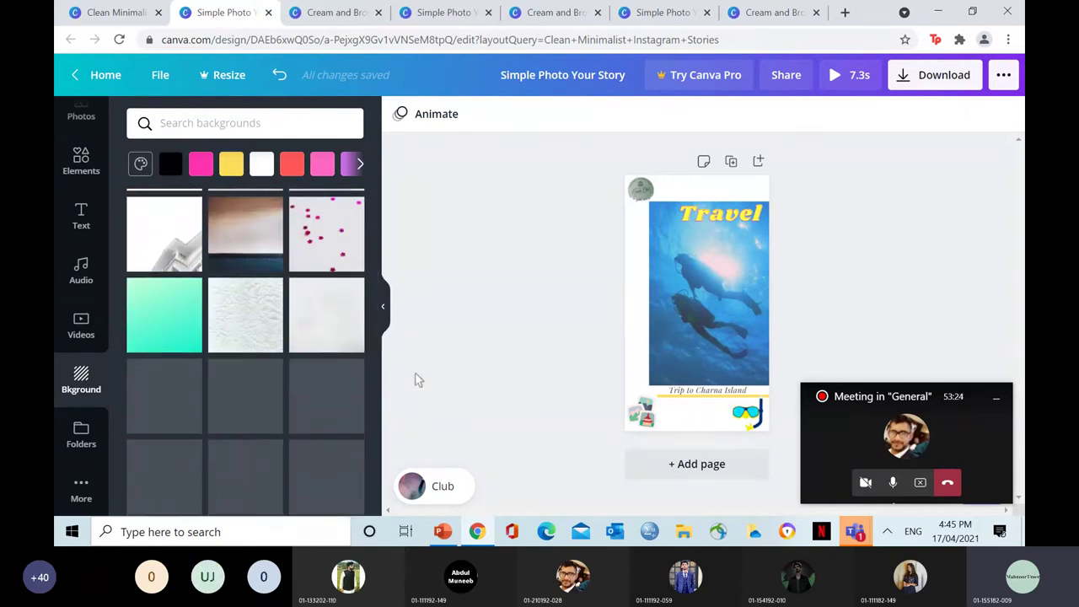
pyautogui.scroll(-1, 369, 357)
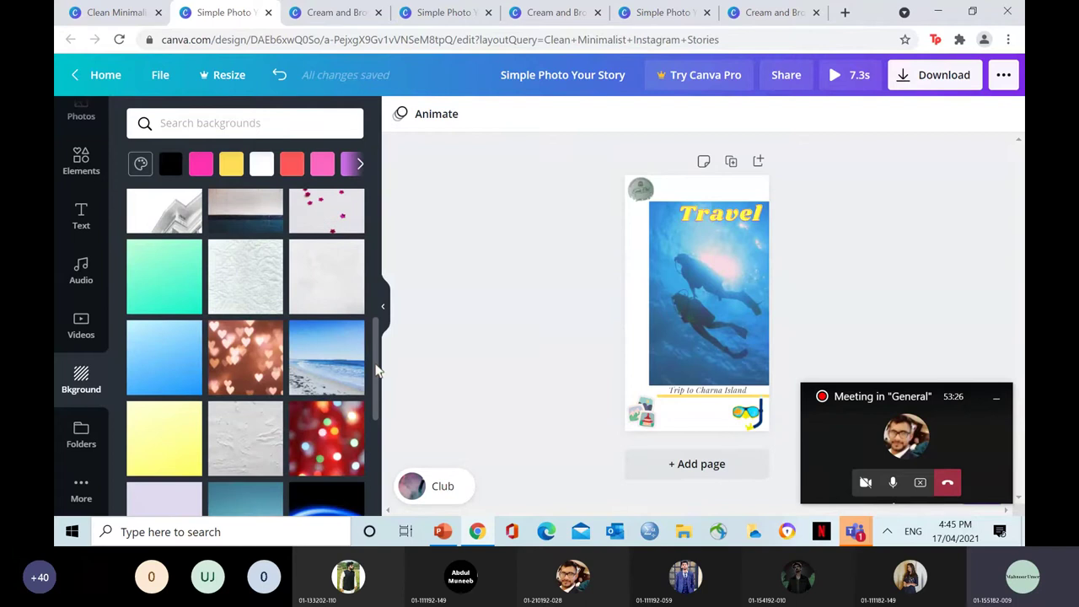
pyautogui.click(329, 362)
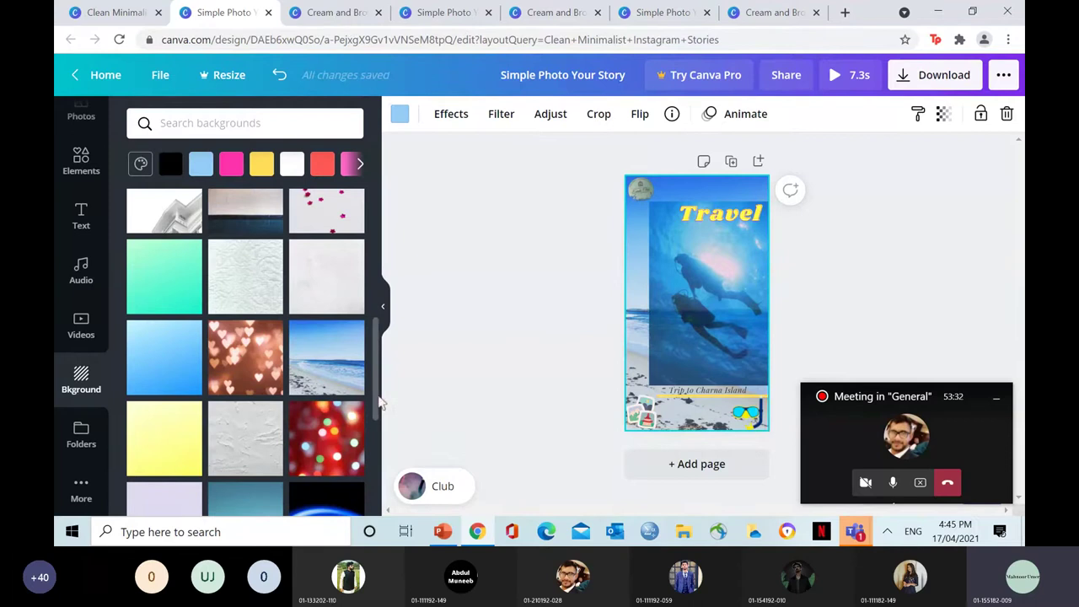
# Preview the Scouting track in the music library and add it to the story.
pyautogui.click(82, 270)
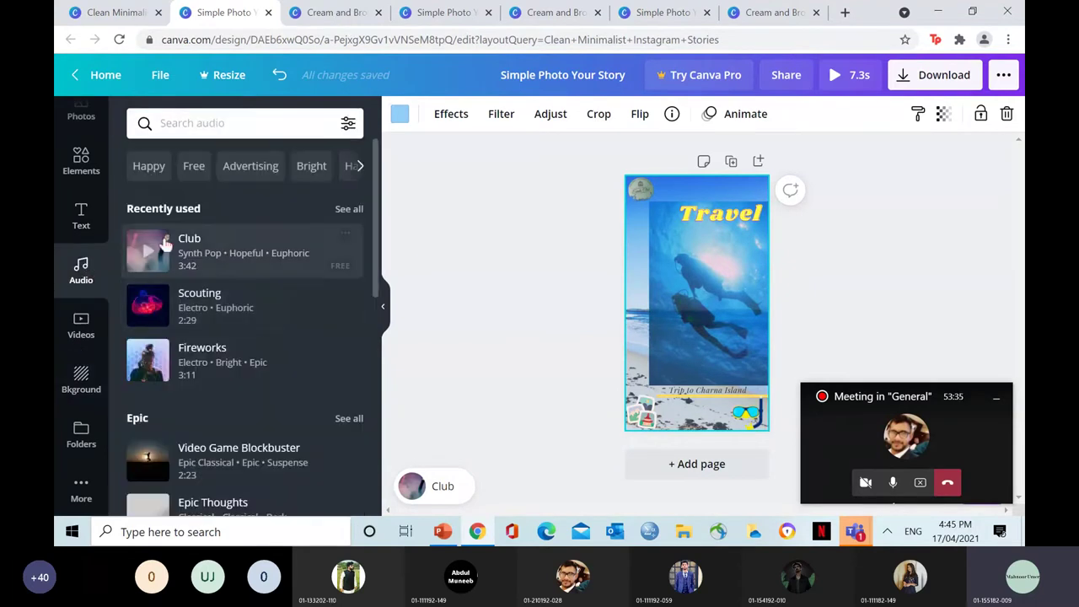
pyautogui.click(149, 306)
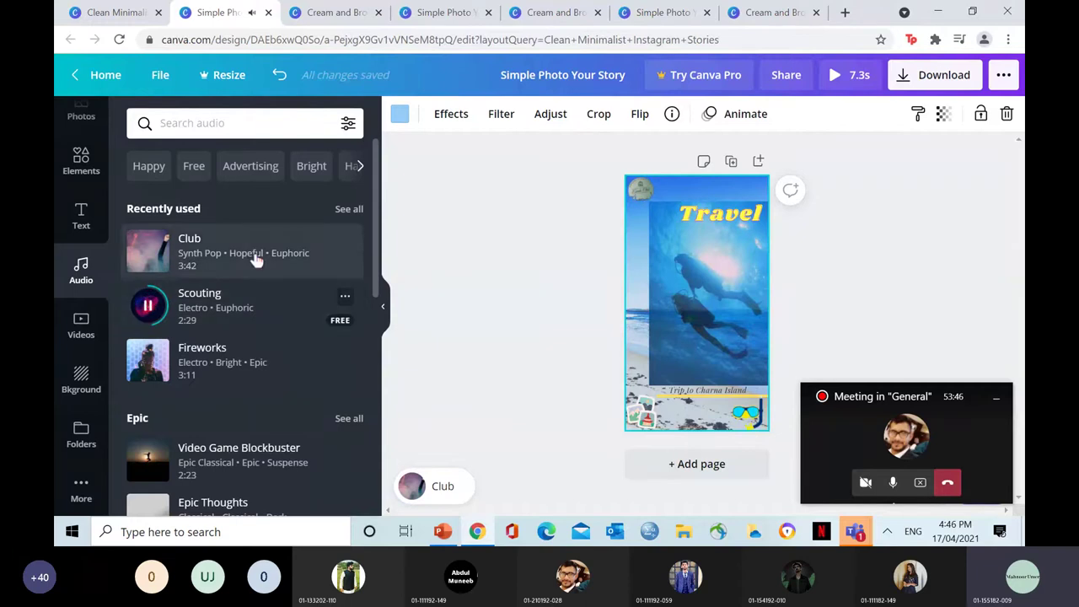
pyautogui.click(212, 309)
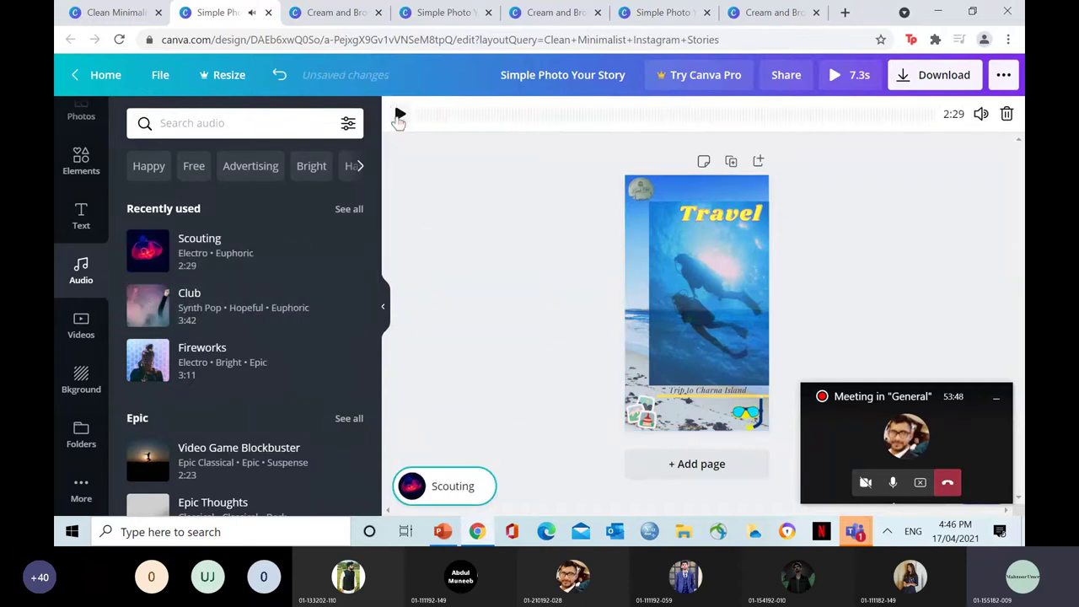
# Drag the Scouting waveform to choose which part of the track plays.
pyautogui.click(400, 114)
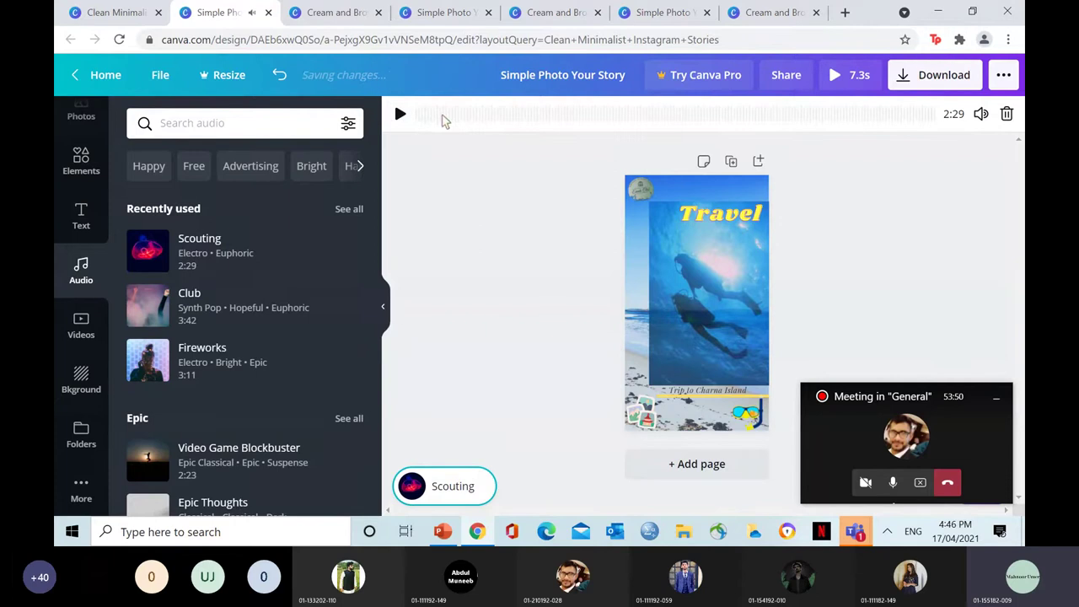
pyautogui.moveTo(439, 113); pyautogui.dragTo(608, 112)
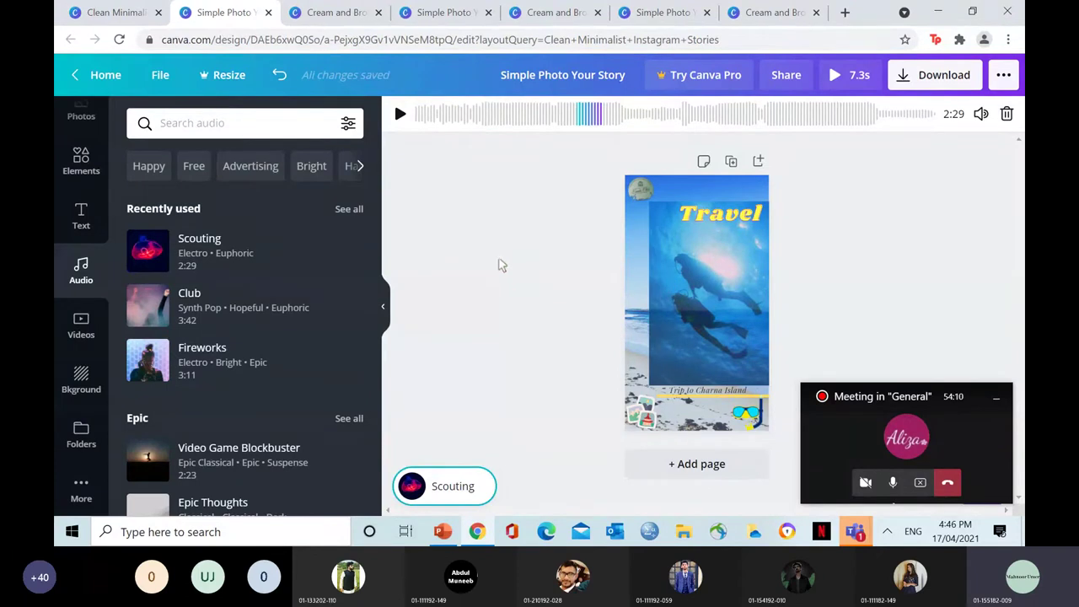
pyautogui.moveTo(580, 114); pyautogui.dragTo(499, 114)
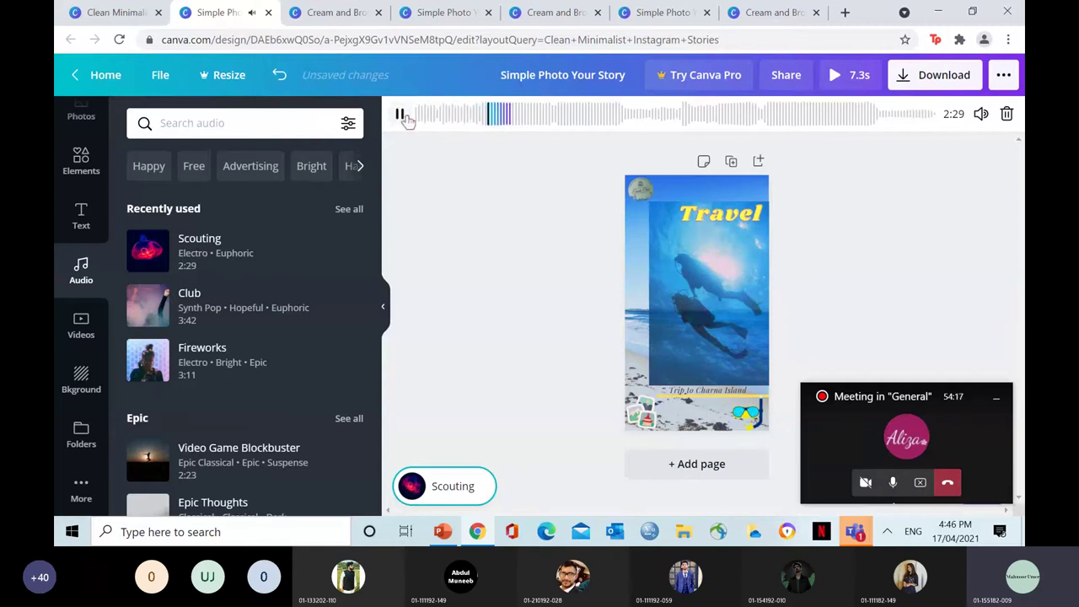
# Lower the Scouting music volume to 48.
pyautogui.click(980, 114)
pyautogui.moveTo(935, 156); pyautogui.dragTo(852, 154)
pyautogui.click(846, 207)
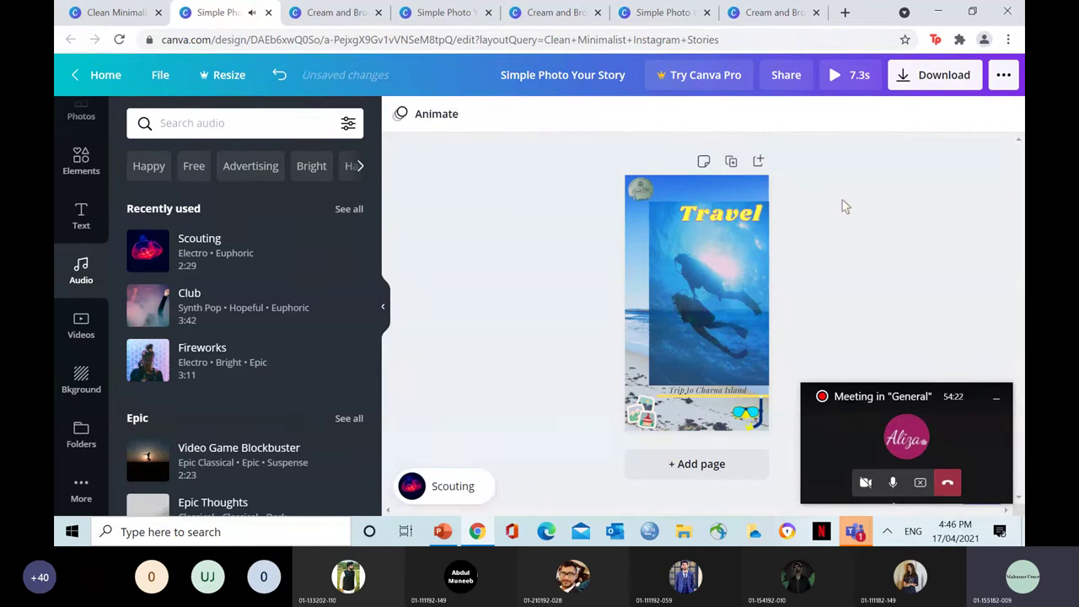
# Shift the Scouting music so its played part starts at 30.2s.
pyautogui.click(202, 268)
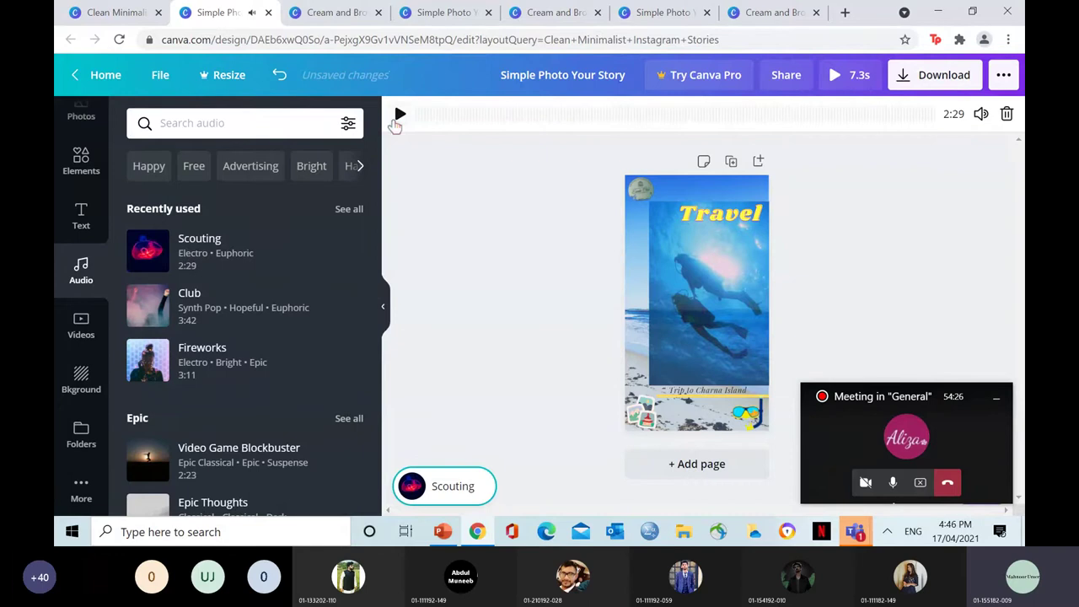
pyautogui.click(400, 114)
pyautogui.moveTo(408, 115); pyautogui.dragTo(542, 122)
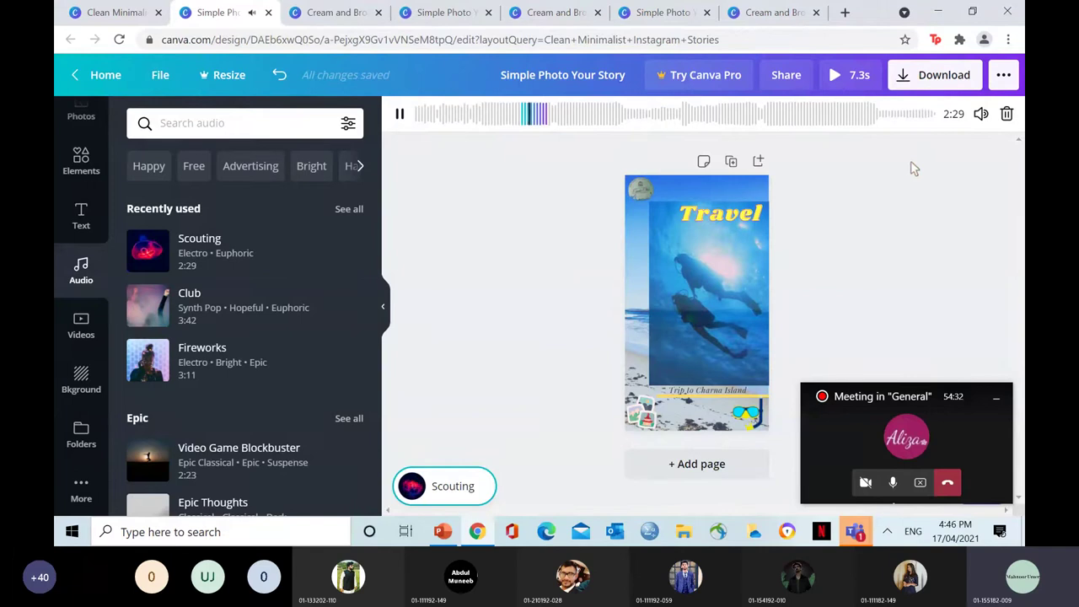
pyautogui.click(400, 118)
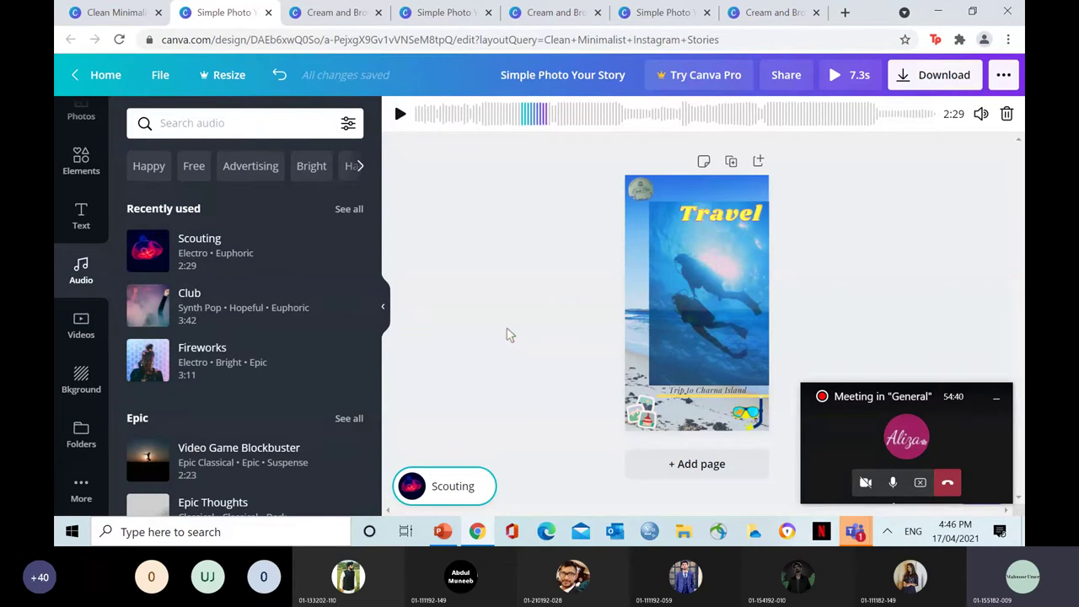
# Set the underwater diver video's transparency to 86 so the beach photo shows through.
pyautogui.click(702, 283)
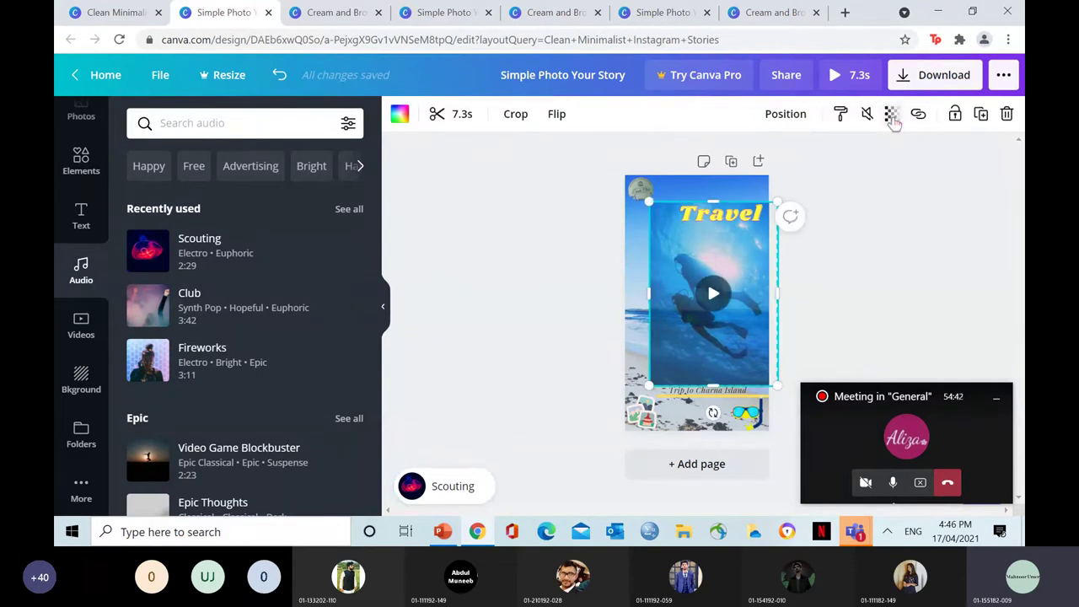
pyautogui.click(892, 115)
pyautogui.moveTo(843, 161); pyautogui.dragTo(830, 169)
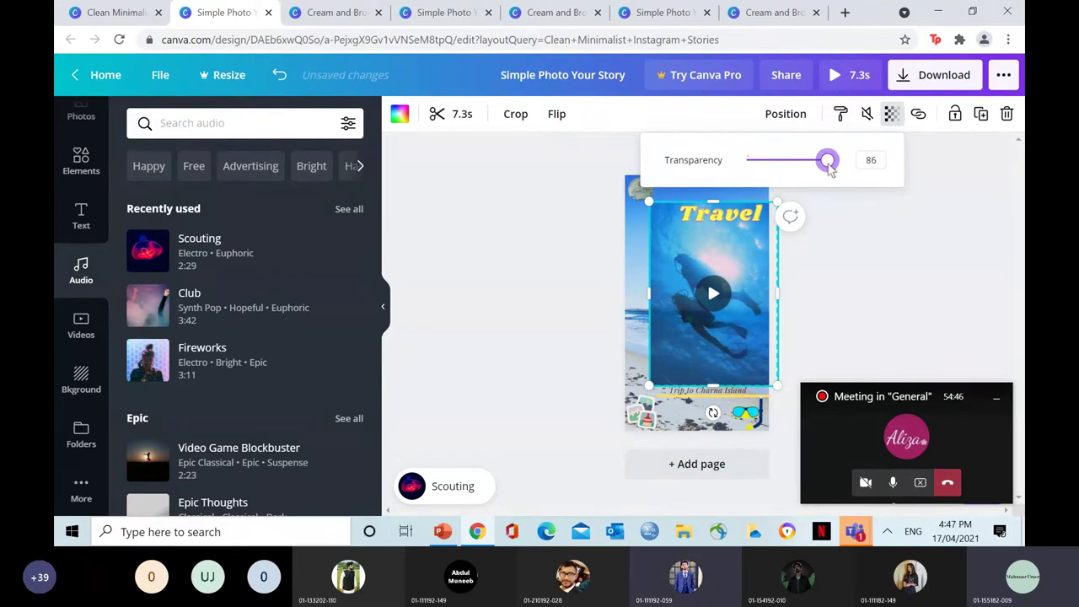
pyautogui.click(496, 305)
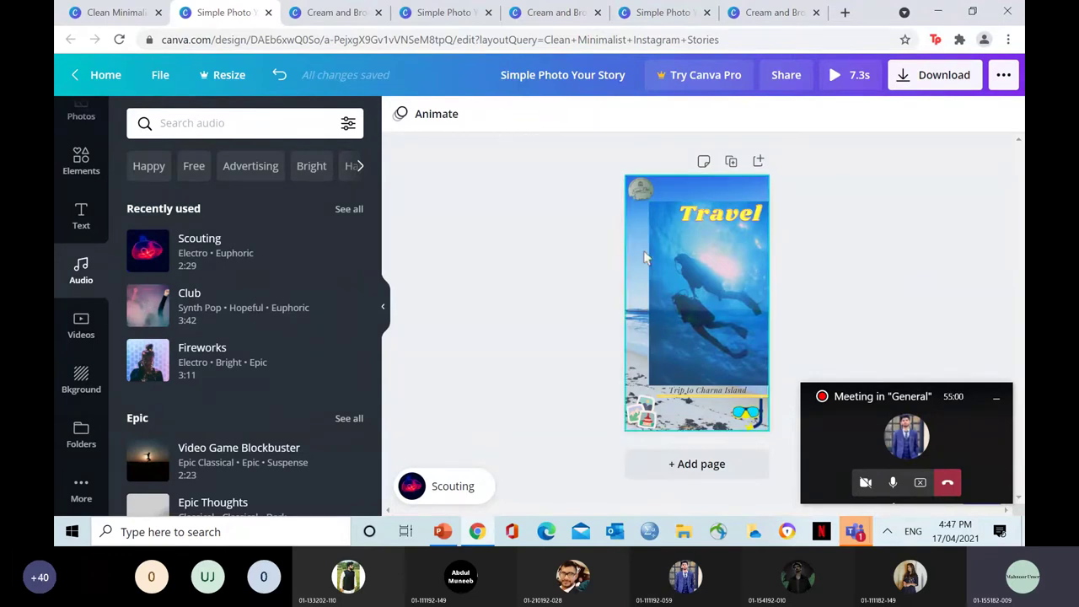
pyautogui.click(665, 254)
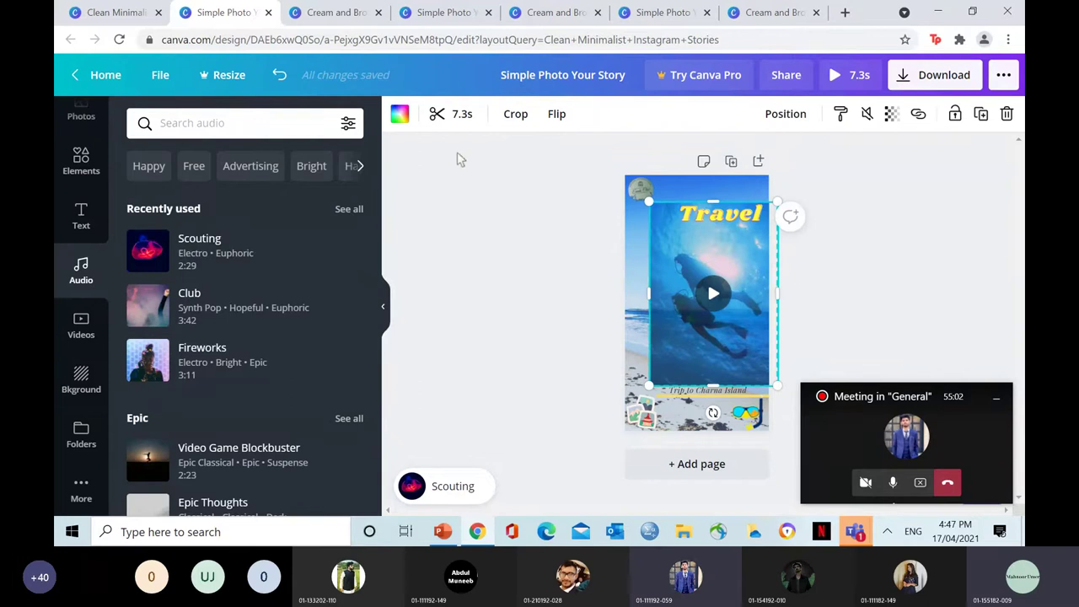
pyautogui.click(823, 291)
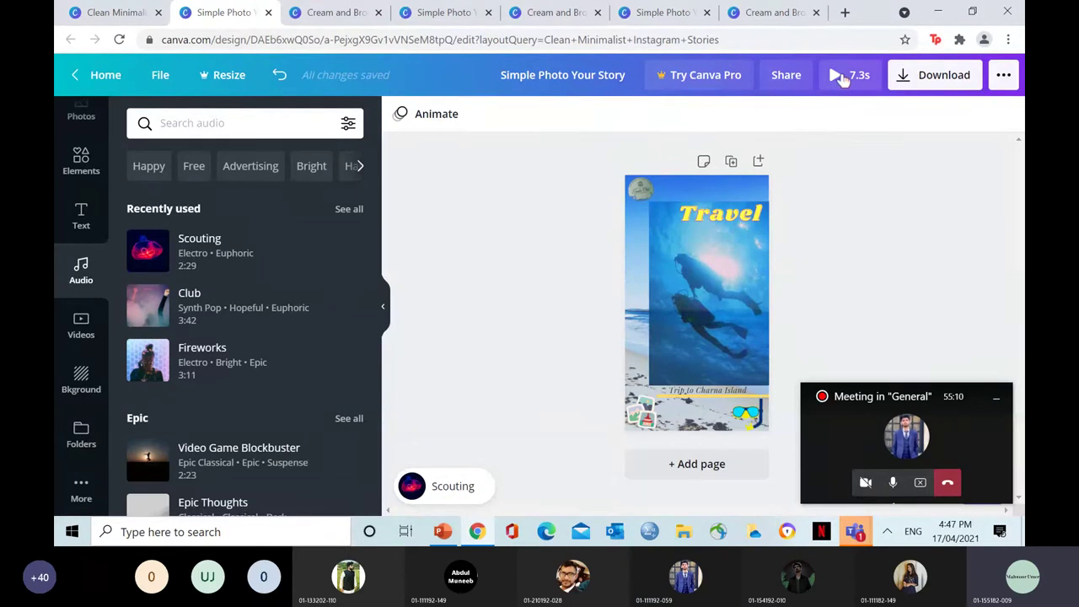
# Move the Scouting music's played section later, then preview the story full screen and close the preview.
pyautogui.click(217, 253)
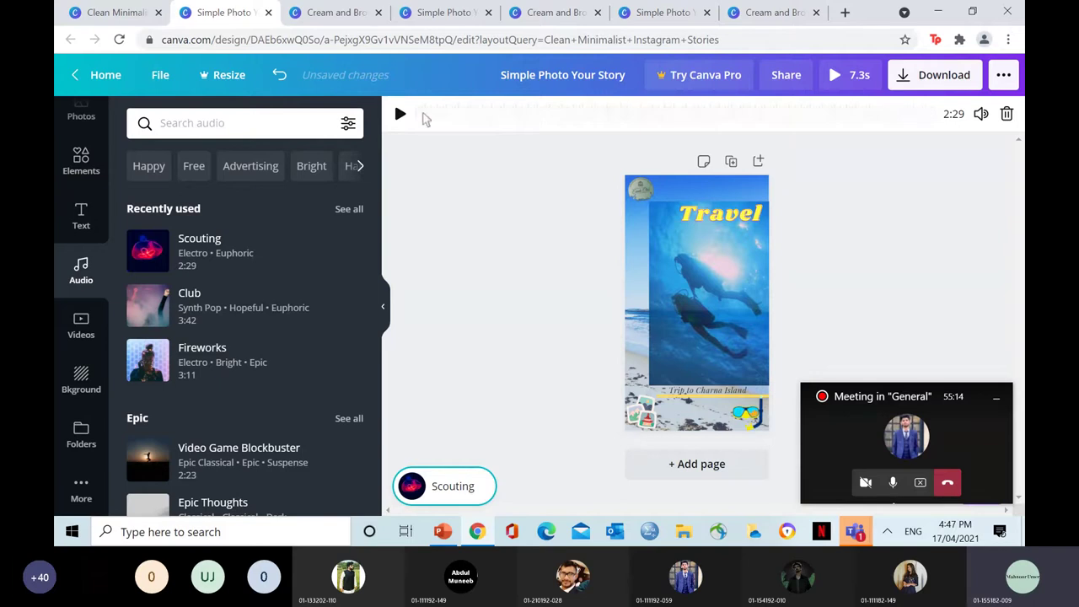
pyautogui.click(570, 121)
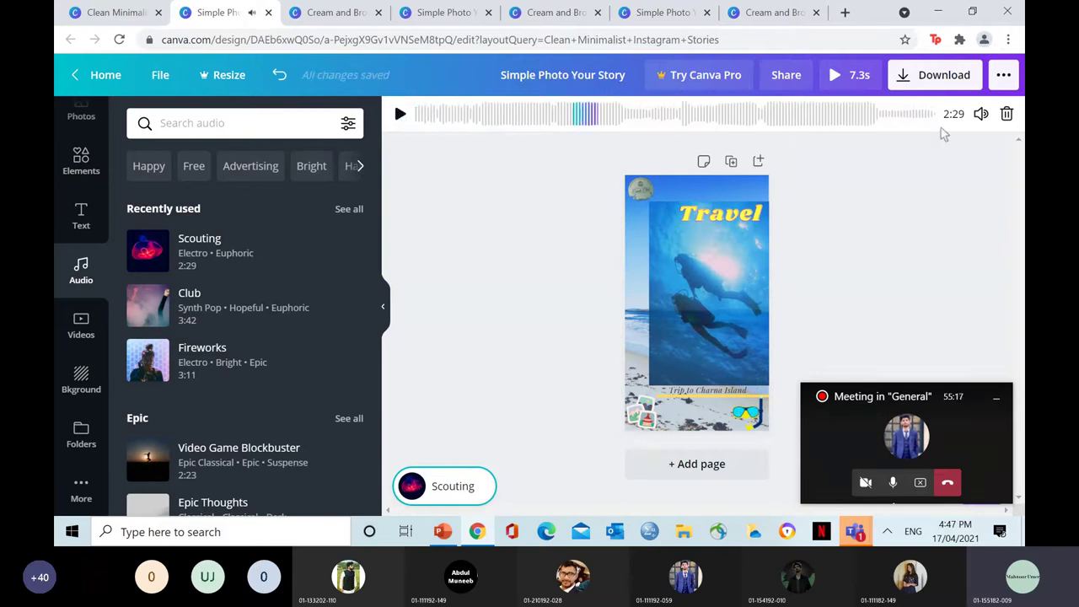
pyautogui.click(843, 75)
pyautogui.click(588, 361)
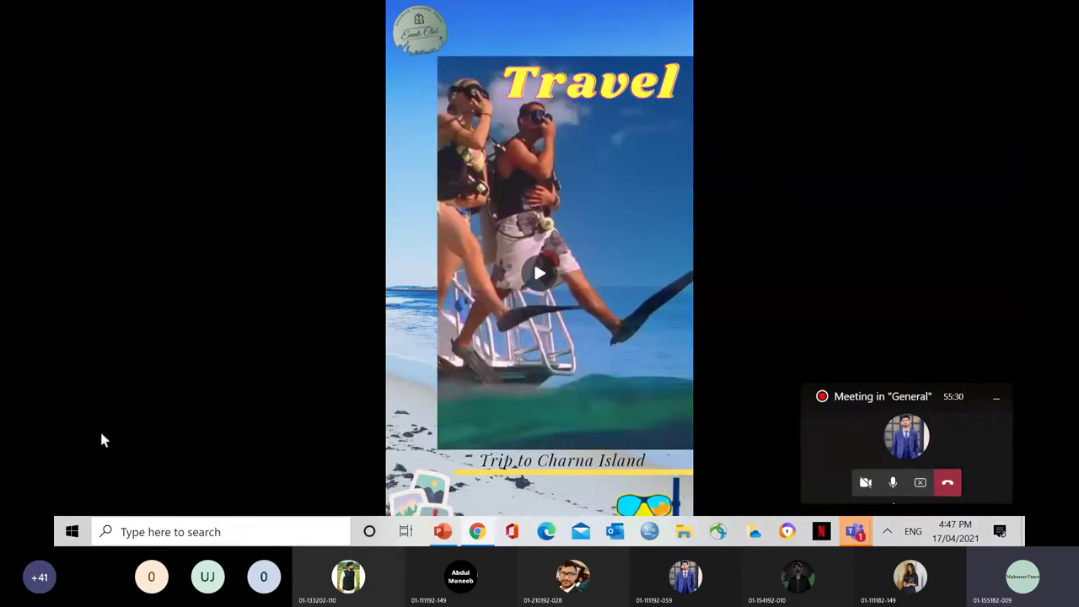
pyautogui.press('Escape')
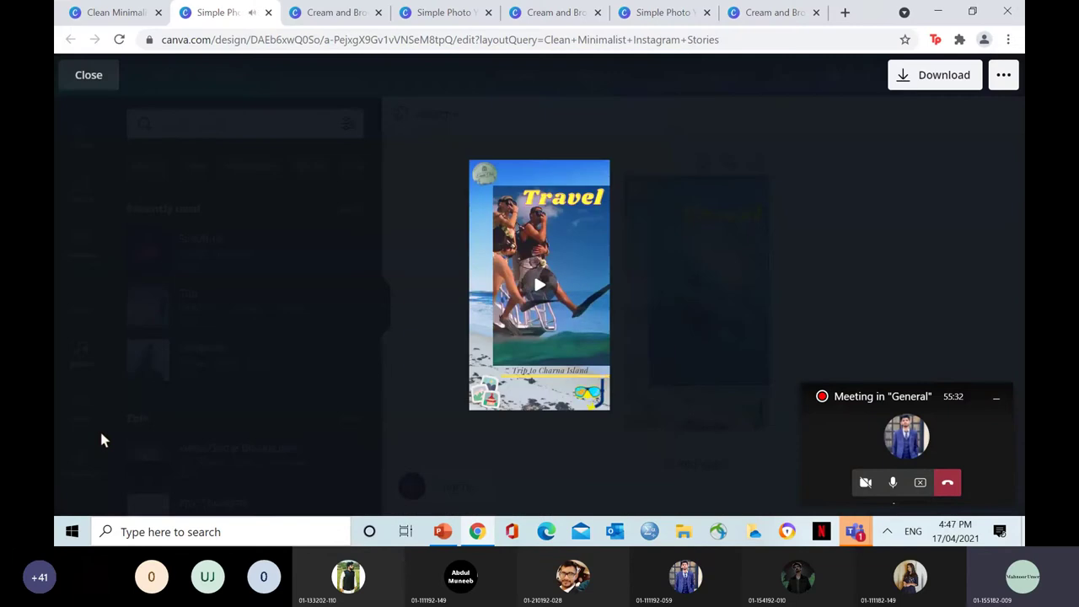
pyautogui.click(88, 75)
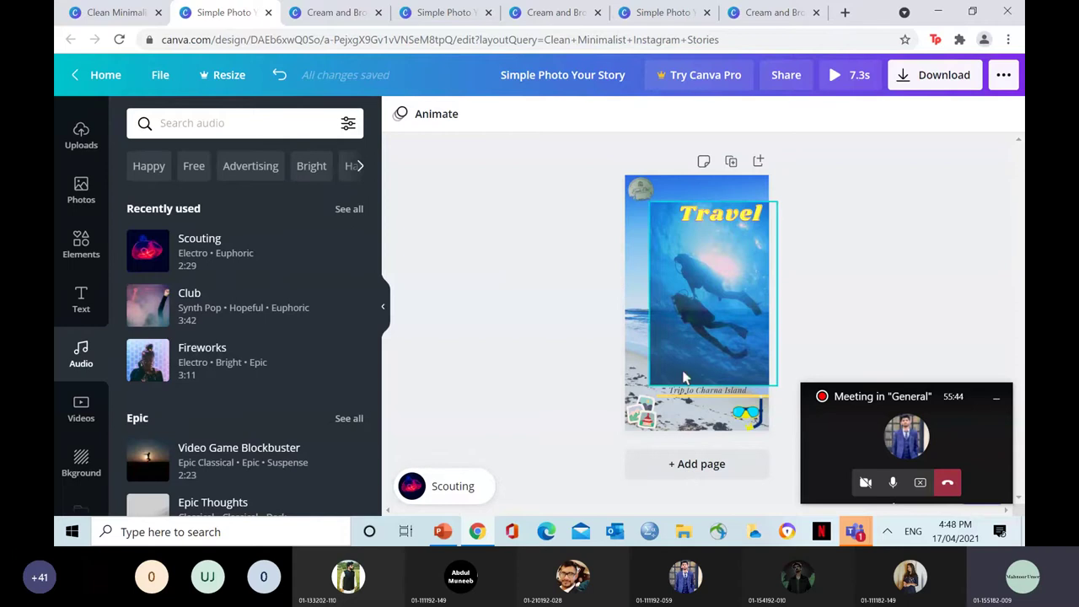
# Bring the Teams 'Meeting in General' window forward and stop screen sharing.
pyautogui.moveTo(856, 535)
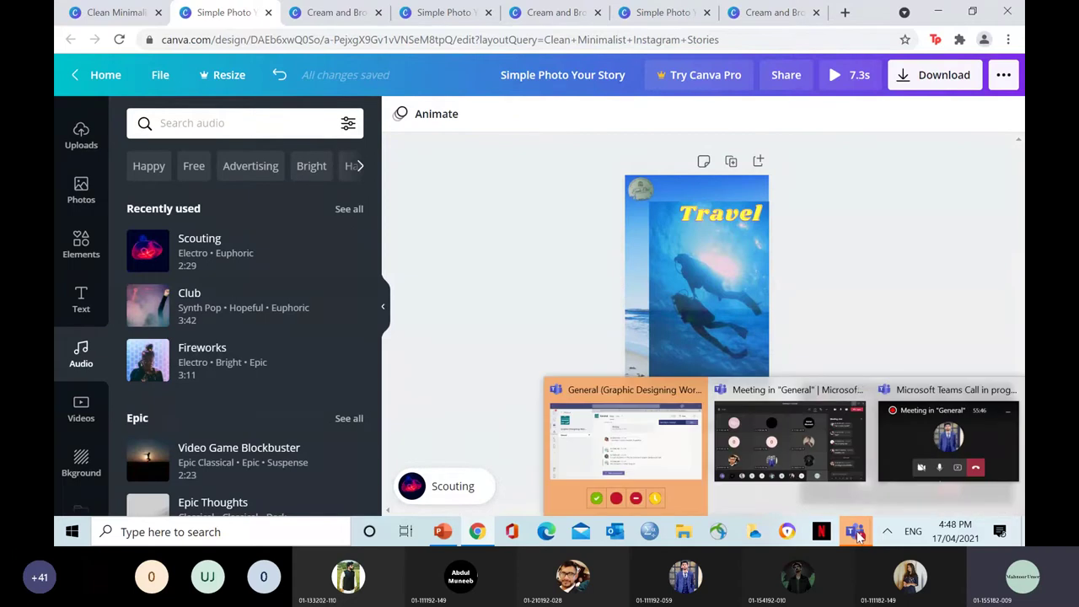
pyautogui.click(826, 428)
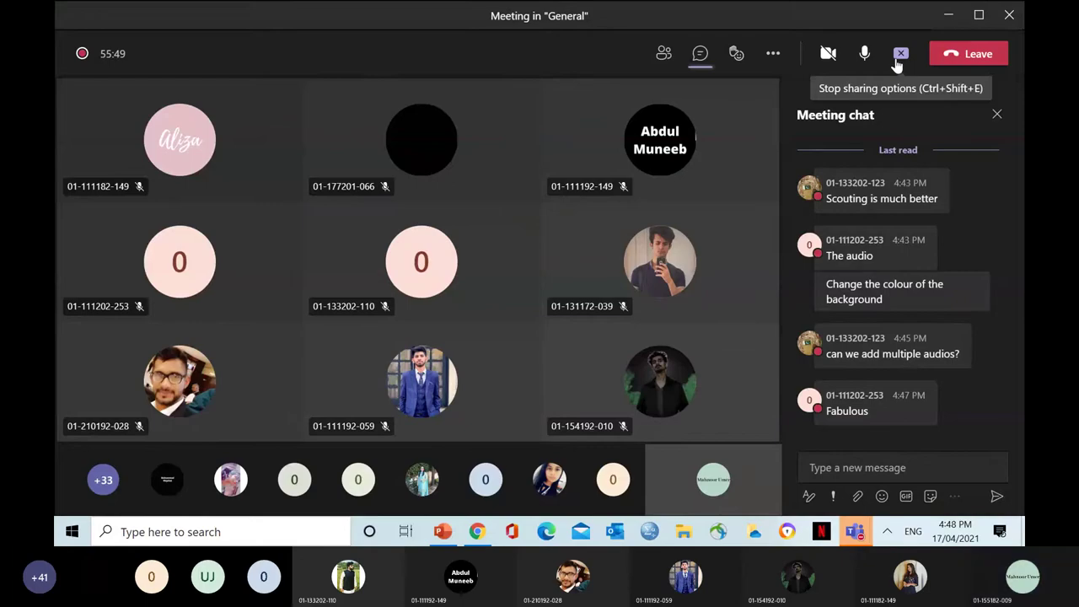
pyautogui.click(899, 55)
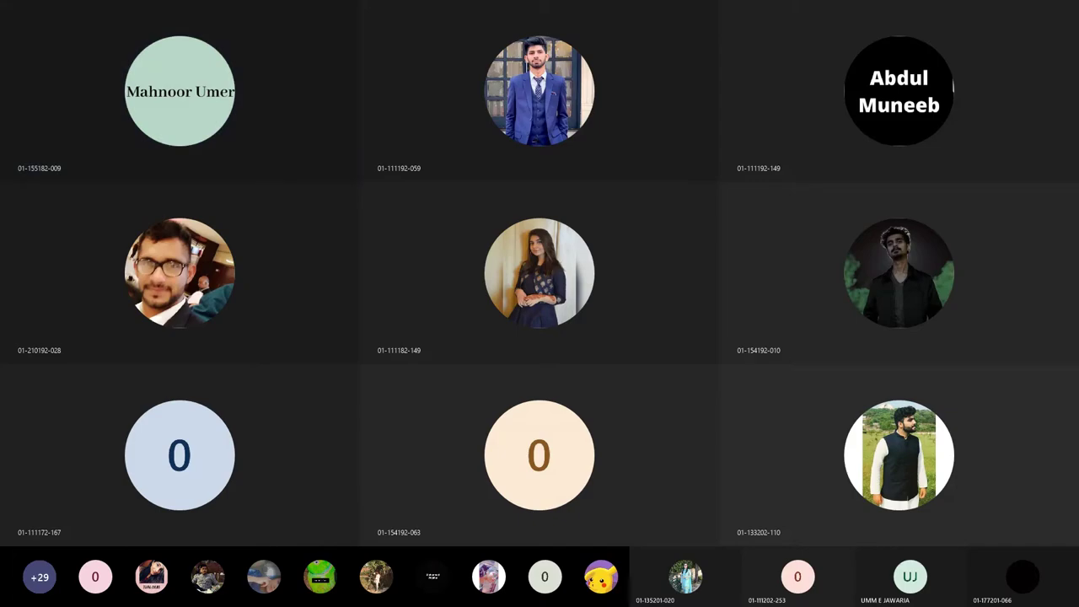
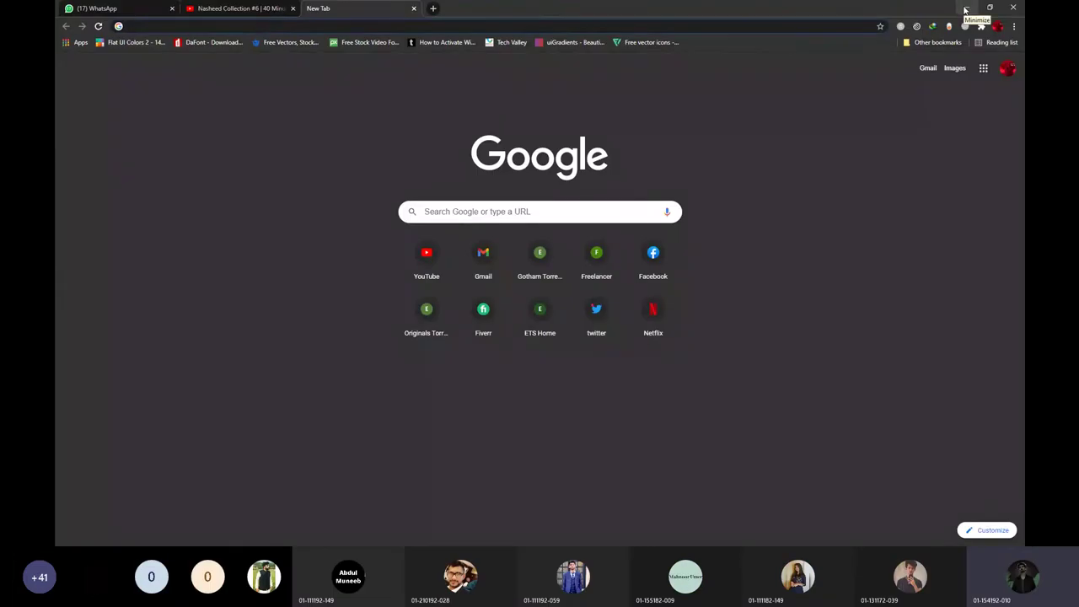
# Minimize Chrome and the Teams channel window so Photoshop's Home screen shows.
pyautogui.click(965, 9)
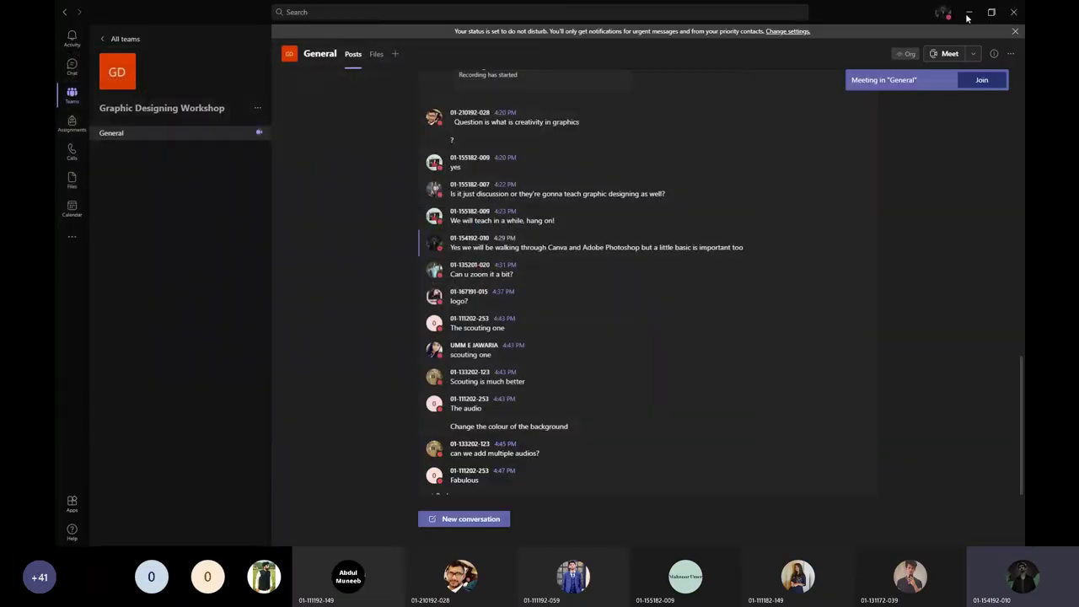
pyautogui.click(969, 12)
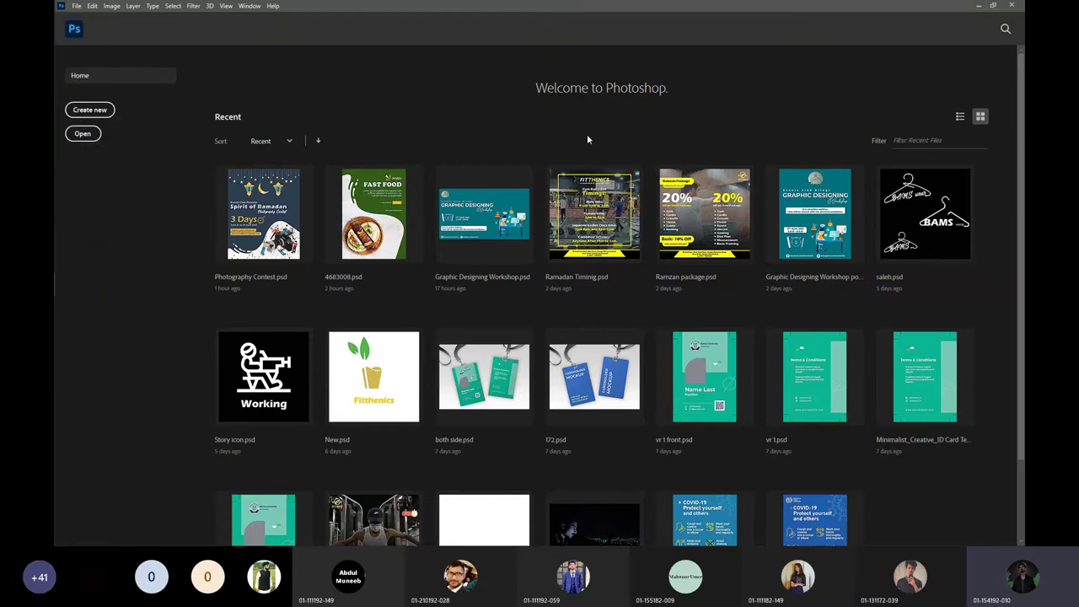
# Share Desktop/Screen #1 in the Teams General meeting, leaving it as a mini window.
pyautogui.moveTo(68, 263)
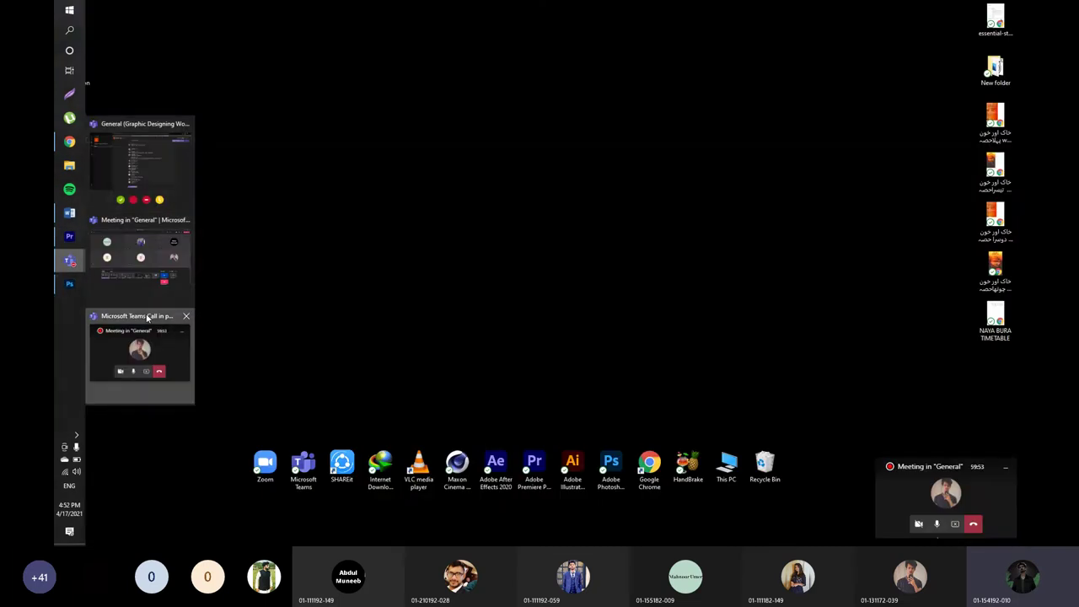
pyautogui.click(150, 323)
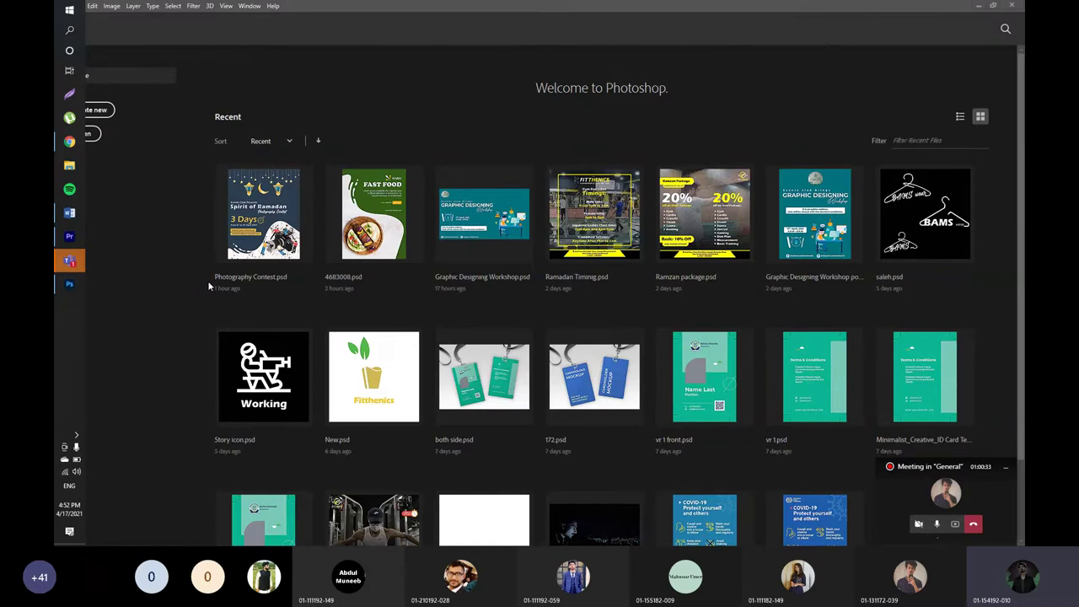
# Dismiss the Start menu, then restore the Teams meeting mini window and minimize it.
pyautogui.click(72, 10)
pyautogui.click(72, 10)
pyautogui.moveTo(415, 6)
pyautogui.click(69, 8)
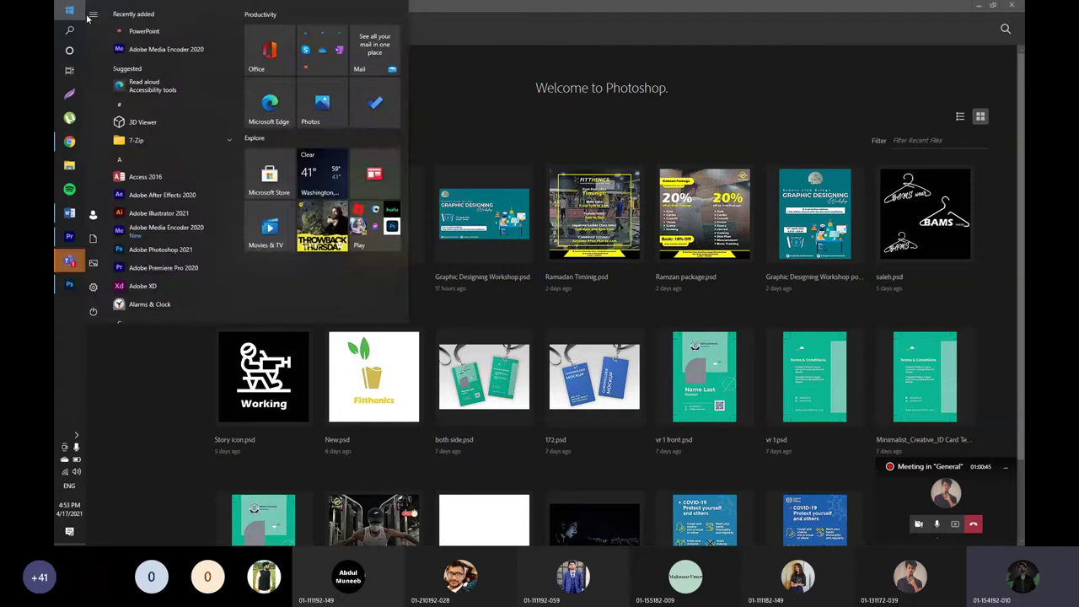
pyautogui.click(508, 24)
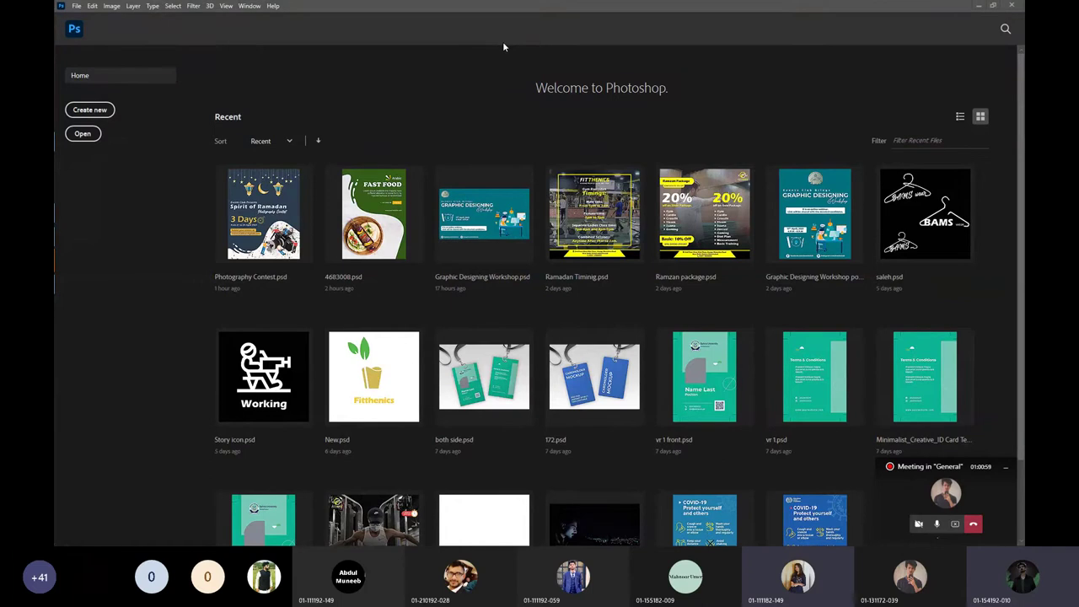
pyautogui.click(936, 475)
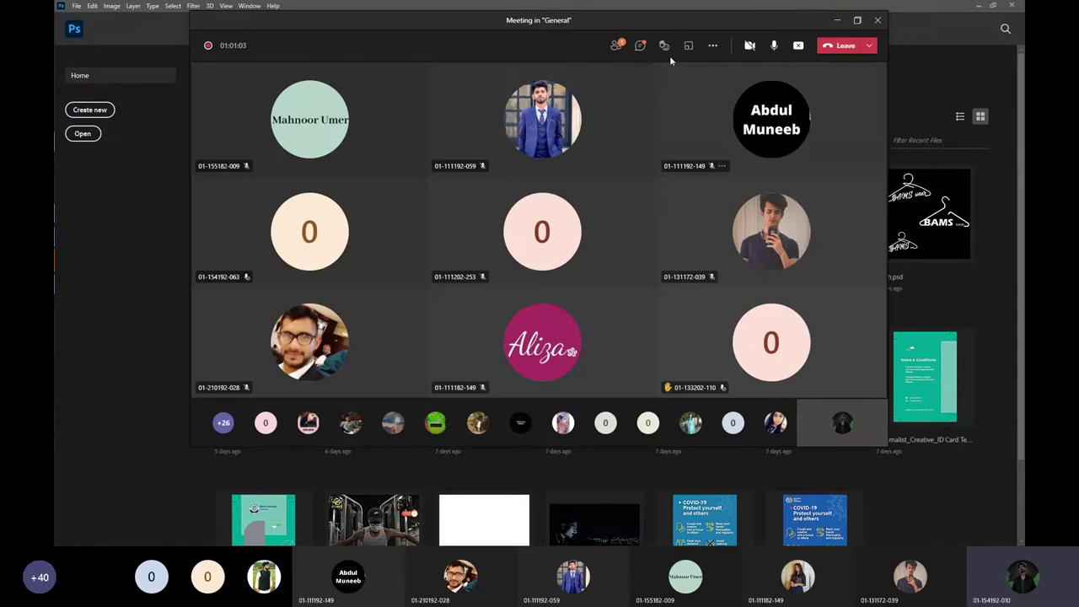
pyautogui.click(836, 20)
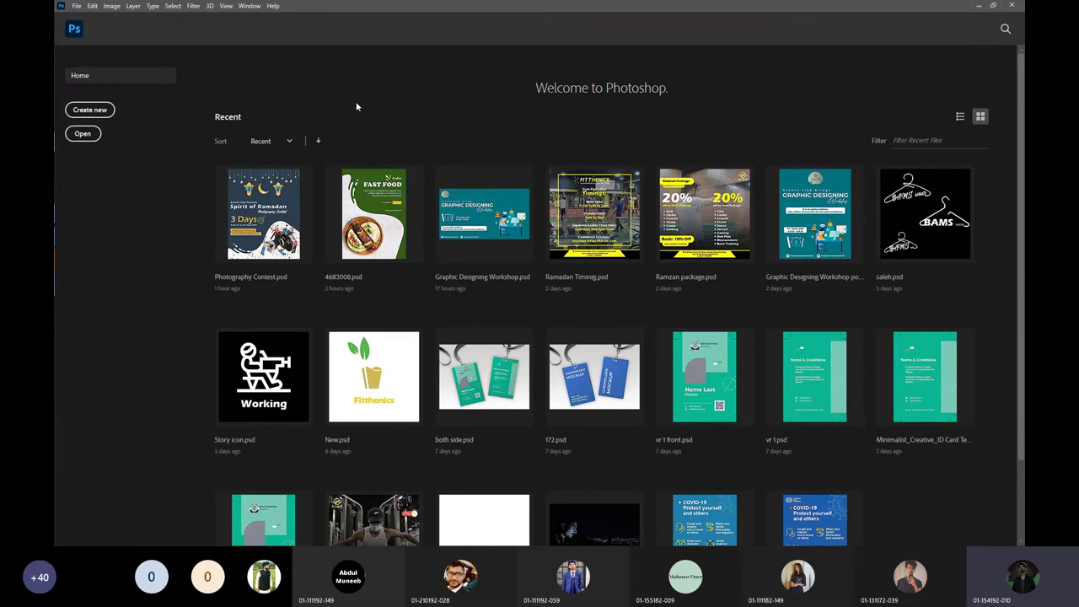
pyautogui.press('XF86AudioRaiseVolume')
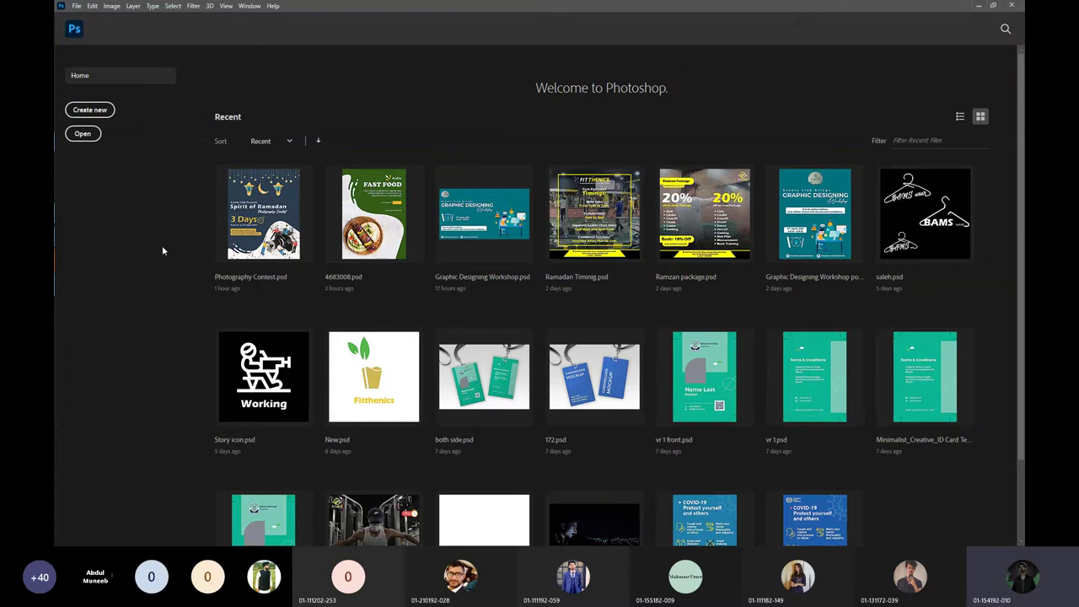
# Open the New Document dialog, which shows a 1458 × 988 px Untitled-1 preset.
pyautogui.click(81, 114)
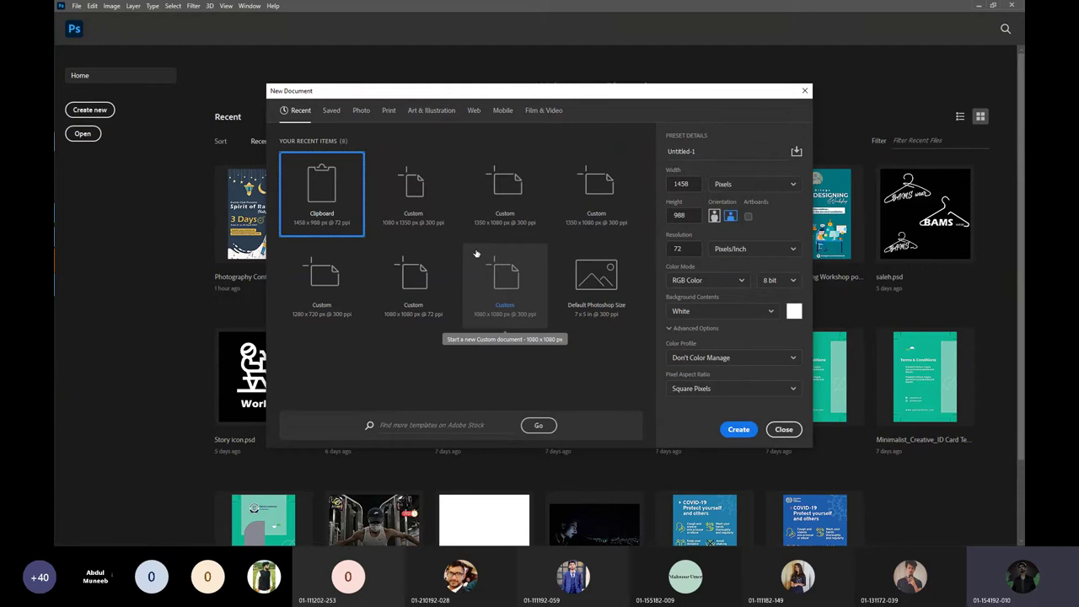
# Set the new document to Width 1080 and Height 1350, keeping Pixels as the unit.
pyautogui.click(727, 187)
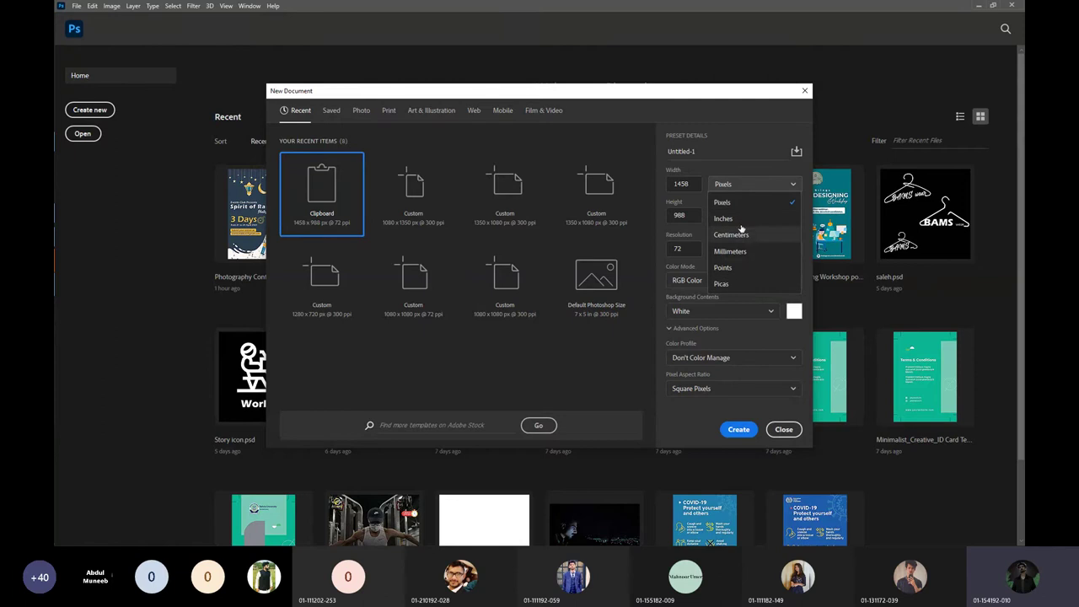
pyautogui.click(723, 202)
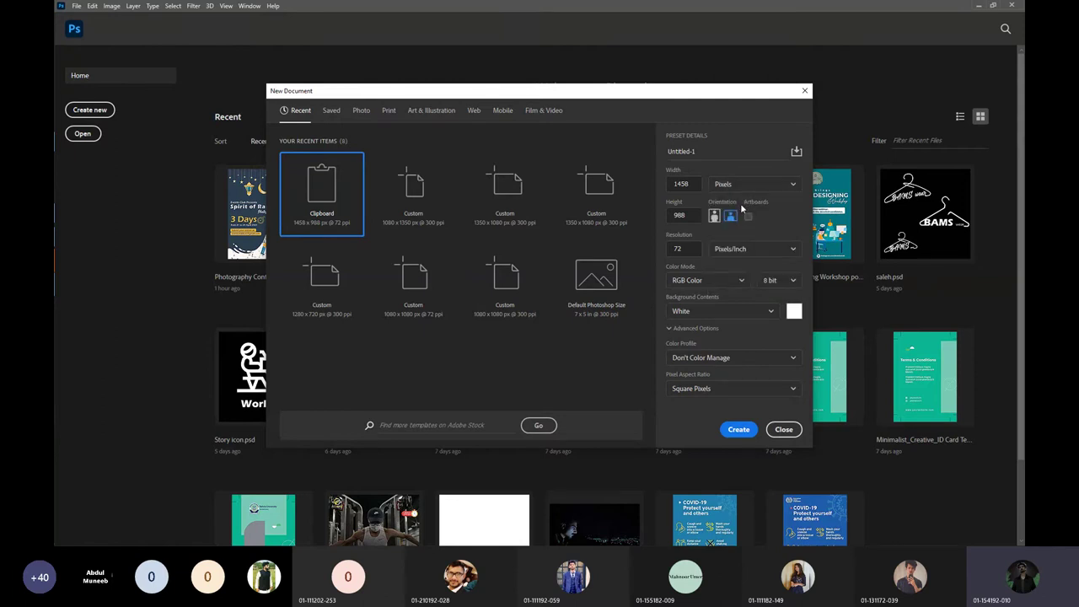
pyautogui.click(688, 184)
pyautogui.write('1080')
pyautogui.click(686, 216)
pyautogui.write('1359')
pyautogui.click(752, 131)
# Keep Portrait orientation and RGB Color mode, then create the 1080 × 1350 document.
pyautogui.click(733, 218)
pyautogui.click(714, 217)
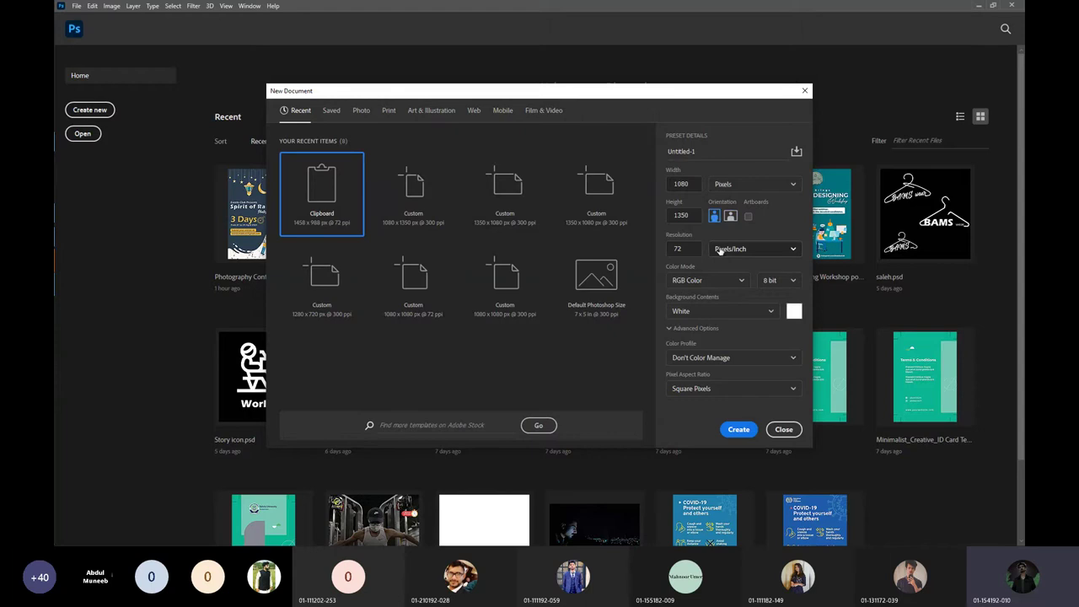
pyautogui.click(705, 281)
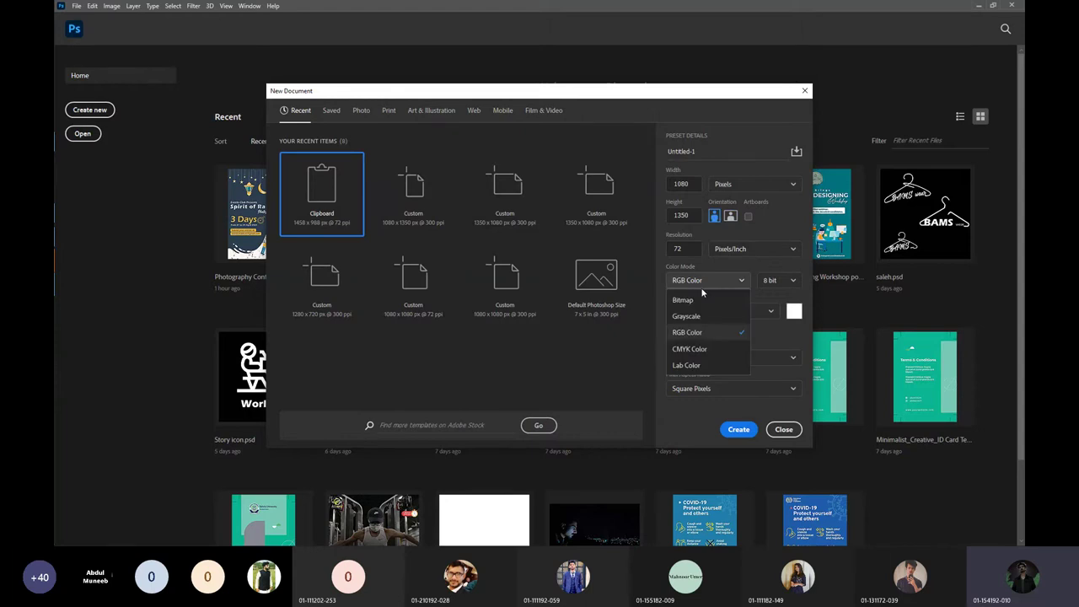
pyautogui.click(700, 334)
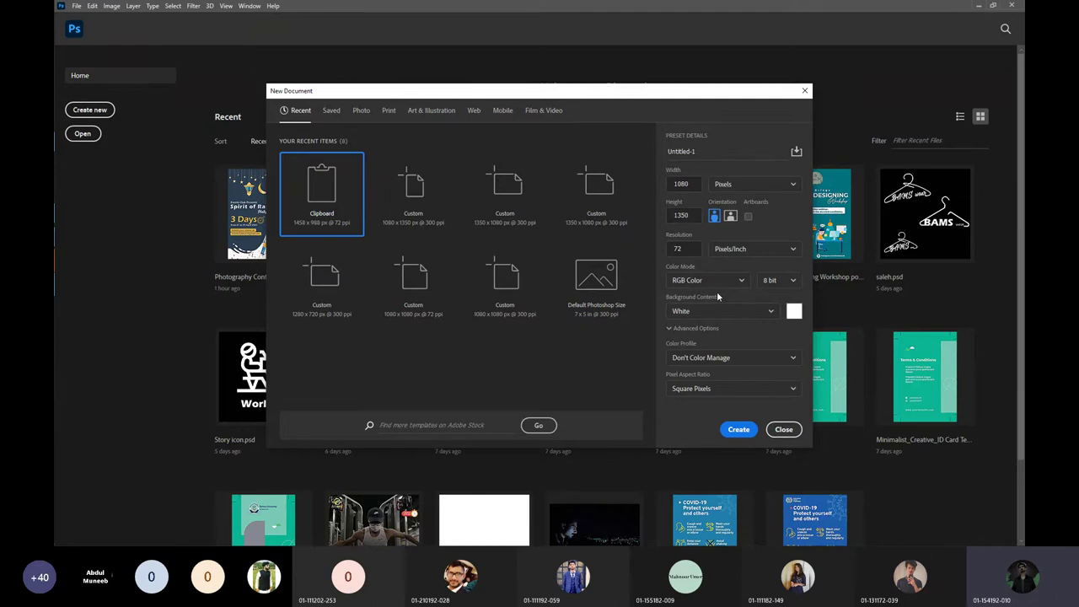
pyautogui.click(739, 430)
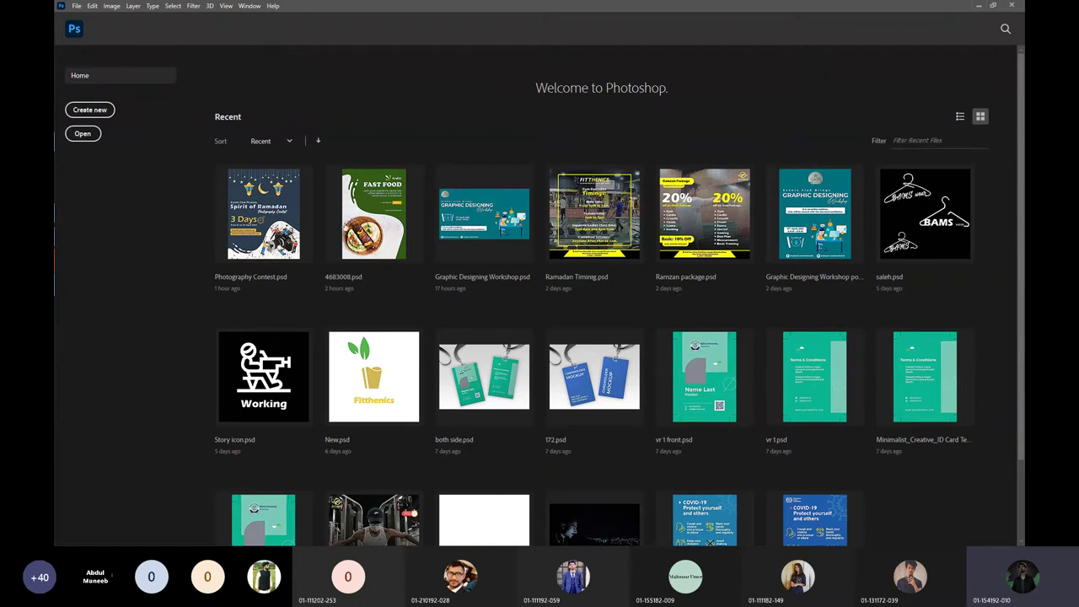
# Bring up the blank Untitled-1 canvas, then switch to the Word project proposal.
pyautogui.click(81, 112)
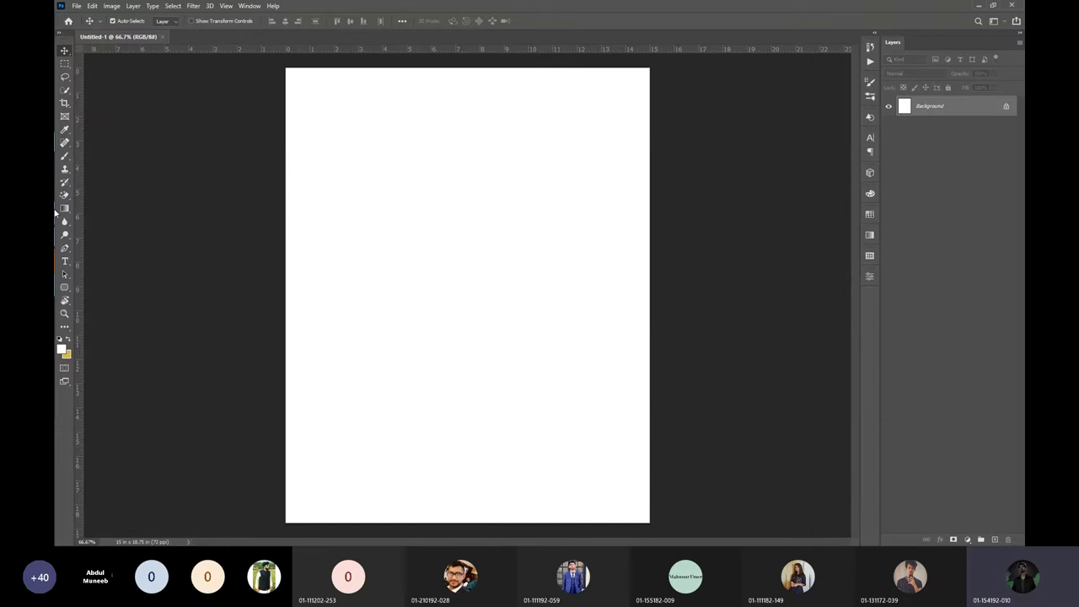
pyautogui.hotkey('alt', 'Tab')
pyautogui.hotkey('alt', 'Tab')
pyautogui.hotkey('alt', 'Tab')
pyautogui.hotkey('alt', 'Tab')
pyautogui.hotkey('alt', 'Tab')
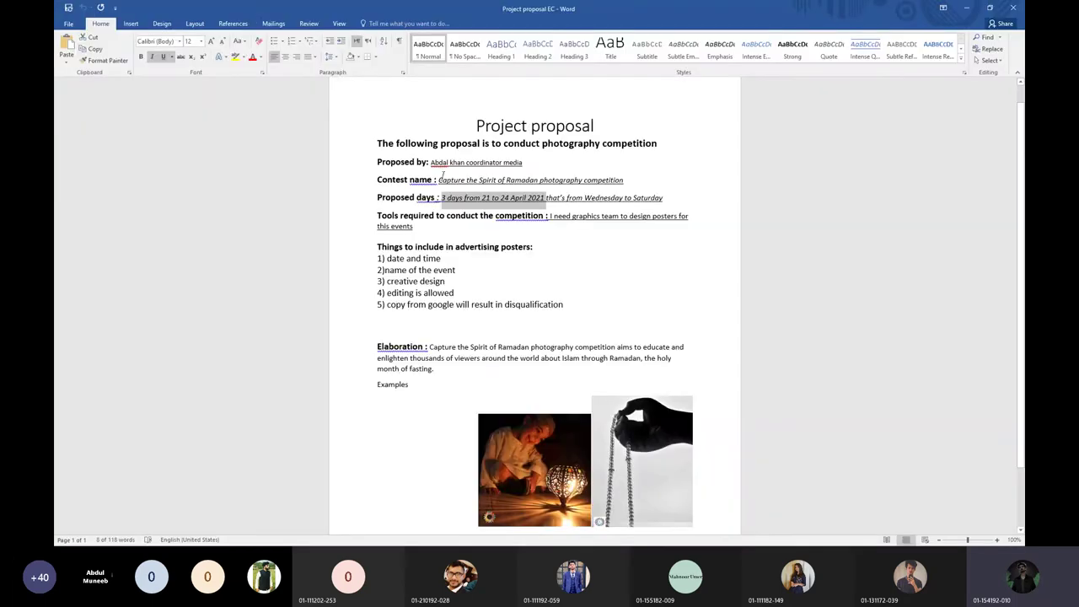
# Select 'Spirit of Ramadan' on the proposal's Contest name line, then return to Photoshop.
pyautogui.click(504, 125)
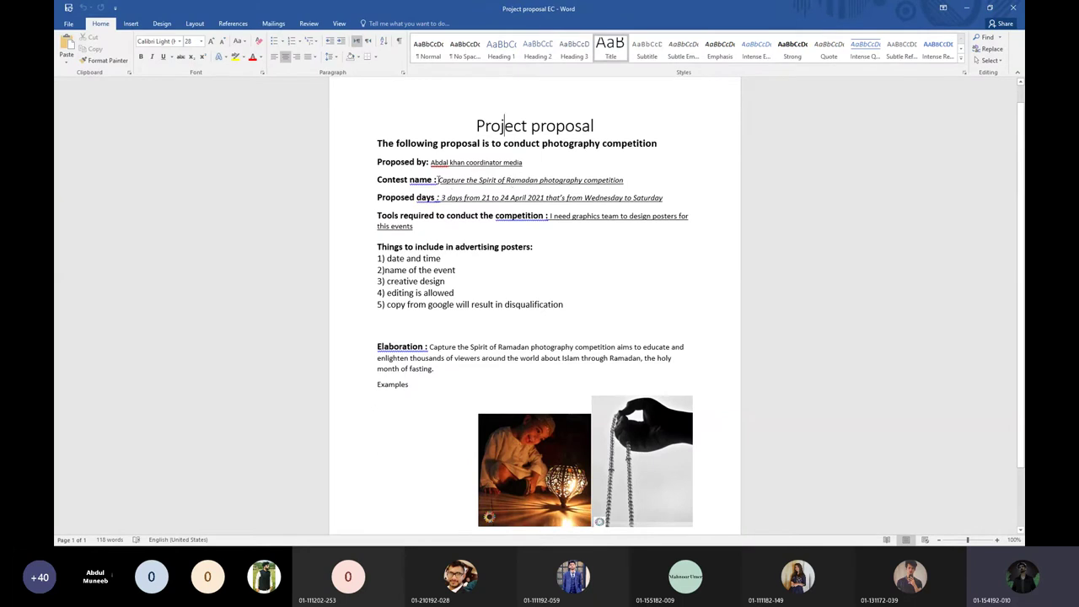
pyautogui.moveTo(478, 179); pyautogui.dragTo(538, 182)
pyautogui.click(537, 181)
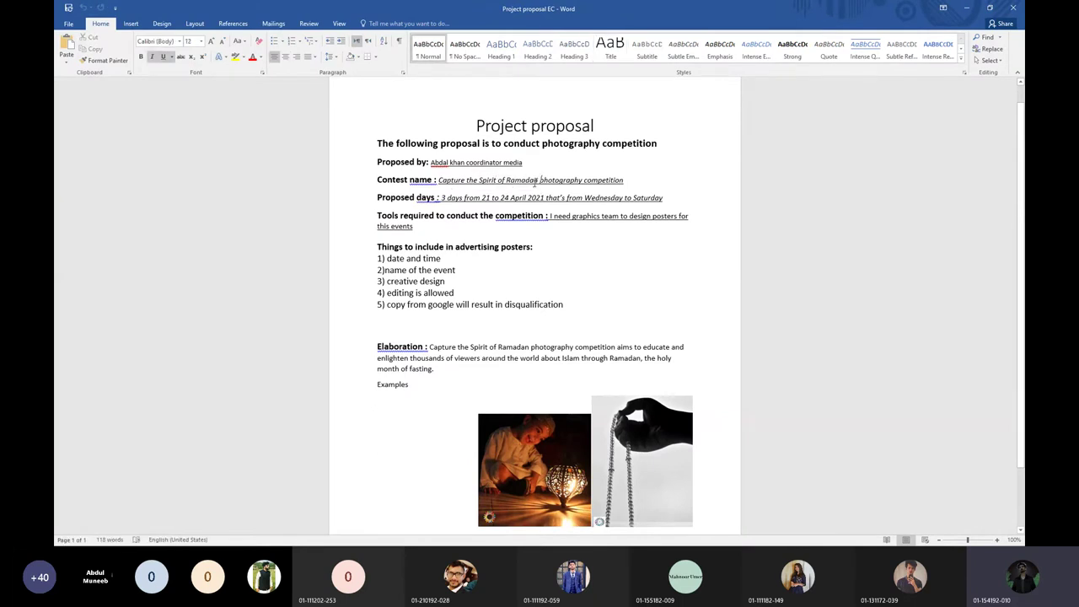
pyautogui.hotkey('shift', 'End')
pyautogui.click(489, 189)
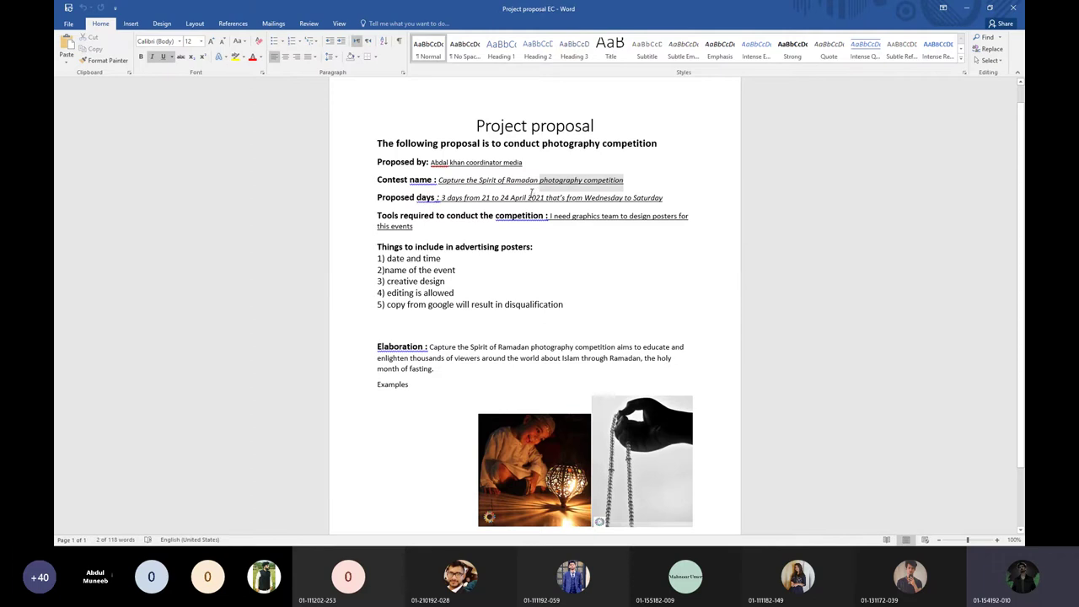
pyautogui.moveTo(480, 181); pyautogui.dragTo(540, 182)
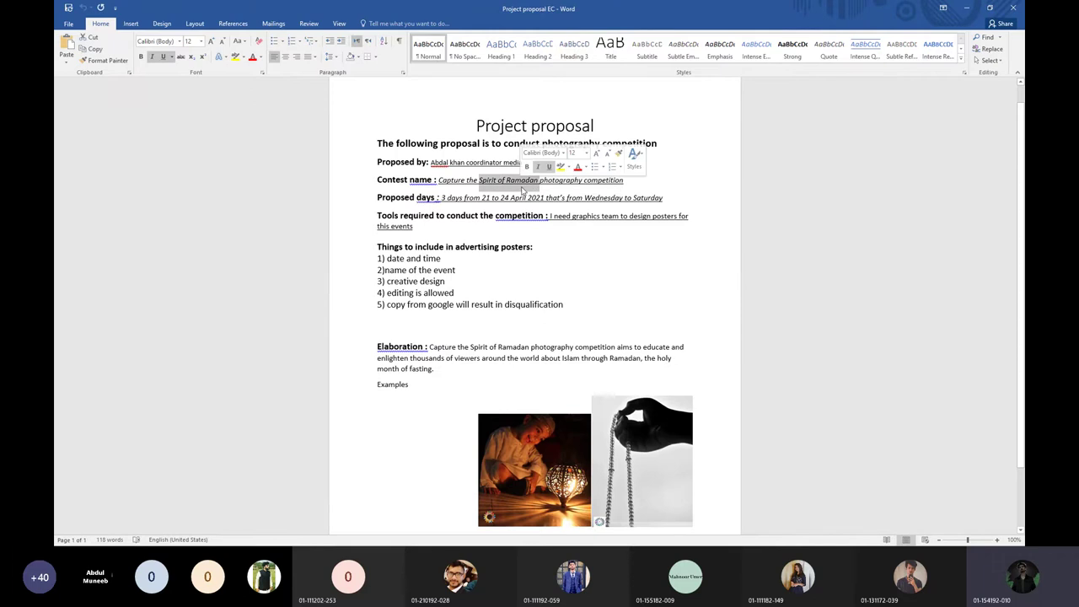
pyautogui.hotkey('alt', 'Tab')
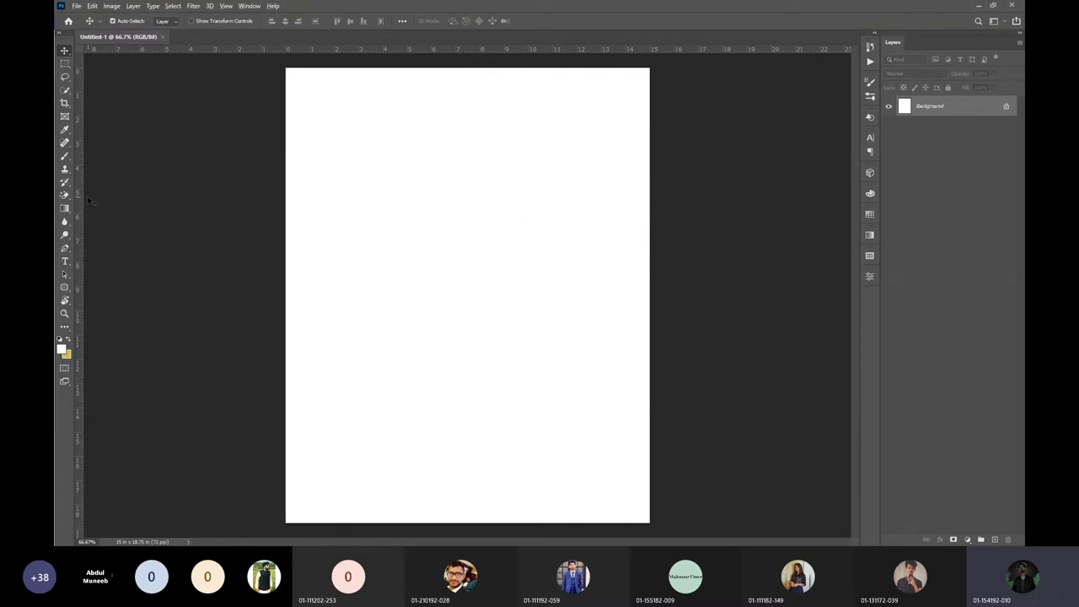
# In Chrome, go to flaticon.com by entering 'flat' in the address bar.
pyautogui.hotkey('alt', 'Tab')
pyautogui.hotkey('alt', 'Tab')
pyautogui.hotkey('alt', 'Tab')
pyautogui.hotkey('alt', 'Tab')
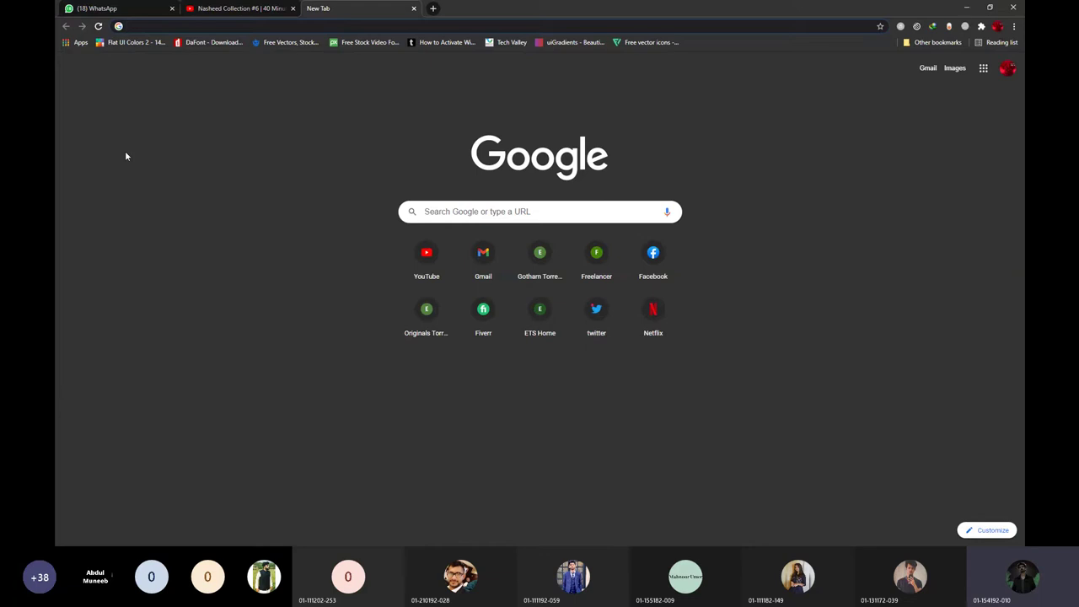
pyautogui.write('falt')
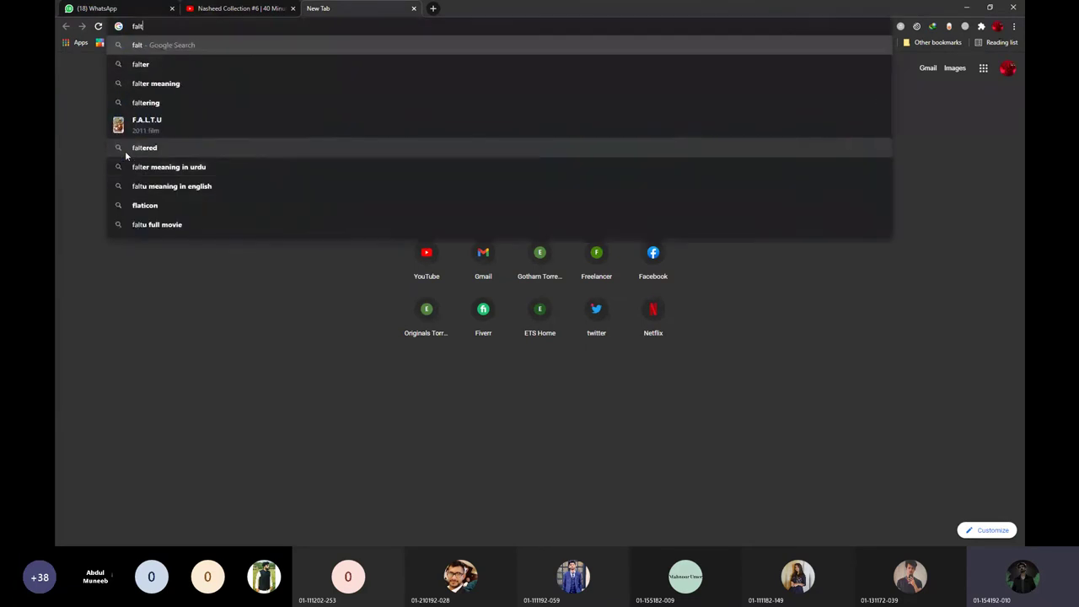
pyautogui.press('BackSpace')
pyautogui.press('BackSpace')
pyautogui.press('BackSpace')
pyautogui.press('BackSpace')
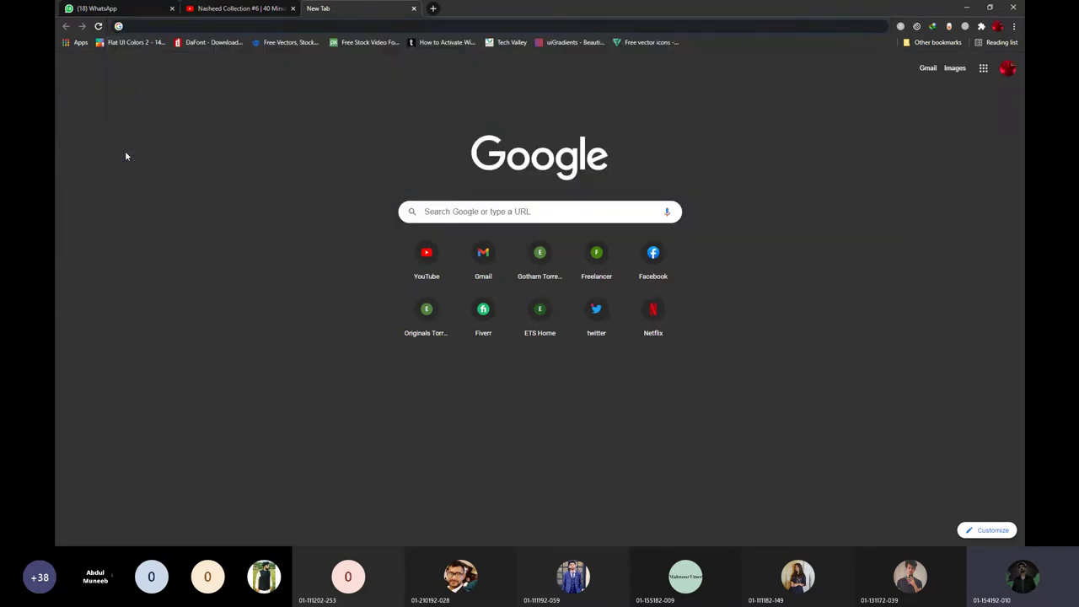
pyautogui.write('flat')
pyautogui.press('Return')
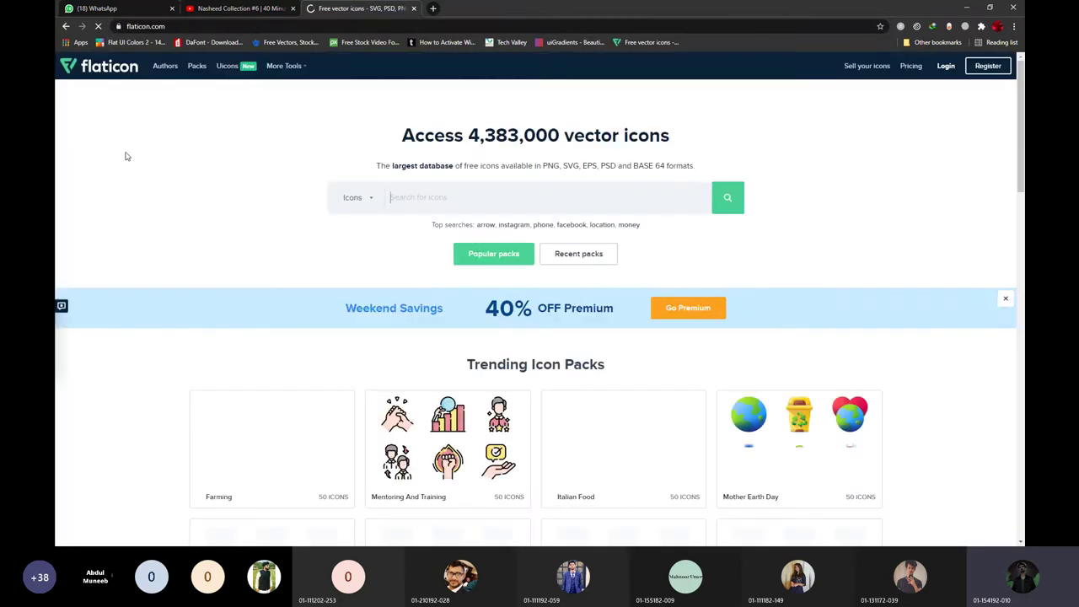
# Open the Flat UI Colors 2 site and its Flat UI Palette v1 swatches.
pyautogui.click(145, 43)
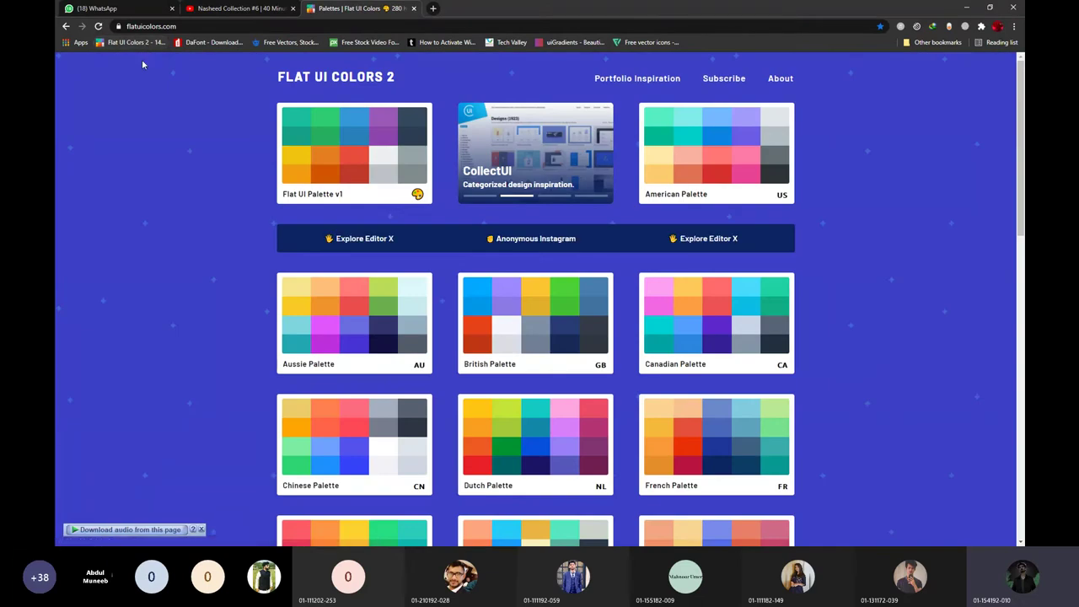
pyautogui.click(284, 152)
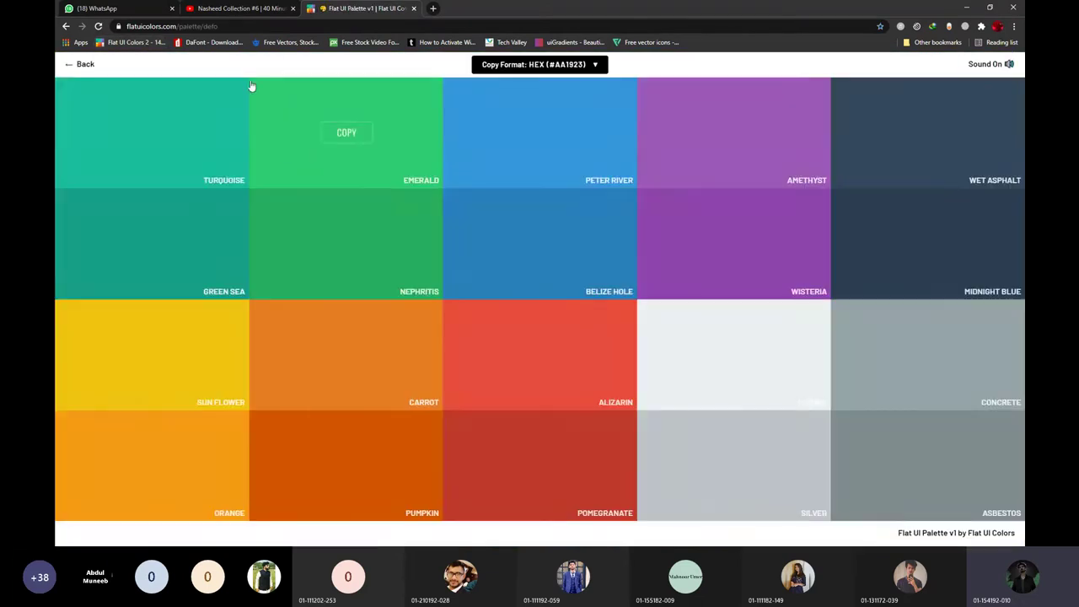
pyautogui.click(89, 67)
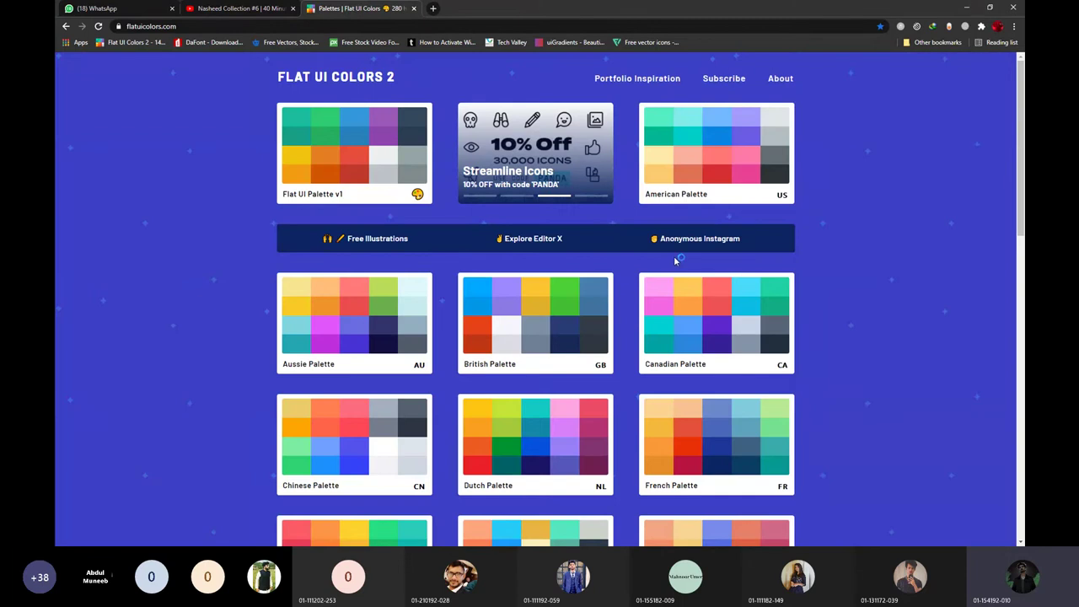
pyautogui.click(363, 195)
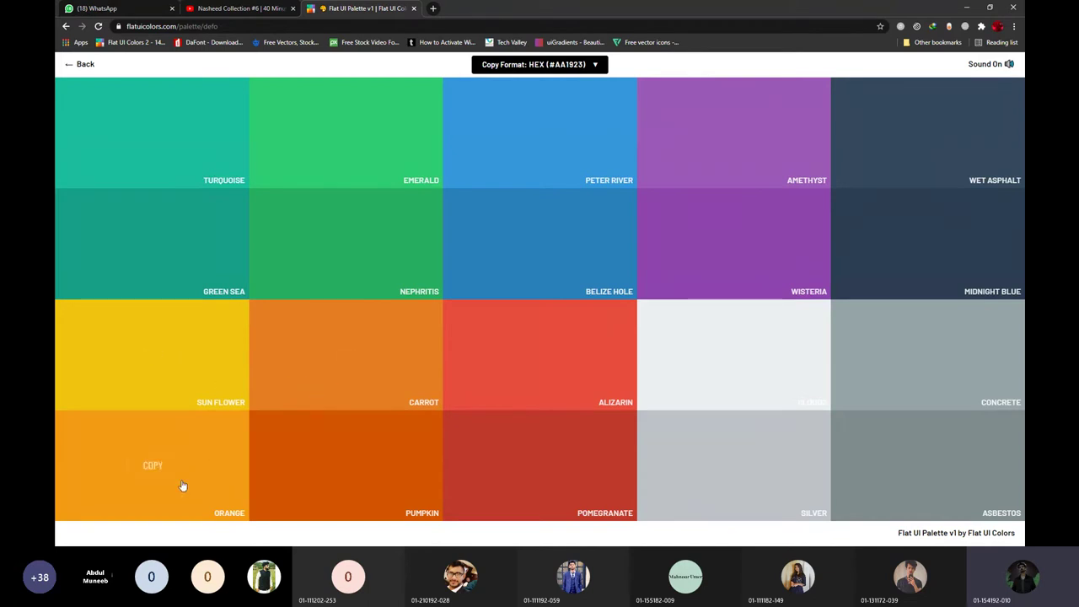
# Copy the Carrot, then the Orange hex code, returning to Photoshop after each.
pyautogui.click(337, 361)
pyautogui.hotkey('alt', 'Tab')
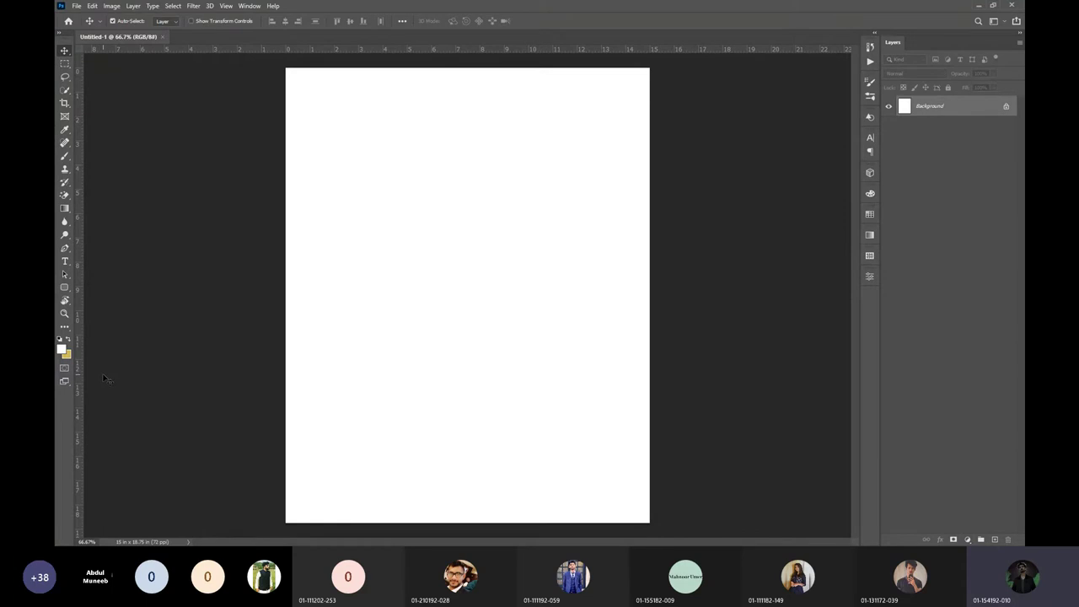
pyautogui.hotkey('alt', 'Tab')
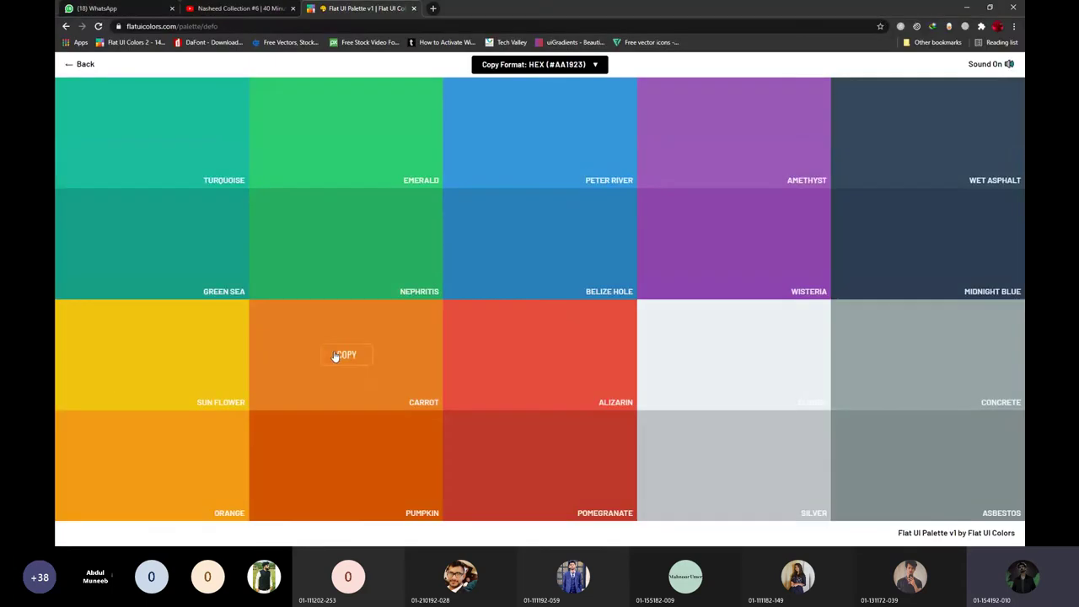
pyautogui.click(150, 462)
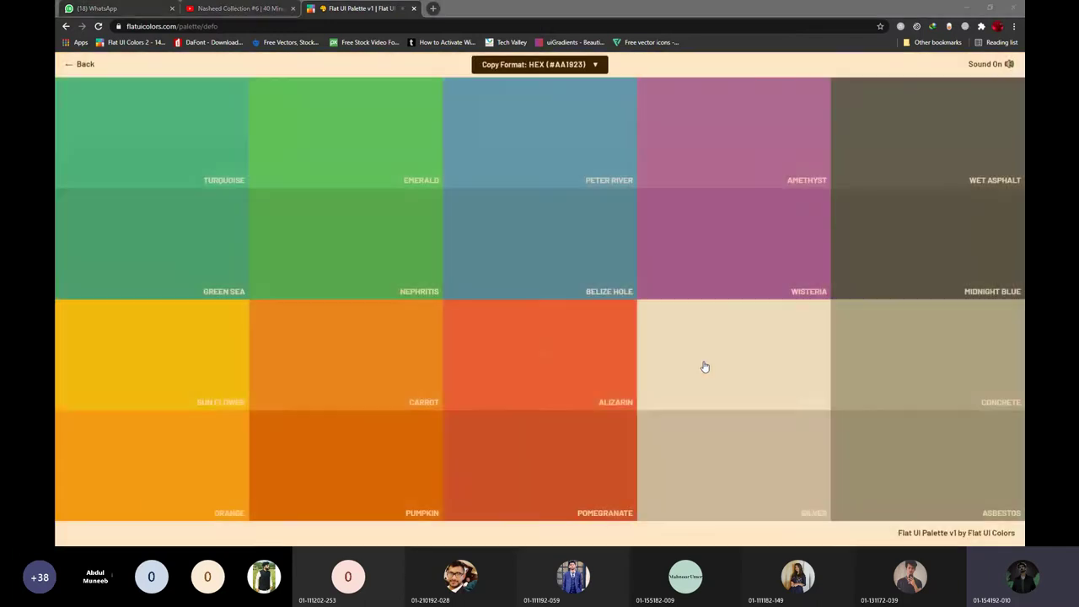
pyautogui.hotkey('alt', 'Tab')
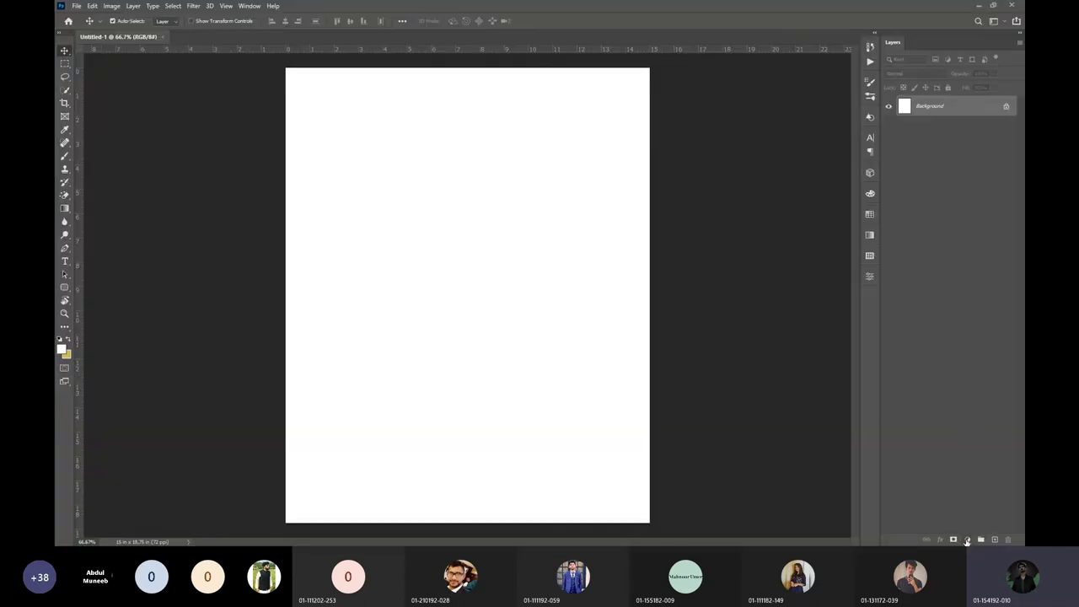
# Add a Solid Color fill layer in orange #f39c12 over the blank poster.
pyautogui.click(967, 540)
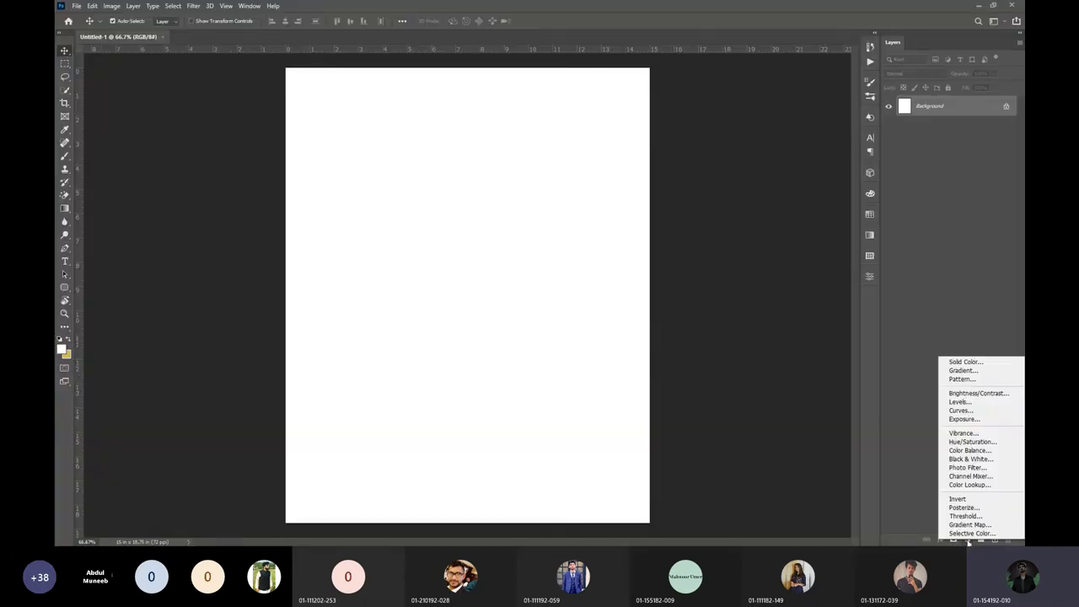
pyautogui.click(964, 363)
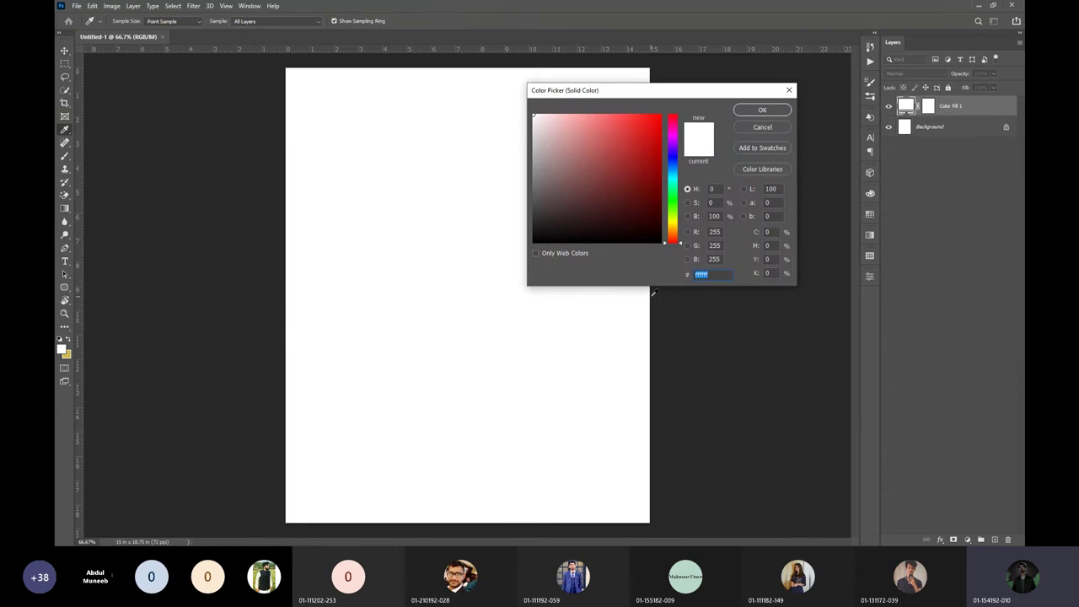
pyautogui.hotkey('ctrl', 'v')
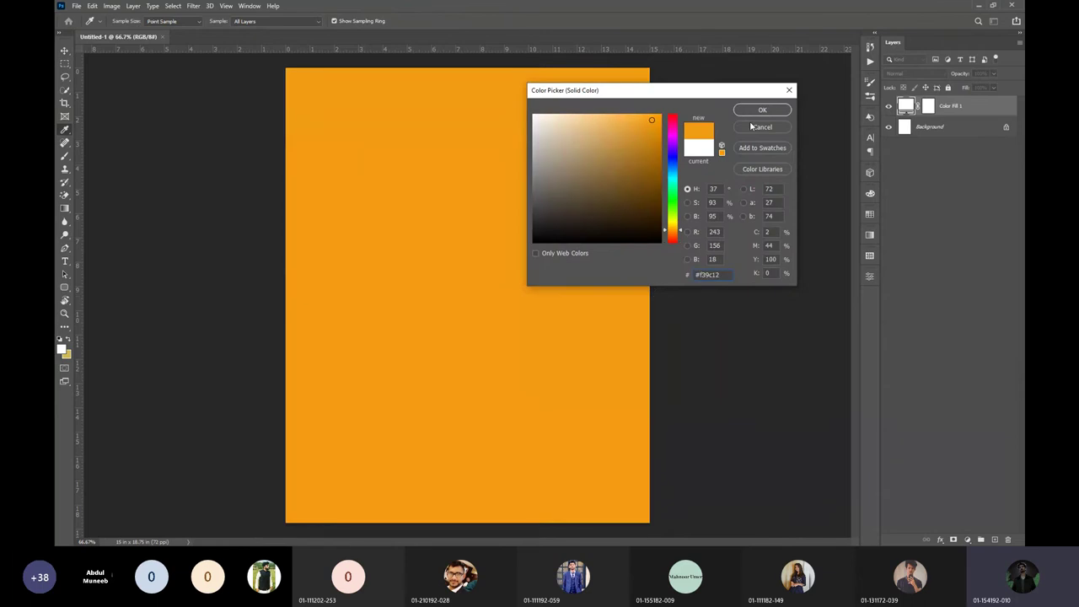
pyautogui.click(761, 109)
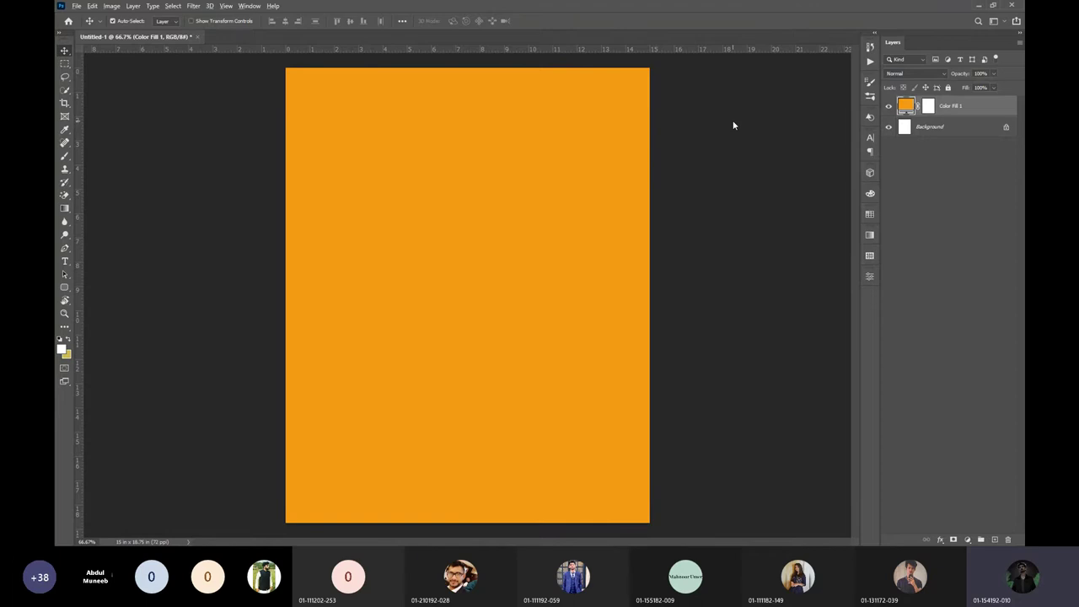
pyautogui.hotkey('alt', 'Tab')
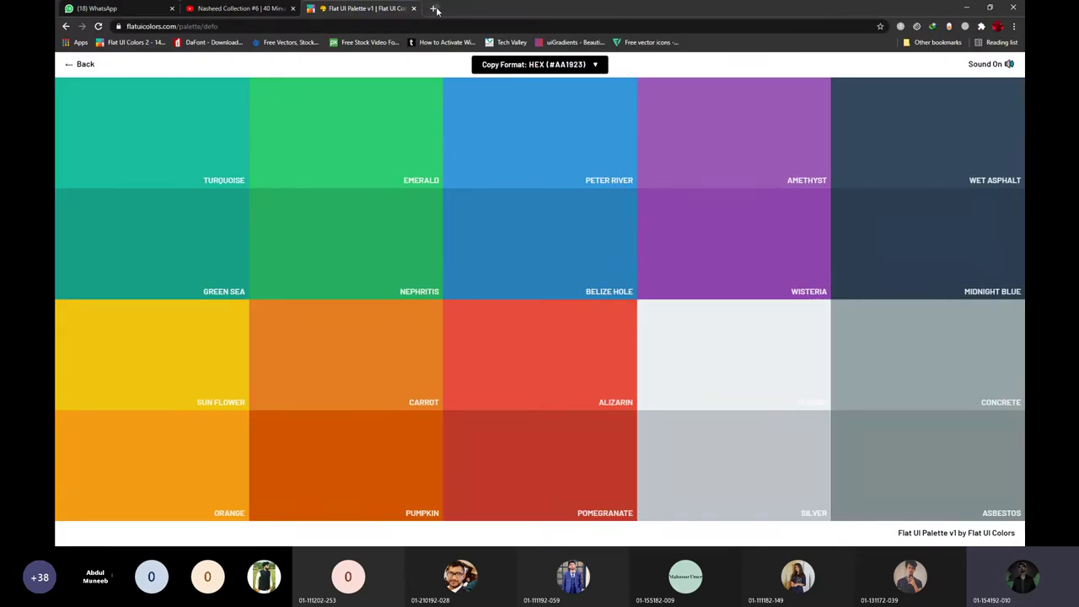
# Search Google Images for 'ramadan photography' in a new tab.
pyautogui.click(433, 9)
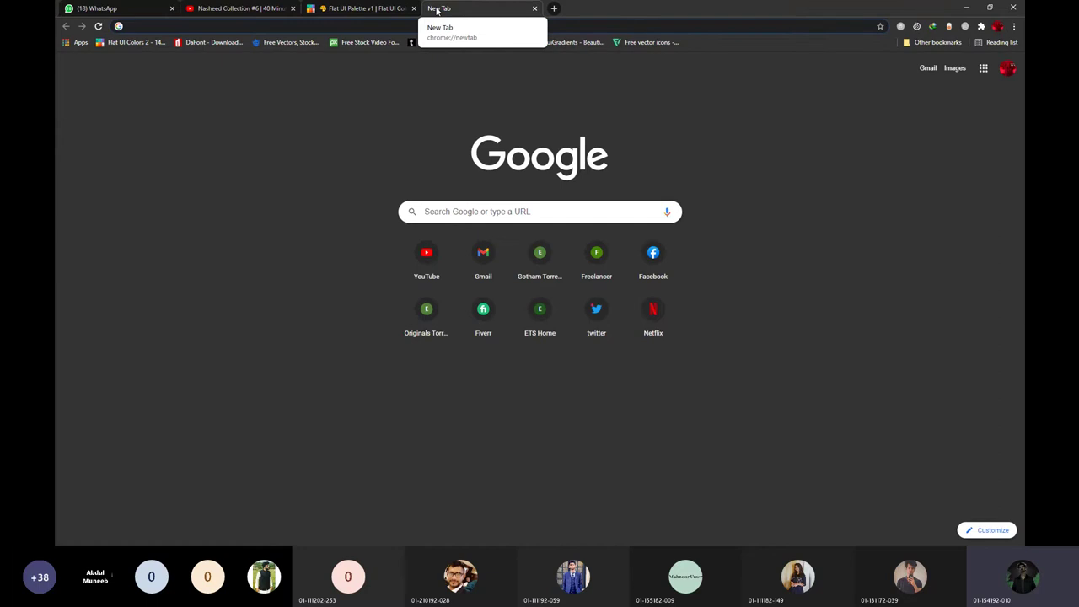
pyautogui.write('ramad')
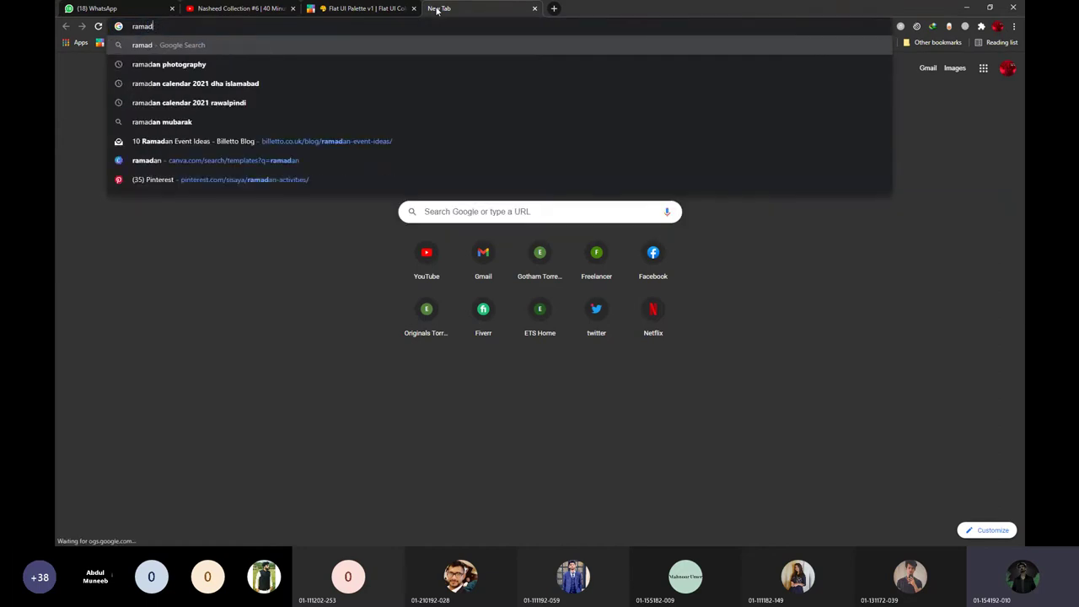
pyautogui.press('Escape')
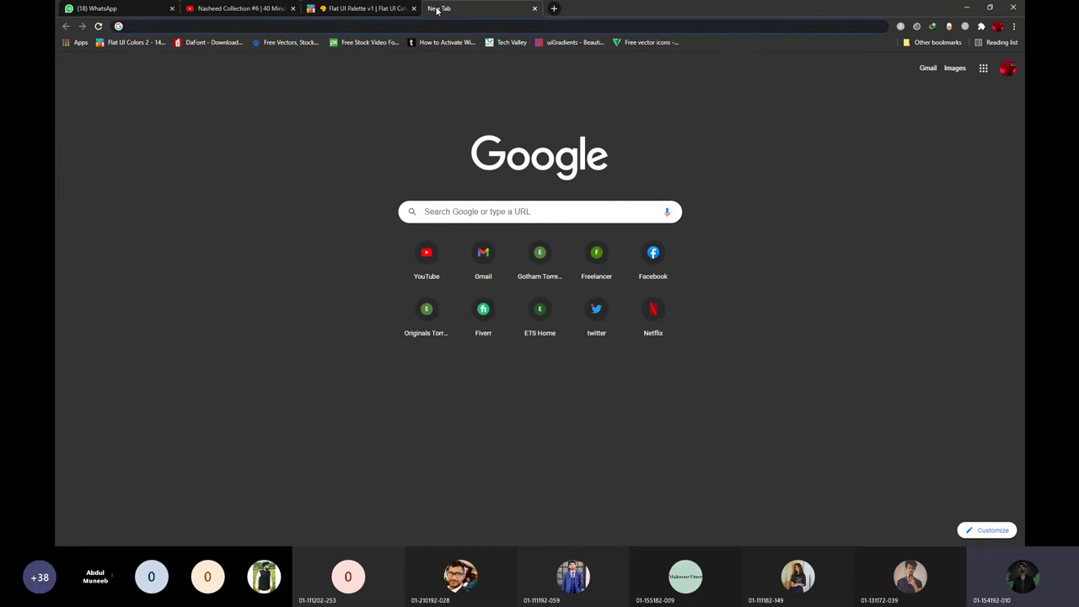
pyautogui.write('ramada')
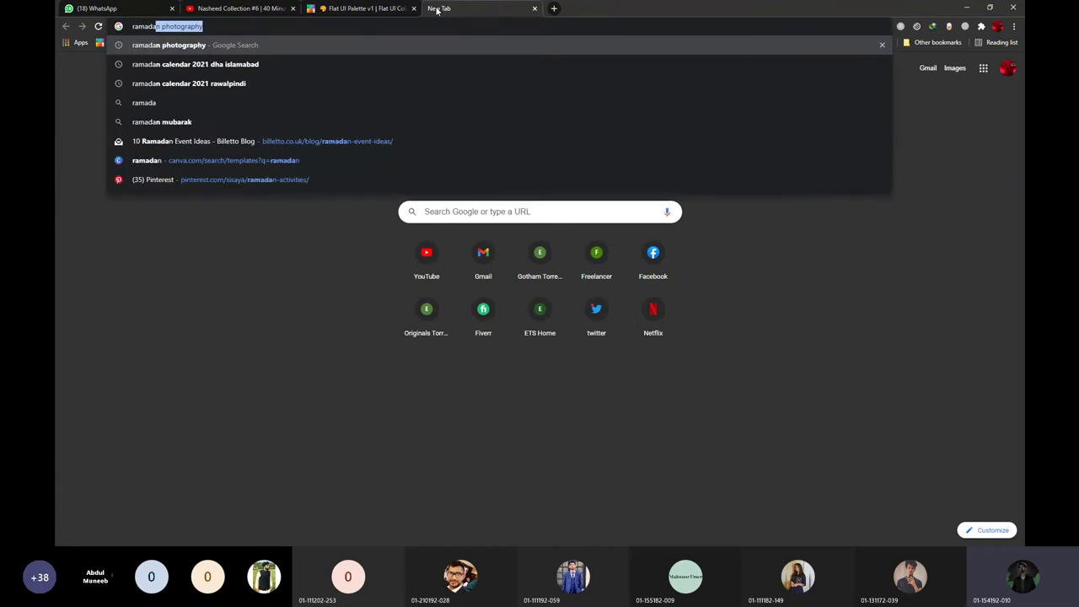
pyautogui.press('Right')
pyautogui.press('Return')
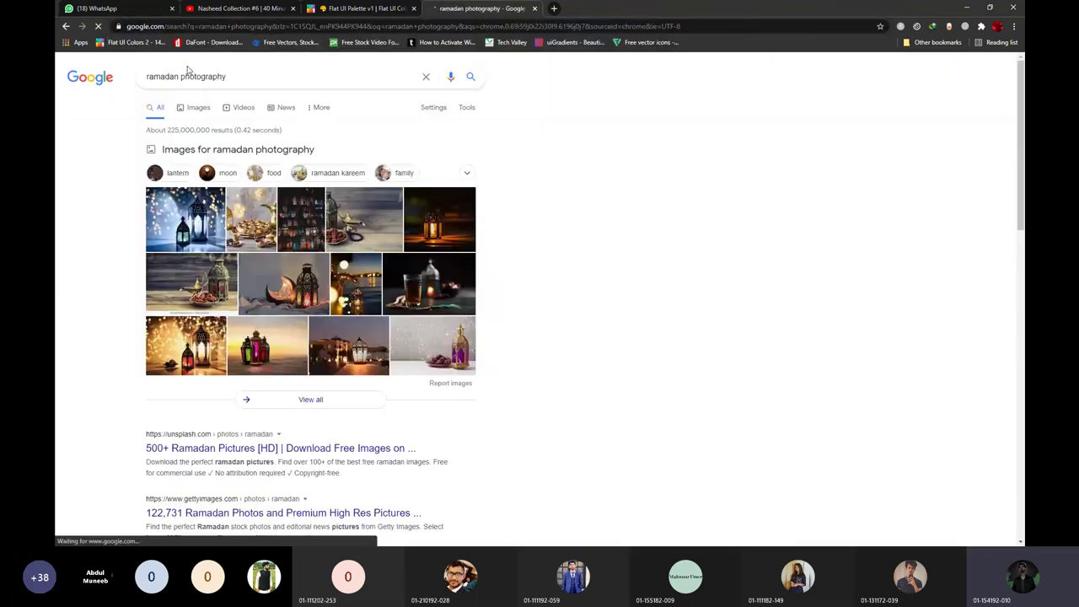
pyautogui.click(198, 107)
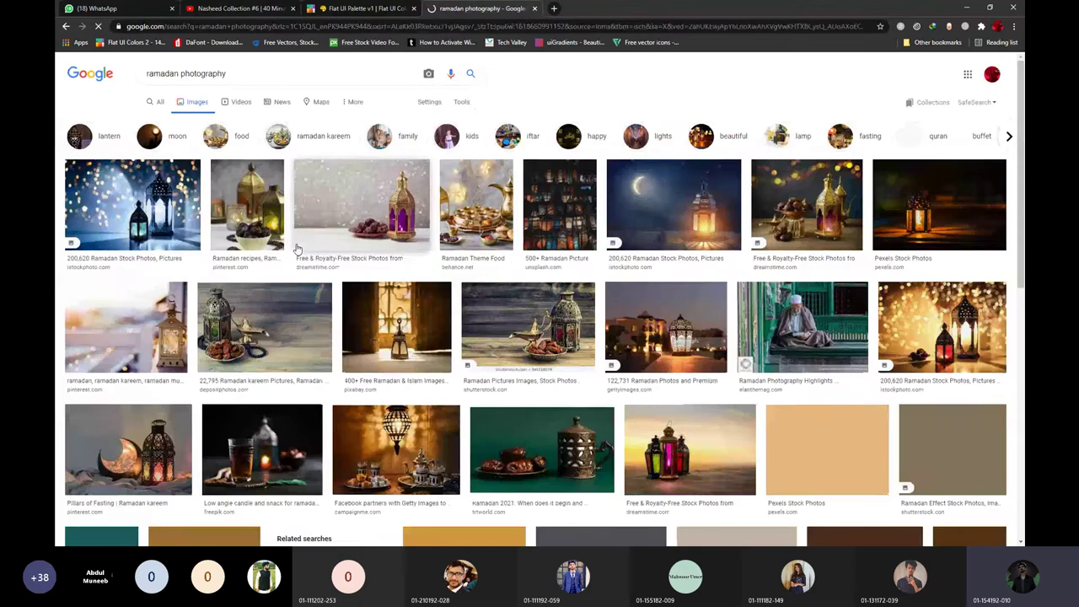
# Browse the results and preview the dates-and-coffee-pot photo.
pyautogui.scroll(-2, 297, 249)
pyautogui.scroll(-2, 399, 279)
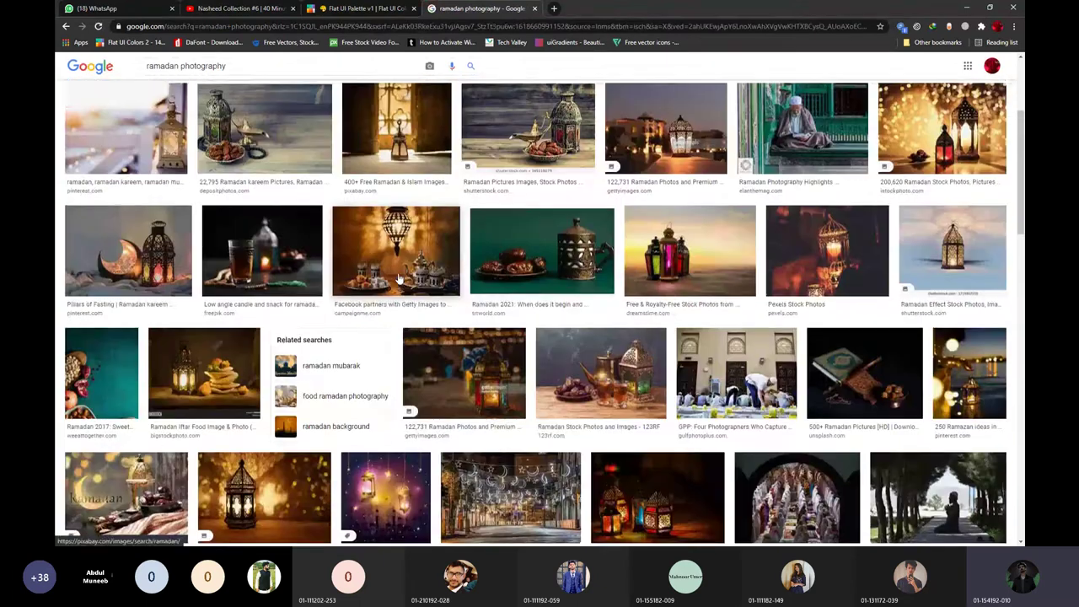
pyautogui.scroll(-3, 400, 279)
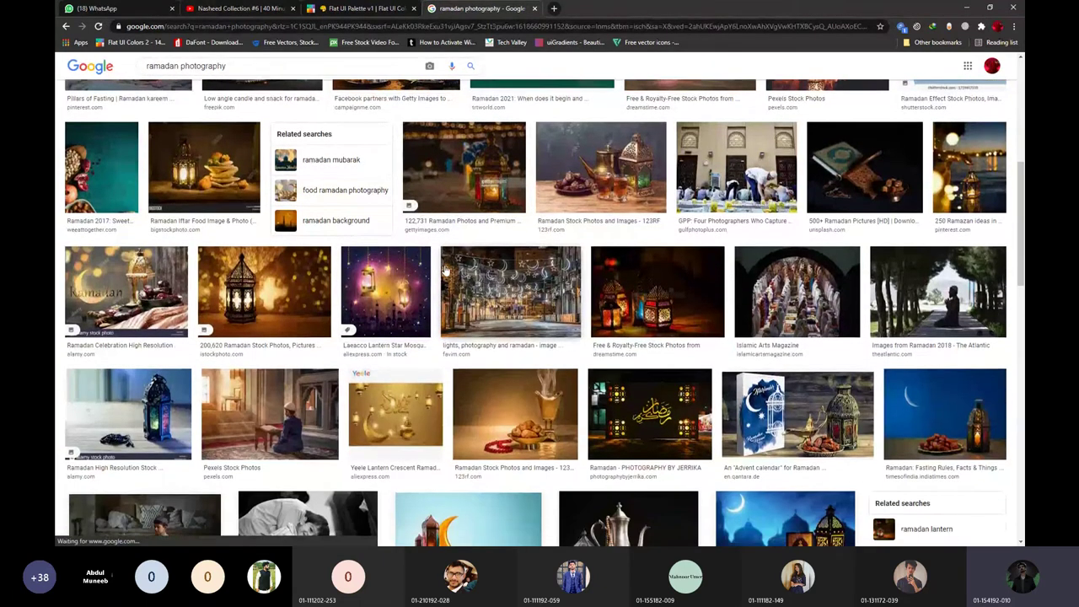
pyautogui.scroll(-2, 445, 268)
pyautogui.scroll(-2, 409, 277)
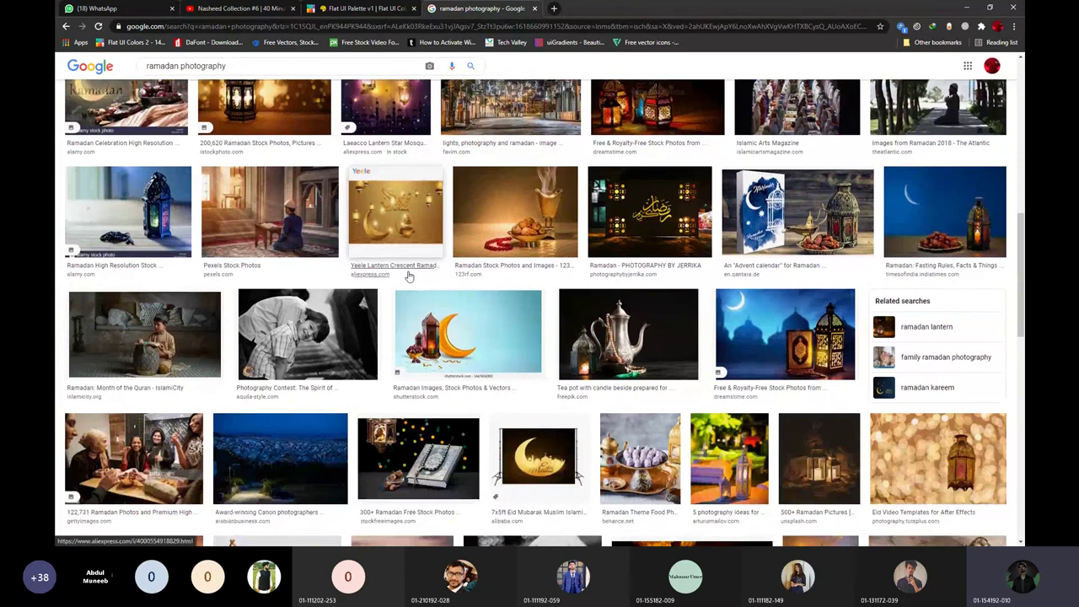
pyautogui.scroll(-8, 409, 277)
pyautogui.scroll(3, 287, 282)
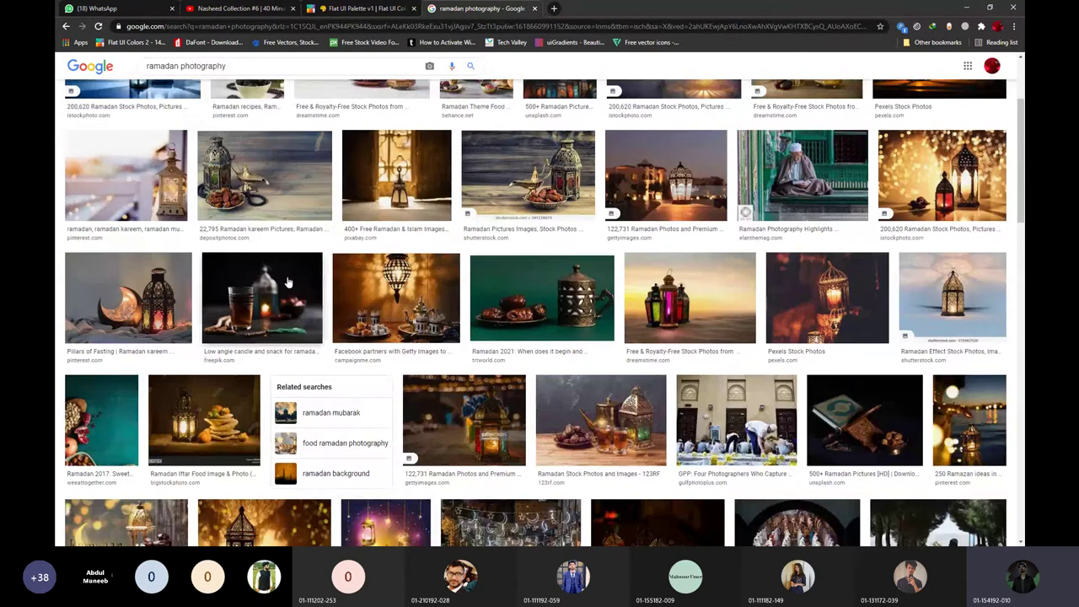
pyautogui.scroll(2, 288, 283)
pyautogui.scroll(-2, 713, 257)
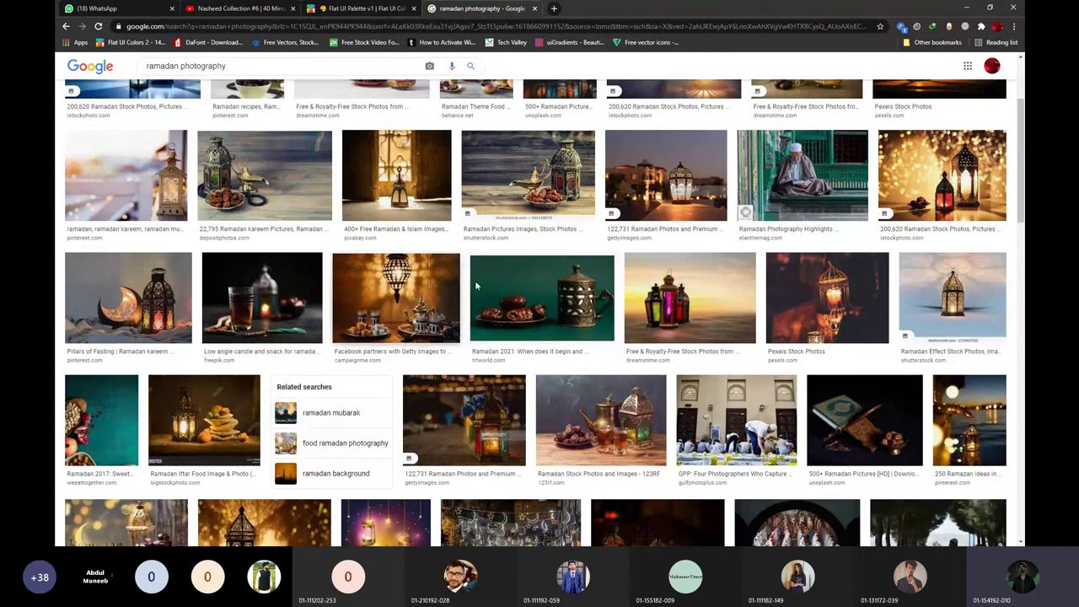
pyautogui.click(475, 288)
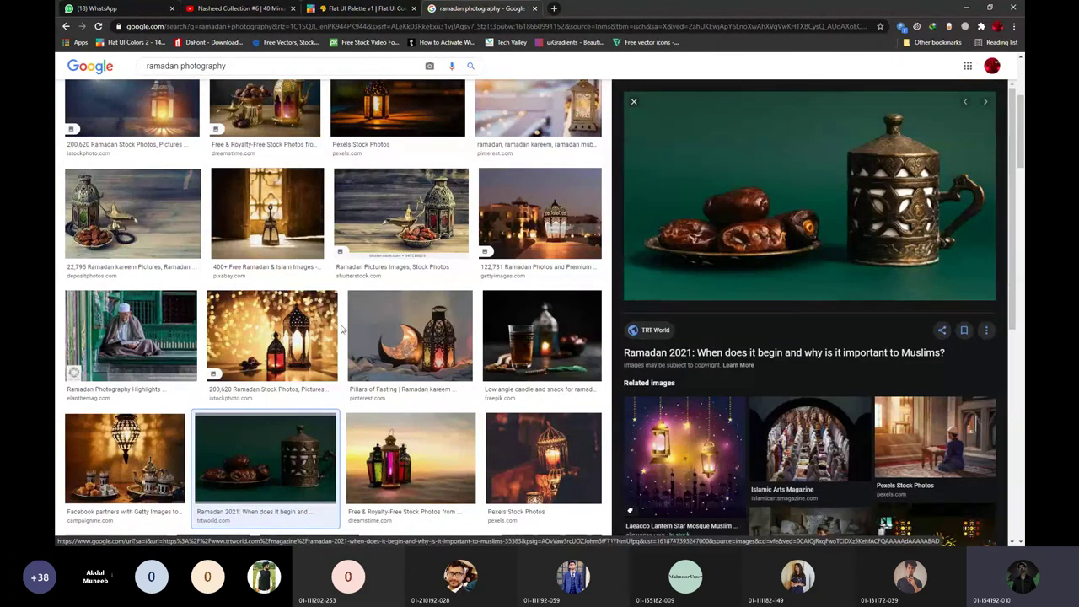
pyautogui.scroll(-8, 340, 331)
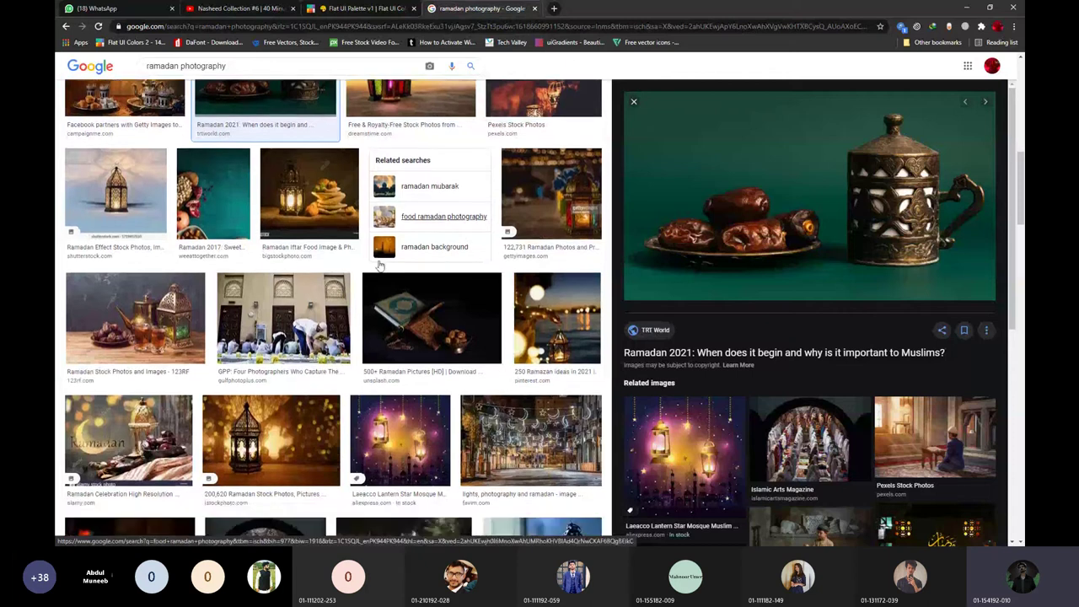
pyautogui.scroll(-10, 424, 222)
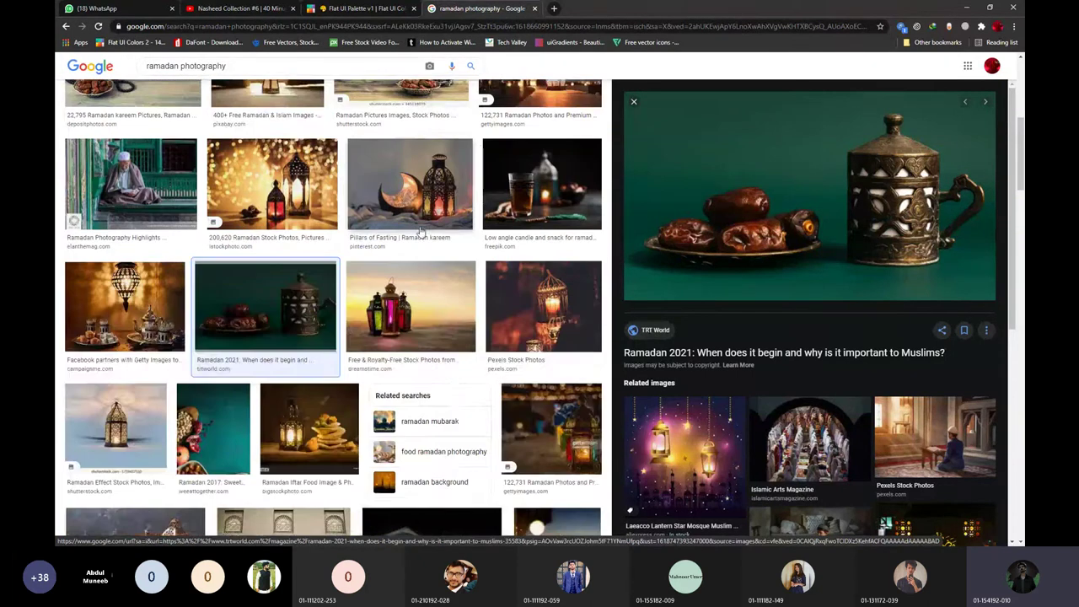
pyautogui.scroll(3, 420, 232)
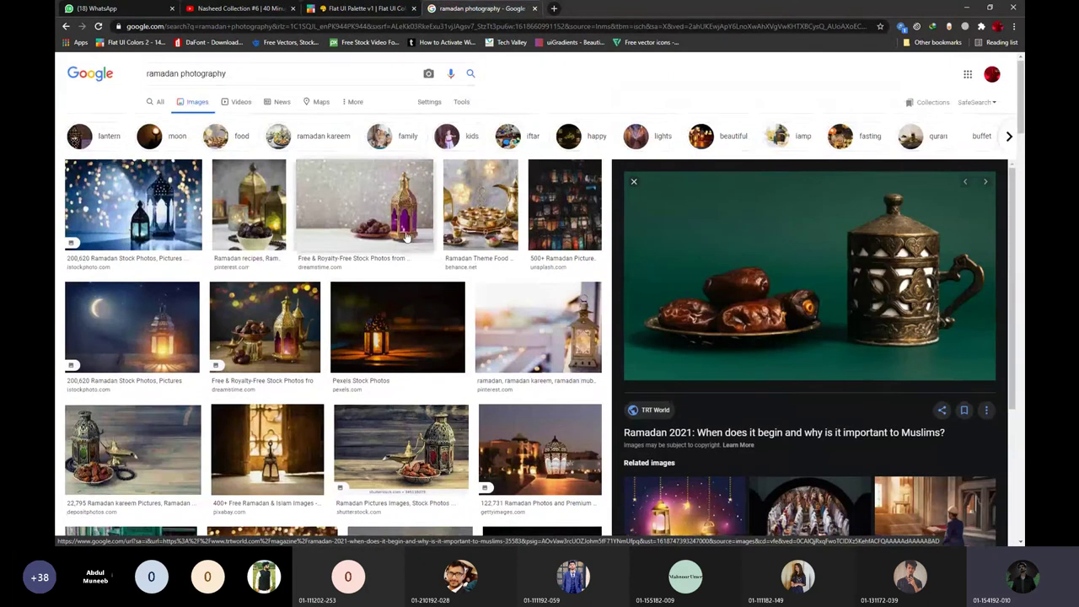
pyautogui.click(461, 103)
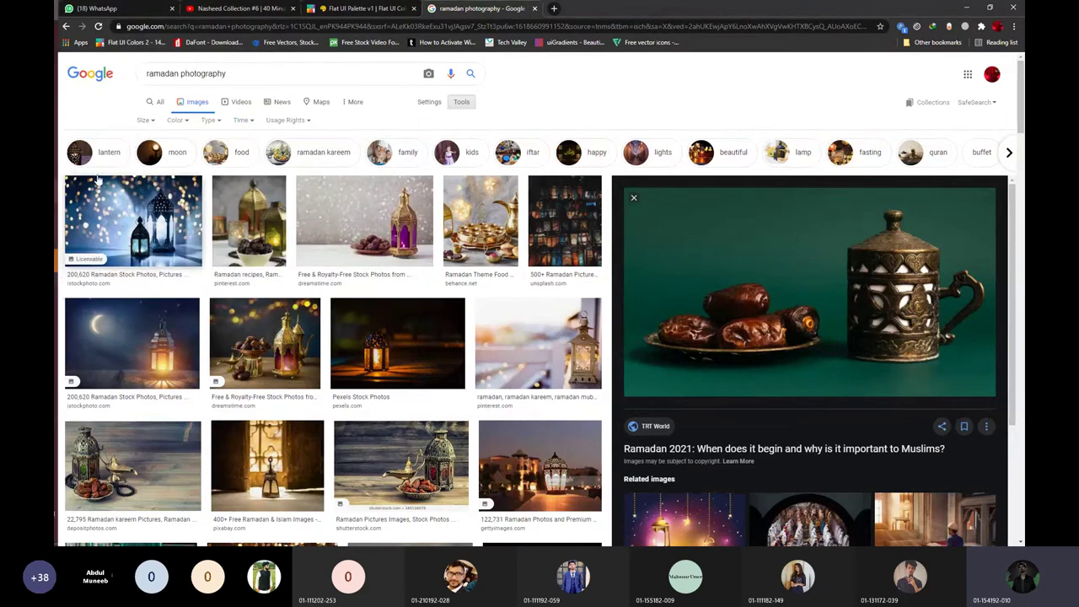
pyautogui.click(180, 121)
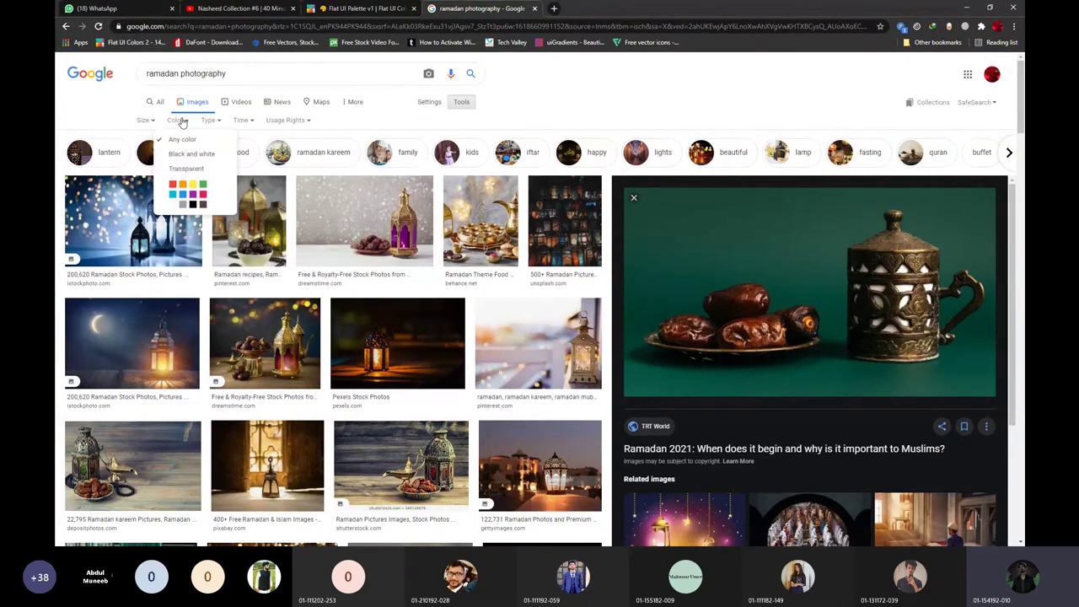
pyautogui.click(190, 169)
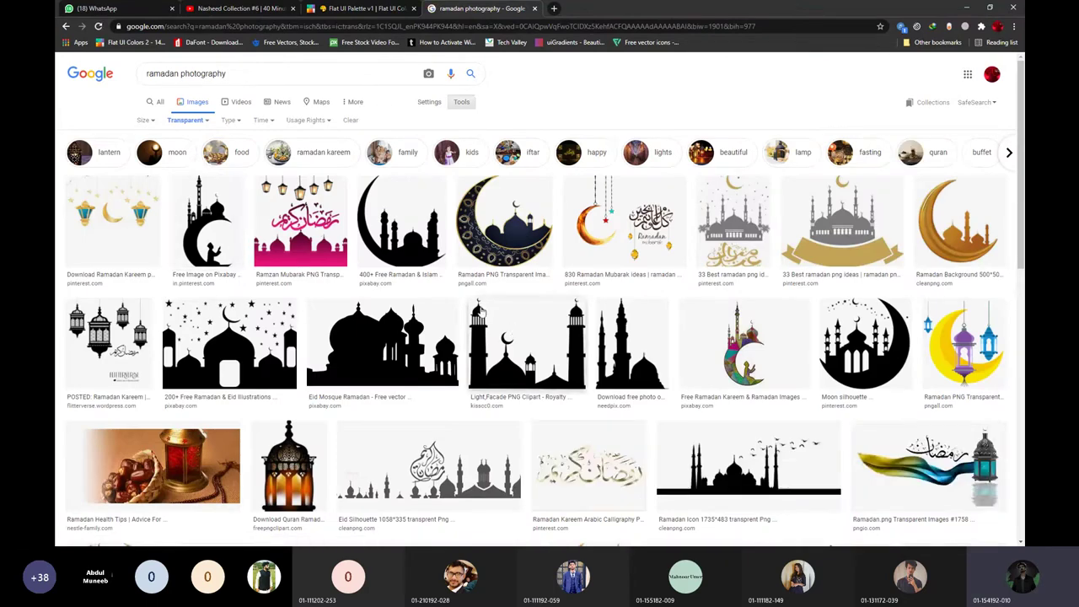
pyautogui.scroll(-2, 226, 267)
pyautogui.scroll(-1, 226, 266)
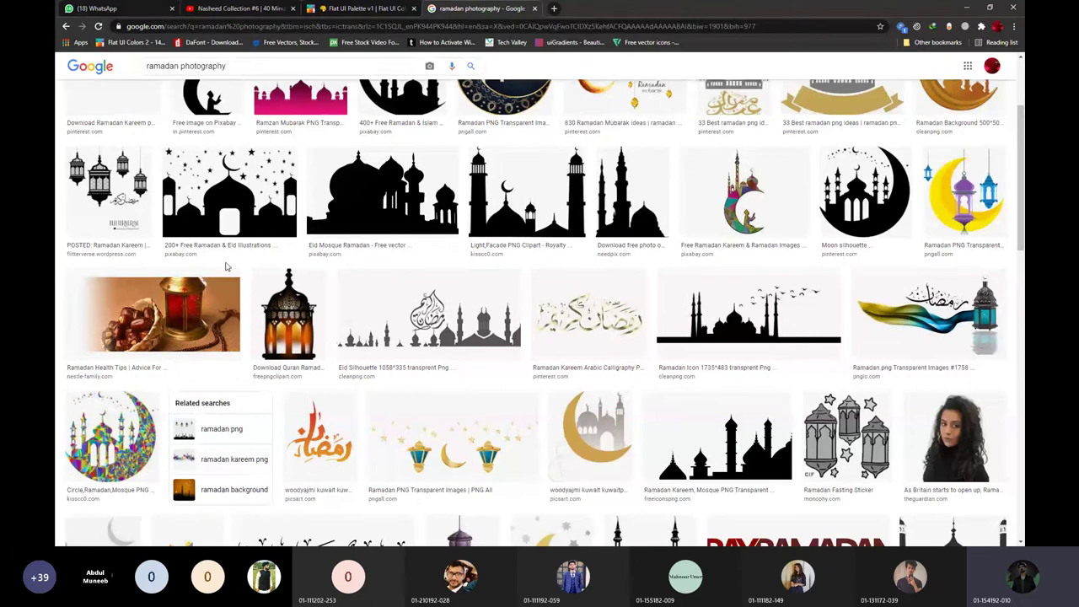
pyautogui.scroll(2, 226, 266)
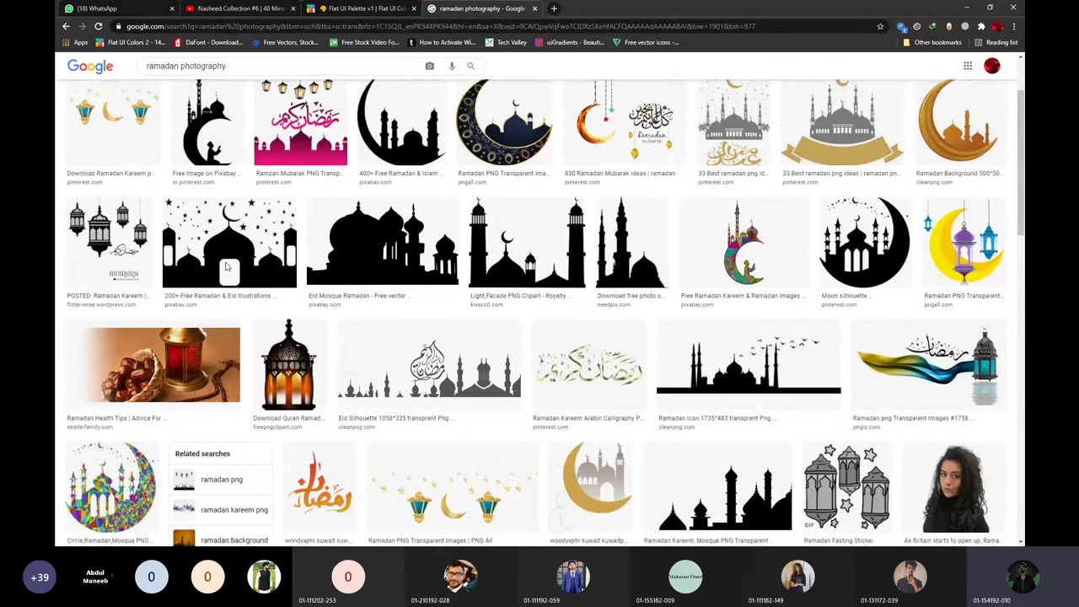
# Open the hanging-lanterns Ramadan Kareem image in its own tab.
pyautogui.click(127, 299)
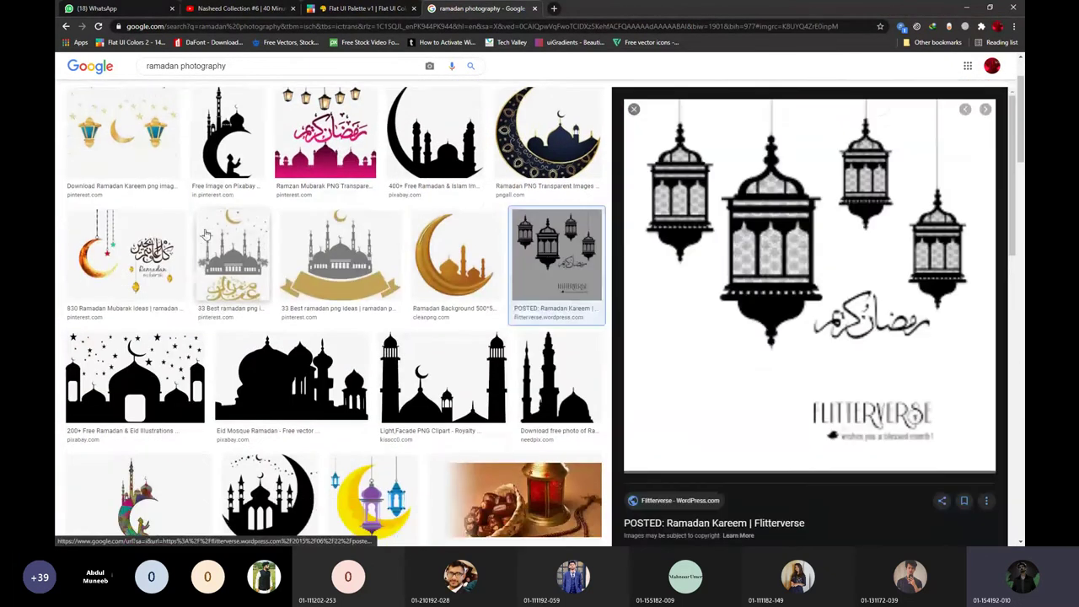
pyautogui.rightClick(748, 290)
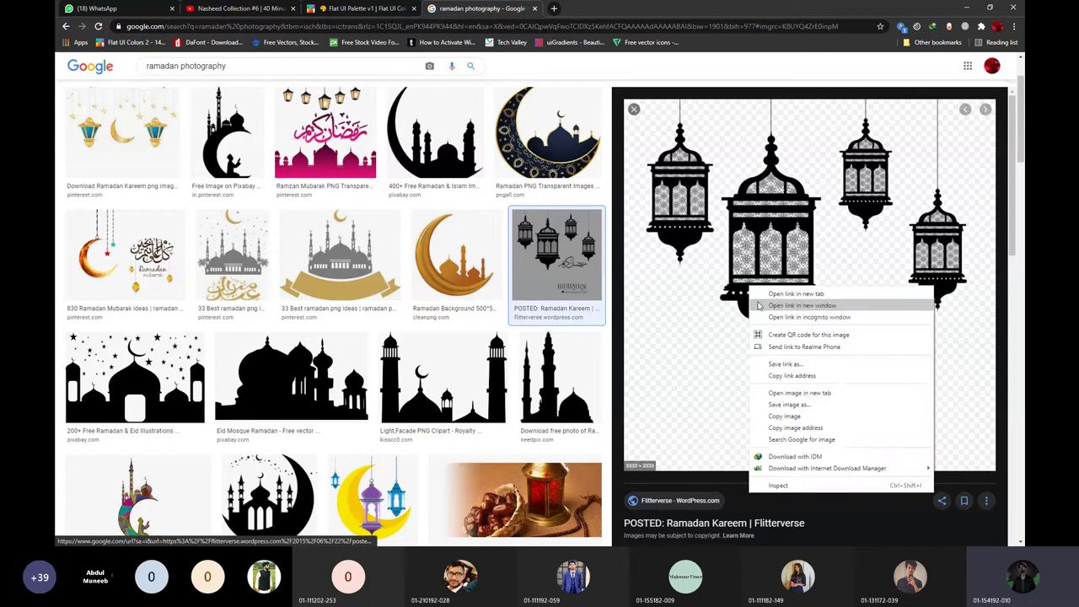
pyautogui.click(789, 393)
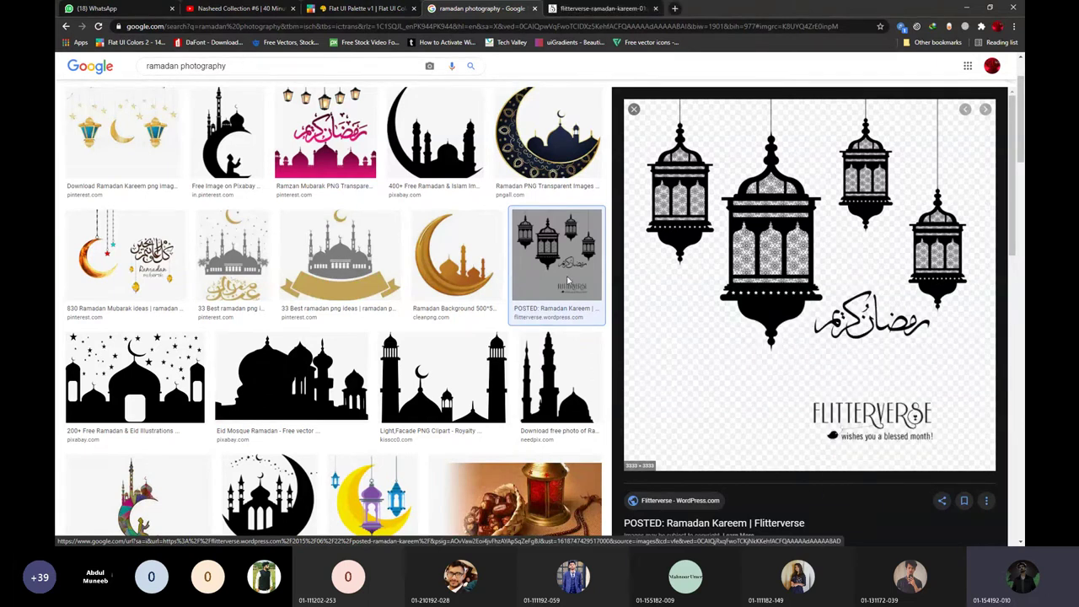
pyautogui.scroll(-1, 382, 387)
pyautogui.scroll(-4, 381, 388)
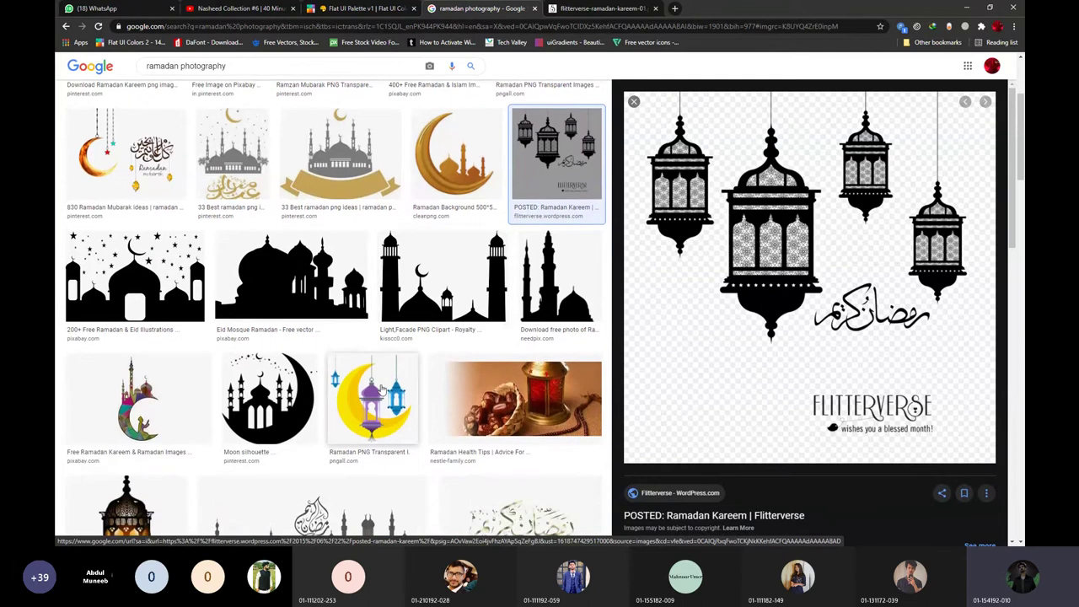
pyautogui.scroll(-4, 361, 386)
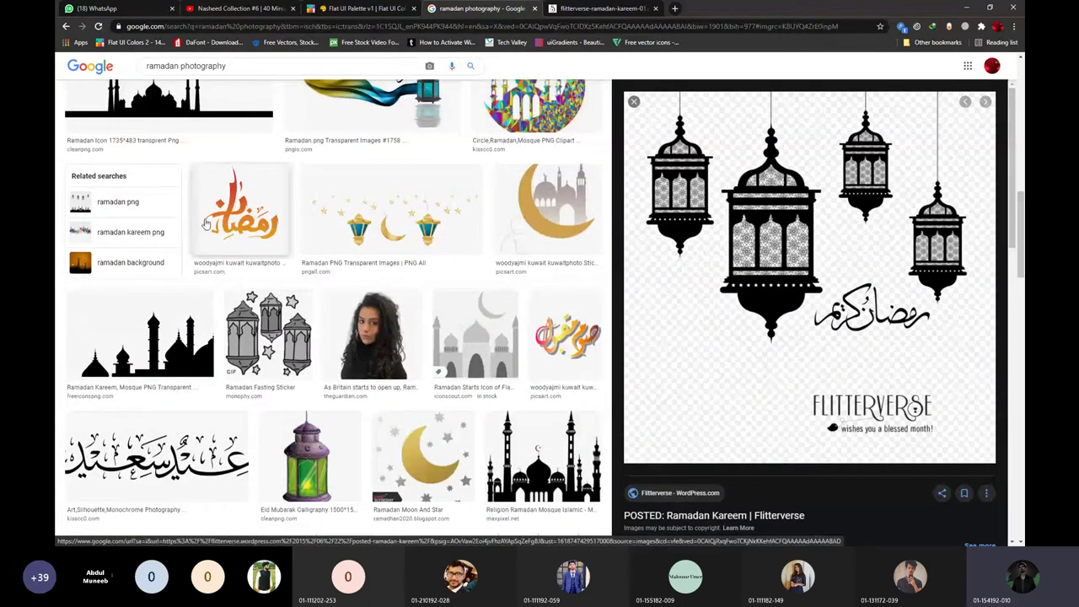
# Open the orange Ramadan calligraphy image in a new tab.
pyautogui.click(255, 239)
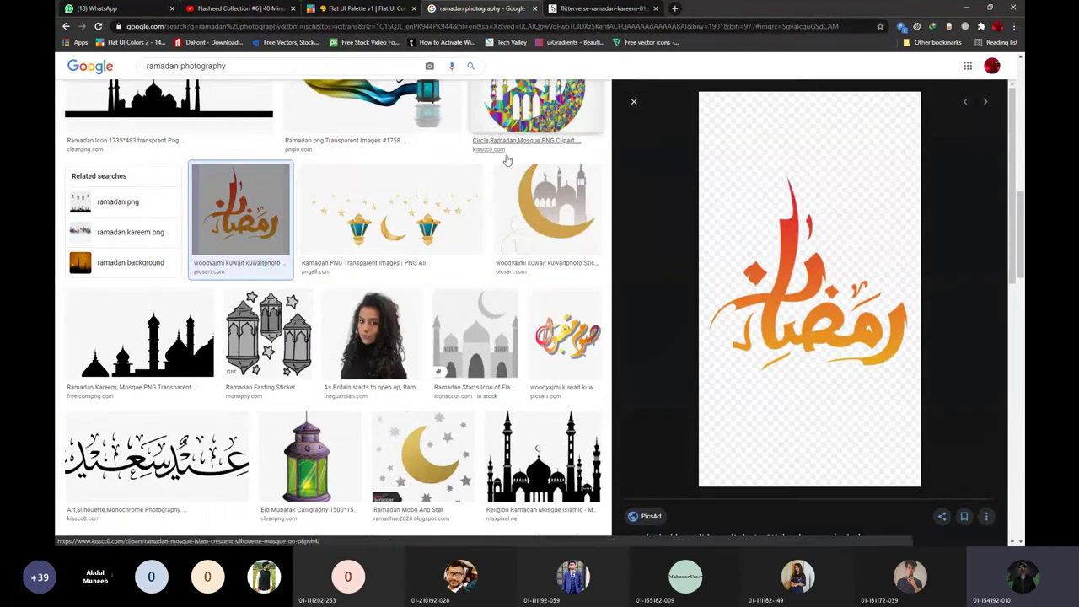
pyautogui.rightClick(778, 268)
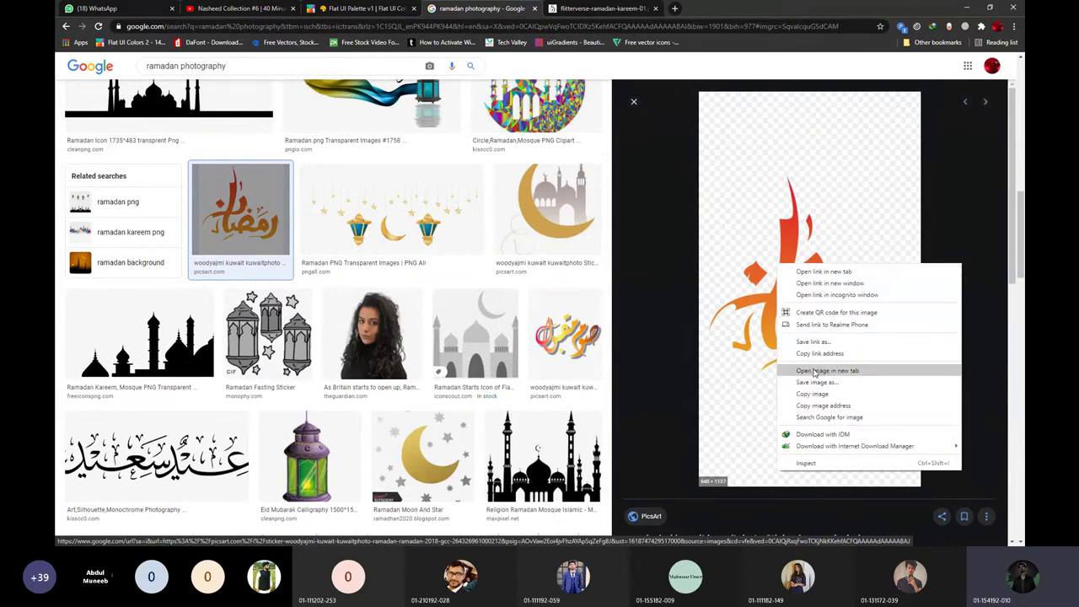
pyautogui.click(814, 372)
pyautogui.scroll(-2, 531, 481)
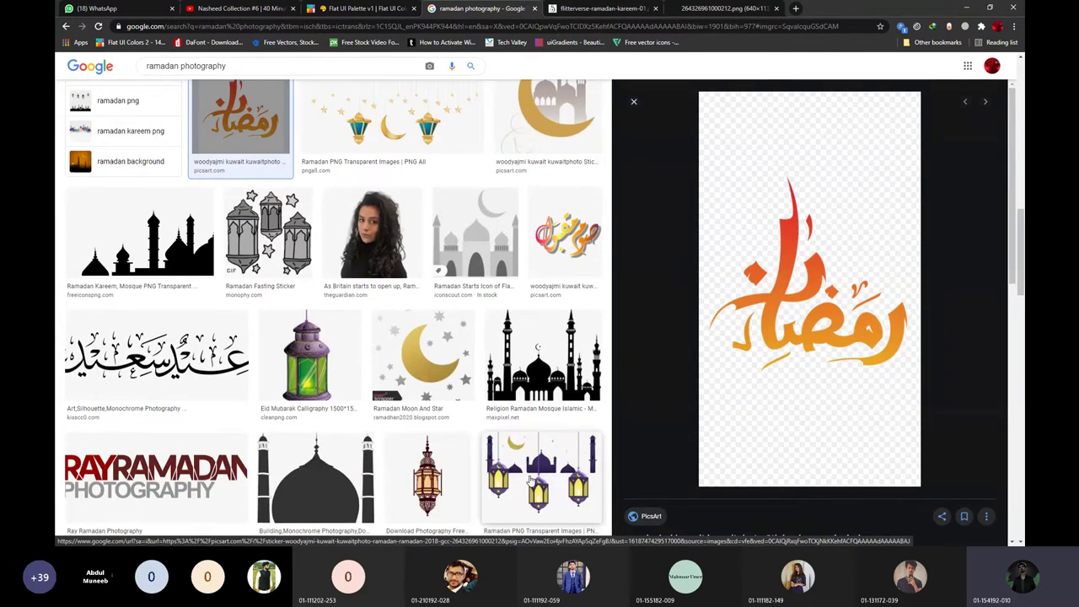
pyautogui.scroll(-4, 528, 481)
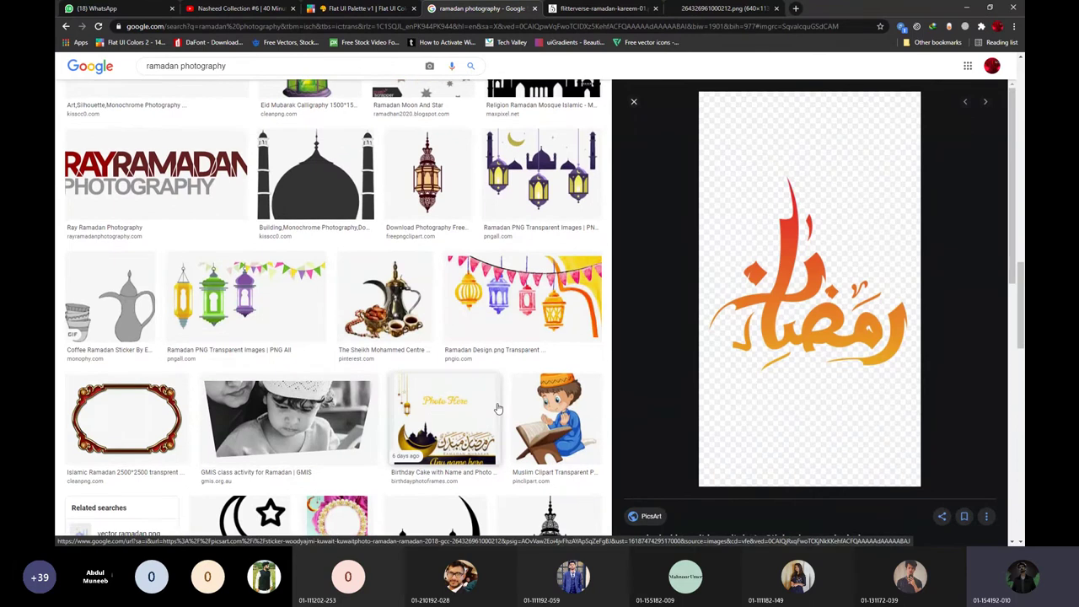
pyautogui.scroll(-4, 498, 408)
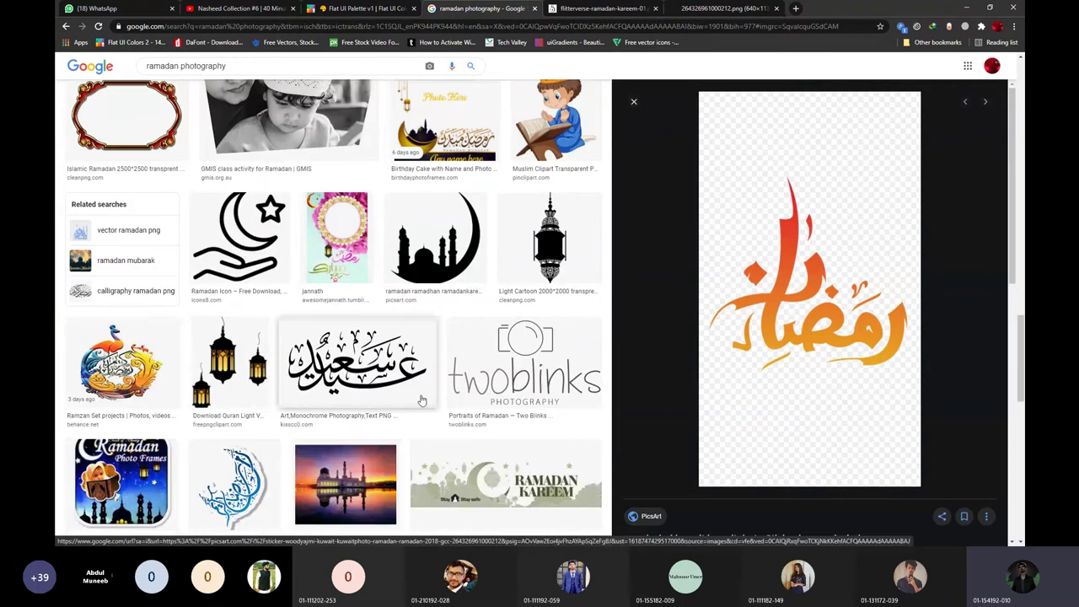
pyautogui.scroll(10, 422, 400)
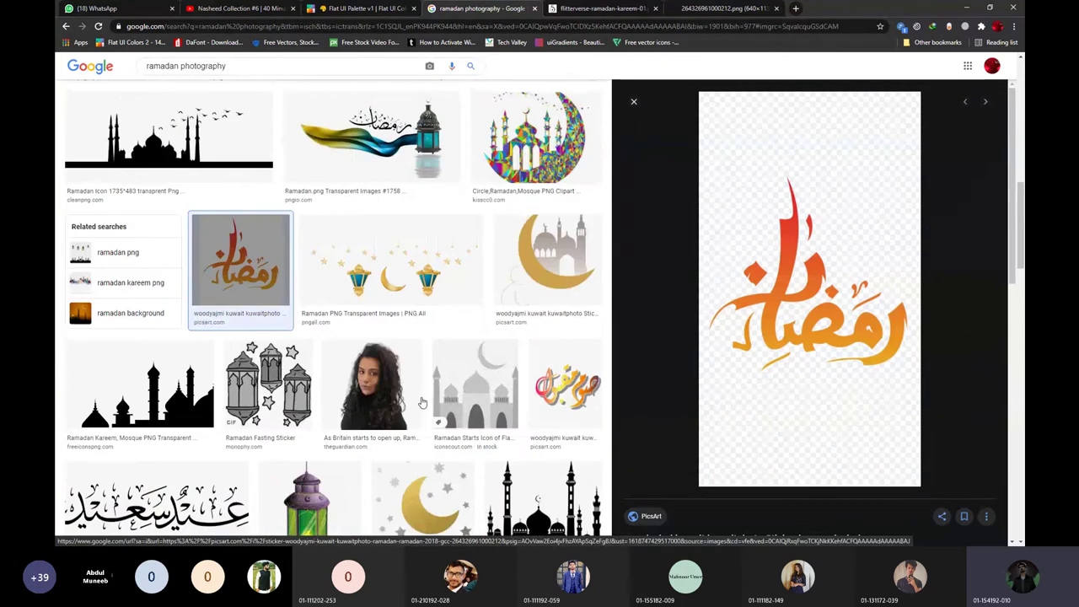
# Open the lanterns-and-crescent image in a new tab, then review all three opened images.
pyautogui.click(390, 263)
pyautogui.rightClick(732, 220)
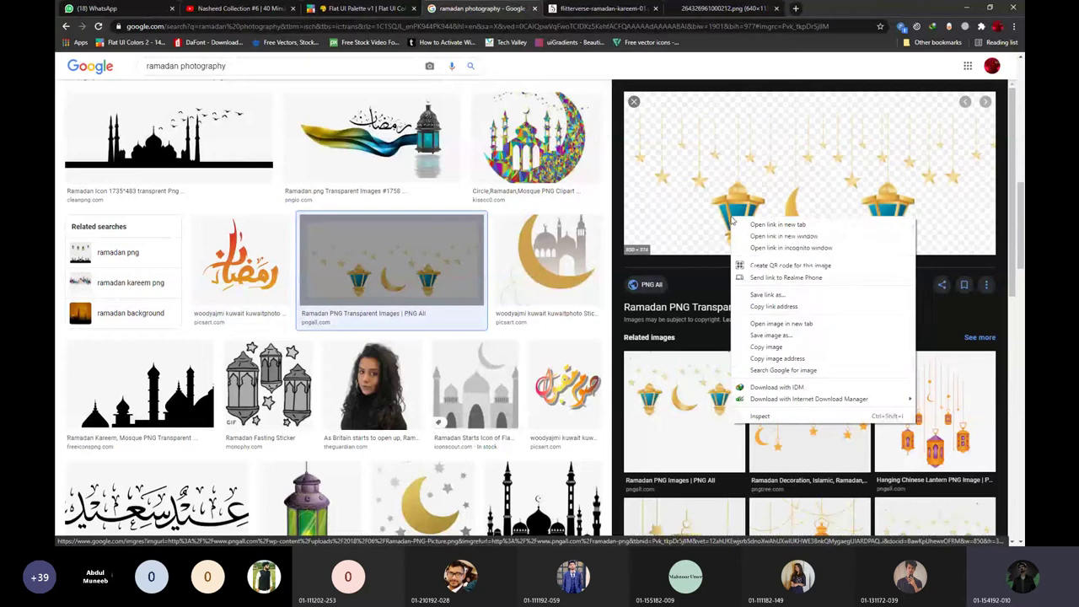
pyautogui.click(781, 323)
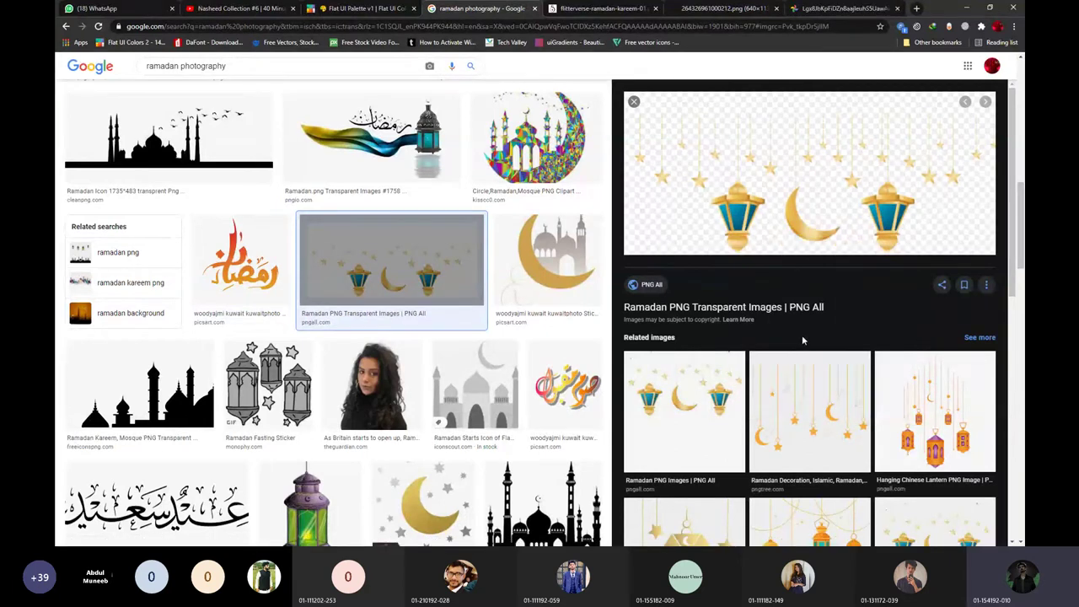
pyautogui.click(717, 7)
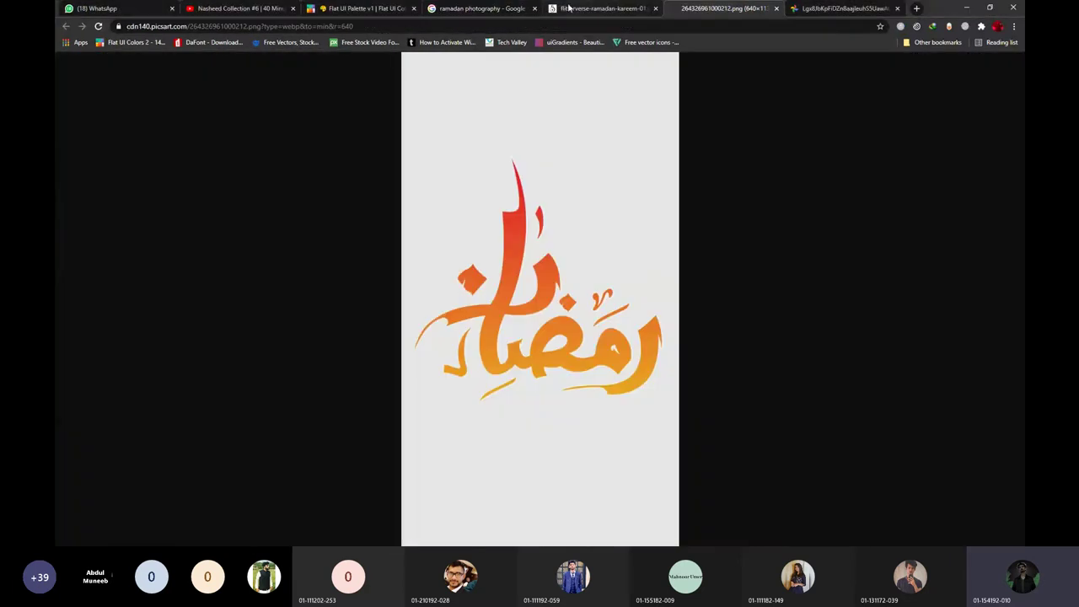
pyautogui.click(605, 7)
pyautogui.click(839, 8)
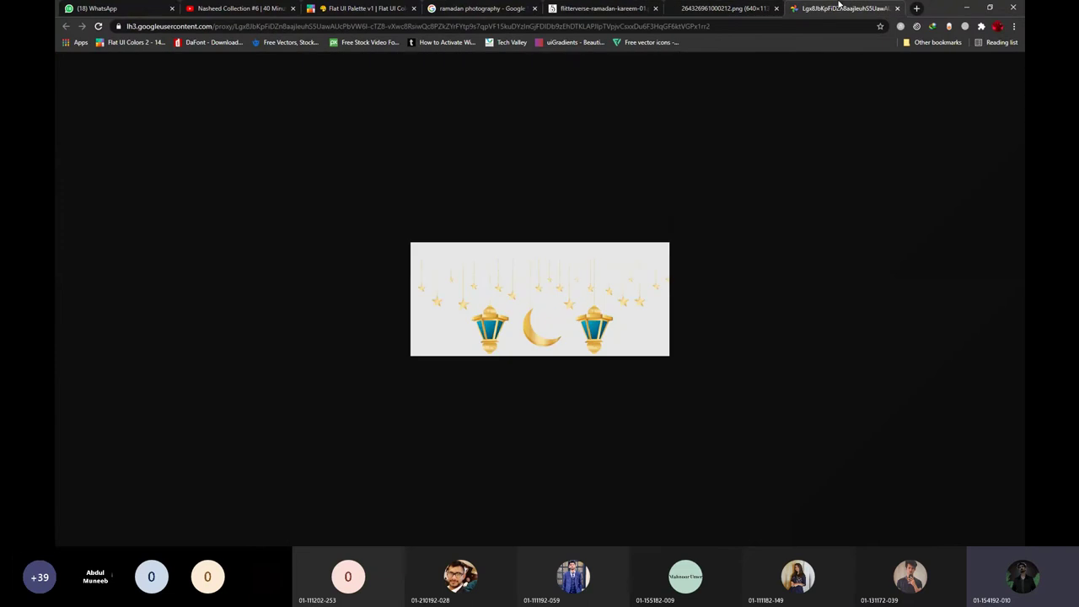
# Save the lanterns-and-crescent image as unnamed.png in Desktop\New folder.
pyautogui.rightClick(547, 285)
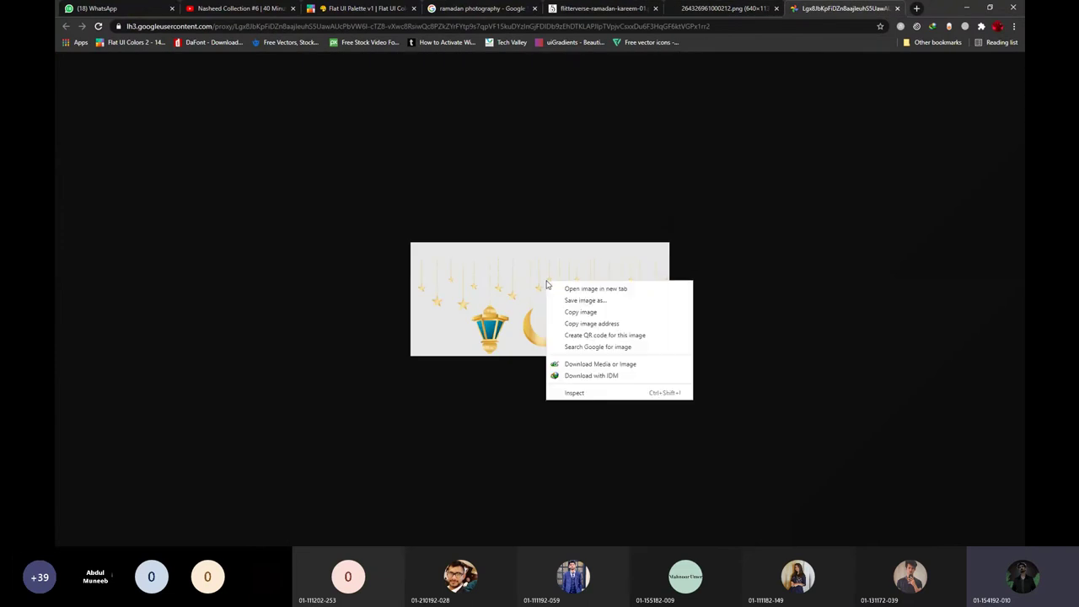
pyautogui.click(590, 301)
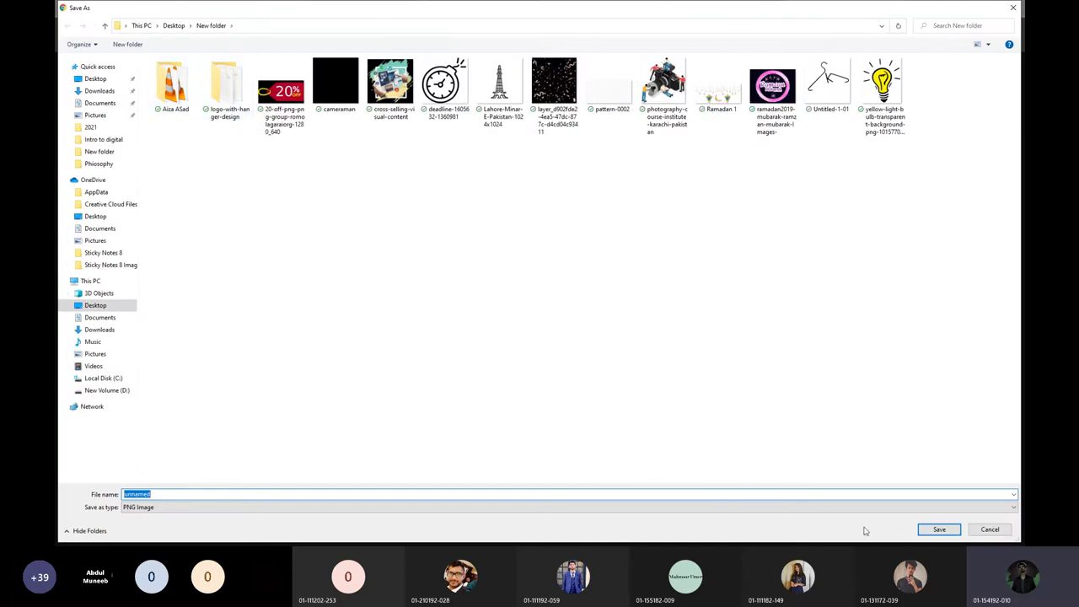
pyautogui.click(936, 530)
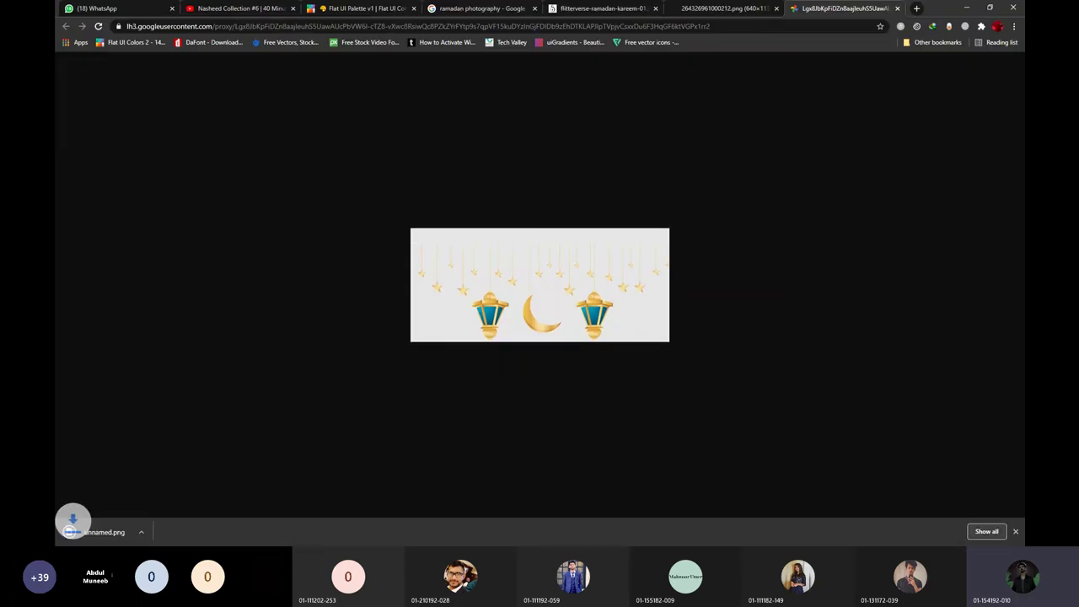
pyautogui.moveTo(114, 532); pyautogui.dragTo(57, 307)
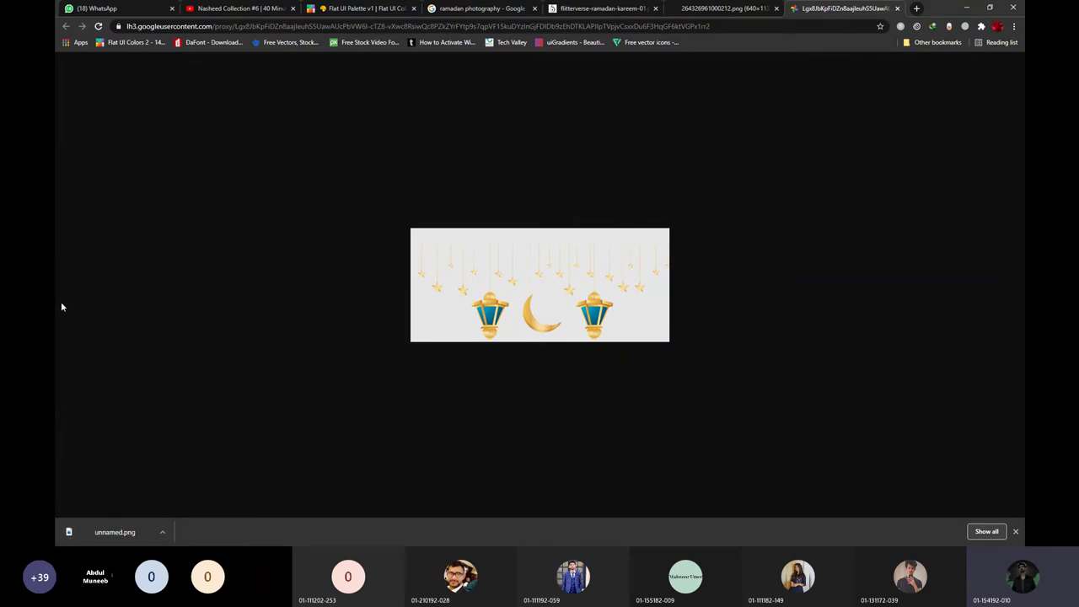
pyautogui.hotkey('alt', 'Tab')
# Open Ramadan 1.png from the Desktop's New folder.
pyautogui.click(76, 6)
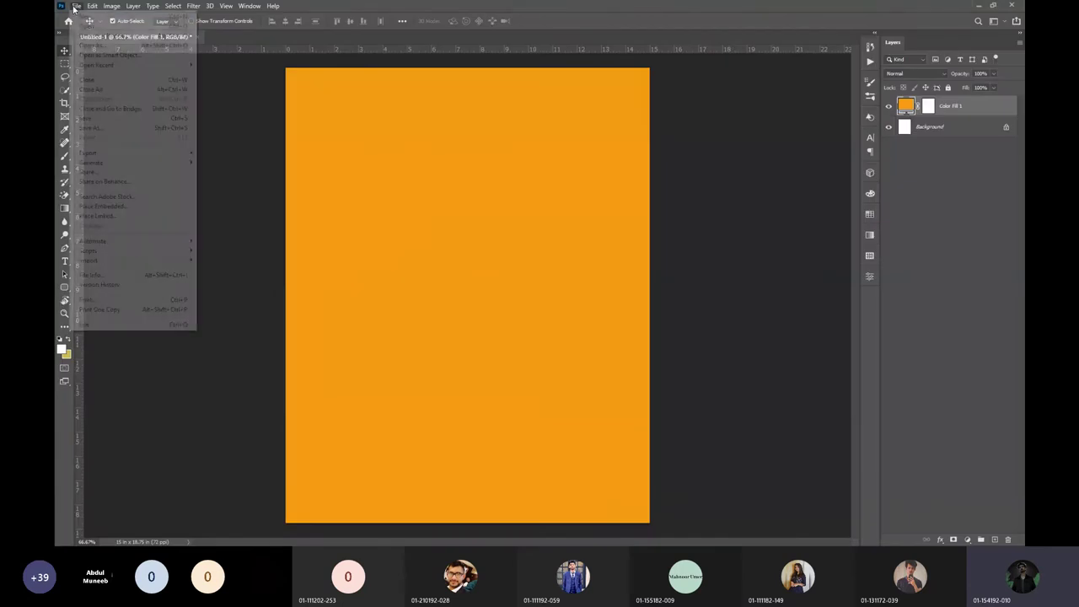
pyautogui.click(77, 38)
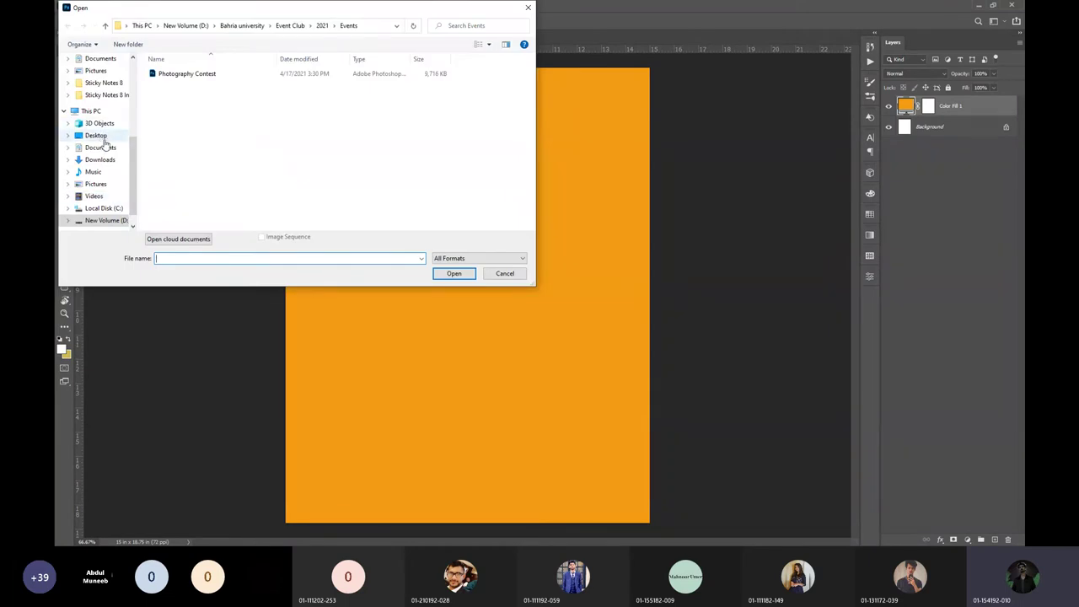
pyautogui.click(95, 134)
pyautogui.doubleClick(173, 84)
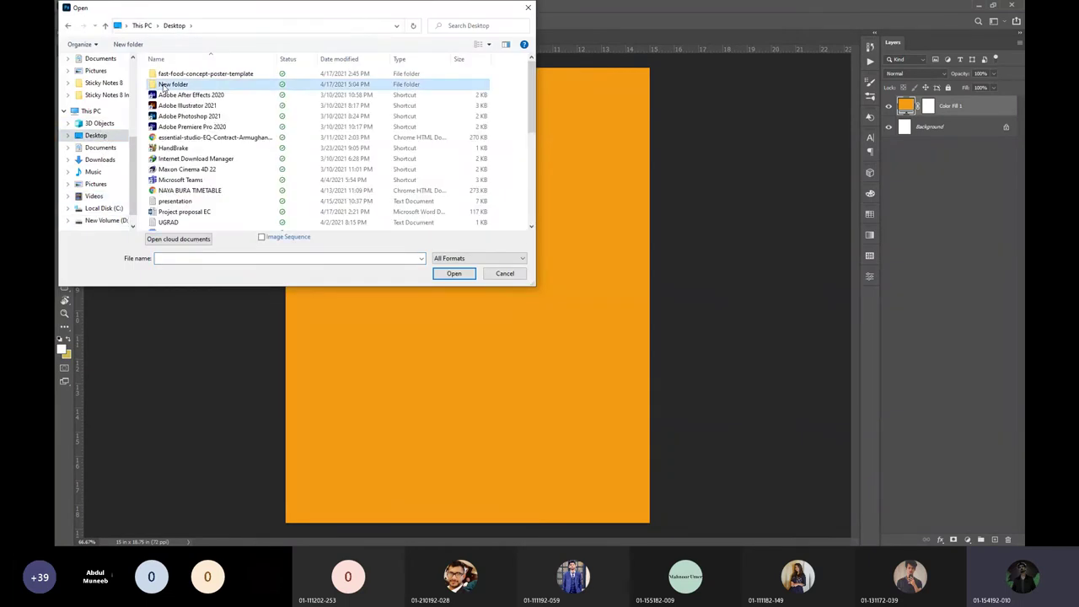
pyautogui.write('r')
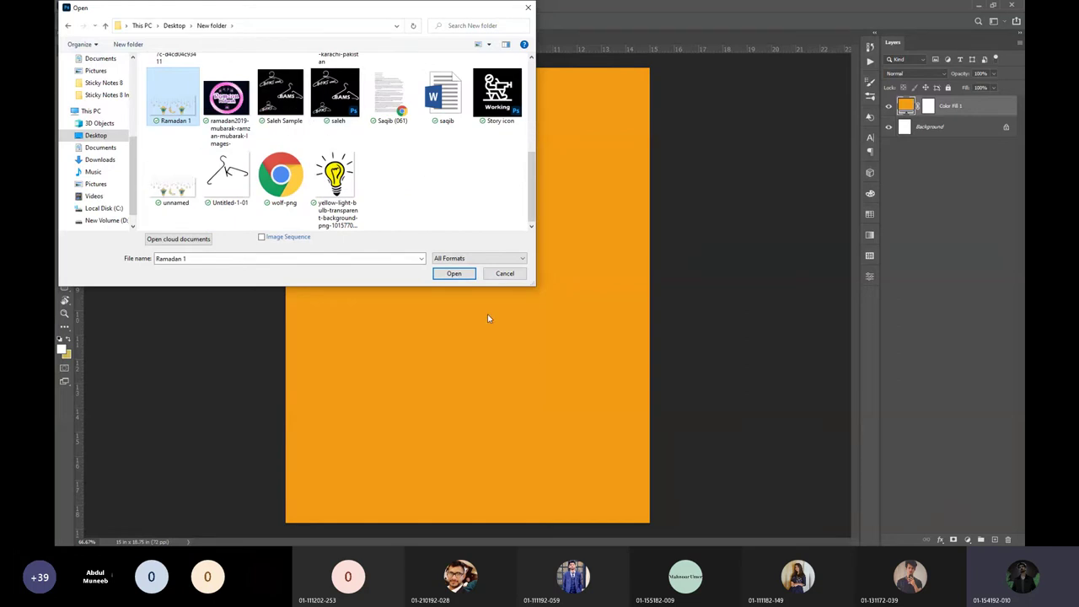
pyautogui.press('Return')
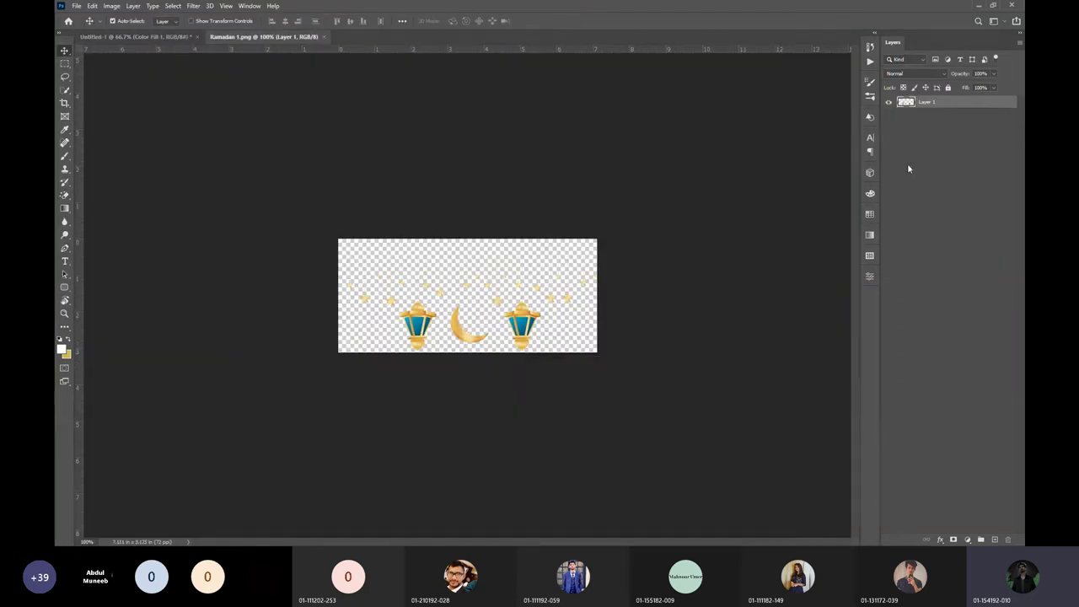
# Move the lanterns graphic into the orange poster and enlarge it across the top.
pyautogui.moveTo(540, 323); pyautogui.dragTo(182, 44)
pyautogui.moveTo(427, 163); pyautogui.dragTo(622, 242)
pyautogui.hotkey('ctrl', 't')
pyautogui.moveTo(505, 195); pyautogui.dragTo(536, 161)
pyautogui.click(555, 21)
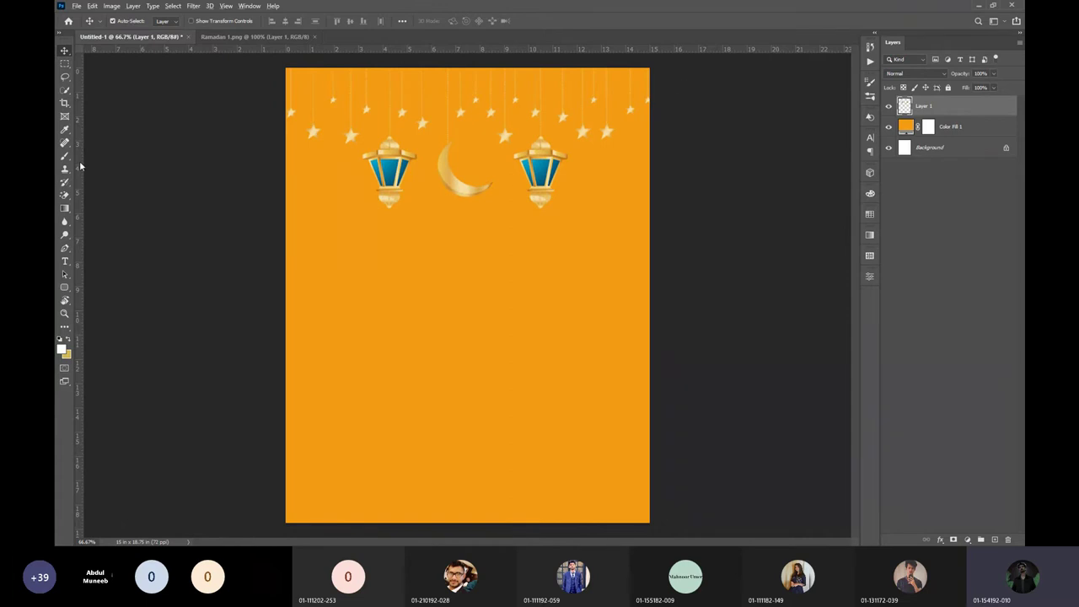
# Cycle through the open windows back to Chrome's lanterns-and-crescent image tab.
pyautogui.hotkey('alt', 'Tab')
pyautogui.press('Tab')
pyautogui.hotkey('alt', 'Tab')
pyautogui.press('Tab')
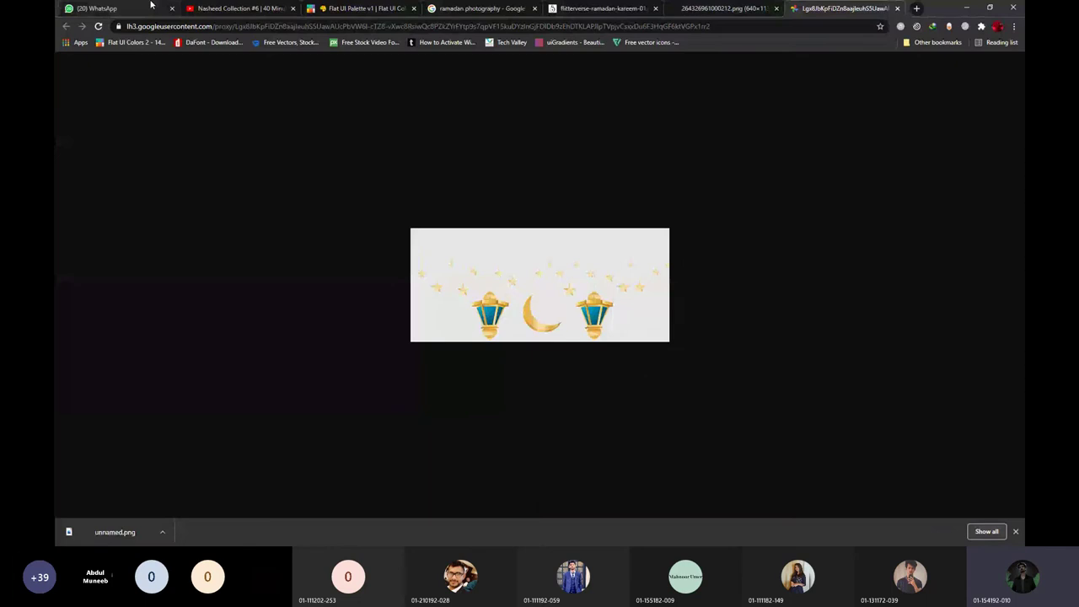
# Copy the Wet Asphalt code #34495e from the Flat UI palette page.
pyautogui.click(362, 8)
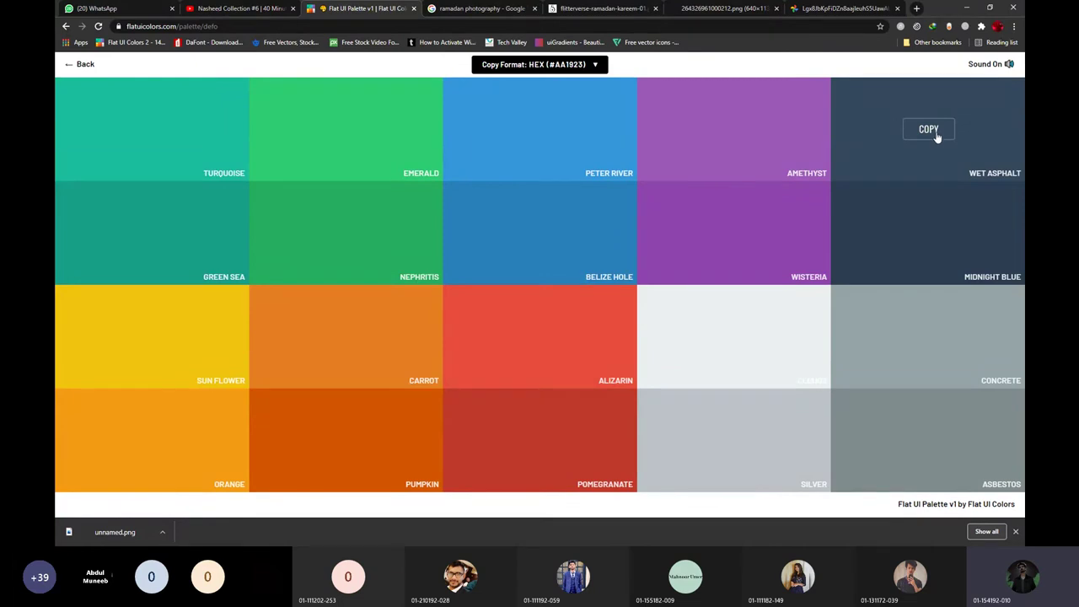
pyautogui.click(936, 128)
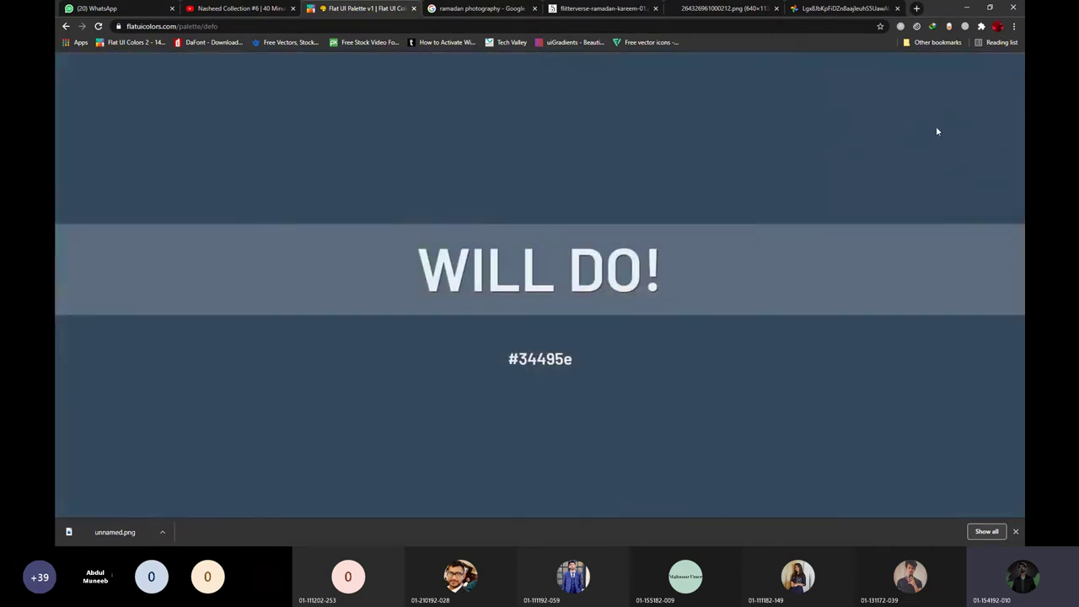
pyautogui.hotkey('alt', 'Tab')
pyautogui.hotkey('alt', 'Tab')
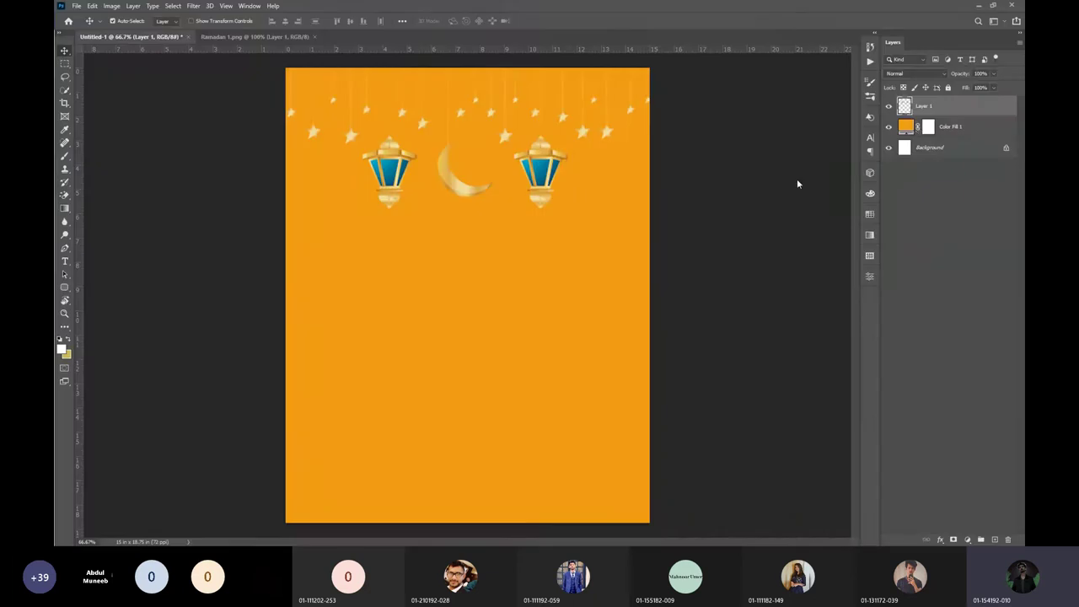
# Change the Color Fill 1 layer colour from orange to dark blue #34495e.
pyautogui.click(906, 127)
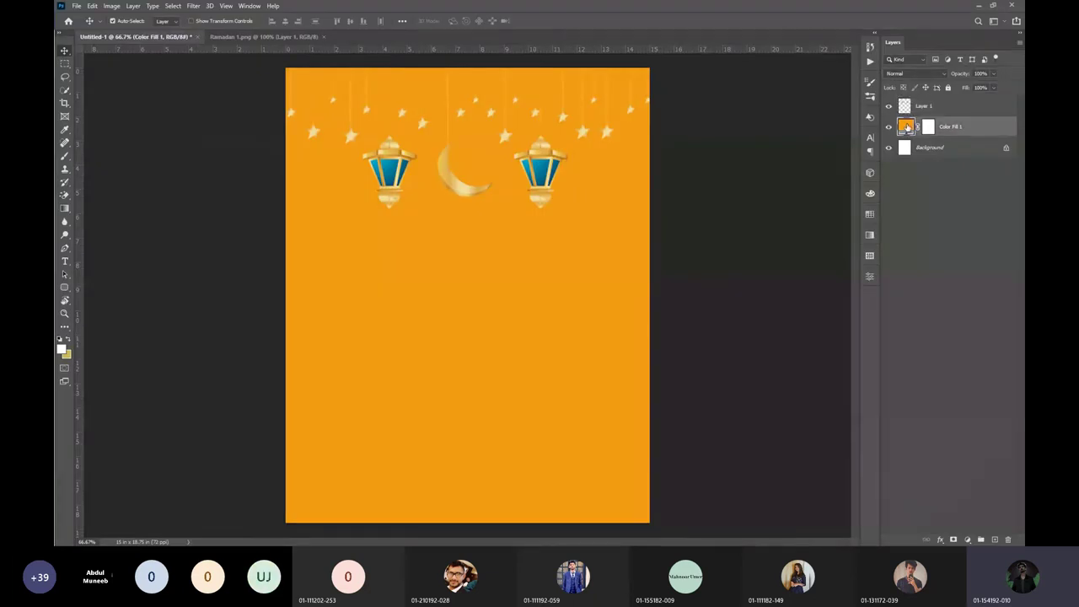
pyautogui.doubleClick(907, 126)
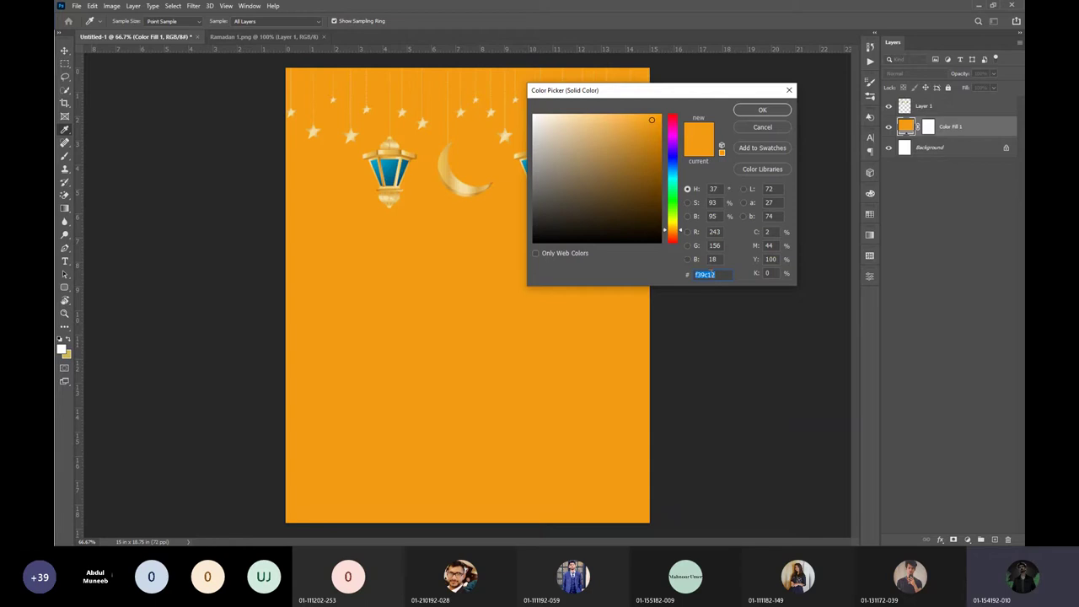
pyautogui.hotkey('ctrl', 'v')
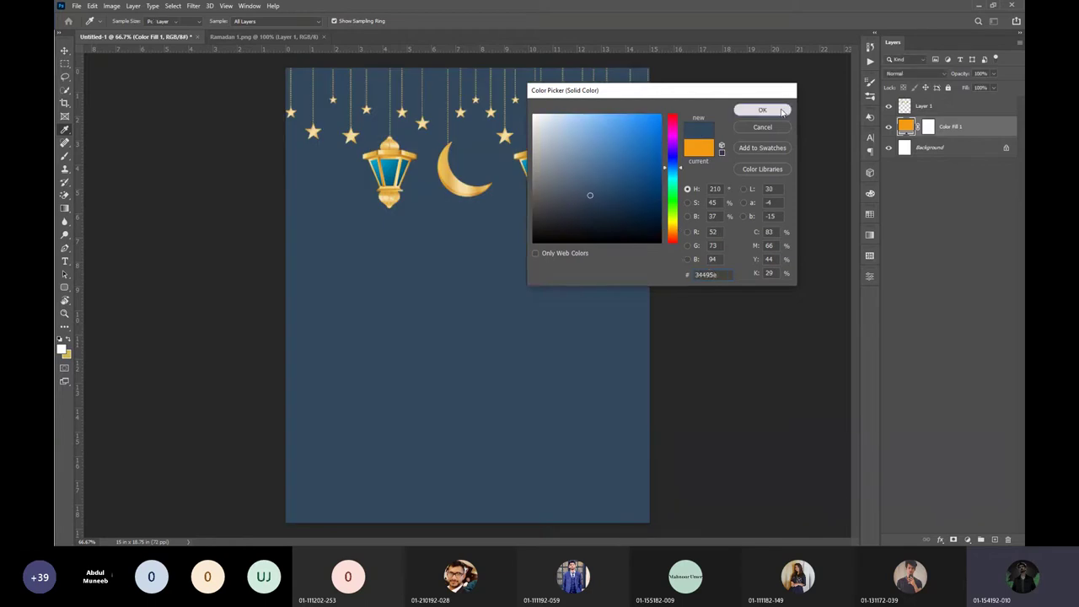
pyautogui.click(781, 112)
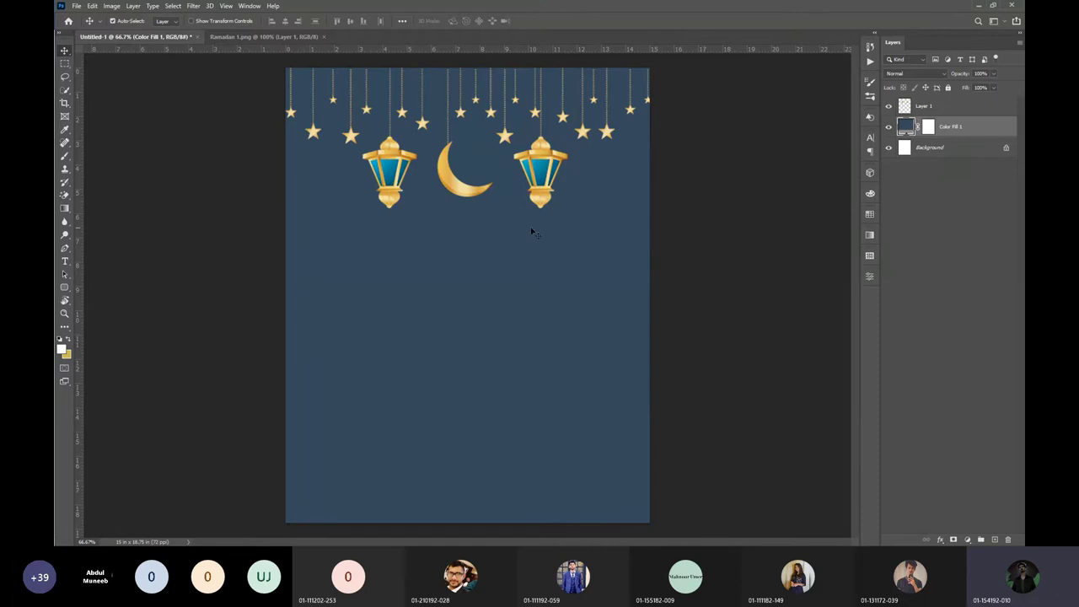
pyautogui.scroll(1, 517, 236)
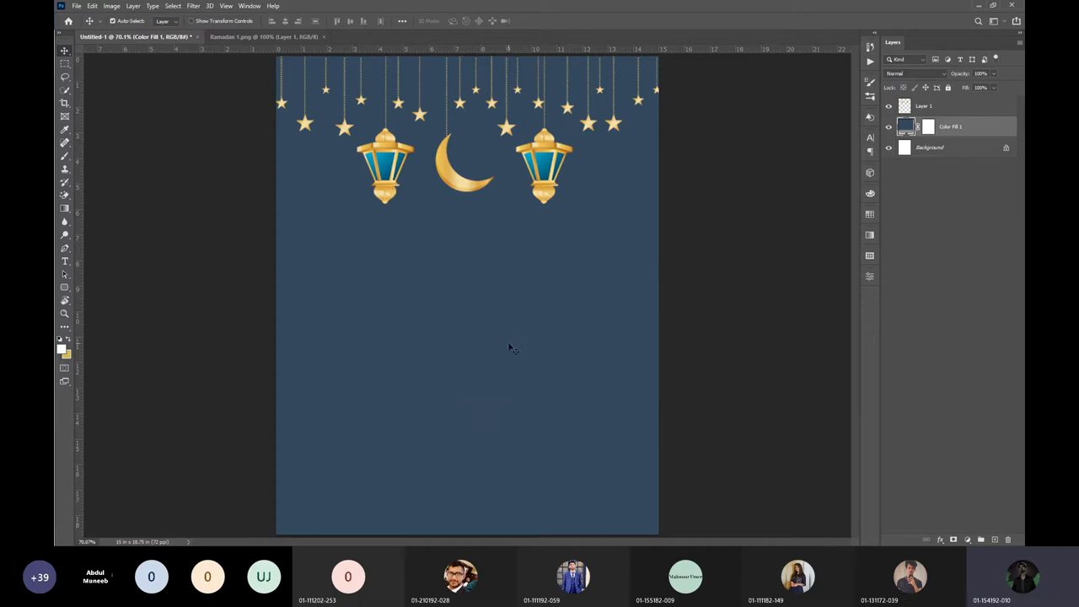
pyautogui.hotkey('alt', 'Tab')
pyautogui.hotkey('alt', 'Tab')
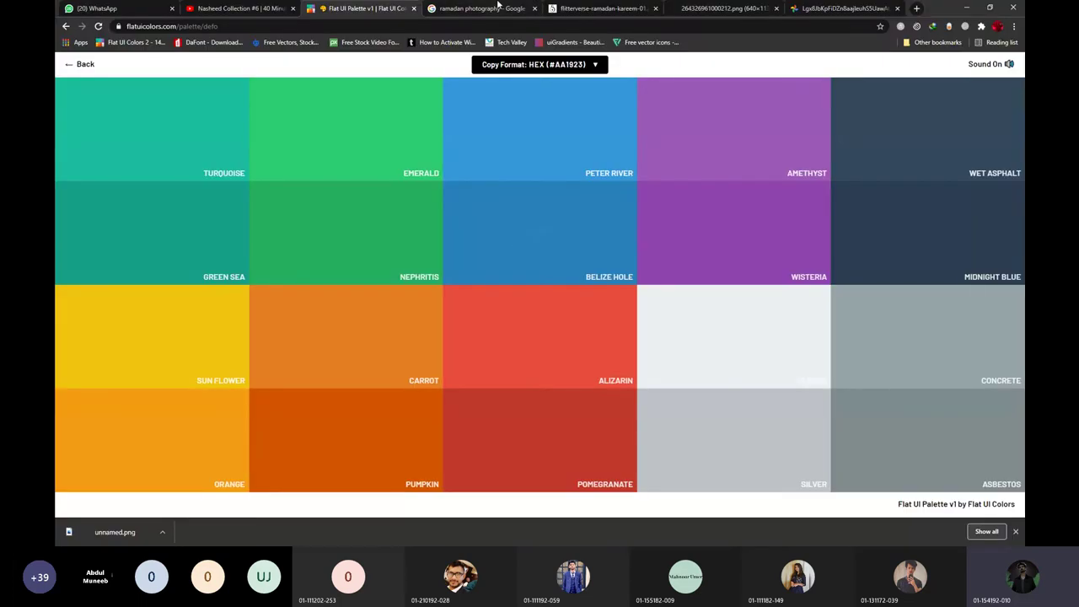
# Close the three leftover image tabs and change the image search to 'photography'.
pyautogui.click(603, 7)
pyautogui.click(655, 7)
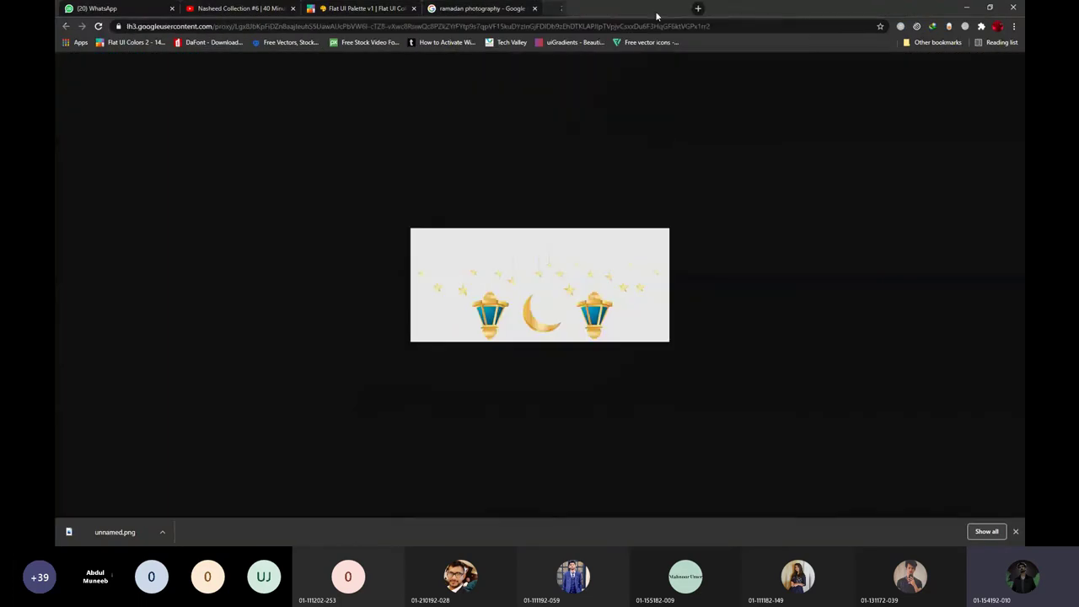
pyautogui.click(655, 8)
pyautogui.click(655, 8)
pyautogui.click(647, 25)
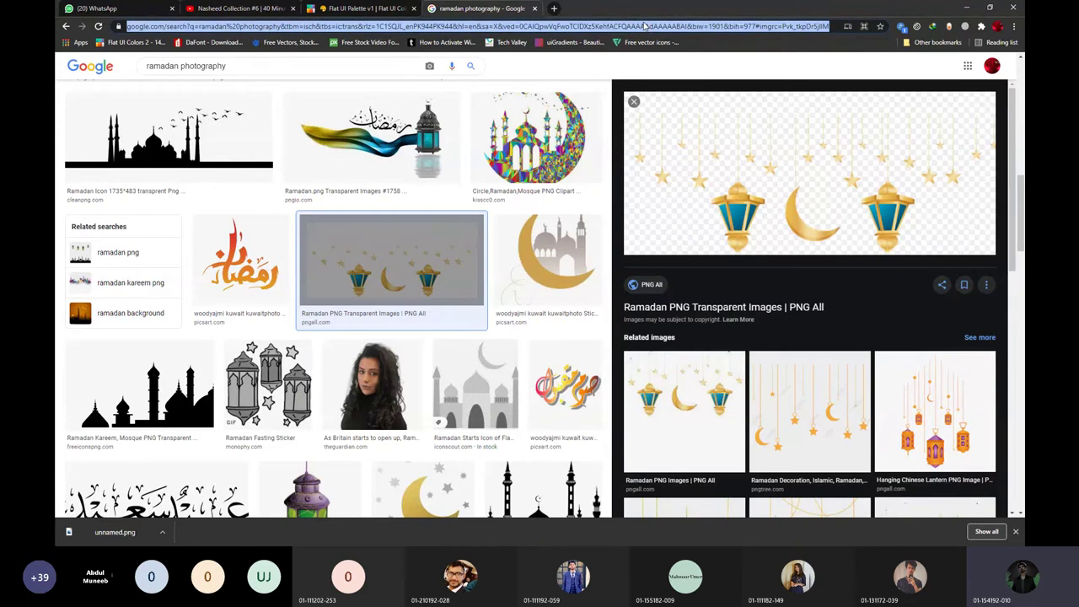
pyautogui.click(182, 66)
pyautogui.doubleClick(176, 66)
pyautogui.press('BackSpace')
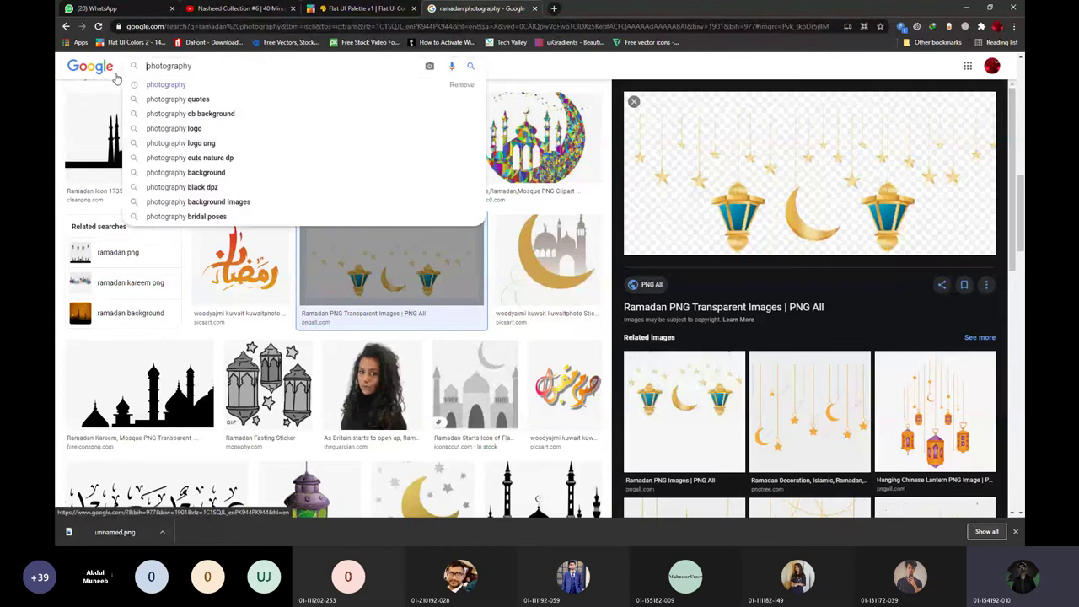
pyautogui.press('Return')
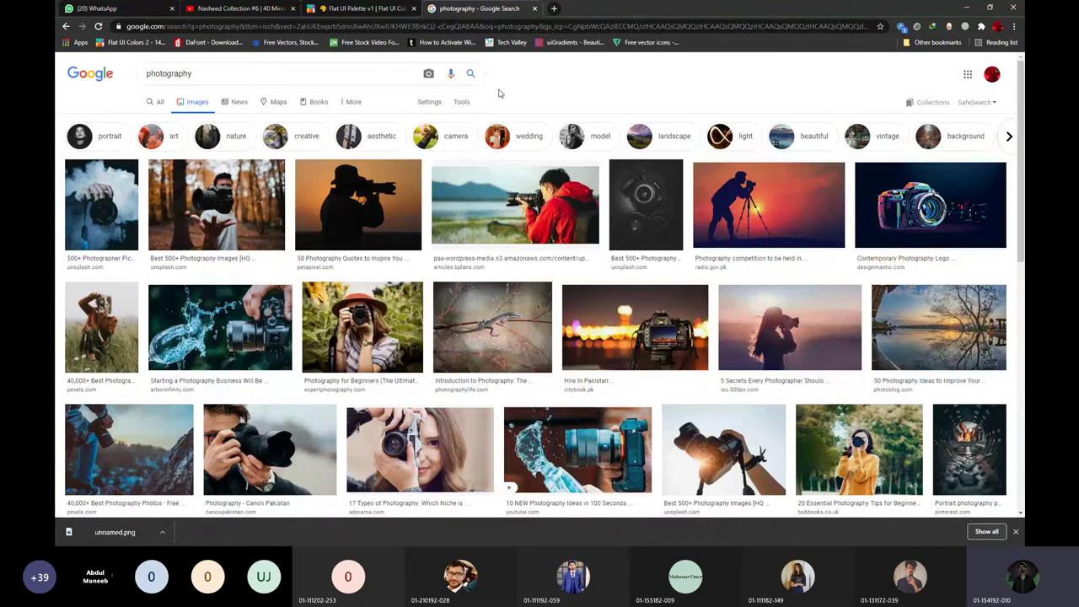
# Filter results to Transparent colour and preview the Online Photography Courses image.
pyautogui.click(462, 102)
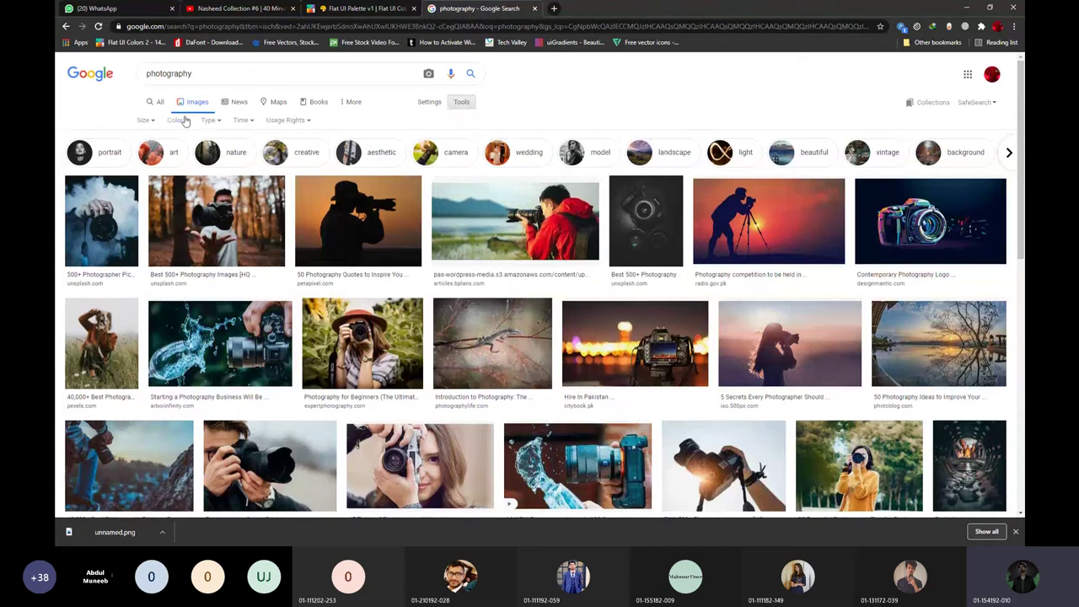
pyautogui.click(176, 121)
pyautogui.click(190, 168)
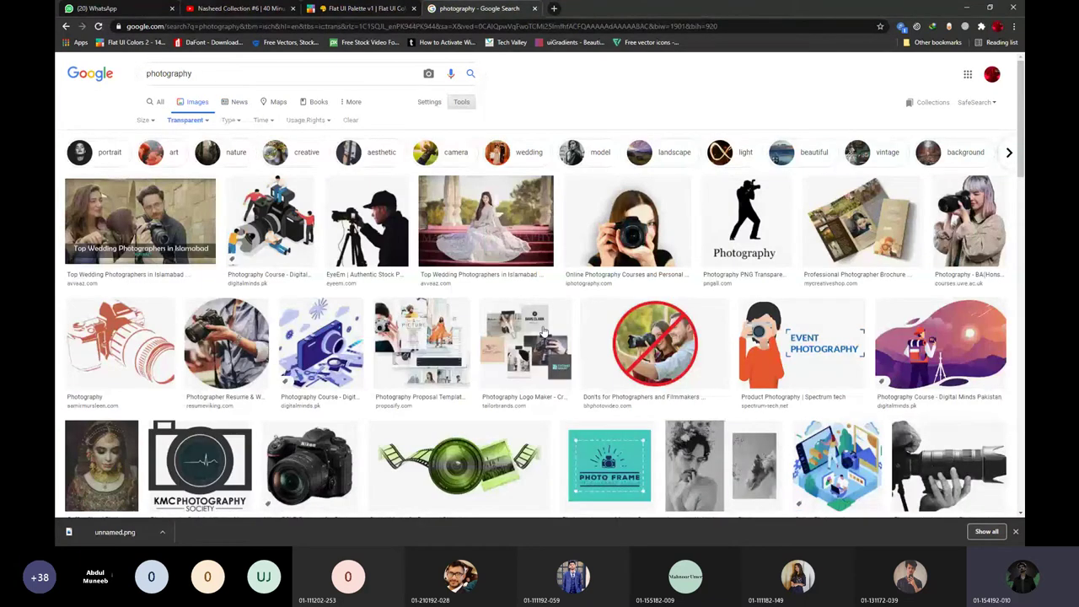
pyautogui.click(635, 236)
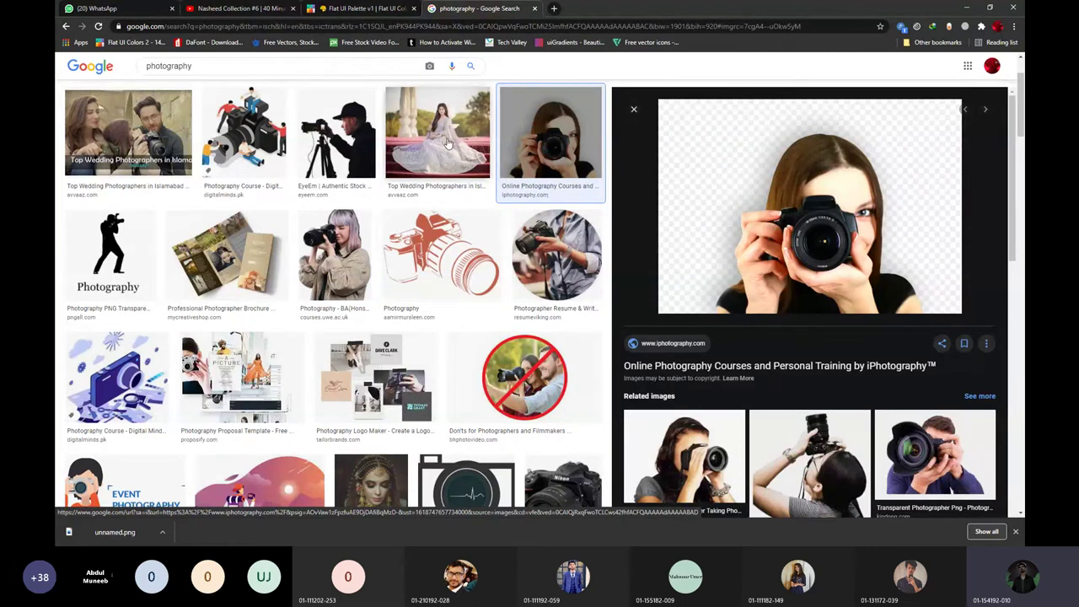
# Open the red camera drawing and the camera-crew clipart in new tabs.
pyautogui.click(436, 269)
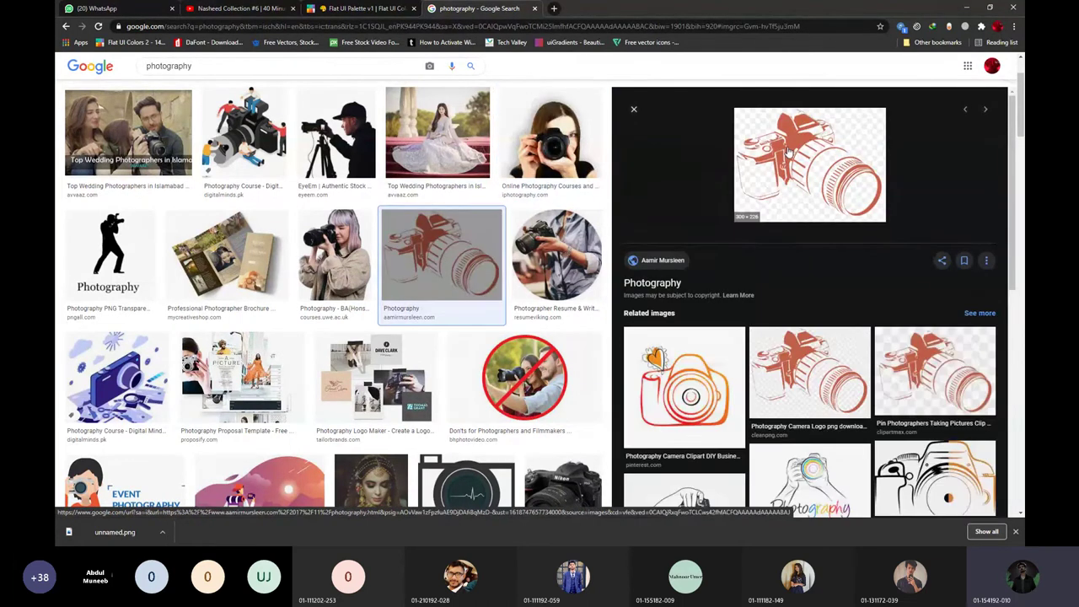
pyautogui.rightClick(785, 147)
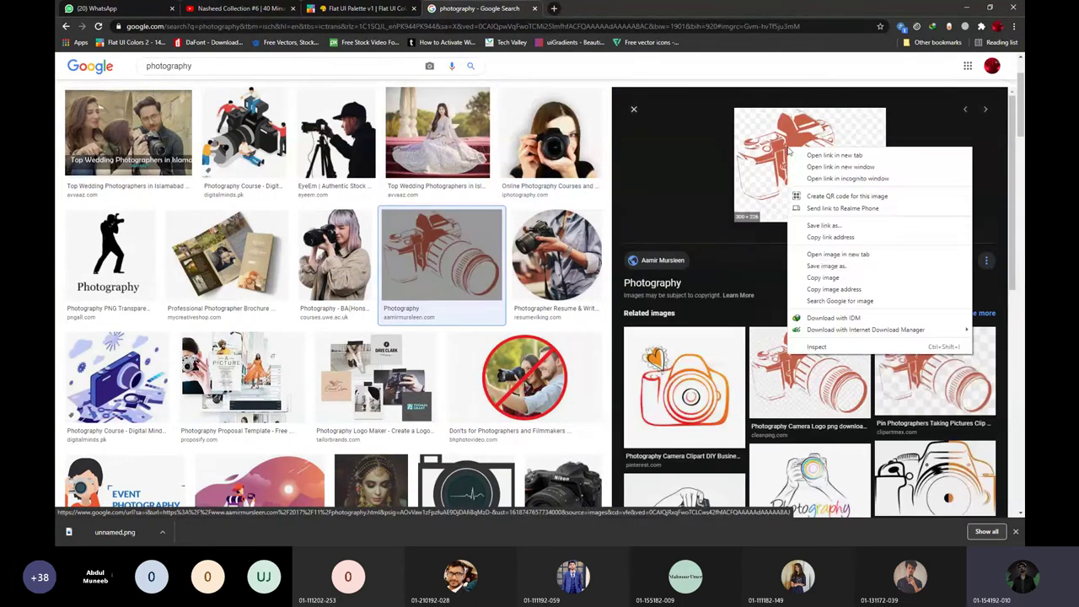
pyautogui.click(809, 253)
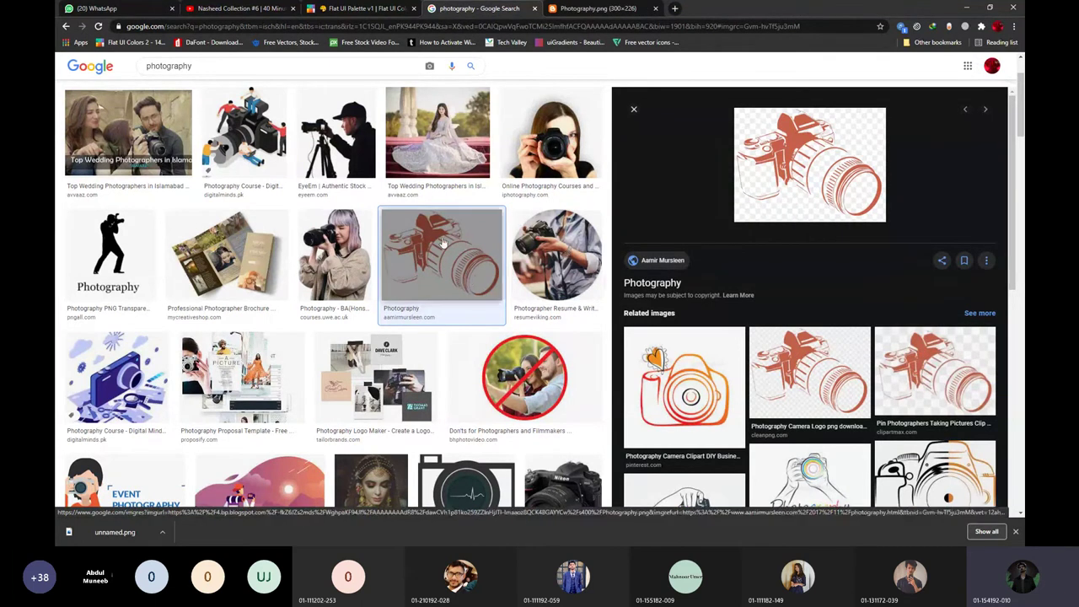
pyautogui.click(229, 149)
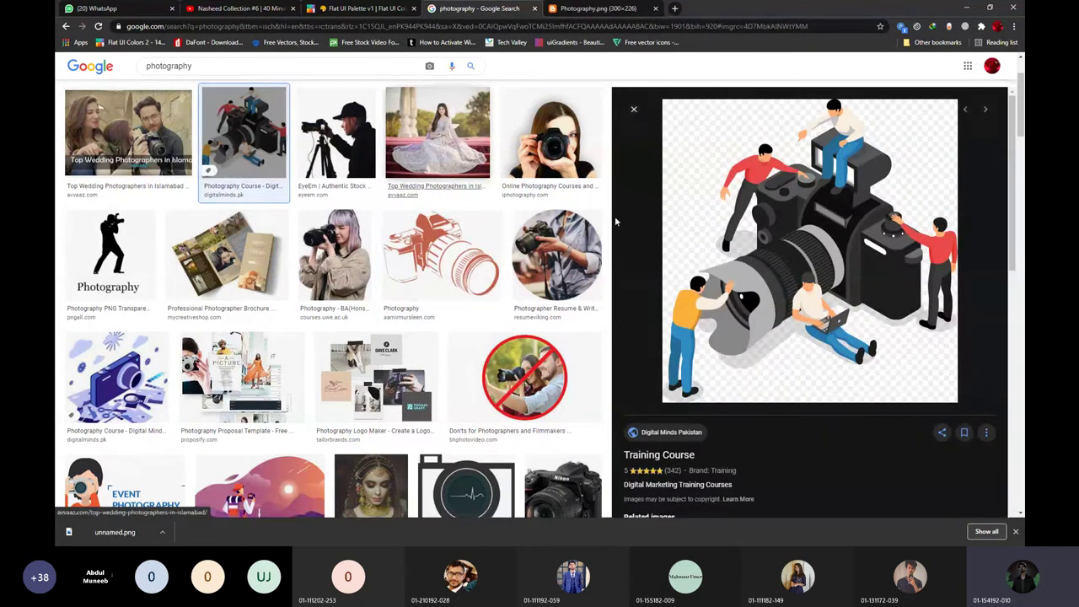
pyautogui.rightClick(770, 265)
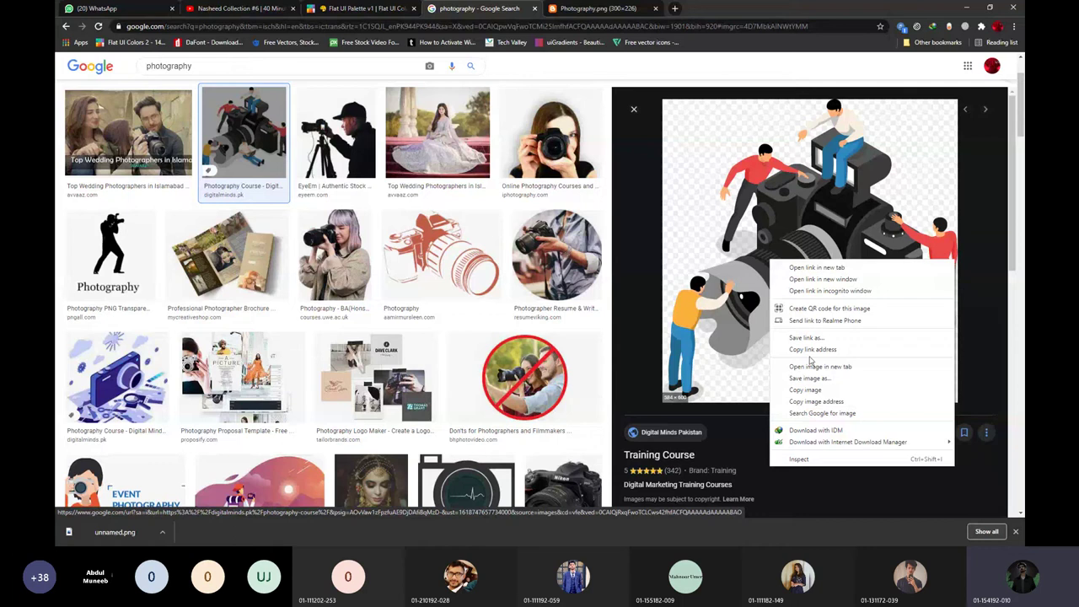
pyautogui.click(811, 361)
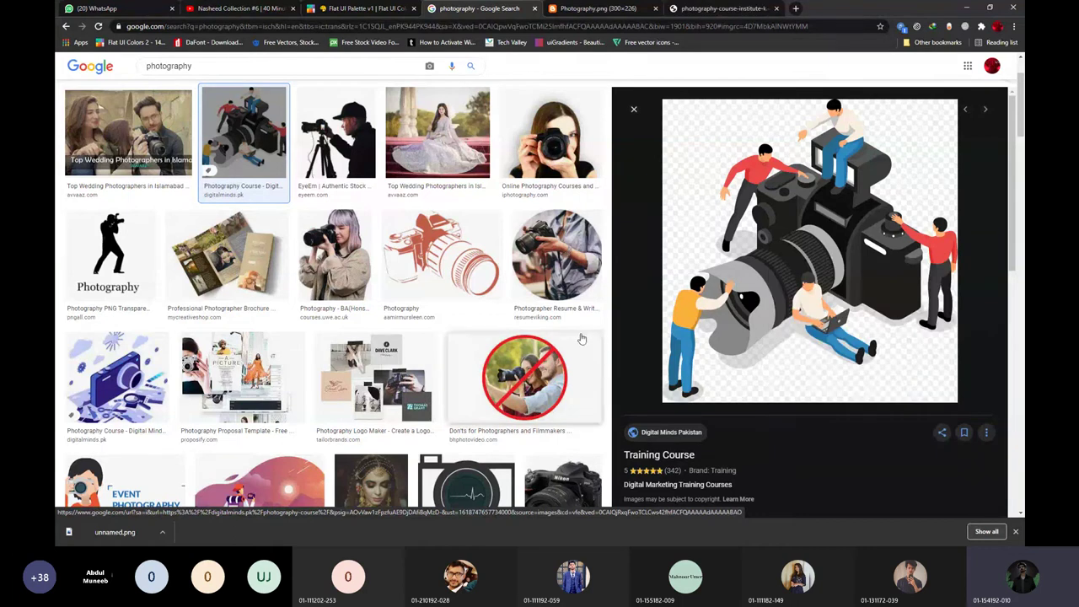
# Open the blue camera illustration and the Online Photography courses illustration in new tabs.
pyautogui.scroll(-3, 505, 342)
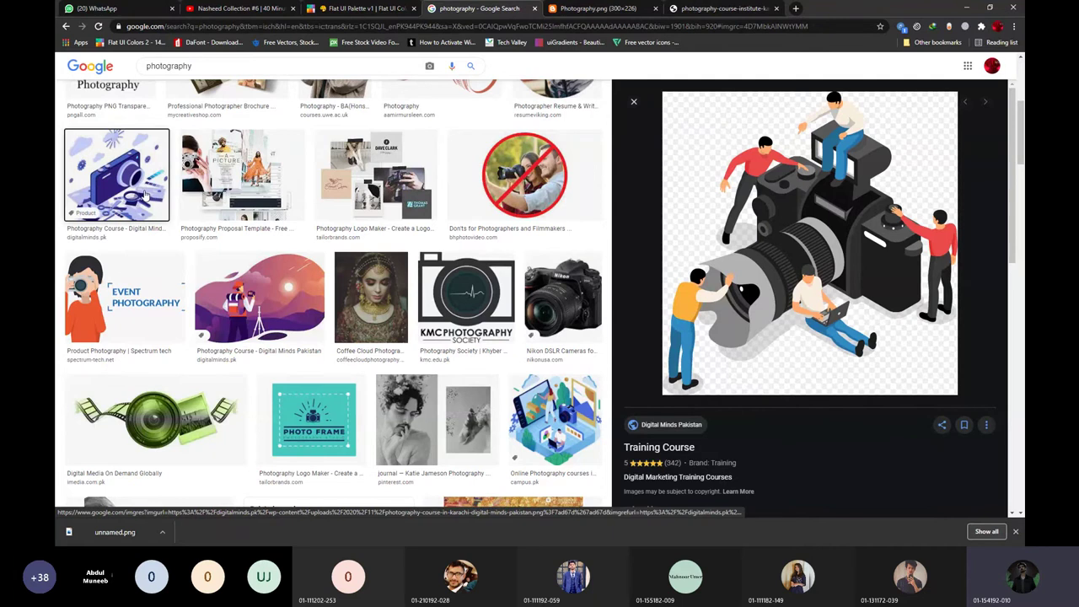
pyautogui.click(116, 174)
pyautogui.rightClick(739, 258)
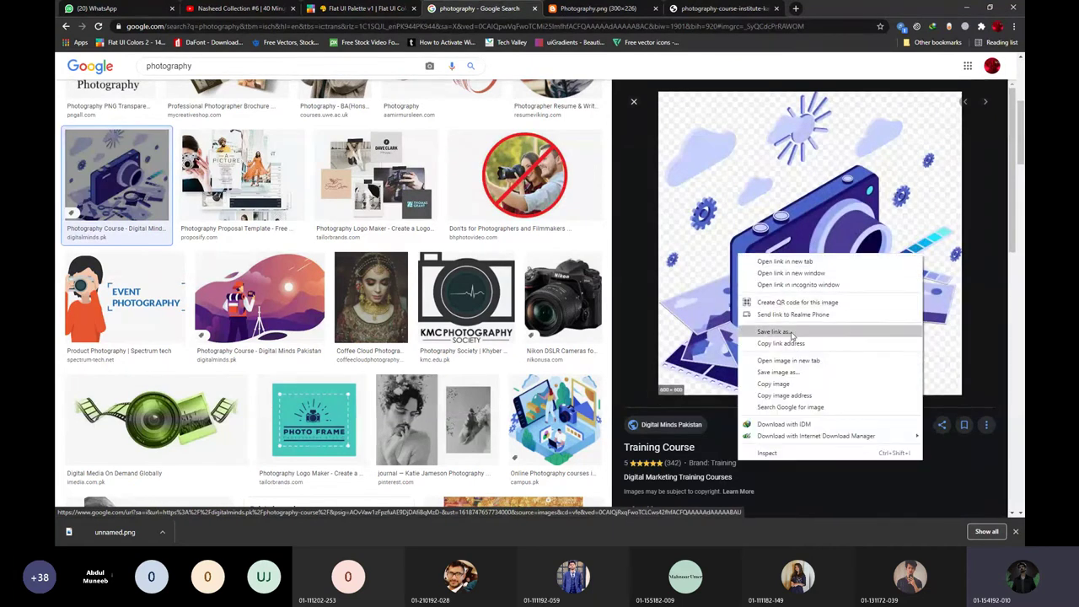
pyautogui.click(776, 364)
pyautogui.scroll(-4, 577, 313)
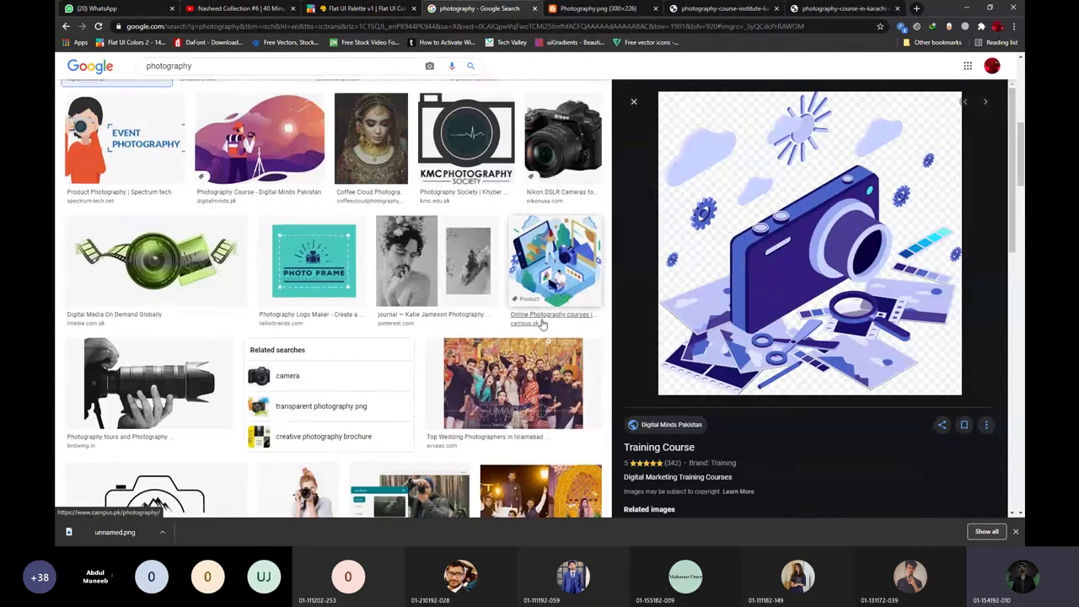
pyautogui.click(552, 184)
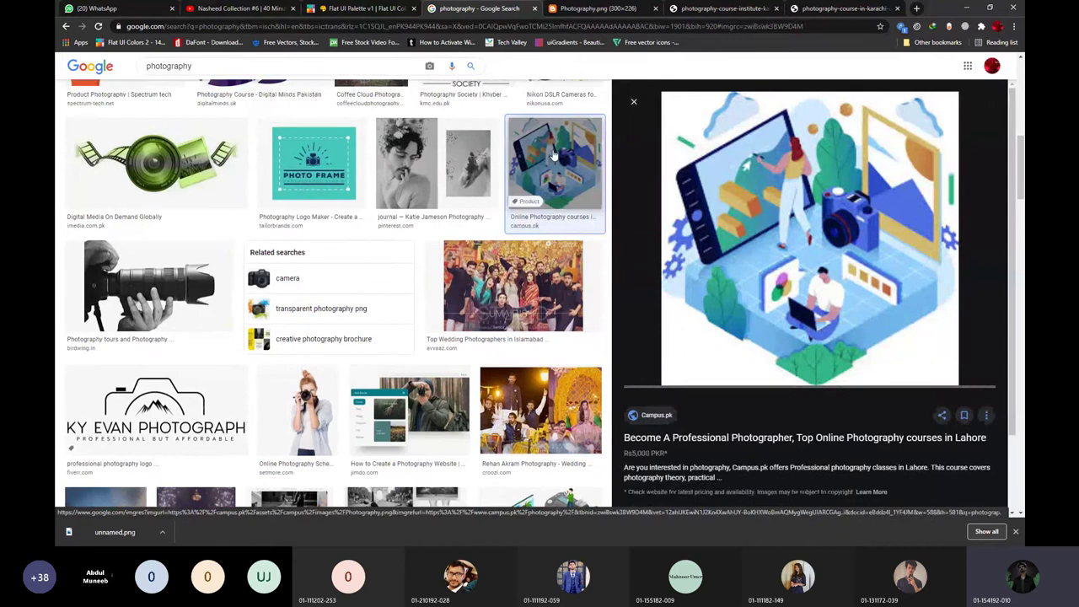
pyautogui.rightClick(721, 218)
pyautogui.click(757, 323)
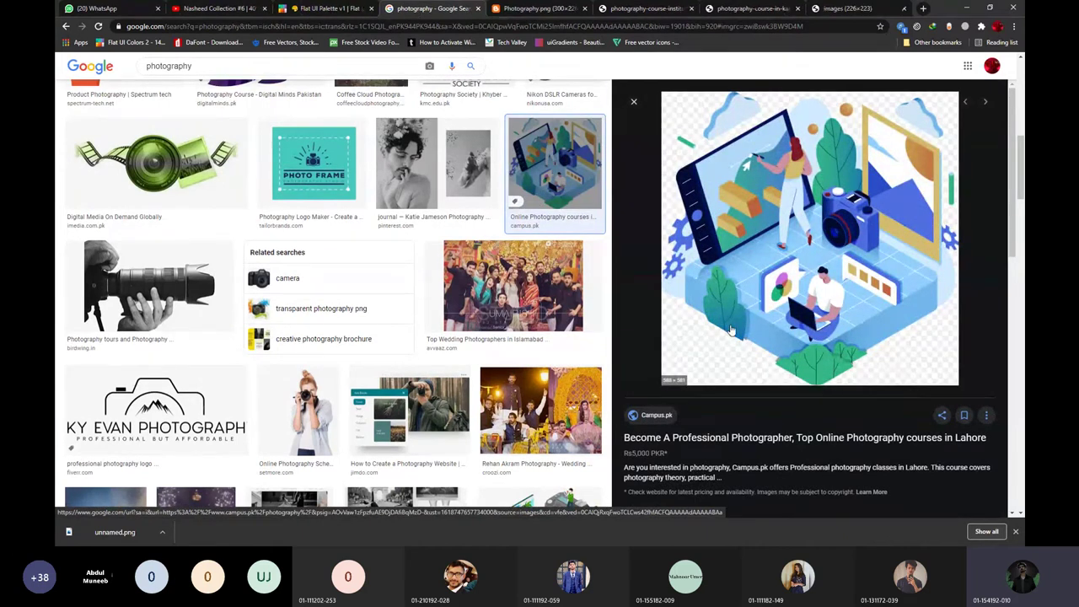
# Flip through the opened tabs comparing the red camera drawing with the camera-crew clipart.
pyautogui.click(546, 6)
pyautogui.click(645, 8)
pyautogui.click(753, 8)
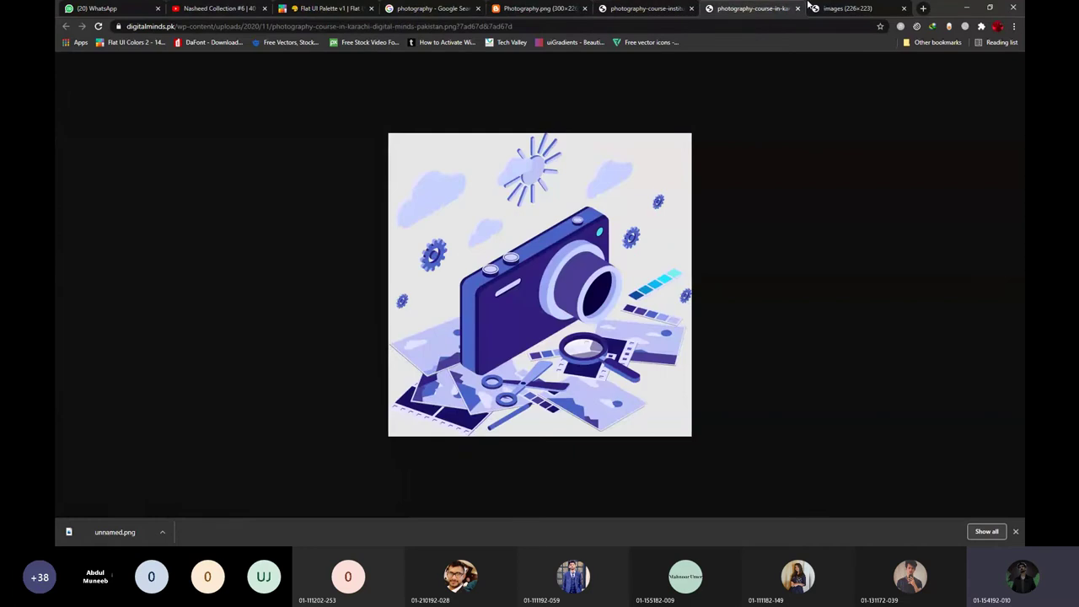
pyautogui.click(830, 8)
pyautogui.click(746, 8)
pyautogui.click(645, 8)
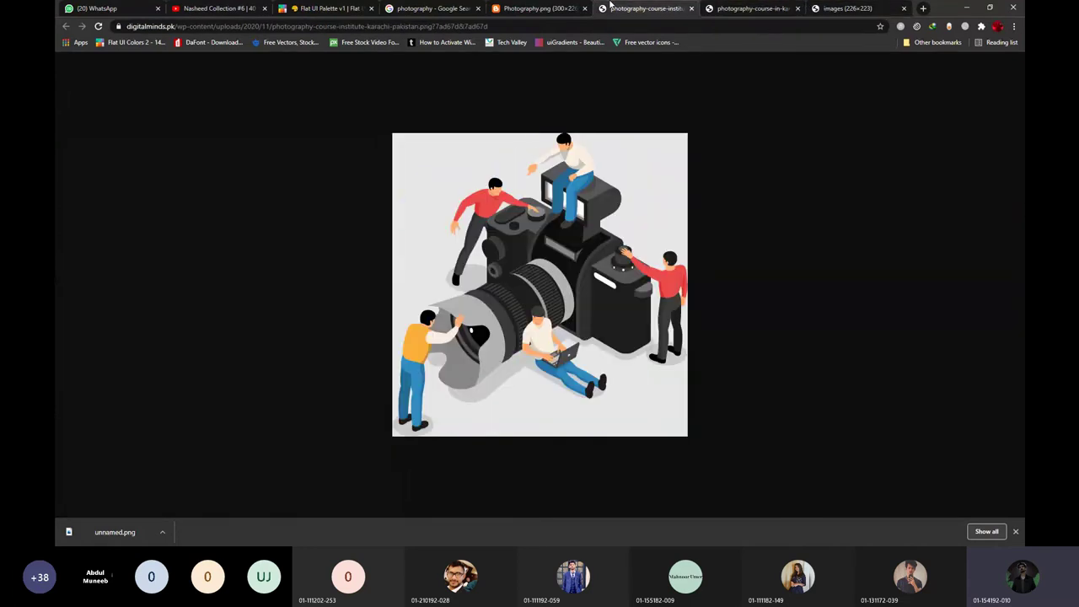
pyautogui.click(540, 8)
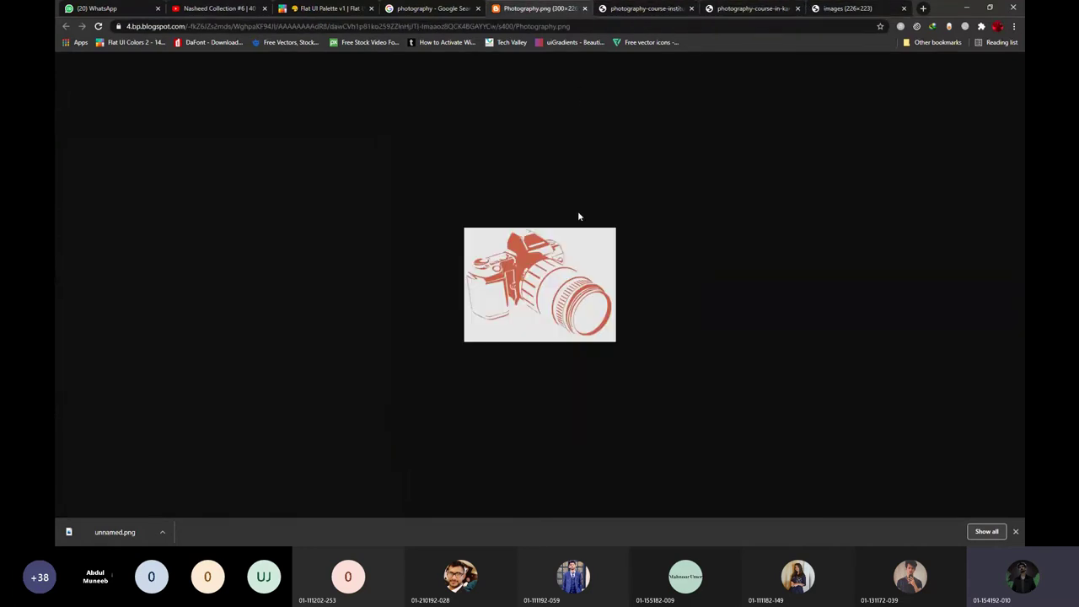
pyautogui.click(638, 7)
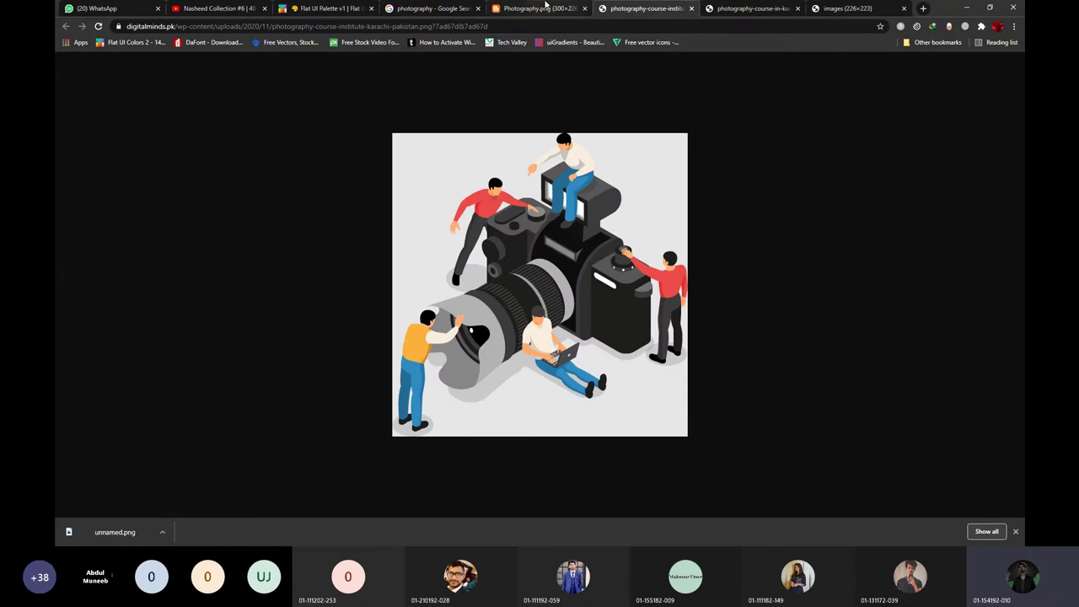
pyautogui.click(569, 9)
pyautogui.click(641, 8)
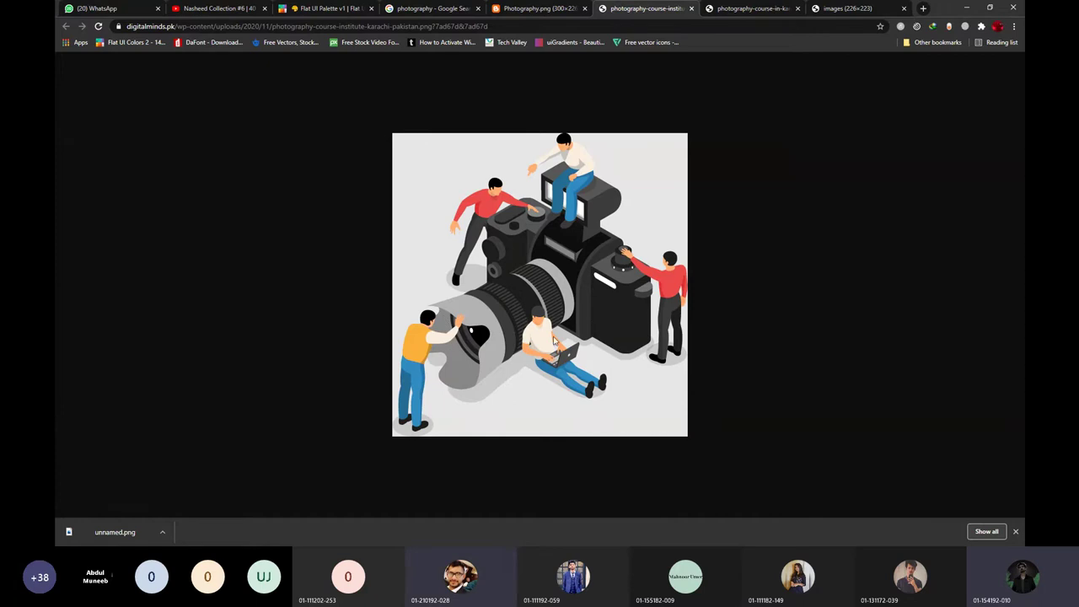
# Compare the camera-crew clipart with the orange camera sketch and bring up the sketch's image options.
pyautogui.hotkey('ctrl', 'shift', 'Tab')
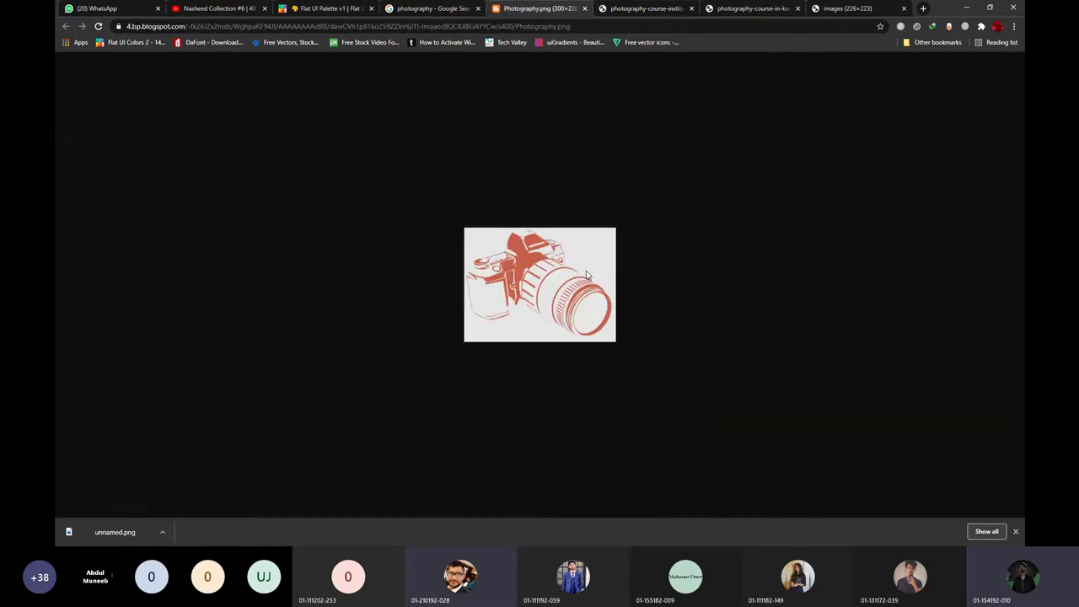
pyautogui.click(625, 7)
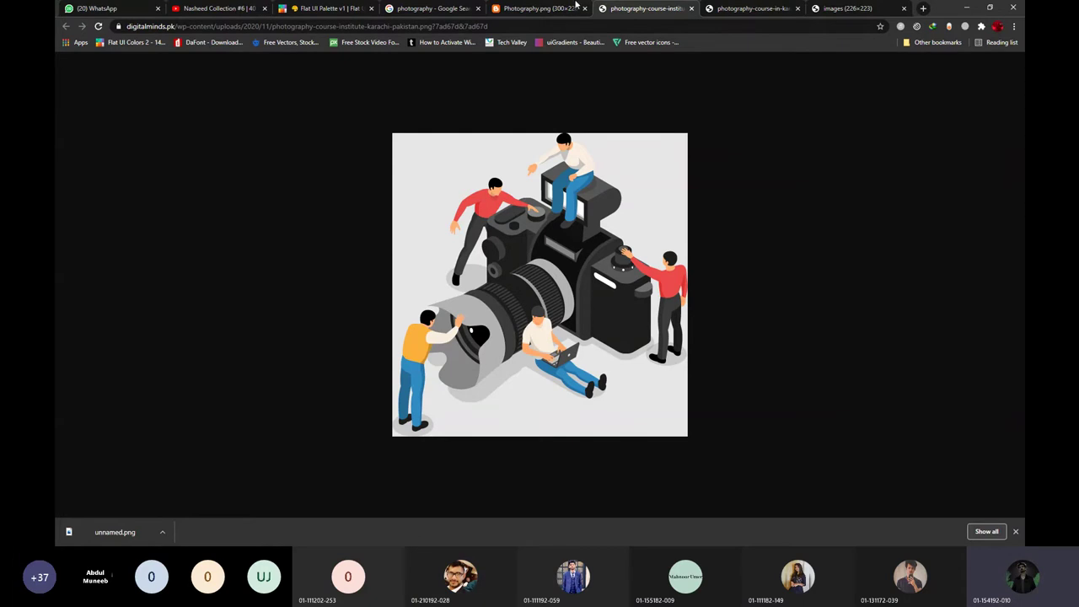
pyautogui.hotkey('ctrl', 'shift', 'Tab')
pyautogui.hotkey('ctrl', 'Tab')
pyautogui.rightClick(582, 252)
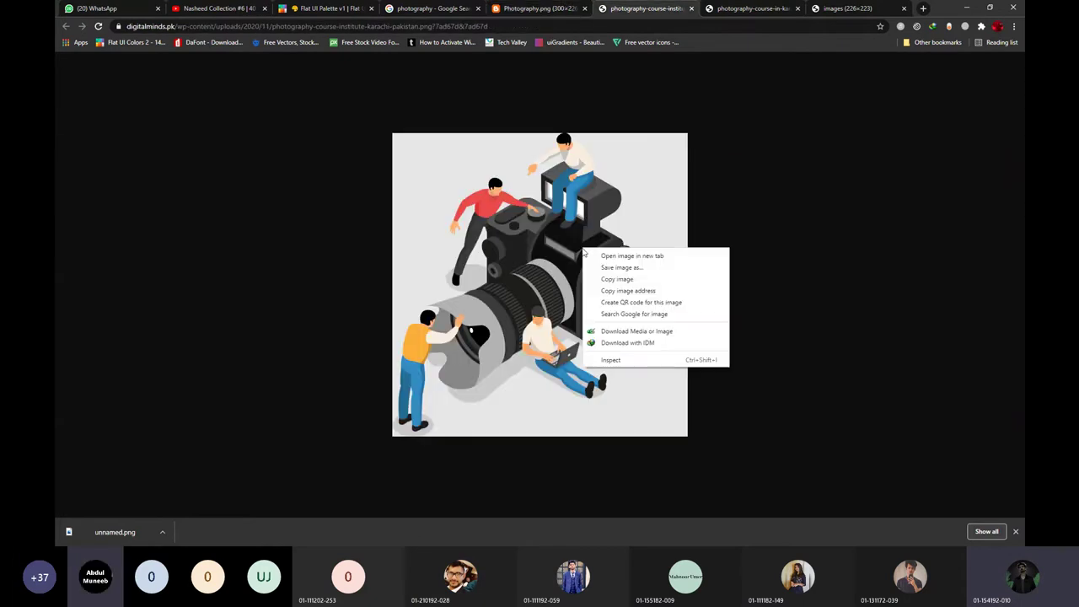
pyautogui.click(782, 238)
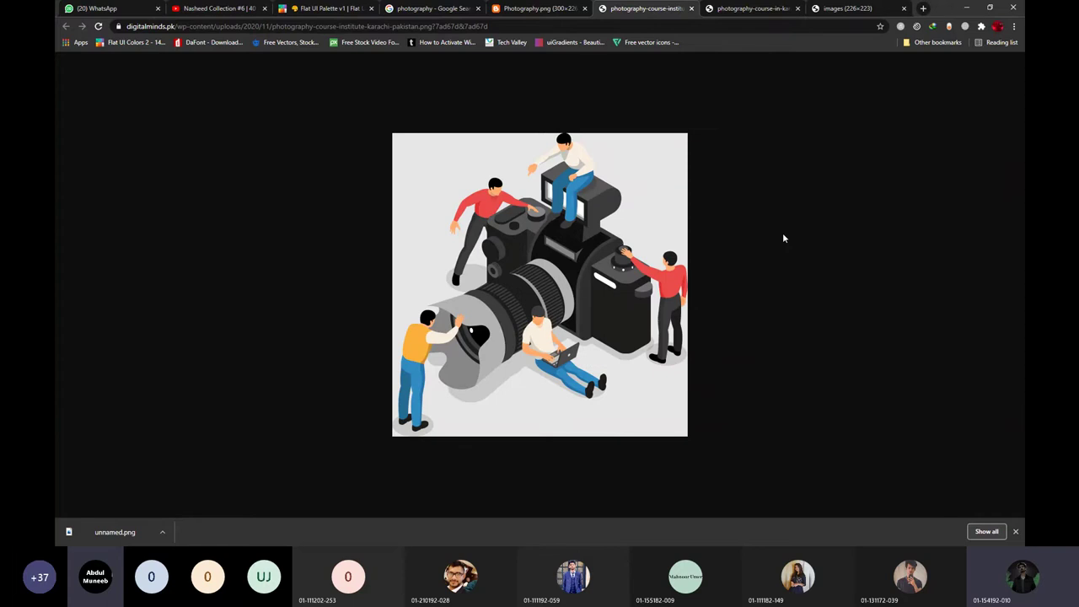
pyautogui.click(548, 10)
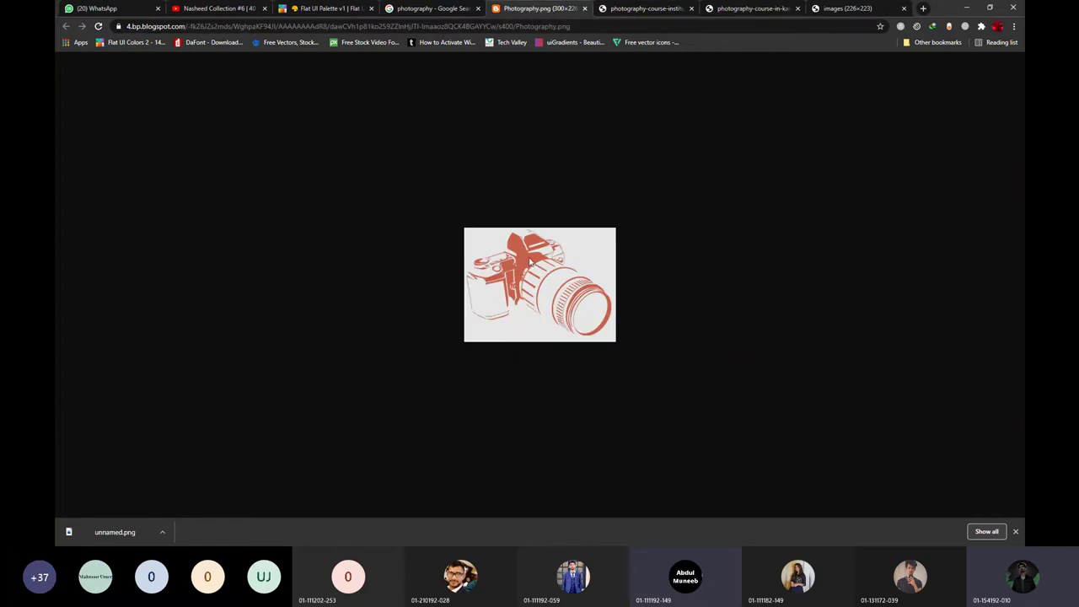
pyautogui.rightClick(530, 257)
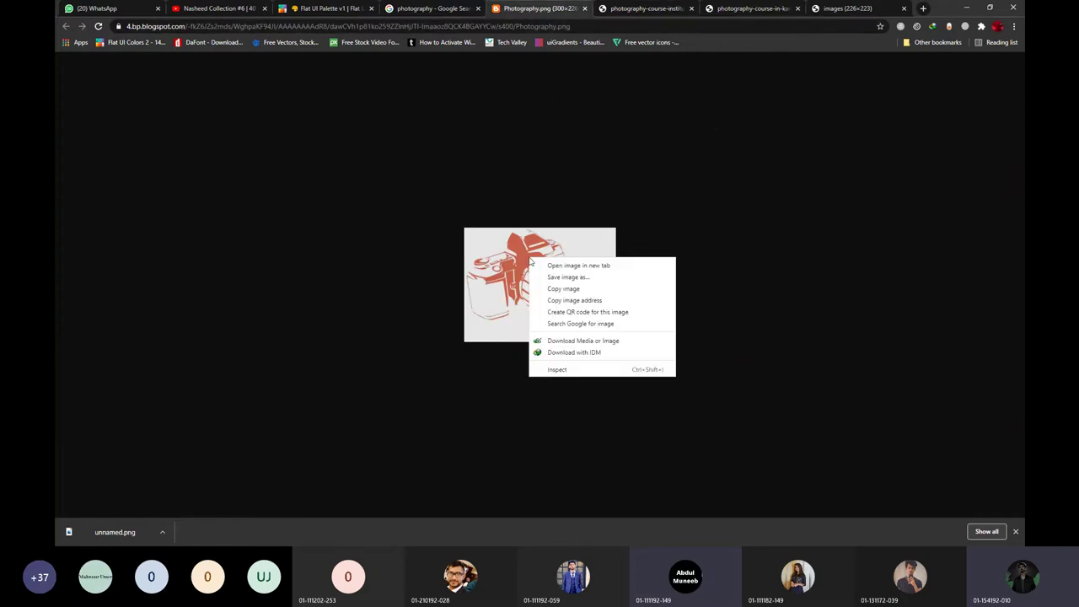
# Copy the orange camera sketch from the browser and paste it into the poster as Layer 2.
pyautogui.click(584, 288)
pyautogui.hotkey('alt', 'Tab')
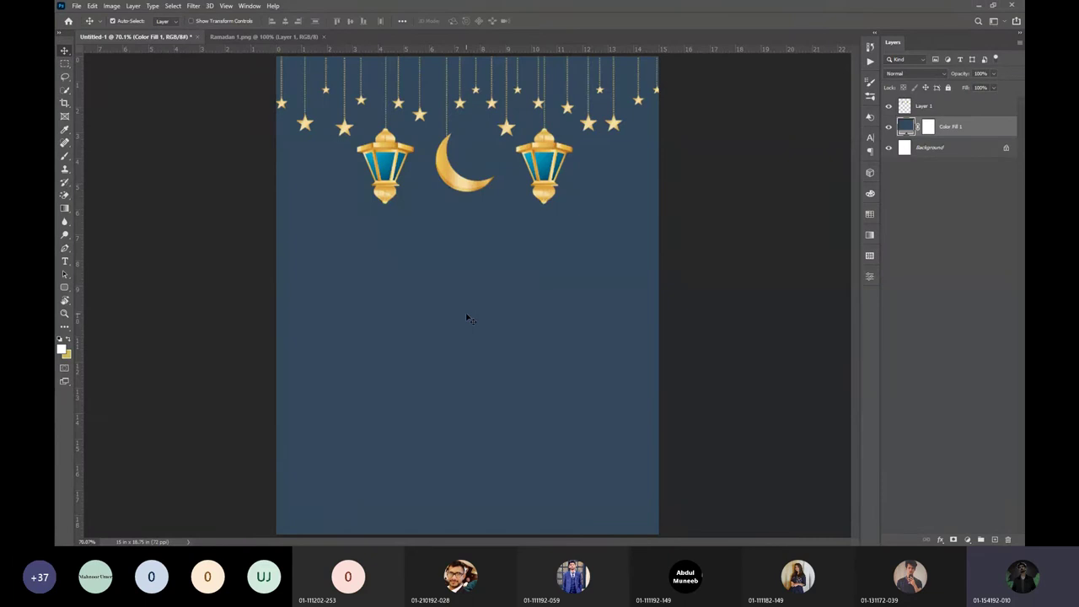
pyautogui.hotkey('ctrl', 'v')
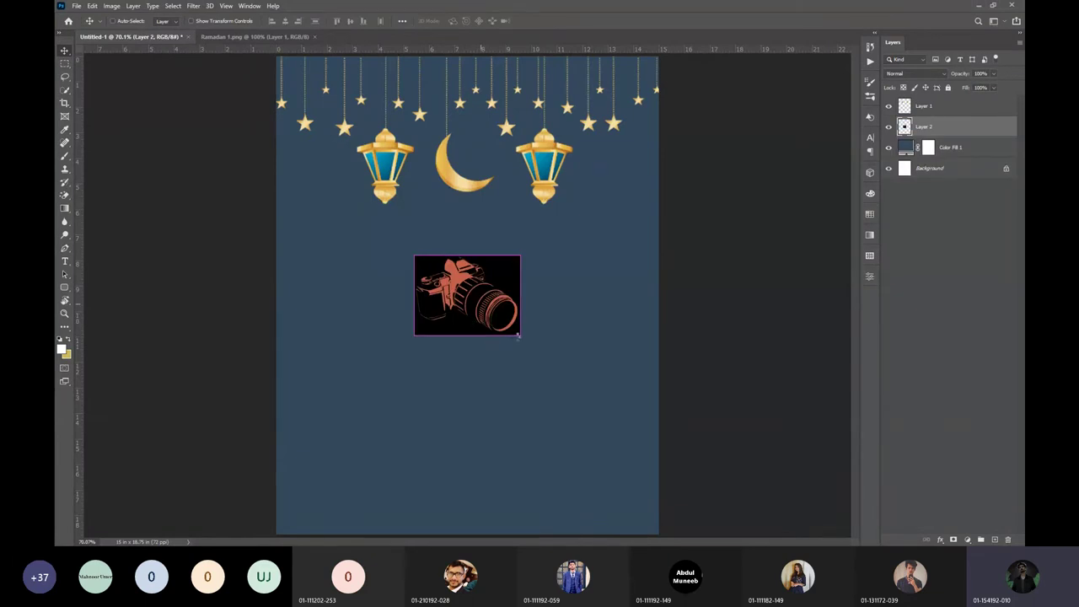
pyautogui.press('t')
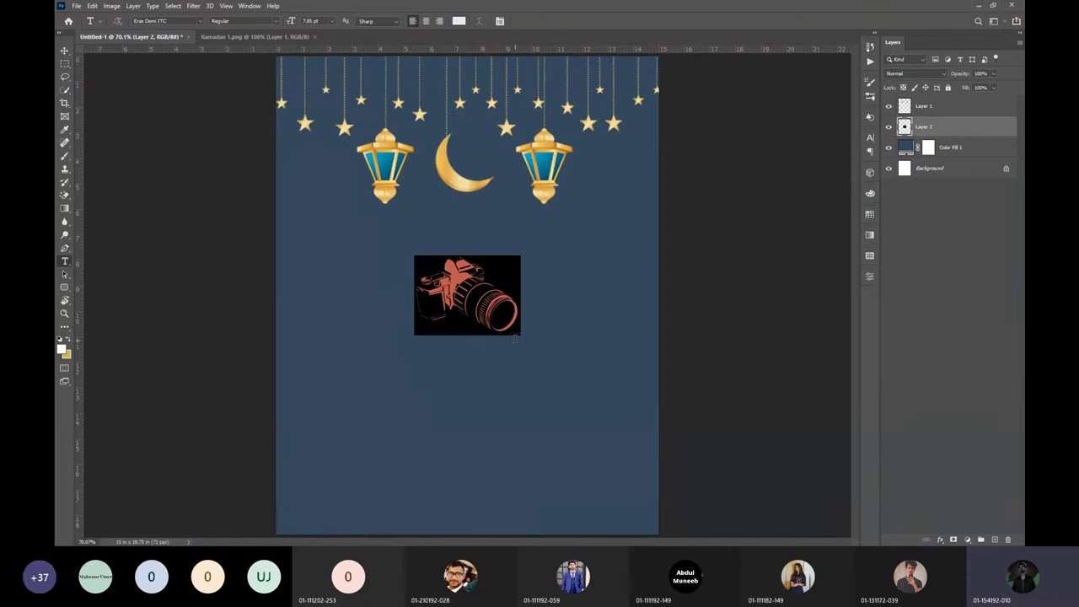
pyautogui.press('v')
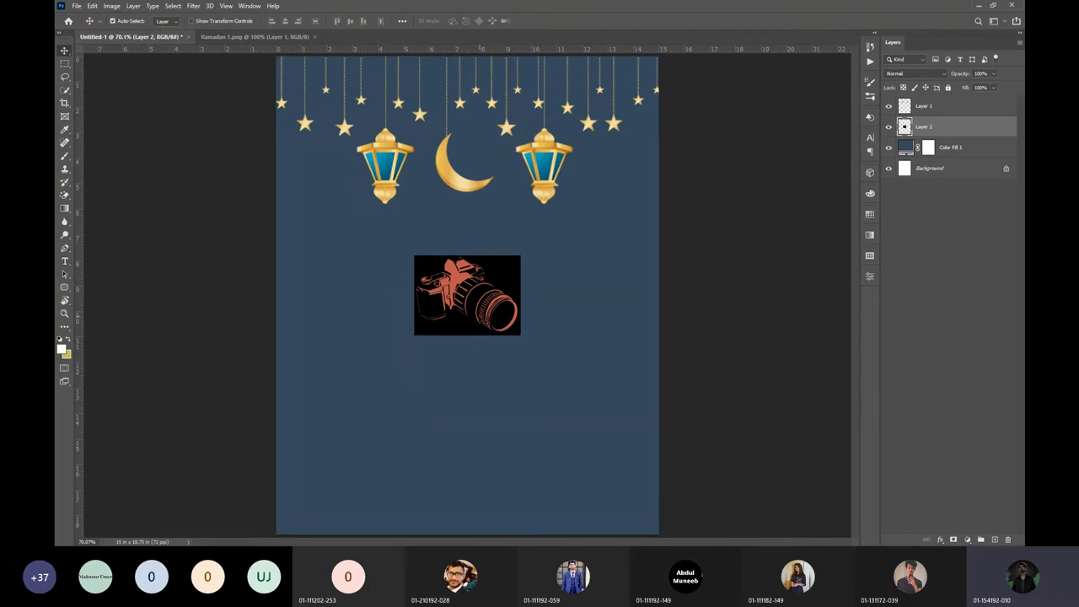
# Scale the camera sketch up across the poster's middle, below the lanterns and moon.
pyautogui.hotkey('ctrl', 't')
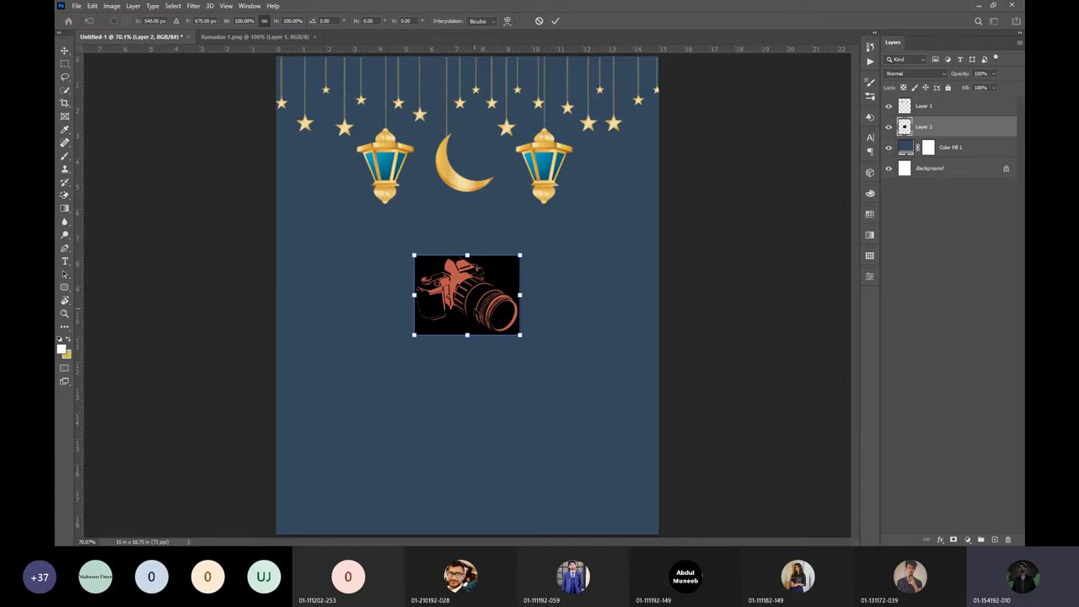
pyautogui.moveTo(520, 334); pyautogui.dragTo(604, 398)
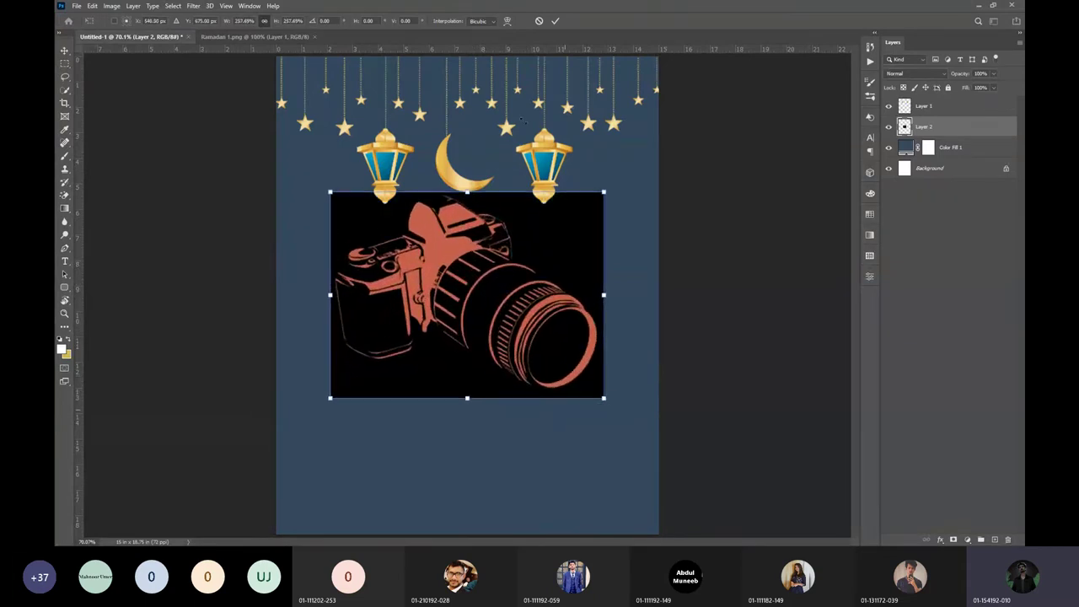
pyautogui.click(554, 21)
pyautogui.scroll(3, 464, 333)
pyautogui.scroll(5, 465, 333)
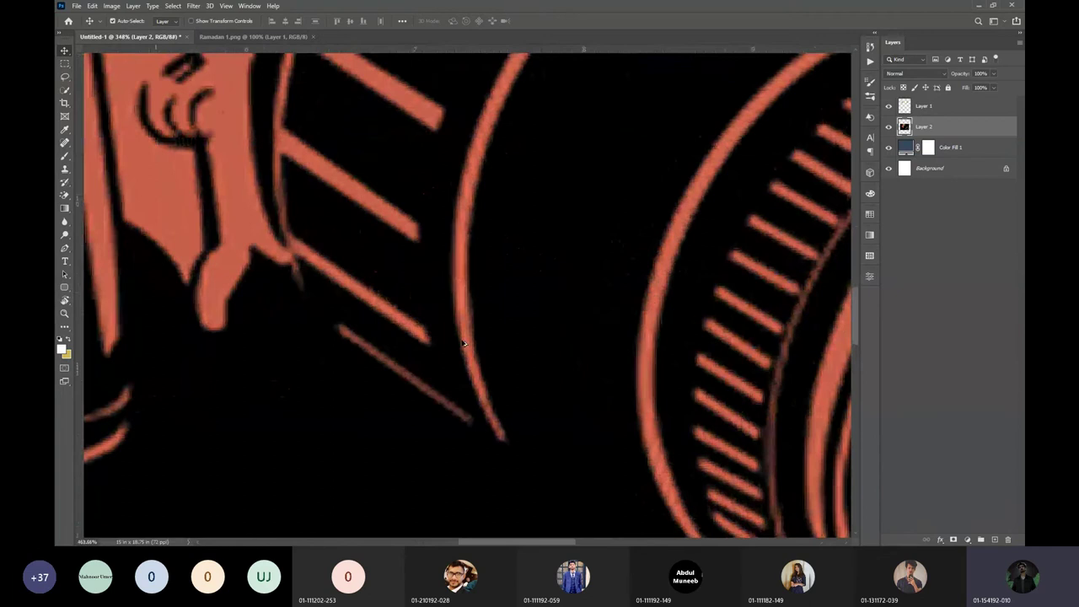
pyautogui.scroll(-4, 462, 343)
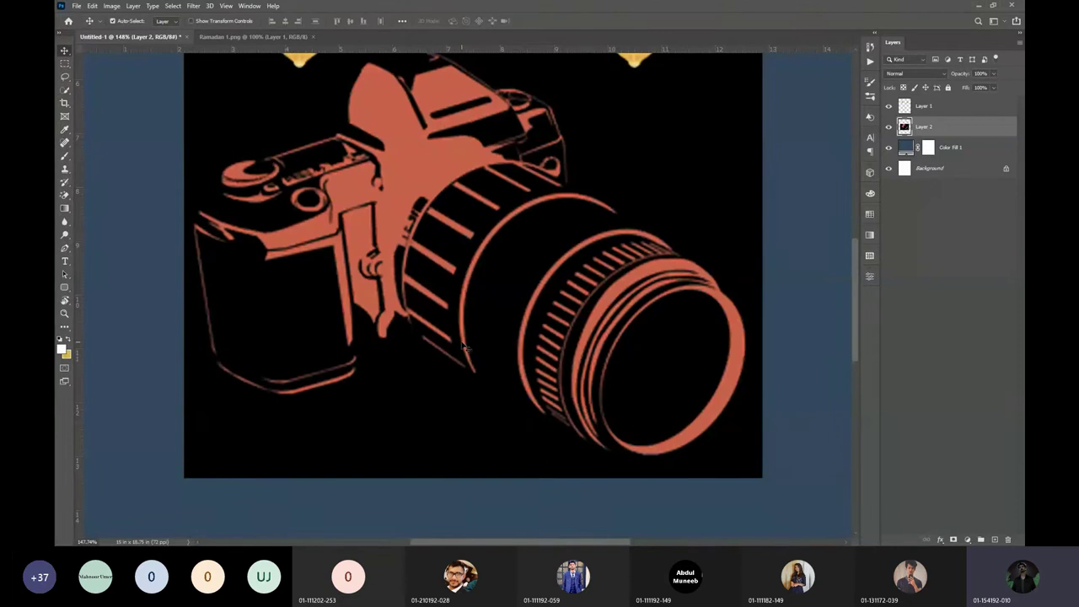
pyautogui.scroll(-4, 462, 347)
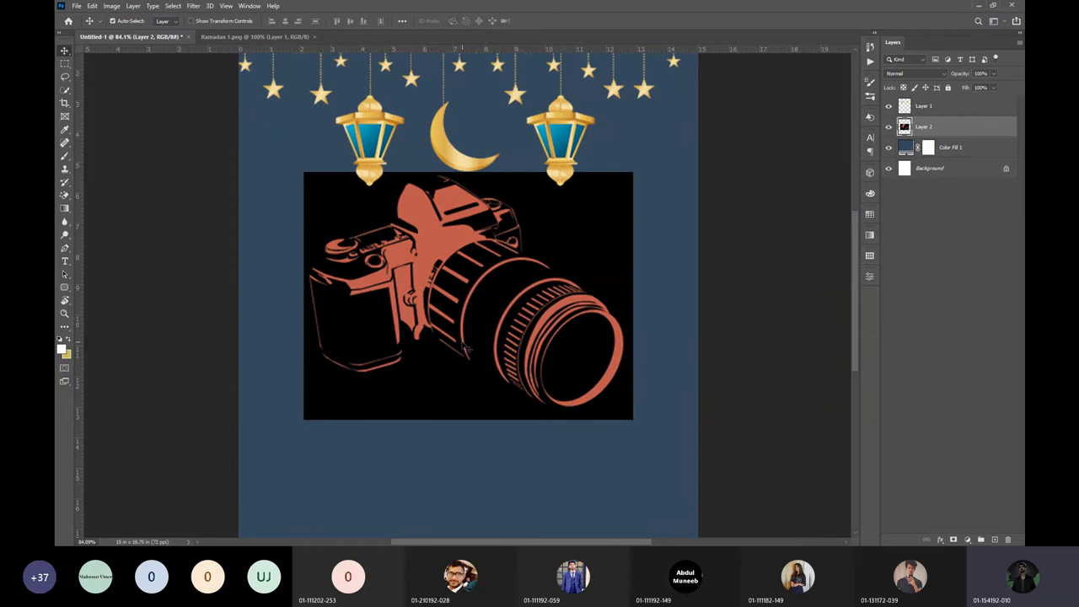
pyautogui.scroll(-1, 465, 351)
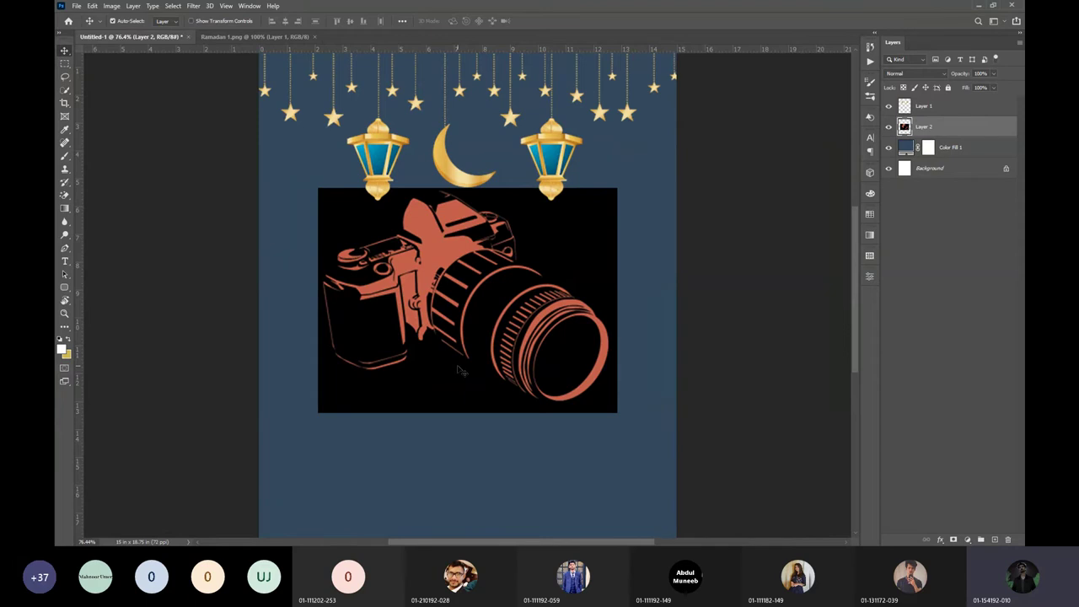
# Erase the black background and shading around the camera sketch with the Magic Eraser.
pyautogui.hotkey('shift', 'w')
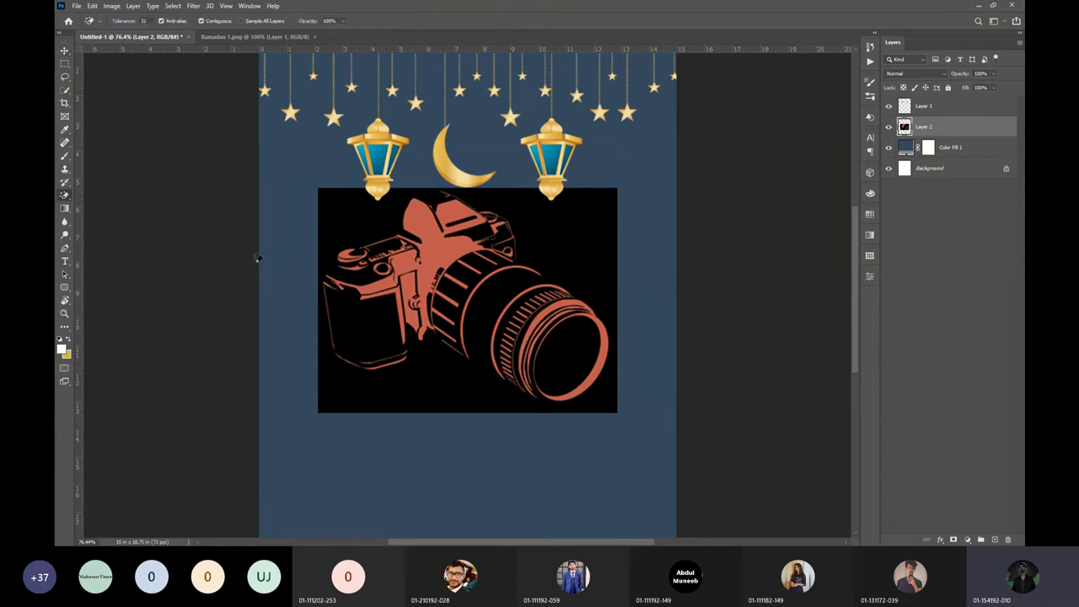
pyautogui.rightClick(65, 201)
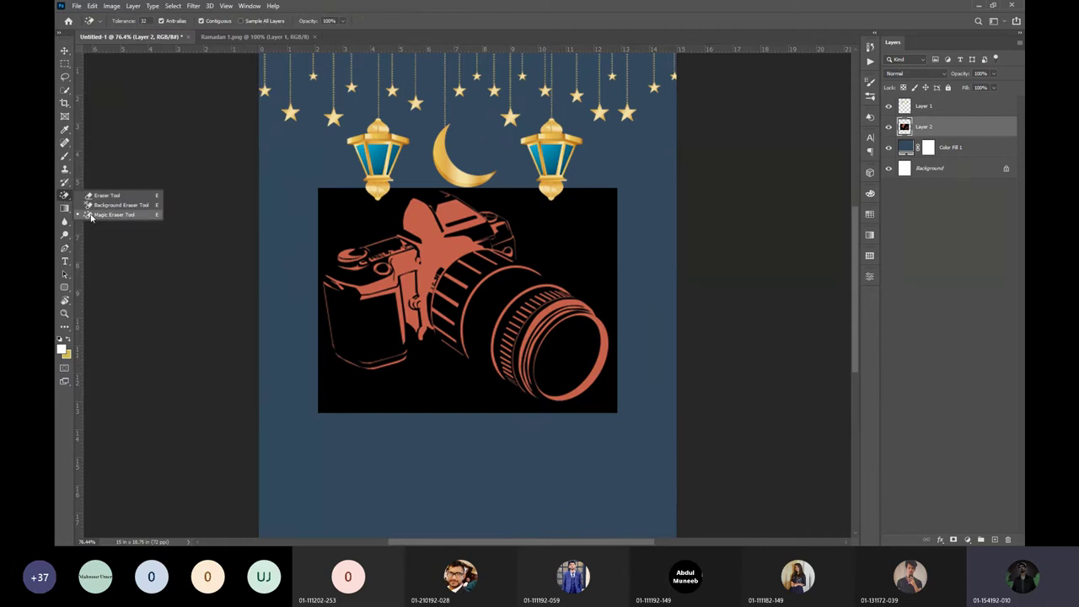
pyautogui.click(110, 215)
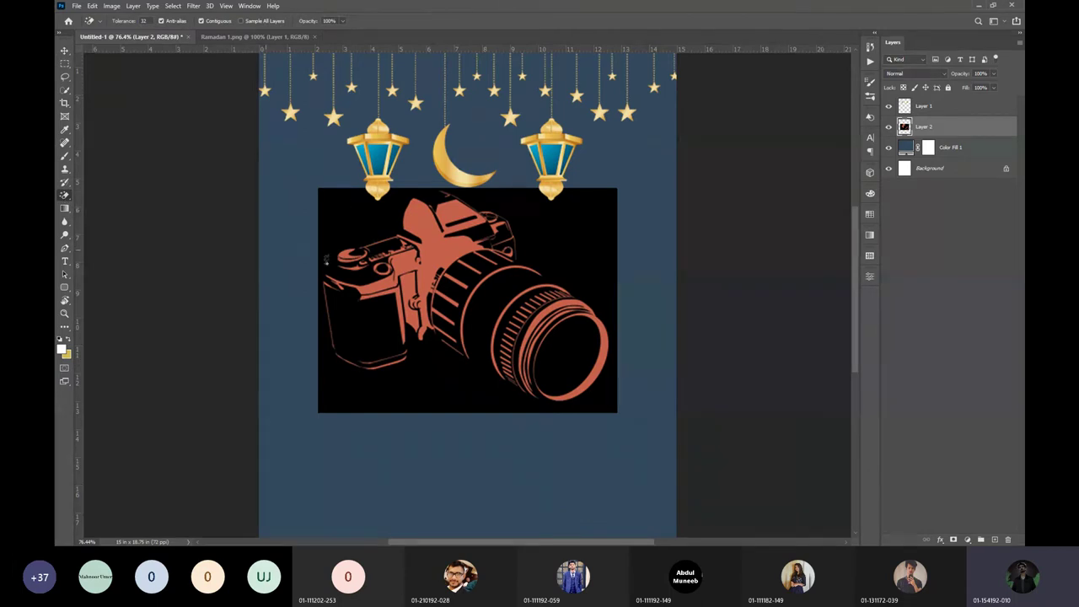
pyautogui.click(349, 209)
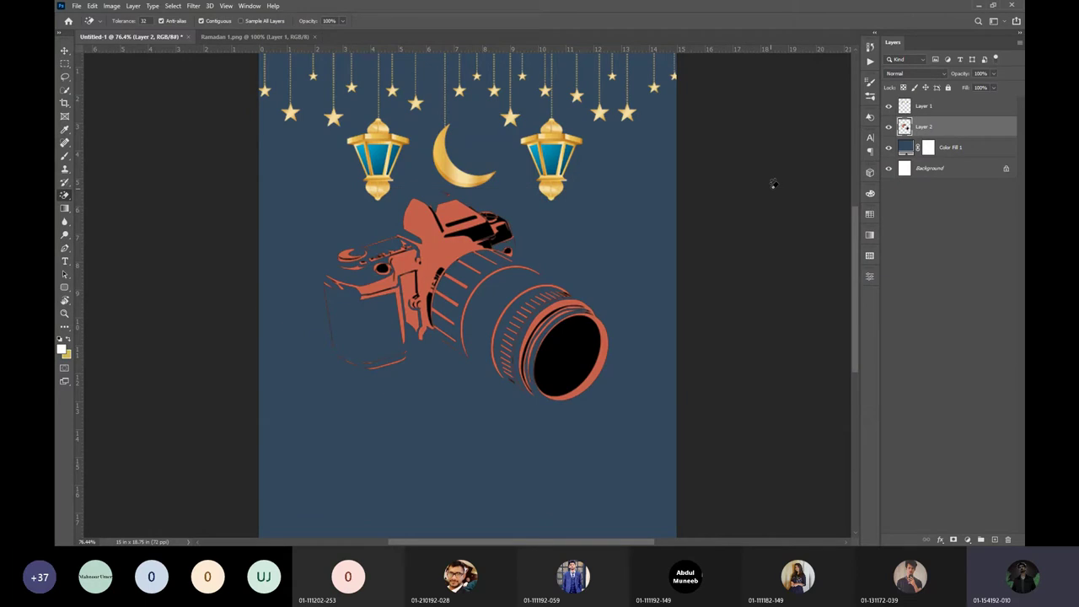
pyautogui.click(588, 360)
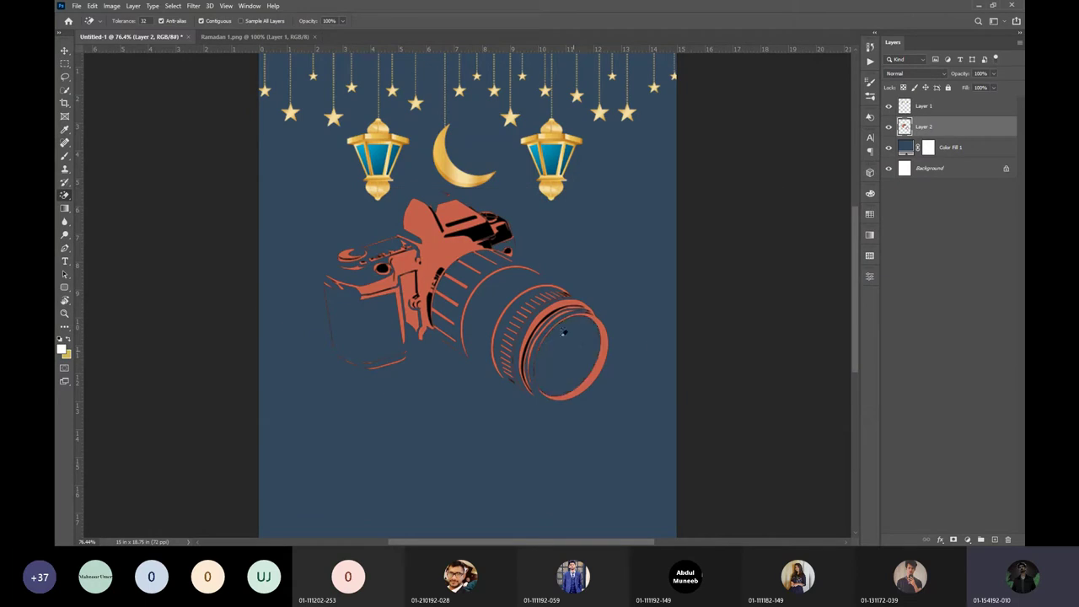
pyautogui.click(553, 311)
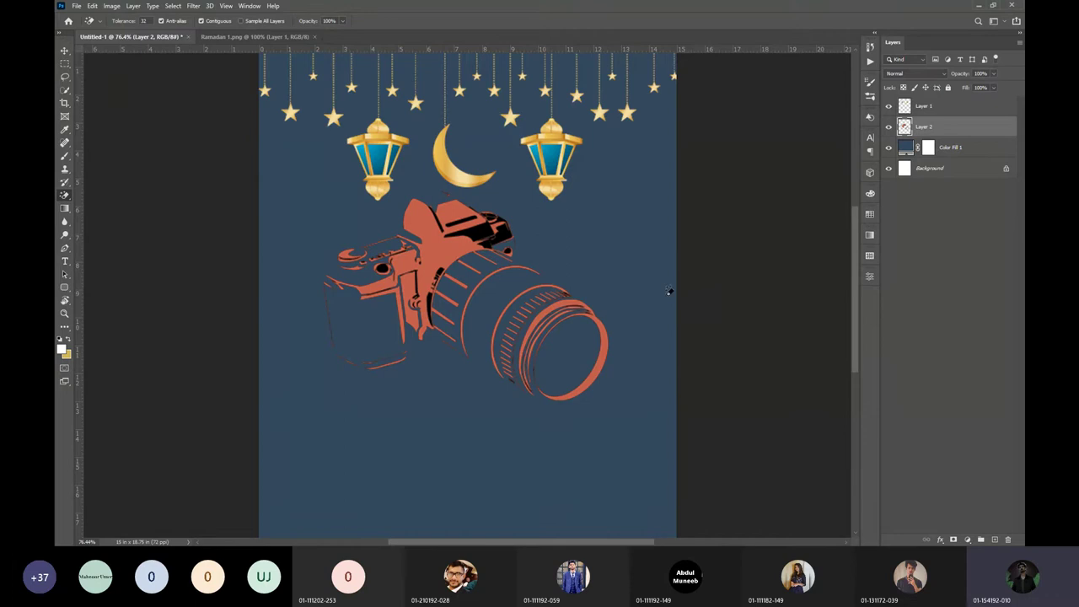
pyautogui.click(506, 229)
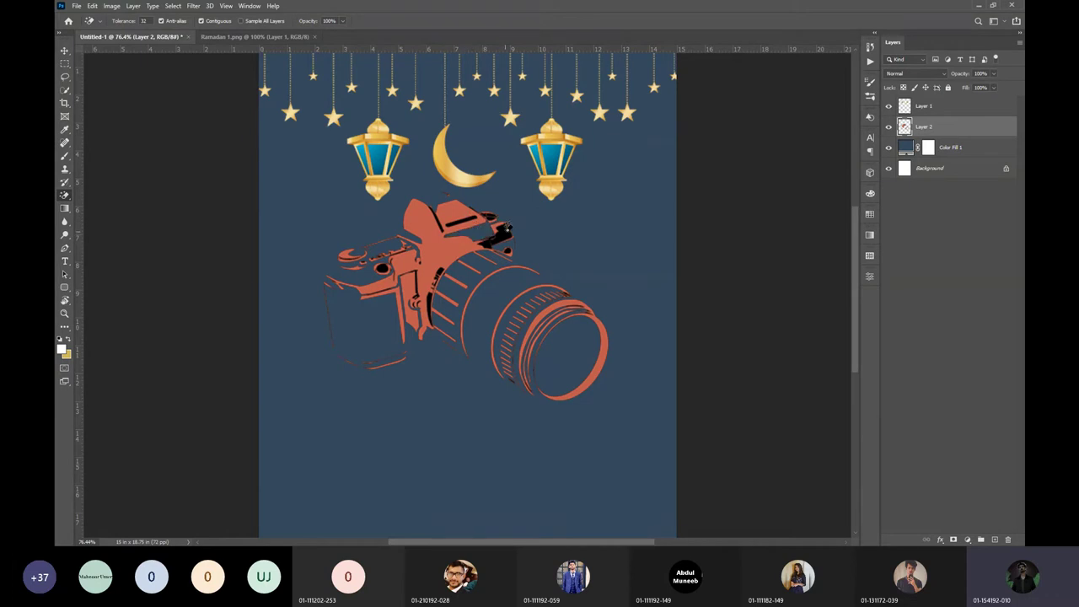
pyautogui.click(500, 222)
pyautogui.click(509, 244)
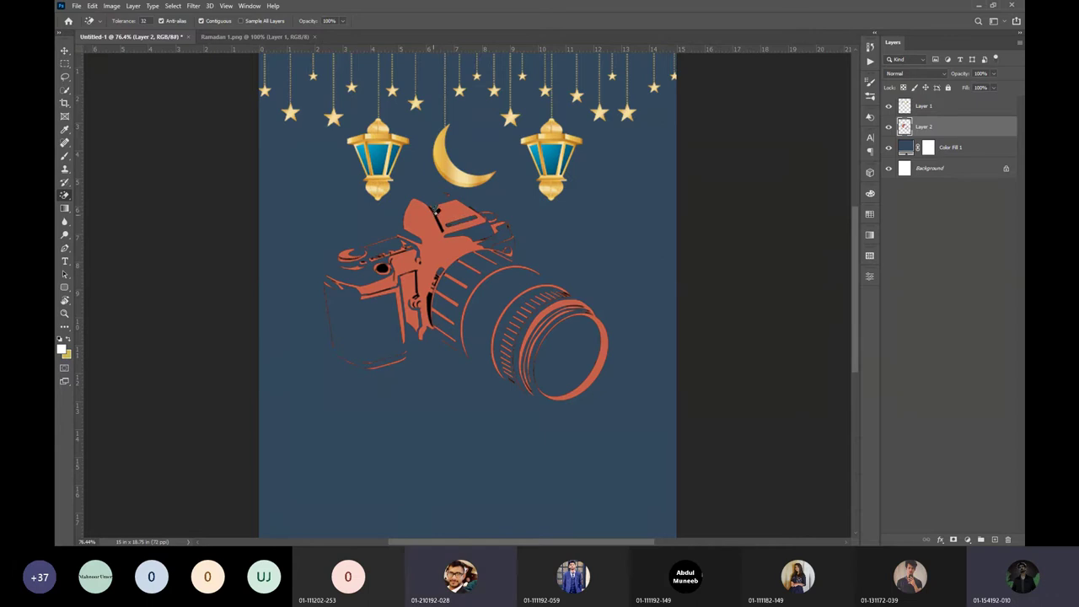
pyautogui.click(436, 210)
pyautogui.hotkey('ctrl', 'z')
# Nudge the camera sketch slightly lower, then delete the camera outline layer.
pyautogui.press('v')
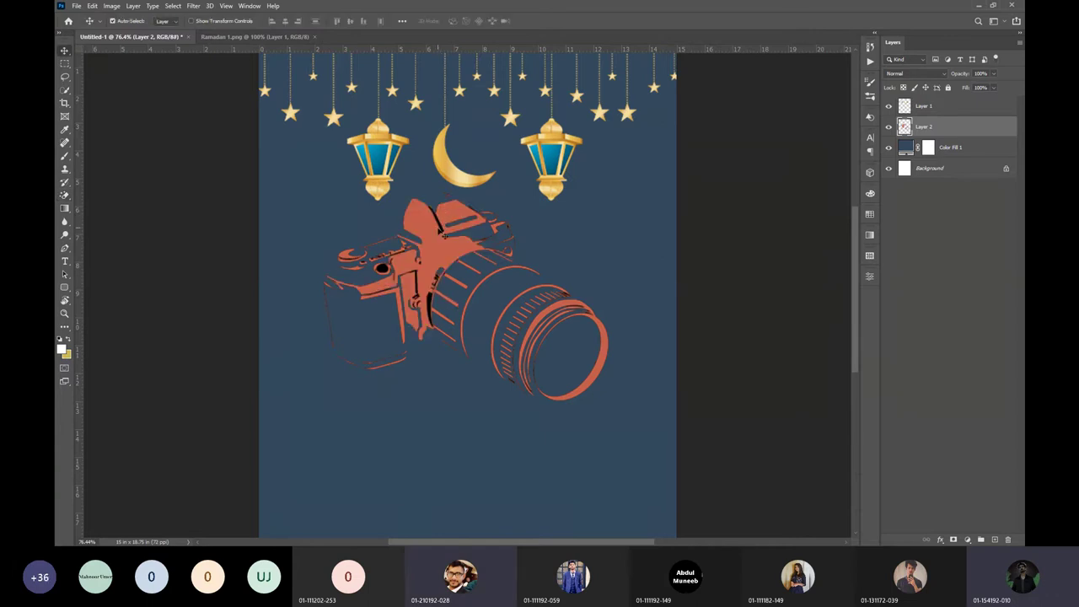
pyautogui.scroll(-2, 439, 228)
pyautogui.moveTo(436, 247); pyautogui.dragTo(438, 260)
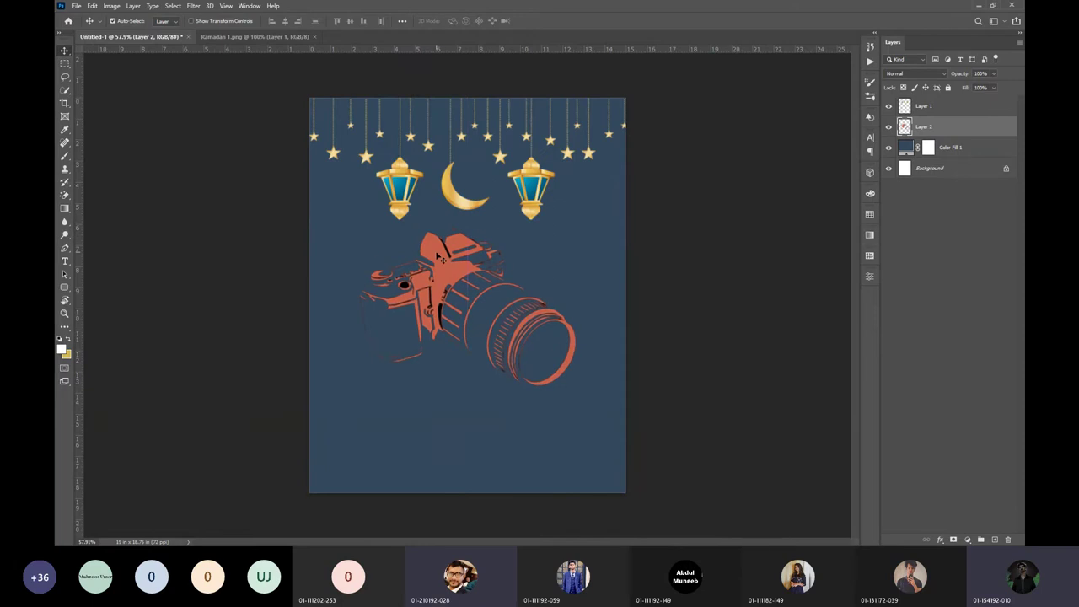
pyautogui.scroll(3, 605, 279)
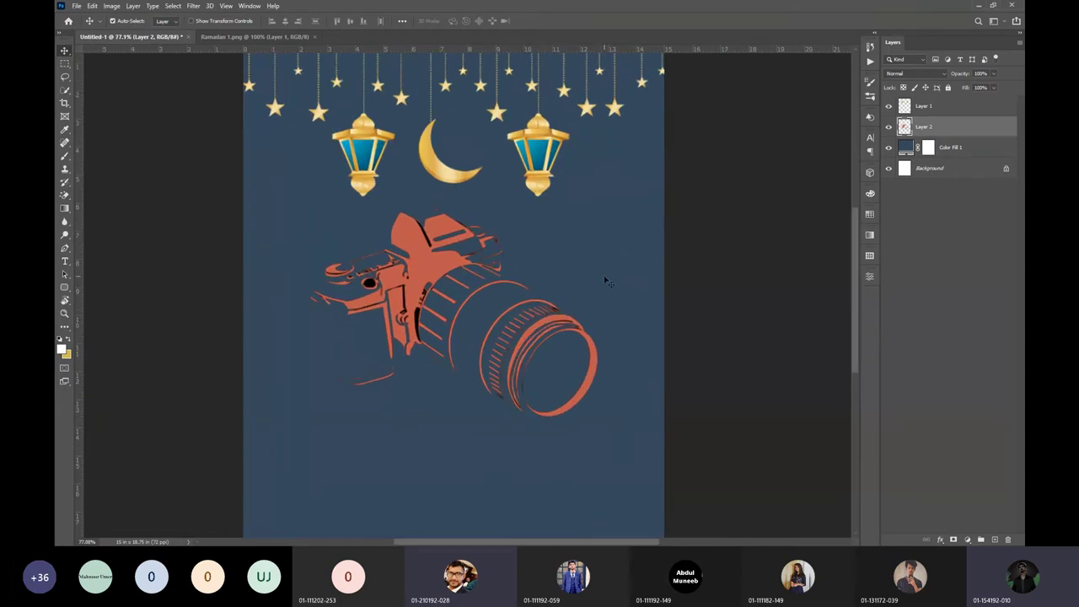
pyautogui.scroll(-1, 604, 280)
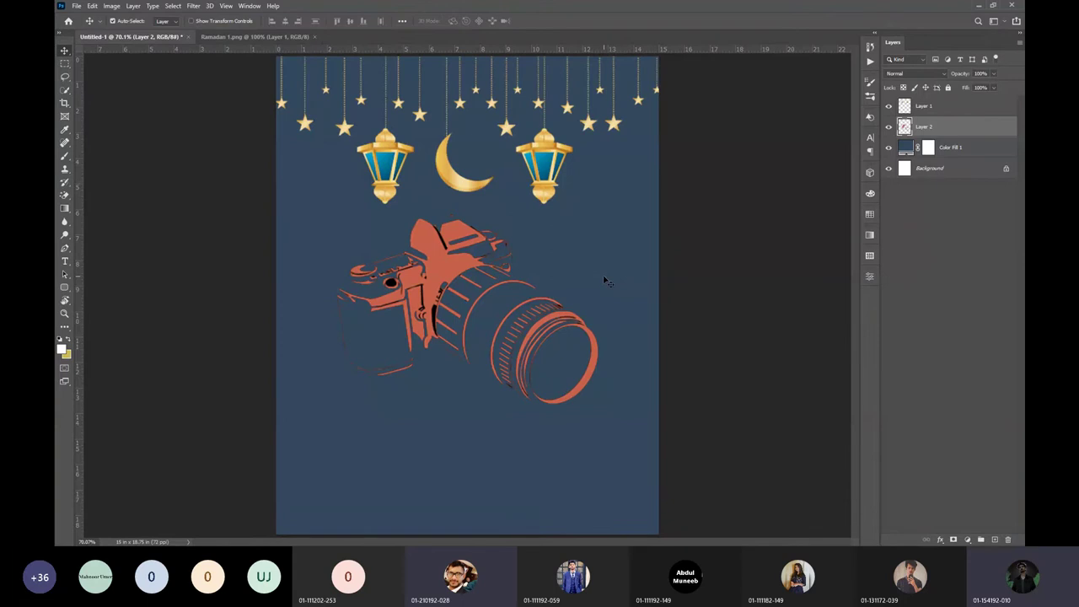
pyautogui.scroll(4, 416, 306)
pyautogui.scroll(8, 416, 306)
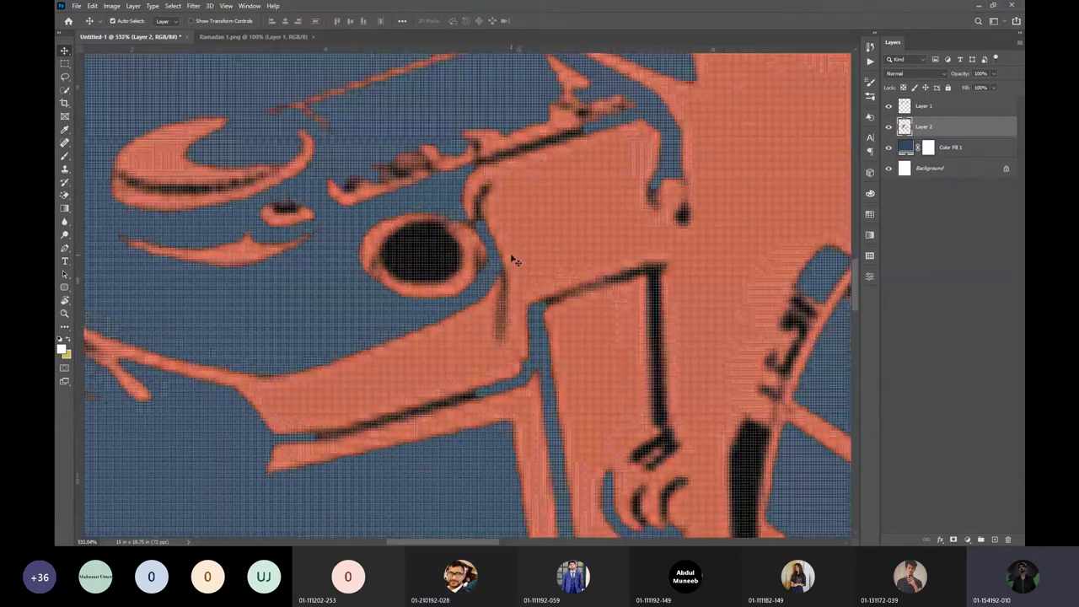
pyautogui.scroll(-8, 515, 262)
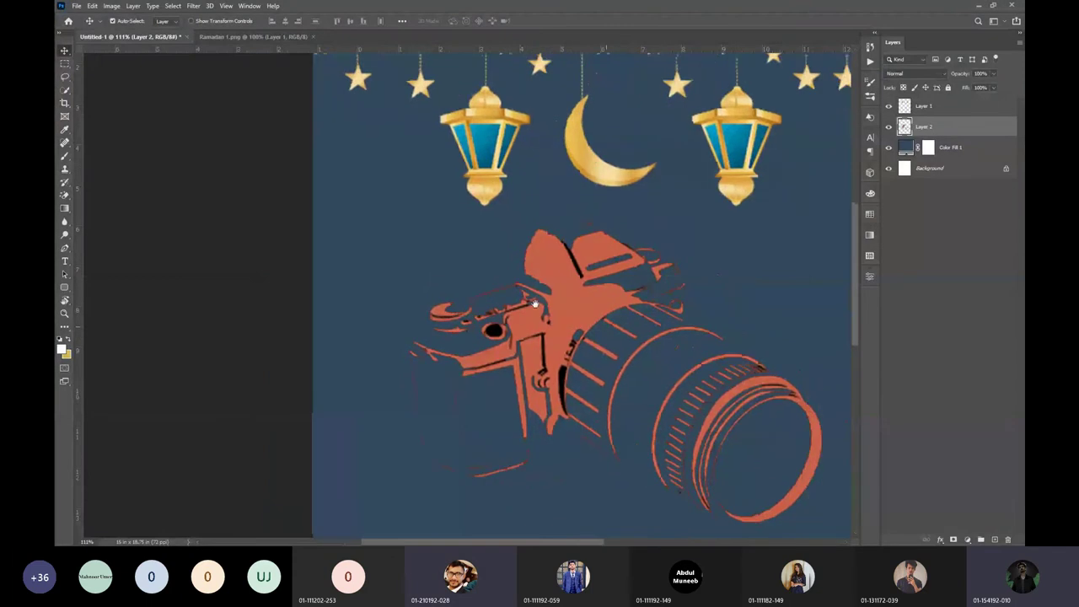
pyautogui.scroll(-4, 534, 304)
pyautogui.scroll(2, 509, 304)
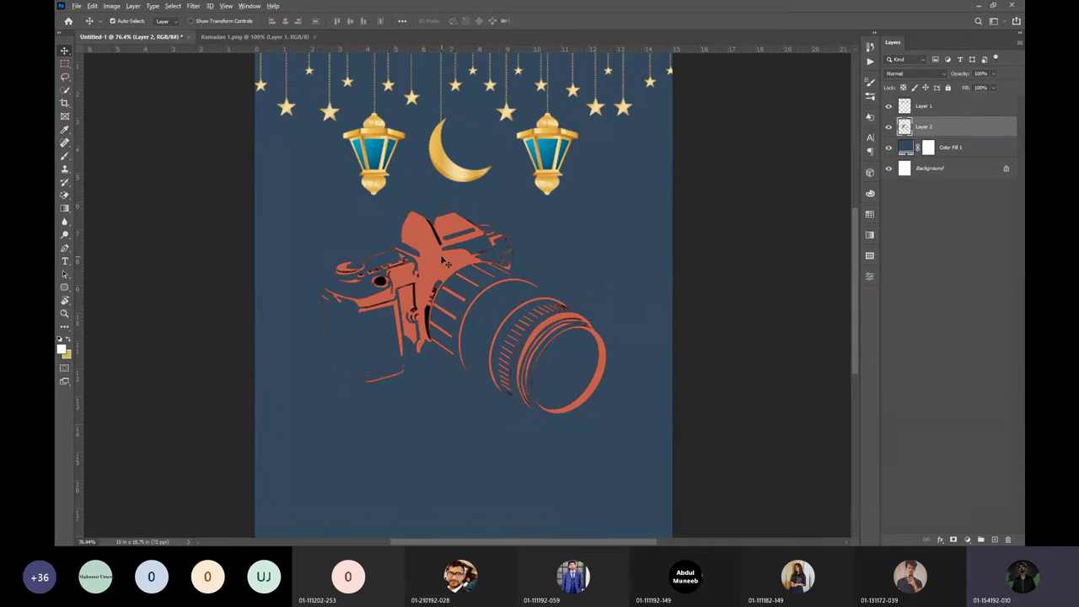
pyautogui.scroll(-1, 446, 264)
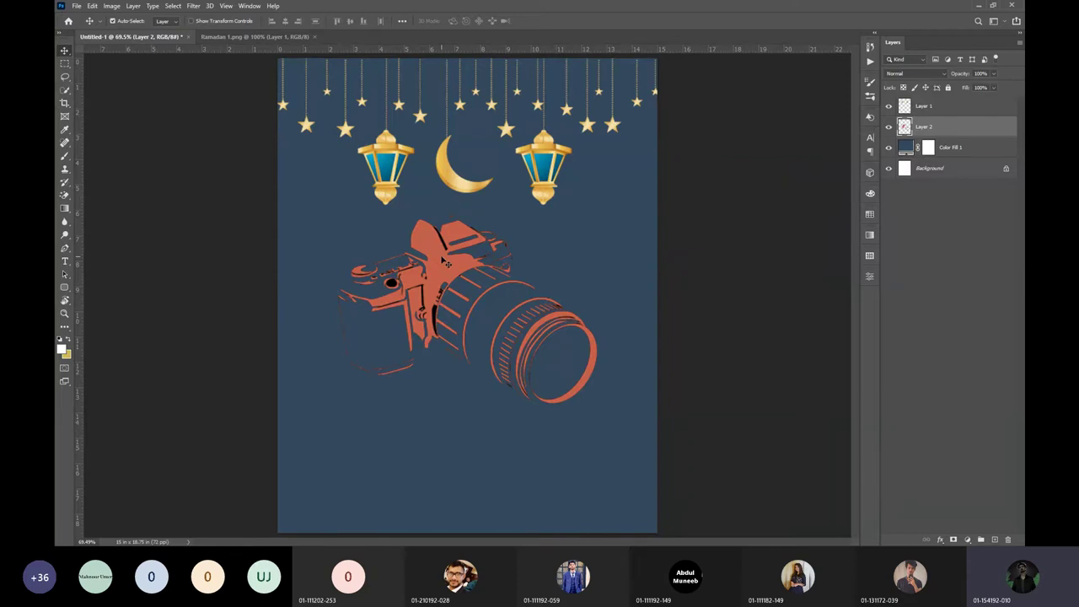
pyautogui.press('Delete')
# Save the camera-crew illustration from the photography-course-institute tab as a PNG in Desktop > New folder.
pyautogui.hotkey('alt', 'Tab')
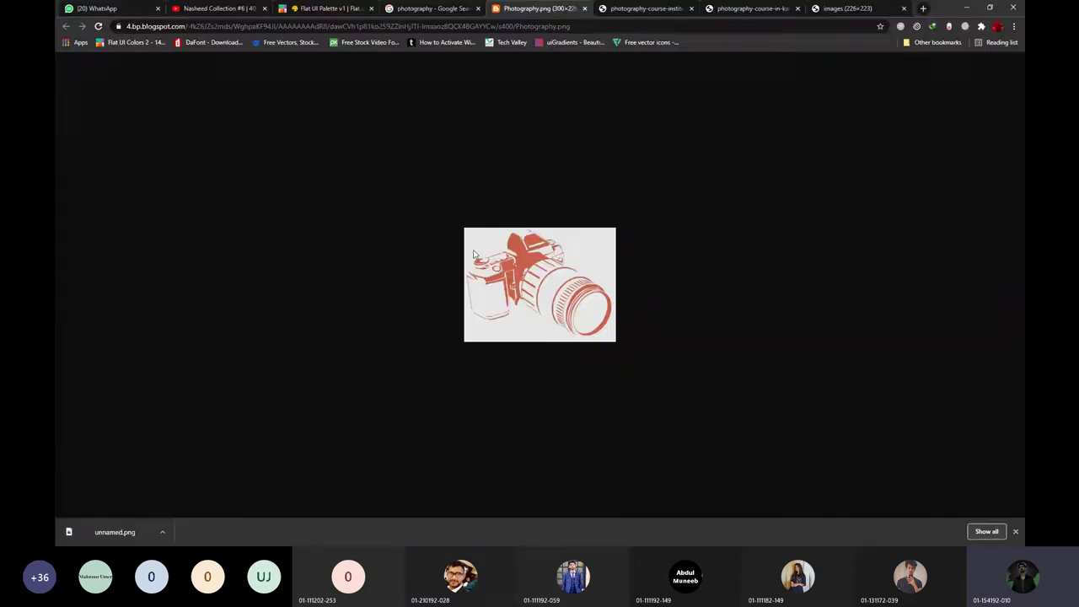
pyautogui.click(645, 8)
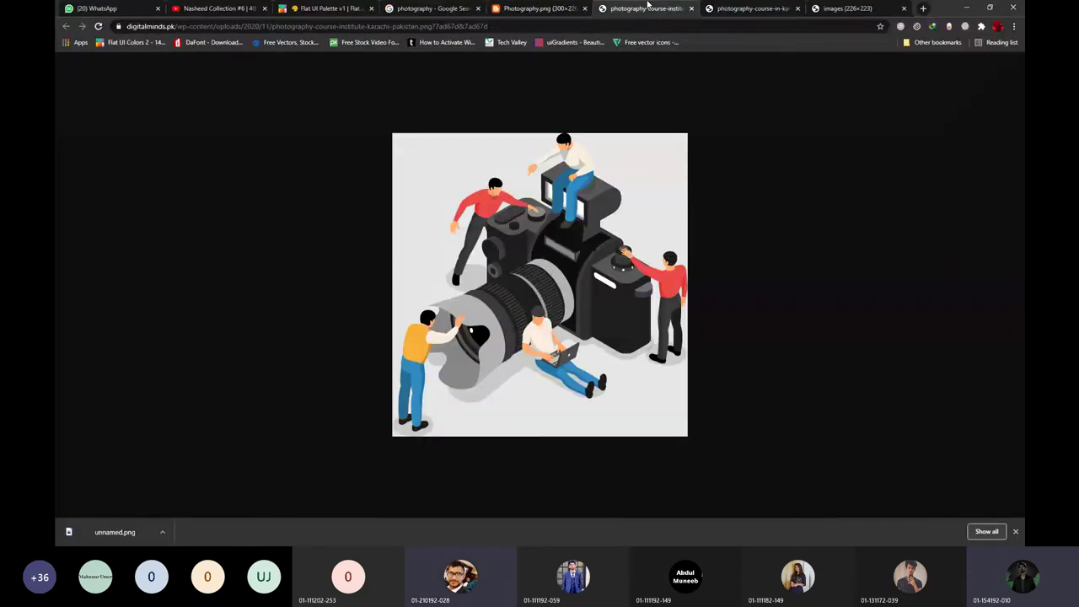
pyautogui.rightClick(577, 239)
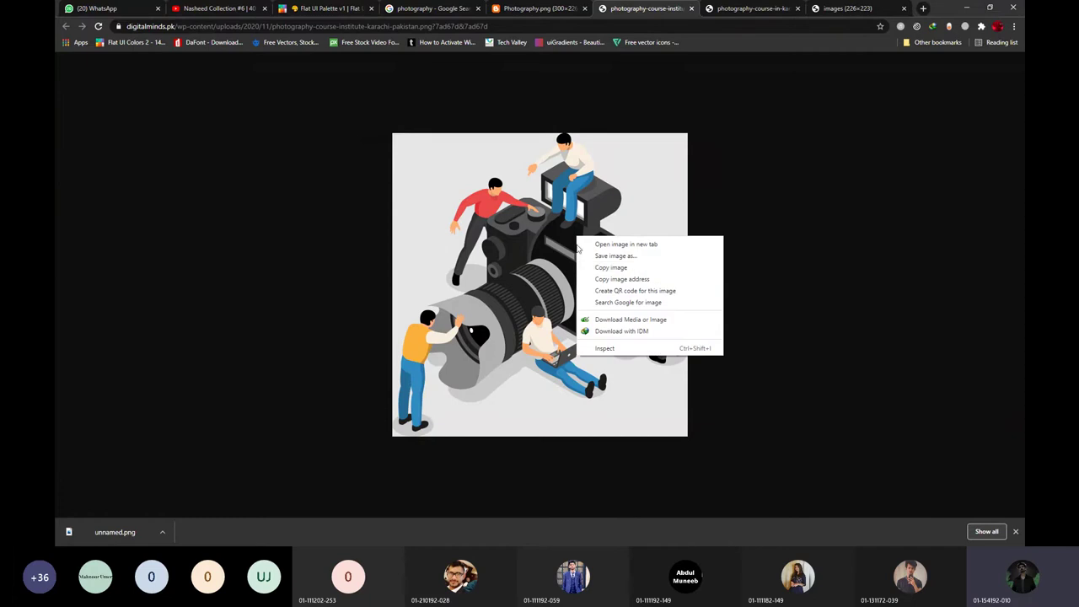
pyautogui.click(604, 257)
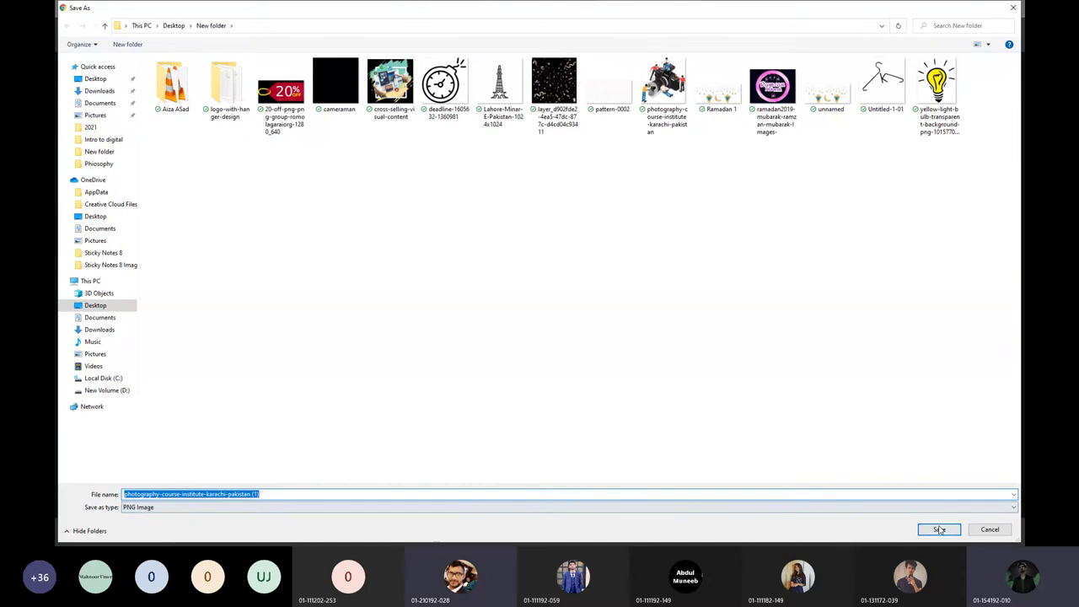
pyautogui.click(940, 530)
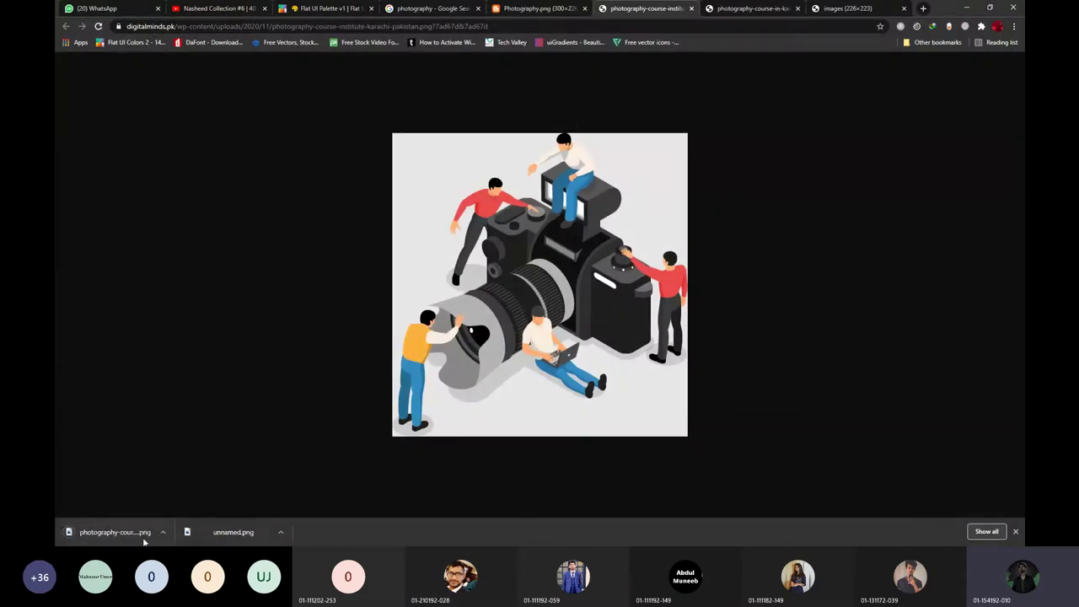
# Open the downloaded camera-crew PNG in Photoshop as its own document.
pyautogui.hotkey('alt', 'Tab')
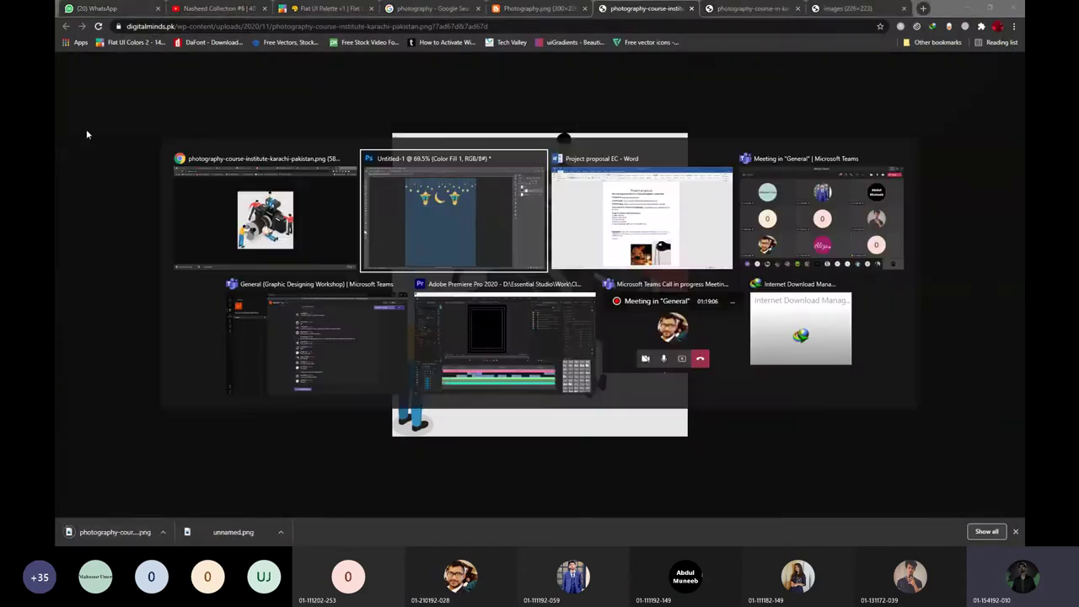
pyautogui.click(76, 6)
pyautogui.press('Escape')
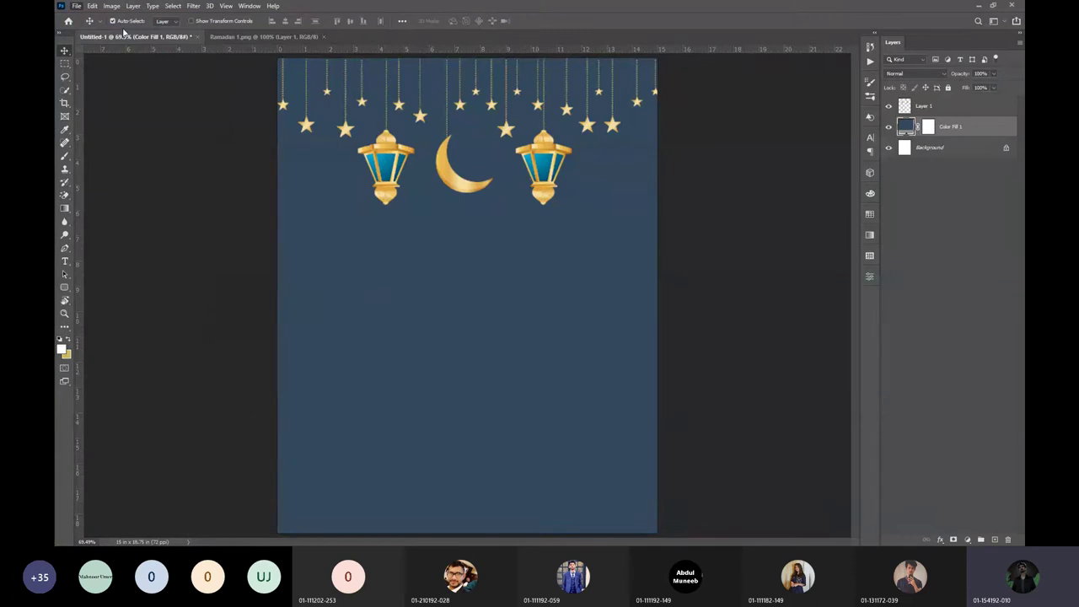
pyautogui.hotkey('ctrl', 'o')
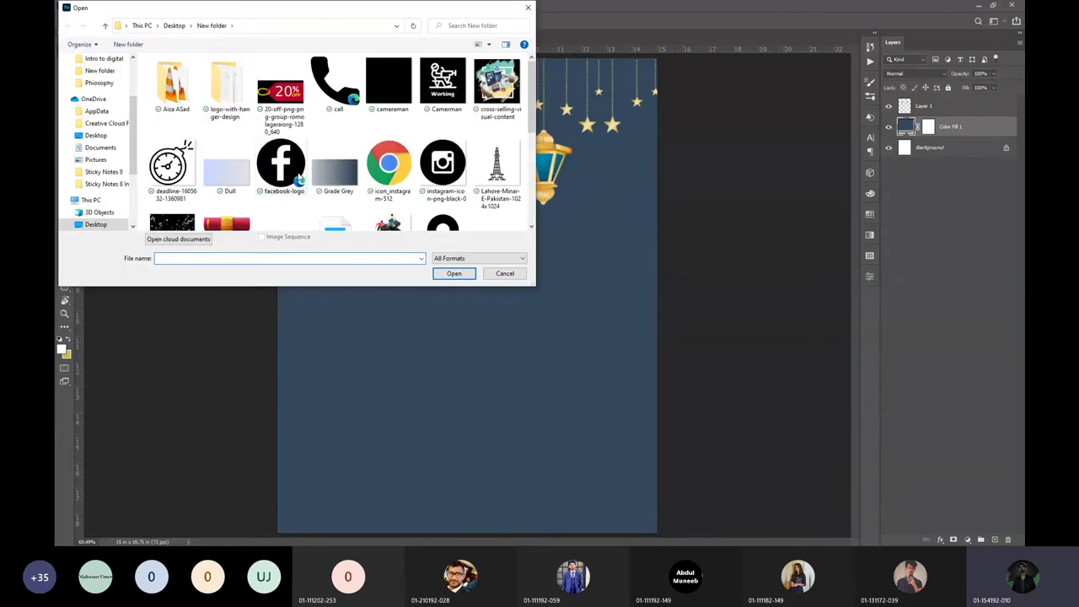
pyautogui.scroll(-1, 298, 175)
pyautogui.scroll(2, 299, 175)
pyautogui.click(335, 160)
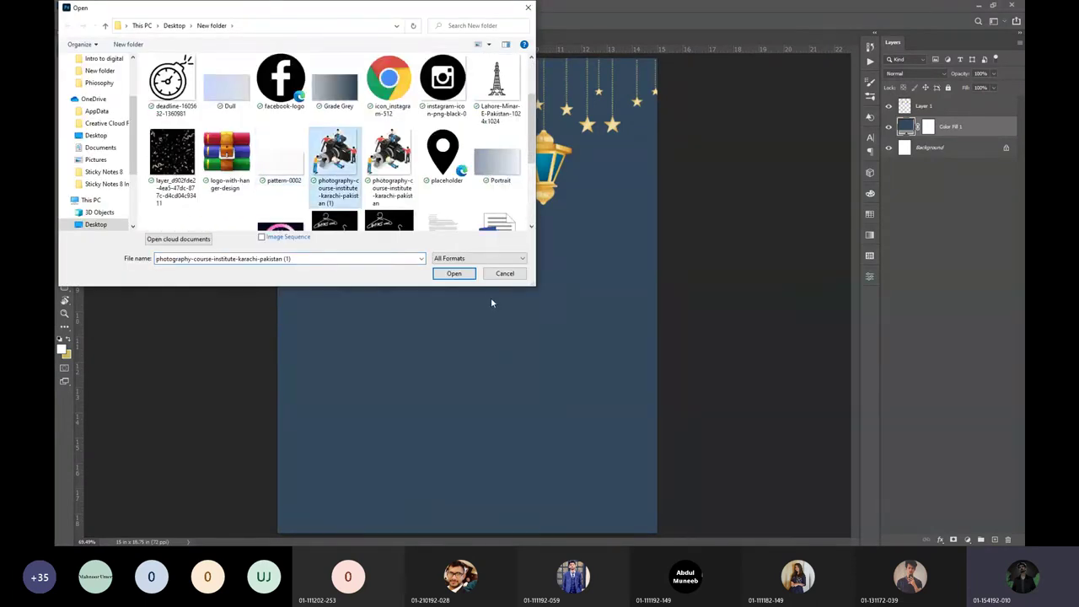
pyautogui.click(471, 278)
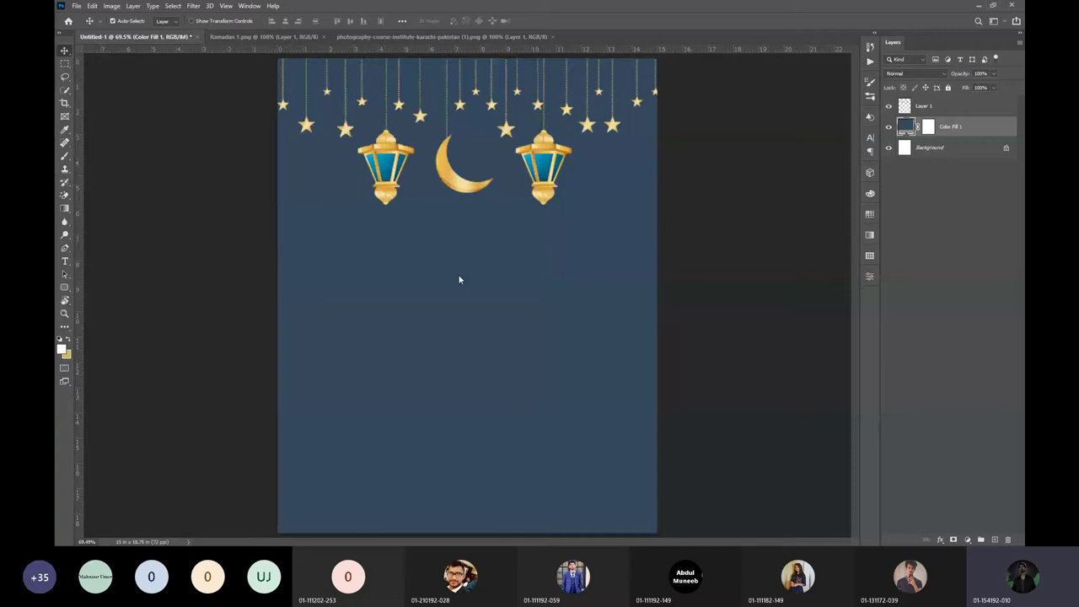
# Drag the camera-crew illustration into the Ramadan poster's lower half.
pyautogui.click(443, 37)
pyautogui.moveTo(455, 278); pyautogui.dragTo(499, 341)
pyautogui.moveTo(548, 371); pyautogui.dragTo(555, 389)
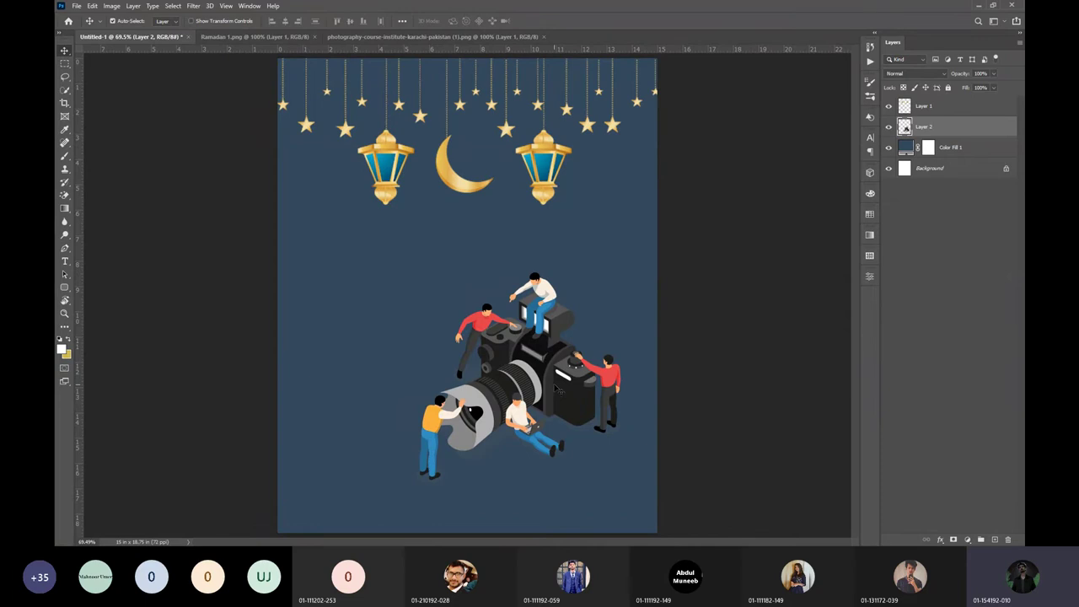
pyautogui.scroll(-1, 555, 389)
pyautogui.scroll(1, 555, 389)
pyautogui.scroll(-1, 556, 390)
pyautogui.scroll(1, 556, 389)
pyautogui.scroll(-1, 556, 390)
pyautogui.scroll(1, 557, 389)
pyautogui.scroll(-1, 557, 389)
pyautogui.scroll(1, 557, 390)
pyautogui.scroll(-1, 556, 389)
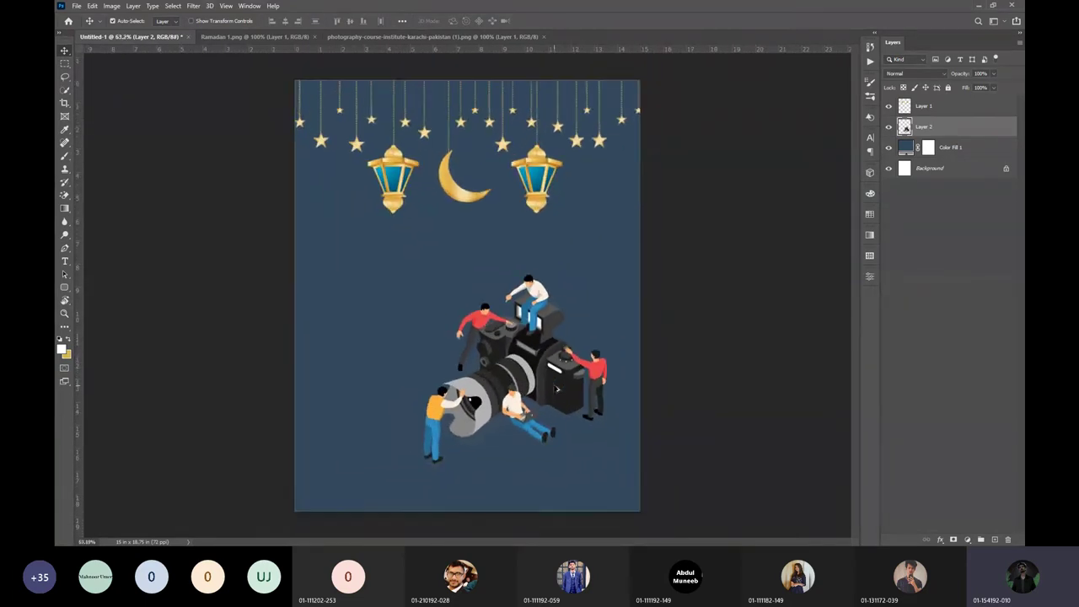
pyautogui.scroll(1, 557, 388)
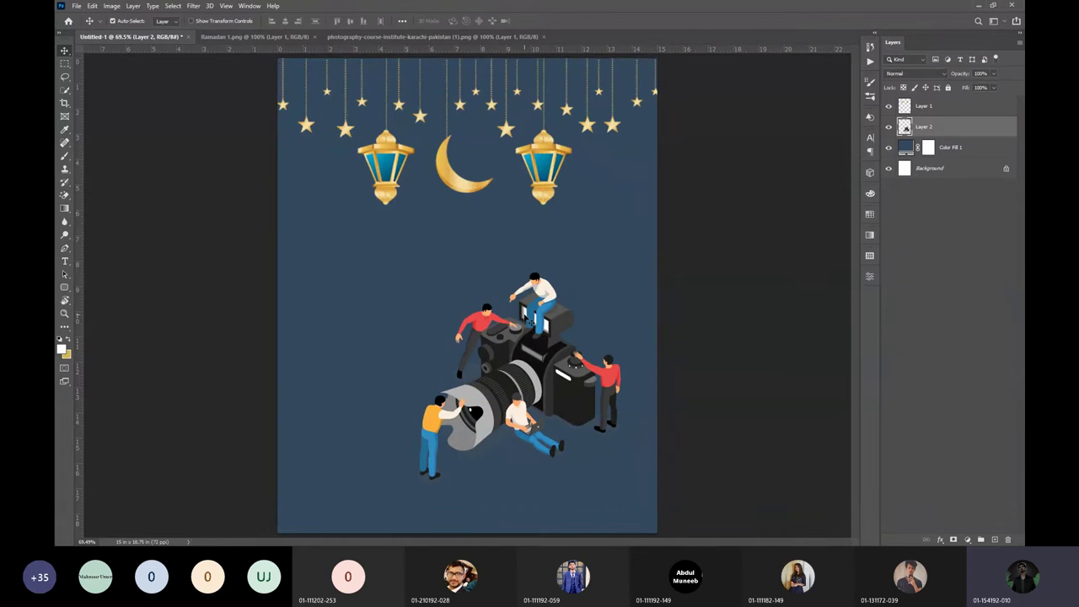
# Rotate the camera-crew illustration about 7° clockwise.
pyautogui.hotkey('ctrl', 't')
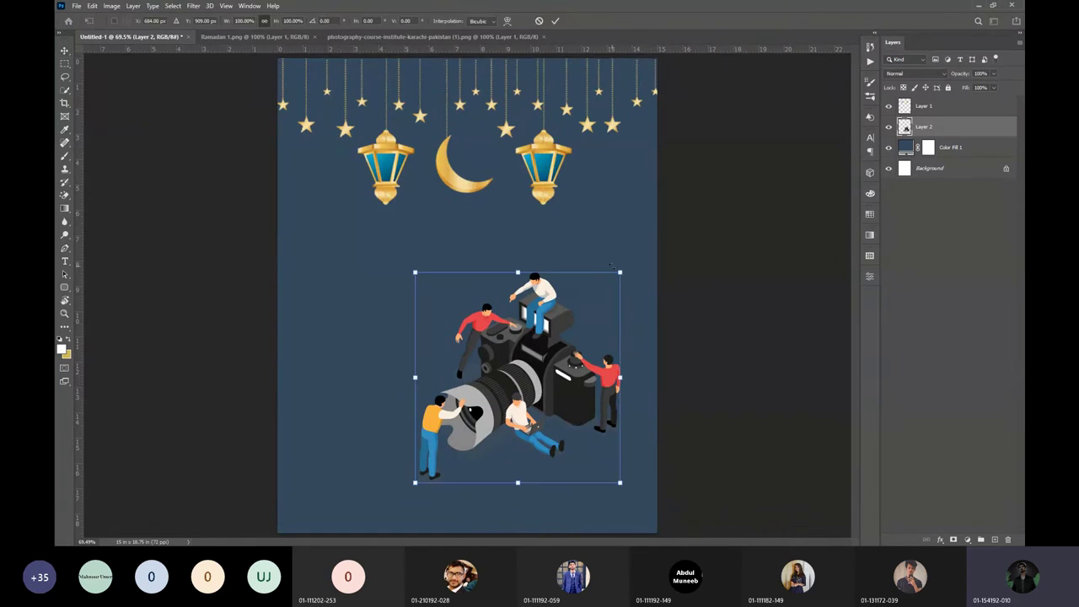
pyautogui.moveTo(620, 264); pyautogui.dragTo(633, 284)
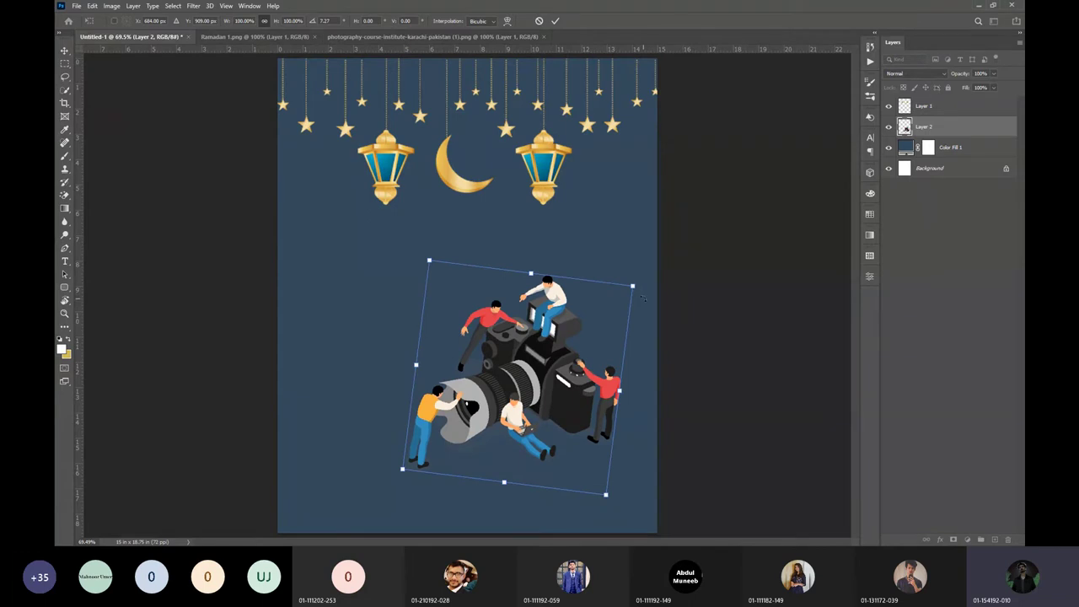
pyautogui.click(555, 20)
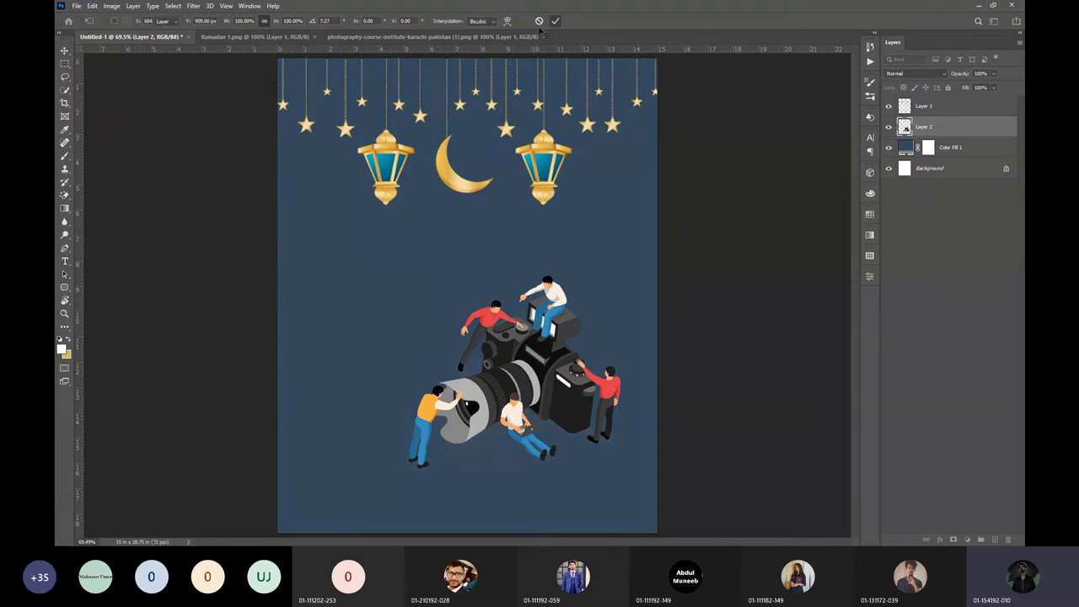
pyautogui.scroll(-2, 586, 336)
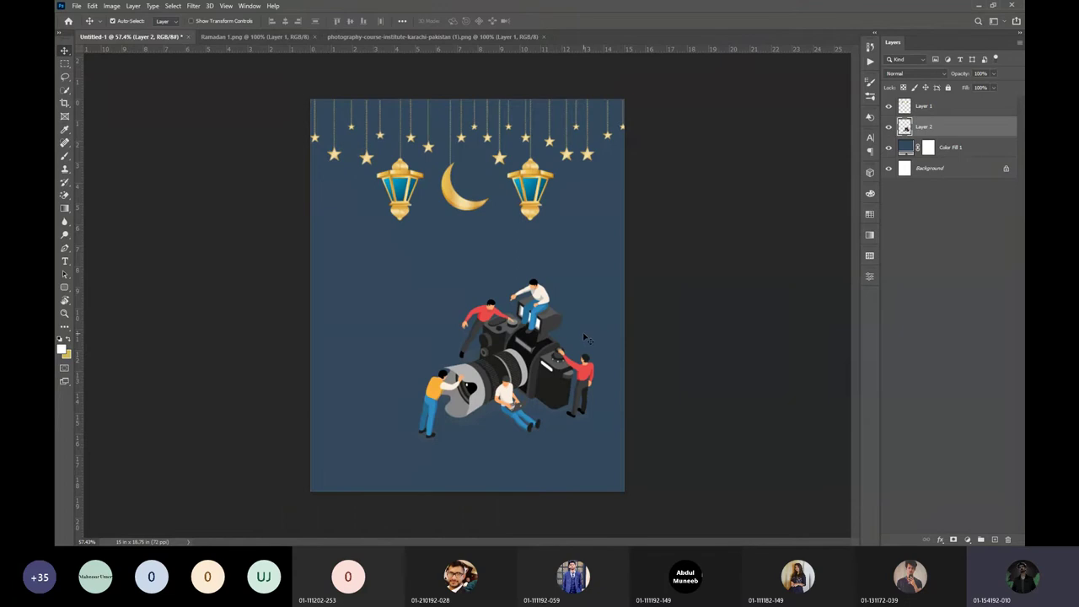
pyautogui.hotkey('alt', 'Tab')
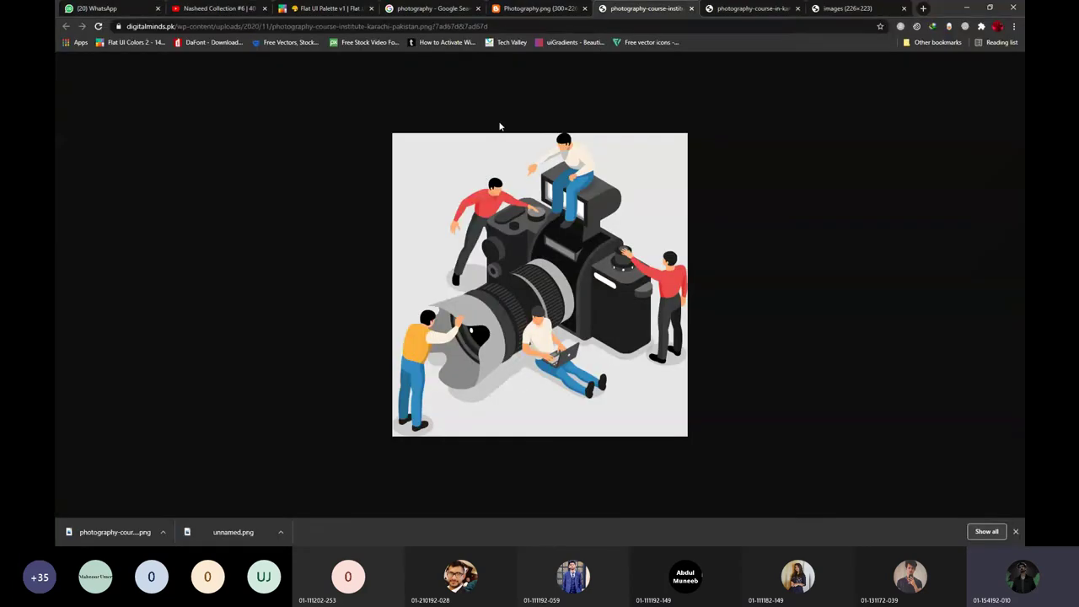
# Go to Freepik and filter results to Free resources in the Psd category.
pyautogui.click(697, 26)
pyautogui.write('freepik.com')
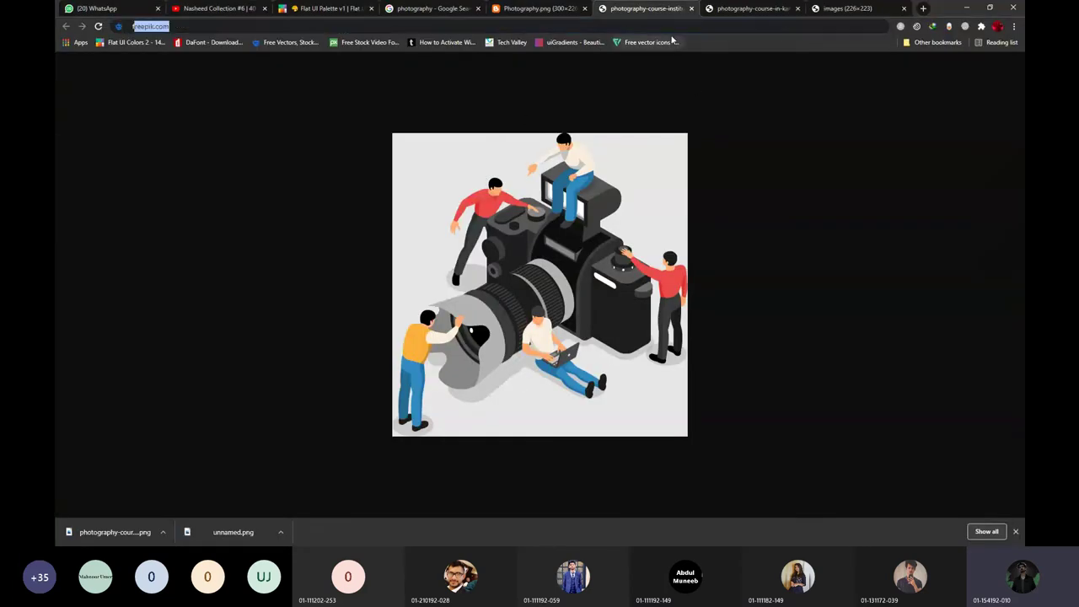
pyautogui.press('Return')
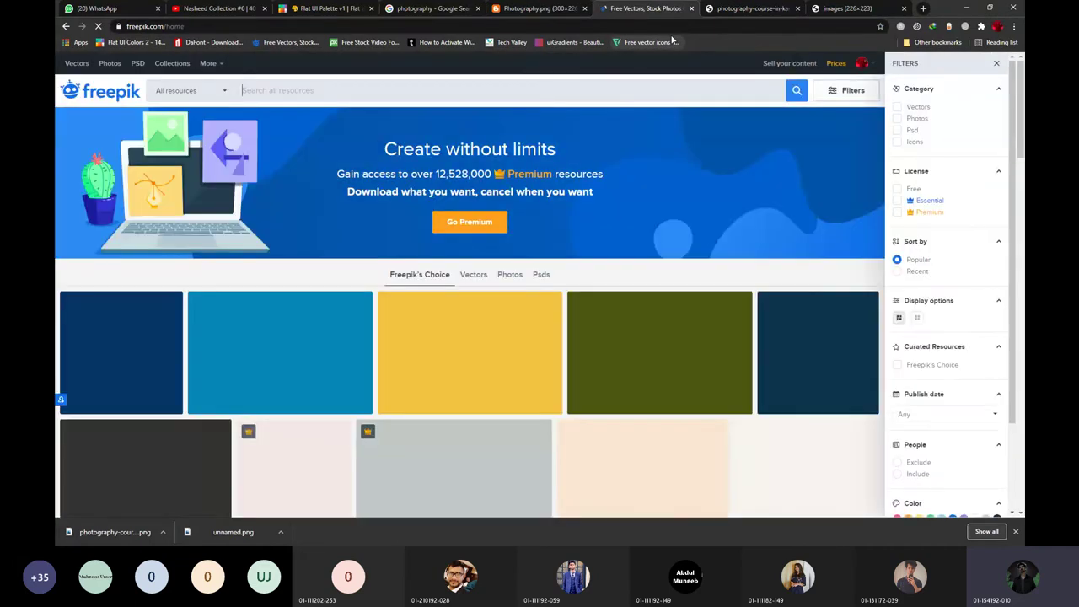
pyautogui.click(915, 188)
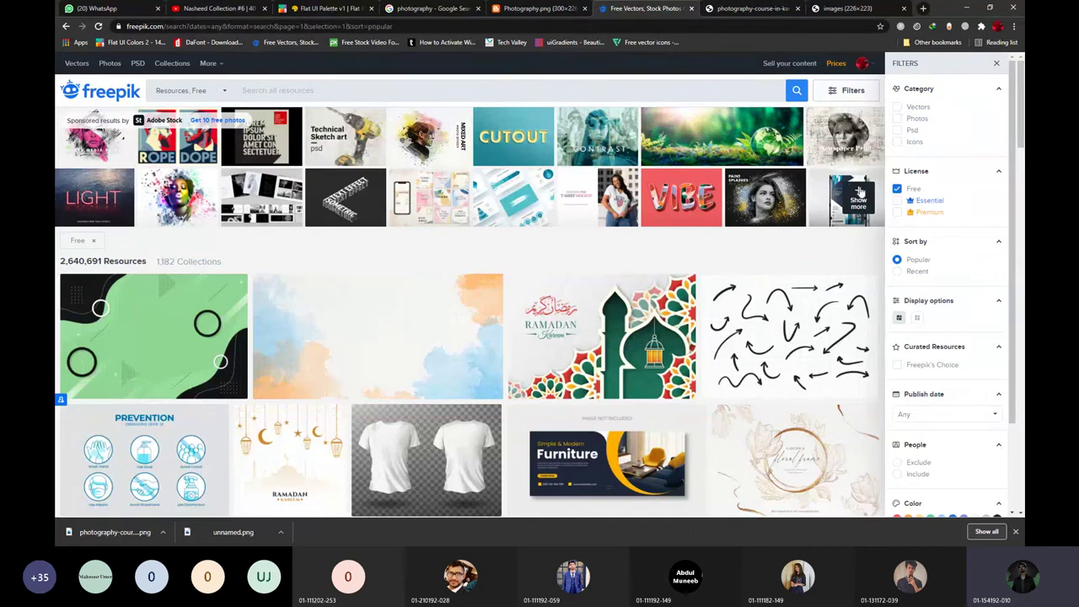
pyautogui.click(897, 130)
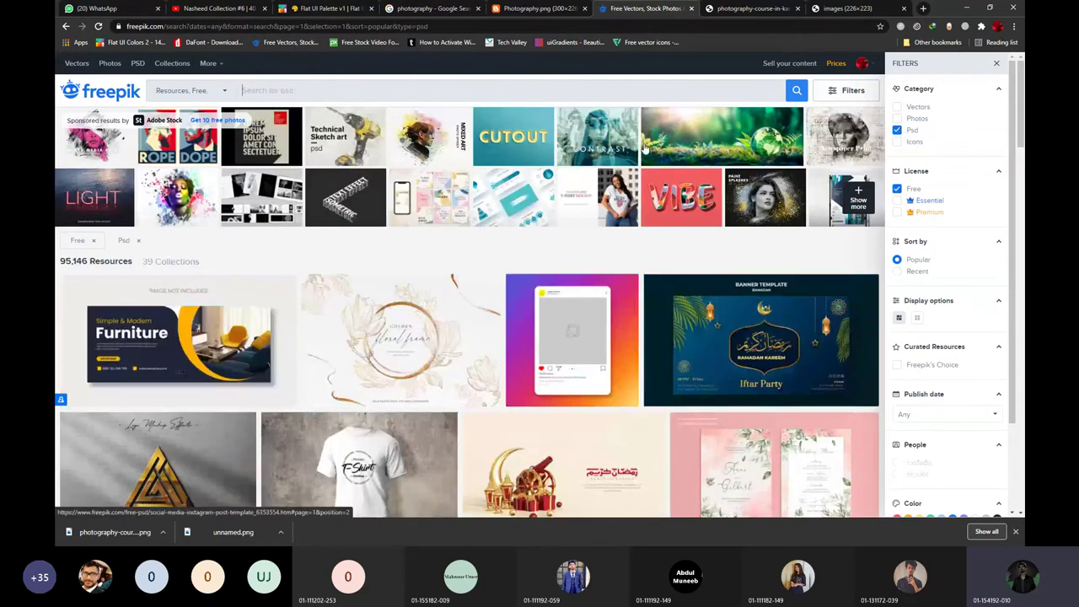
# Search for 'post' and open the Fast Food concept poster template from the results.
pyautogui.write('posters')
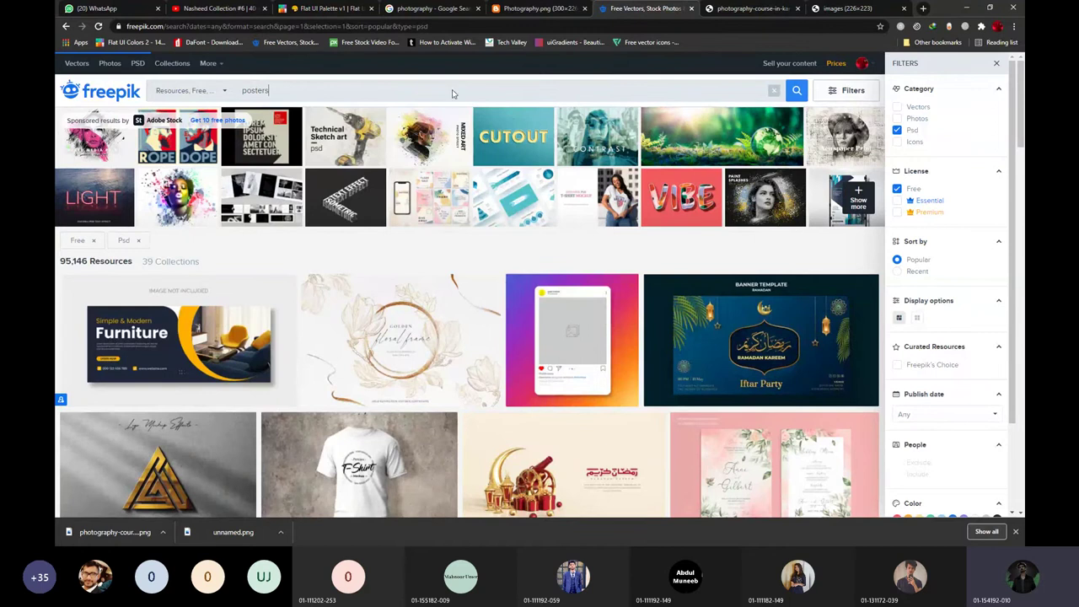
pyautogui.press('Return')
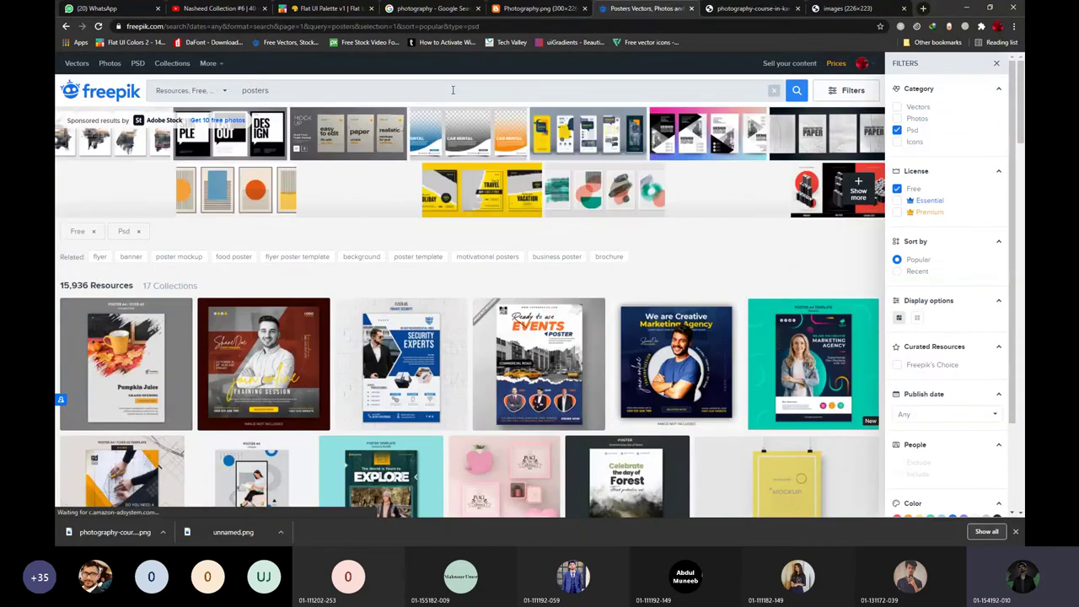
pyautogui.scroll(-2, 292, 166)
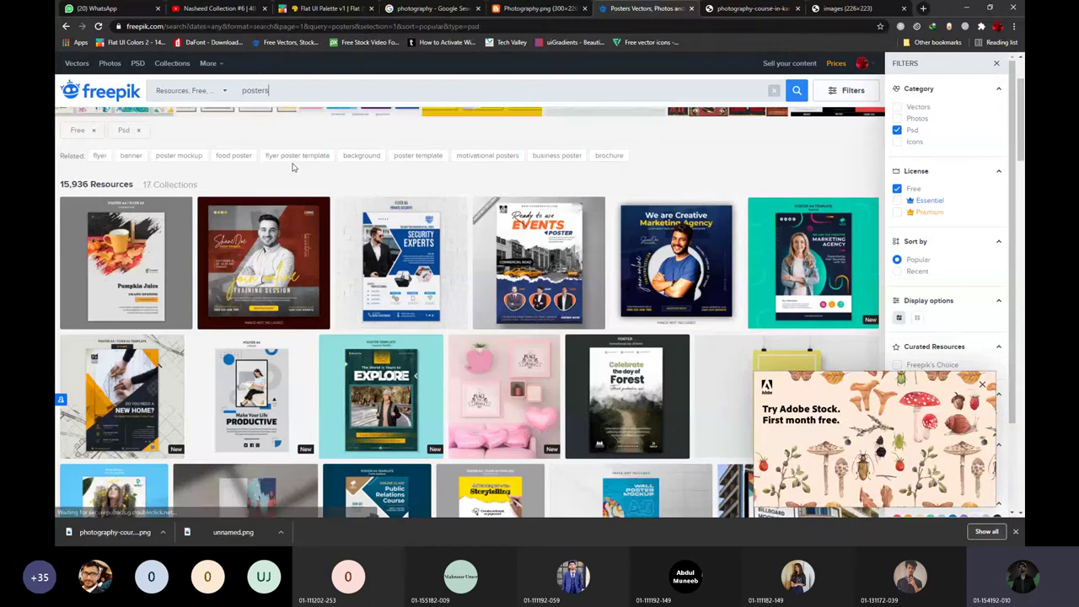
pyautogui.scroll(-2, 163, 253)
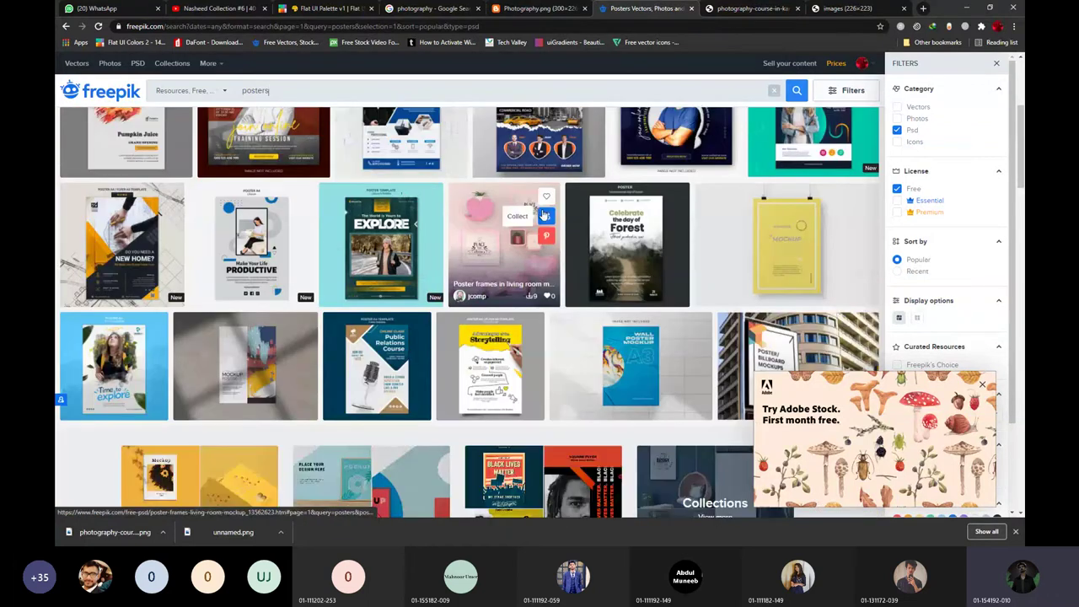
pyautogui.scroll(-1, 429, 159)
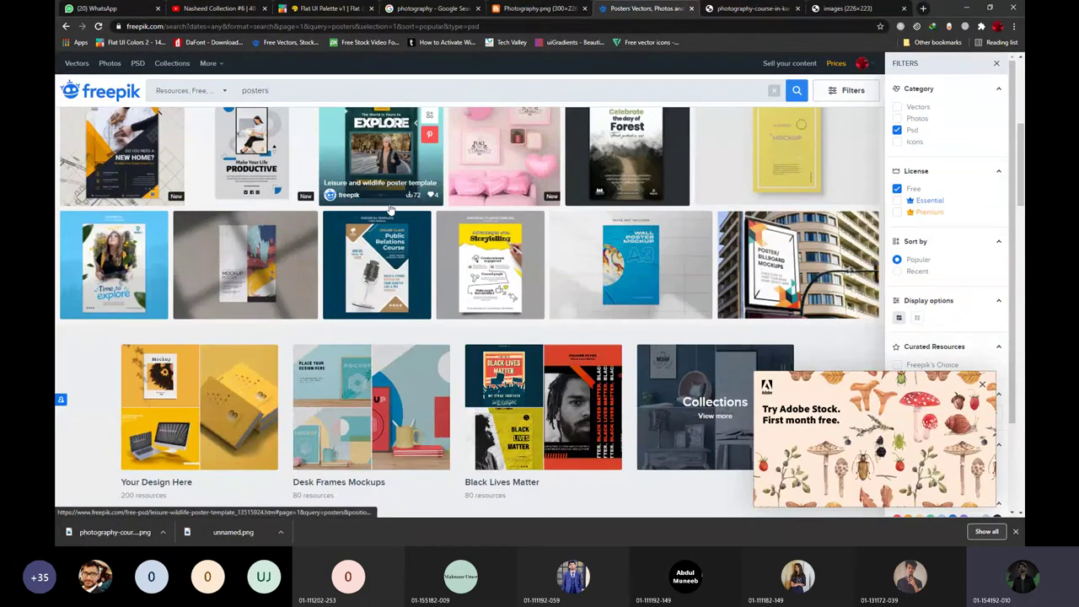
pyautogui.scroll(-2, 390, 211)
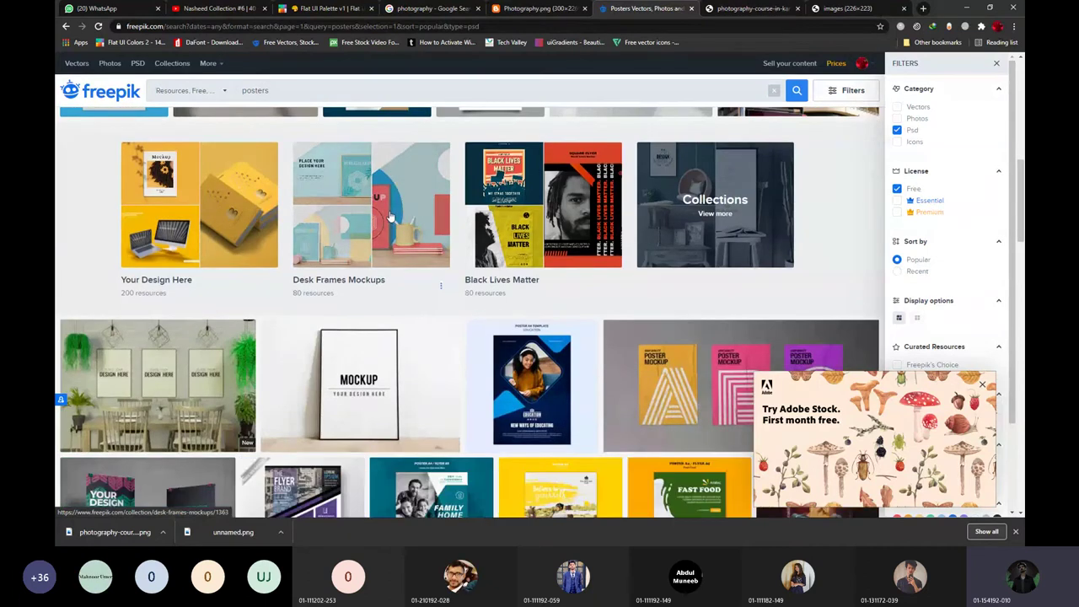
pyautogui.scroll(-2, 390, 217)
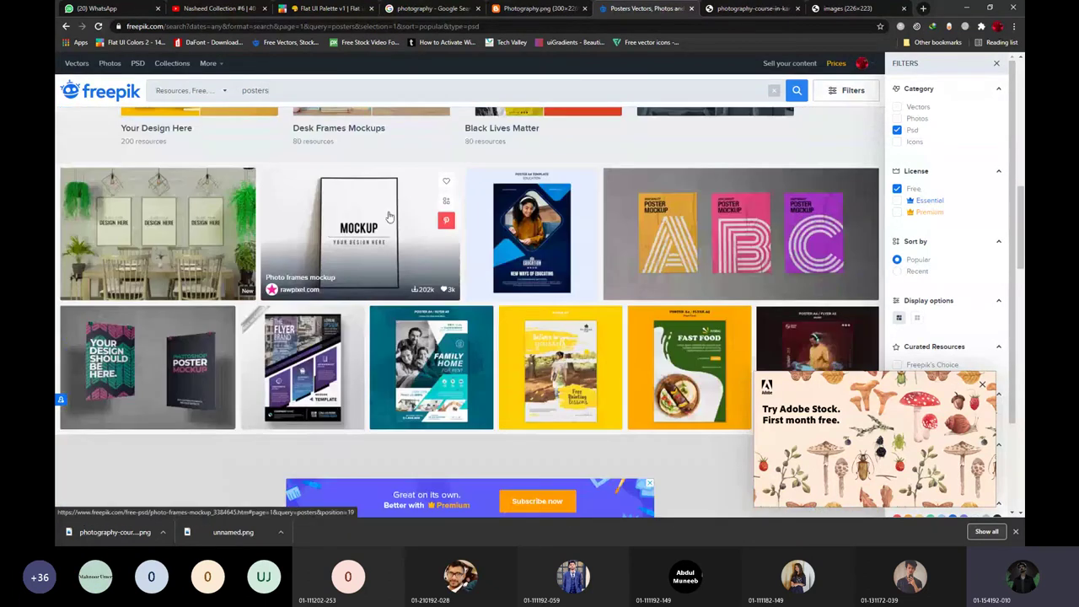
pyautogui.scroll(-2, 391, 217)
pyautogui.scroll(-1, 391, 218)
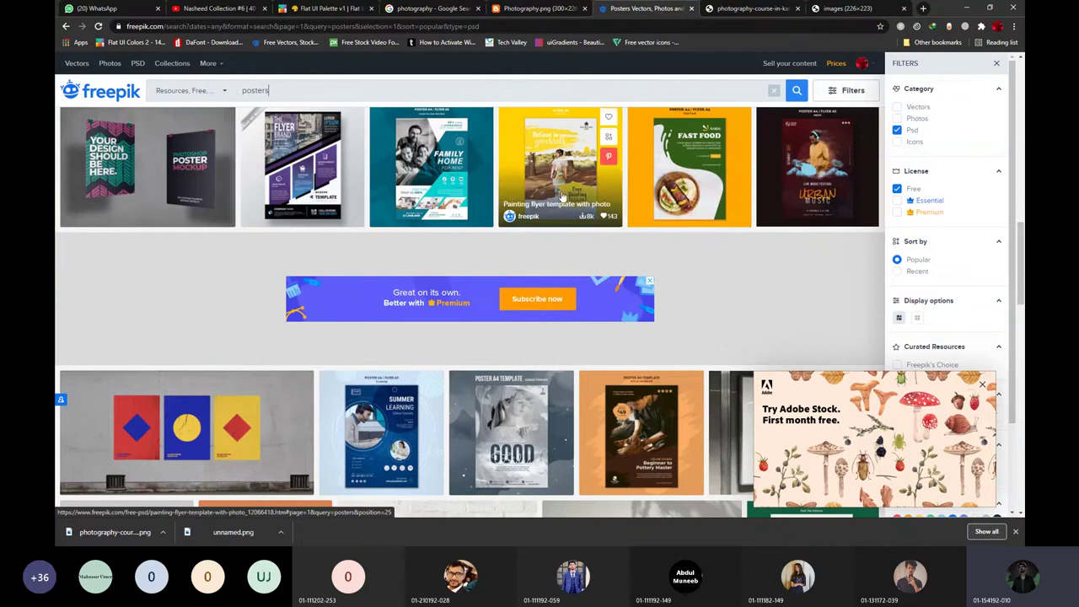
pyautogui.click(662, 181)
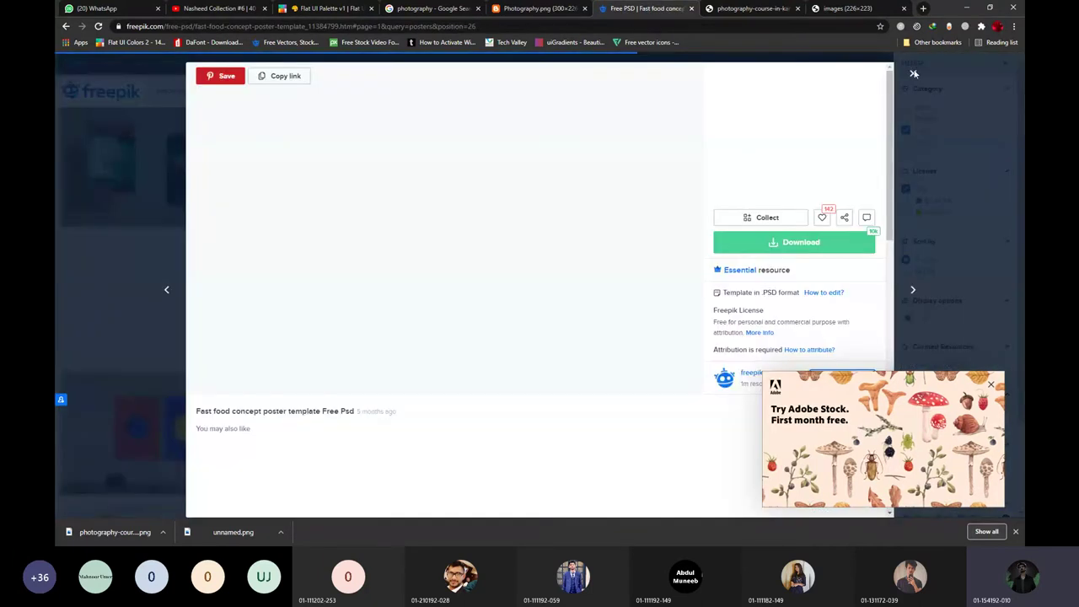
# Reopen the Fast Food concept poster template's detail page on Freepik.
pyautogui.click(914, 74)
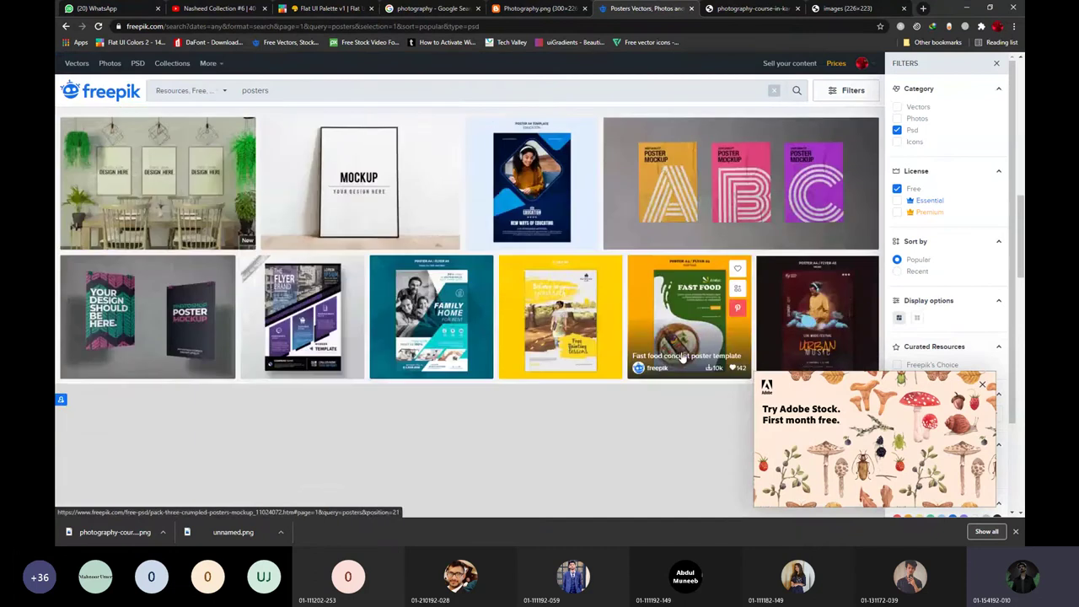
pyautogui.rightClick(674, 329)
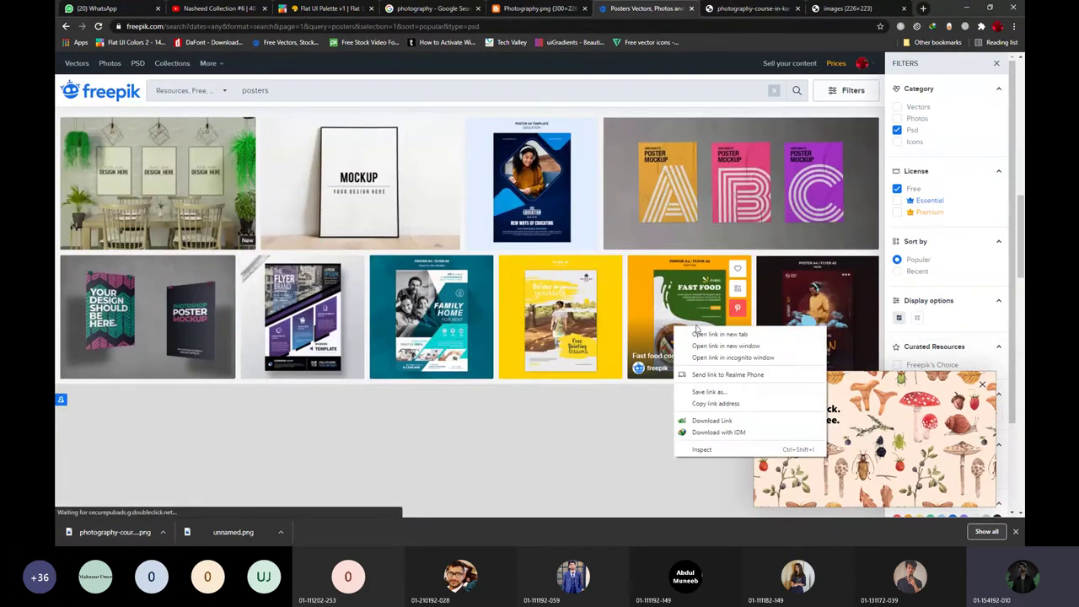
pyautogui.press('Escape')
pyautogui.click(694, 329)
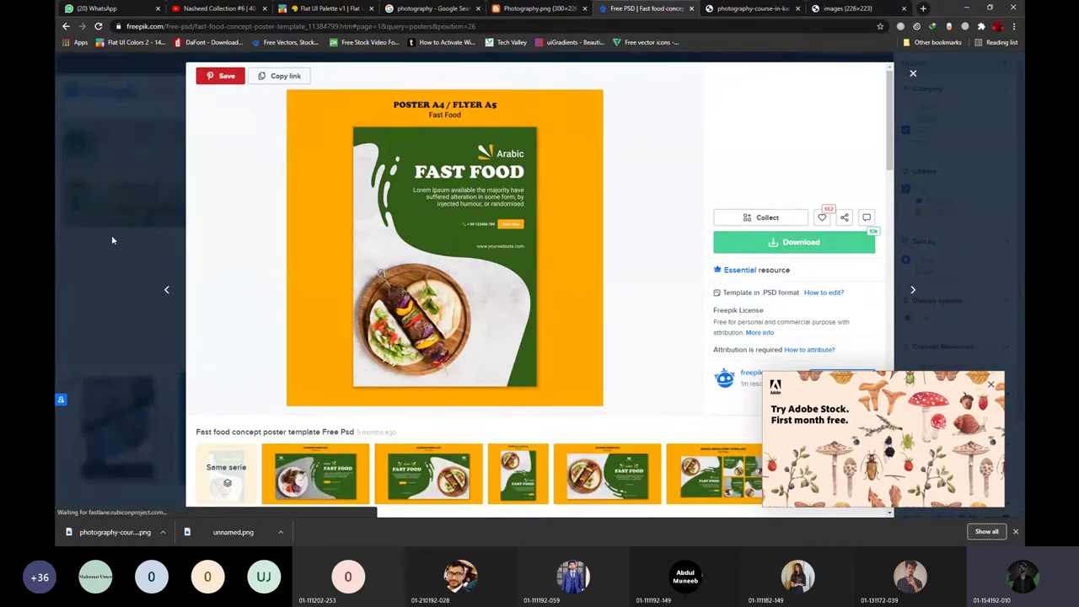
pyautogui.hotkey('alt', 'Tab')
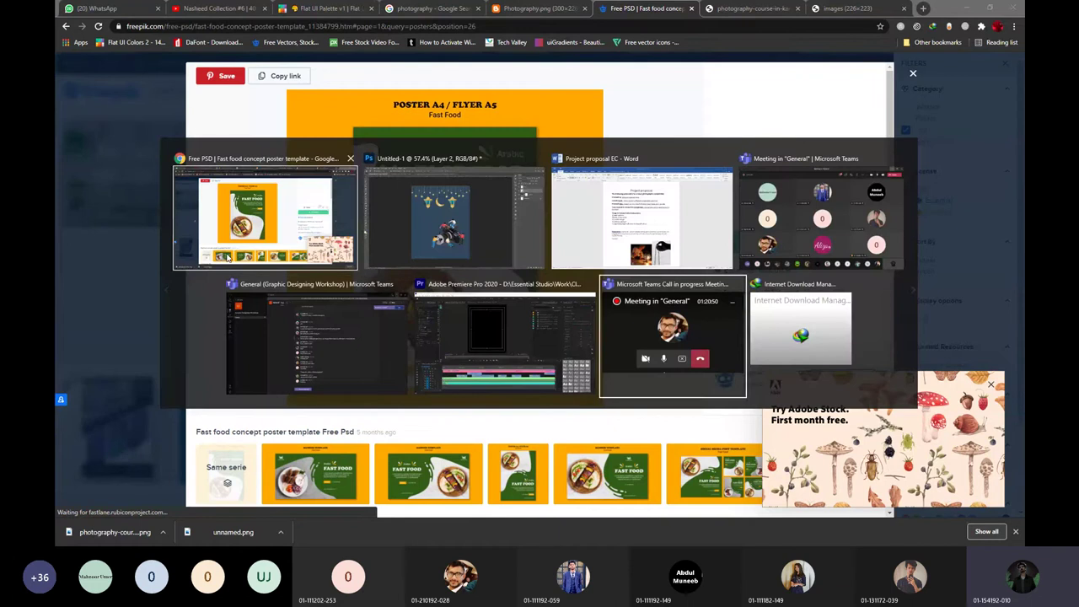
pyautogui.click(227, 257)
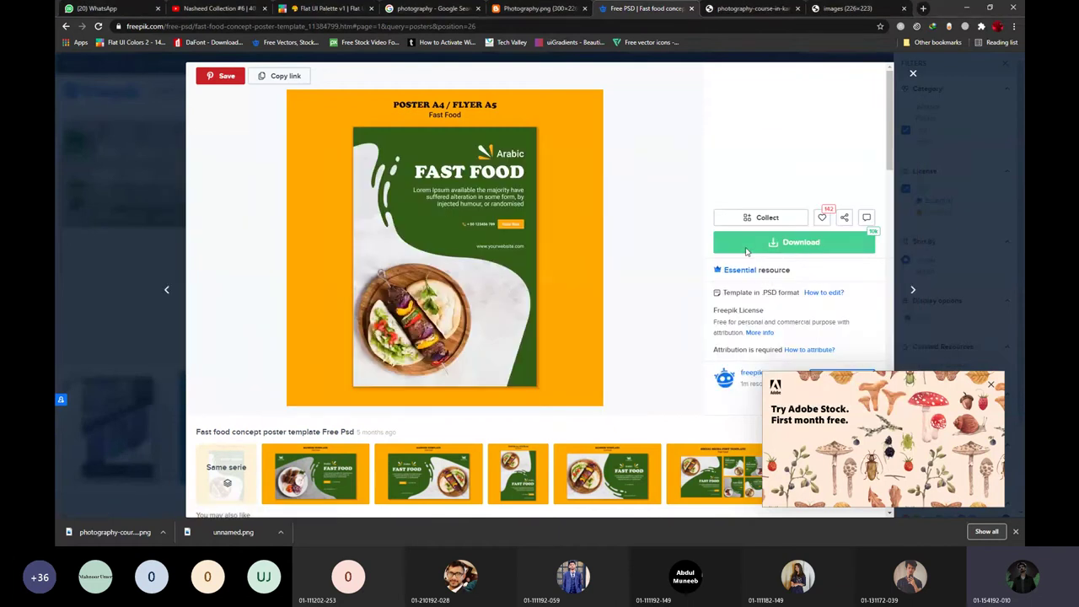
# Free-download the poster template zip to the Desktop via the download manager.
pyautogui.click(780, 245)
pyautogui.click(780, 355)
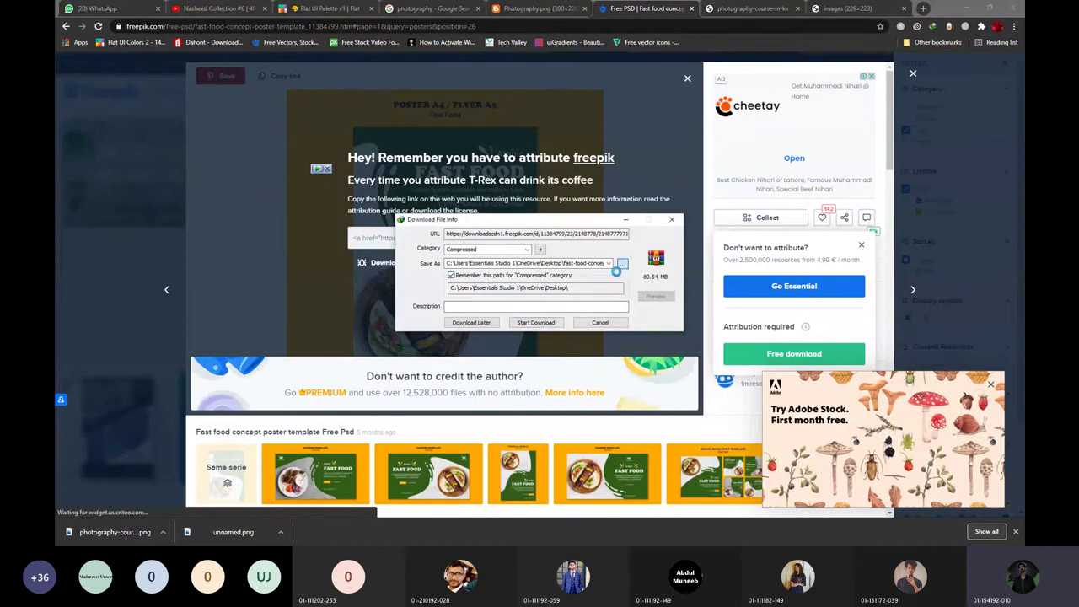
pyautogui.click(621, 264)
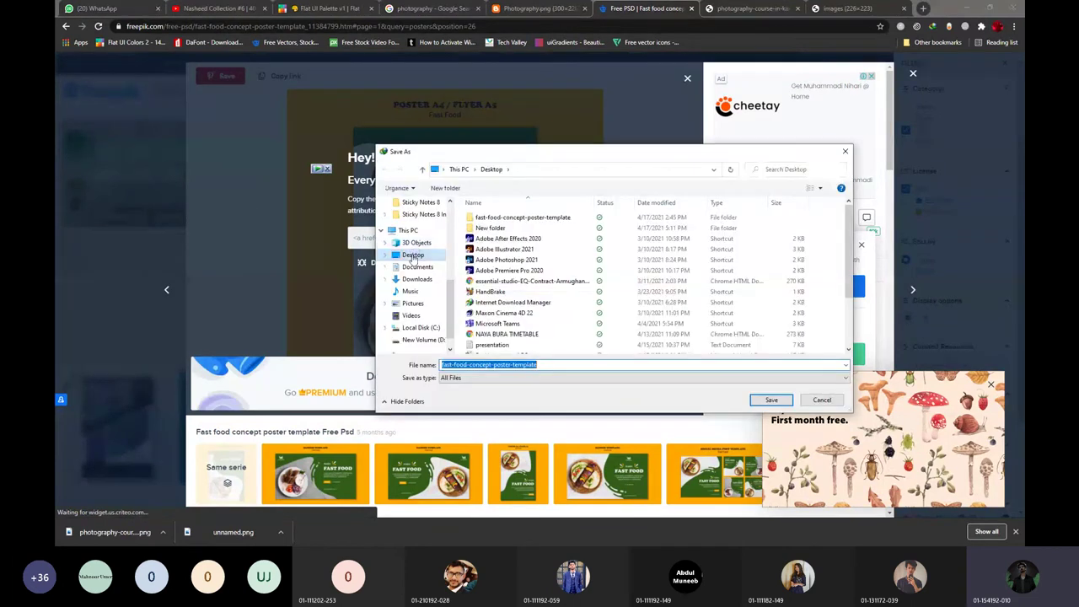
pyautogui.click(578, 369)
pyautogui.click(769, 402)
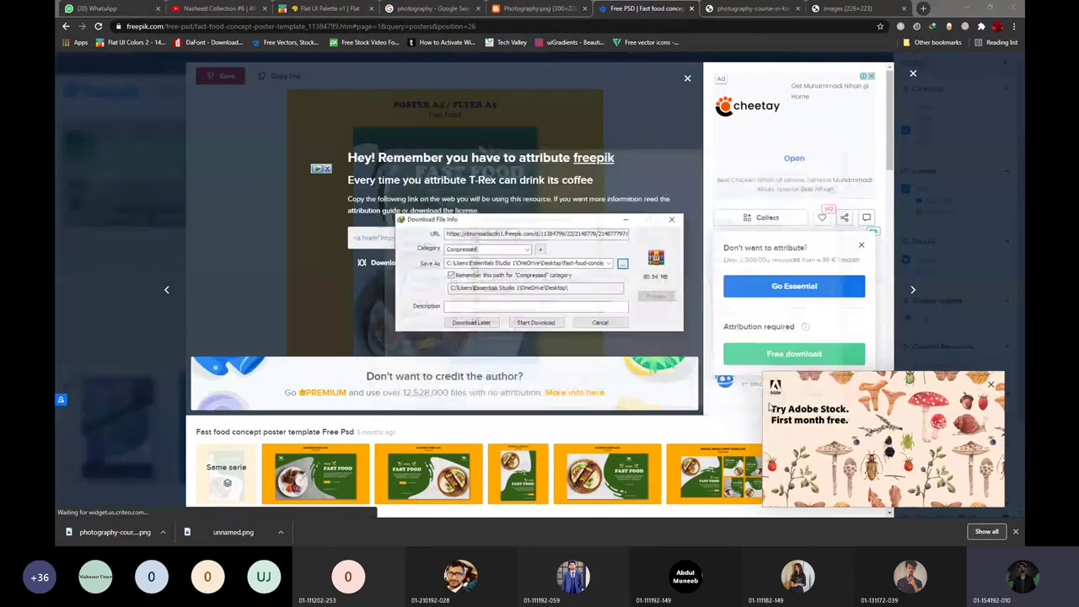
pyautogui.click(520, 320)
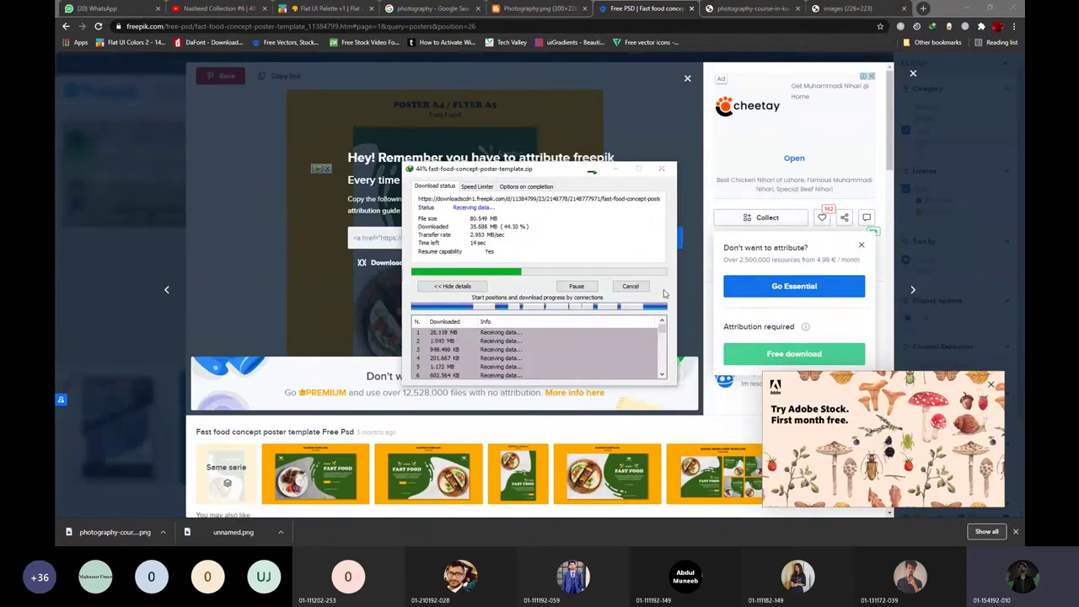
pyautogui.hotkey('alt', 'Tab')
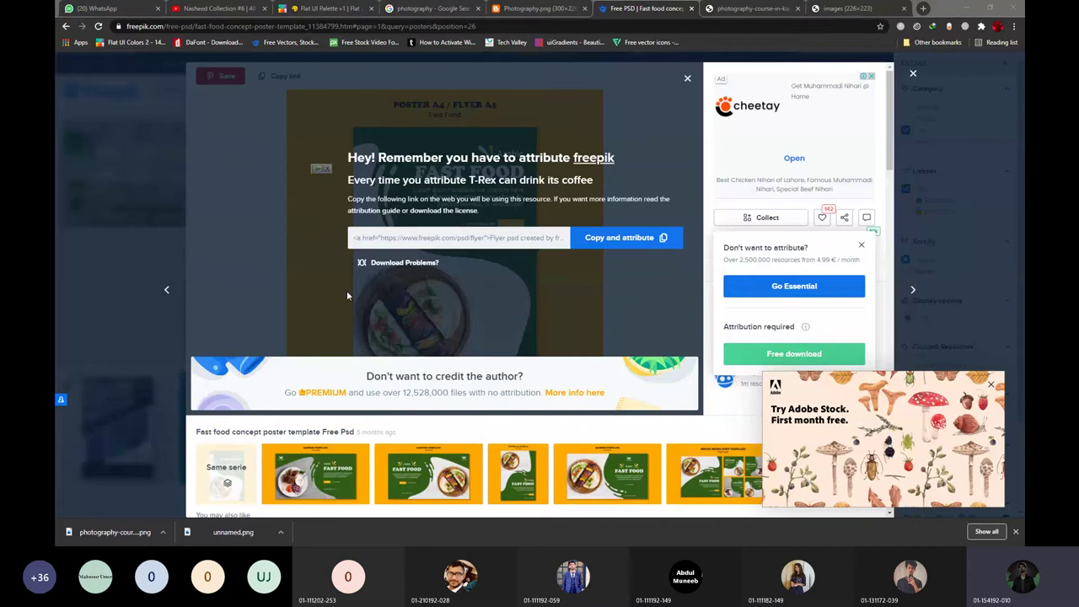
pyautogui.hotkey('alt', 'Tab')
# Open 4683008.psd from Desktop > fast-food-concept-poster-template without updating its text layers.
pyautogui.click(76, 6)
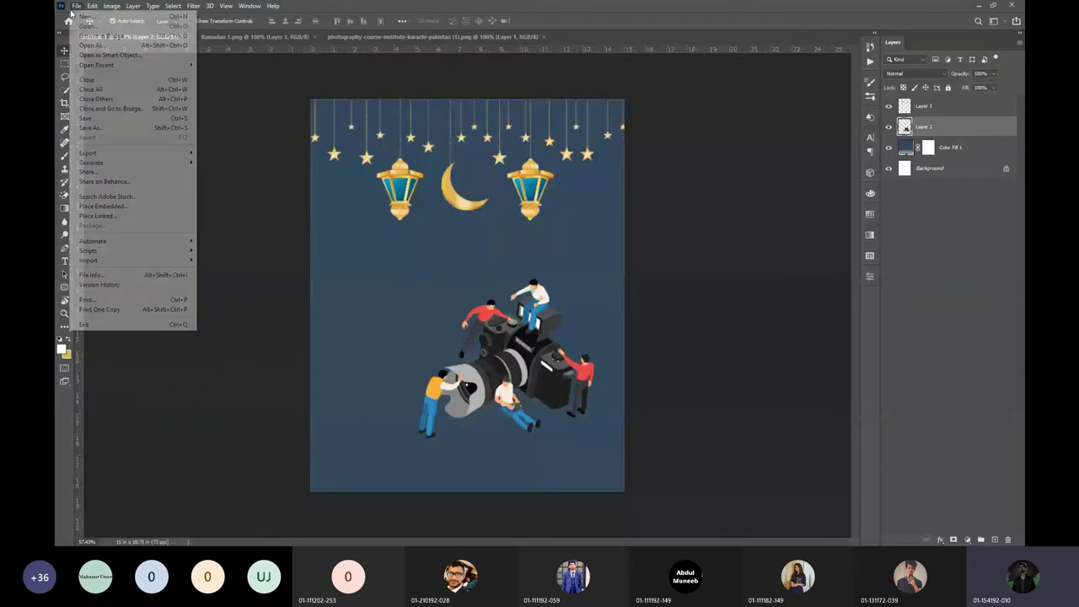
pyautogui.click(85, 25)
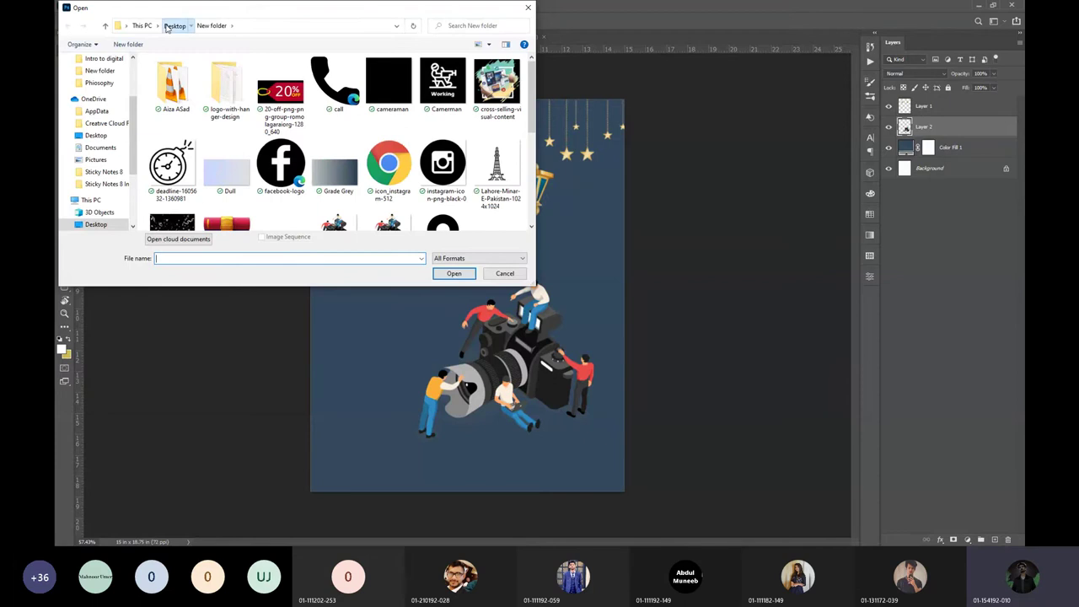
pyautogui.click(174, 26)
pyautogui.doubleClick(182, 75)
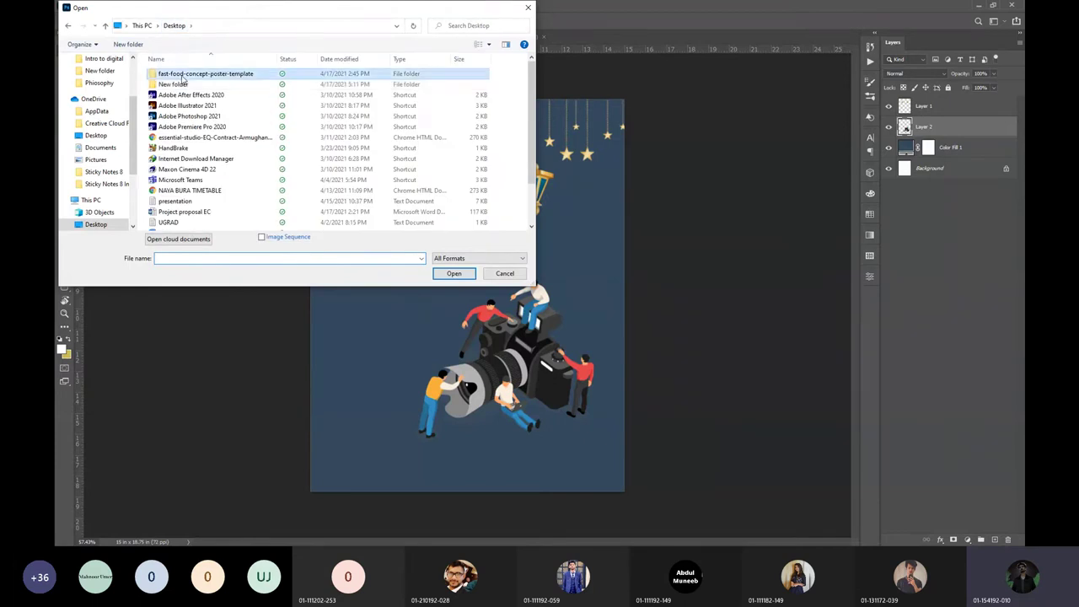
pyautogui.doubleClick(173, 74)
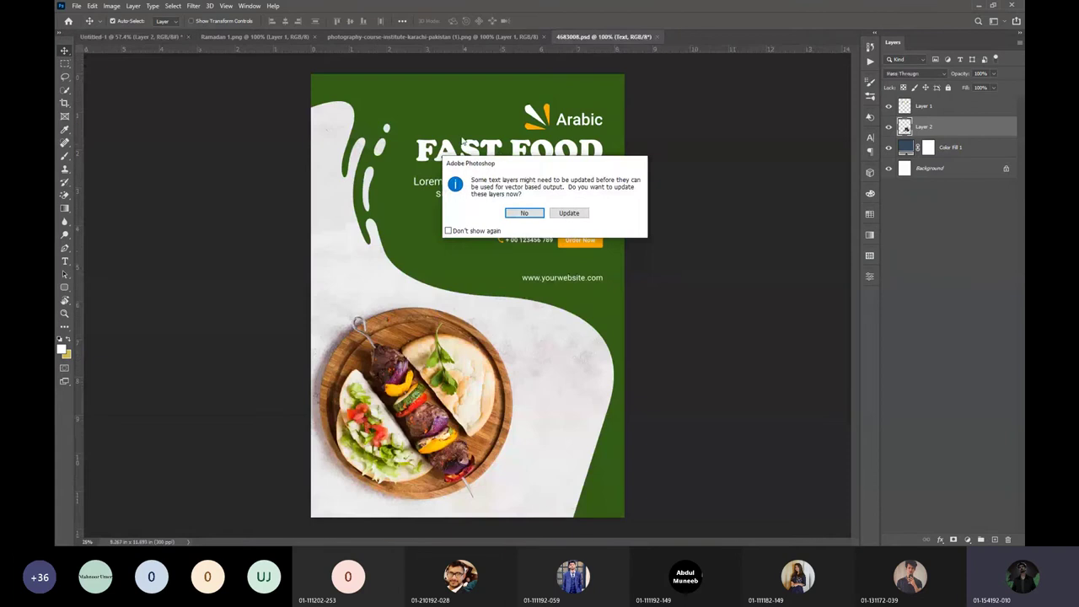
pyautogui.click(526, 210)
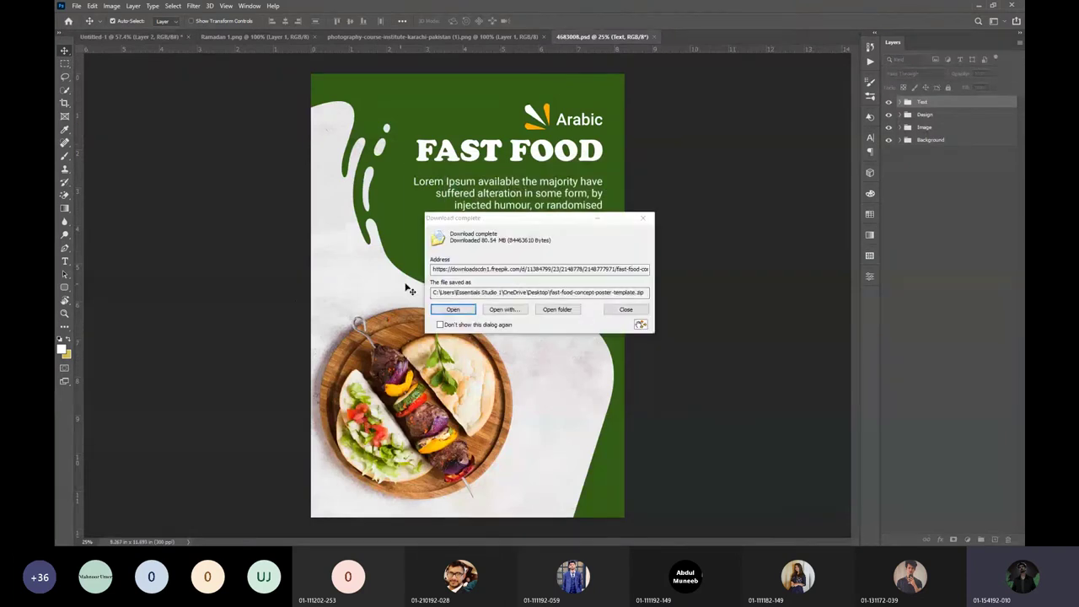
pyautogui.click(614, 312)
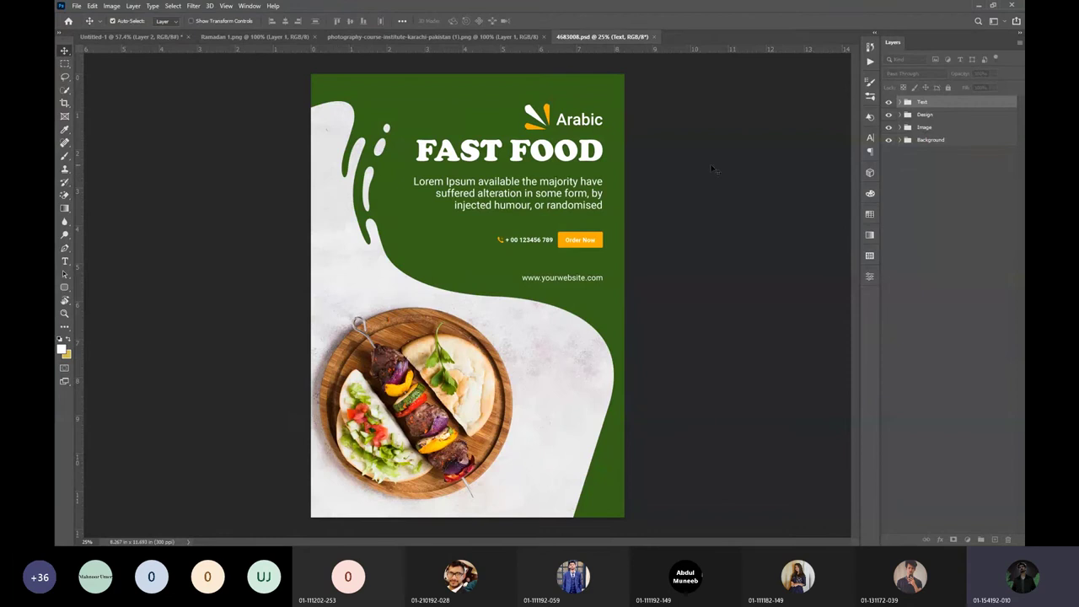
# Expand the template's Image group and hide the food photo layer.
pyautogui.click(354, 259)
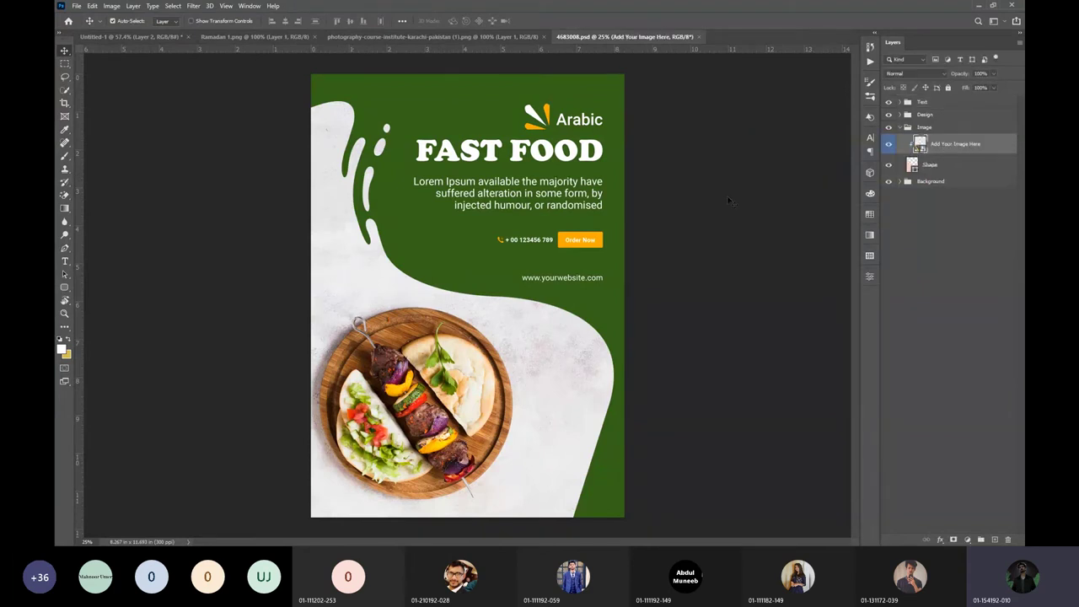
pyautogui.click(889, 166)
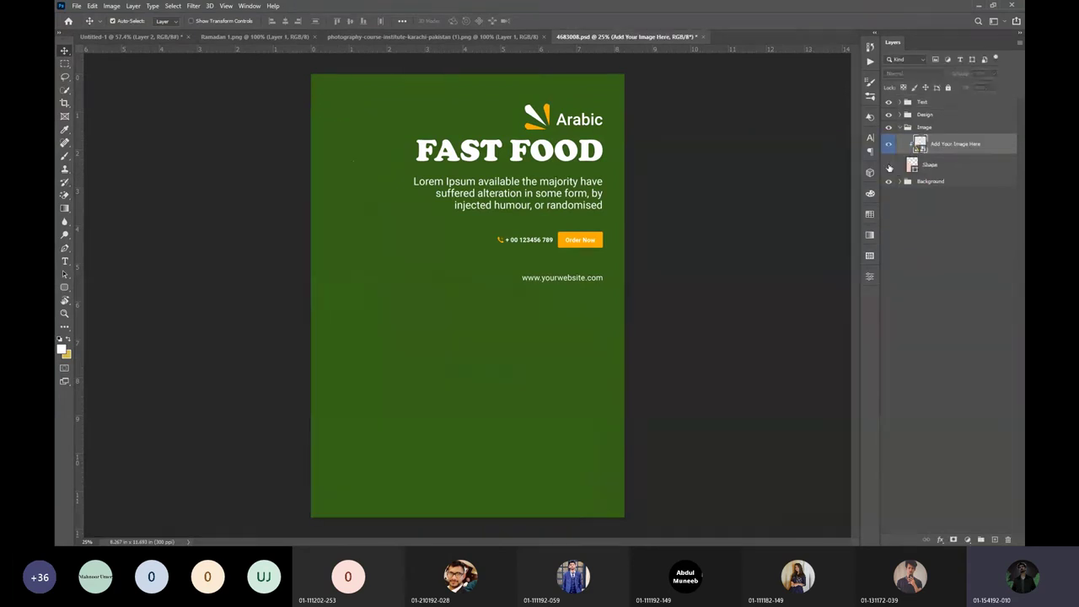
pyautogui.click(888, 165)
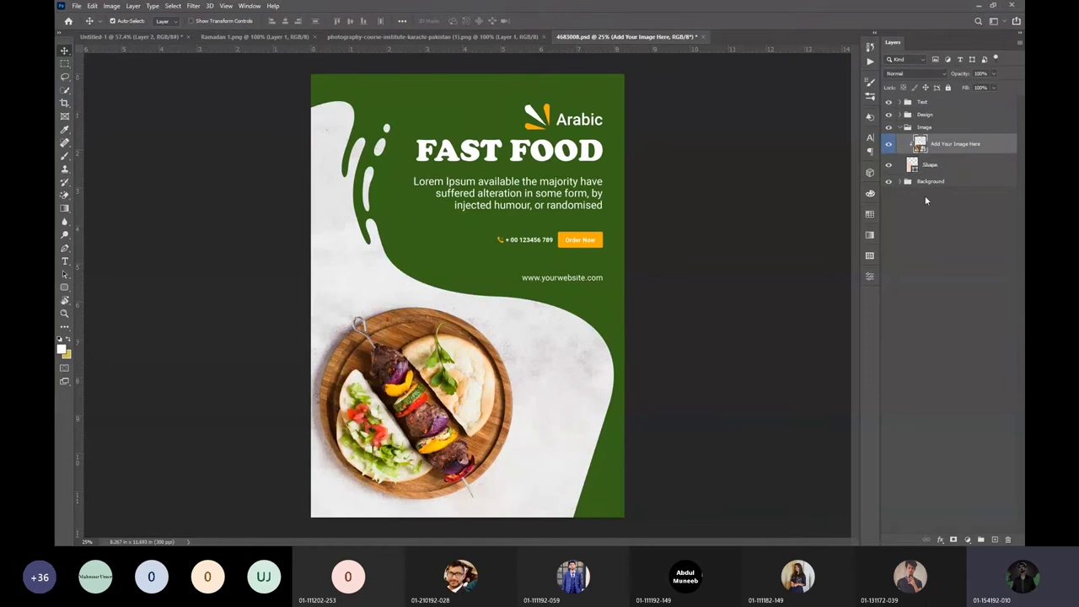
pyautogui.click(887, 145)
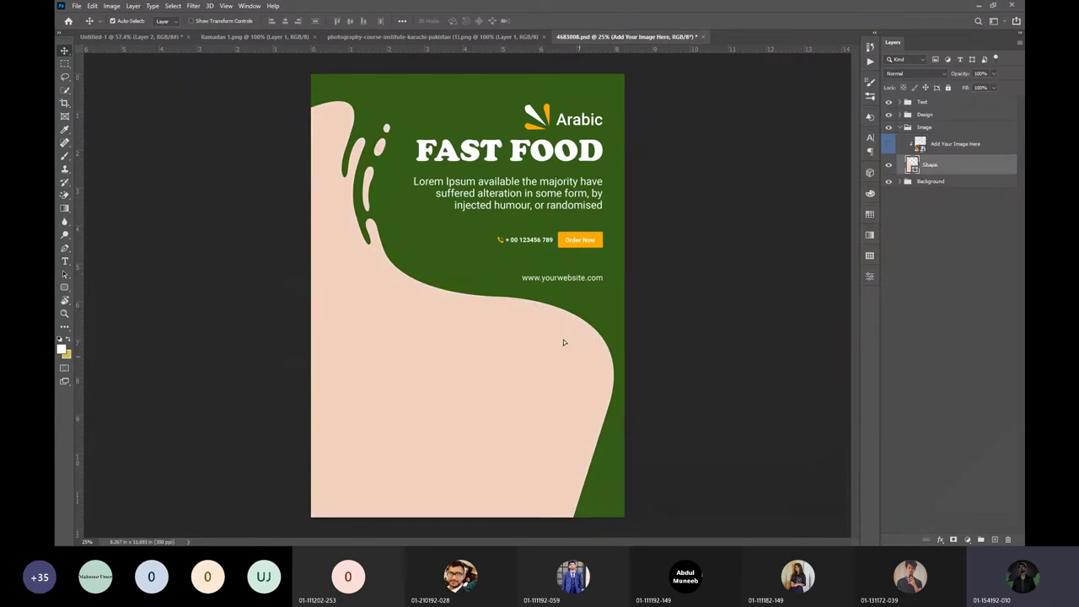
# Drag the wavy Shape layer into the Ramadan poster and shrink it to about 20%.
pyautogui.moveTo(561, 343); pyautogui.dragTo(210, 47)
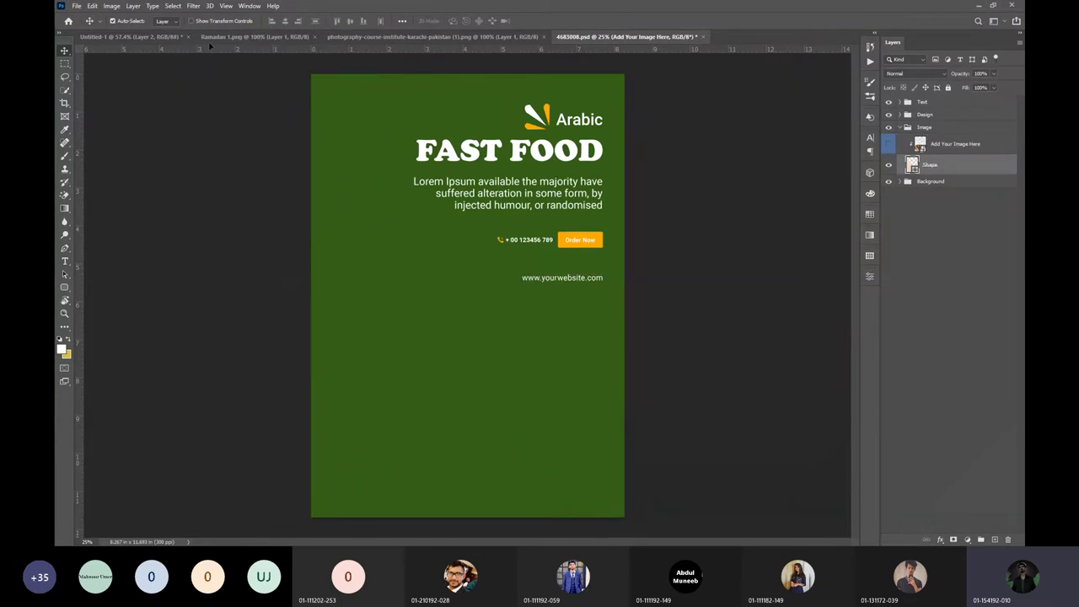
pyautogui.click(146, 37)
pyautogui.moveTo(146, 37); pyautogui.dragTo(554, 291)
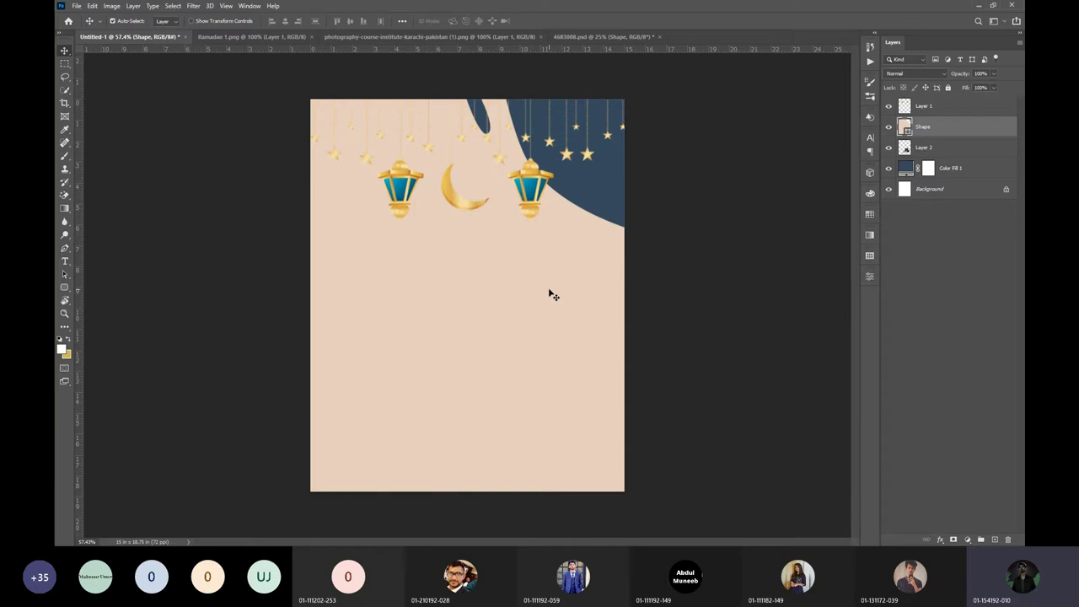
pyautogui.hotkey('ctrl', 't')
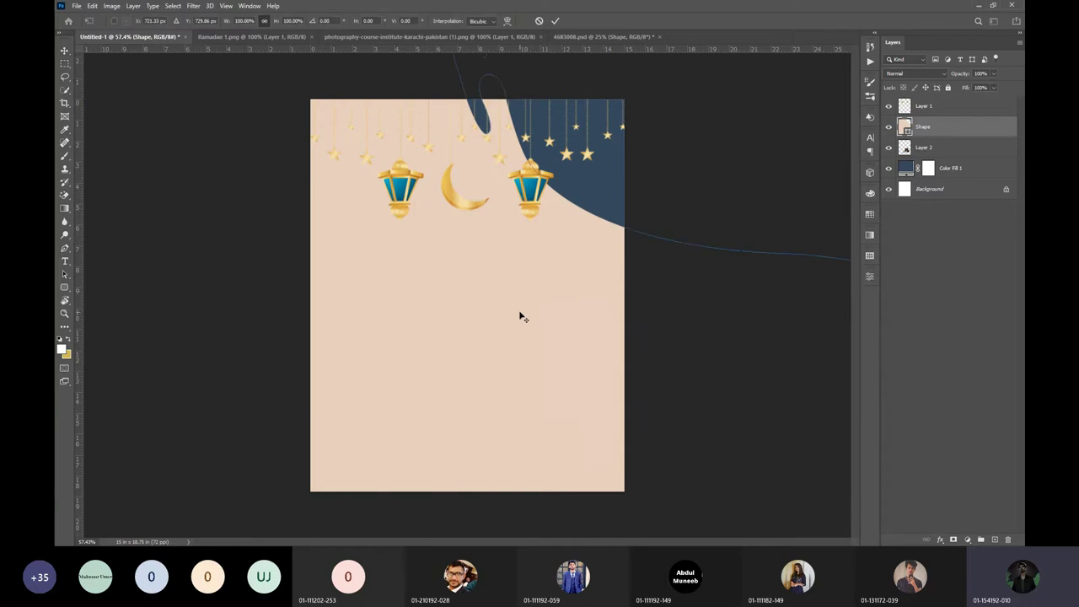
pyautogui.hotkey('ctrl', '0')
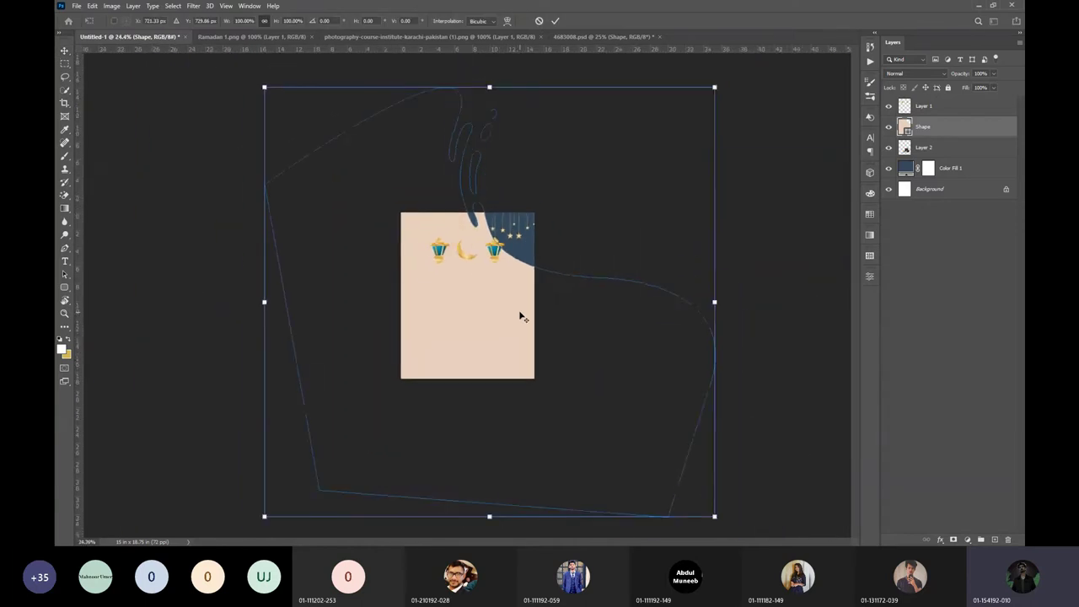
pyautogui.hotkey('ctrl', '-')
pyautogui.moveTo(635, 143); pyautogui.dragTo(529, 269)
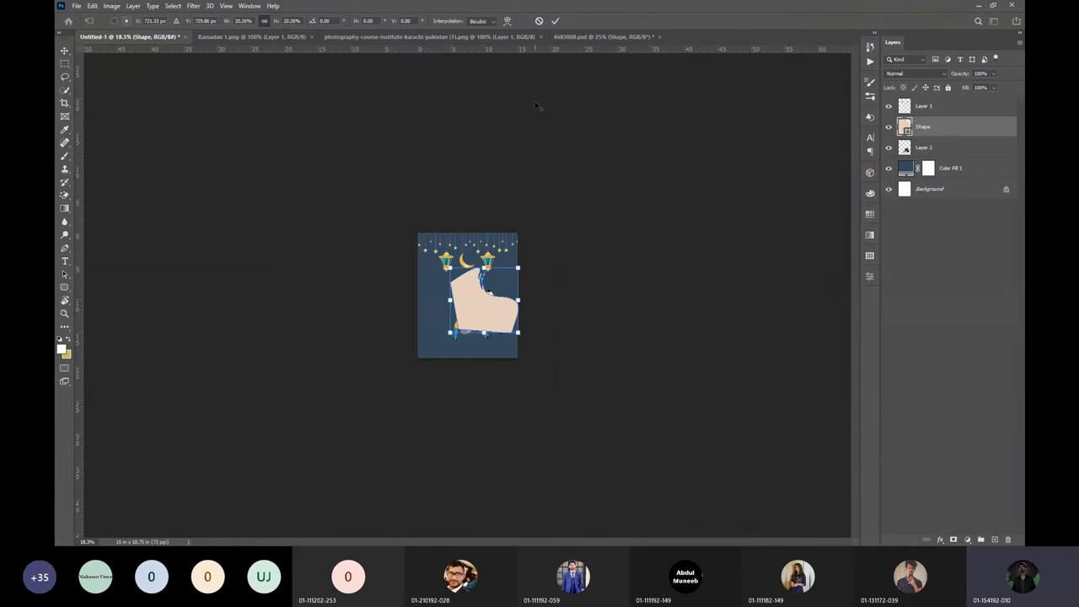
pyautogui.click(556, 21)
pyautogui.hotkey('ctrl', '0')
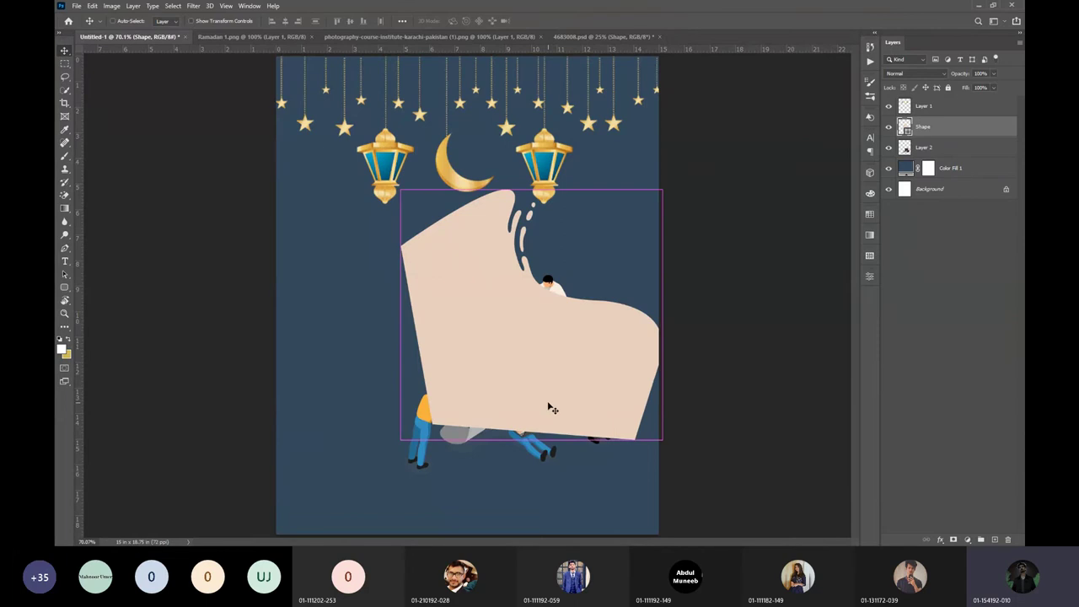
# Hide the beige wavy shape and the camera-crew clipart layers.
pyautogui.hotkey('ctrl', 't')
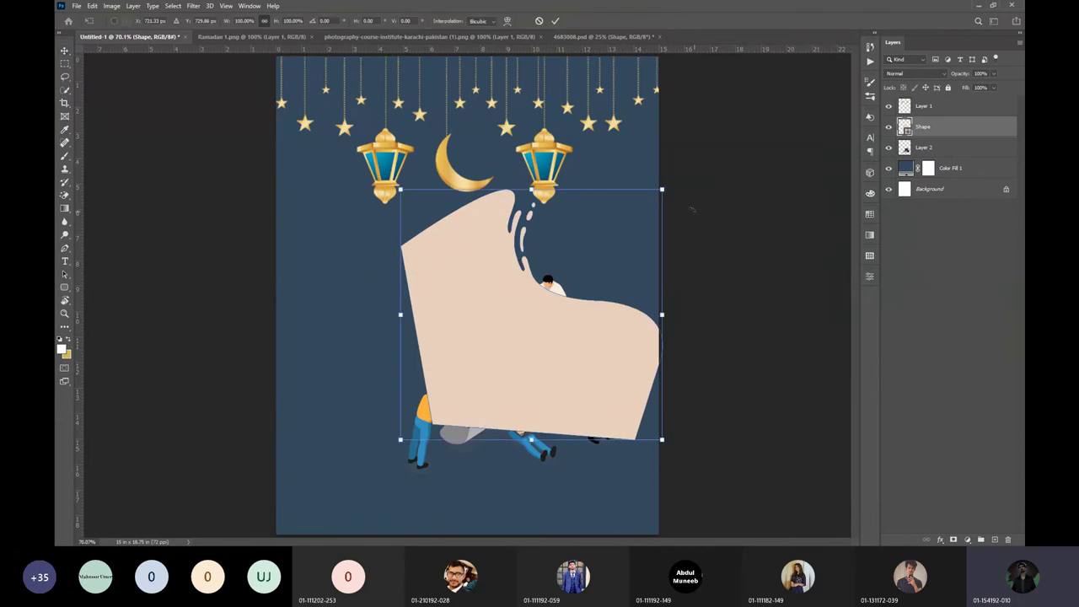
pyautogui.press('Return')
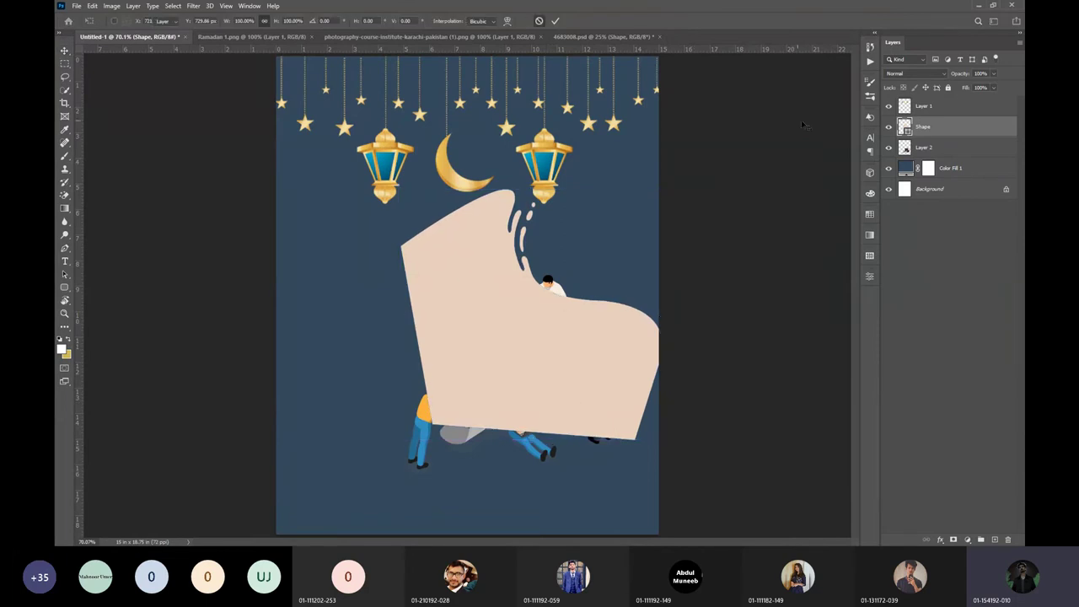
pyautogui.click(890, 128)
pyautogui.click(889, 148)
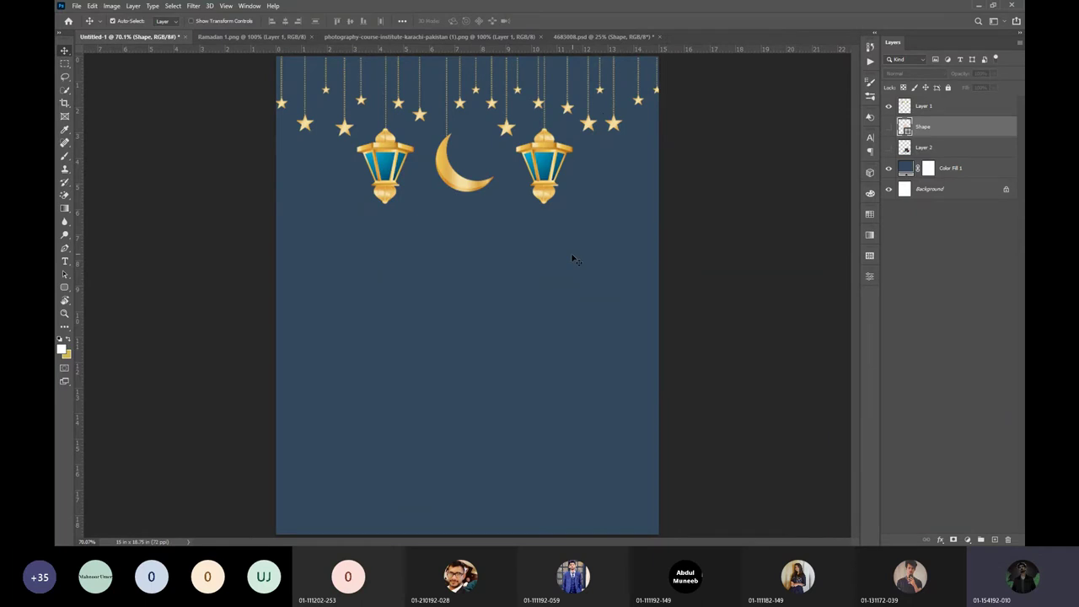
pyautogui.press('super')
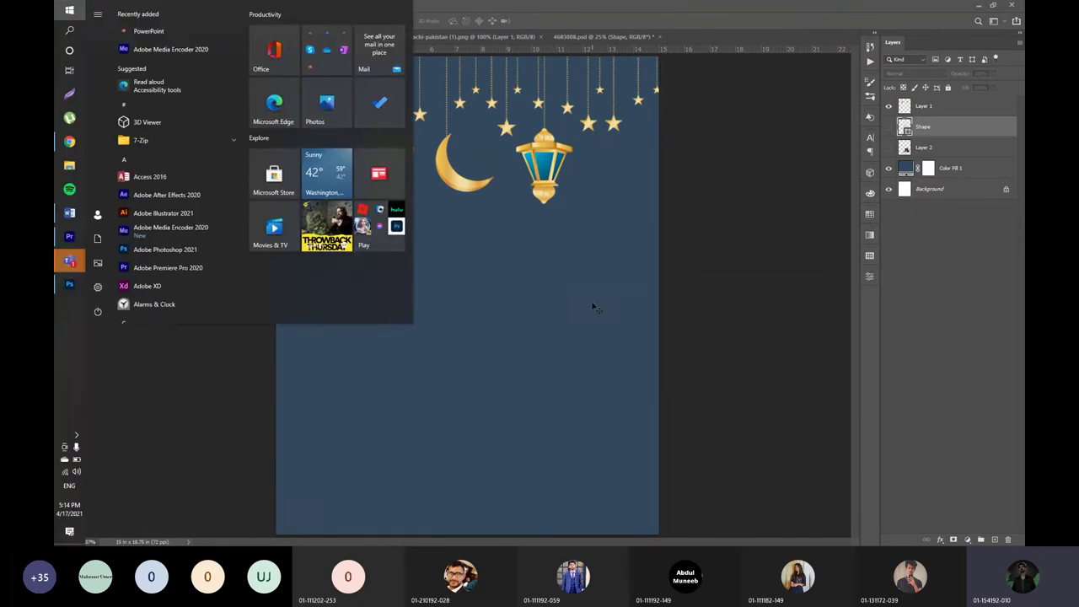
pyautogui.press('super')
pyautogui.scroll(-3, 594, 329)
pyautogui.scroll(3, 548, 358)
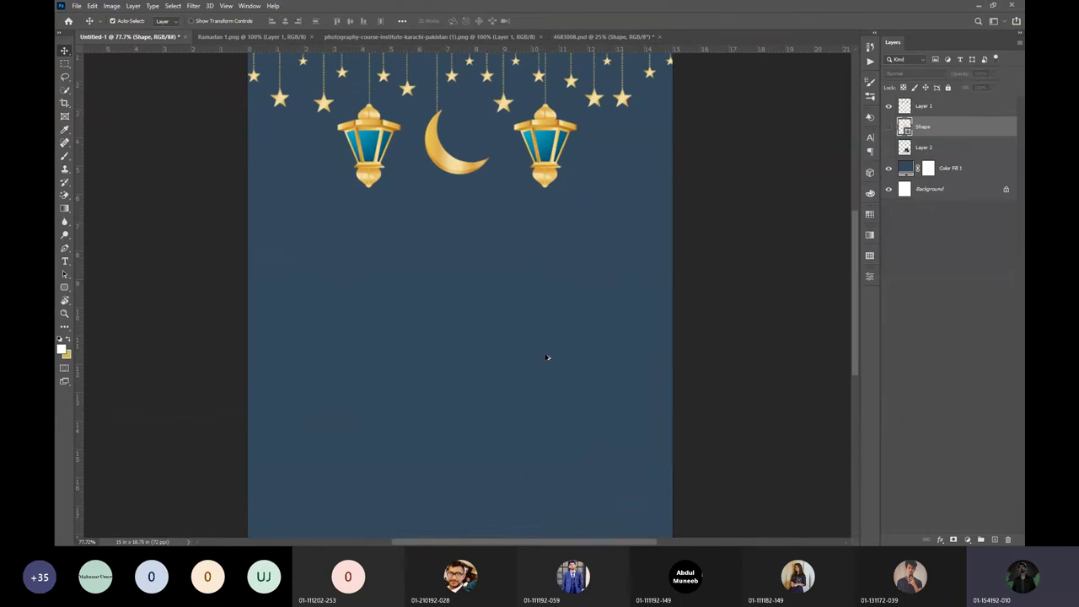
pyautogui.scroll(-2, 548, 359)
pyautogui.click(888, 127)
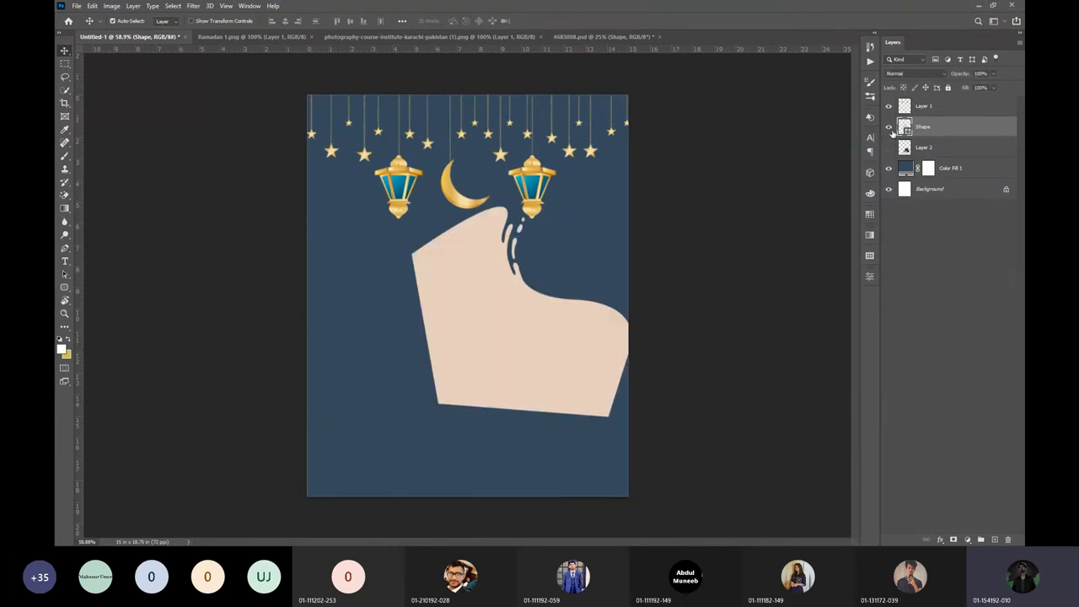
pyautogui.click(889, 148)
pyautogui.click(889, 127)
pyautogui.click(906, 148)
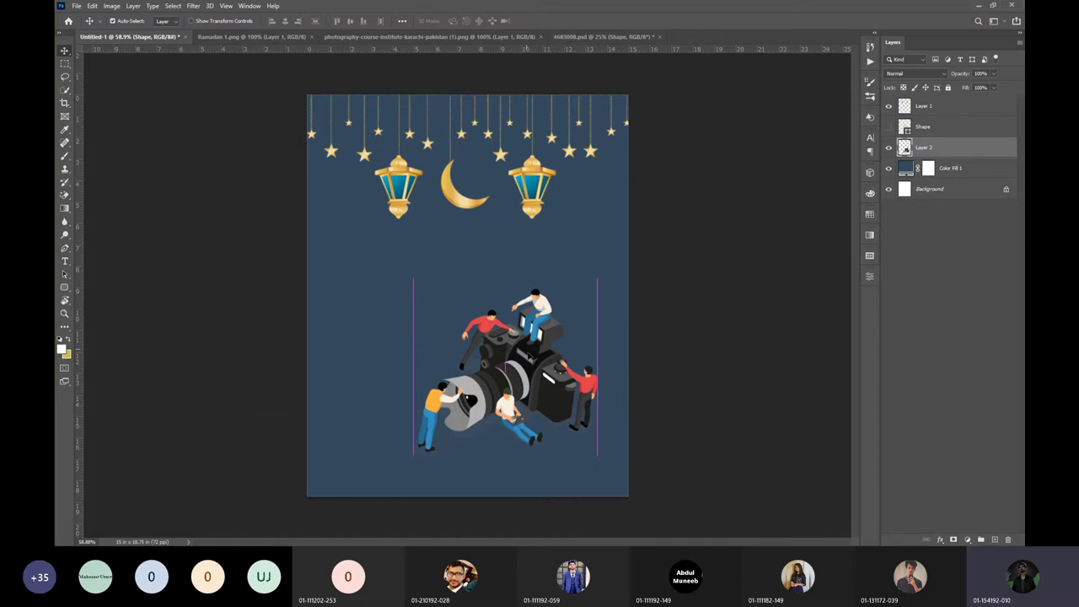
pyautogui.moveTo(529, 358); pyautogui.dragTo(529, 381)
pyautogui.click(888, 148)
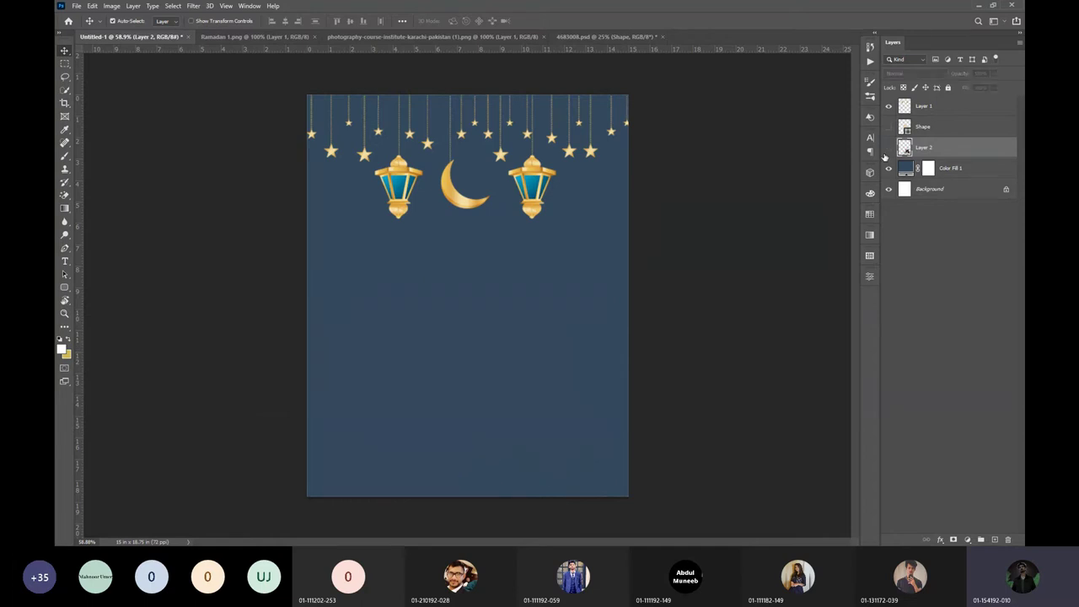
pyautogui.scroll(2, 584, 252)
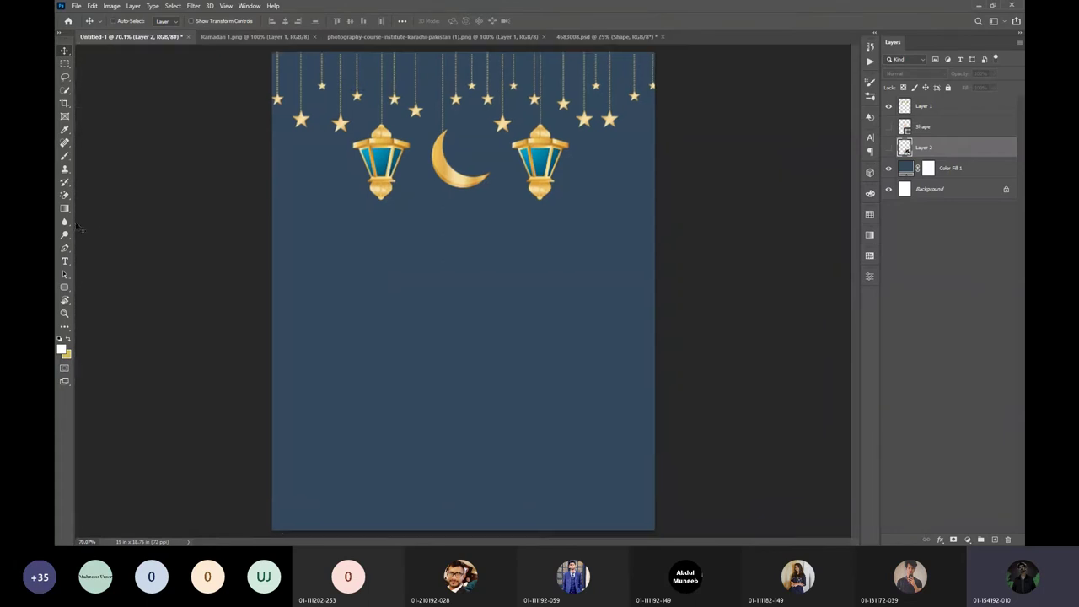
# Show rulers and drag guides to the poster's left, right and top margins.
pyautogui.hotkey('ctrl', 'r')
pyautogui.moveTo(81, 227); pyautogui.dragTo(292, 236)
pyautogui.moveTo(82, 227); pyautogui.dragTo(644, 289)
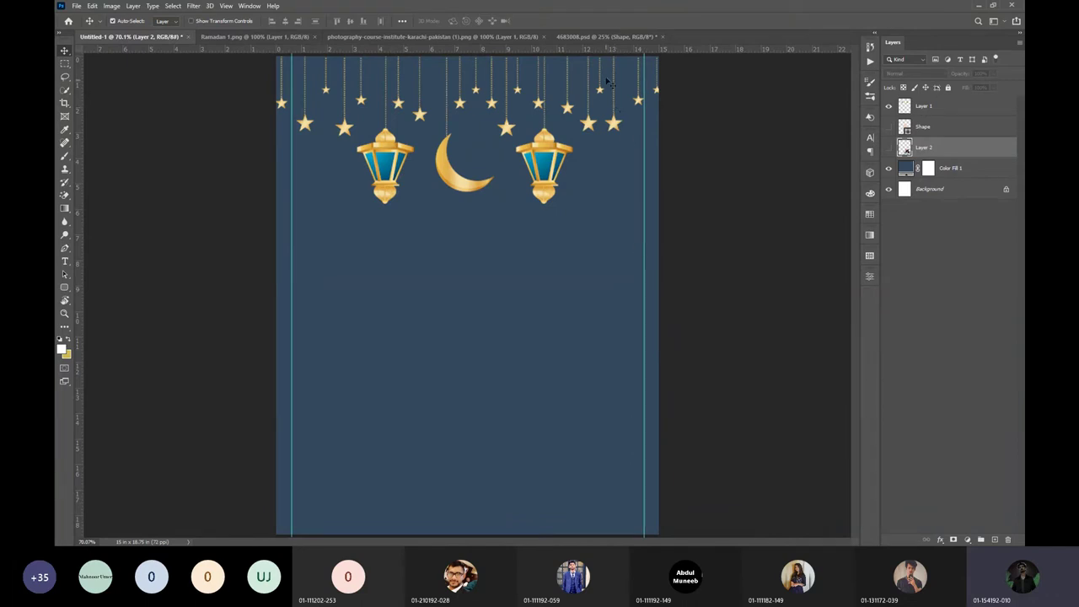
pyautogui.moveTo(614, 54); pyautogui.dragTo(595, 519)
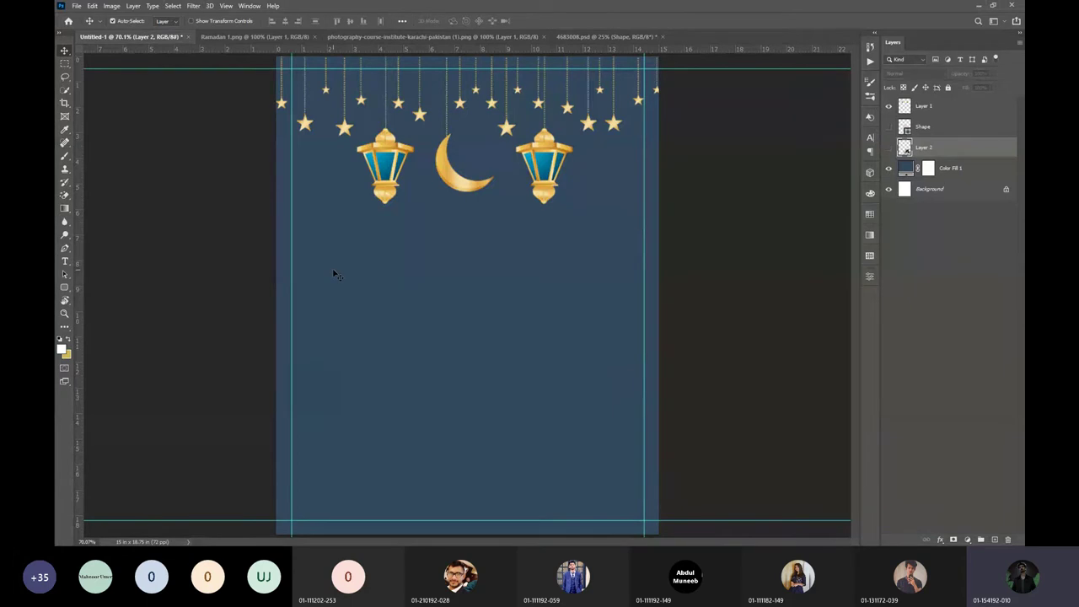
pyautogui.click(604, 37)
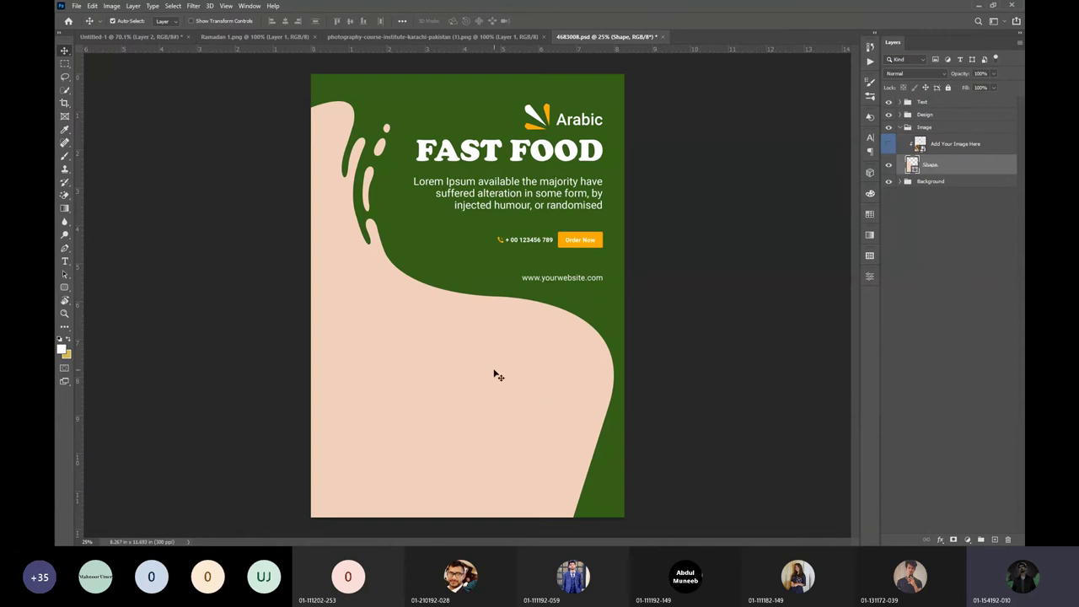
# Drop the beige Shape layer into the Ramadan poster, resize it from a corner, then hide it.
pyautogui.moveTo(493, 364); pyautogui.dragTo(470, 234)
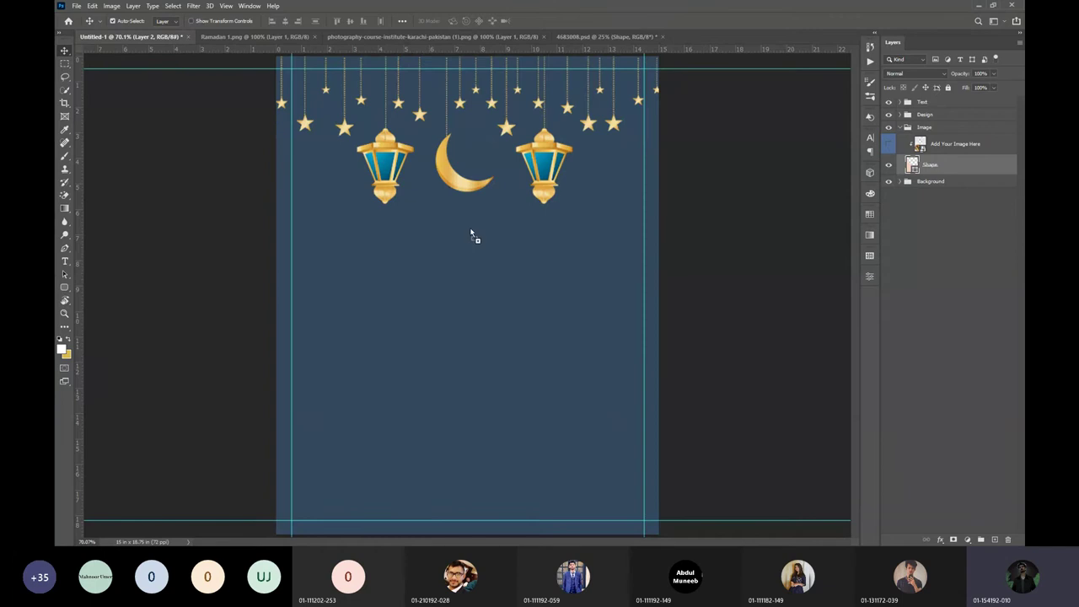
pyautogui.moveTo(524, 321); pyautogui.dragTo(527, 346)
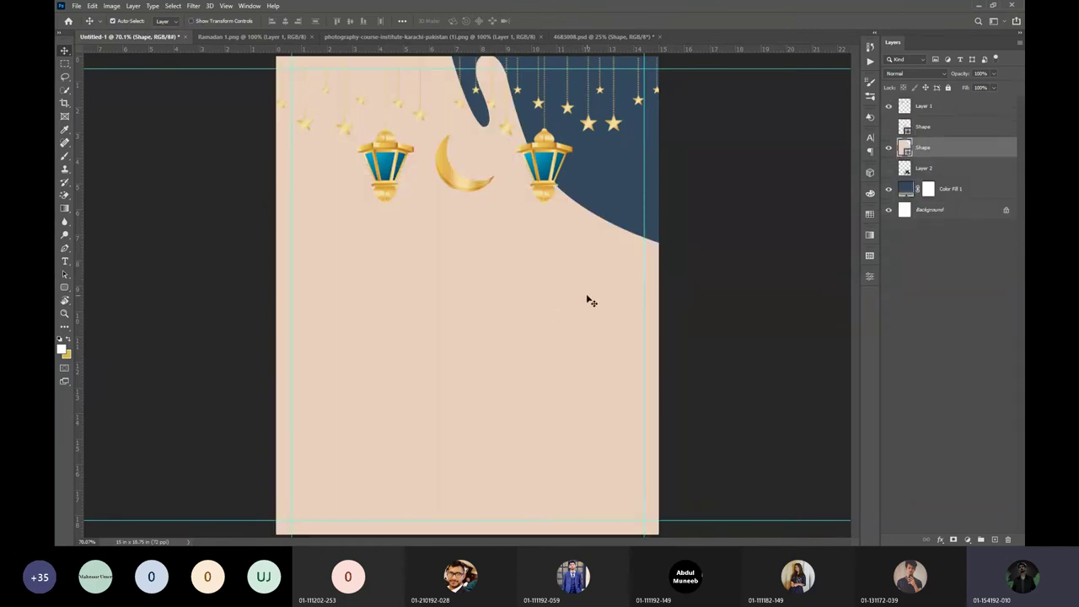
pyautogui.hotkey('ctrl', 't')
pyautogui.hotkey('ctrl', '0')
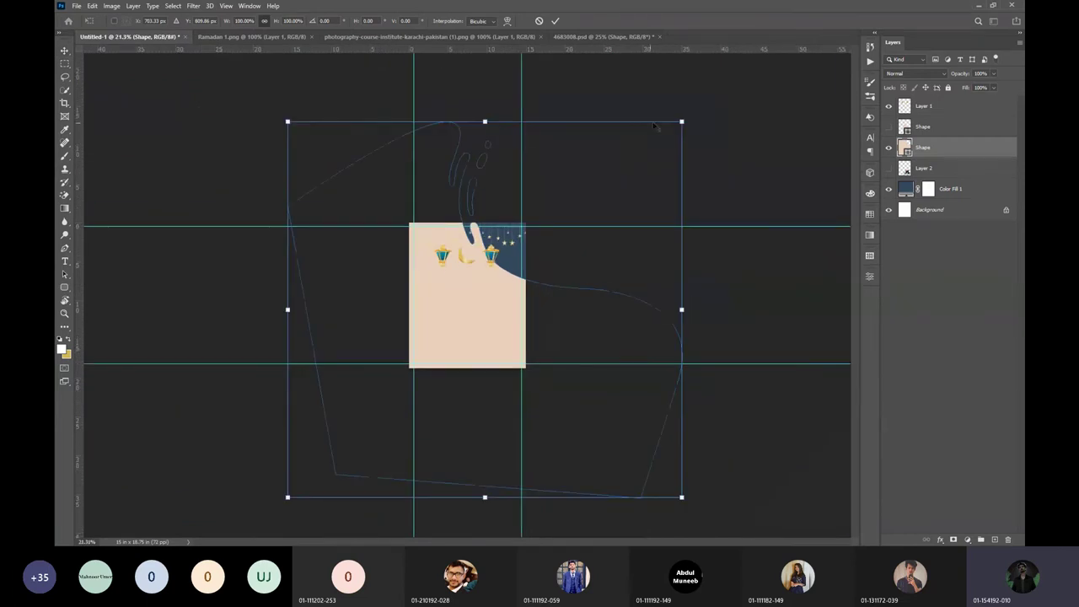
pyautogui.moveTo(680, 123); pyautogui.dragTo(534, 253)
pyautogui.scroll(5, 467, 330)
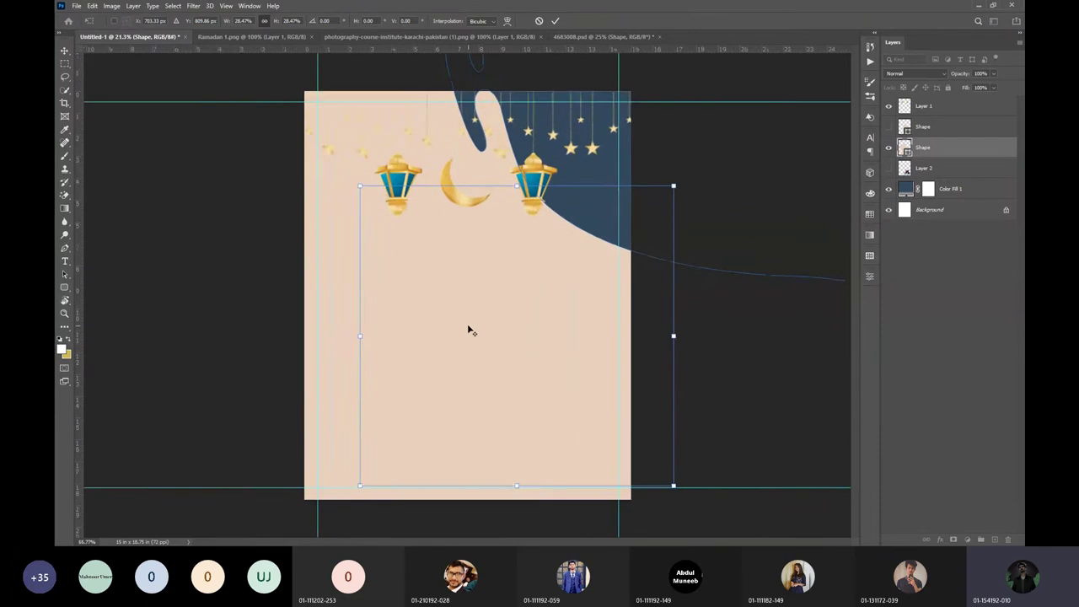
pyautogui.click(555, 21)
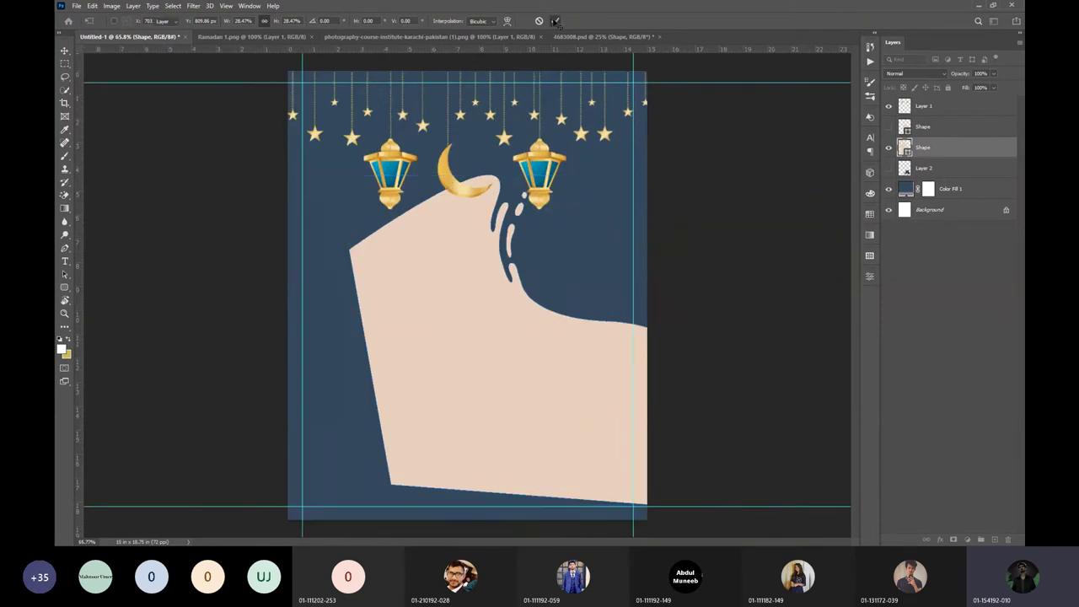
pyautogui.click(888, 147)
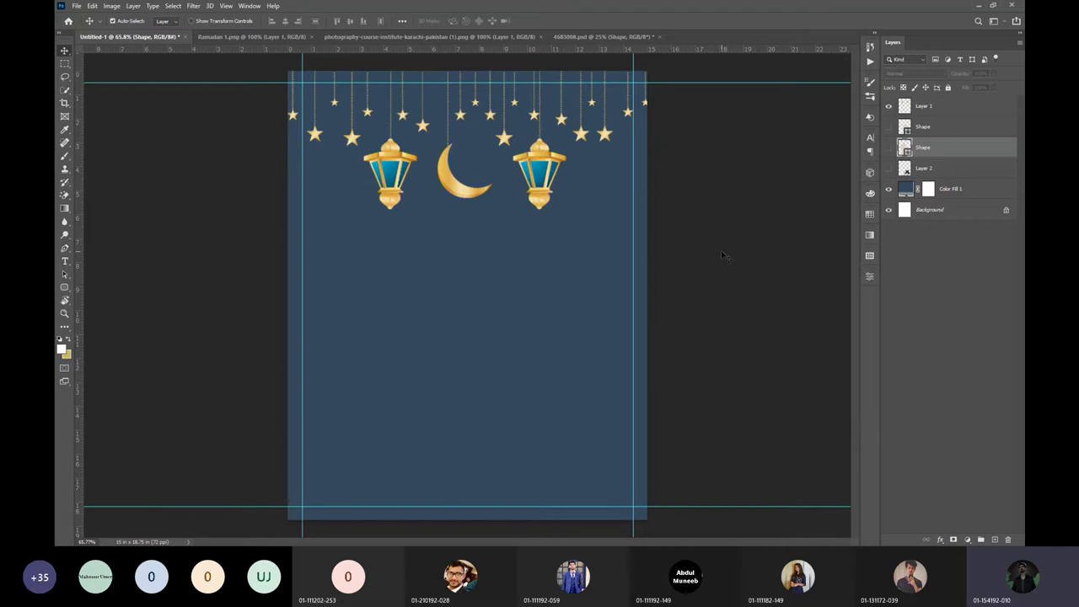
# In the Fast Food flyer, undo a stray peach-shape move and shift the FAST FOOD title up-left.
pyautogui.click(559, 37)
pyautogui.click(483, 340)
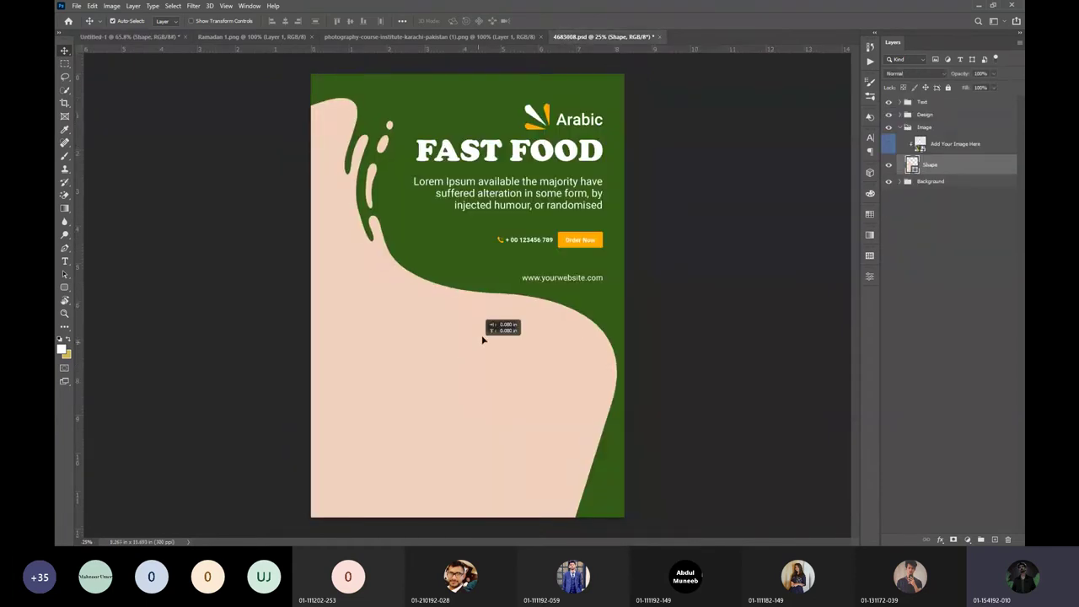
pyautogui.moveTo(482, 339); pyautogui.dragTo(441, 347)
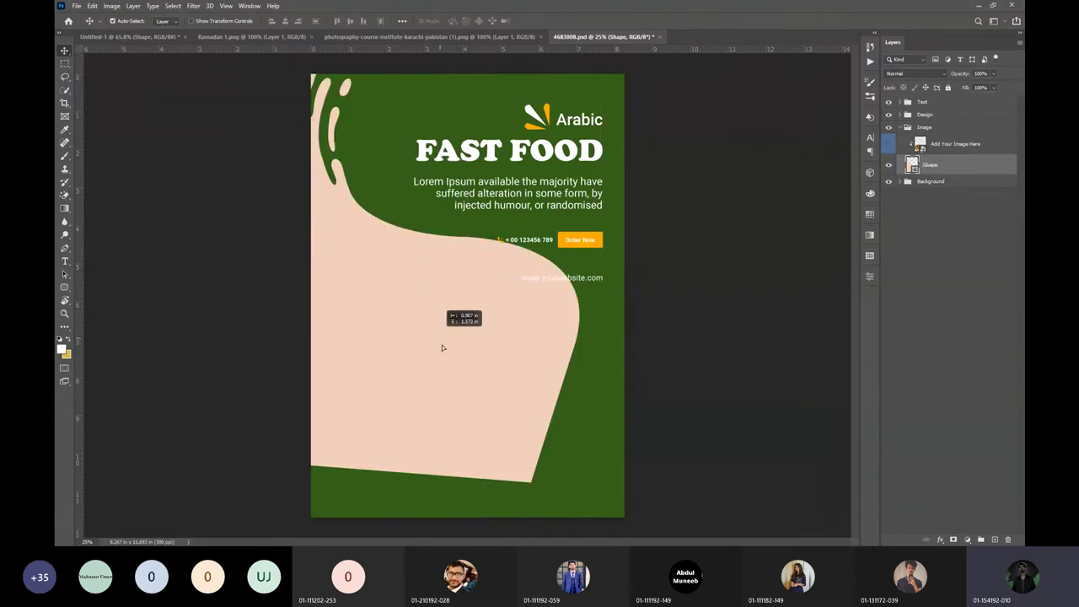
pyautogui.hotkey('ctrl', 'z')
pyautogui.moveTo(421, 152); pyautogui.dragTo(380, 141)
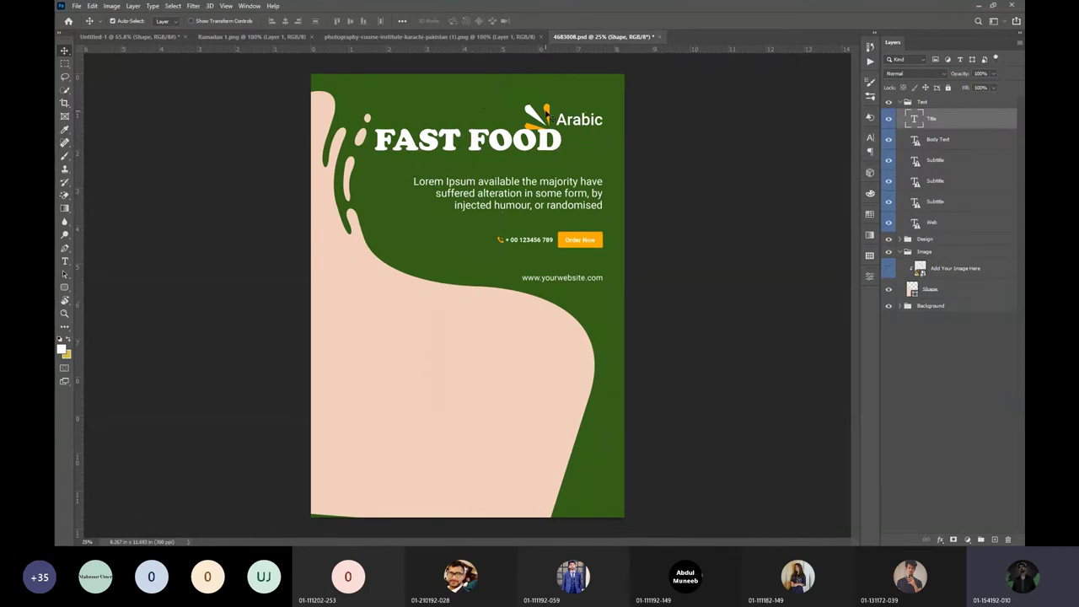
# Move the white and orange dashes left, and reposition the Order Now text and phone number.
pyautogui.click(529, 112)
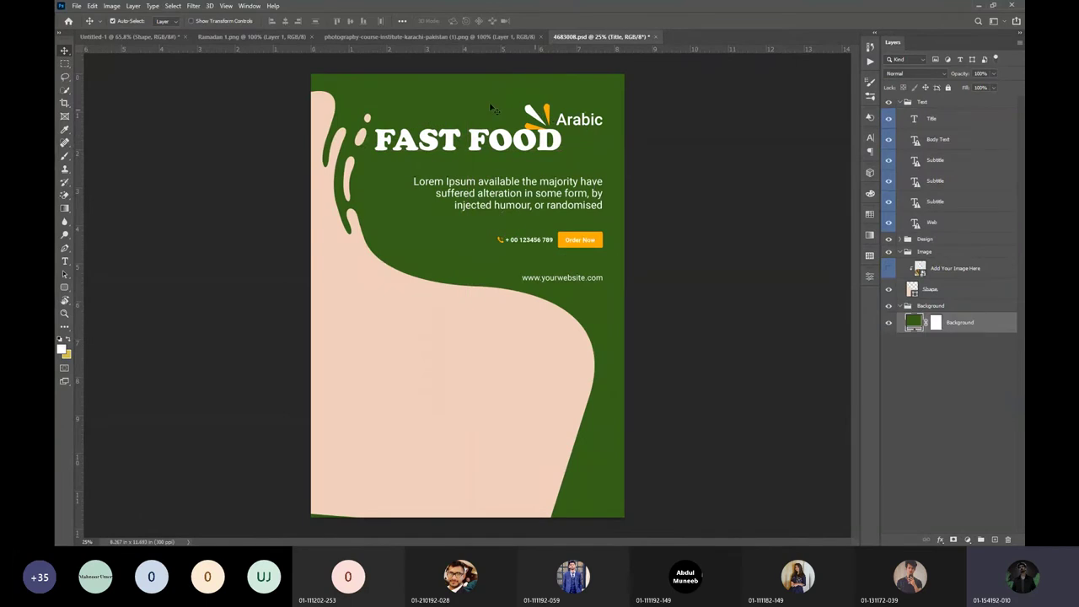
pyautogui.moveTo(529, 112); pyautogui.dragTo(466, 107)
pyautogui.click(544, 118)
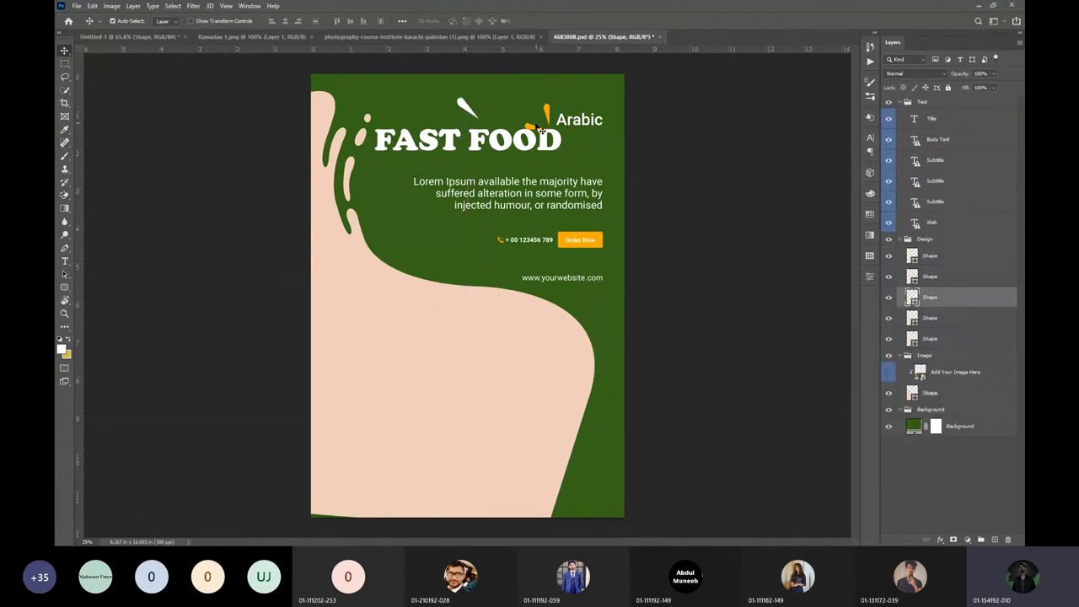
pyautogui.moveTo(536, 126); pyautogui.dragTo(491, 112)
pyautogui.moveTo(580, 242); pyautogui.dragTo(509, 225)
pyautogui.click(502, 242)
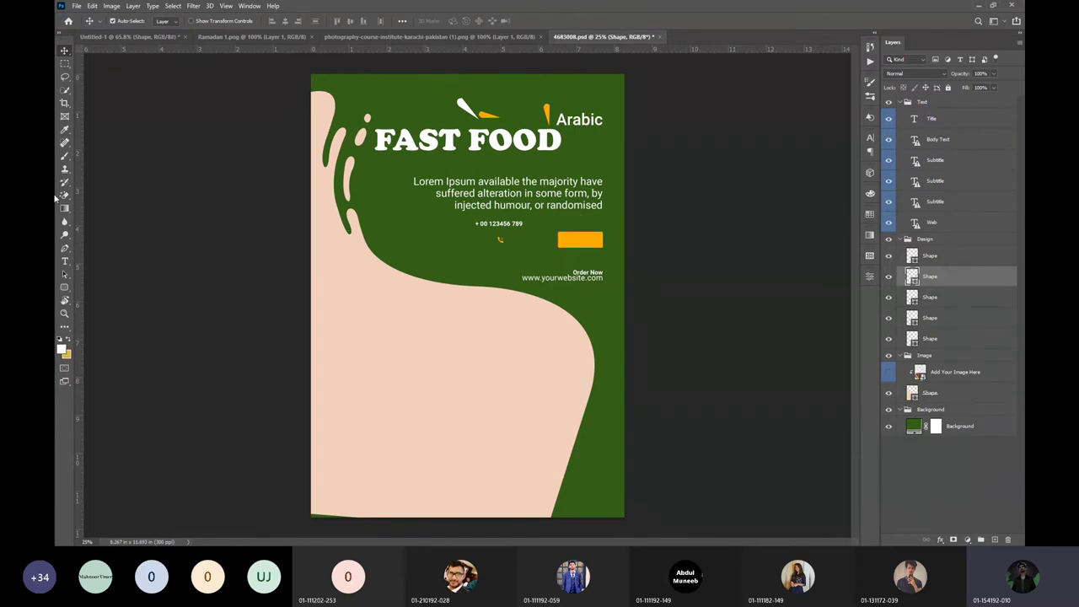
# Switch back to the Untitled-1 Ramadan poster document.
pyautogui.click(145, 38)
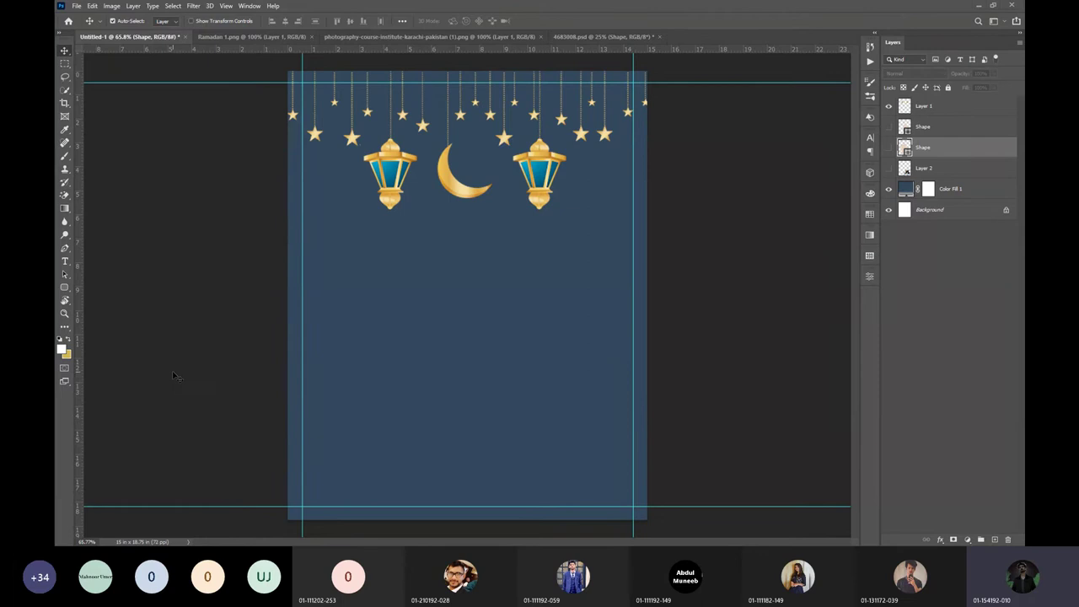
pyautogui.press('super')
pyautogui.press('Escape')
# Show the camera-crew clipart, shrink it with Free Transform and move it down-right.
pyautogui.click(888, 167)
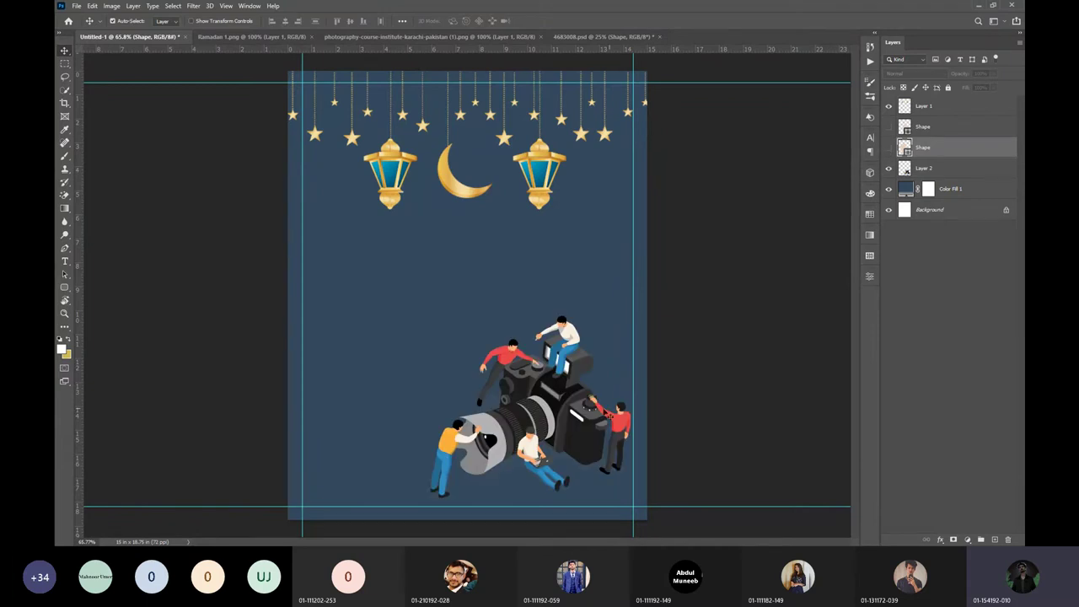
pyautogui.moveTo(595, 402); pyautogui.dragTo(594, 426)
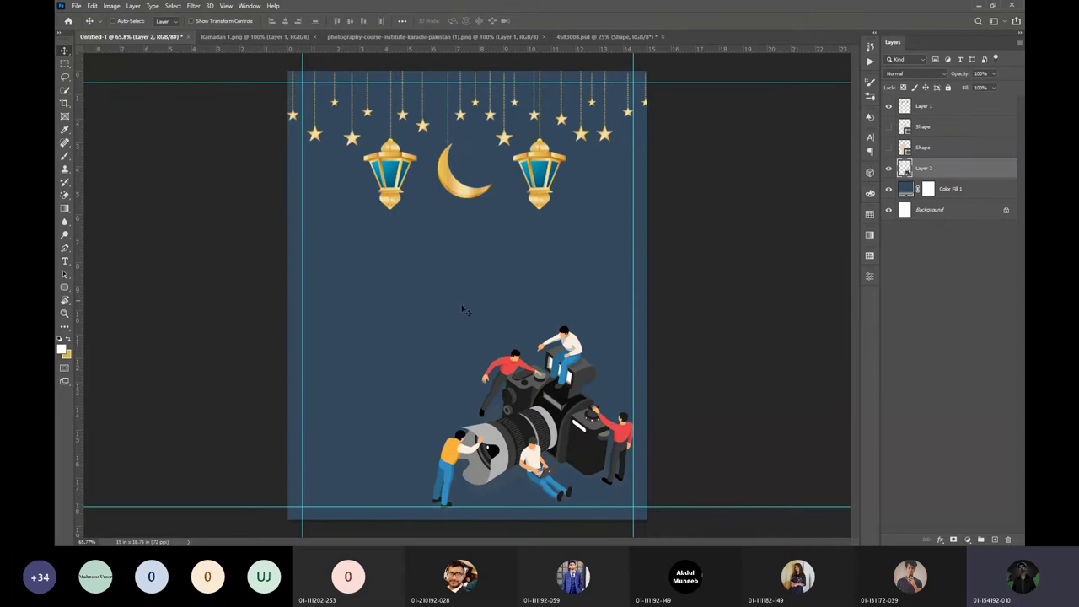
pyautogui.hotkey('ctrl', 't')
pyautogui.scroll(5, 477, 358)
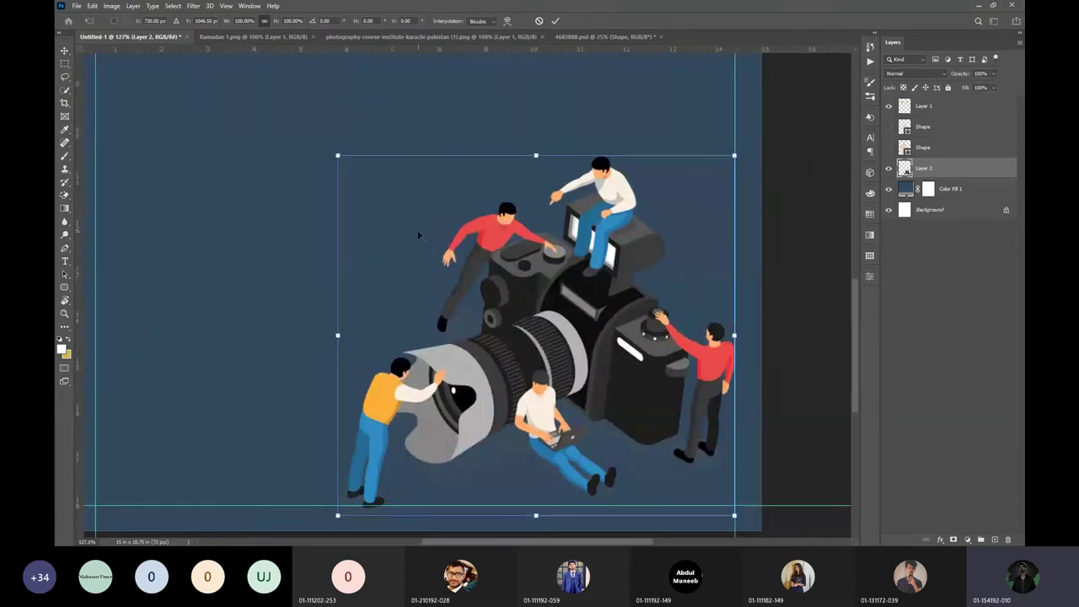
pyautogui.moveTo(337, 155); pyautogui.dragTo(414, 225)
pyautogui.moveTo(615, 301); pyautogui.dragTo(656, 333)
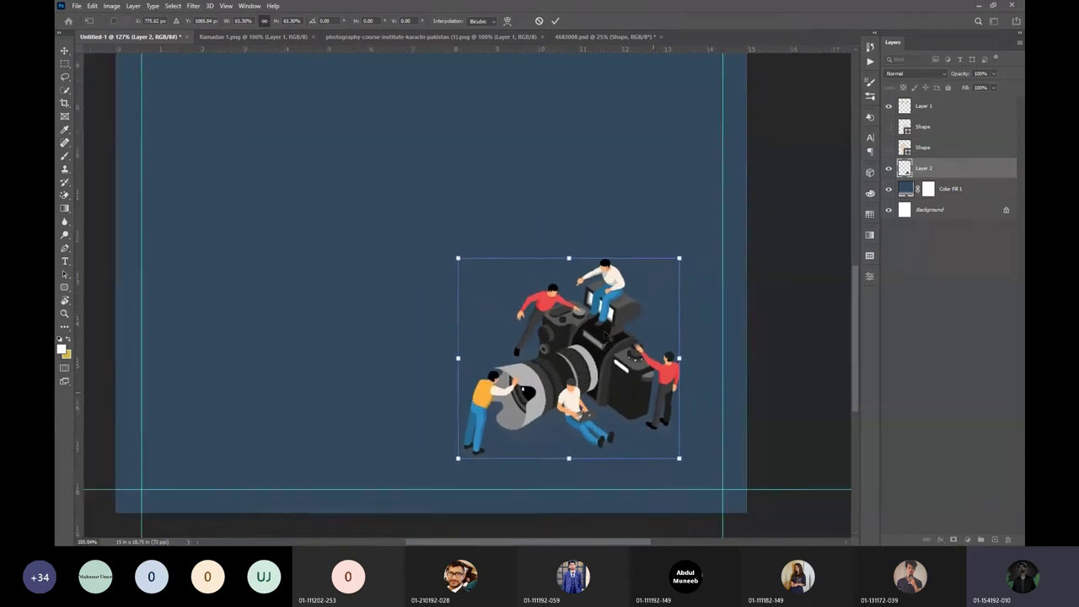
# Tilt the clipart about 10° clockwise, commit, and nudge it slightly further down-right.
pyautogui.scroll(-3, 599, 346)
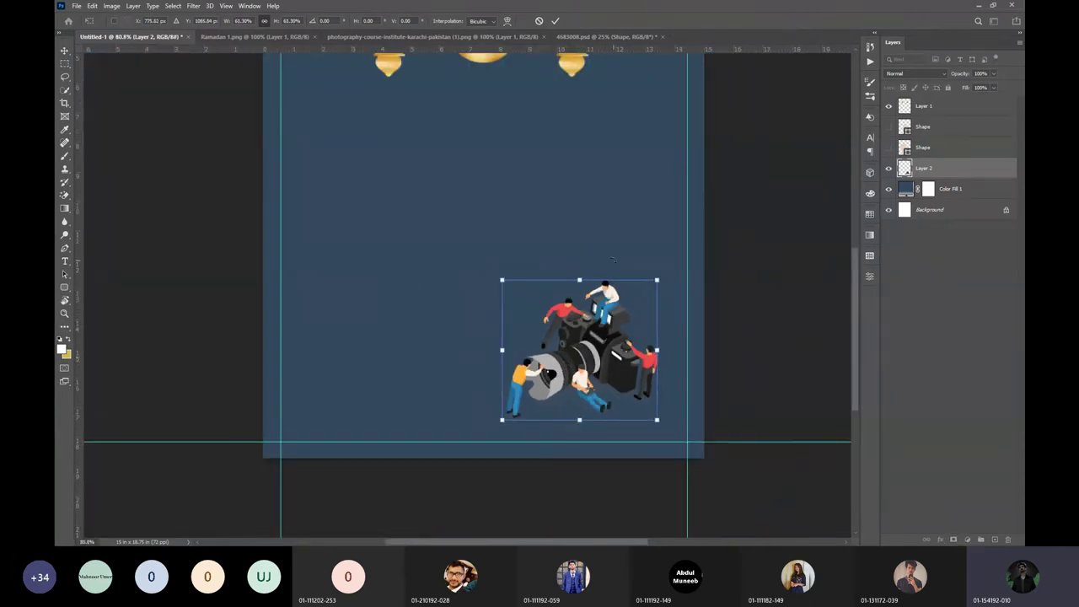
pyautogui.scroll(-2, 565, 366)
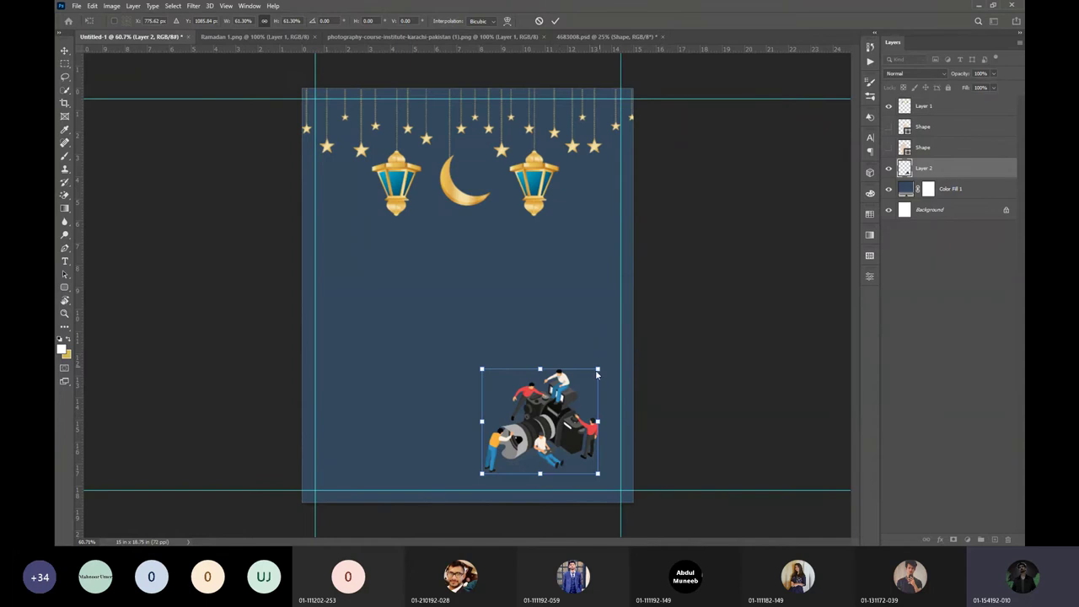
pyautogui.moveTo(598, 357); pyautogui.dragTo(603, 363)
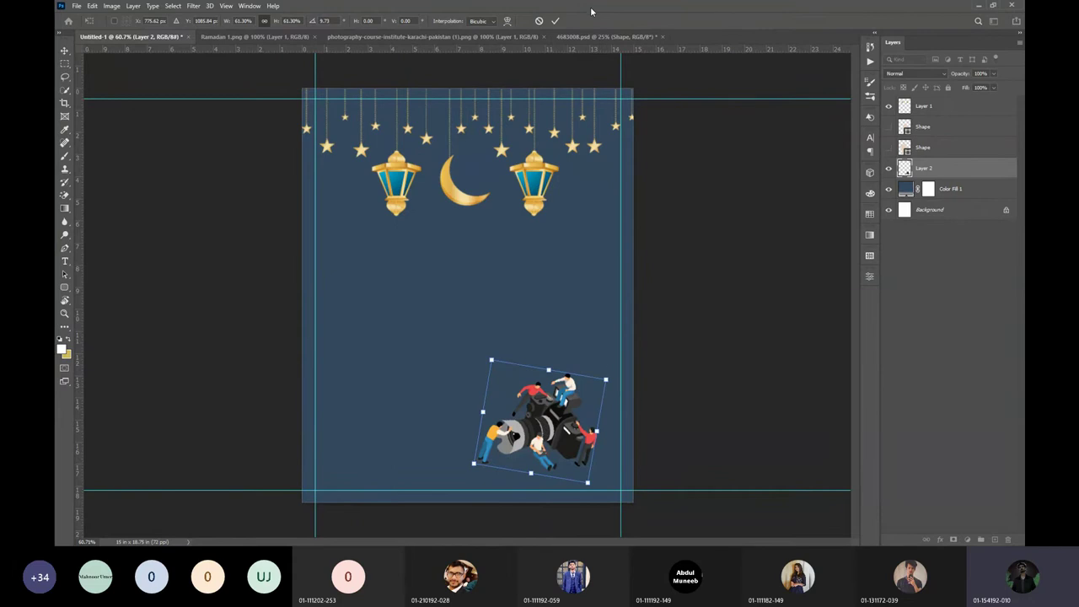
pyautogui.click(554, 21)
pyautogui.hotkey('ctrl', '+')
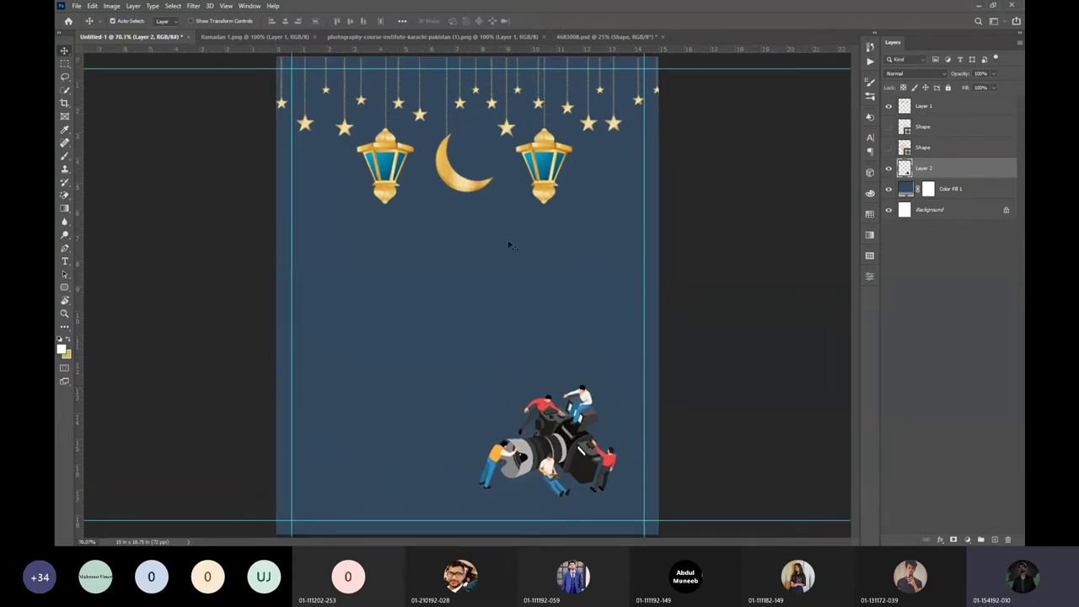
pyautogui.moveTo(580, 431); pyautogui.dragTo(595, 459)
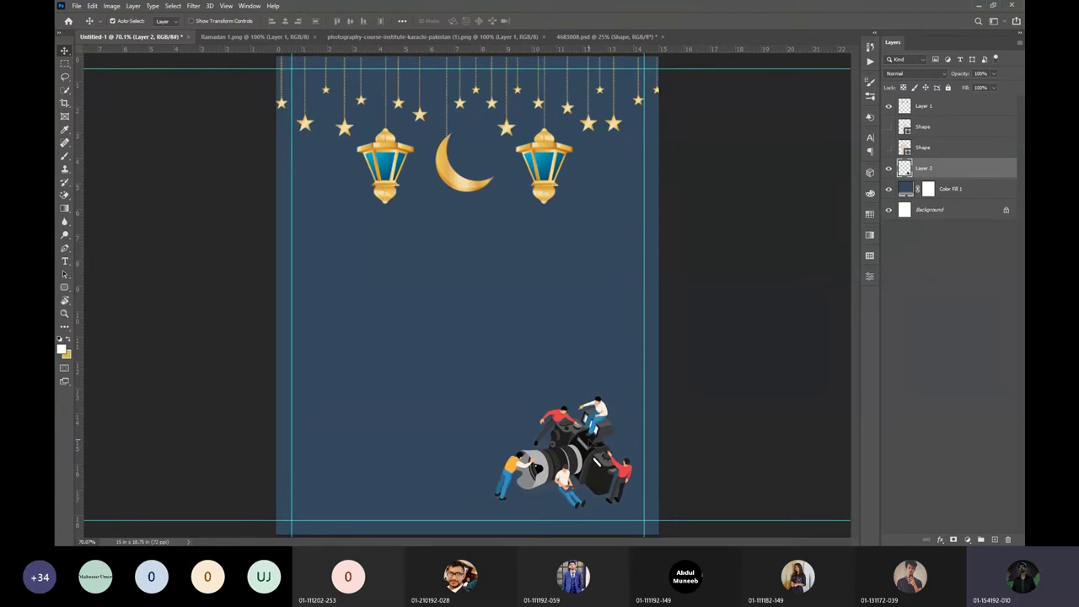
# Make the beige Shape layer visible again and select Layer 2.
pyautogui.click(889, 150)
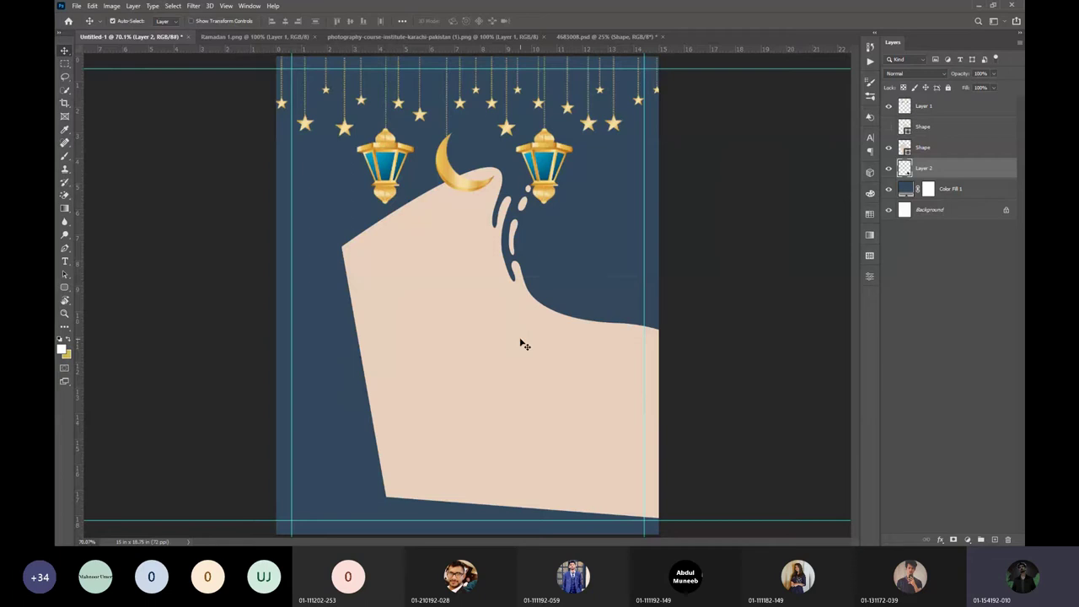
pyautogui.click(936, 149)
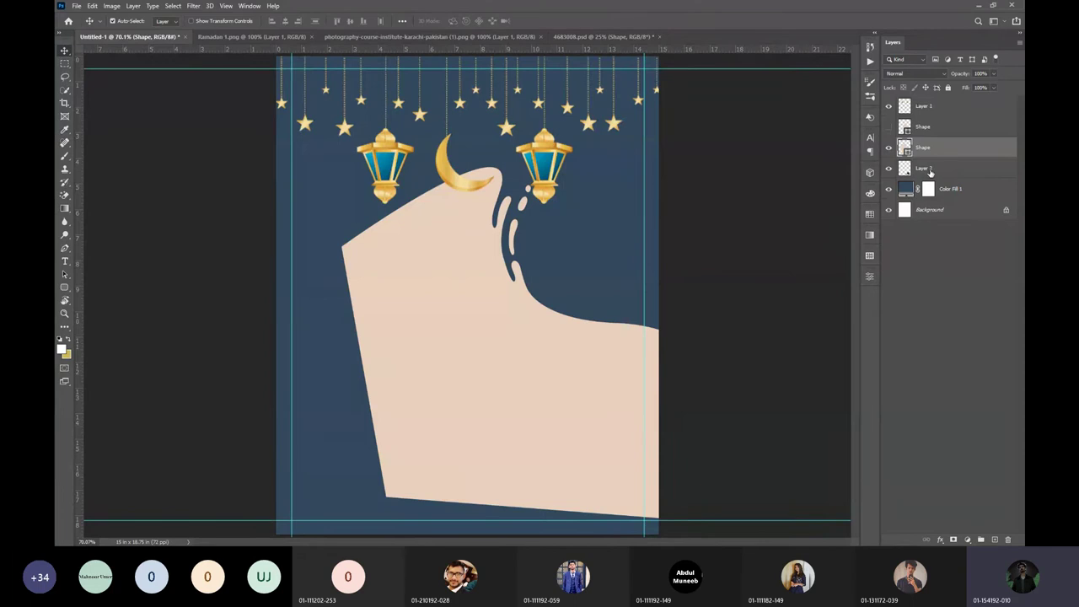
pyautogui.click(921, 170)
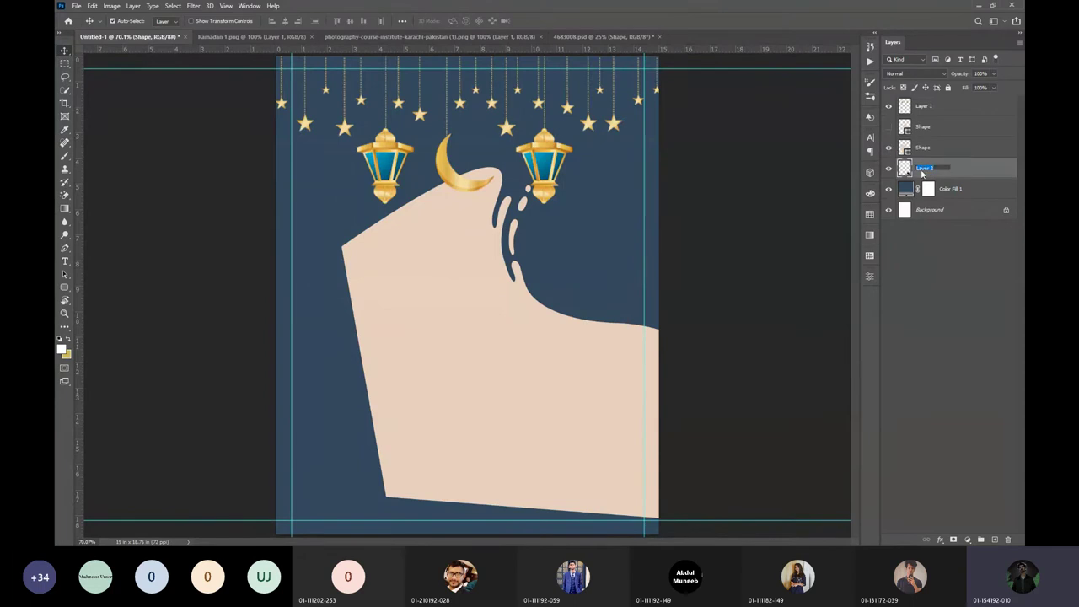
pyautogui.click(923, 224)
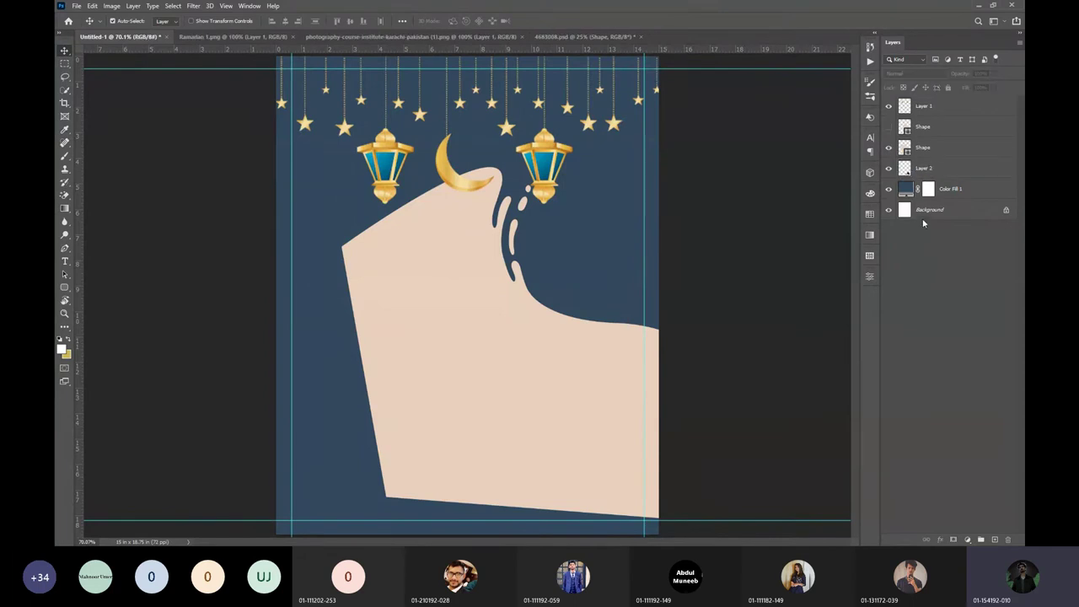
pyautogui.rightClick(934, 166)
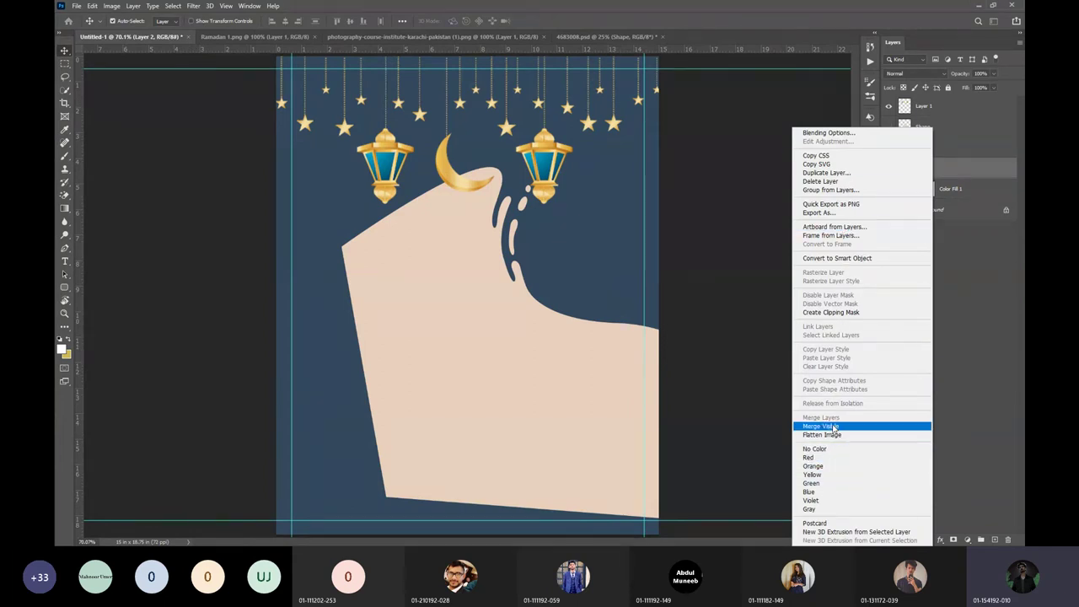
pyautogui.click(961, 331)
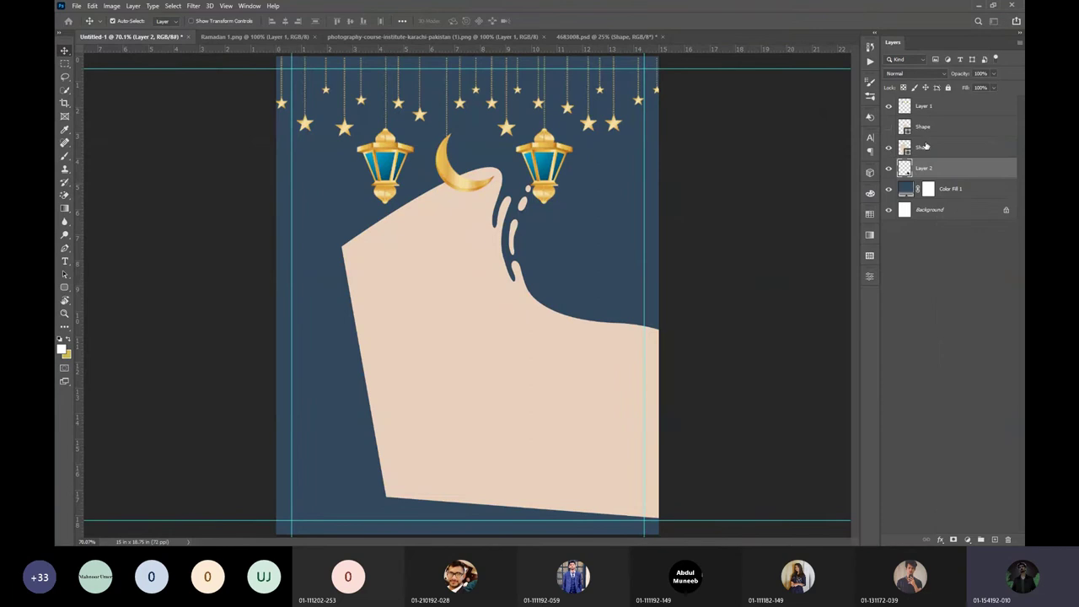
# Rename Layer 2 to 'Clipart', place Shape beneath it, and move the shape up-left.
pyautogui.doubleClick(924, 168)
pyautogui.write('clipart')
pyautogui.press('Return')
pyautogui.moveTo(923, 145); pyautogui.dragTo(917, 179)
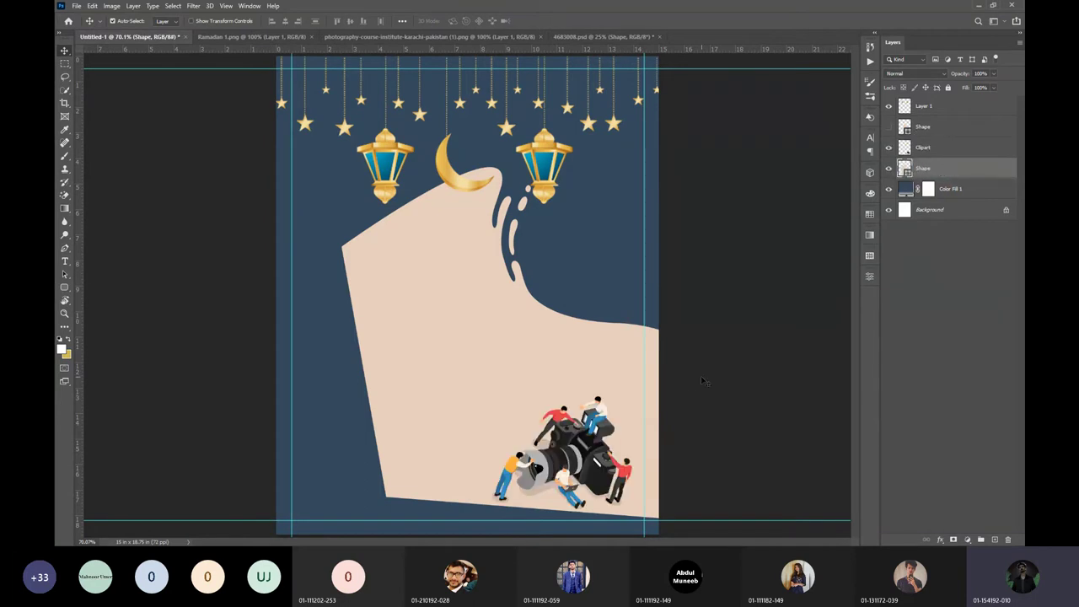
pyautogui.hotkey('ctrl', '0')
pyautogui.moveTo(523, 374); pyautogui.dragTo(472, 354)
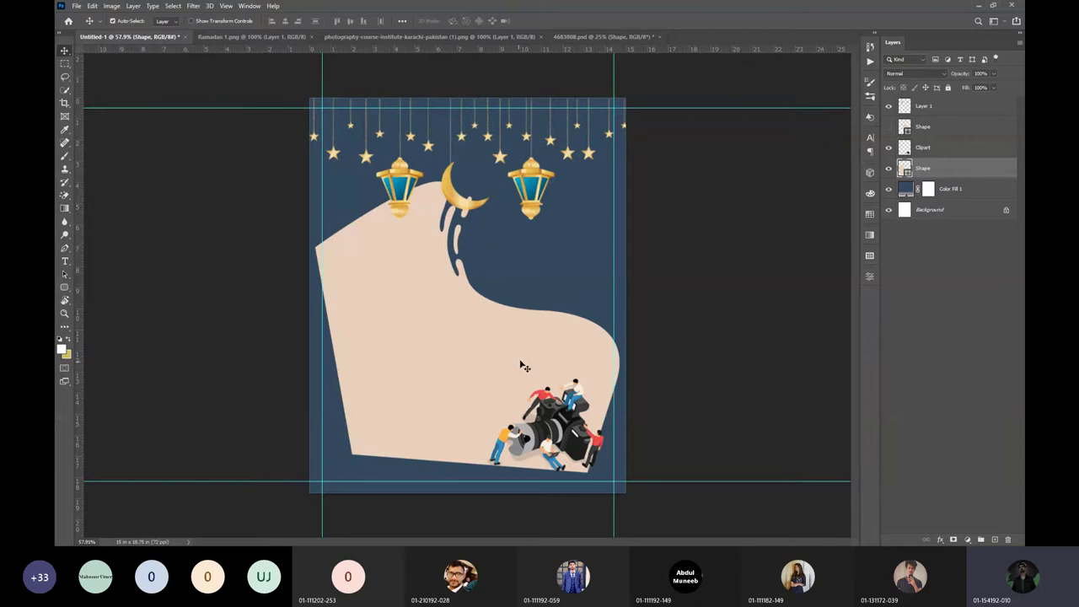
pyautogui.hotkey('ctrl', 't')
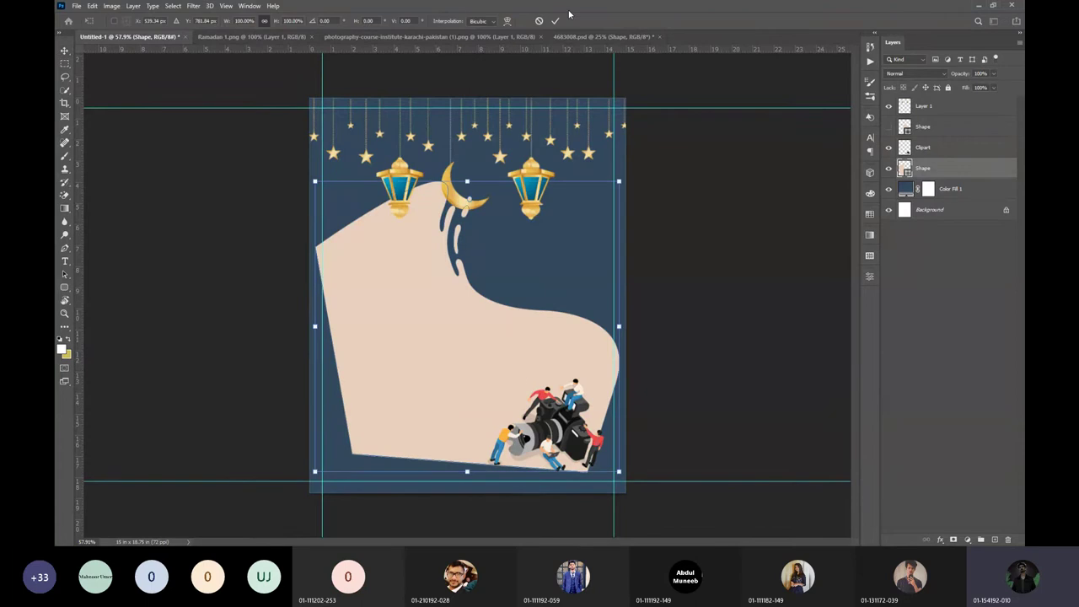
pyautogui.click(539, 22)
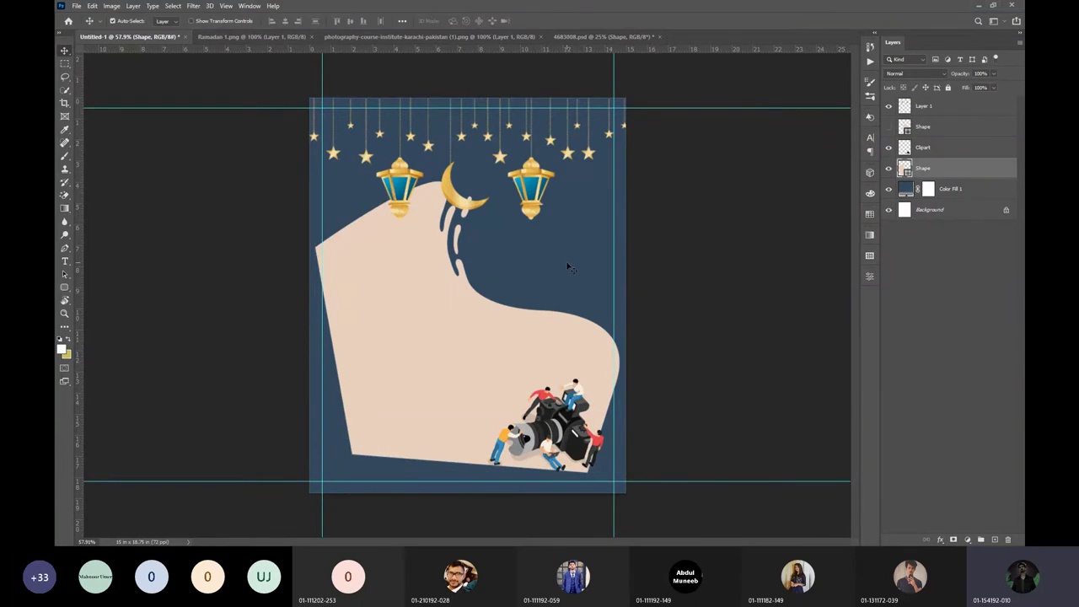
pyautogui.scroll(3, 519, 287)
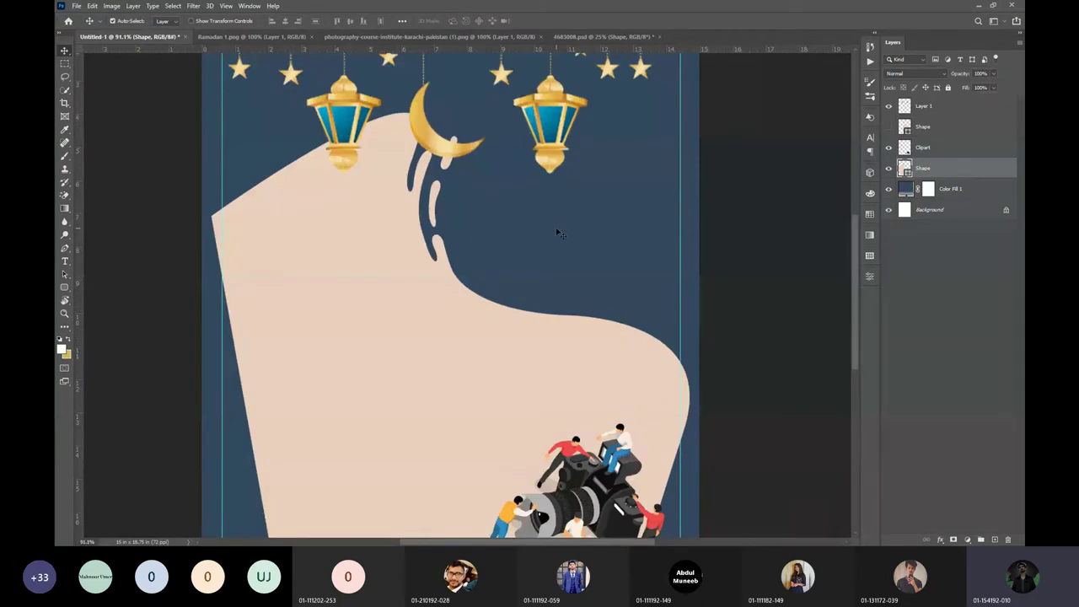
pyautogui.scroll(-2, 556, 233)
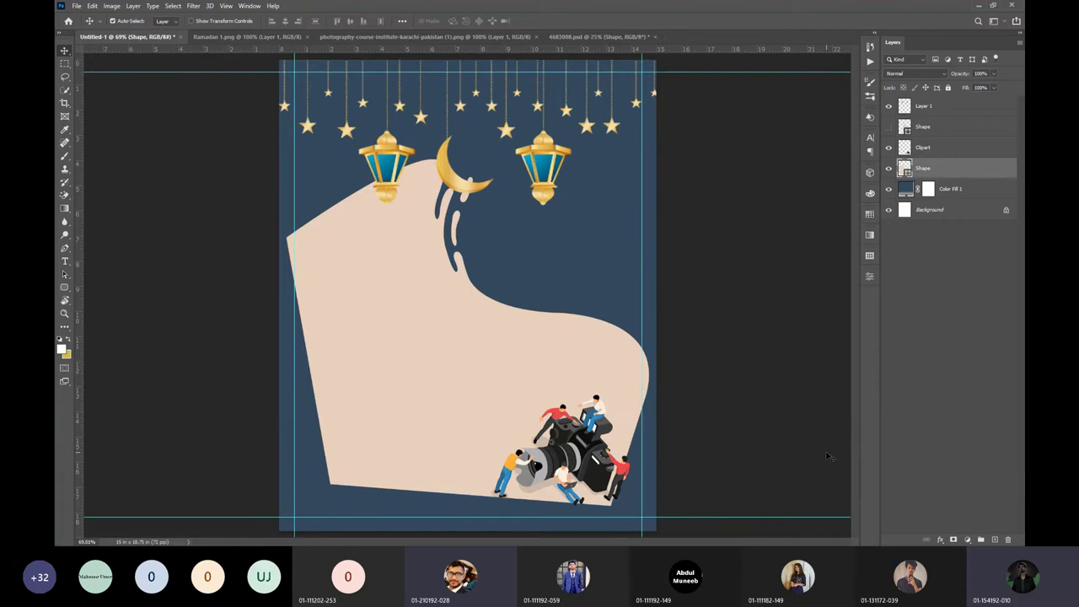
pyautogui.scroll(5, 578, 438)
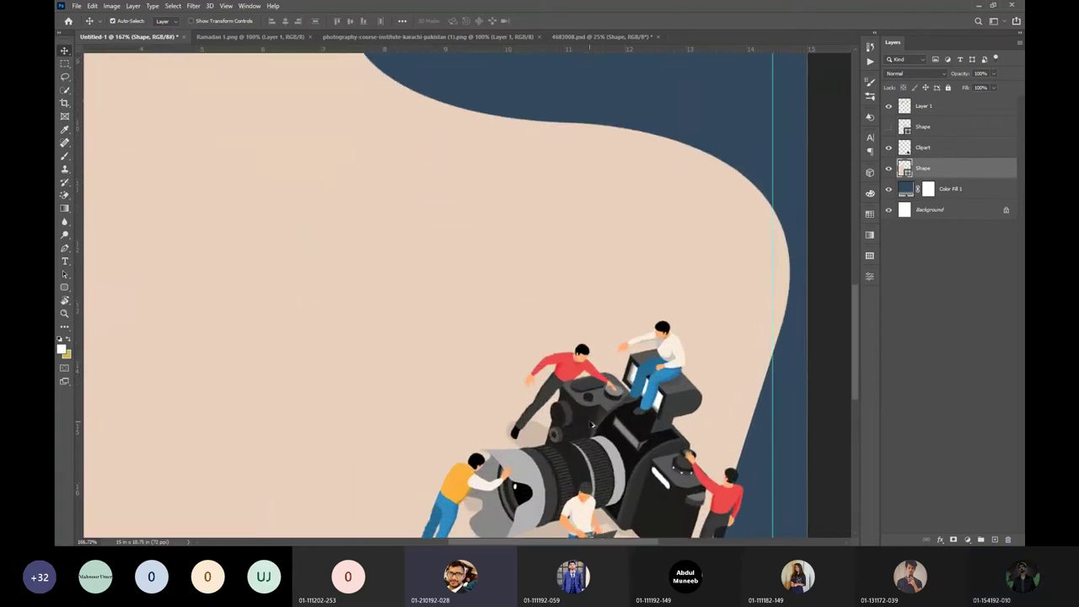
pyautogui.scroll(2, 593, 424)
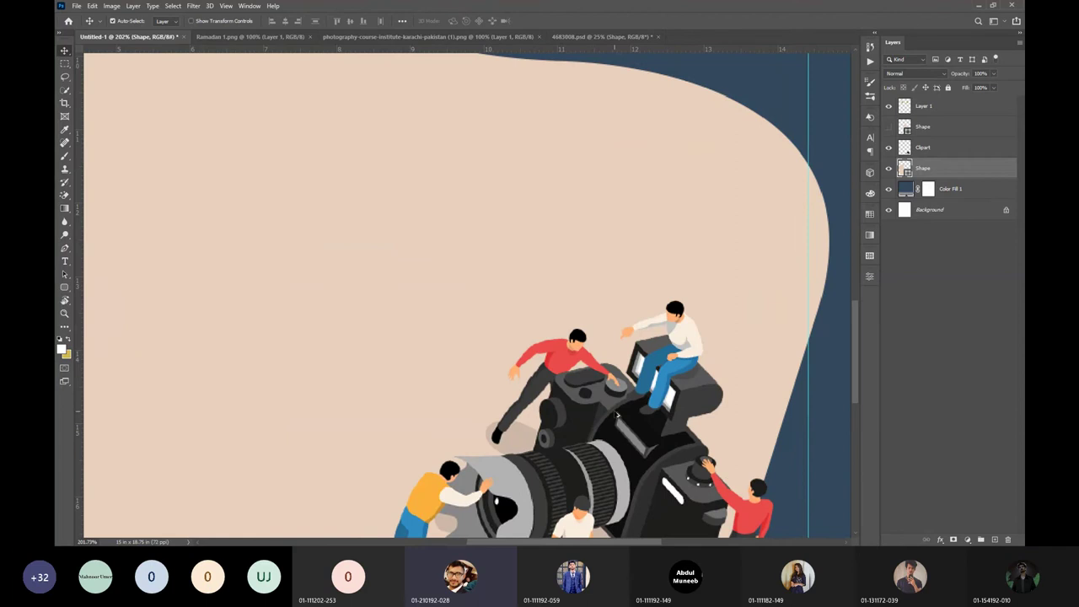
pyautogui.scroll(-5, 617, 415)
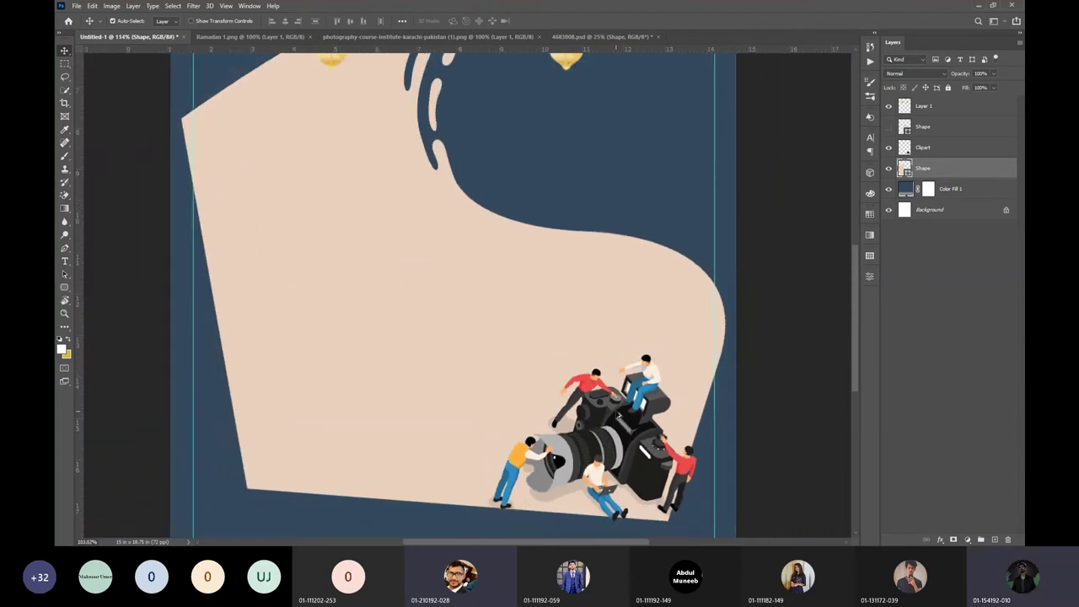
pyautogui.scroll(-1, 619, 417)
pyautogui.scroll(-1, 650, 428)
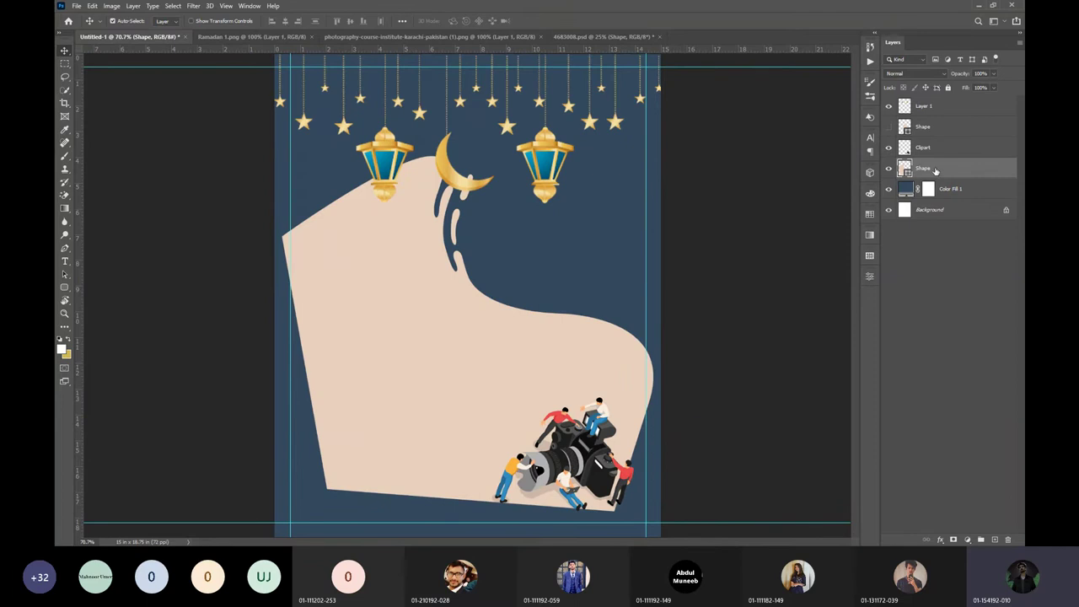
pyautogui.click(916, 248)
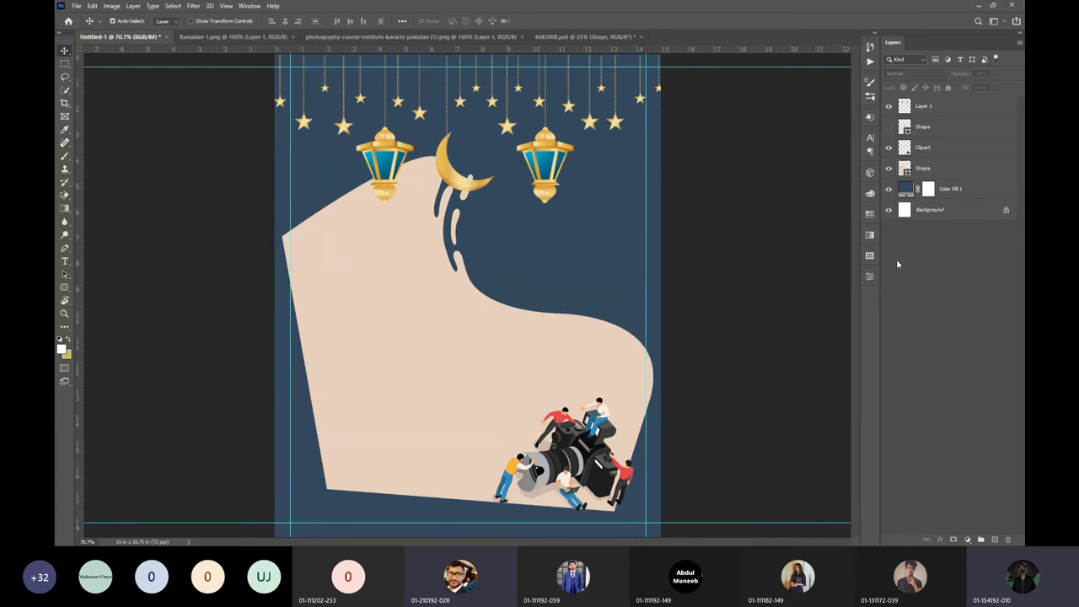
pyautogui.click(508, 381)
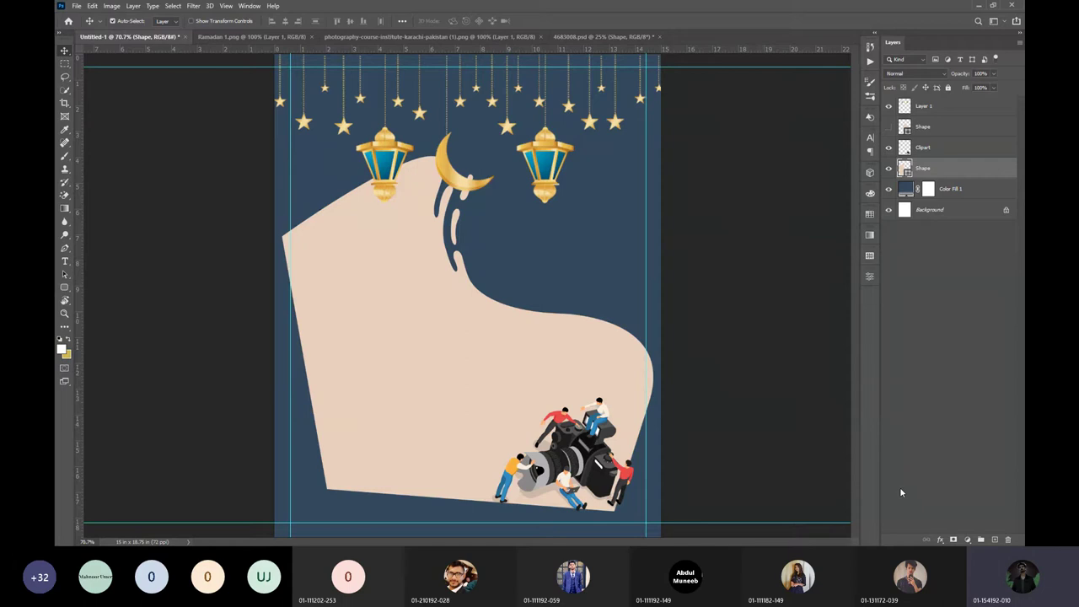
# Give the Shape layer a #ffffff Color Overlay through its Blending Options.
pyautogui.rightClick(934, 175)
pyautogui.click(871, 136)
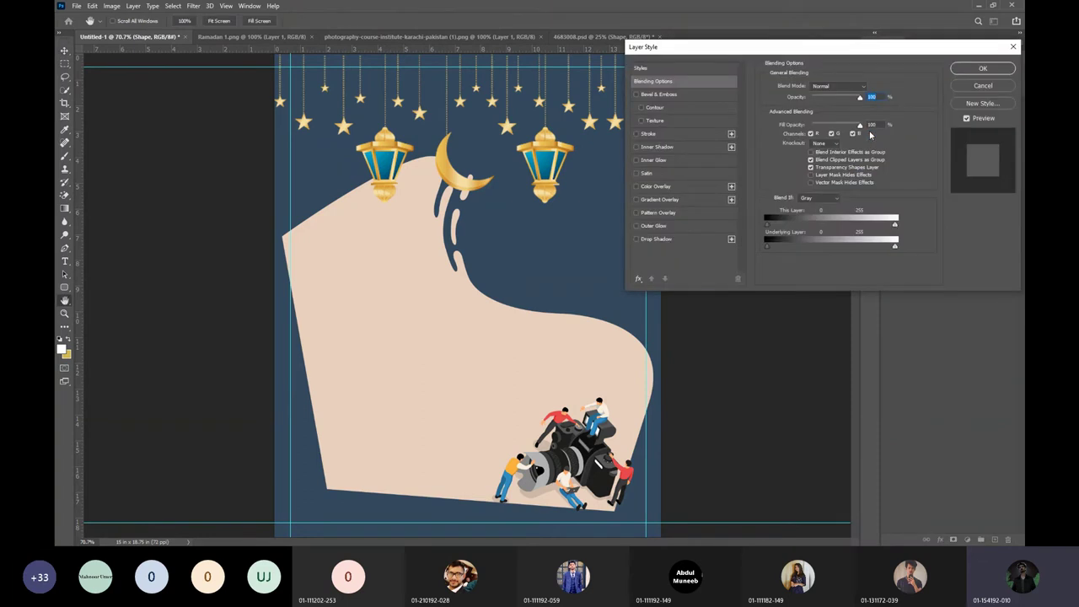
pyautogui.click(651, 187)
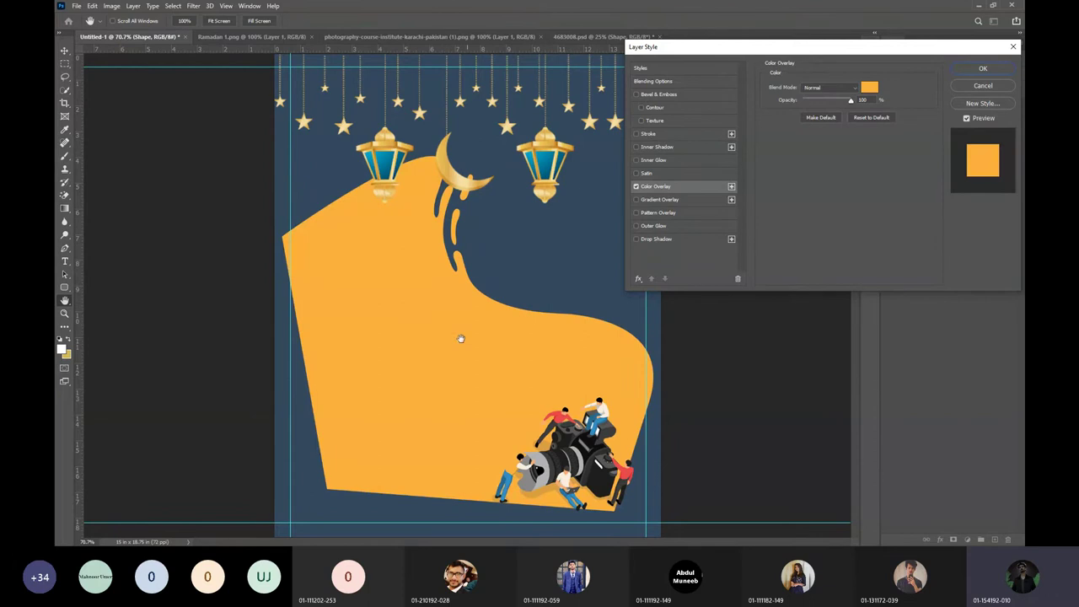
pyautogui.click(869, 87)
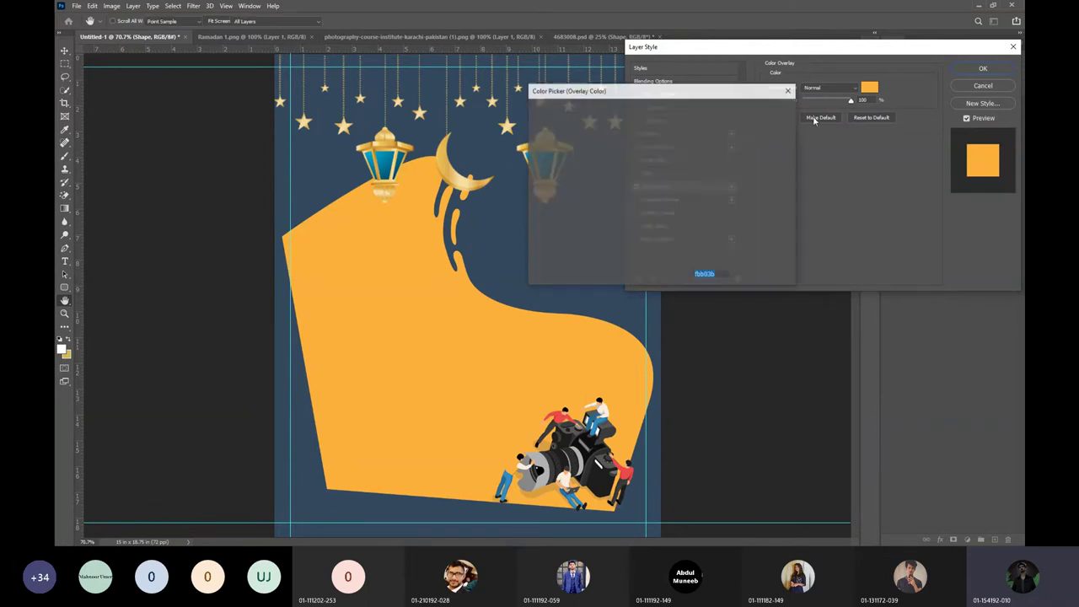
pyautogui.write('ffffff')
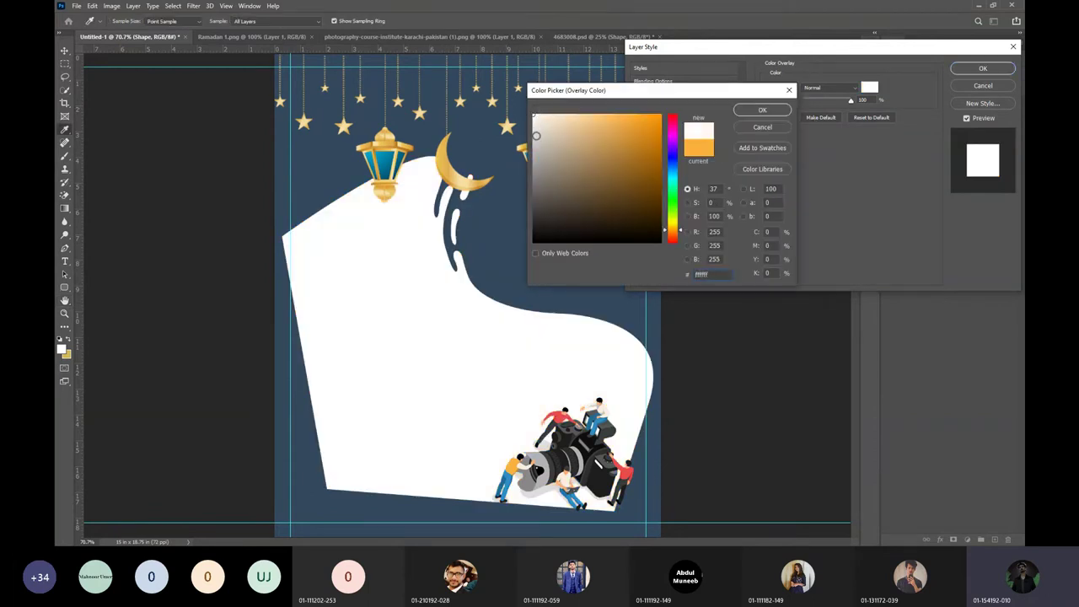
pyautogui.click(758, 112)
pyautogui.click(983, 69)
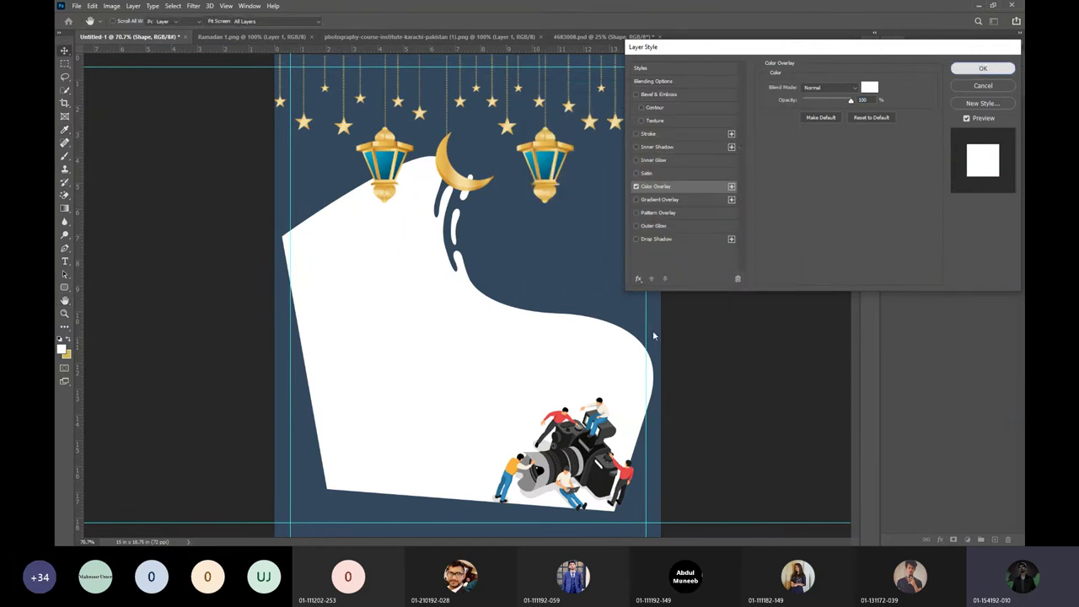
pyautogui.hotkey('ctrl', '0')
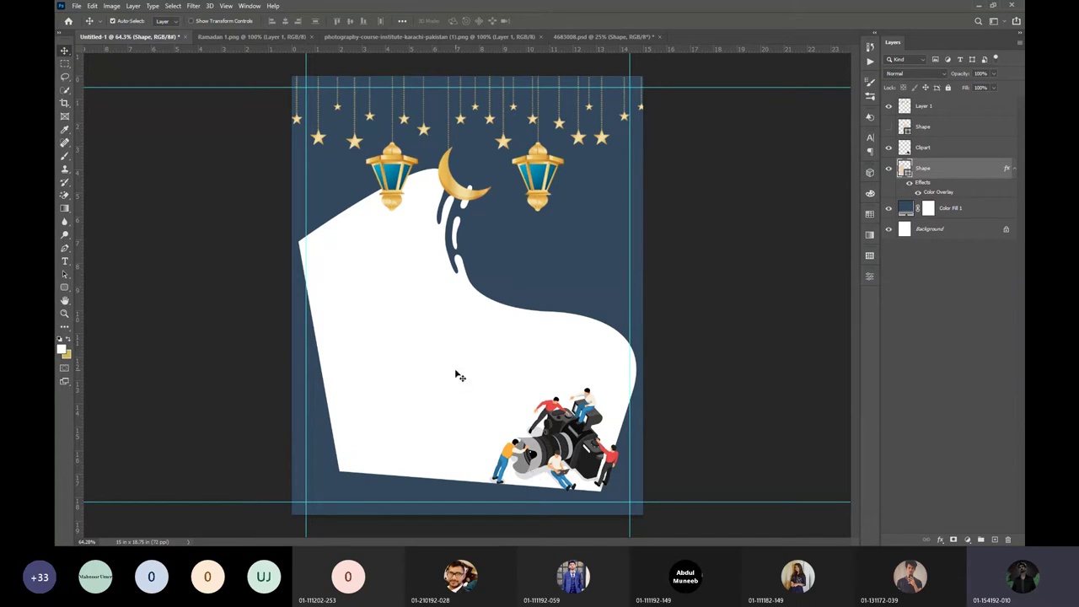
# Rotate the white wave shape about 9 degrees and move it to the poster's bottom.
pyautogui.press('ctrl')
pyautogui.hotkey('ctrl', 't')
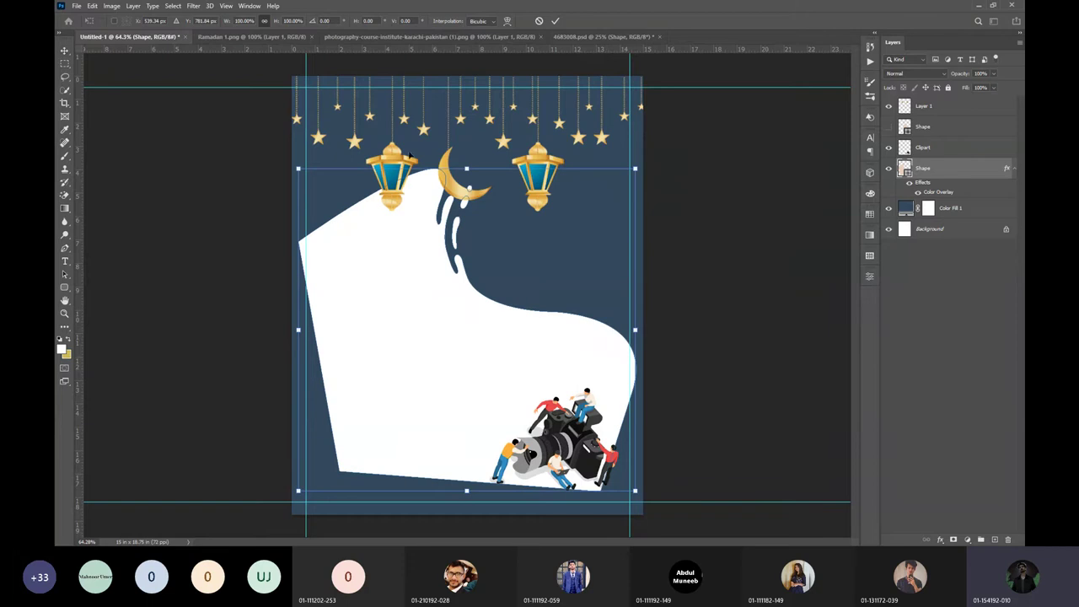
pyautogui.moveTo(304, 154); pyautogui.dragTo(392, 386)
pyautogui.moveTo(555, 276); pyautogui.dragTo(576, 442)
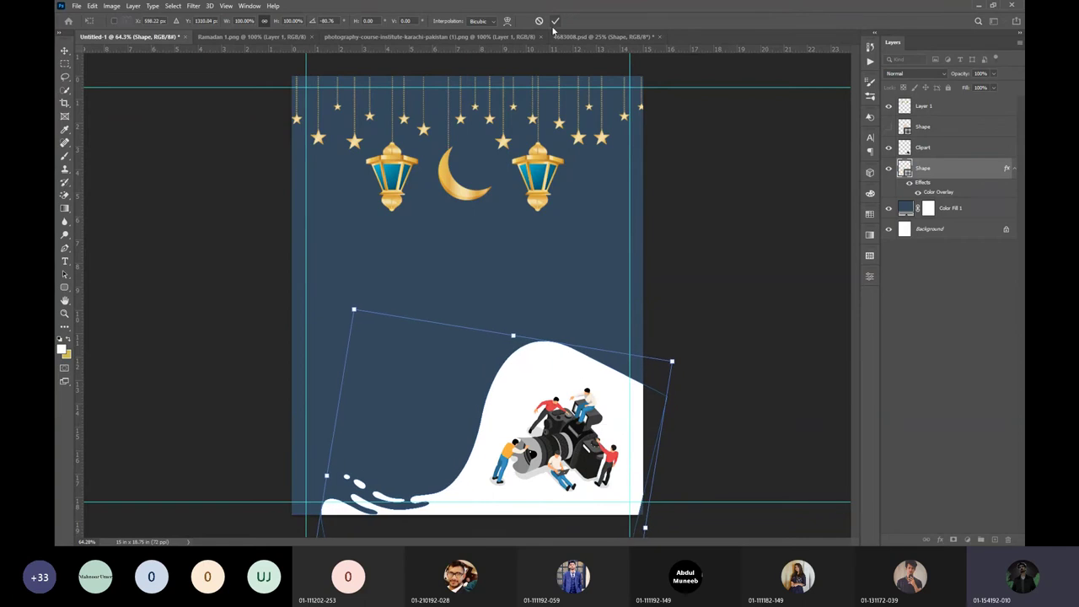
pyautogui.click(555, 20)
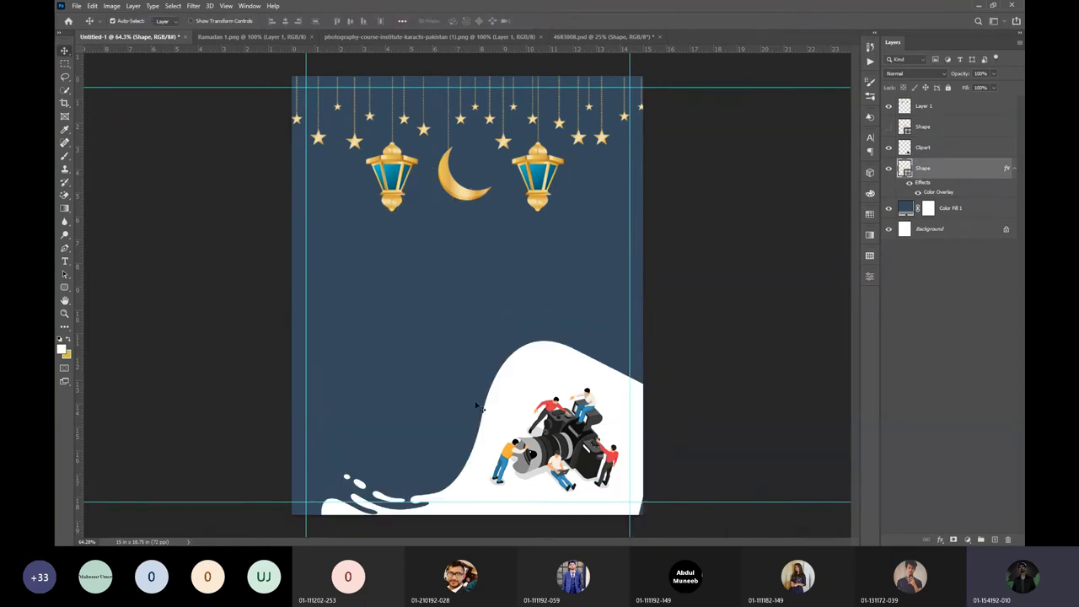
# Scale up the camera clipart and reposition it on the wave, then fit the poster in view.
pyautogui.scroll(3, 489, 429)
pyautogui.moveTo(476, 390); pyautogui.dragTo(441, 293)
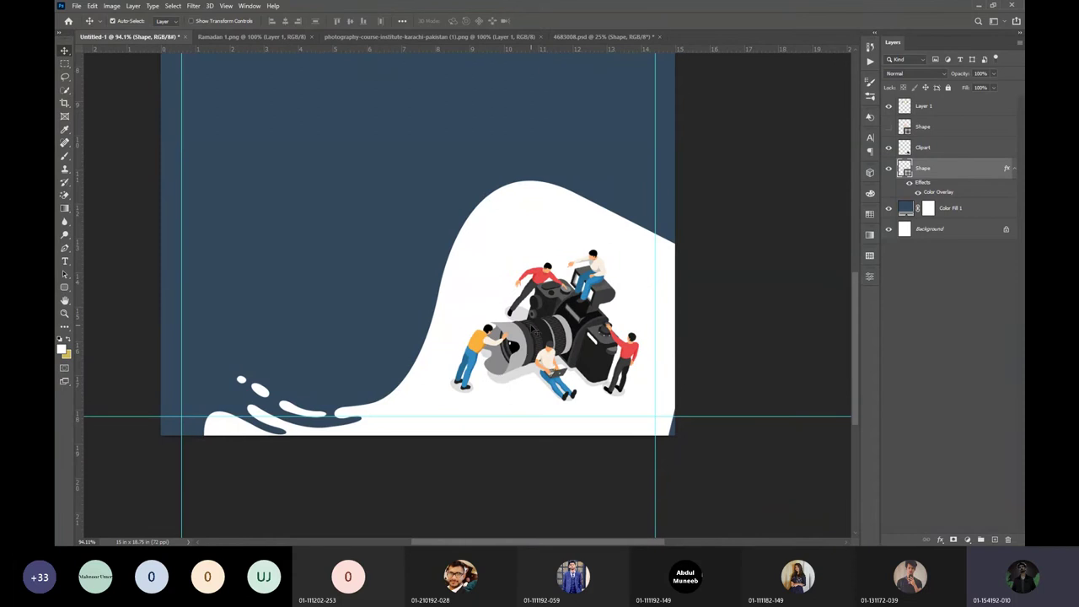
pyautogui.click(536, 331)
pyautogui.hotkey('ctrl', 't')
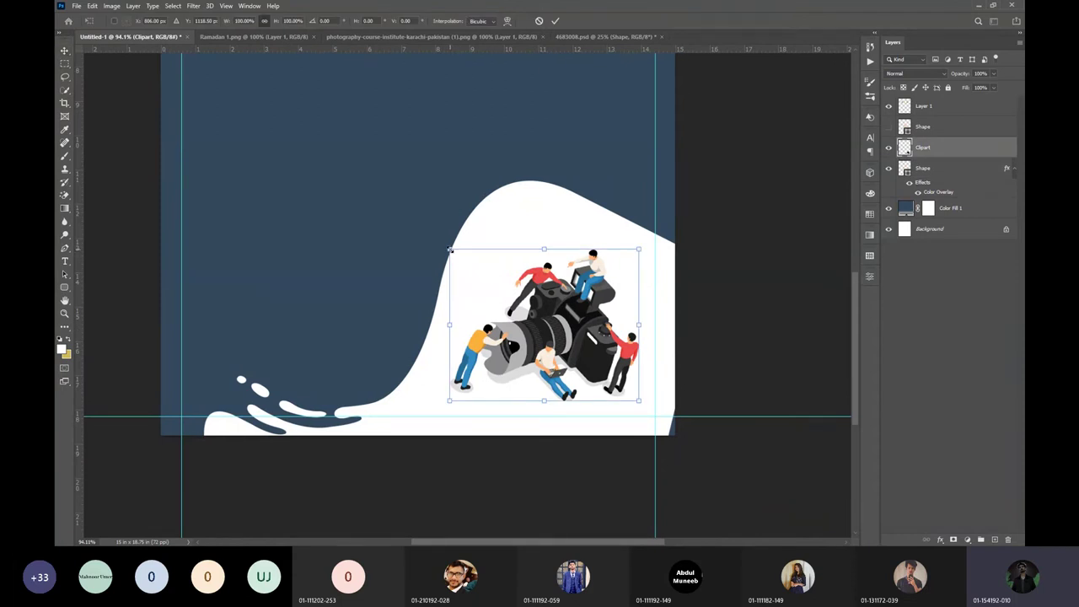
pyautogui.moveTo(449, 250); pyautogui.dragTo(414, 221)
pyautogui.moveTo(541, 293); pyautogui.dragTo(554, 329)
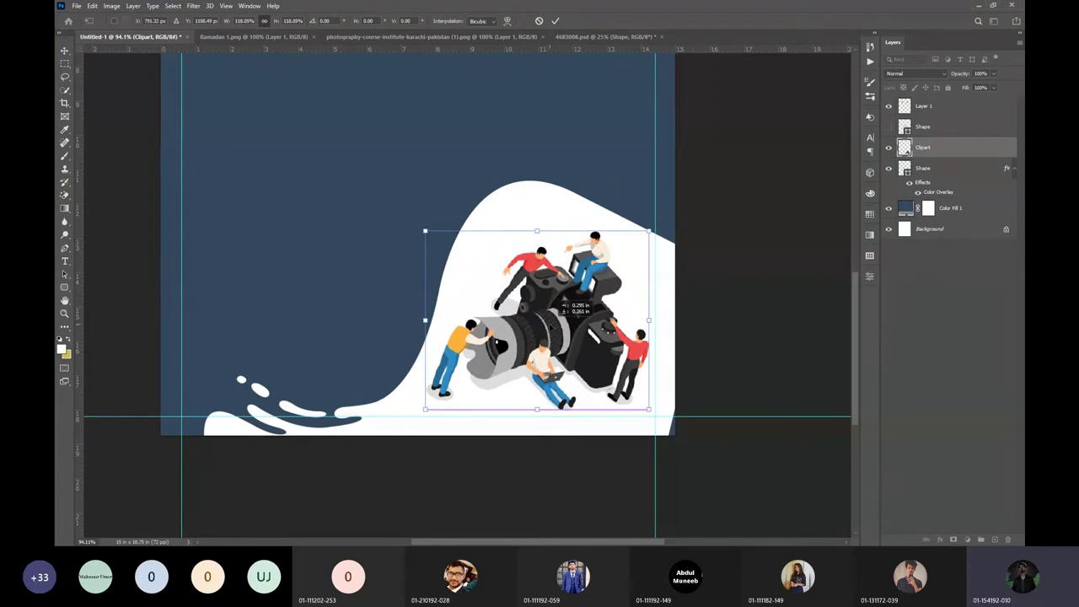
pyautogui.click(554, 20)
pyautogui.hotkey('ctrl', '0')
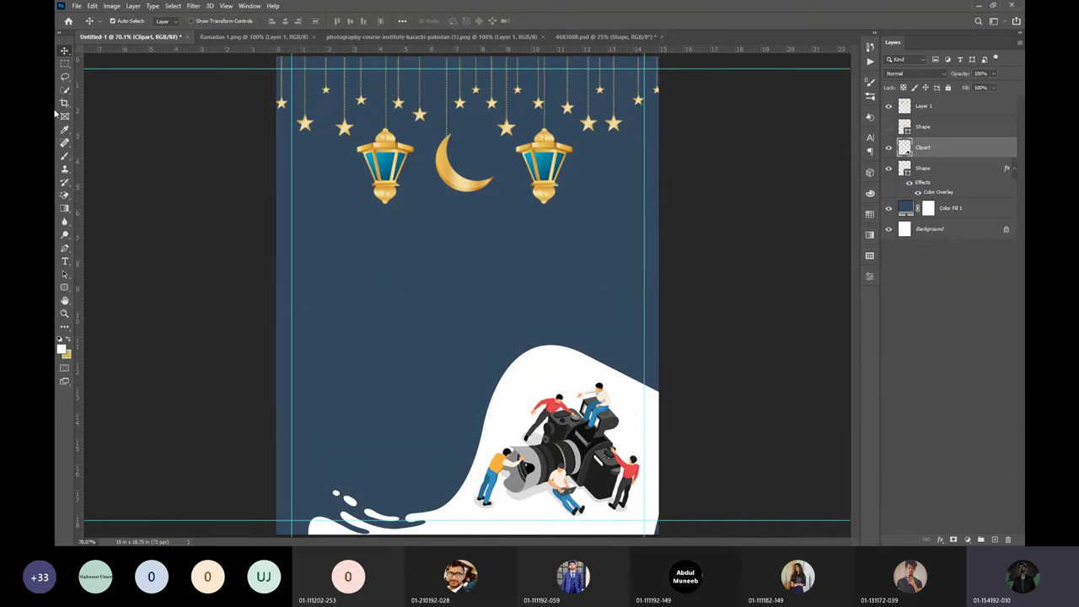
# Search Google Images for 'color wheel' in Chrome, then return to Photoshop.
pyautogui.hotkey('alt', 'Tab')
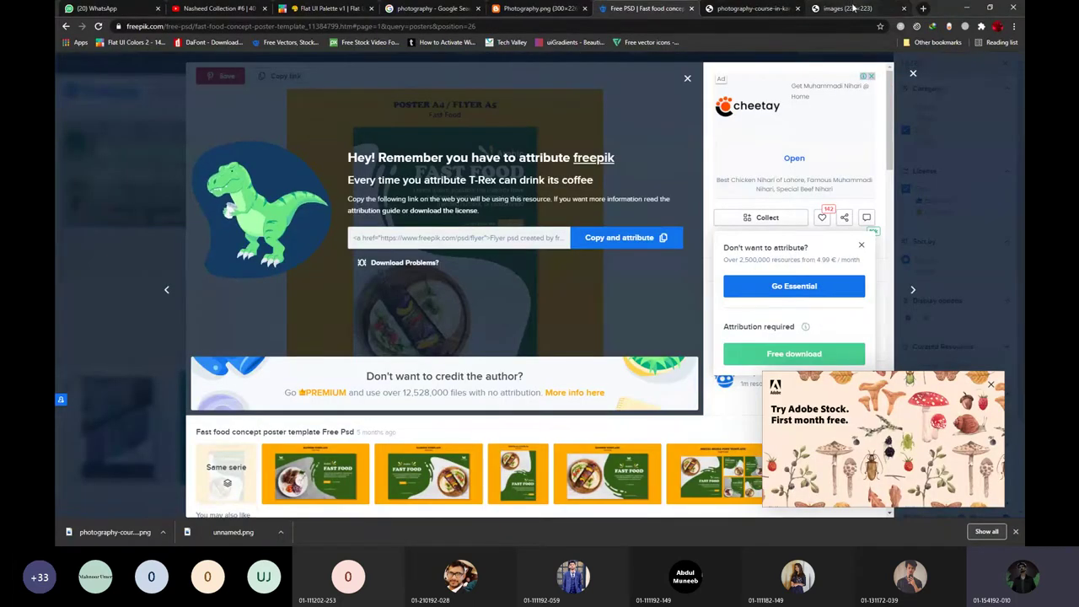
pyautogui.click(847, 8)
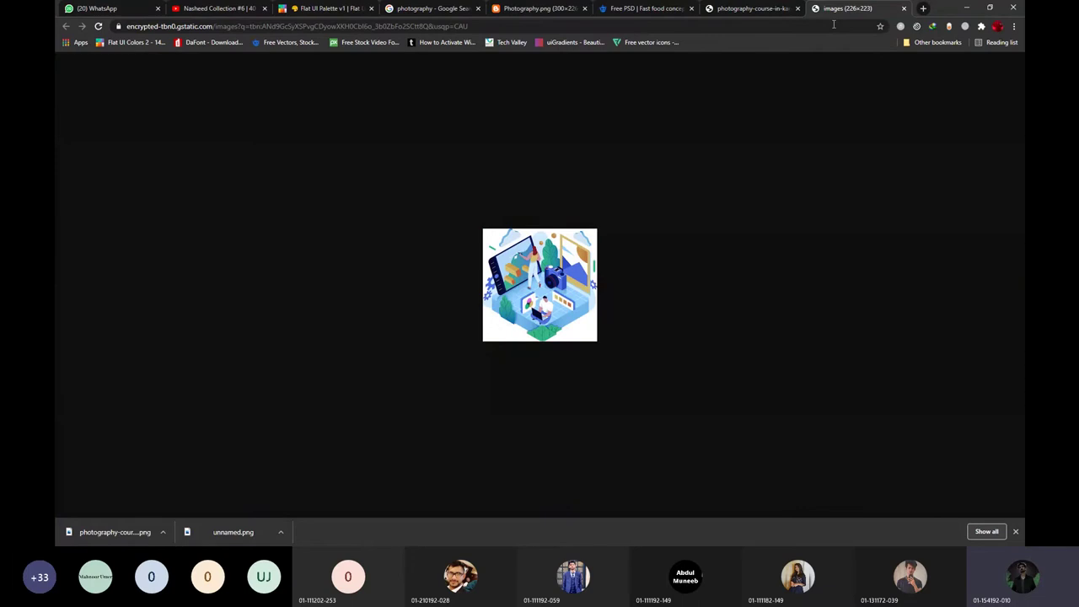
pyautogui.click(834, 24)
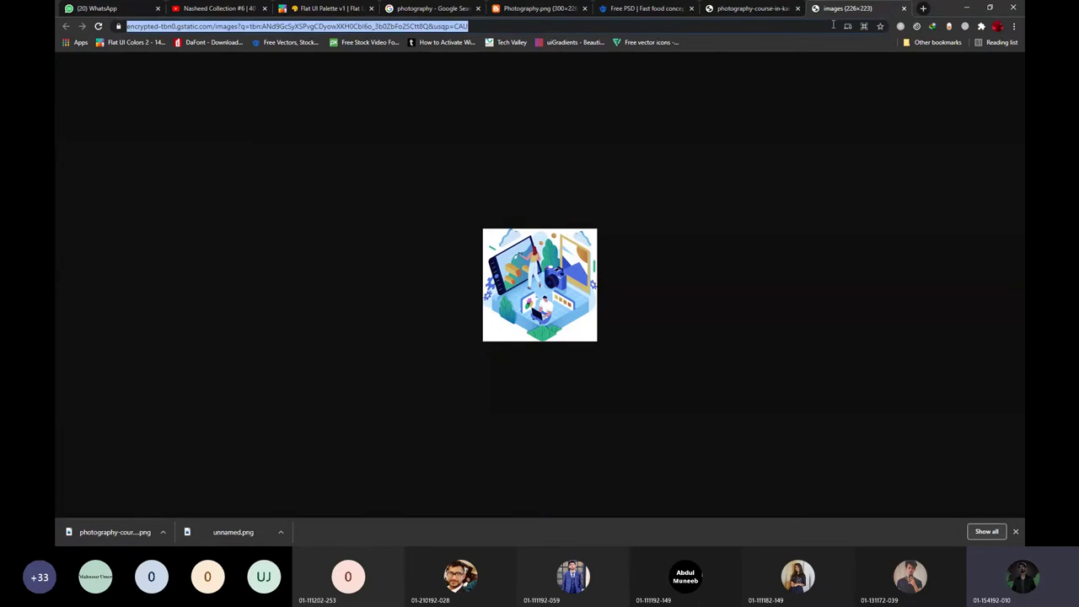
pyautogui.write('color')
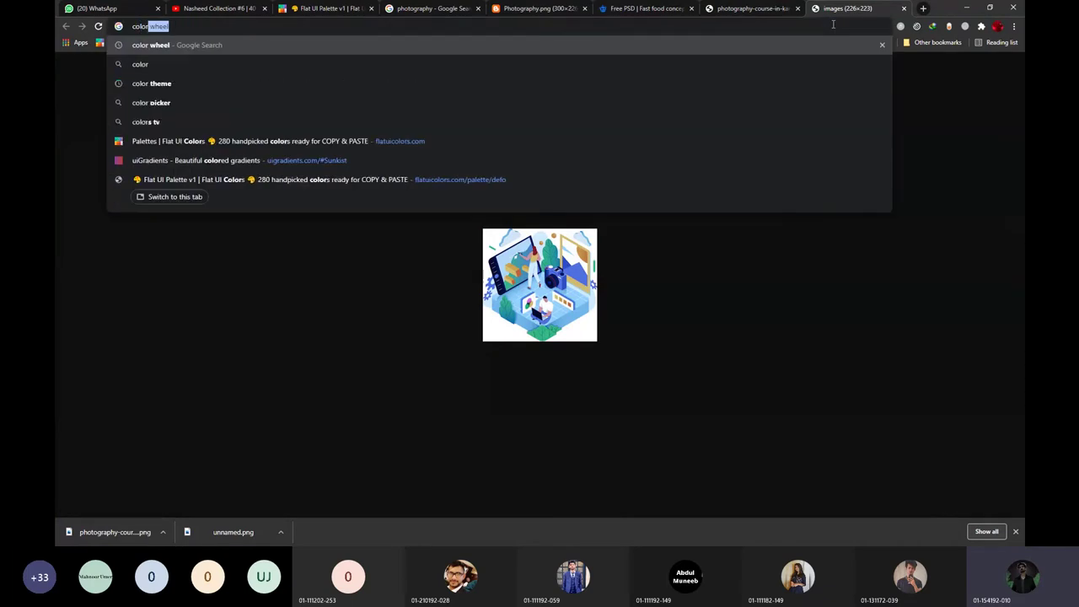
pyautogui.press('Return')
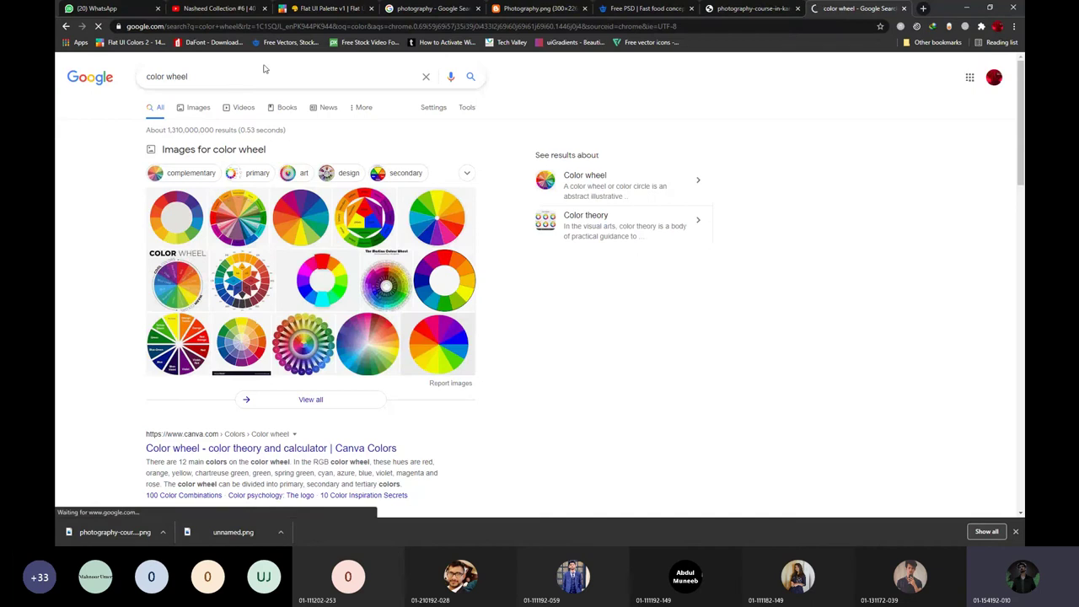
pyautogui.click(201, 109)
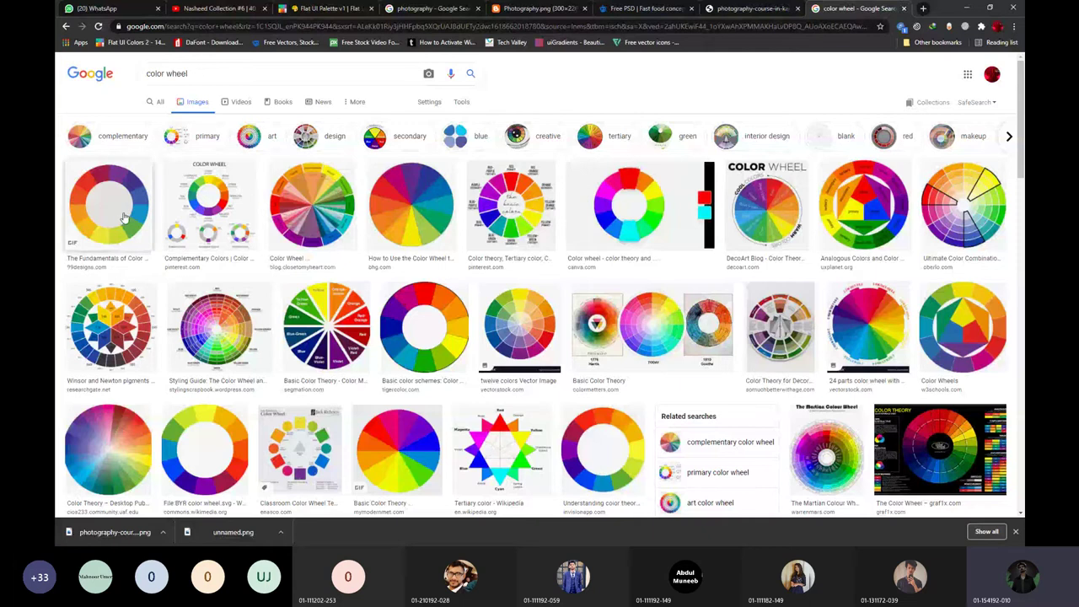
pyautogui.hotkey('alt', 'Tab')
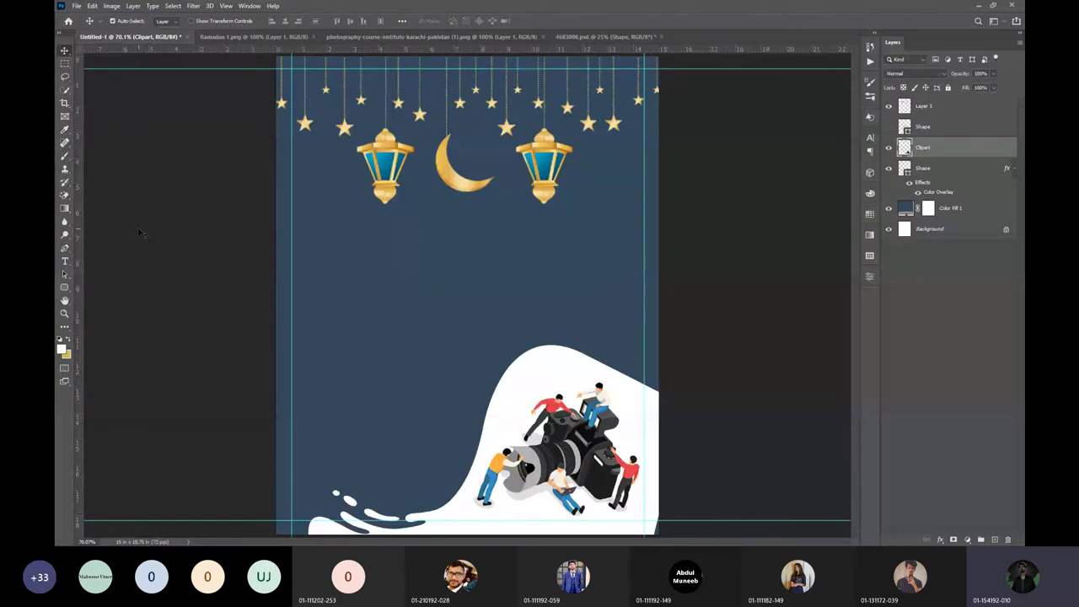
pyautogui.click(569, 354)
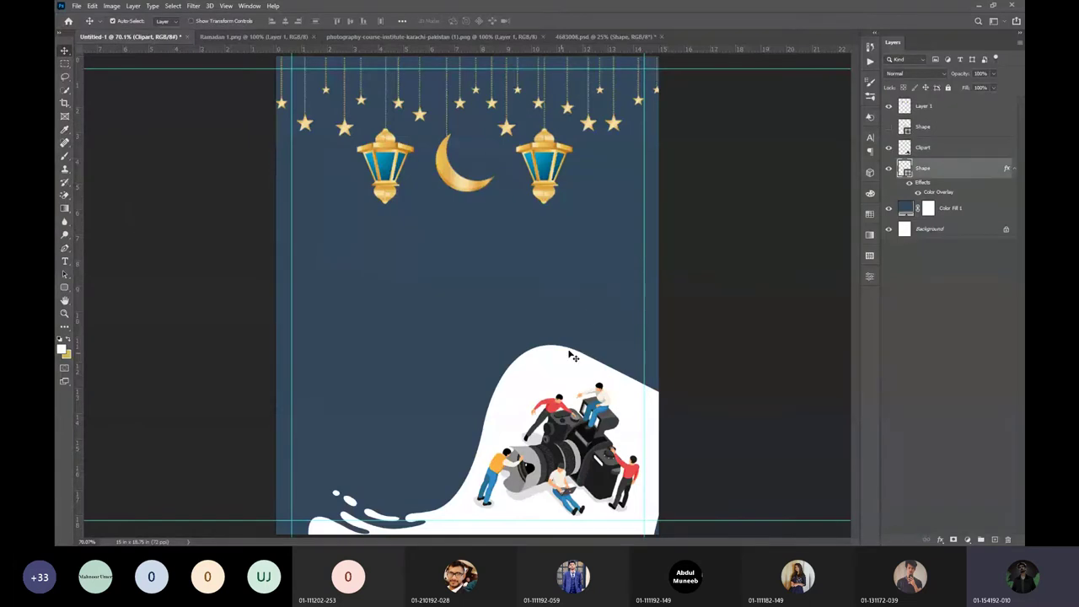
pyautogui.rightClick(927, 171)
pyautogui.click(893, 137)
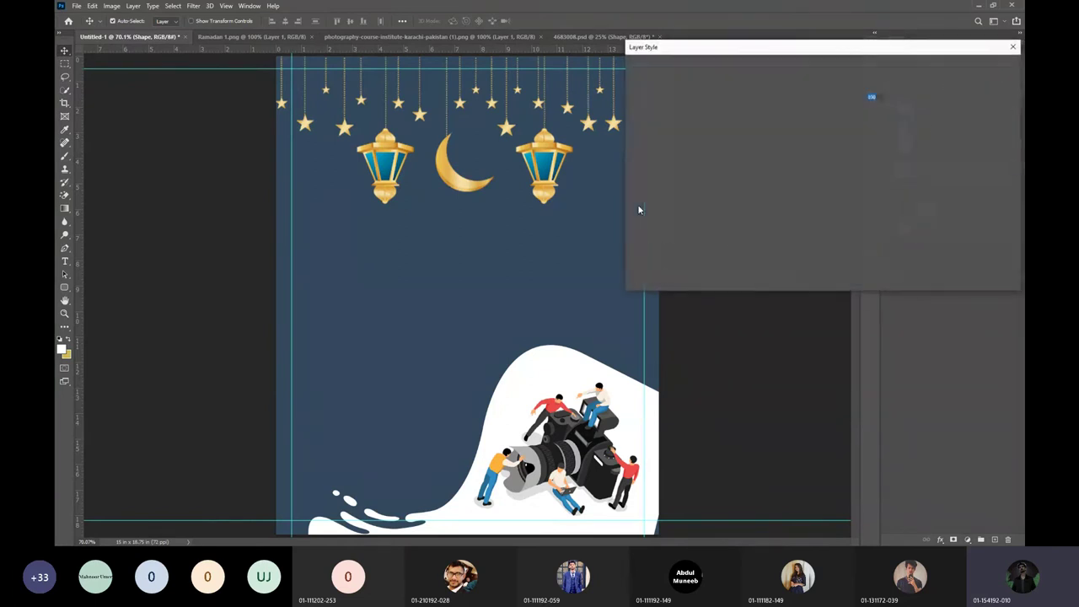
pyautogui.click(665, 187)
pyautogui.click(869, 87)
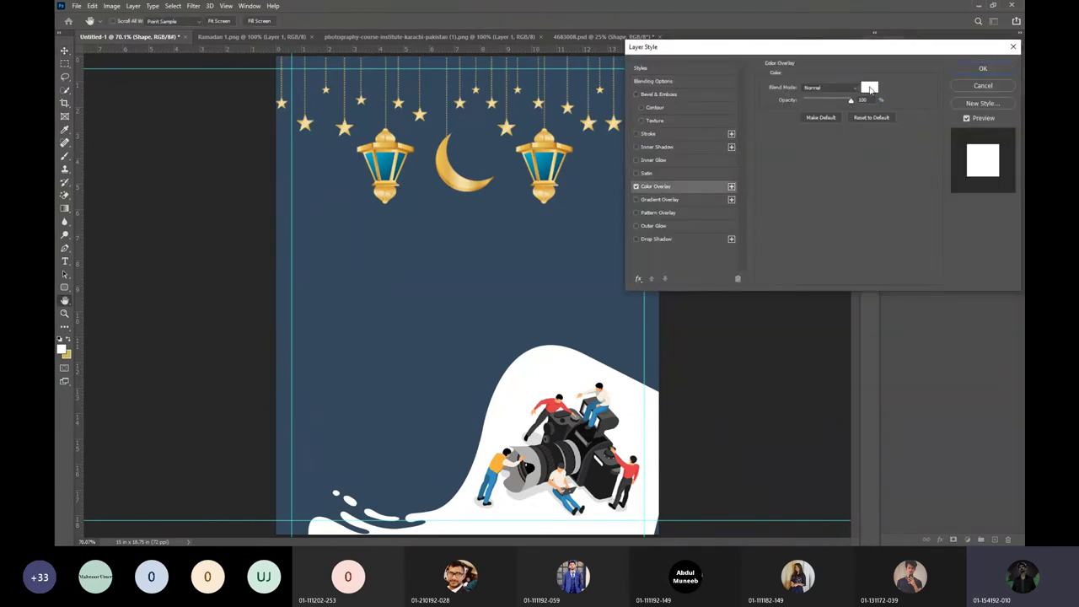
pyautogui.click(608, 145)
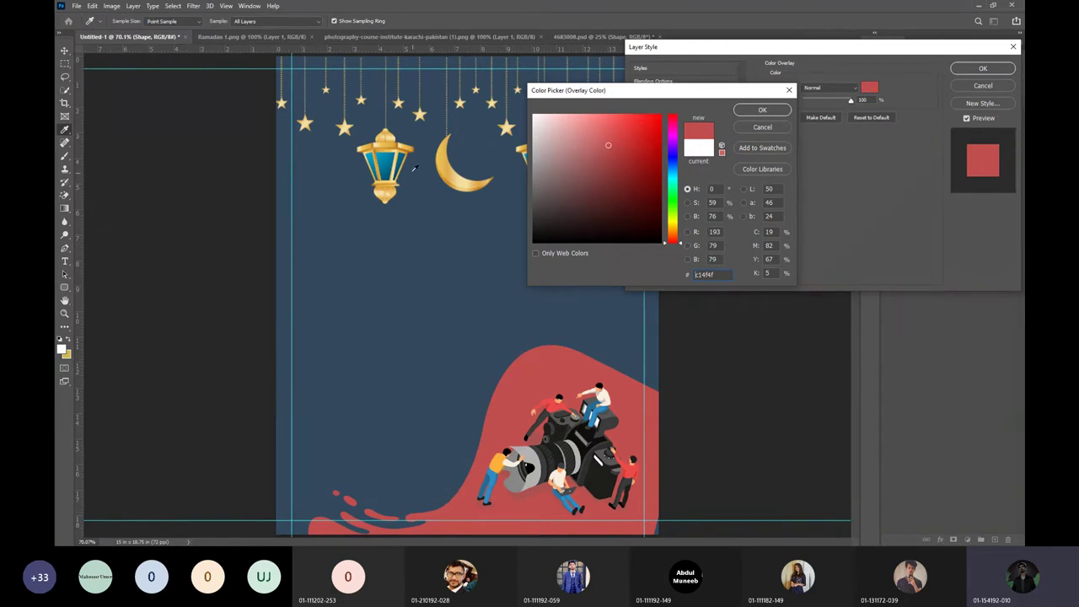
pyautogui.click(445, 155)
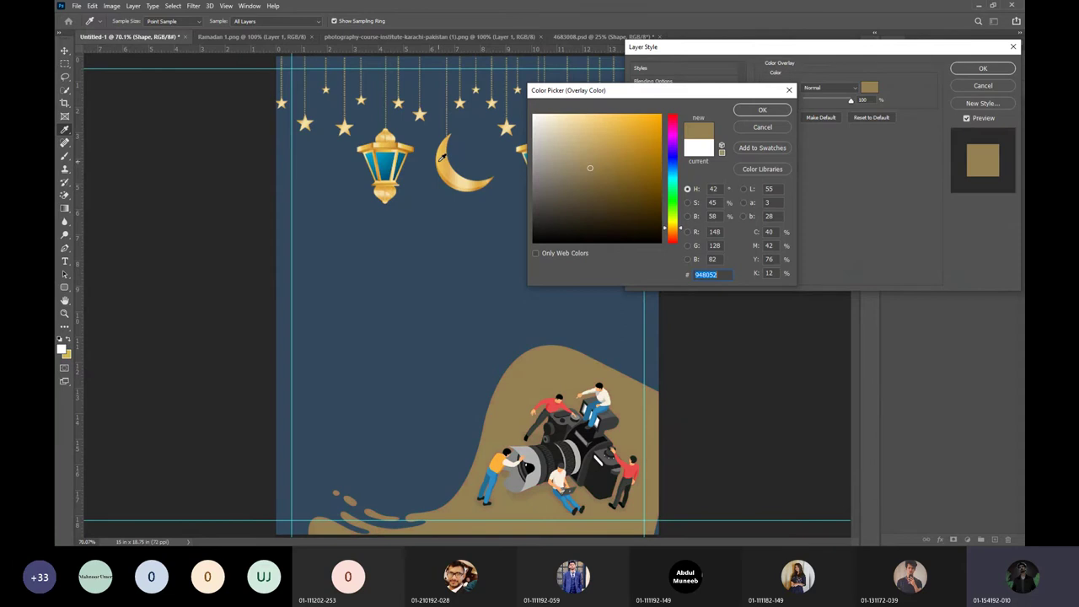
pyautogui.click(419, 113)
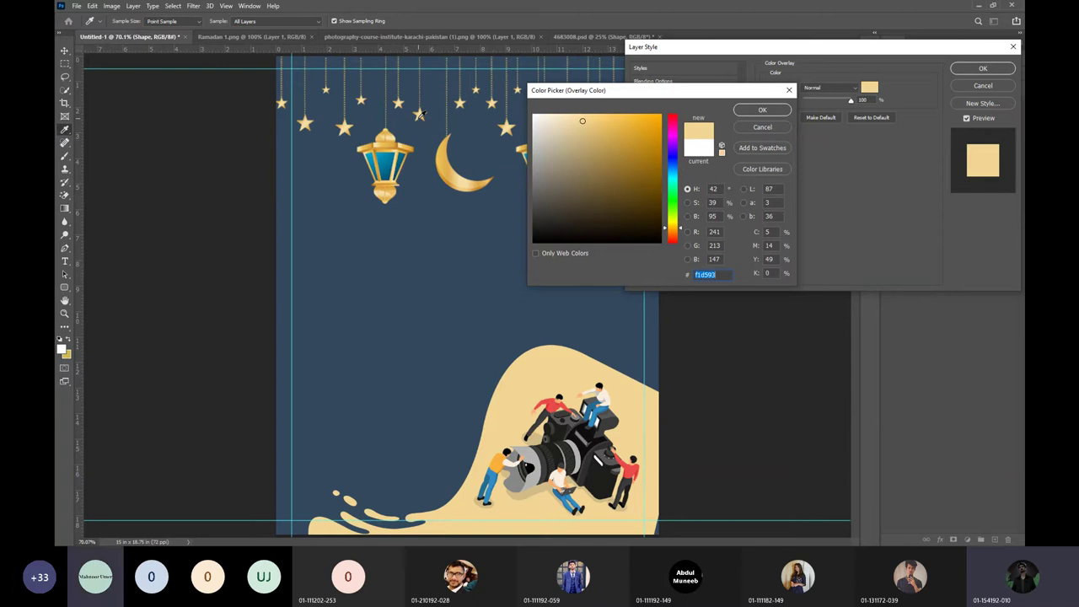
pyautogui.click(765, 127)
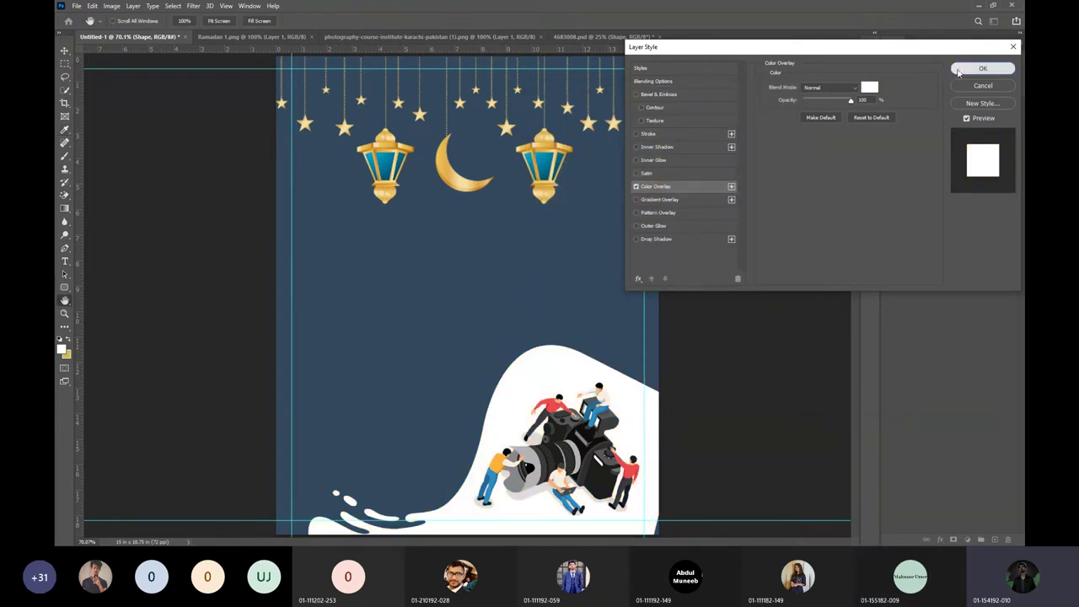
pyautogui.click(983, 68)
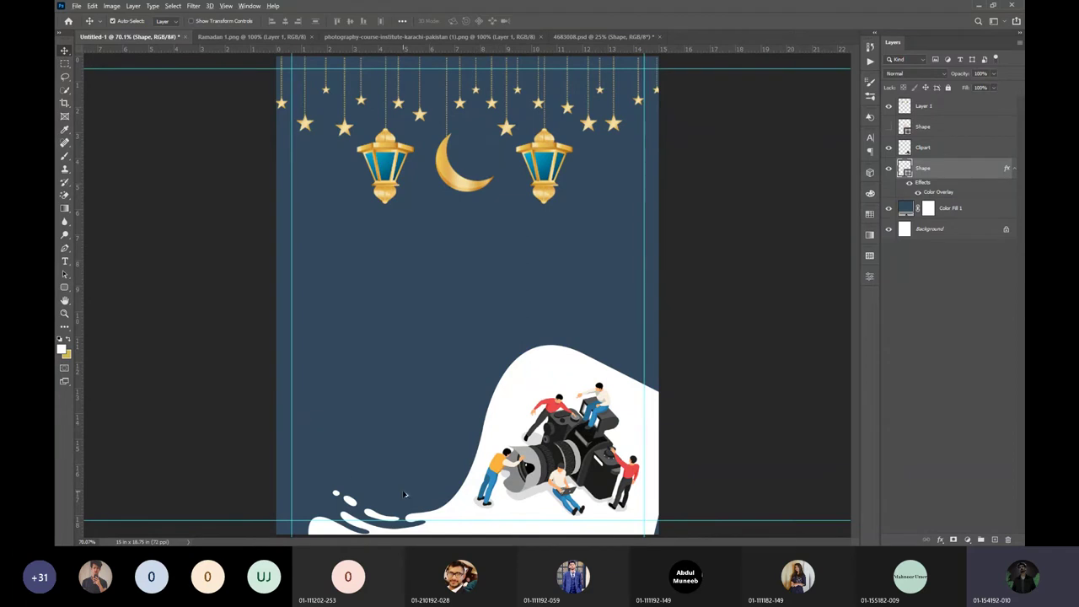
# Reposition the bottom horizontal guide slightly.
pyautogui.scroll(-1, 404, 498)
pyautogui.scroll(1, 405, 499)
pyautogui.scroll(3, 405, 499)
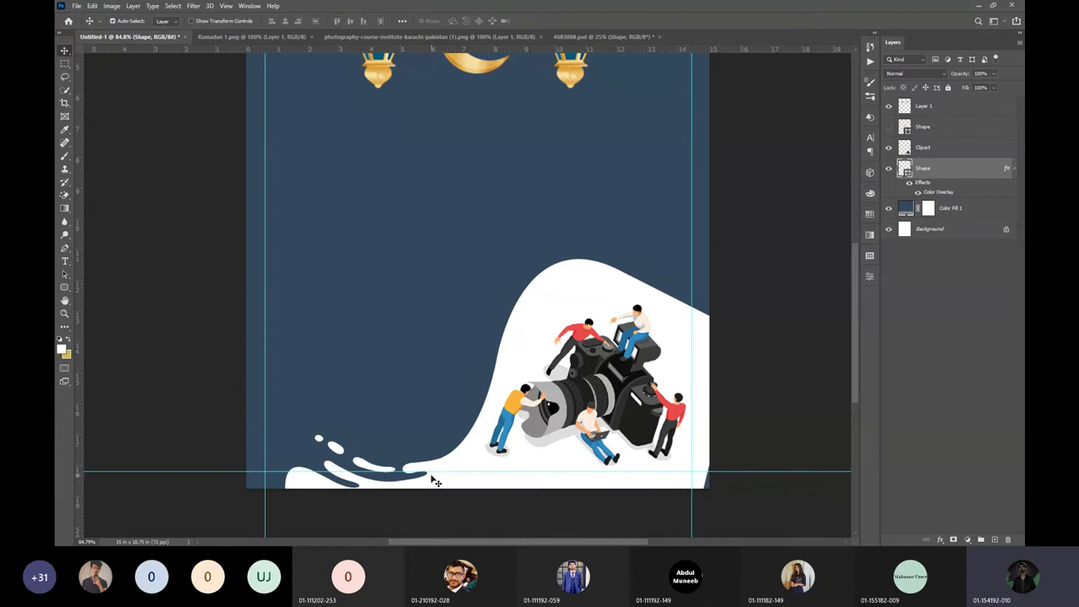
pyautogui.moveTo(445, 471)
pyautogui.mouseDown()
pyautogui.moveTo(460, 460)
pyautogui.moveTo(450, 470)
pyautogui.moveTo(449, 459)
pyautogui.moveTo(449, 473)
pyautogui.mouseUp()
pyautogui.click(459, 462)
# Nudge the white wave shape slightly right and up along the poster's bottom edge.
pyautogui.click(465, 452)
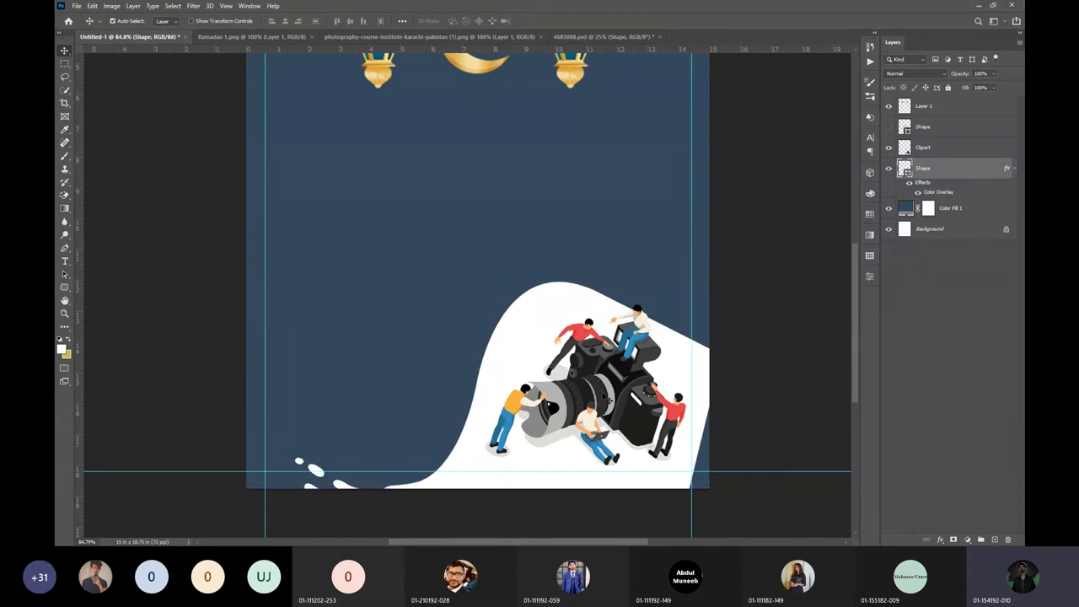
pyautogui.moveTo(683, 380); pyautogui.dragTo(687, 363)
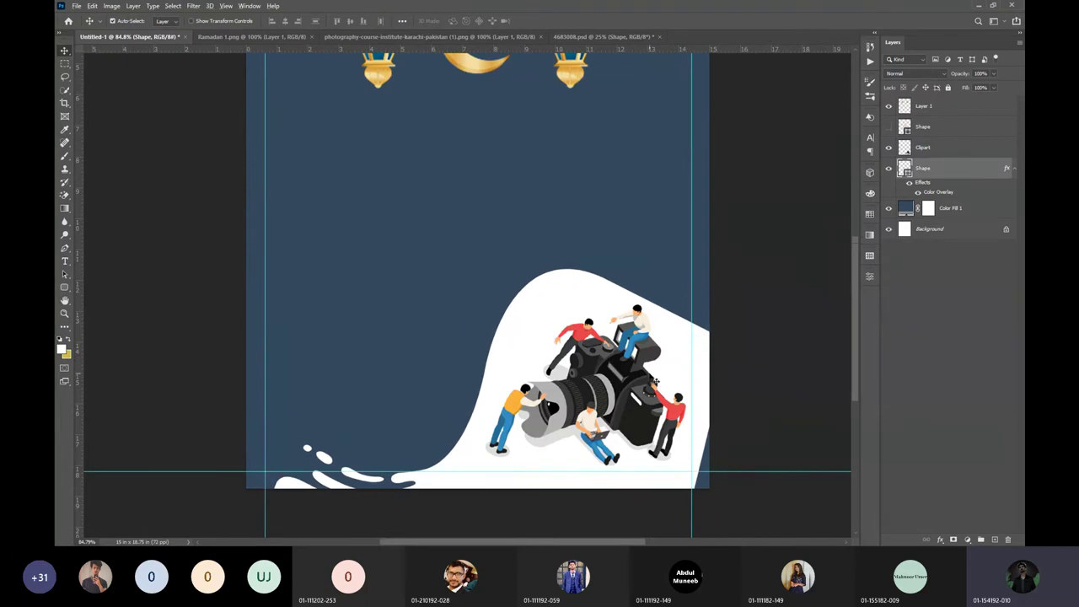
pyautogui.scroll(-2, 651, 377)
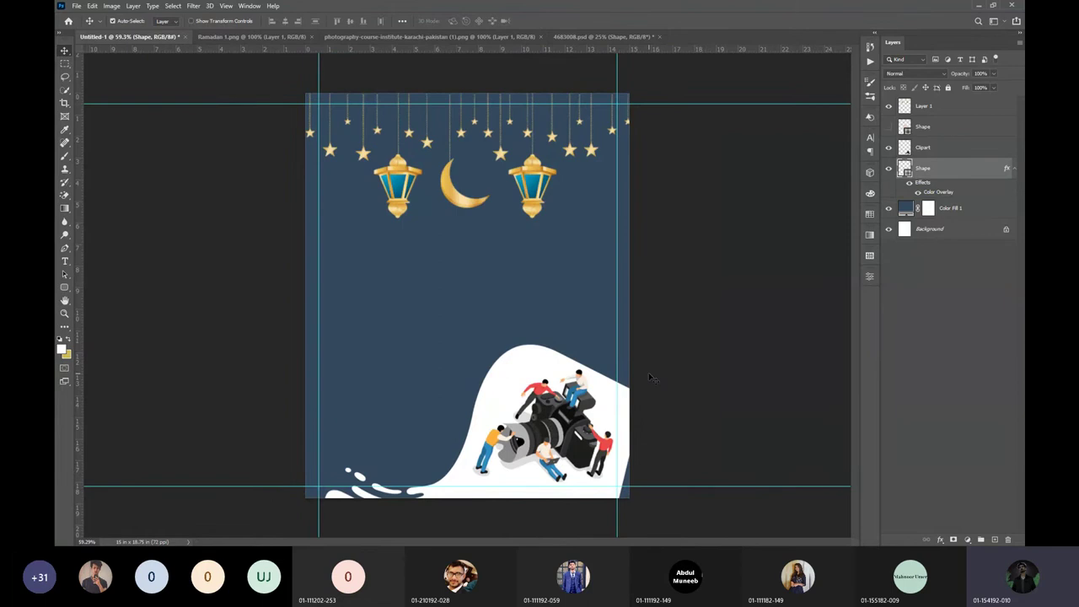
pyautogui.scroll(3, 651, 377)
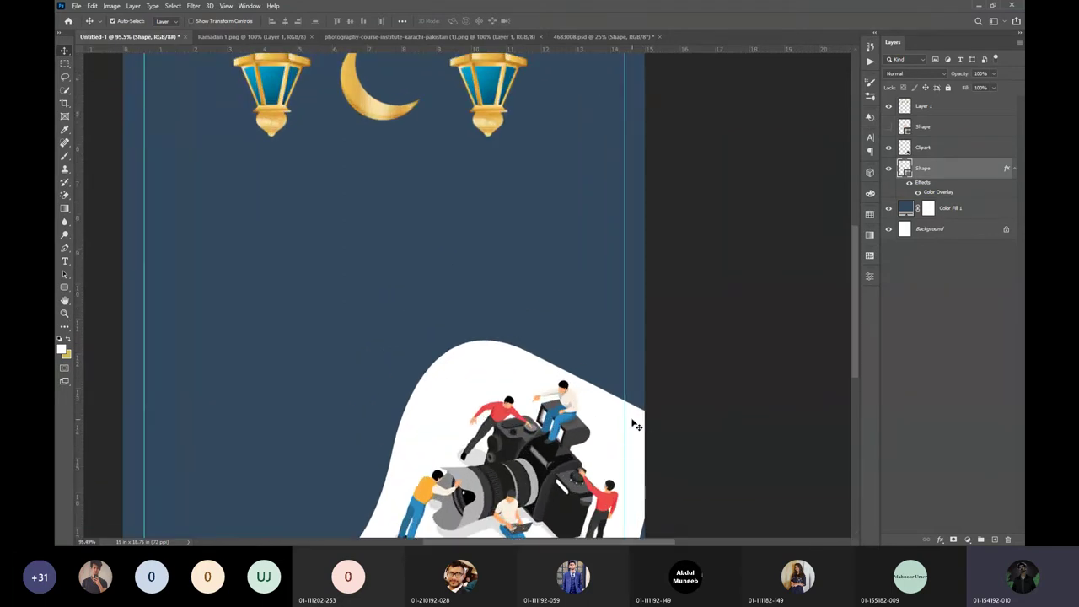
pyautogui.scroll(-2, 637, 426)
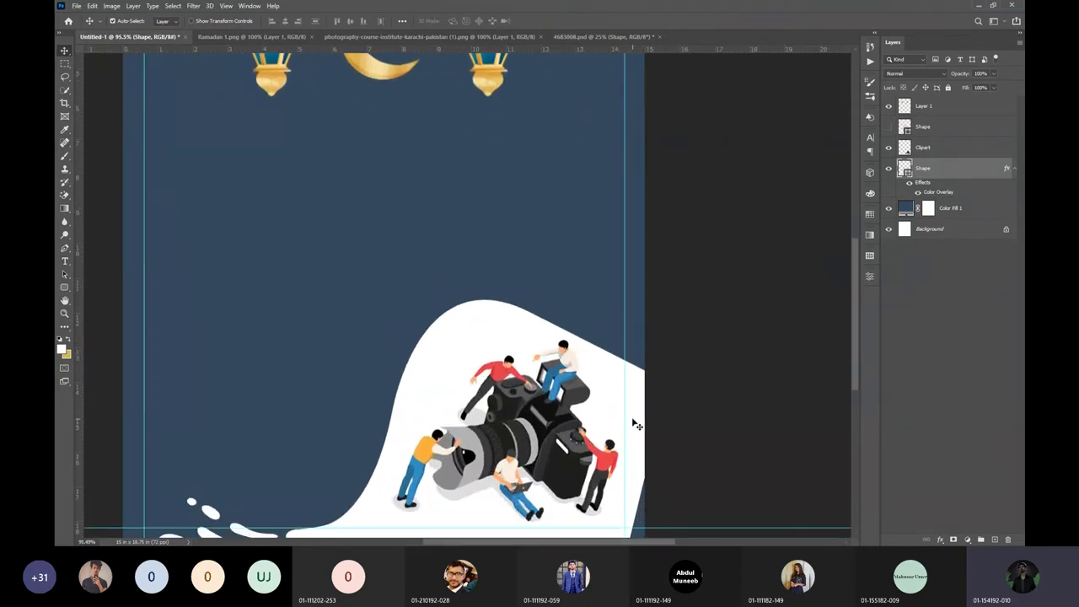
pyautogui.scroll(-2, 637, 425)
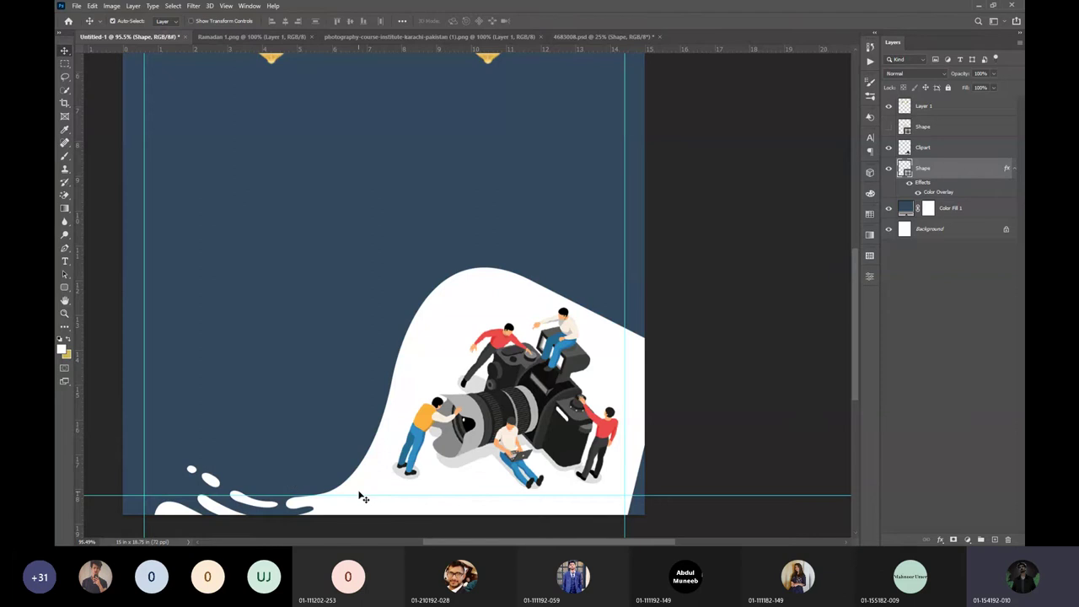
pyautogui.moveTo(358, 497); pyautogui.dragTo(362, 489)
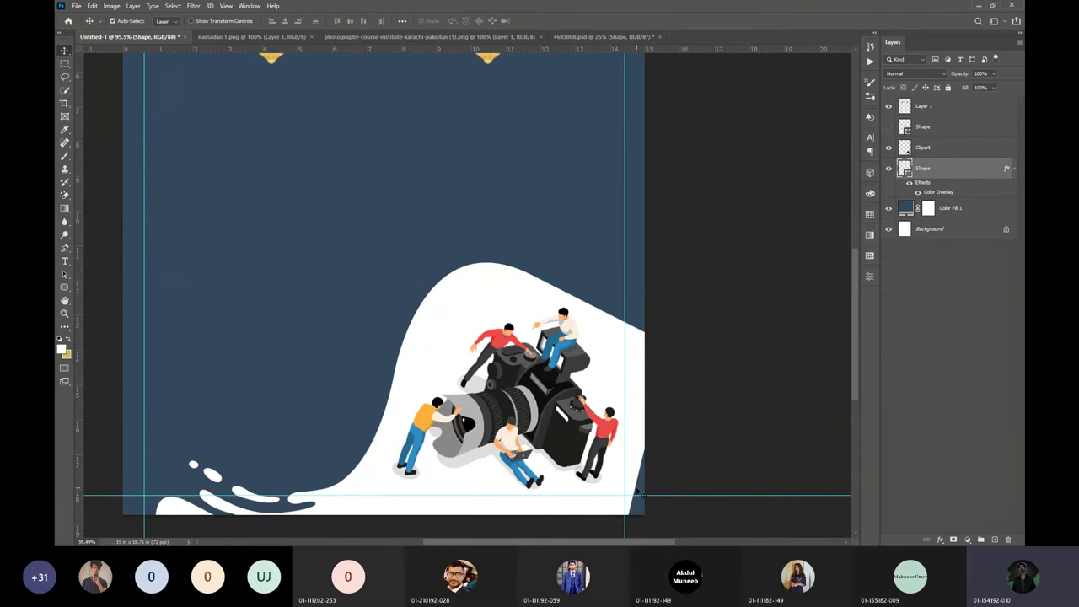
pyautogui.scroll(-3, 639, 494)
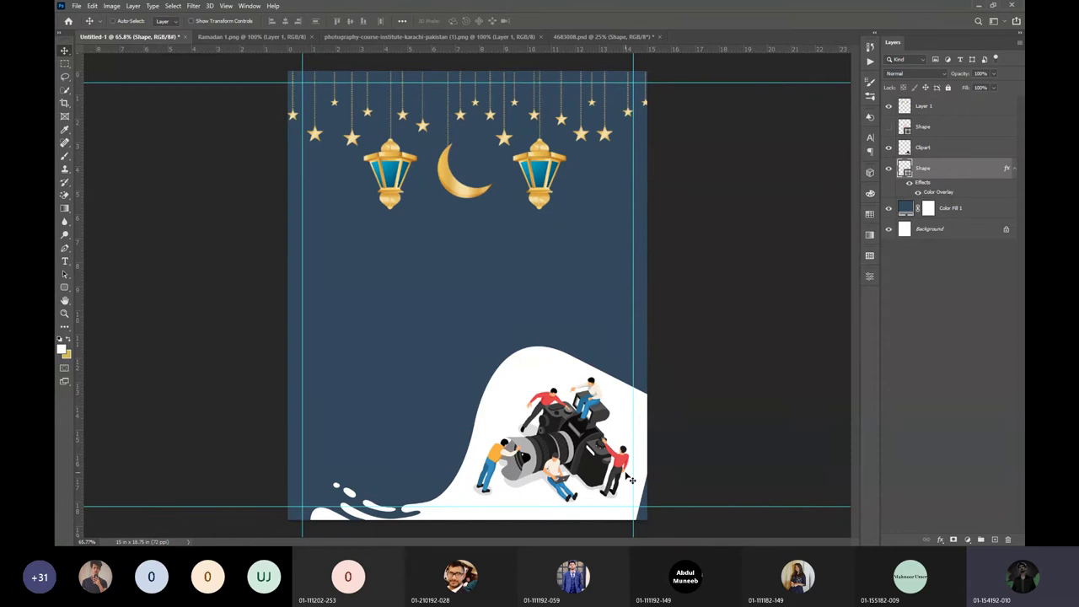
# Stretch the white wave shape slightly toward the bottom right and clear the layer selection.
pyautogui.hotkey('ctrl', 't')
pyautogui.moveTo(664, 506)
pyautogui.mouseDown()
pyautogui.moveTo(687, 507)
pyautogui.moveTo(615, 503)
pyautogui.moveTo(658, 506)
pyautogui.mouseUp()
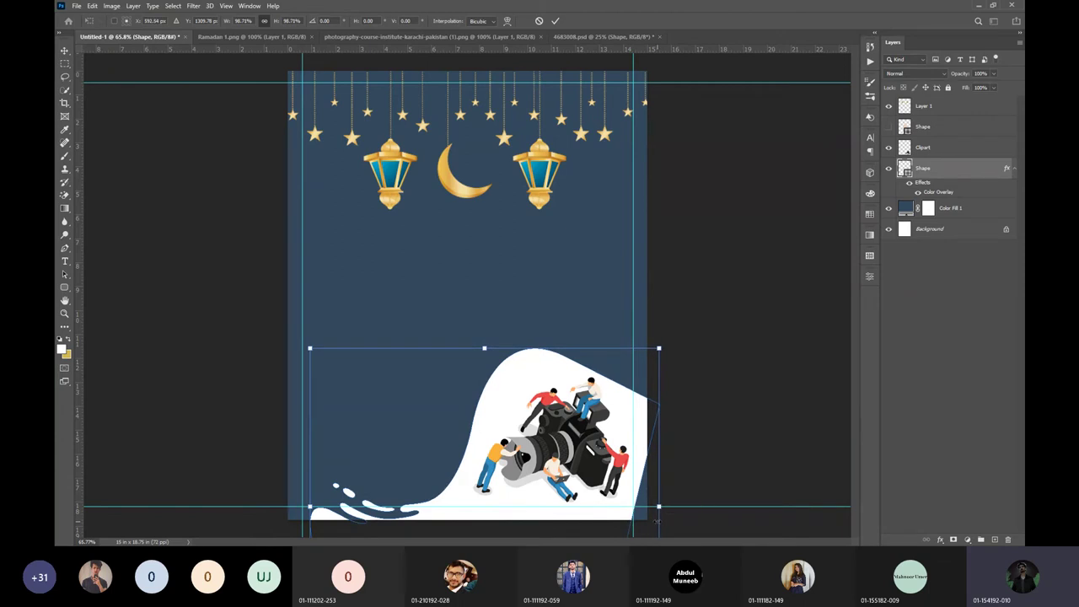
pyautogui.click(556, 21)
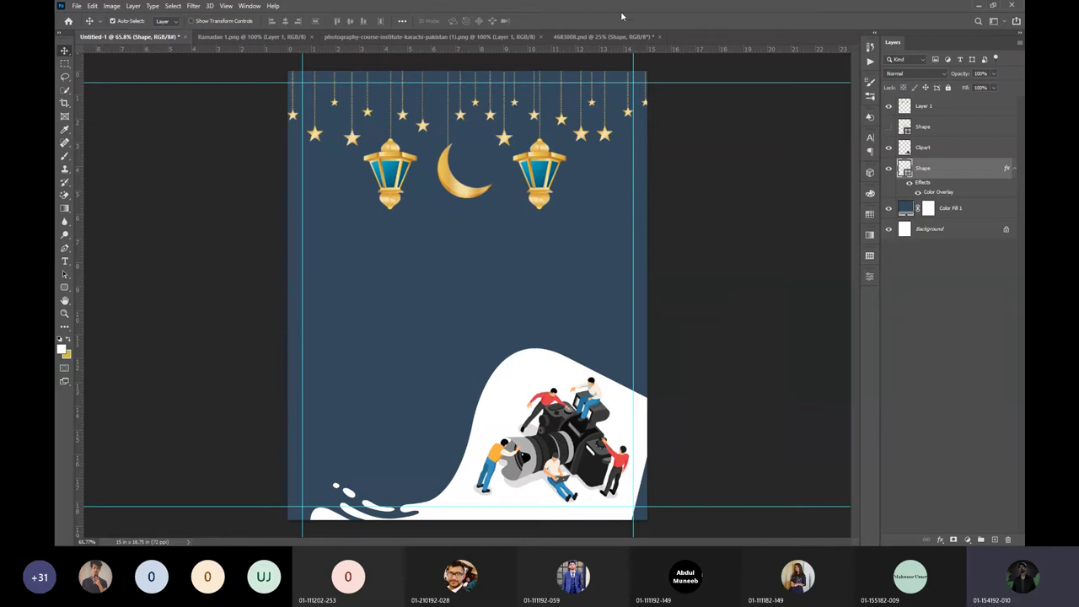
pyautogui.click(955, 352)
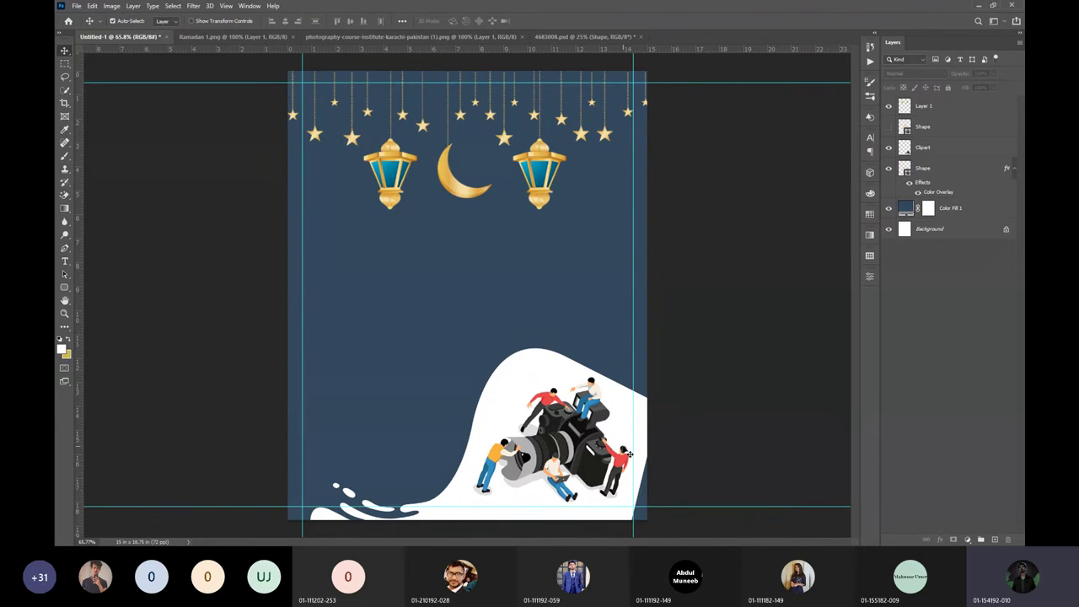
# Add an empty Layer 2, zoom into the camera illustration and select the Clipart layer.
pyautogui.click(994, 540)
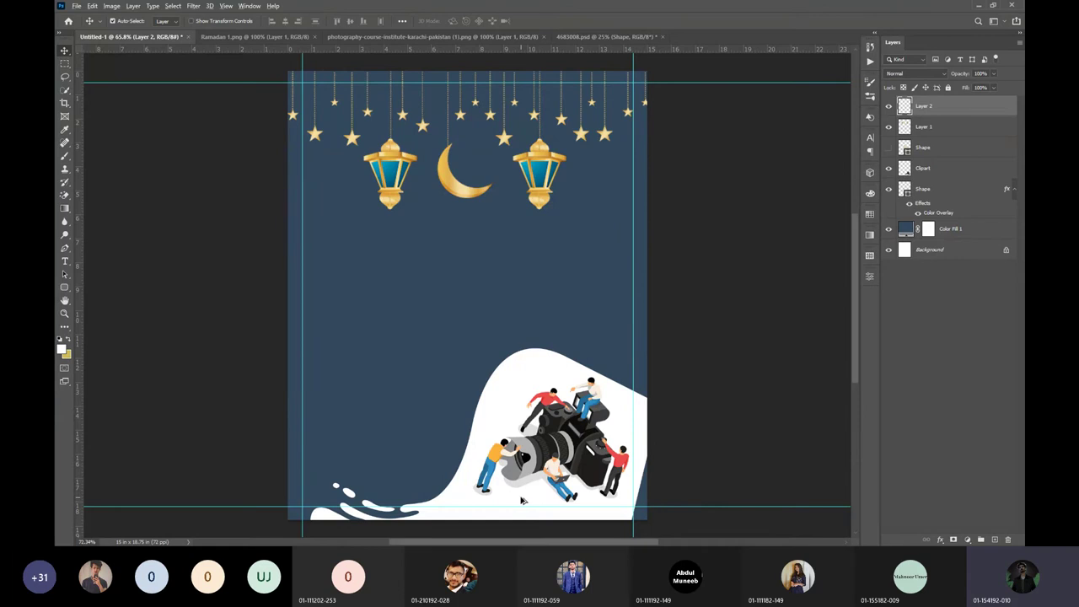
pyautogui.scroll(4, 525, 500)
pyautogui.scroll(5, 507, 476)
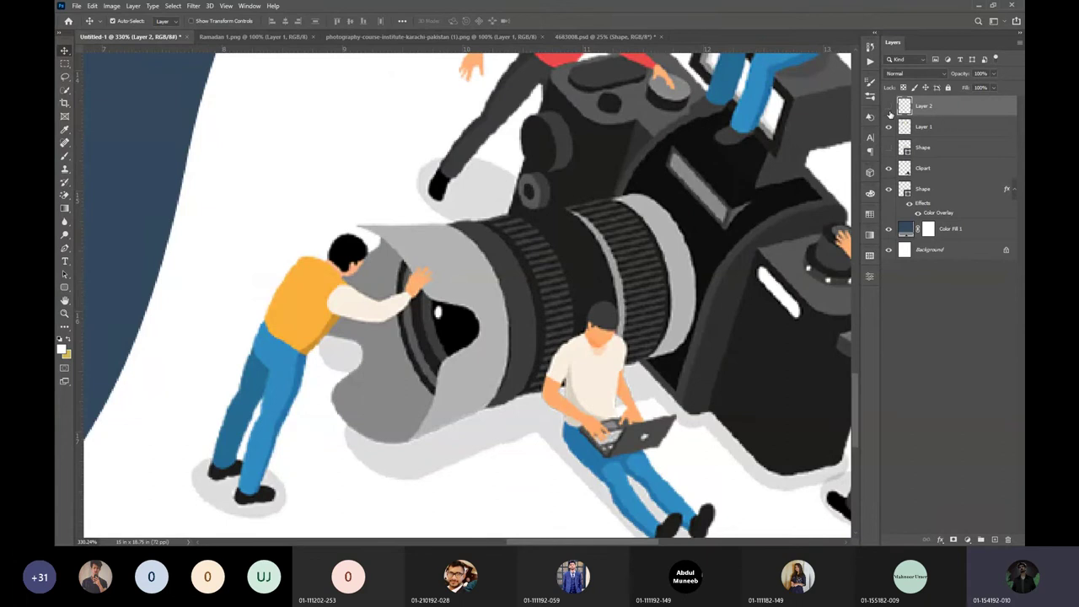
pyautogui.click(292, 297)
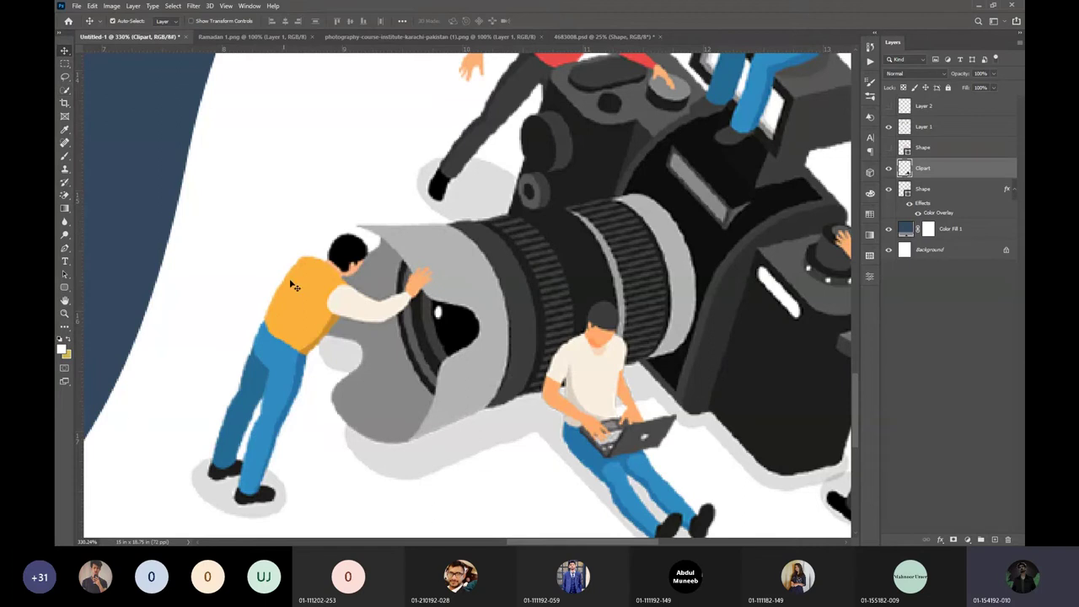
# Select the man's orange vest with the Quick Selection Tool and add Layer 3 above Clipart.
pyautogui.scroll(2, 346, 252)
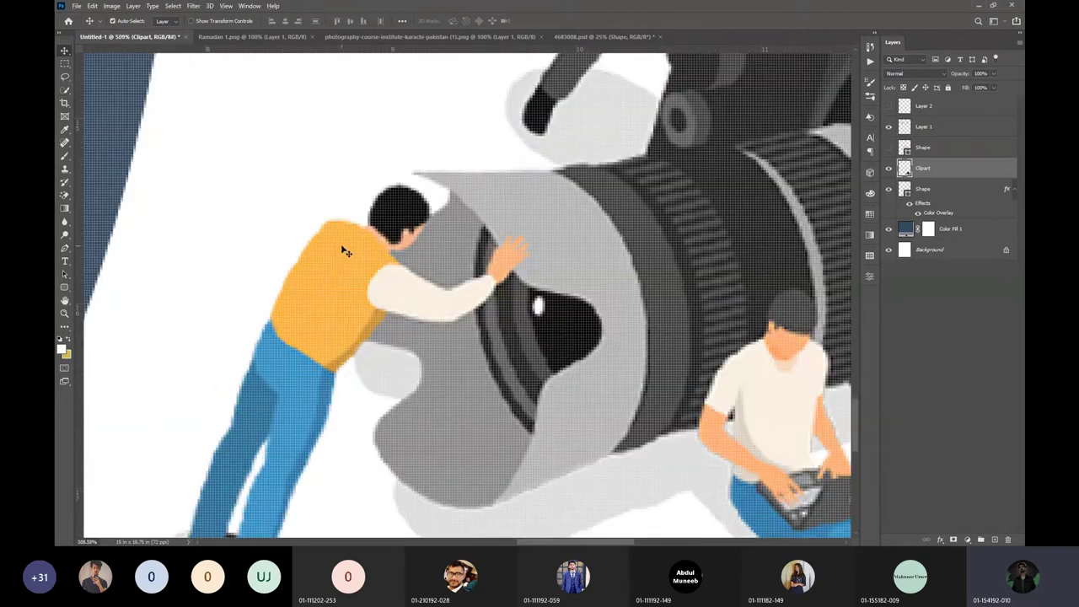
pyautogui.scroll(-1, 346, 252)
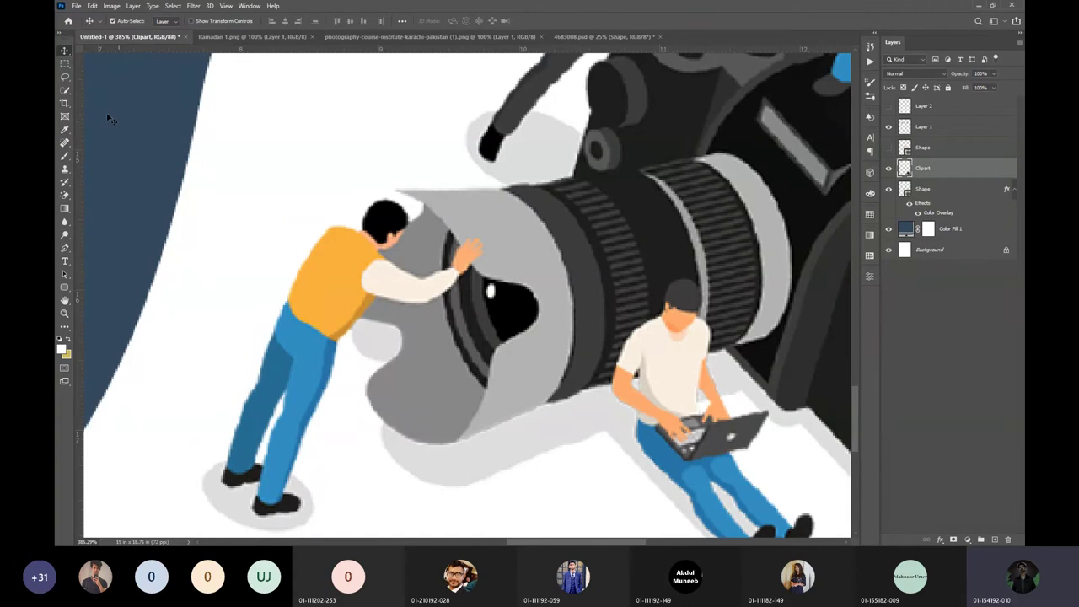
pyautogui.click(68, 92)
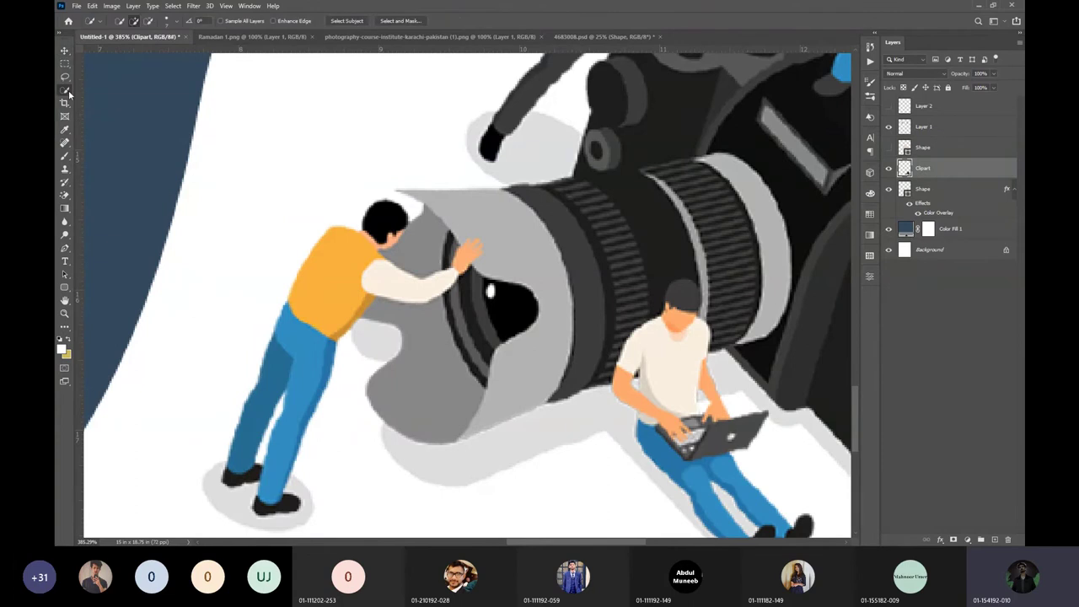
pyautogui.rightClick(67, 93)
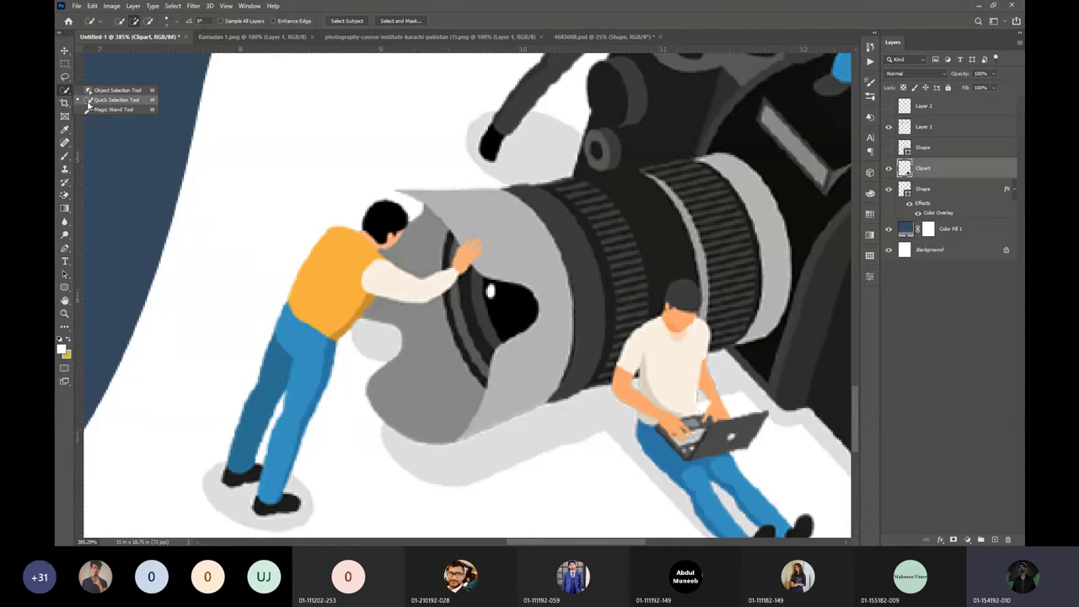
pyautogui.click(87, 100)
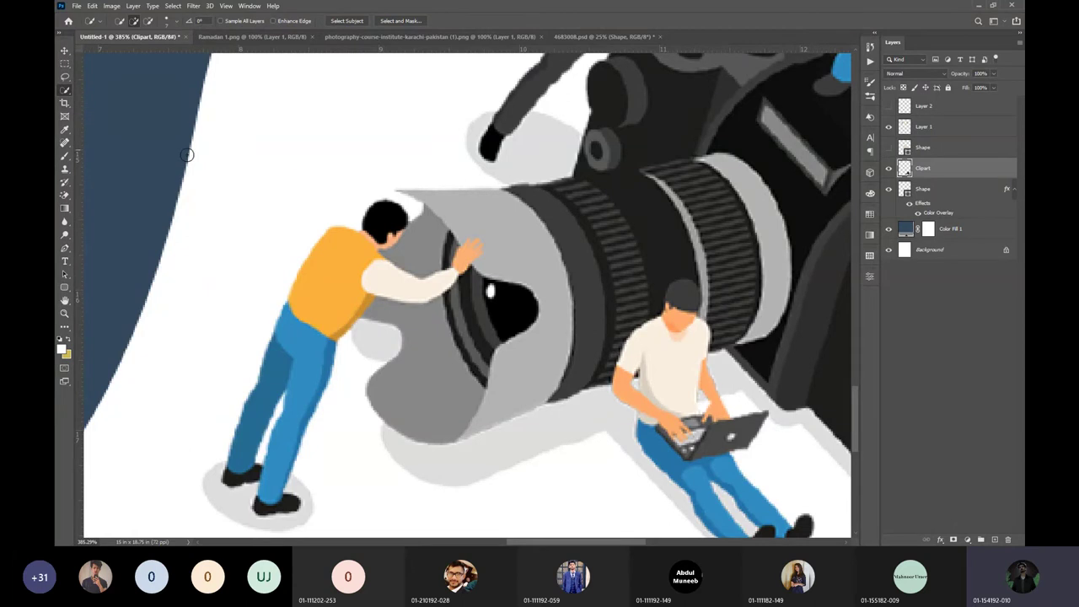
pyautogui.click(333, 260)
pyautogui.click(995, 540)
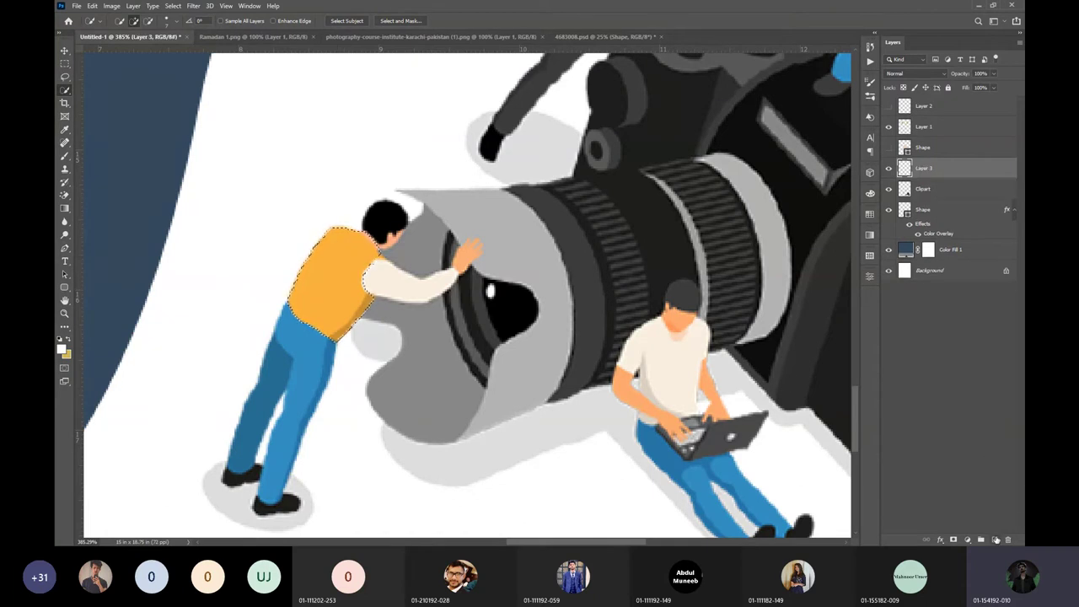
# Fill the vest selection with red #da2020.
pyautogui.rightClick(333, 268)
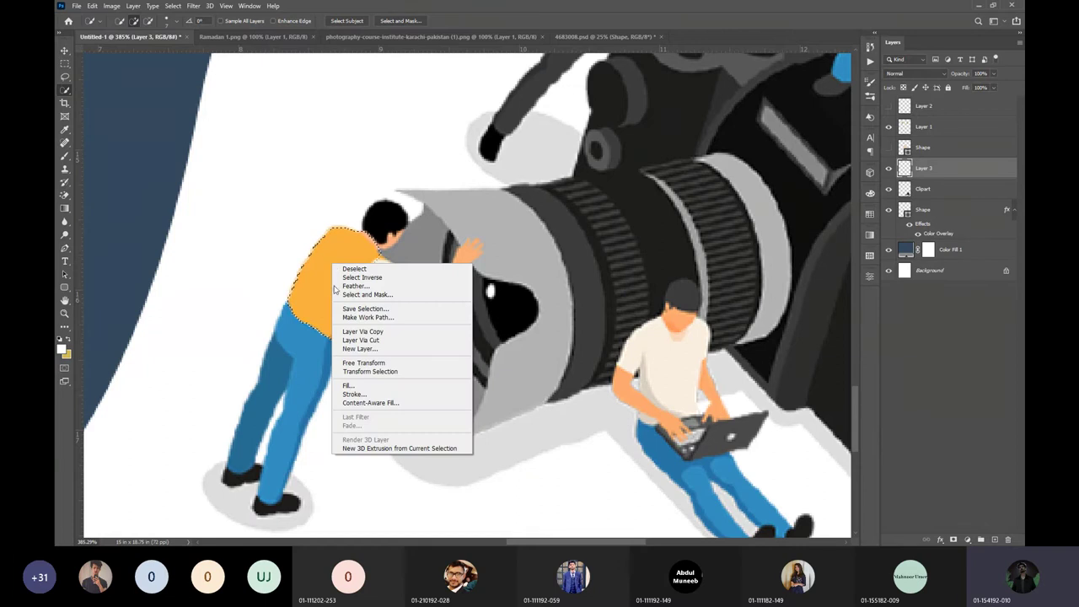
pyautogui.click(364, 387)
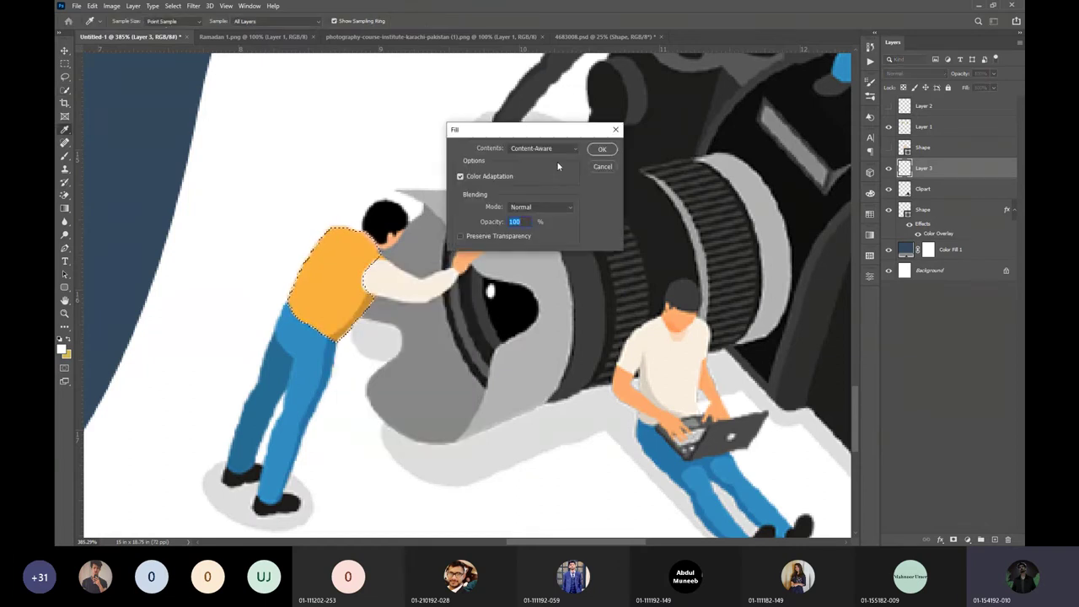
pyautogui.click(544, 149)
pyautogui.click(548, 176)
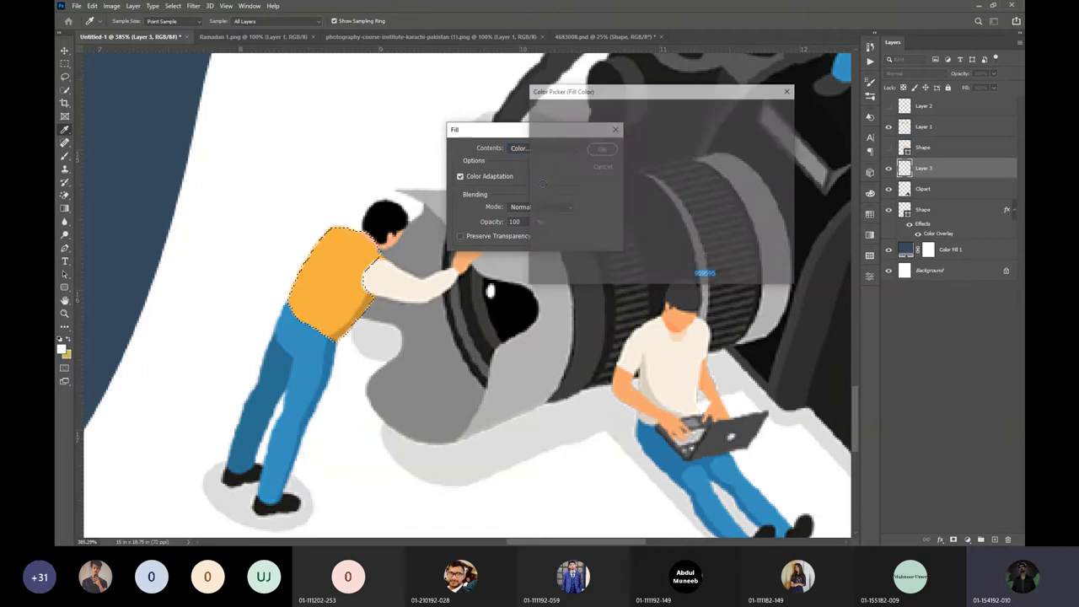
pyautogui.click(642, 132)
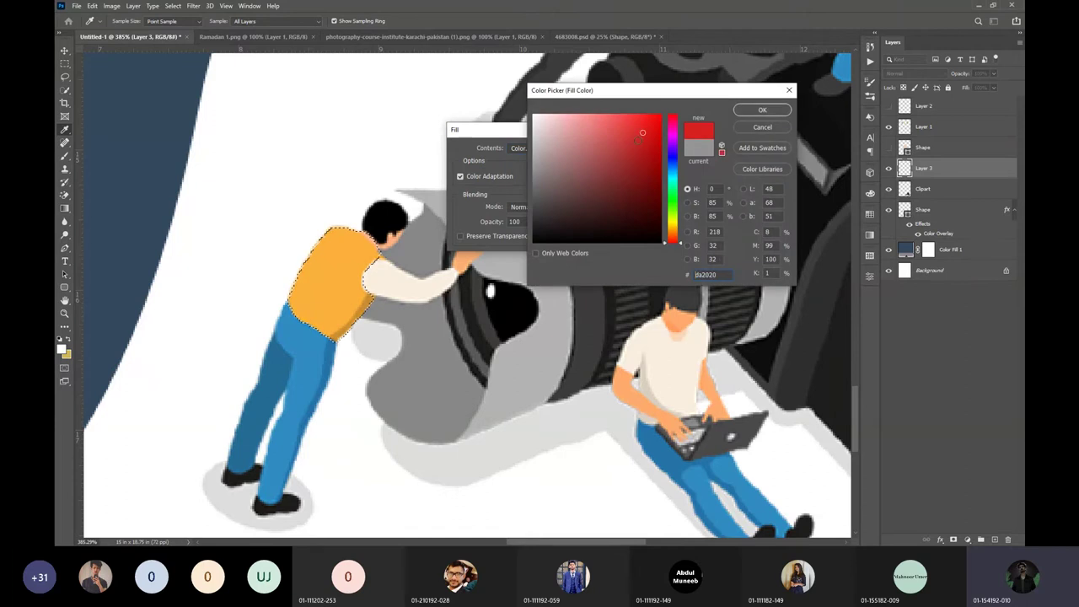
pyautogui.click(762, 110)
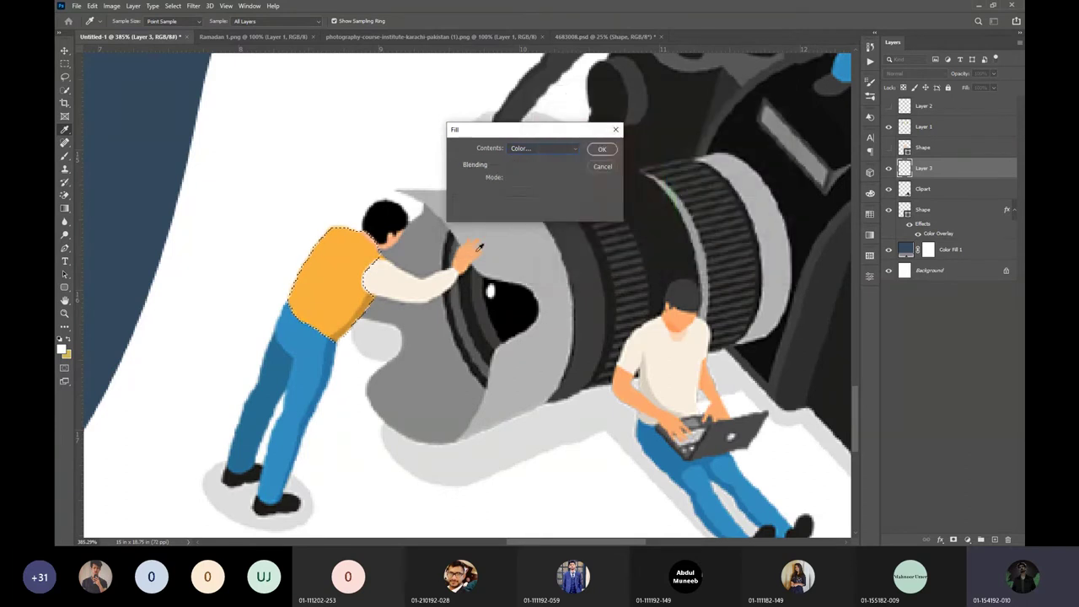
pyautogui.click(599, 151)
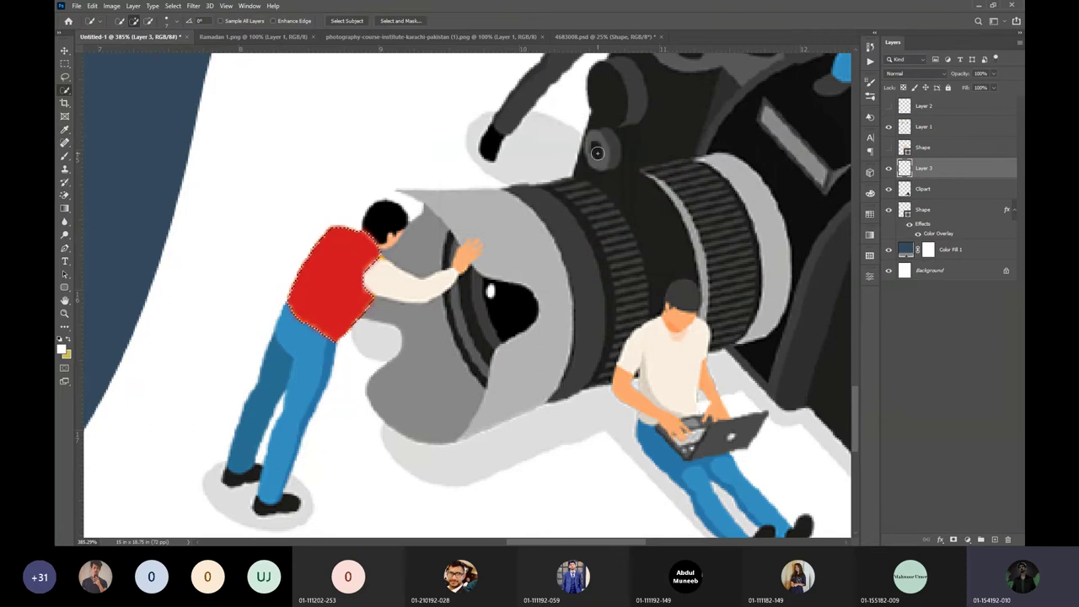
# Deselect, switch to the Move tool and fit the whole poster on screen.
pyautogui.rightClick(356, 278)
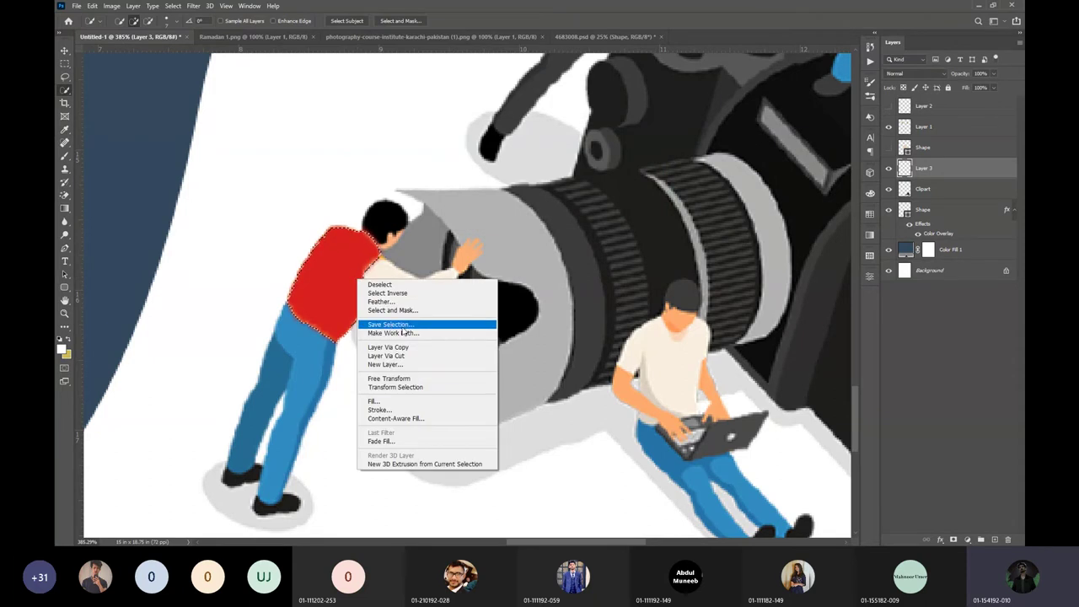
pyautogui.click(409, 285)
pyautogui.press('v')
pyautogui.hotkey('ctrl', '0')
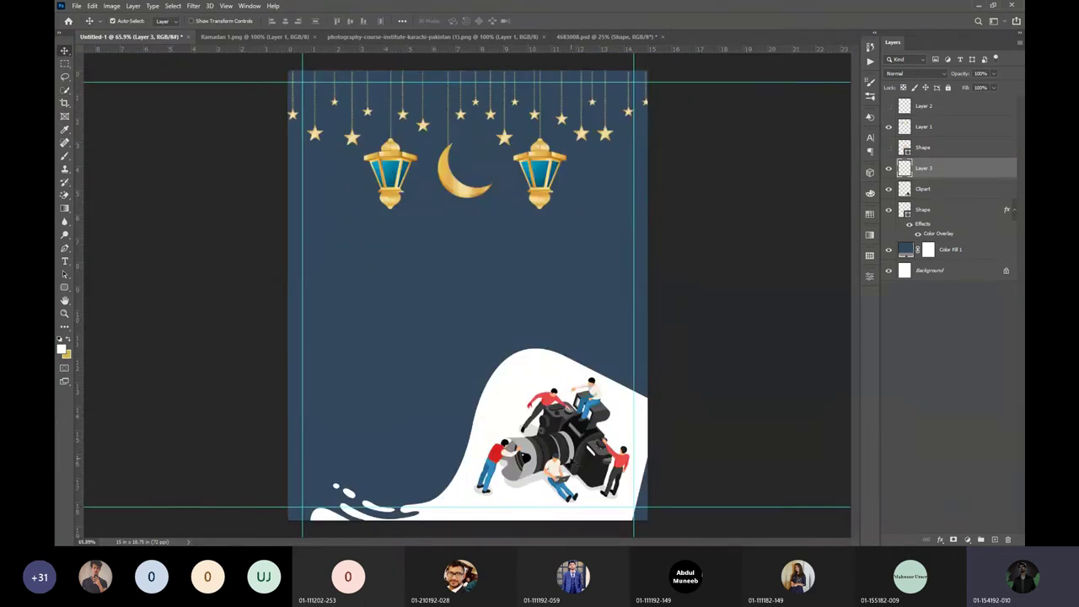
# Delete Layer 3, nudge the camera clipart, then show and select Layer 2.
pyautogui.scroll(5, 496, 472)
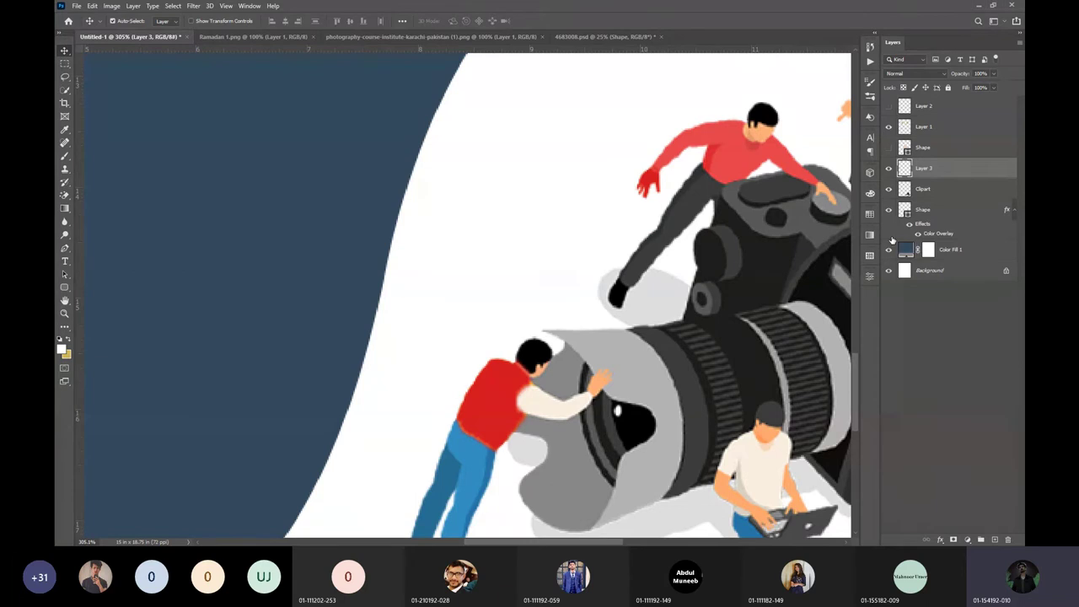
pyautogui.press('Delete')
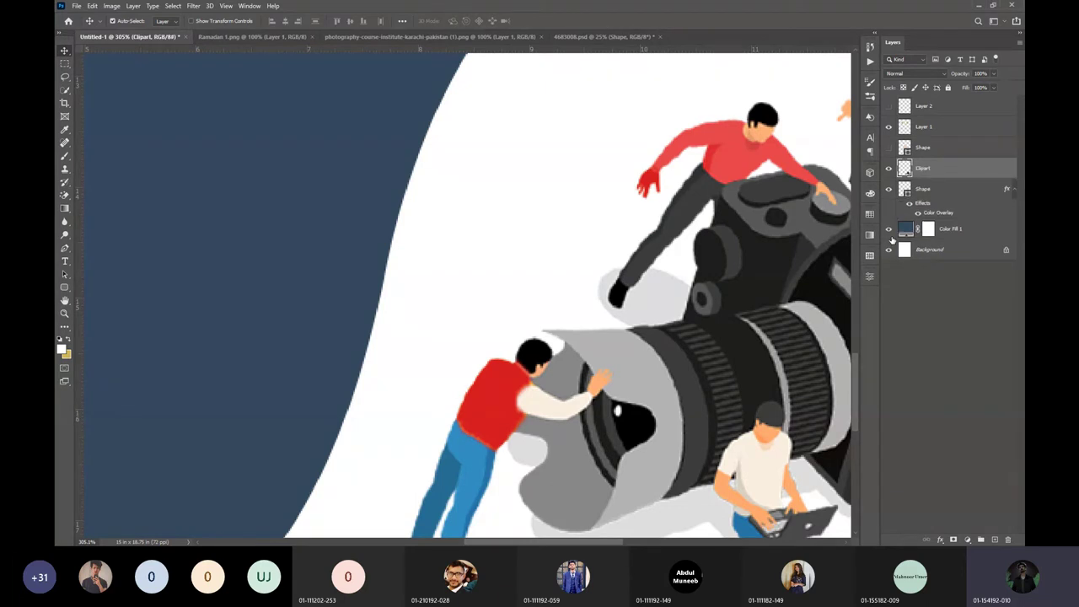
pyautogui.scroll(-3, 674, 266)
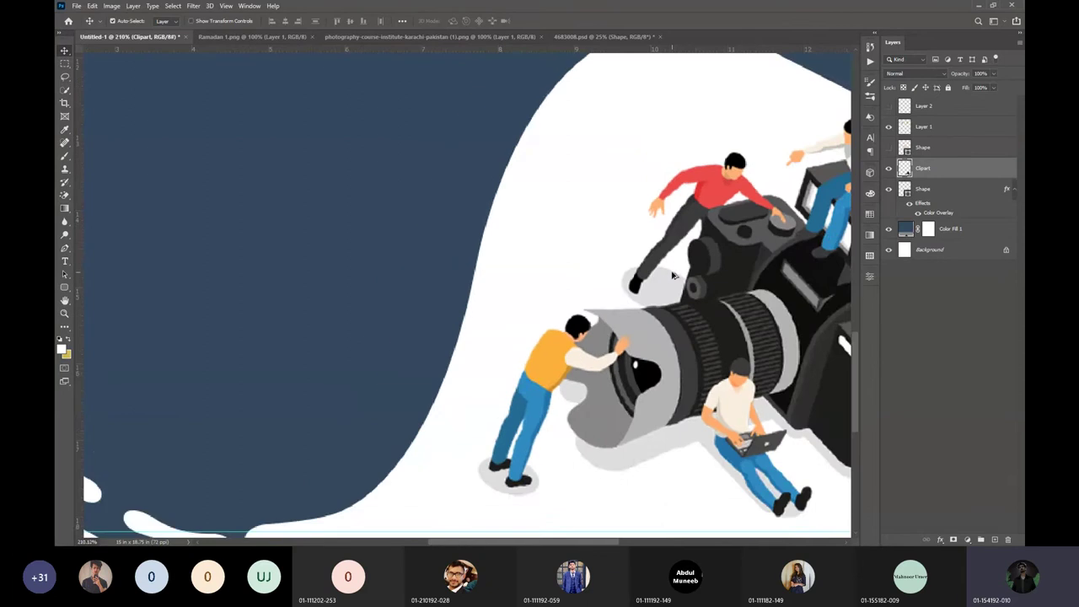
pyautogui.scroll(-5, 672, 274)
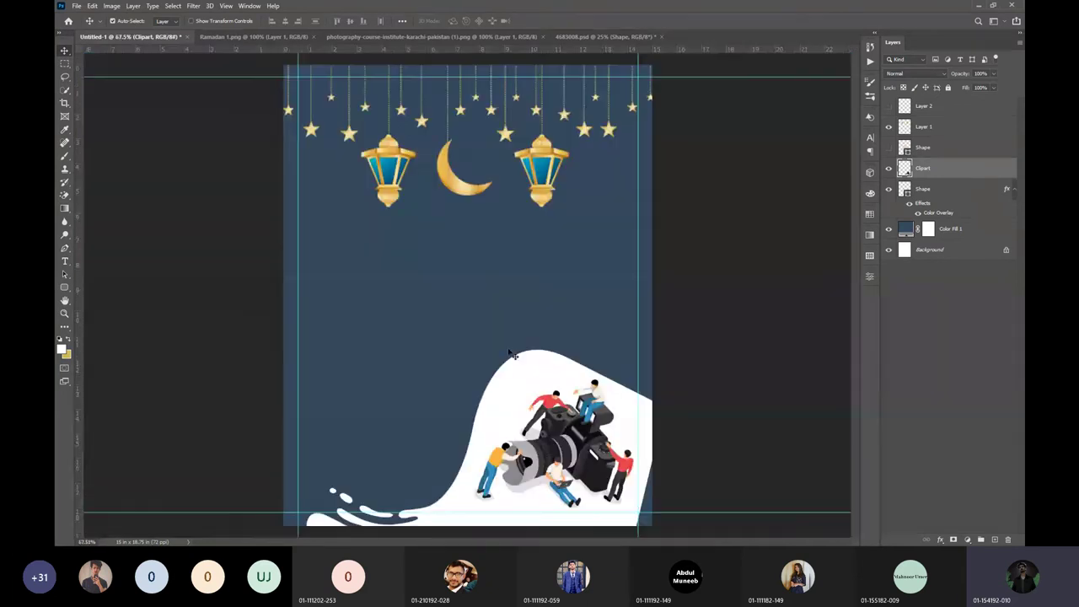
pyautogui.moveTo(578, 426); pyautogui.dragTo(595, 436)
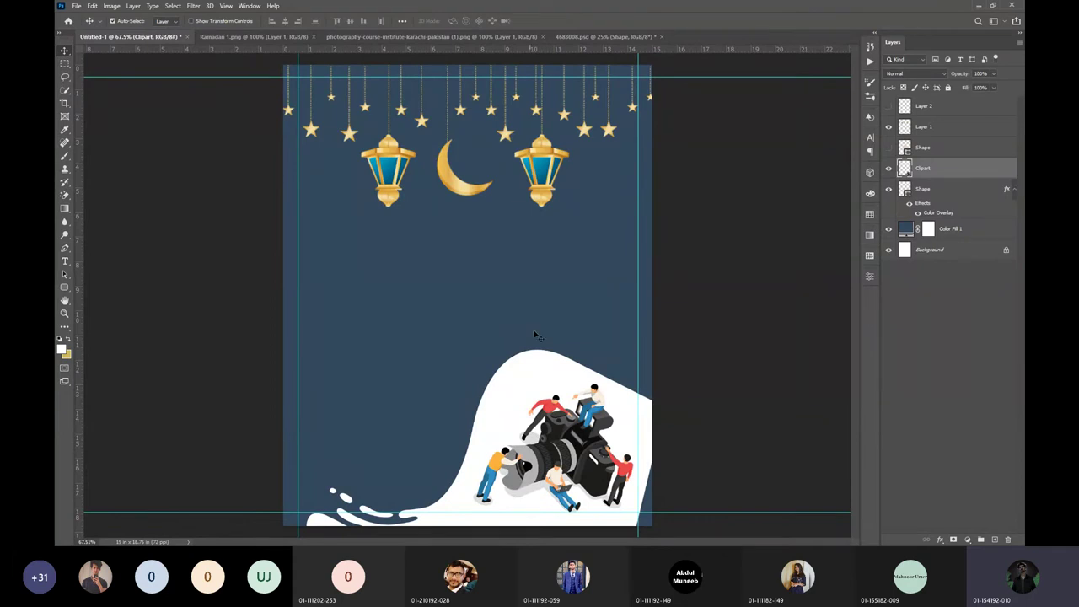
pyautogui.click(888, 107)
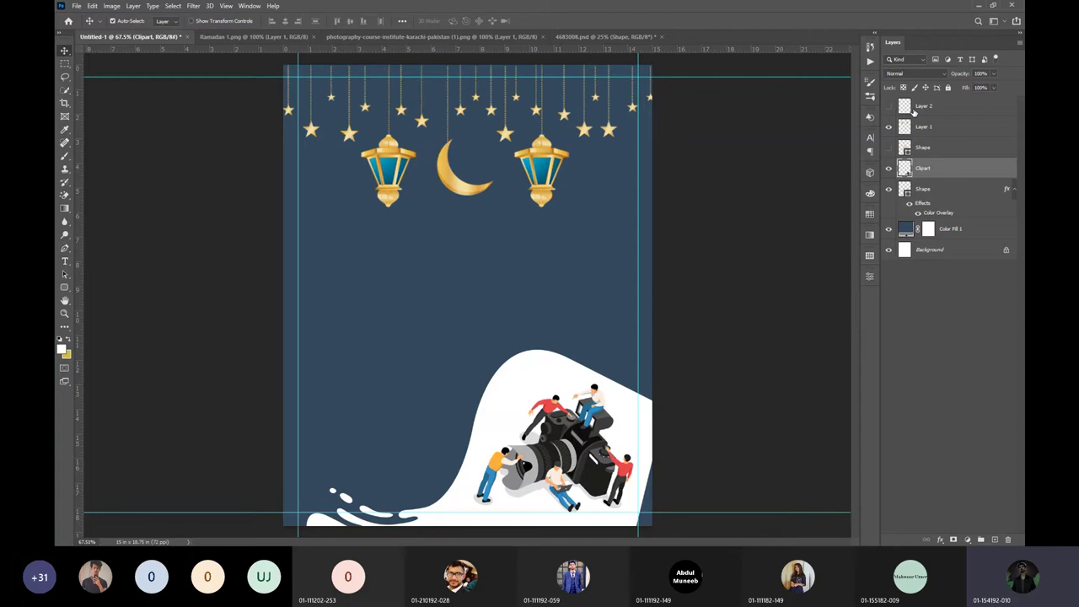
pyautogui.click(914, 110)
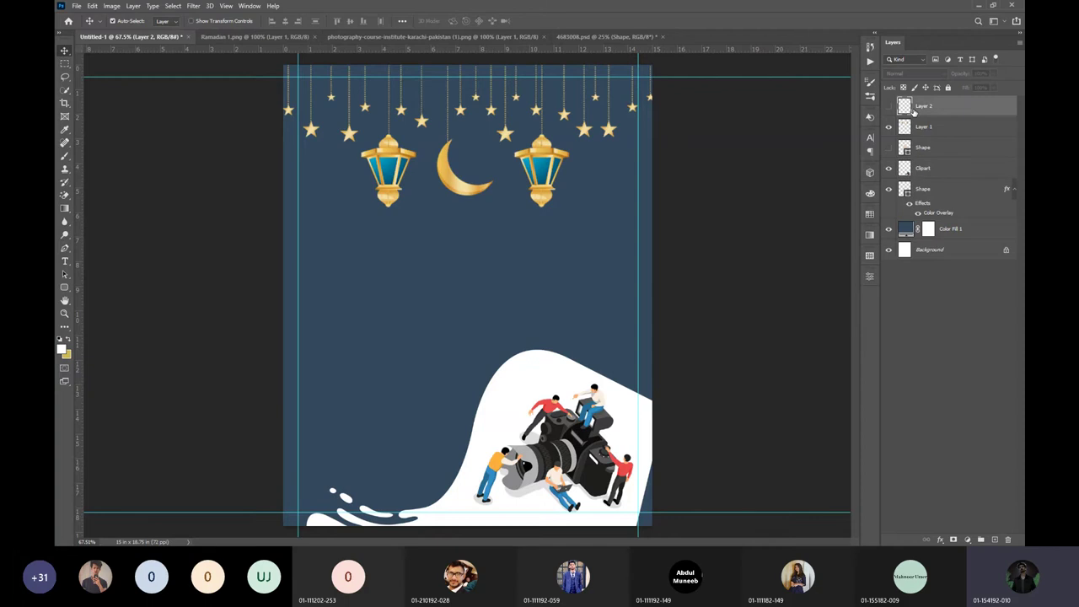
# Save the poster to the Desktop as a Photoshop PSD, accepting the format options.
pyautogui.click(982, 448)
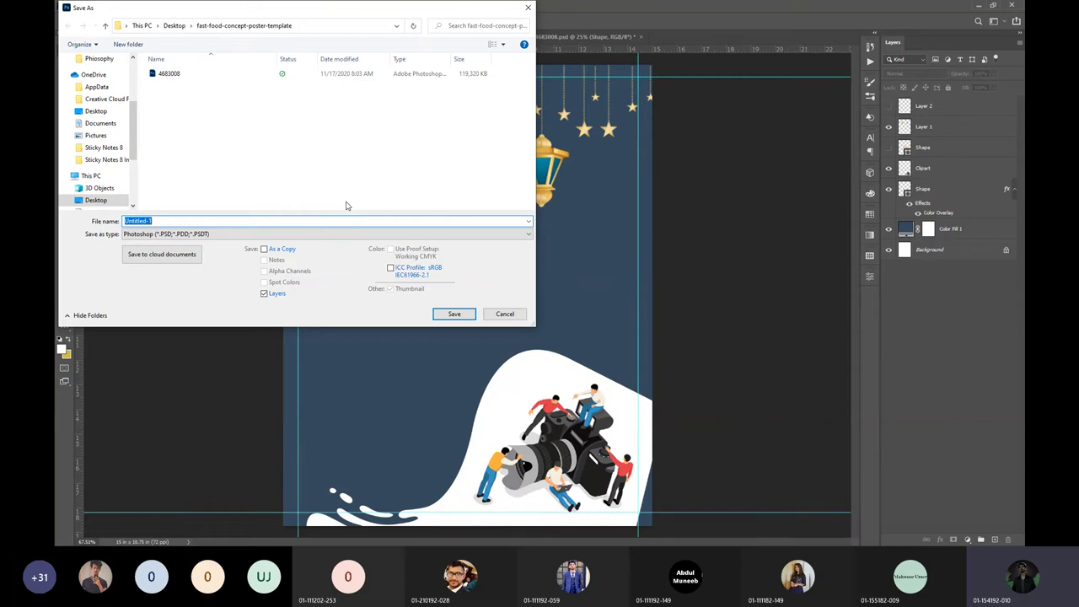
pyautogui.click(97, 201)
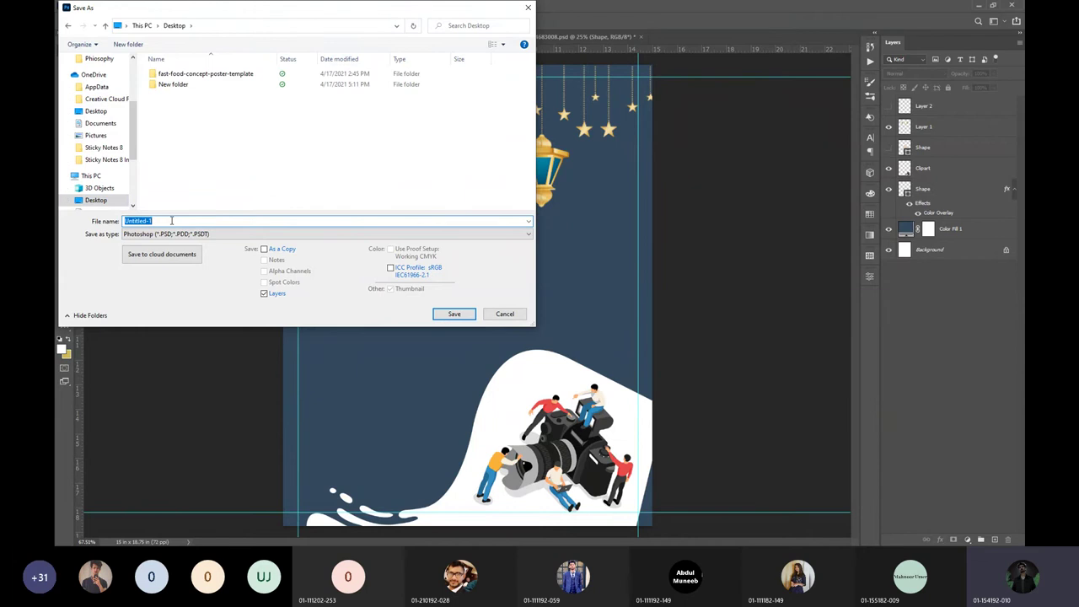
pyautogui.write('Ramadan Mubarak')
pyautogui.press('Return')
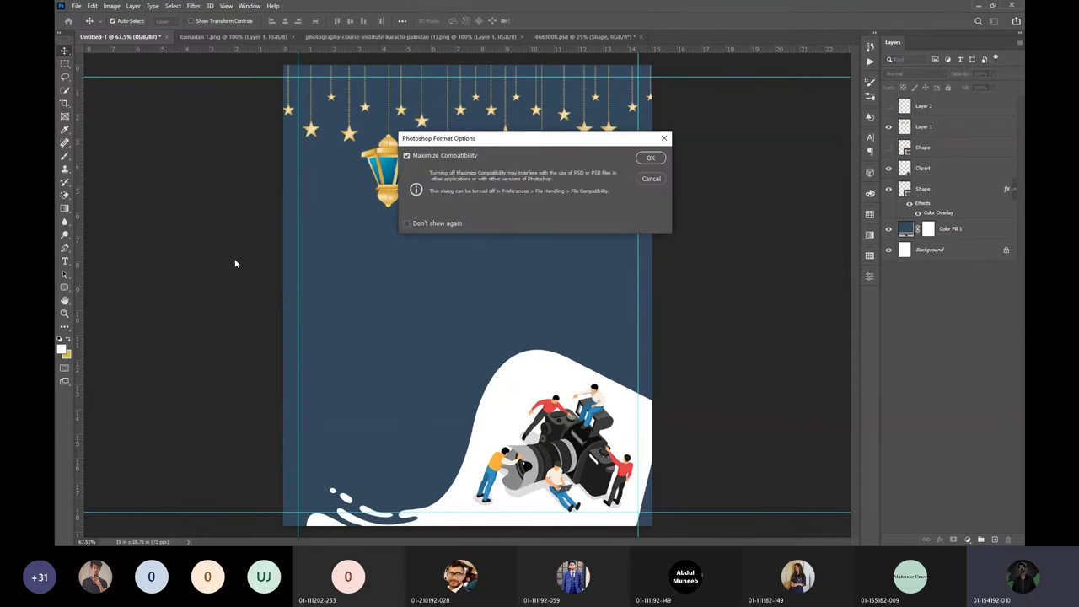
pyautogui.press('Return')
# Show Layer 2, make it the active layer and pick the Brush Tool.
pyautogui.scroll(4, 638, 354)
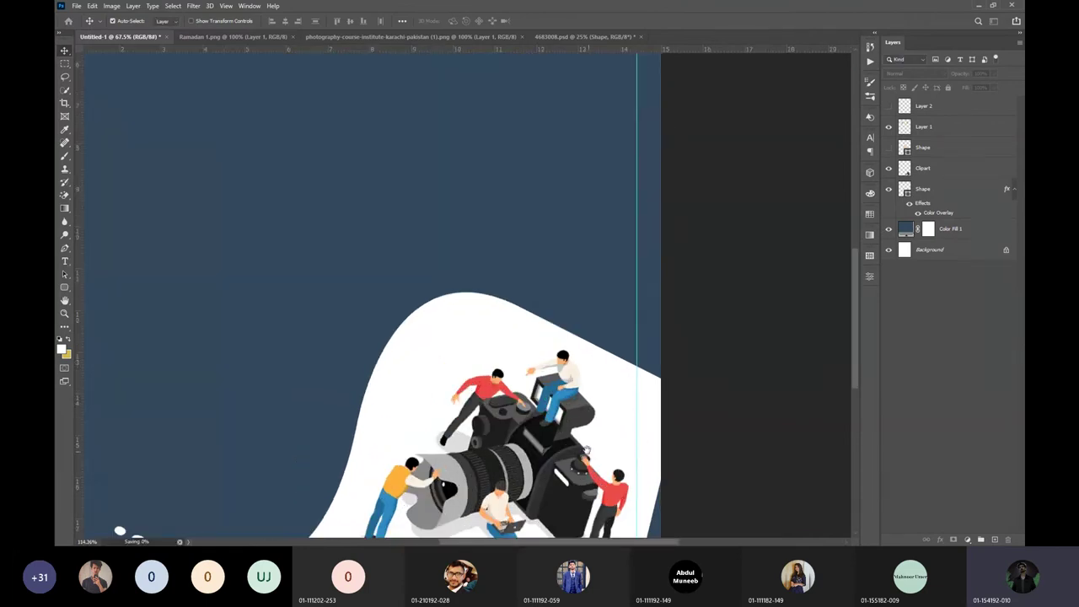
pyautogui.scroll(-1, 639, 289)
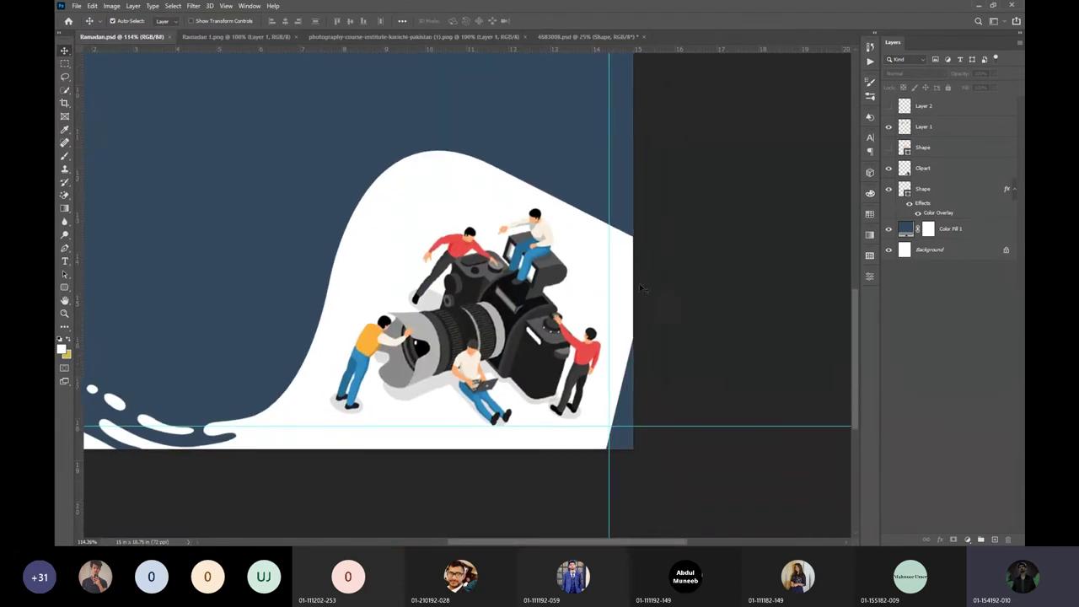
pyautogui.click(887, 106)
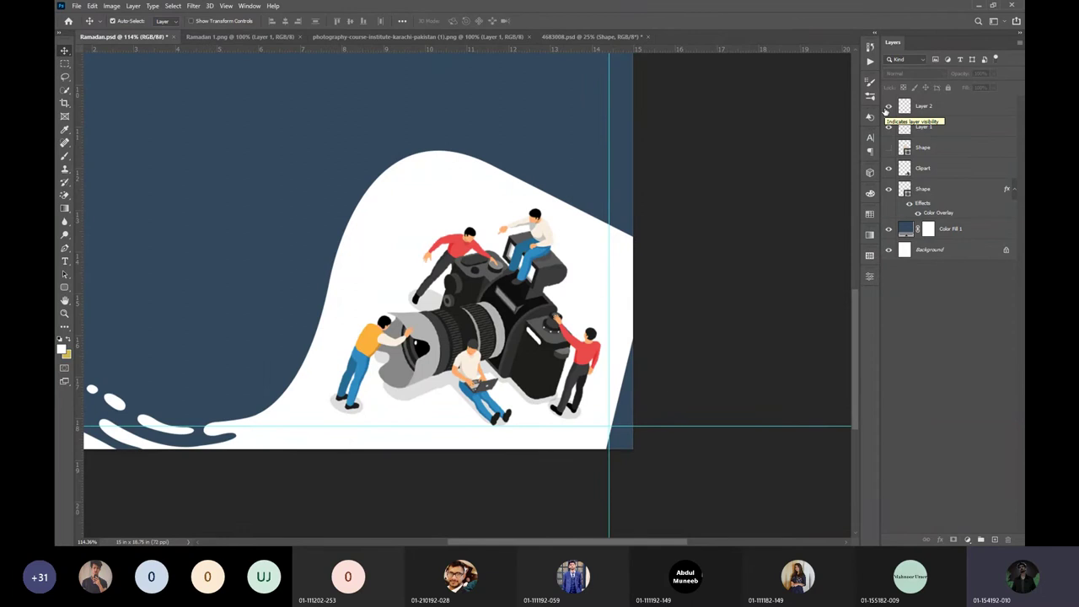
pyautogui.click(922, 115)
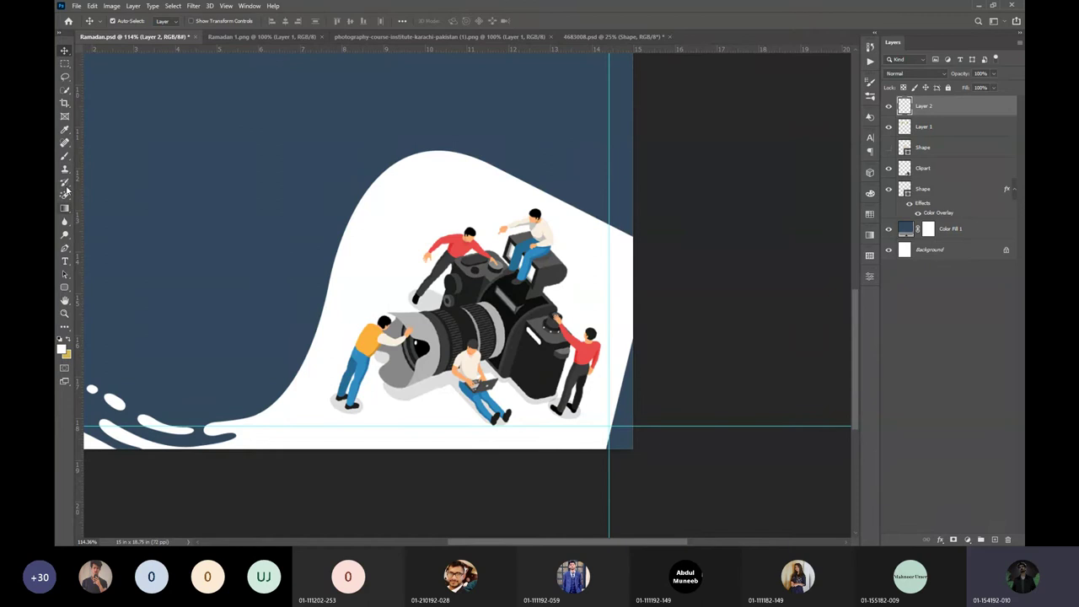
pyautogui.click(64, 156)
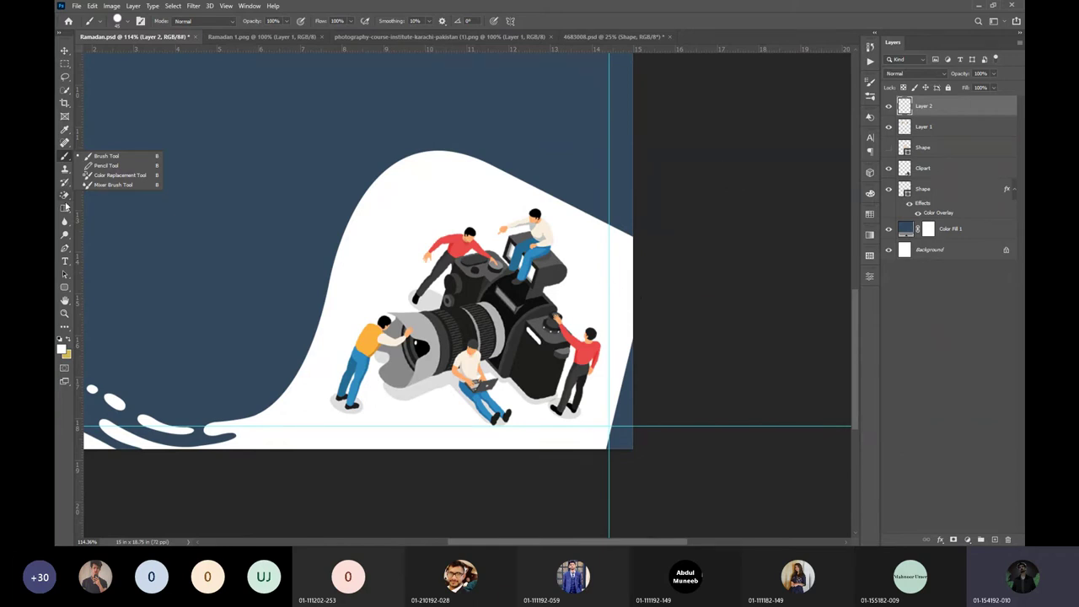
# Set the foreground colour to white and paint over the blue wedge at the lower-right edge.
pyautogui.click(62, 348)
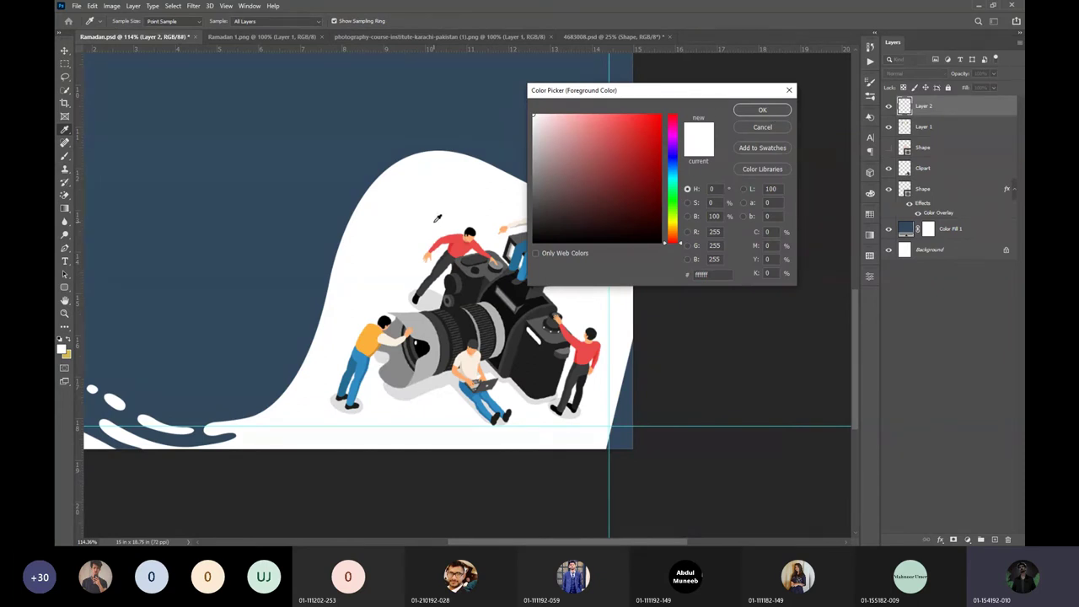
pyautogui.click(762, 110)
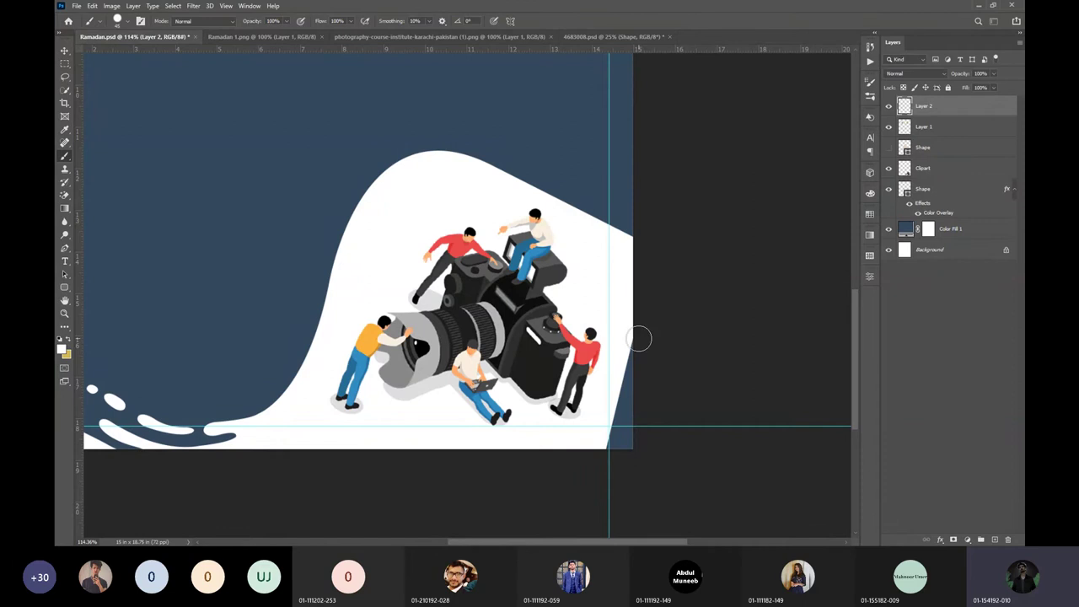
pyautogui.moveTo(639, 338); pyautogui.dragTo(607, 445)
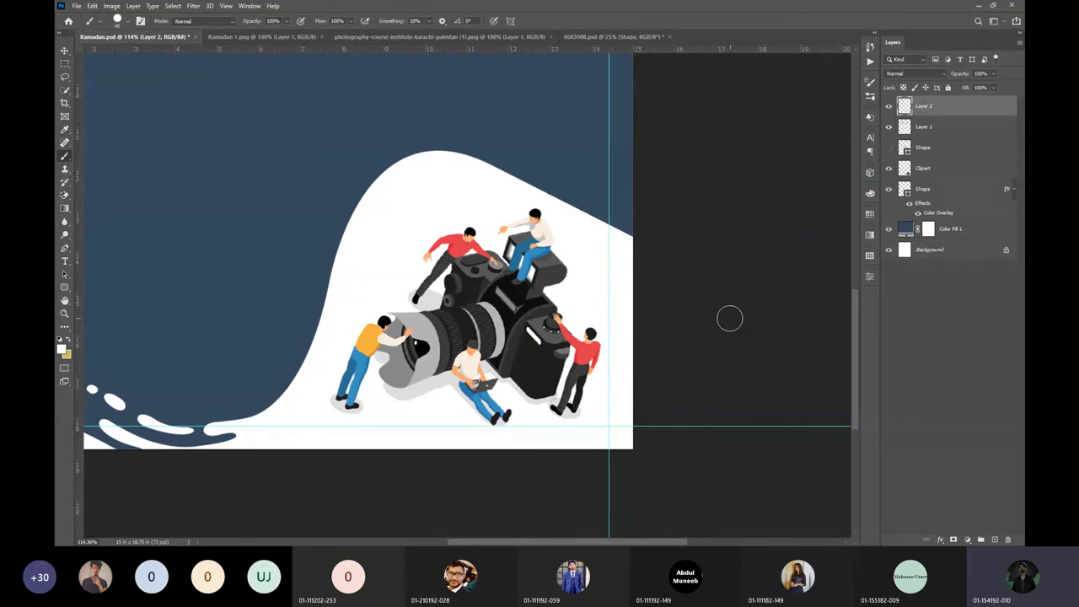
# Return to the Move tool and switch over to the Word project proposal.
pyautogui.press('v')
pyautogui.scroll(-3, 541, 338)
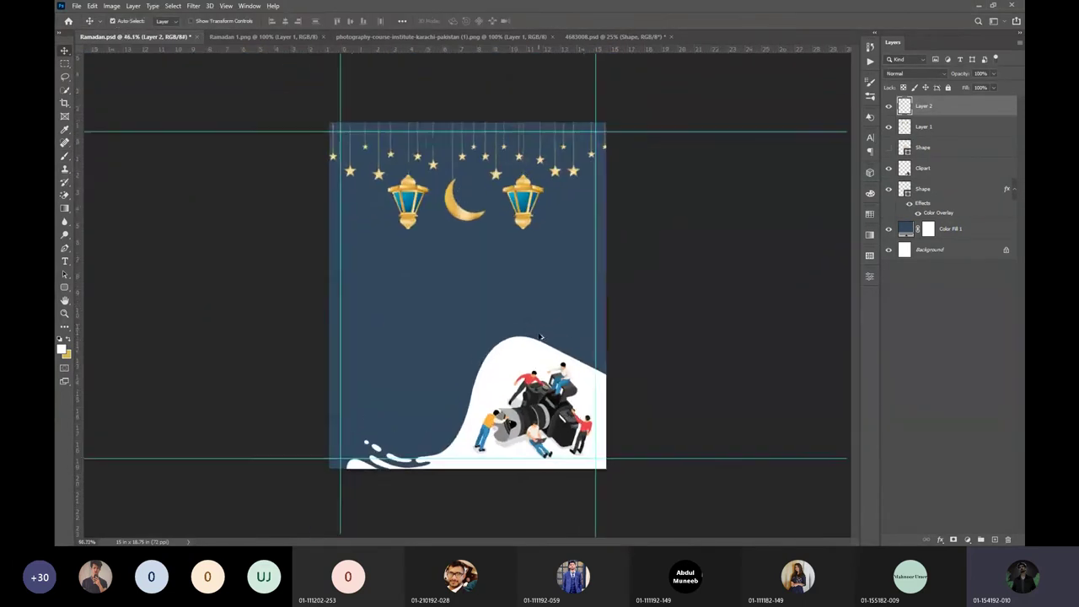
pyautogui.scroll(2, 540, 337)
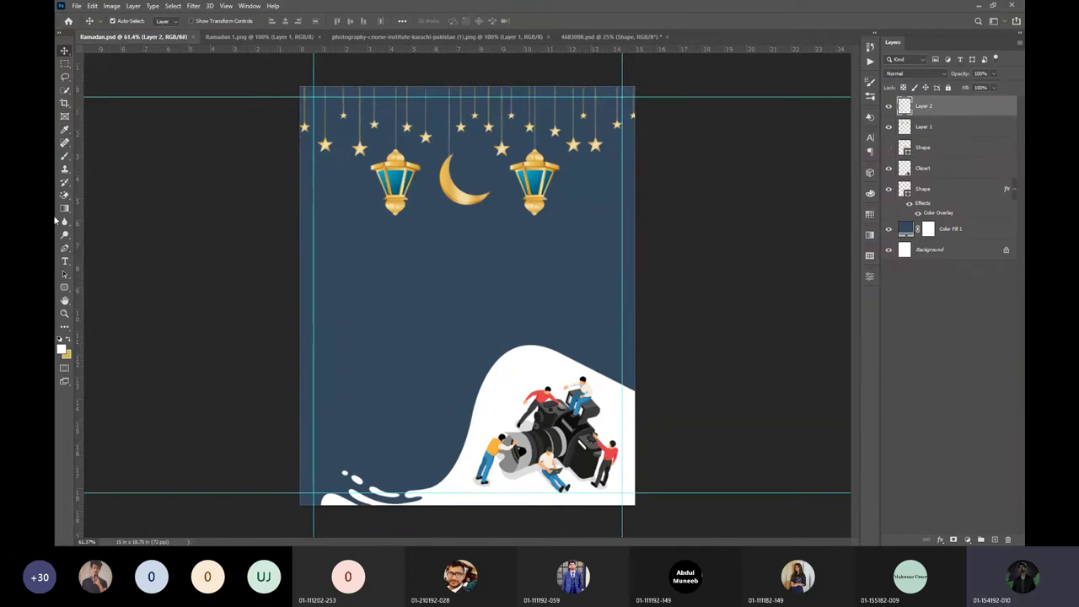
pyautogui.hotkey('alt', 'Tab')
pyautogui.hotkey('alt', 'Tab')
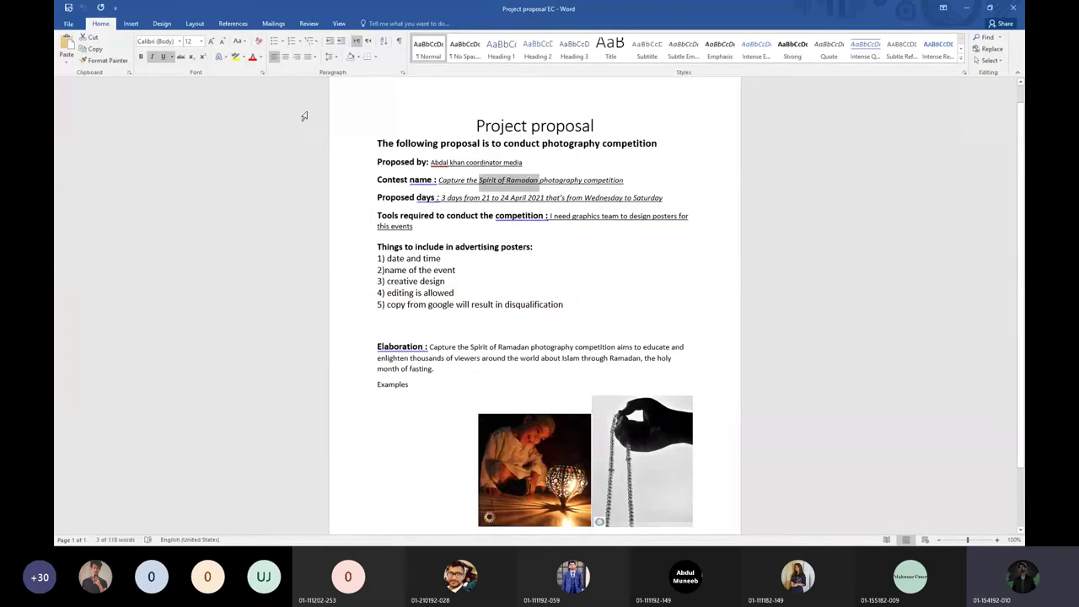
# Select 'Spirit of Ramadan' in the proposal's contest name line, then return to Photoshop's Type tool.
pyautogui.click(480, 180)
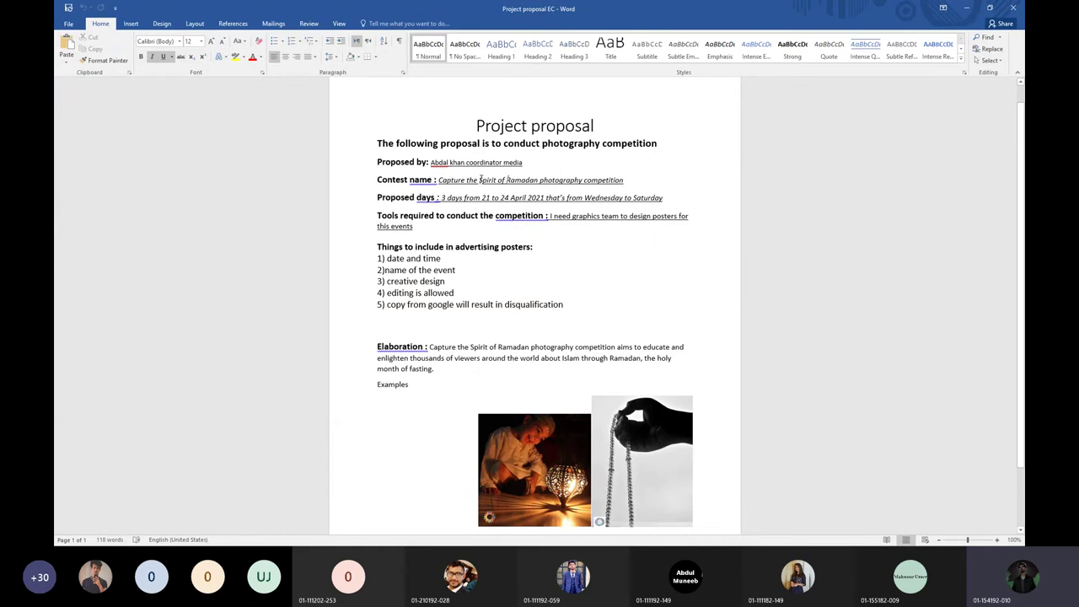
pyautogui.moveTo(480, 180); pyautogui.dragTo(538, 180)
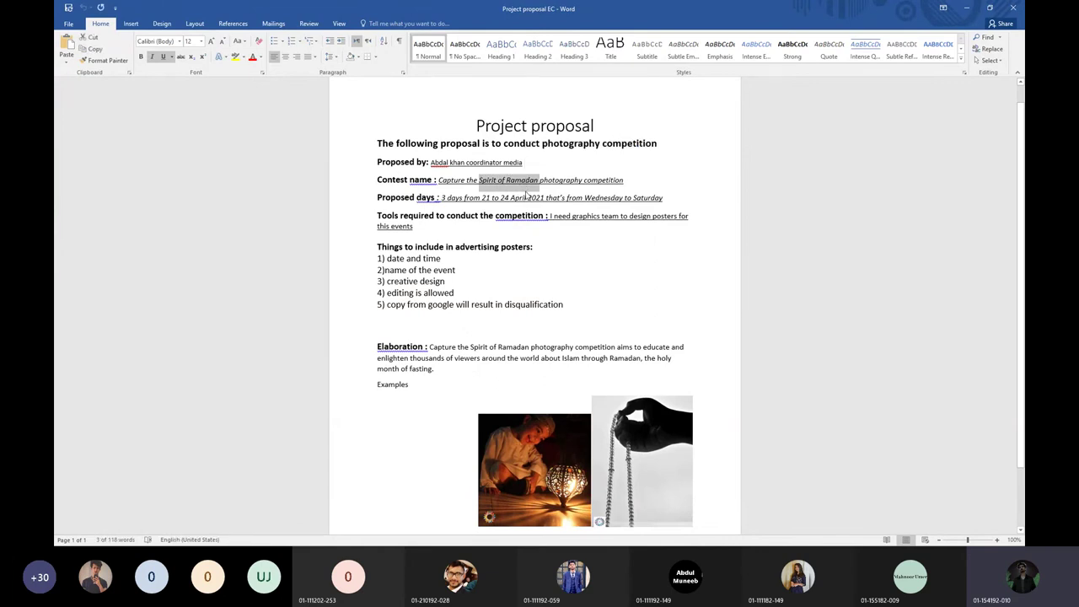
pyautogui.hotkey('alt', 'Tab')
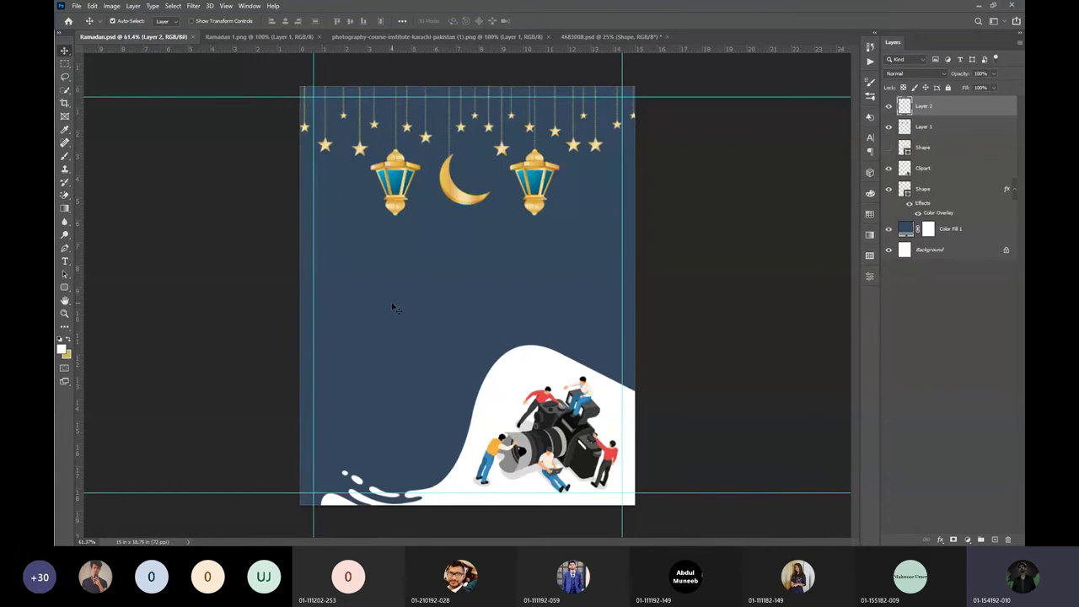
pyautogui.press('t')
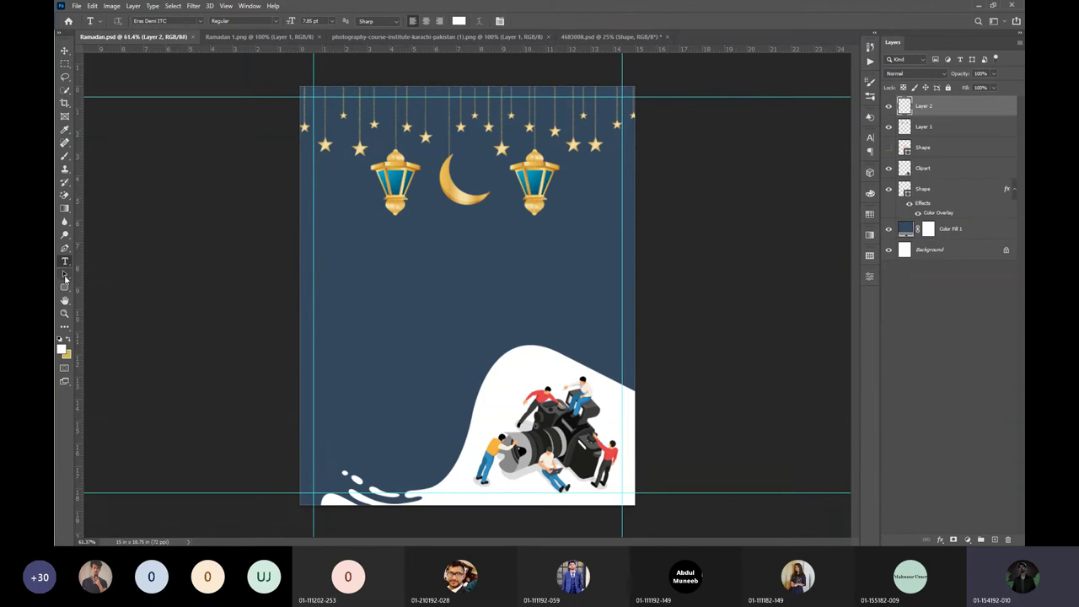
# Place the 'Spirit of Ramadan' text below the lanterns and moon at 60 pt and commit it.
pyautogui.click(345, 272)
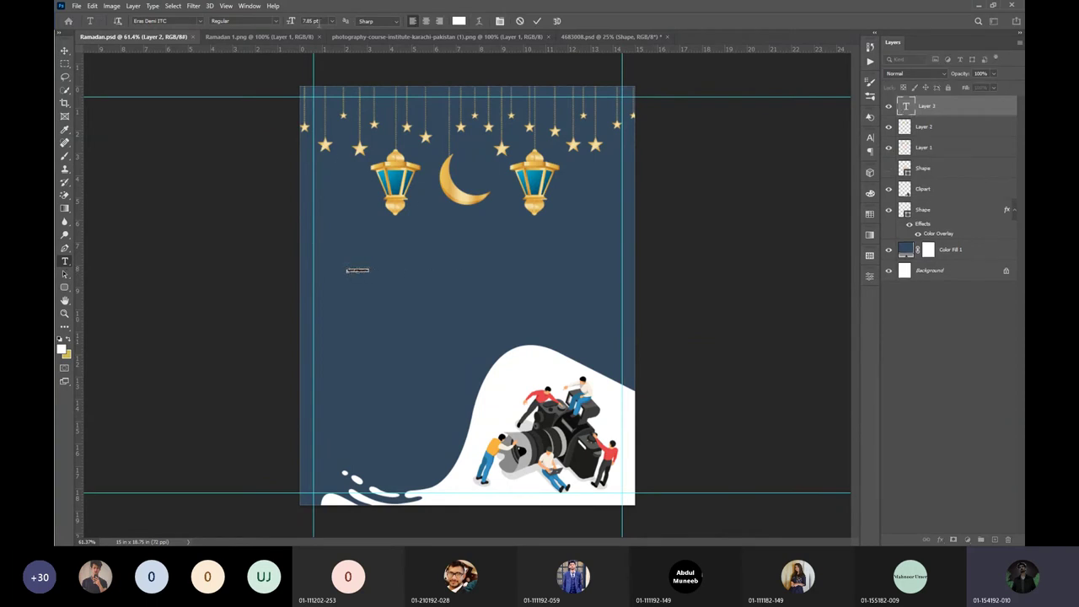
pyautogui.click(310, 20)
pyautogui.press('Up')
pyautogui.press('Up')
pyautogui.press('Up')
pyautogui.press('Up')
pyautogui.press('Up')
pyautogui.press('Up')
pyautogui.press('Up')
pyautogui.press('Up')
pyautogui.press('Up')
pyautogui.press('Up')
pyautogui.press('Up')
pyautogui.press('Up')
pyautogui.press('Up')
pyautogui.press('Up')
pyautogui.press('Up')
pyautogui.press('Up')
pyautogui.press('Up')
pyautogui.press('Up')
pyautogui.press('Up')
pyautogui.press('Up')
pyautogui.press('Up')
pyautogui.press('Up')
pyautogui.press('Up')
pyautogui.press('Up')
pyautogui.press('Up')
pyautogui.press('Up')
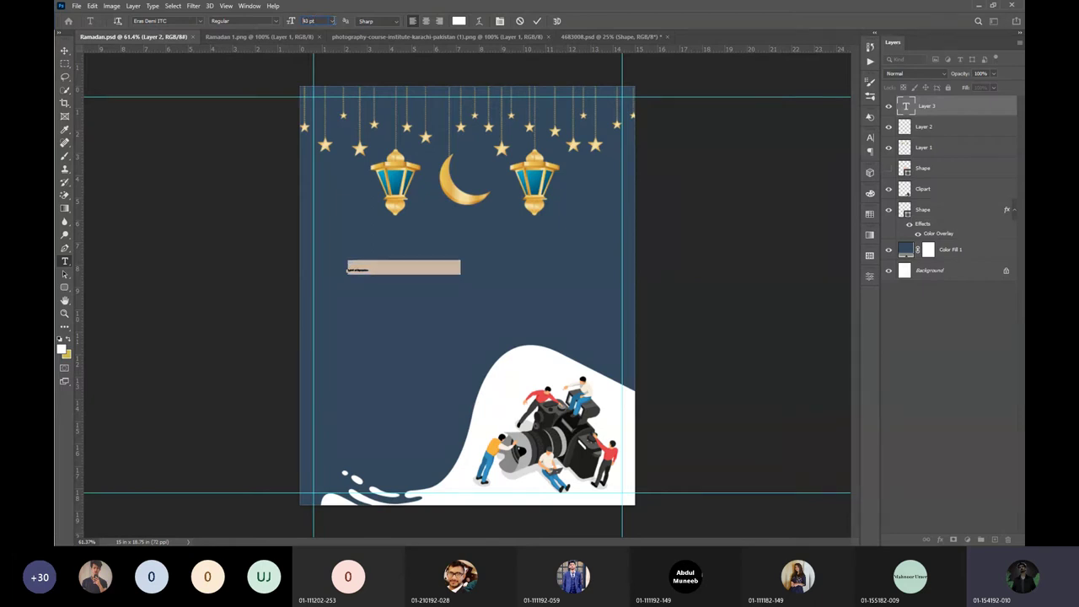
pyautogui.click(332, 21)
pyautogui.click(322, 113)
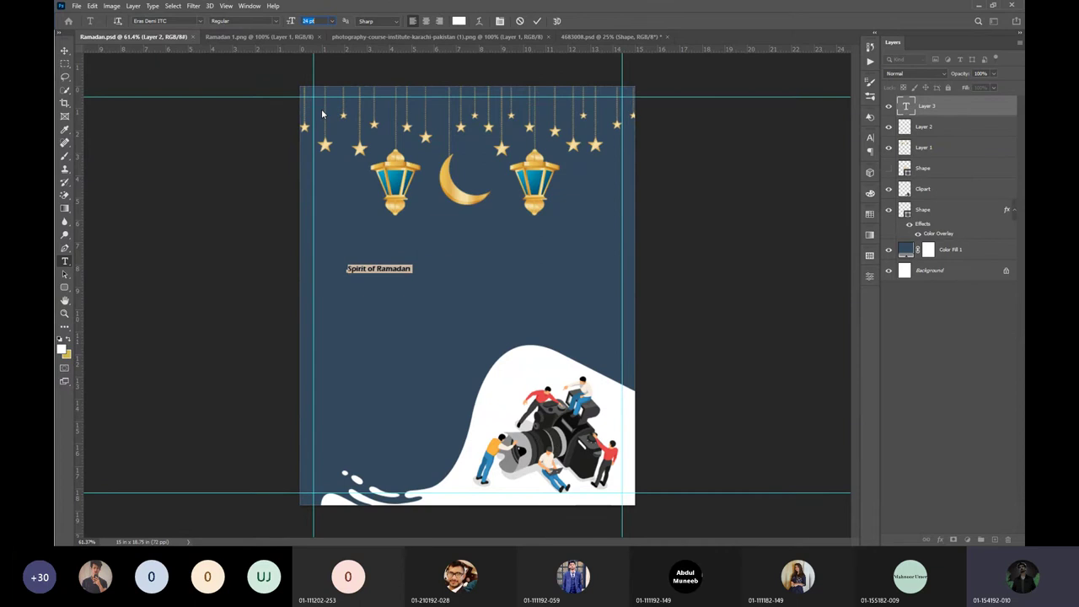
pyautogui.click(334, 22)
pyautogui.click(319, 141)
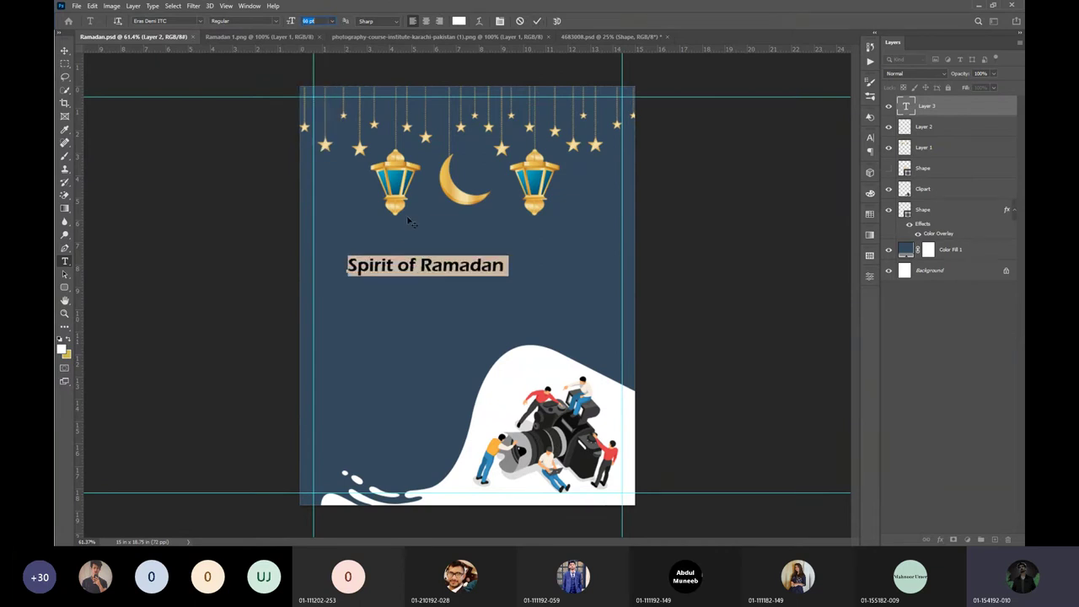
pyautogui.click(537, 21)
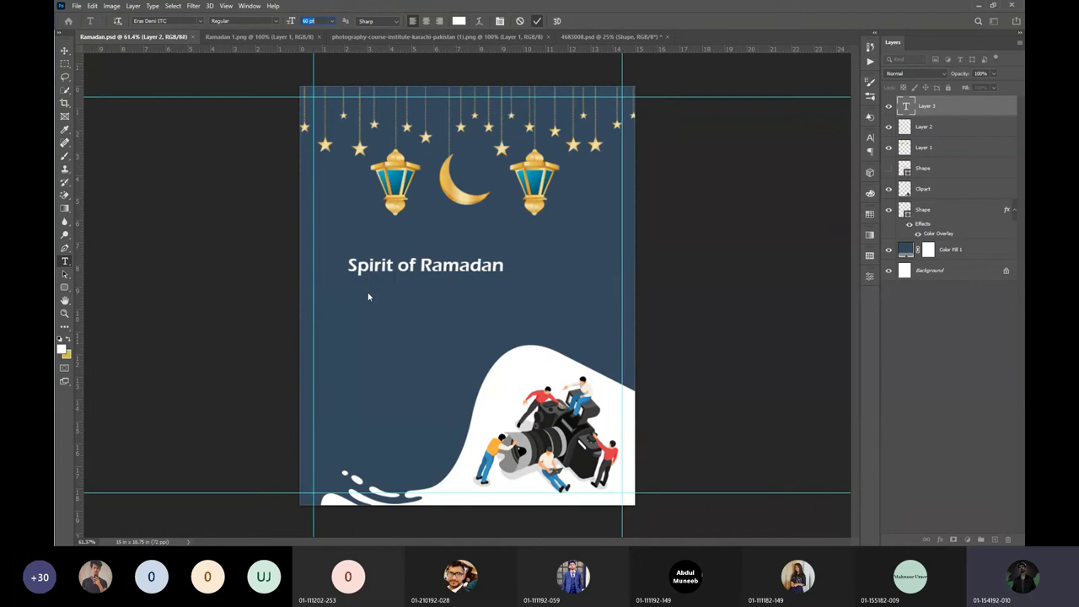
pyautogui.keyDown('alt'); pyautogui.scroll(5, 375, 285); pyautogui.keyUp('alt')
# Select all the heading text and try the Forte font on it.
pyautogui.click(413, 246)
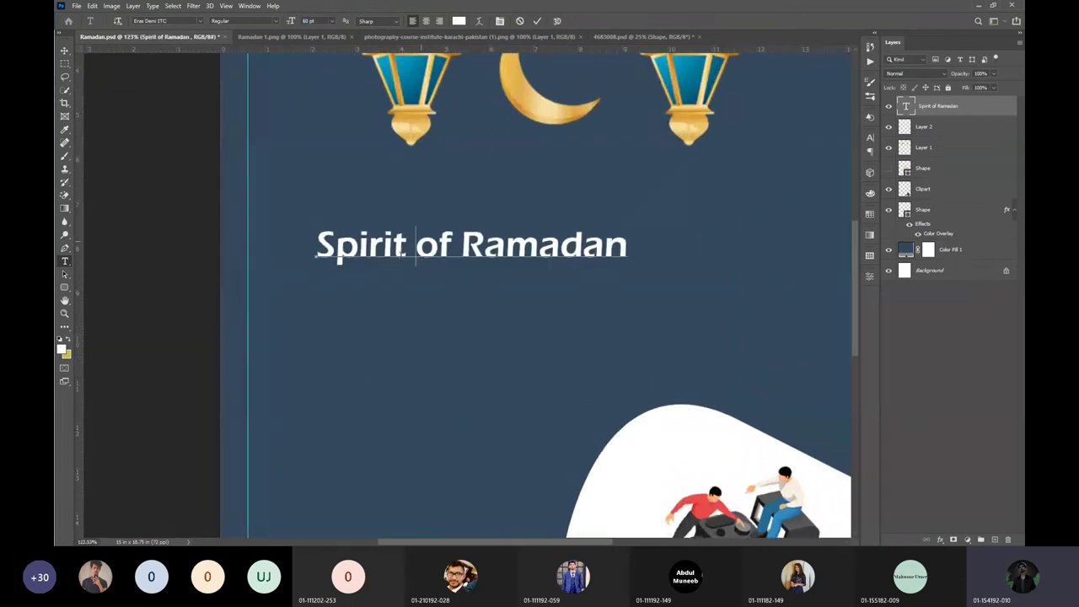
pyautogui.hotkey('ctrl', 'a')
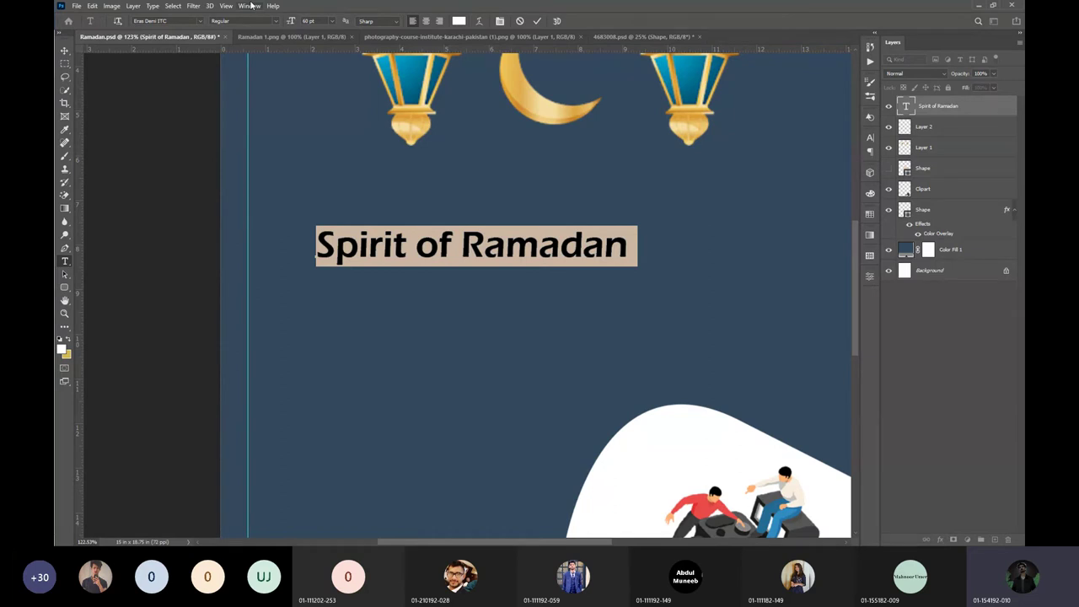
pyautogui.click(196, 21)
pyautogui.write('Forte')
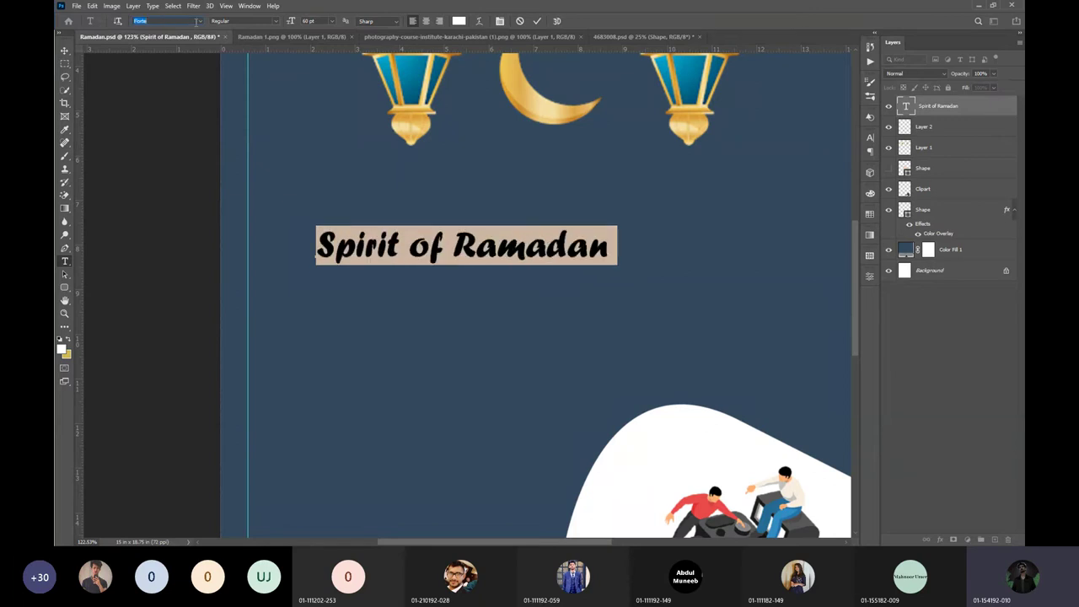
pyautogui.write('Bi')
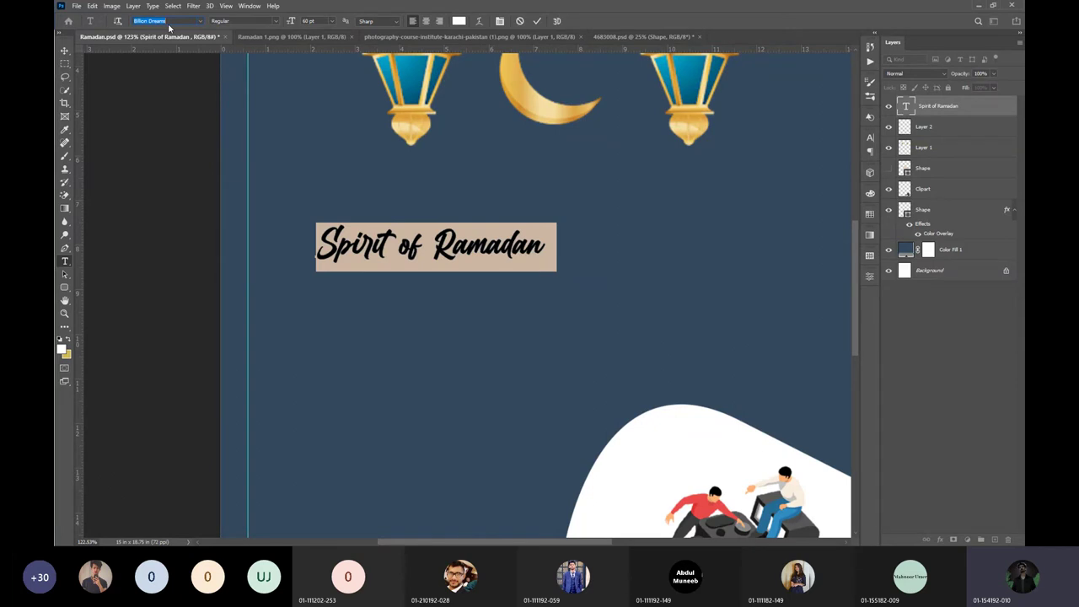
pyautogui.write('Forte')
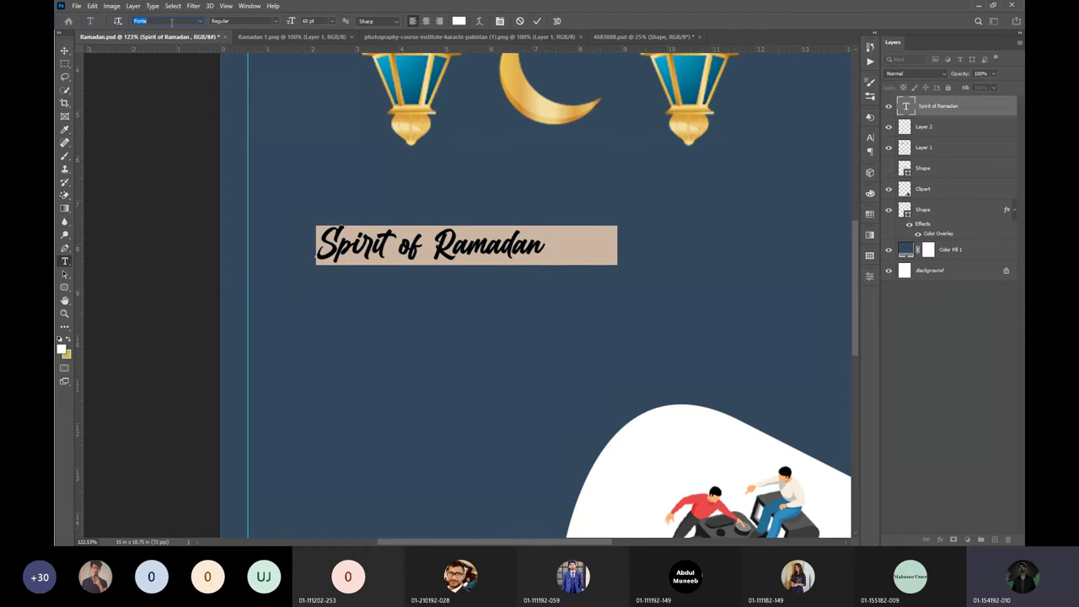
# Cycle the heading through fonts such as Calibri, Cambria, Comic Sans MS, Cooper Black and Curlz MT.
pyautogui.press('Down')
pyautogui.press('Down')
pyautogui.press('Down')
pyautogui.press('Down')
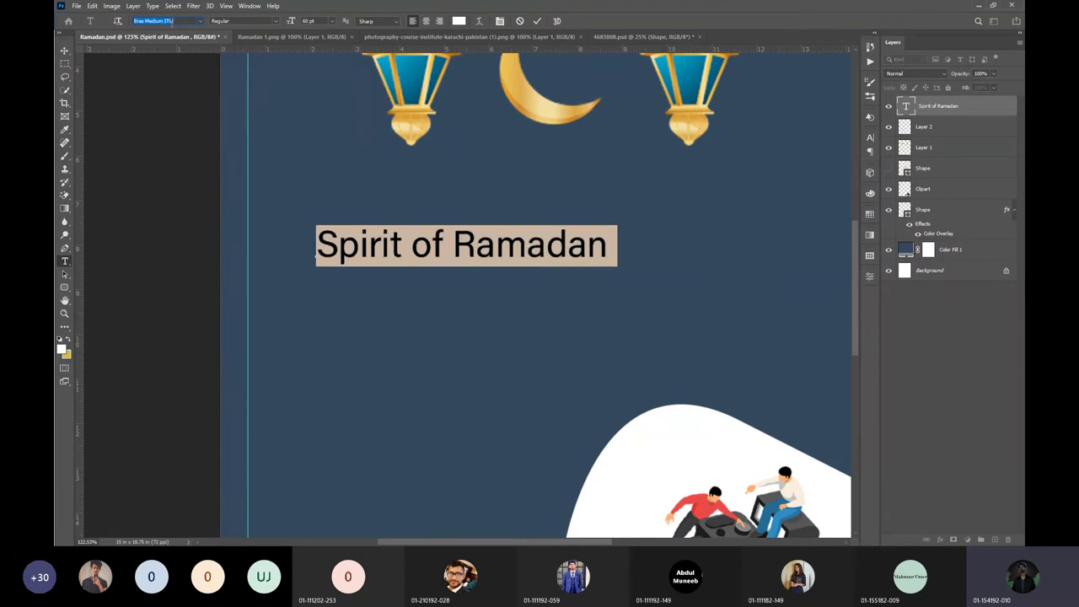
pyautogui.press('Down')
pyautogui.press('Down')
pyautogui.press('Down')
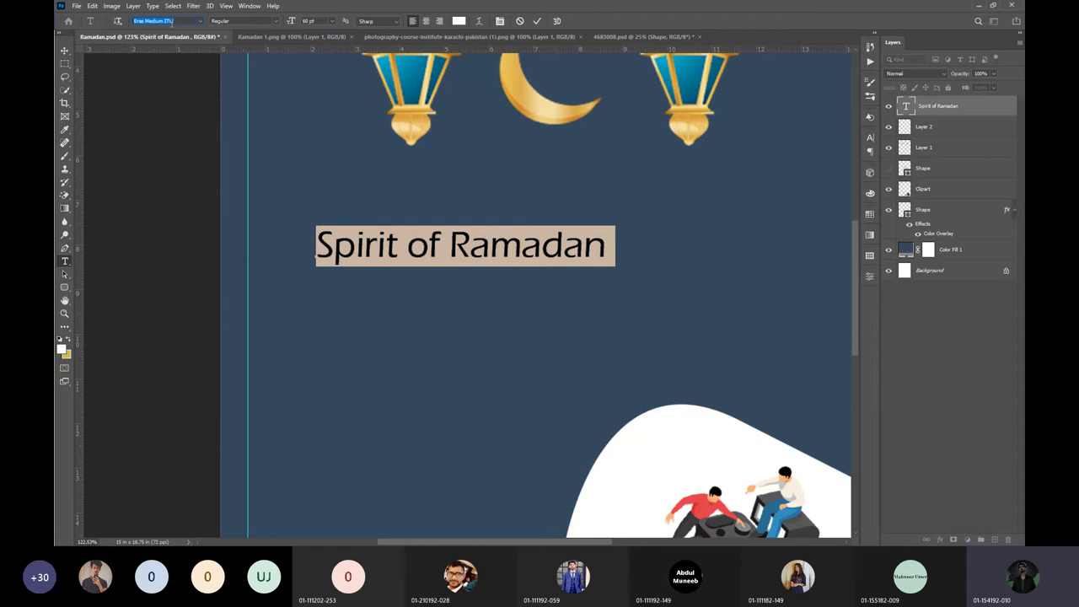
pyautogui.press('Down')
pyautogui.press('Down')
pyautogui.press('Down')
pyautogui.press('Down')
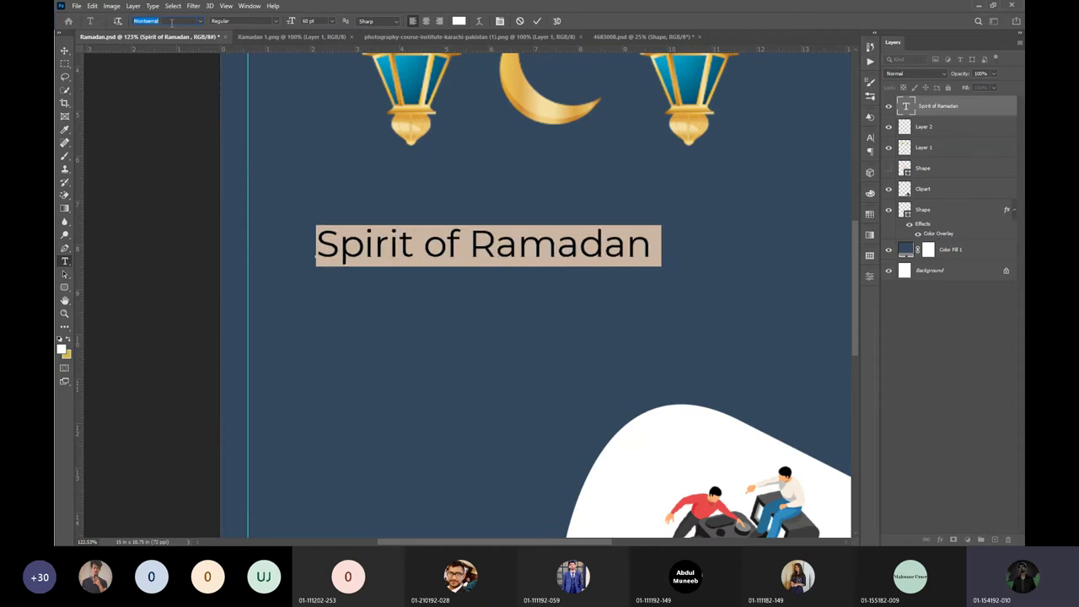
pyautogui.press('Down')
pyautogui.press('Down')
pyautogui.press('Down')
pyautogui.press('Down')
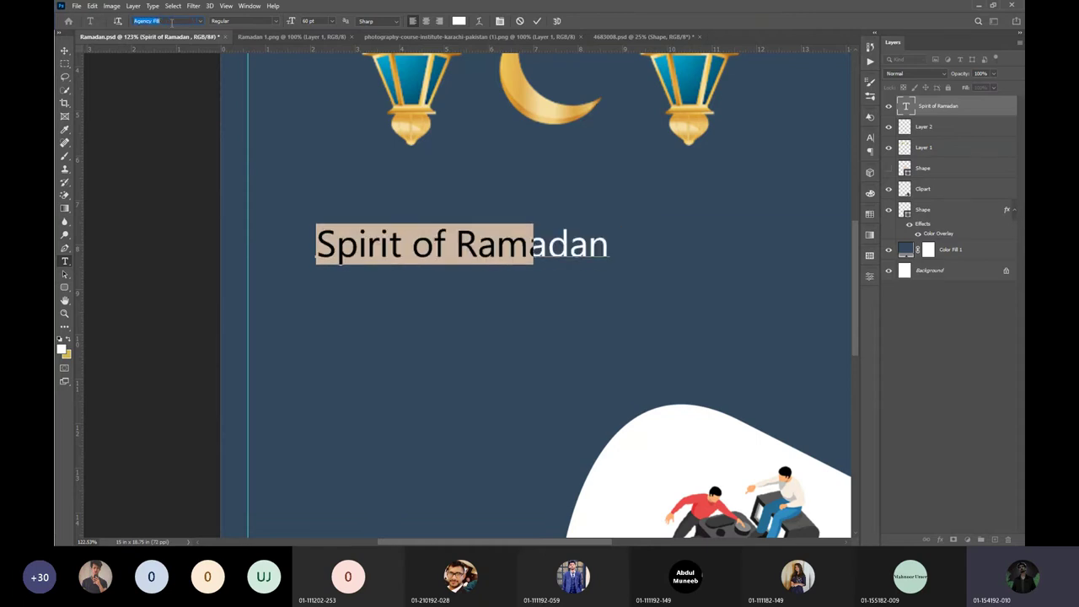
pyautogui.press('Down')
pyautogui.press('Down')
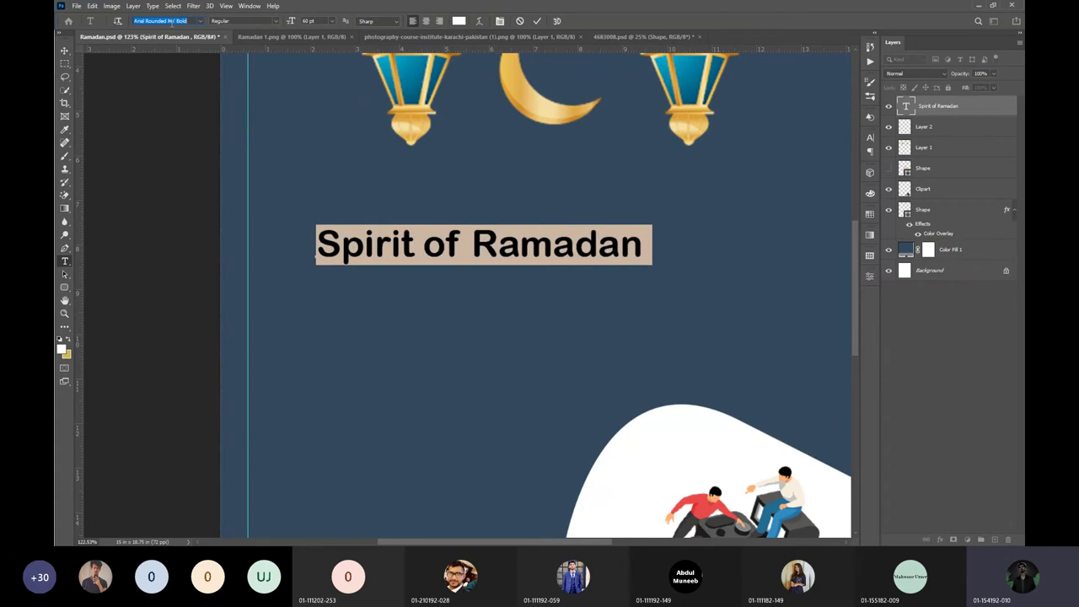
pyautogui.press('Down')
pyautogui.press('Down')
pyautogui.press('Down')
pyautogui.press('Down')
pyautogui.press('Down')
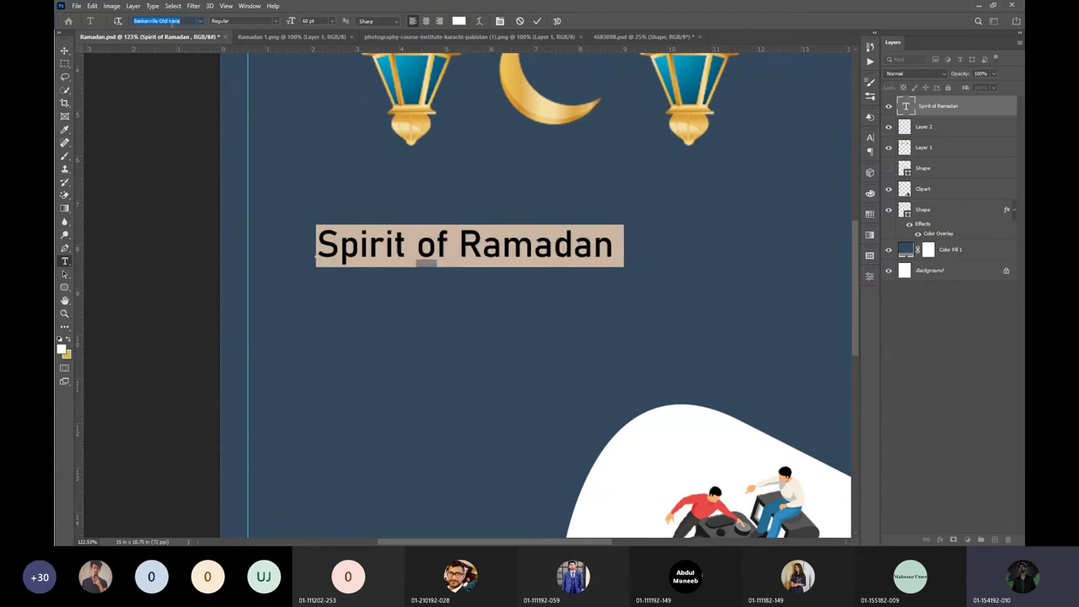
pyautogui.press('Down')
pyautogui.press('Down')
pyautogui.press('Down')
pyautogui.press('Down')
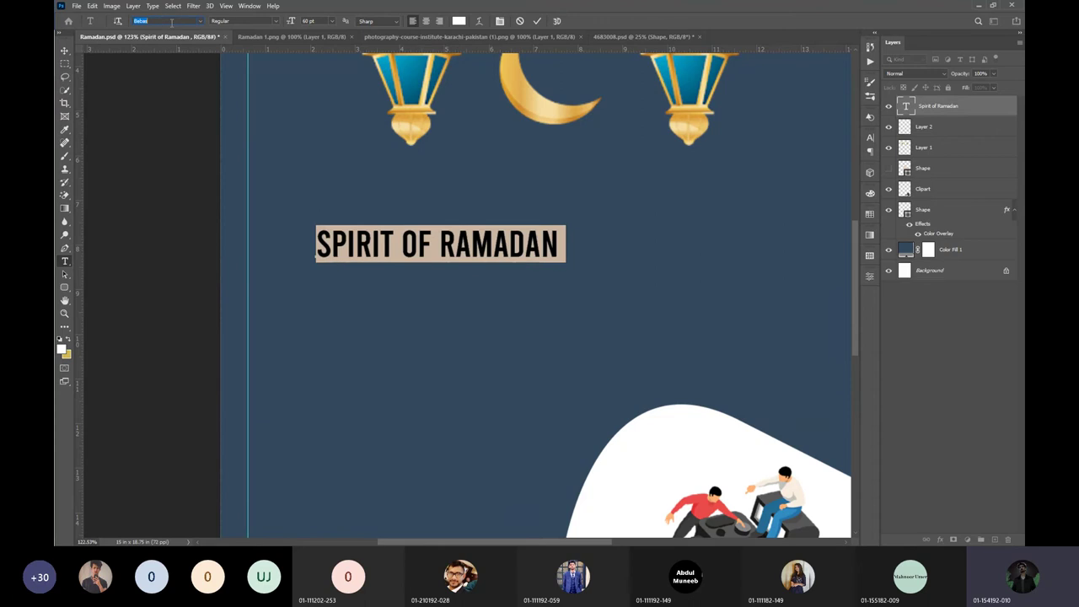
pyautogui.press('Down')
pyautogui.press('Down')
pyautogui.press('Down')
pyautogui.press('Down')
pyautogui.press('Down')
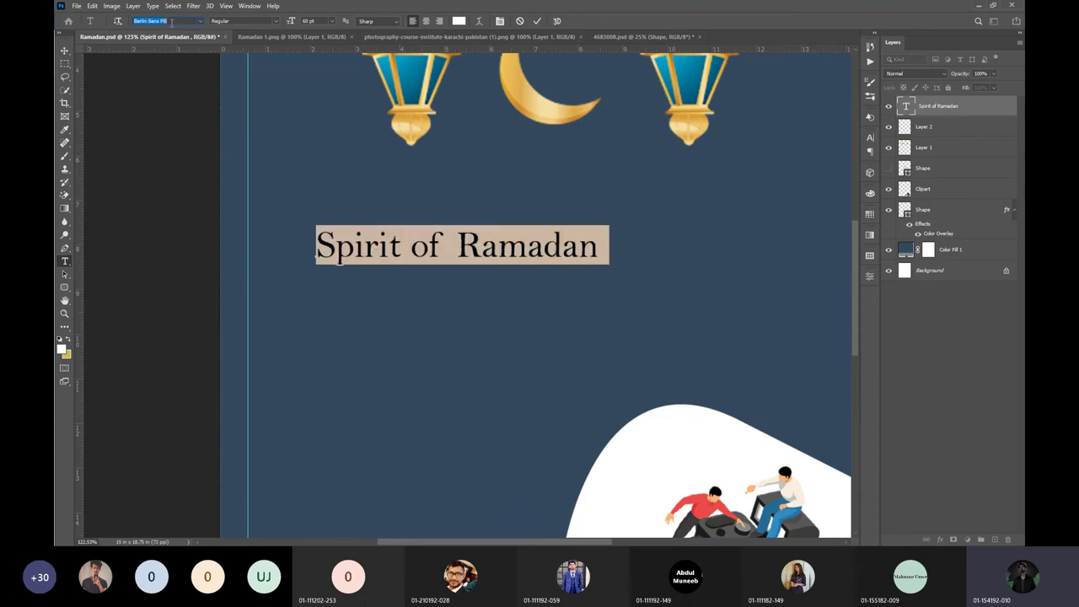
pyautogui.press('Down')
pyautogui.press('Down')
pyautogui.press('Down')
pyautogui.press('Down')
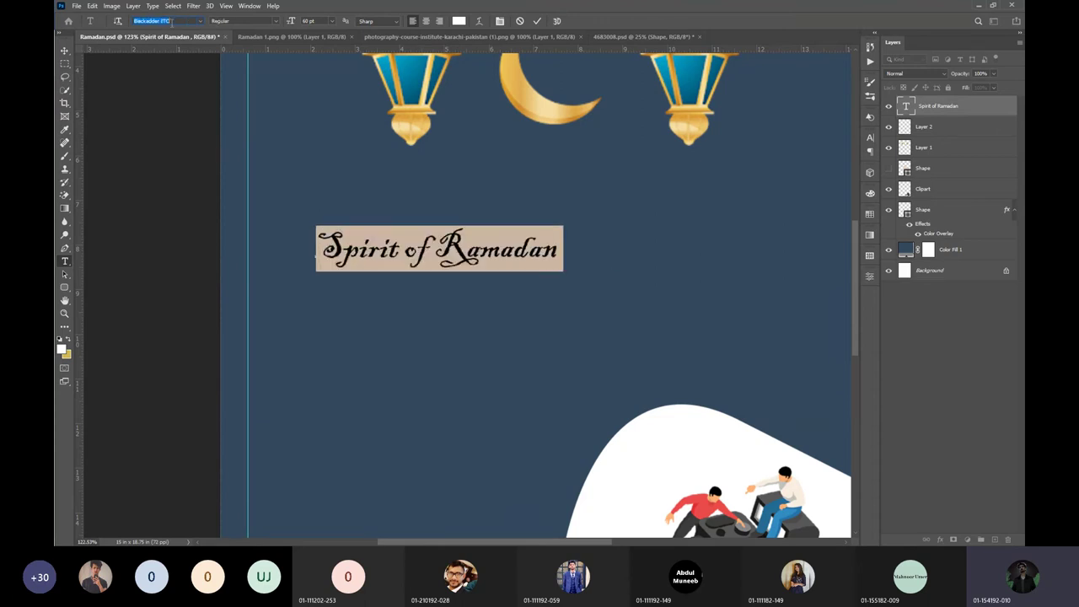
pyautogui.press('Down')
pyautogui.press('Down')
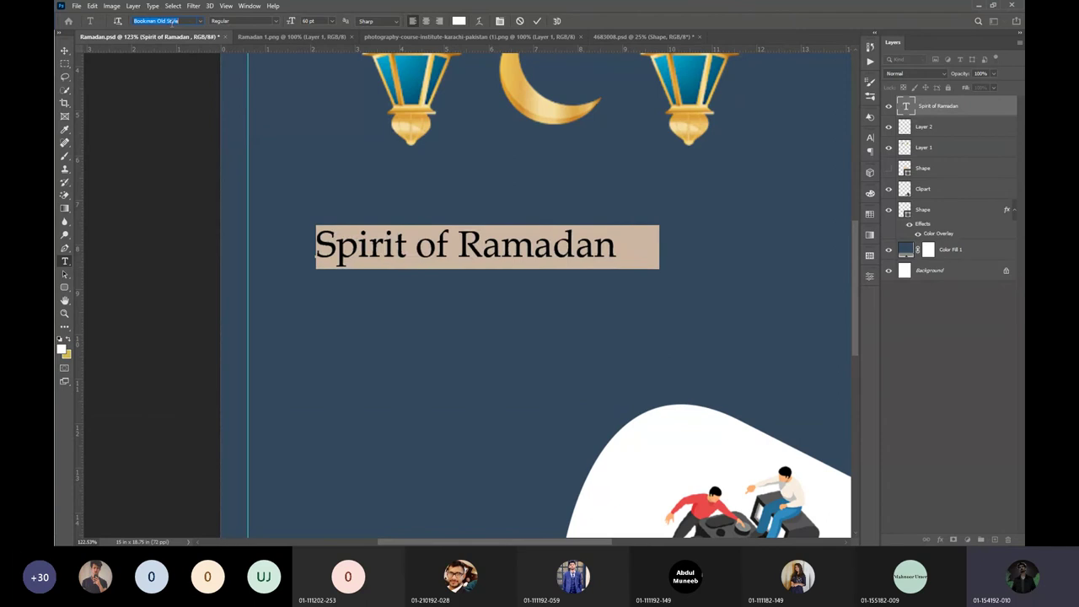
pyautogui.press('Down')
pyautogui.press('Down')
pyautogui.press('Down')
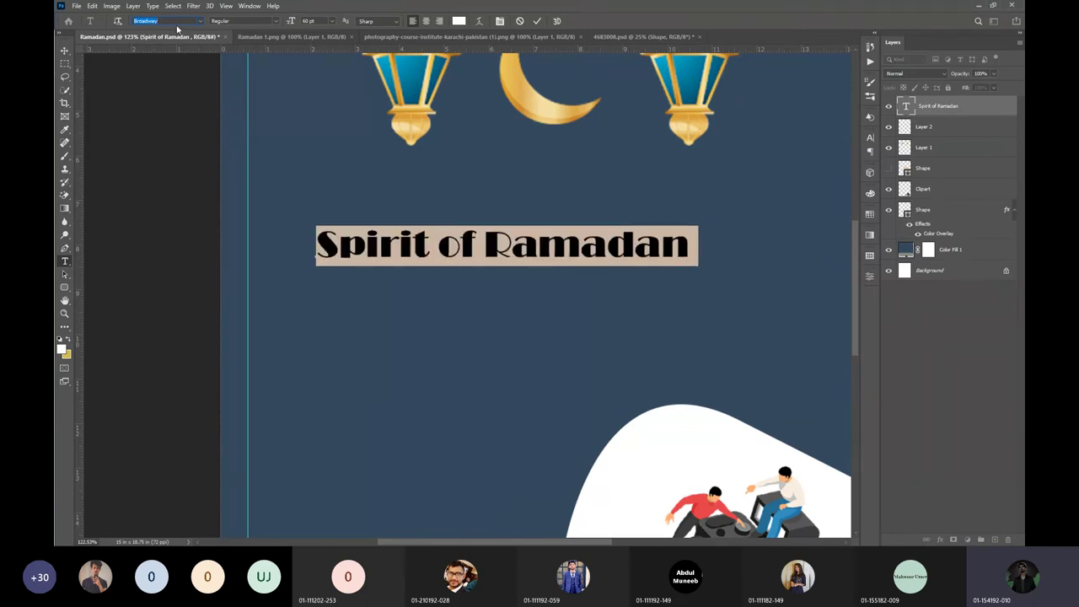
pyautogui.press('Down')
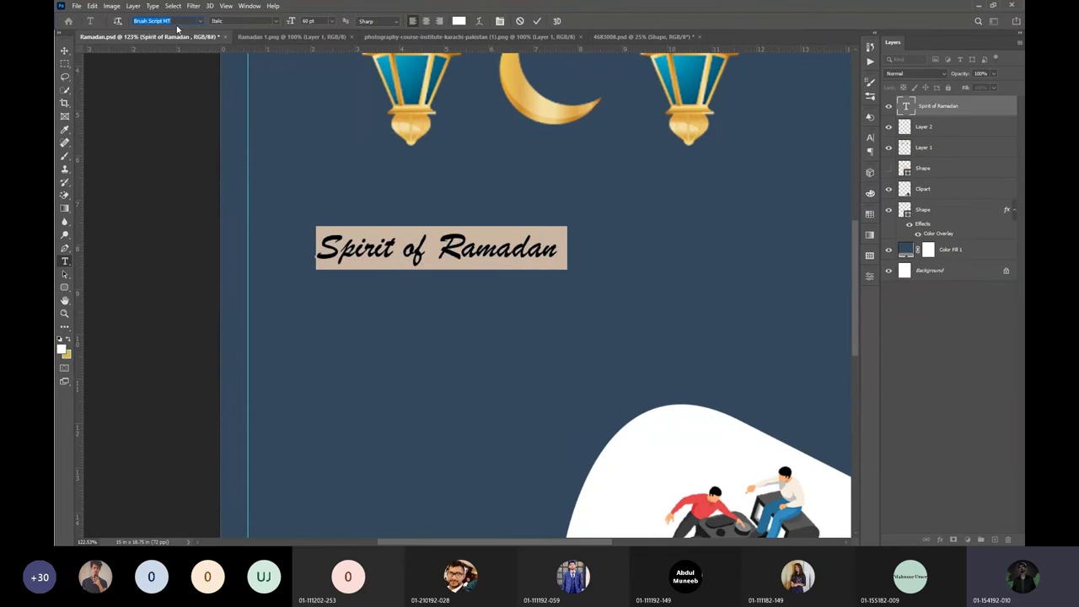
pyautogui.press('Down')
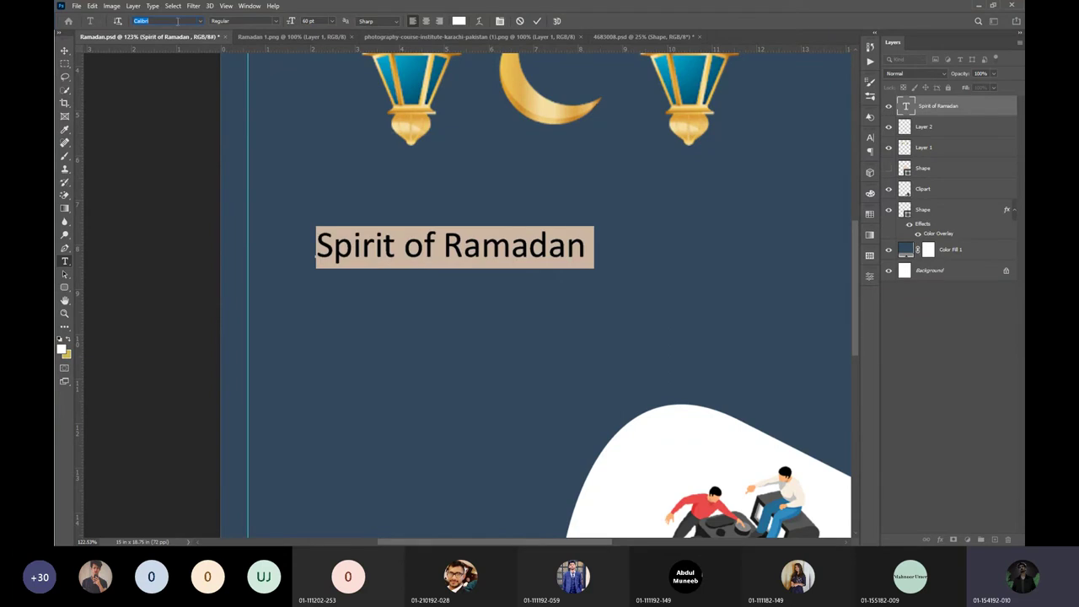
pyautogui.press('Down')
pyautogui.press('Down')
pyautogui.press('Down')
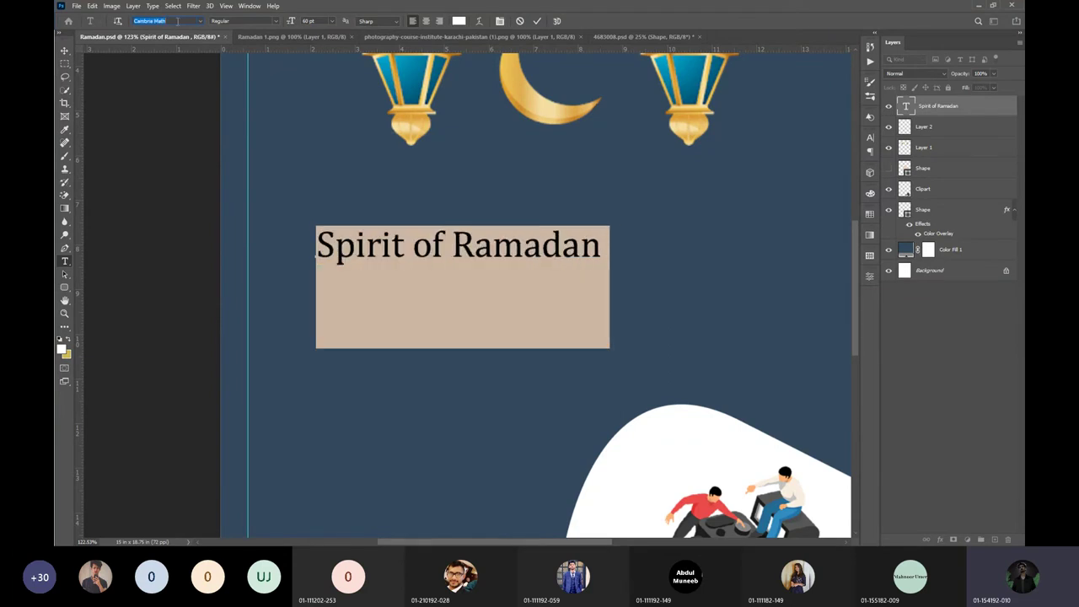
pyautogui.press('Down')
pyautogui.press('Down')
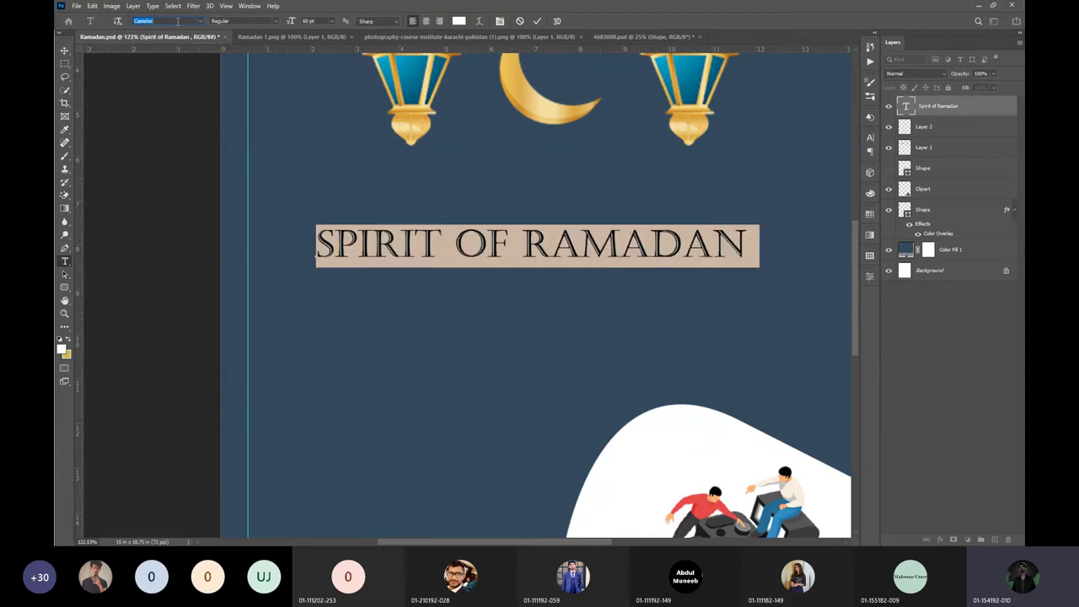
pyautogui.press('Down')
pyautogui.press('Down')
pyautogui.press('Down')
pyautogui.press('Down')
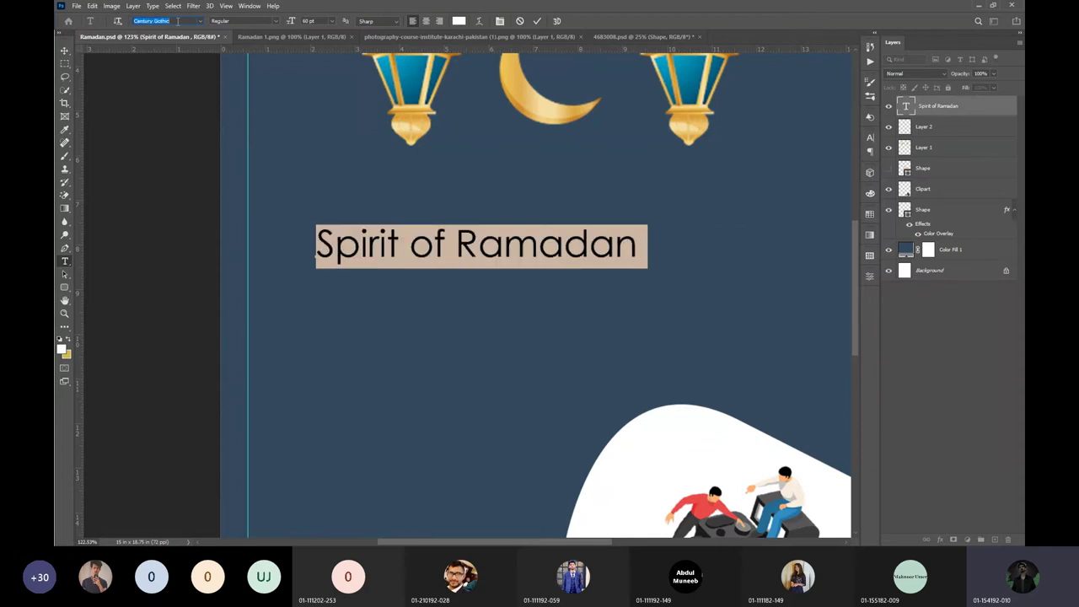
pyautogui.press('Down')
pyautogui.press('Down')
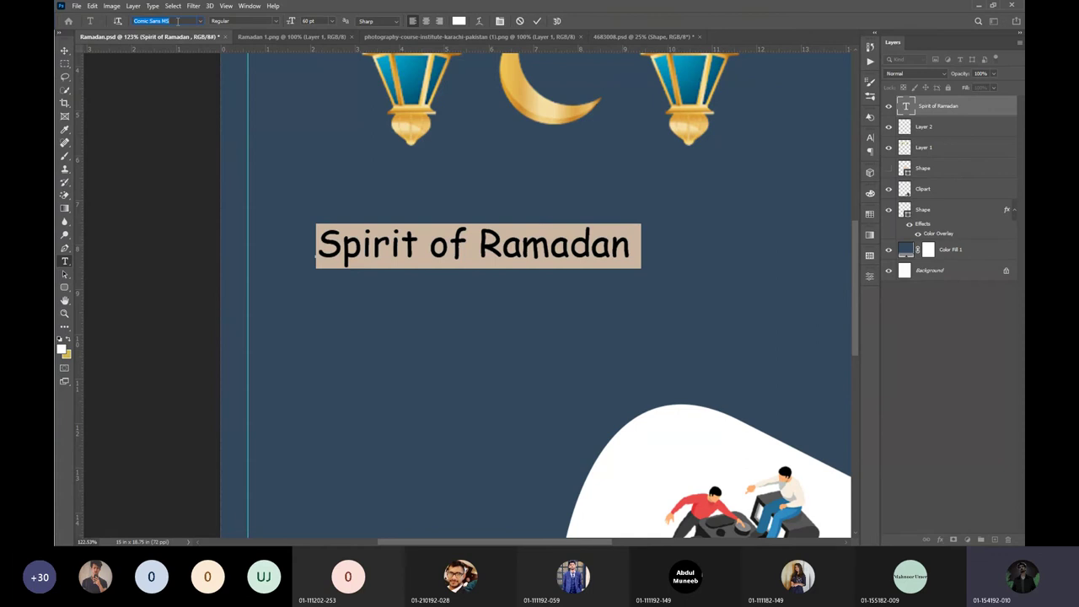
pyautogui.press('Down')
pyautogui.press('Down')
pyautogui.press('Down')
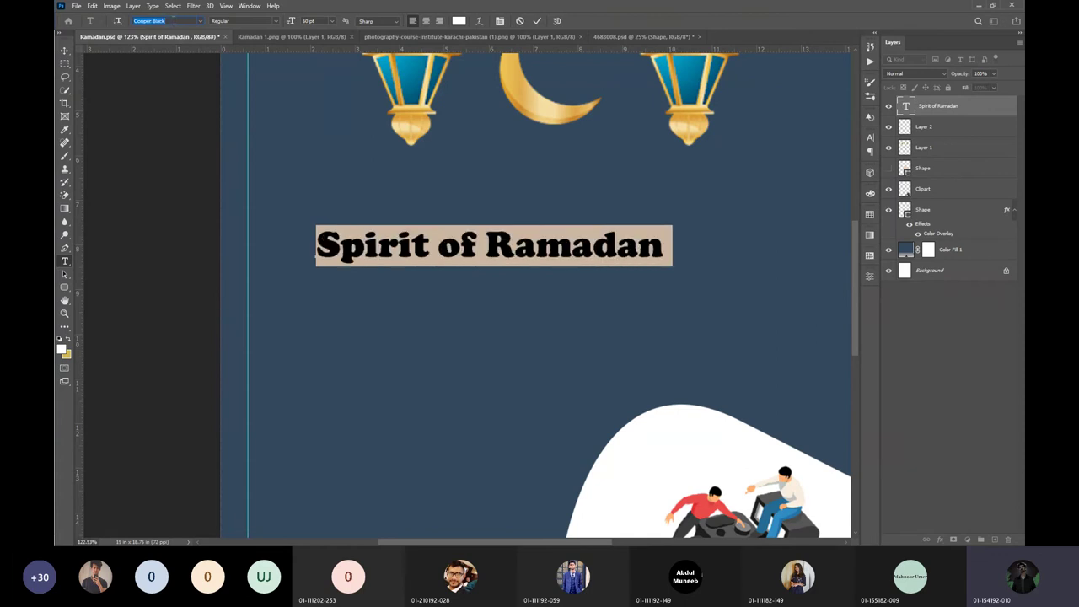
pyautogui.press('Down')
pyautogui.press('Down')
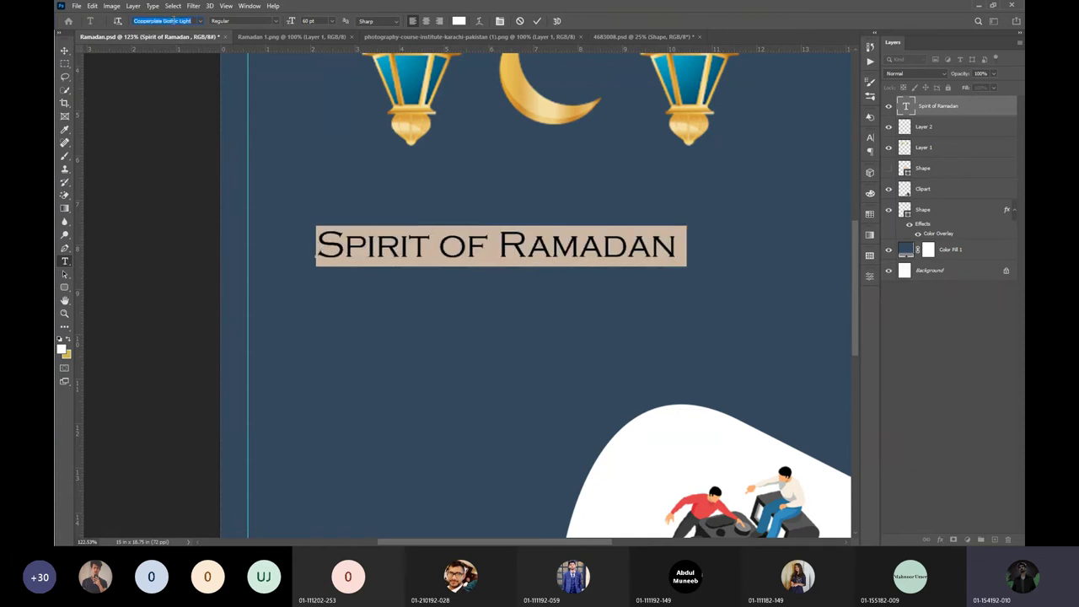
pyautogui.press('Down')
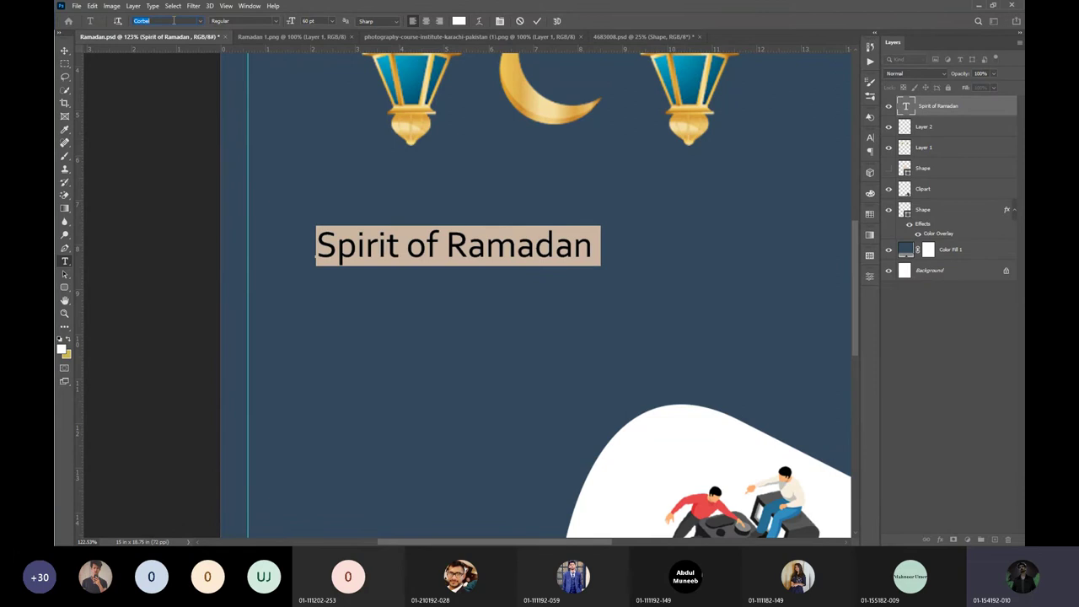
pyautogui.press('Down')
pyautogui.press('Down')
pyautogui.press('Down')
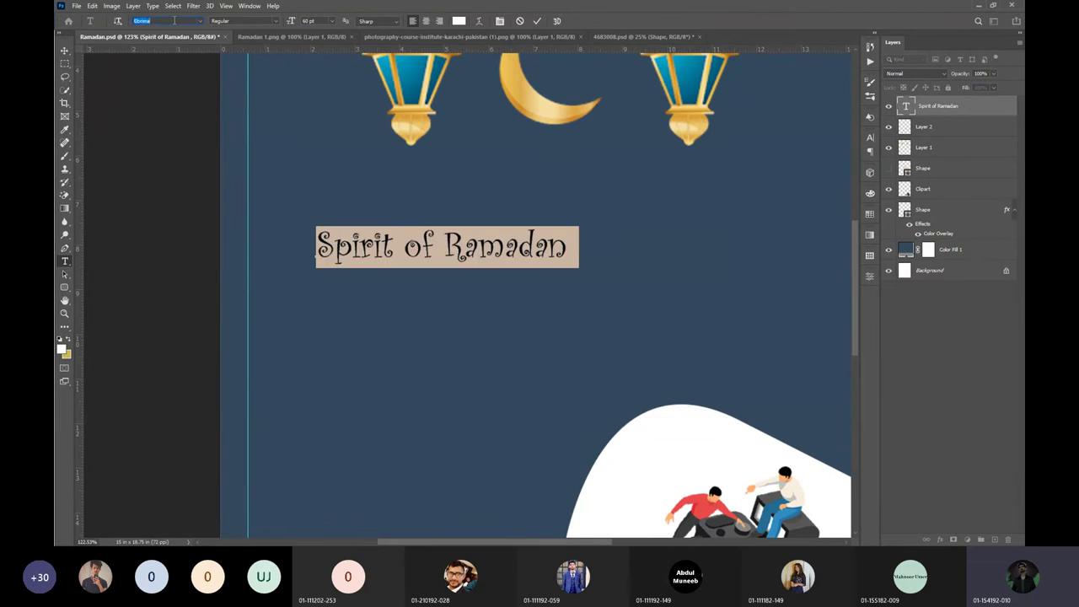
pyautogui.press('Down')
pyautogui.press('Down')
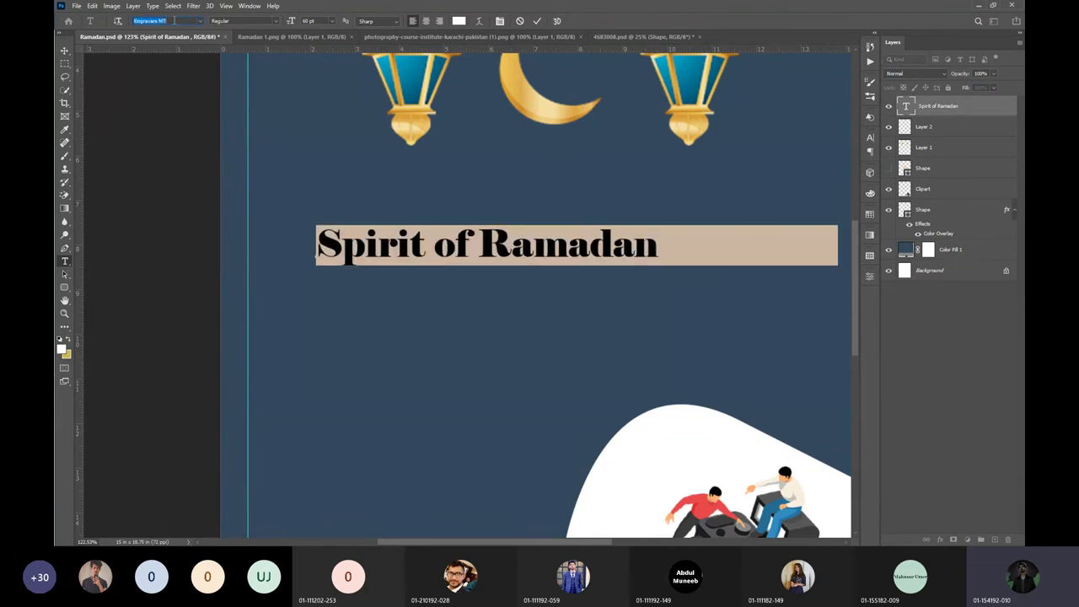
pyautogui.press('Down')
pyautogui.press('Down')
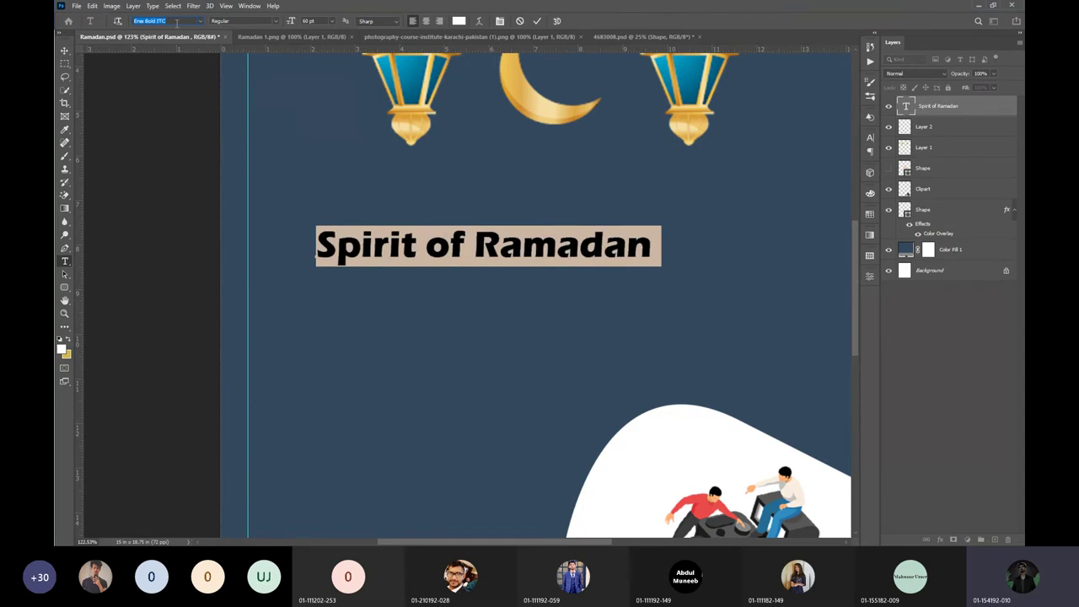
# Commit the heading's font and move it left onto the guide.
pyautogui.click(538, 21)
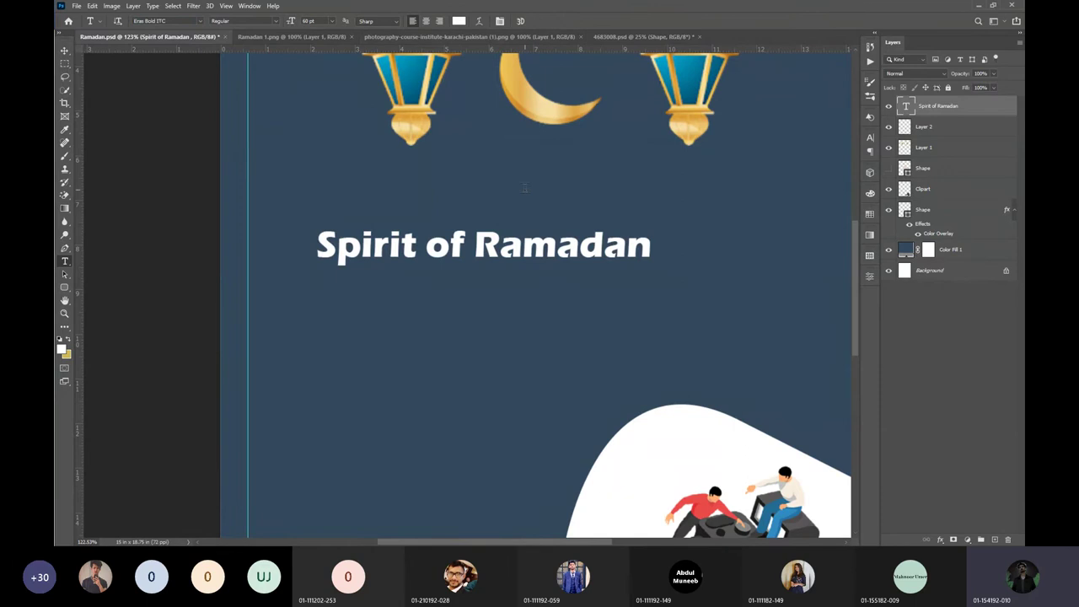
pyautogui.press('v')
pyautogui.scroll(-3, 506, 256)
pyautogui.scroll(2, 467, 265)
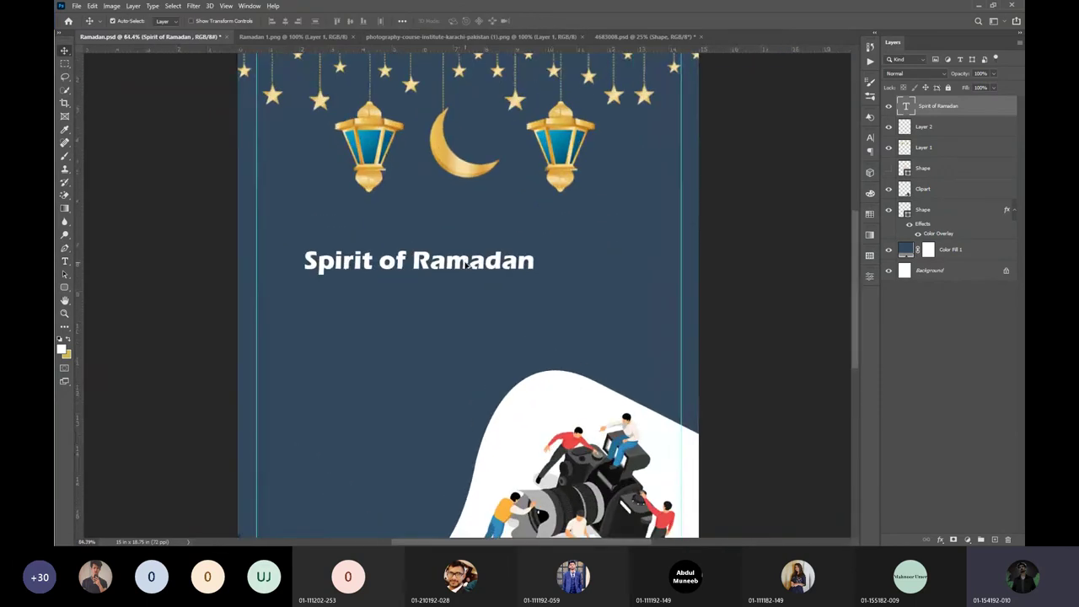
pyautogui.moveTo(407, 267); pyautogui.dragTo(355, 264)
pyautogui.scroll(-3, 420, 250)
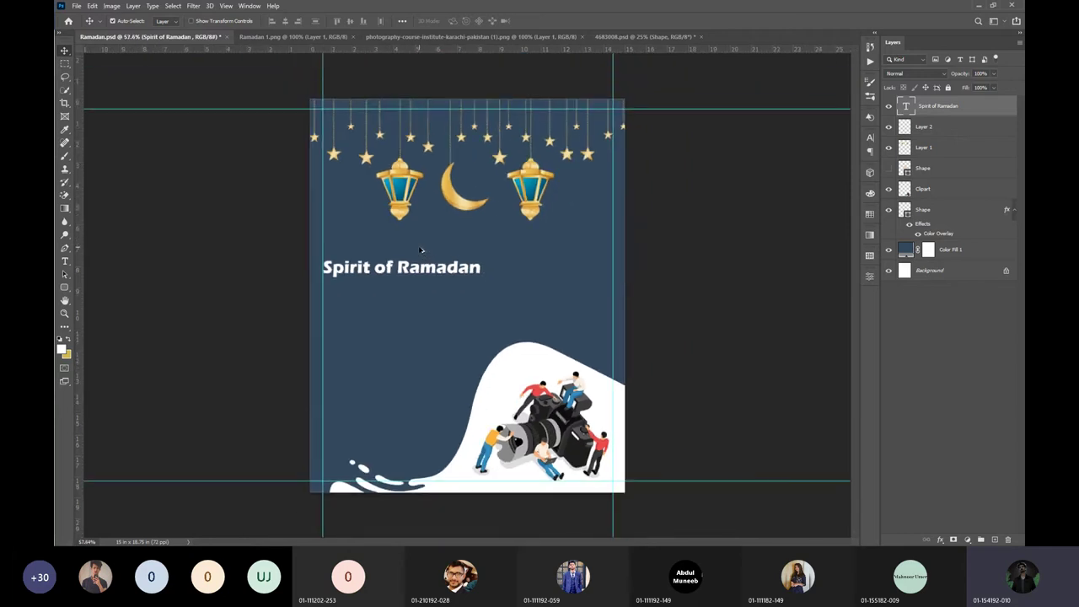
pyautogui.scroll(5, 420, 249)
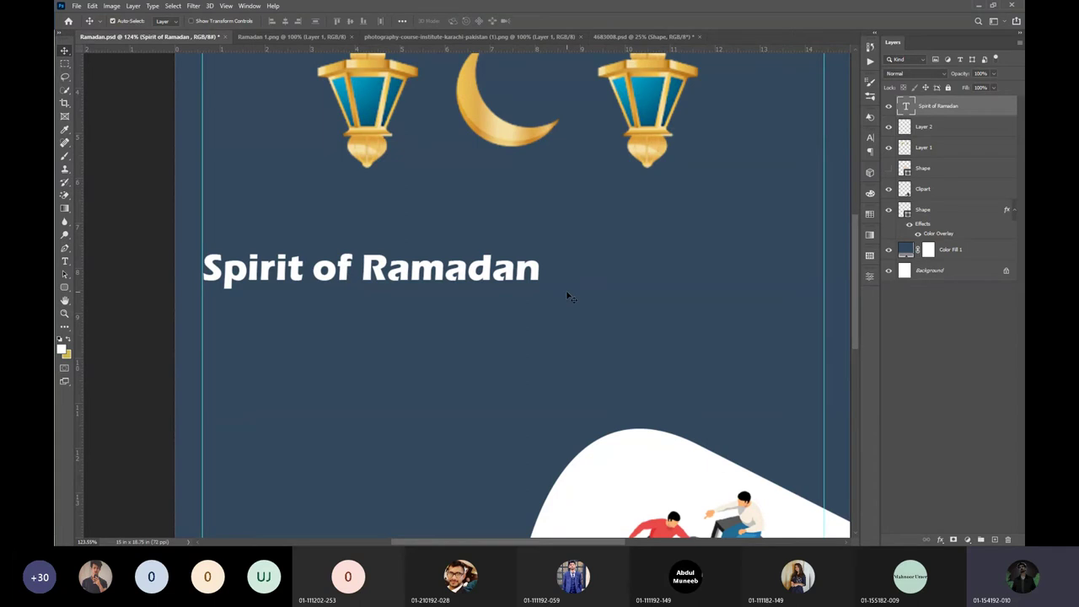
# Stretch the heading wider with Free Transform and nudge it slightly lower.
pyautogui.hotkey('ctrl', 't')
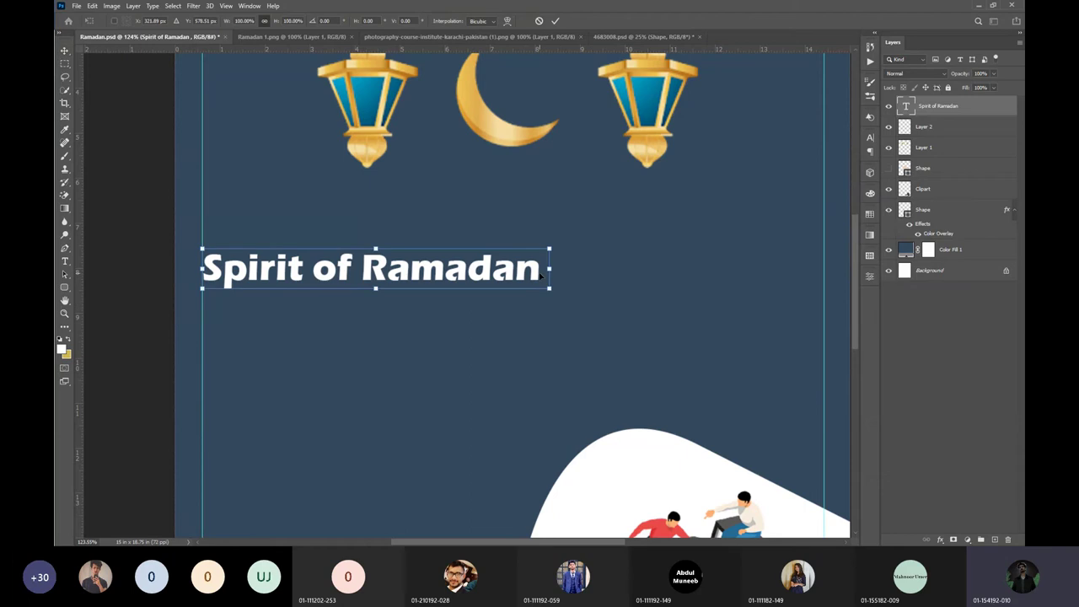
pyautogui.moveTo(550, 268); pyautogui.dragTo(595, 268)
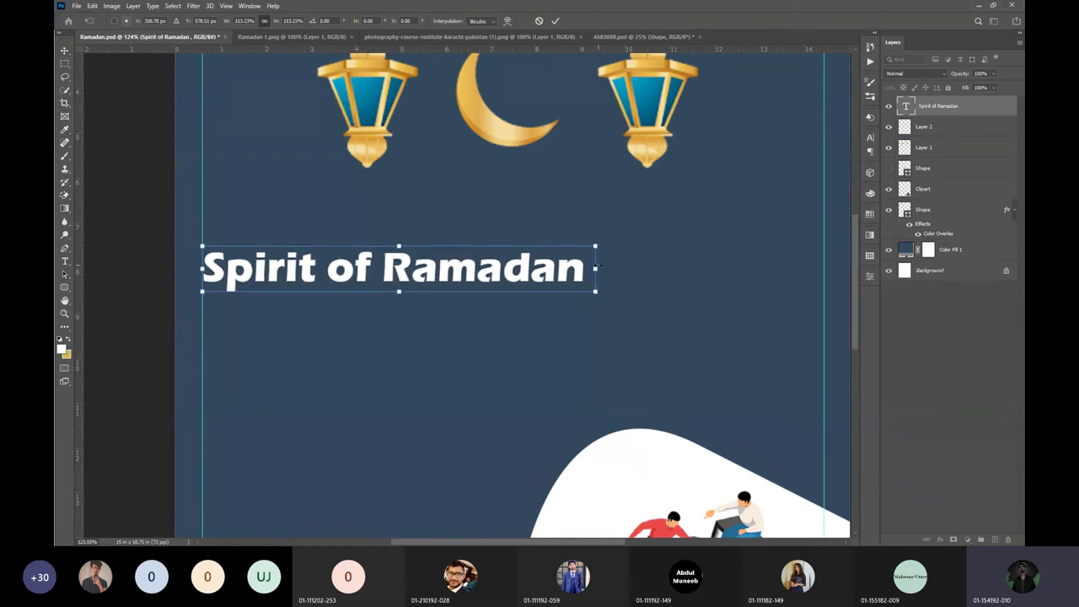
pyautogui.click(555, 20)
pyautogui.scroll(-4, 424, 293)
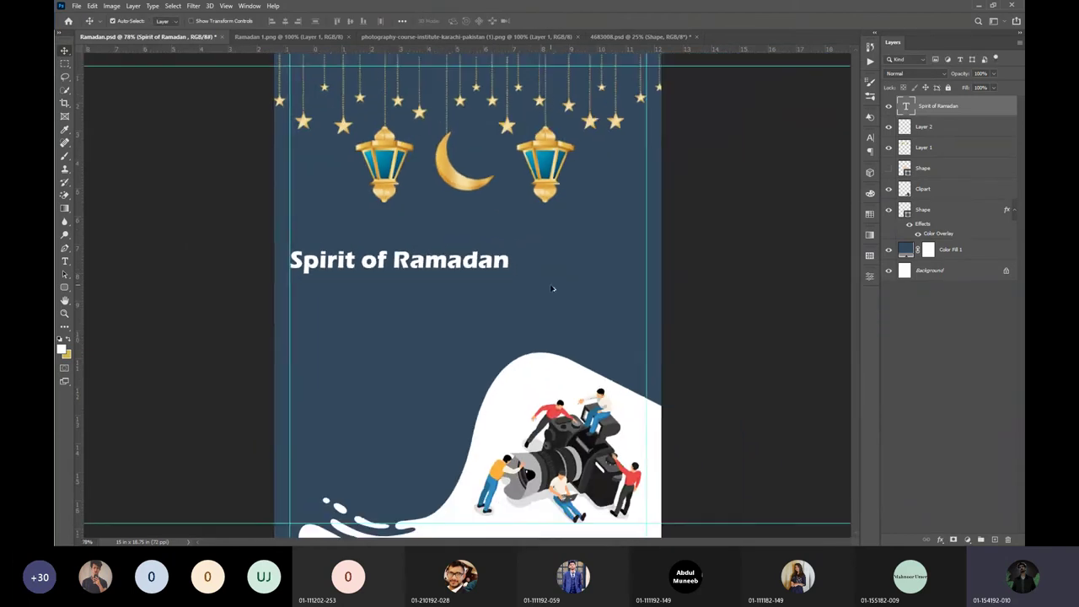
pyautogui.moveTo(425, 268); pyautogui.dragTo(429, 282)
pyautogui.scroll(3, 428, 283)
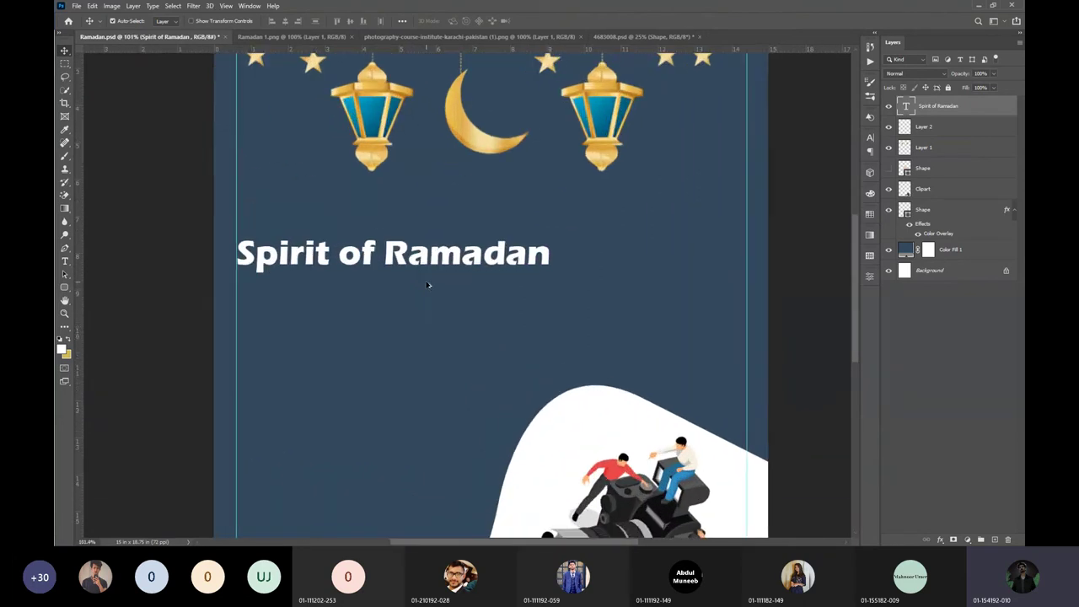
pyautogui.scroll(1, 428, 284)
# Highlight 'photography competition' in the Word proposal's contest name line.
pyautogui.hotkey('alt', 'Tab')
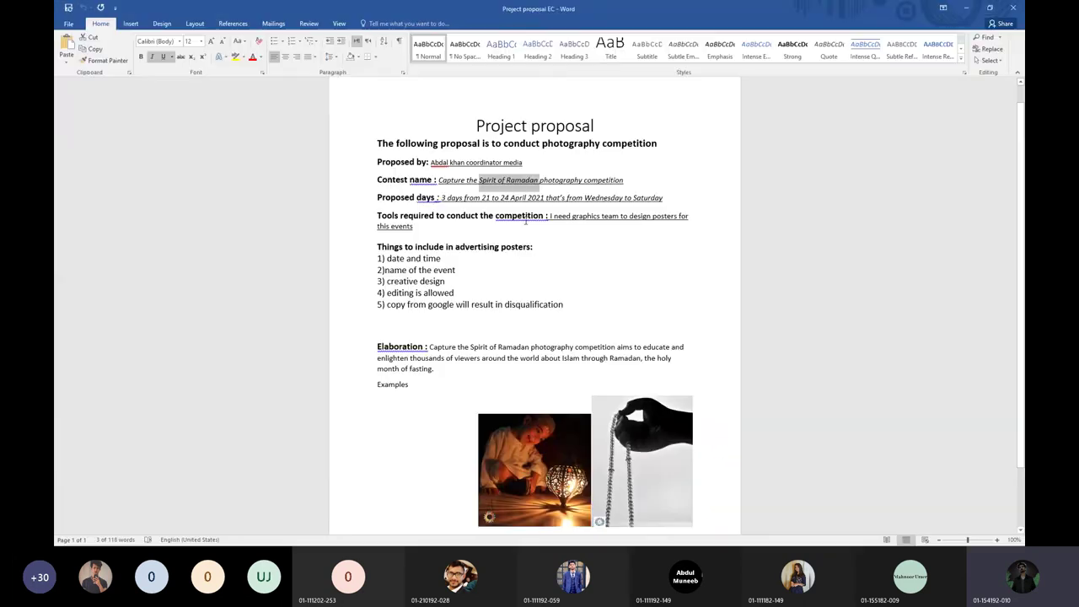
pyautogui.moveTo(540, 179); pyautogui.dragTo(625, 182)
pyautogui.hotkey('ctrl', 'c')
pyautogui.hotkey('alt', 'Tab')
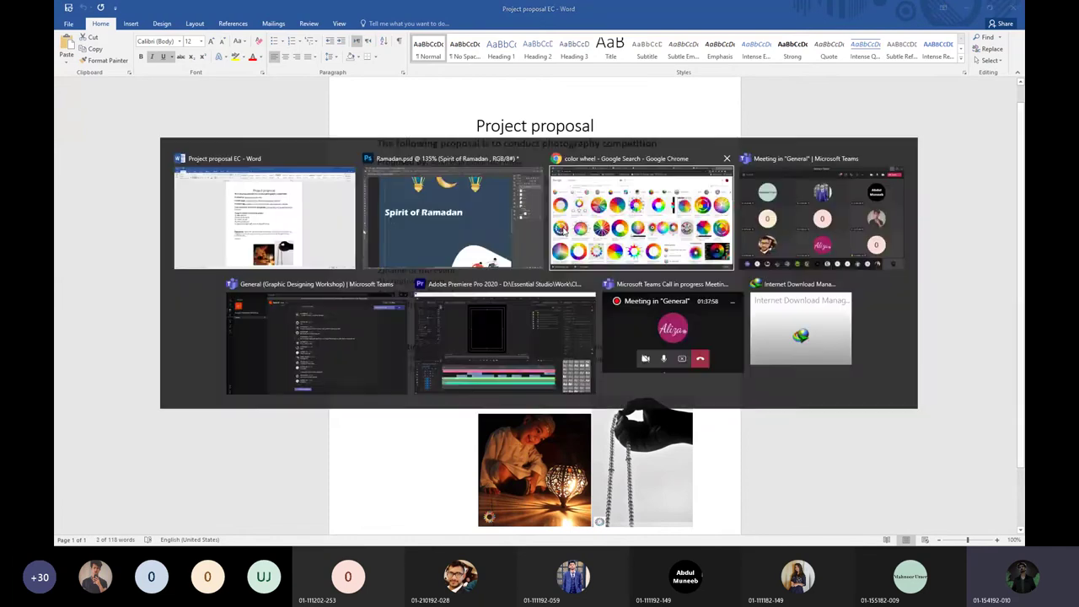
# Paste 'Photography Competition' as new text below the title and capitalise its P.
pyautogui.press('t')
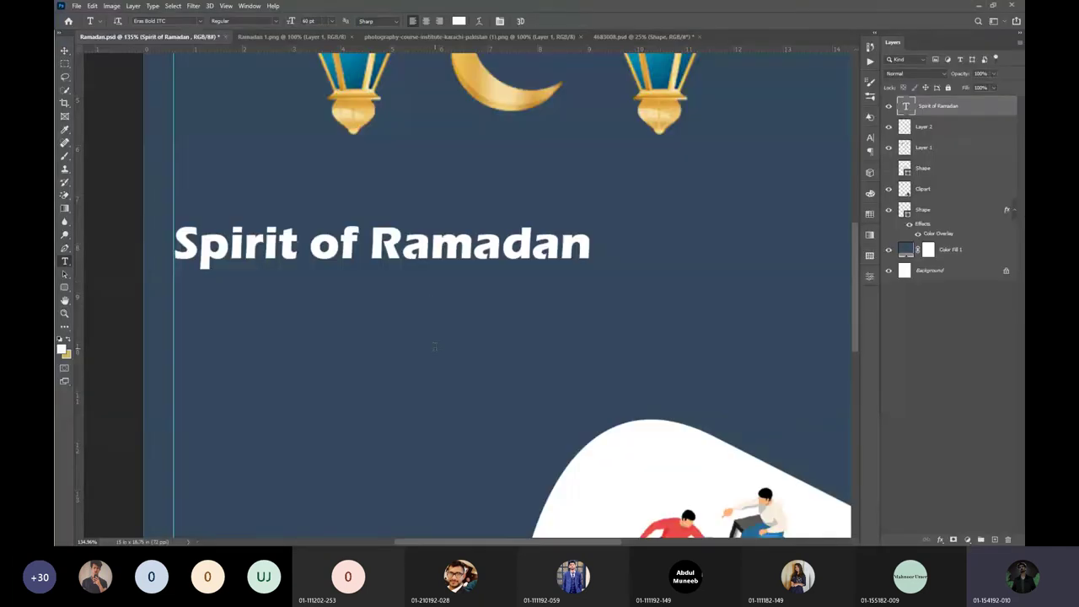
pyautogui.click(435, 349)
pyautogui.hotkey('ctrl', 'v')
pyautogui.click(462, 331)
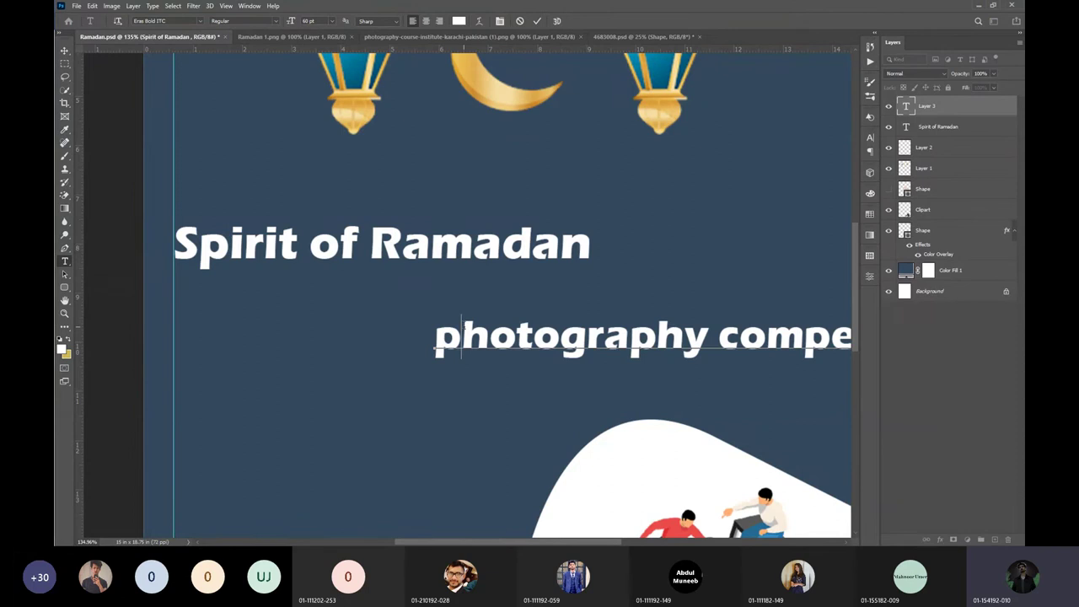
pyautogui.press('BackSpace')
pyautogui.write('p')
pyautogui.press('BackSpace')
pyautogui.write('P')
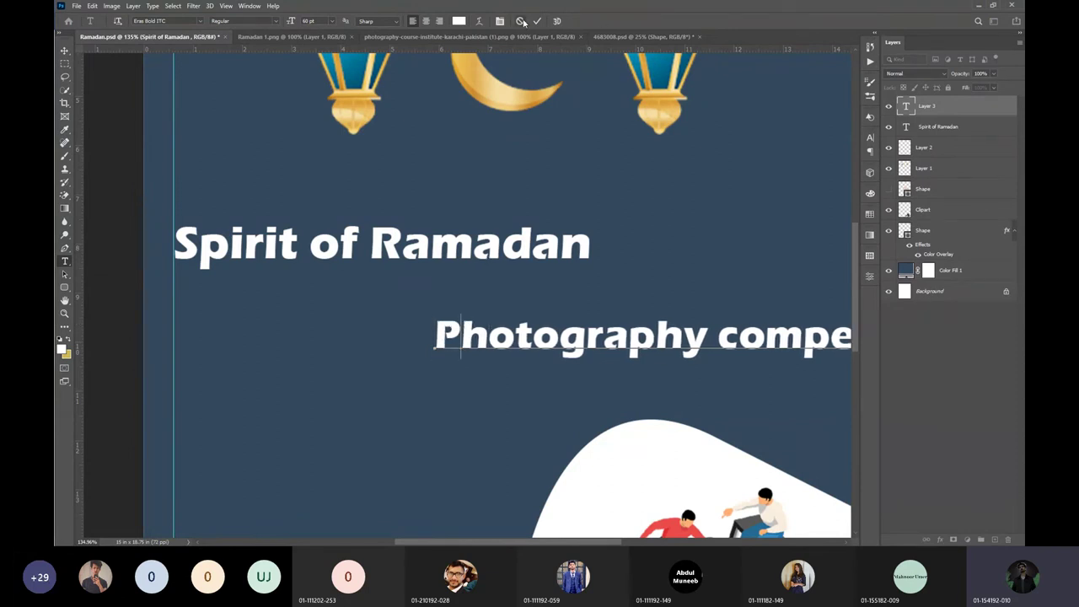
pyautogui.click(536, 21)
# Move the subheading up beneath the title, capitalise the C of Competition, and select its text.
pyautogui.press('v')
pyautogui.scroll(-3, 504, 346)
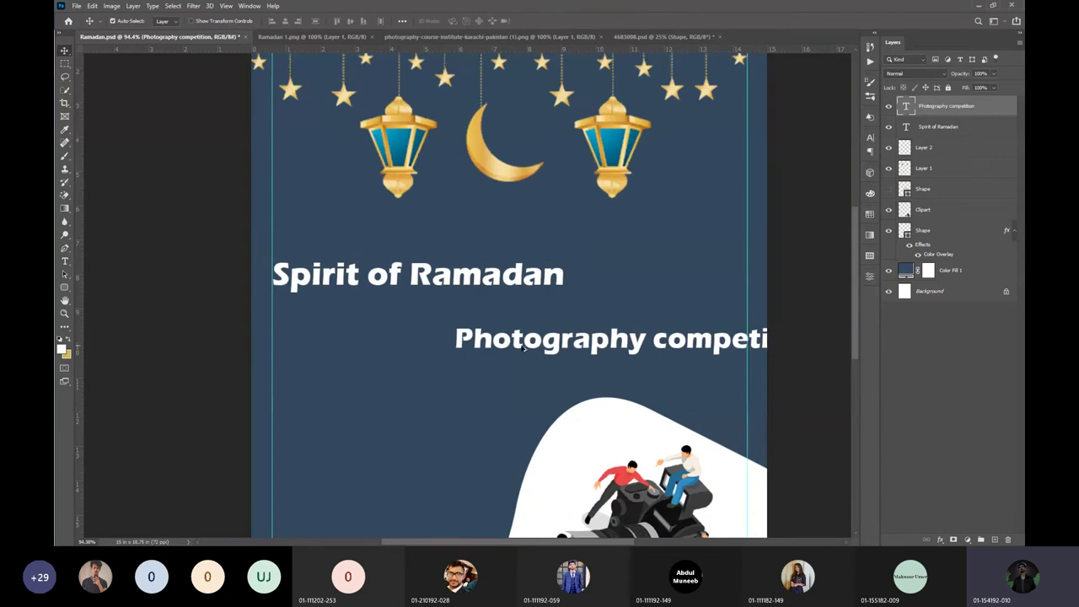
pyautogui.moveTo(605, 339); pyautogui.dragTo(429, 322)
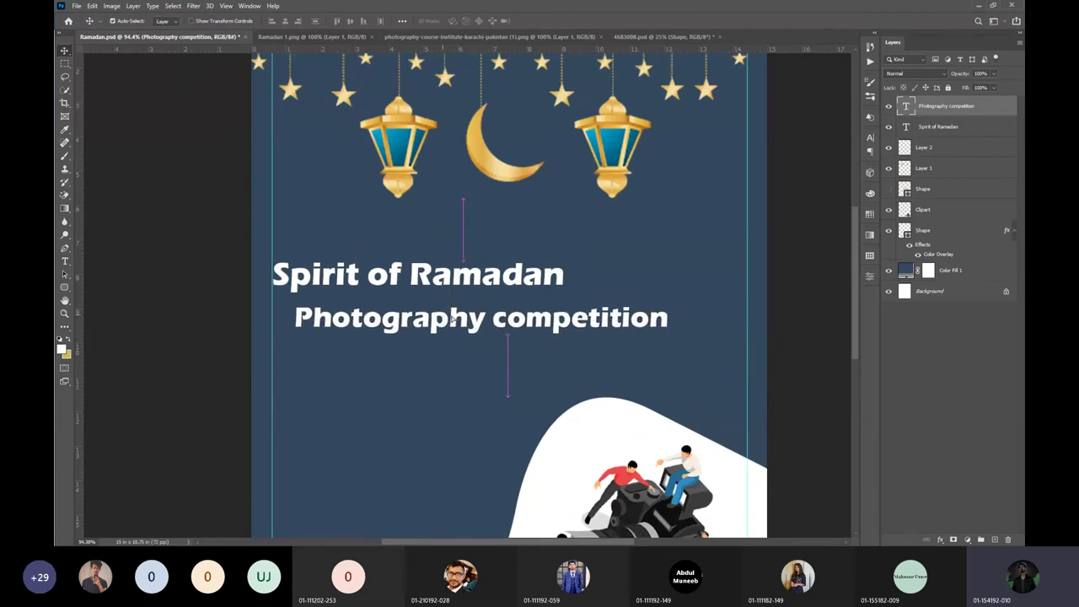
pyautogui.press('t')
pyautogui.click(512, 324)
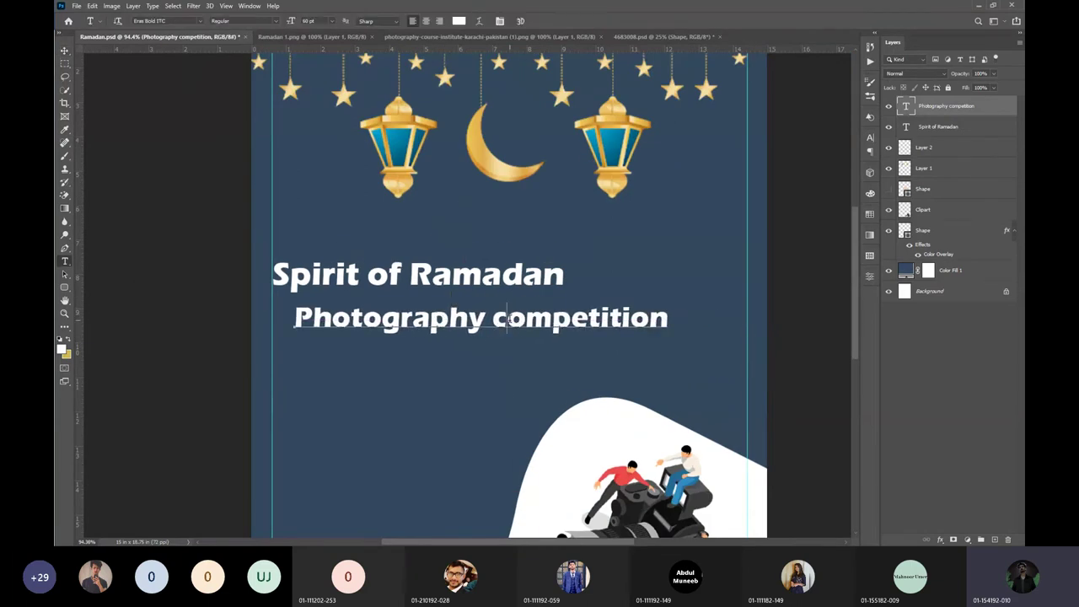
pyautogui.press('BackSpace')
pyautogui.write('C')
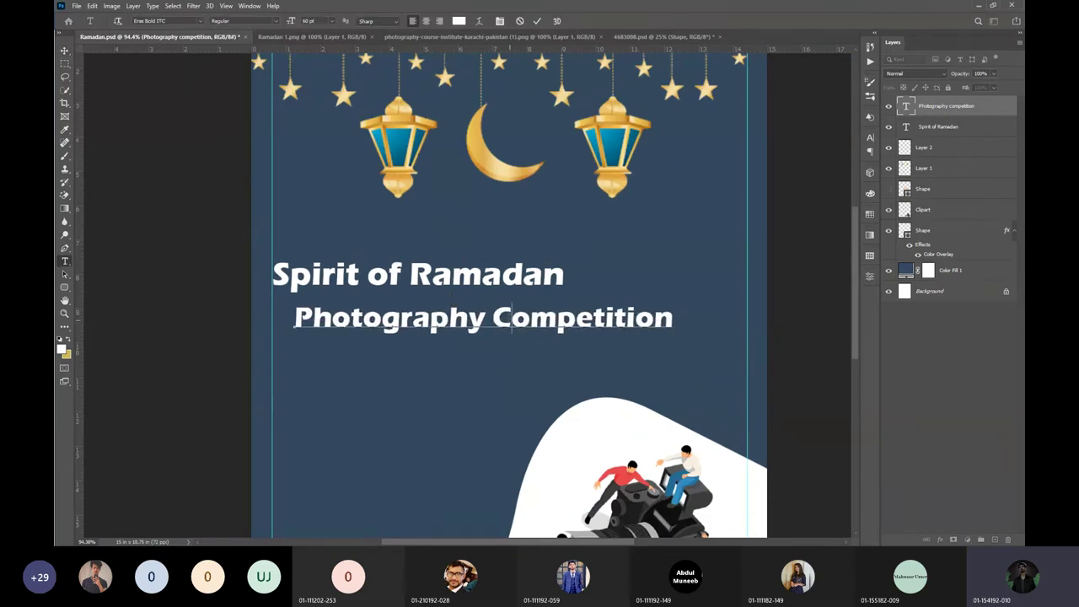
pyautogui.click(537, 21)
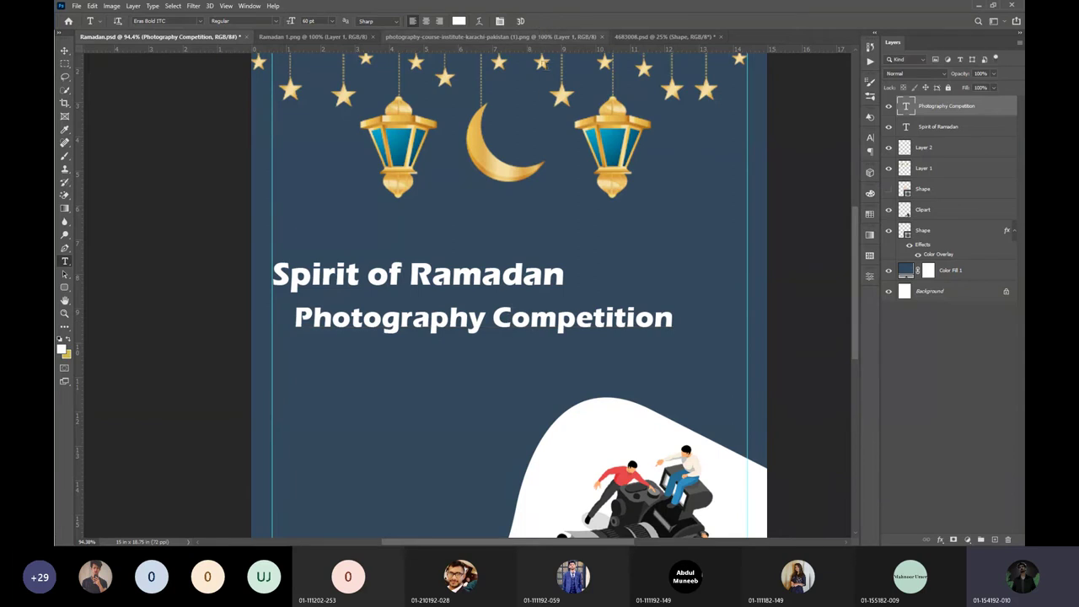
pyautogui.click(557, 325)
pyautogui.hotkey('ctrl', 'a')
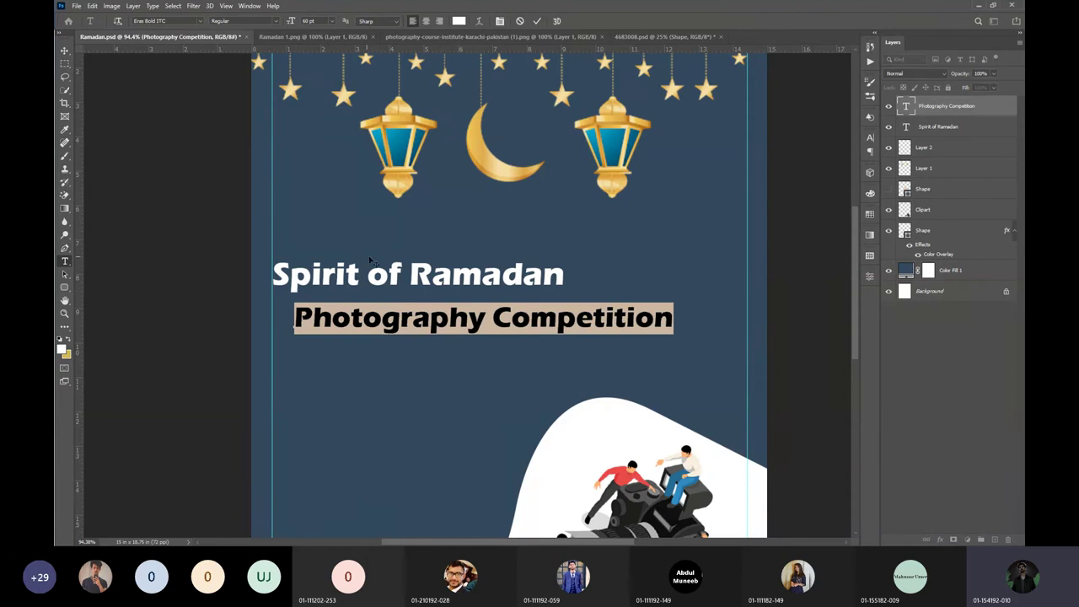
# Set the Photography Competition subheading's font to Billion Dreams and commit the change.
pyautogui.scroll(2, 350, 253)
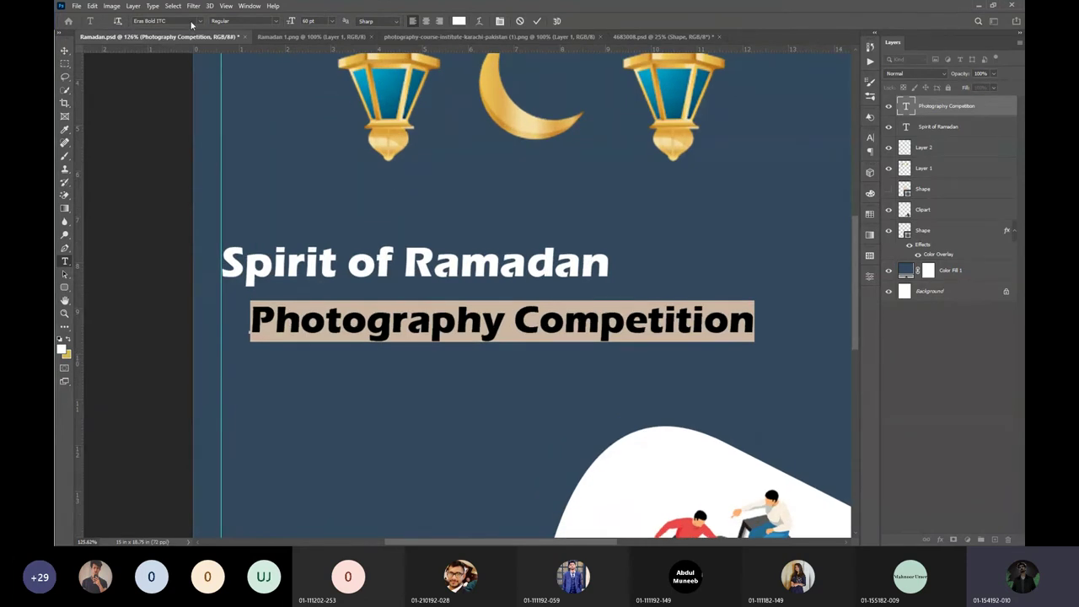
pyautogui.click(191, 21)
pyautogui.scroll(-4, 177, 24)
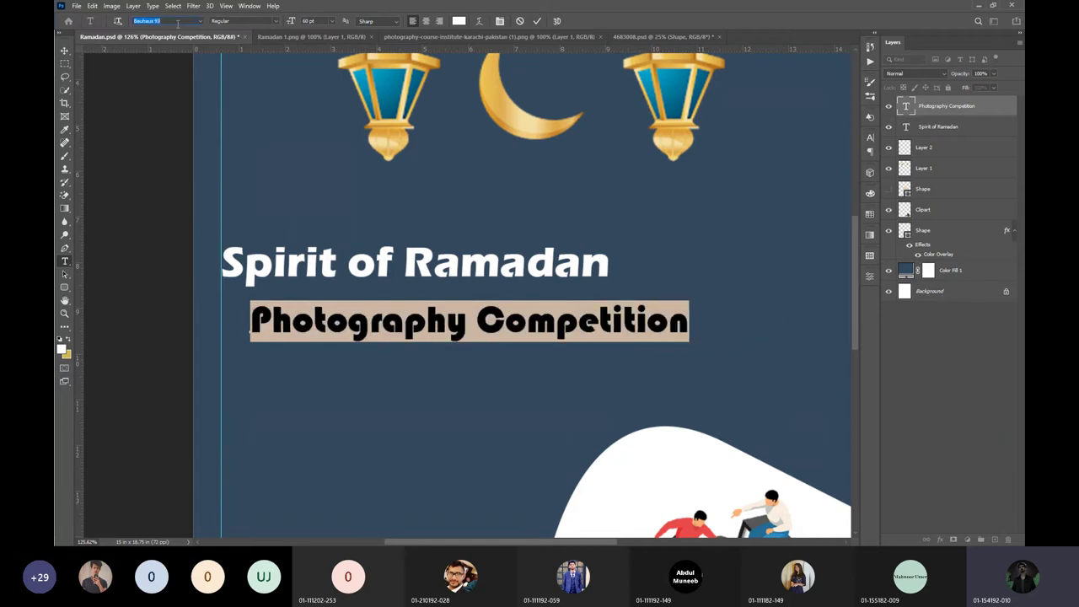
pyautogui.scroll(-4, 177, 24)
pyautogui.click(200, 22)
pyautogui.scroll(1, 186, 76)
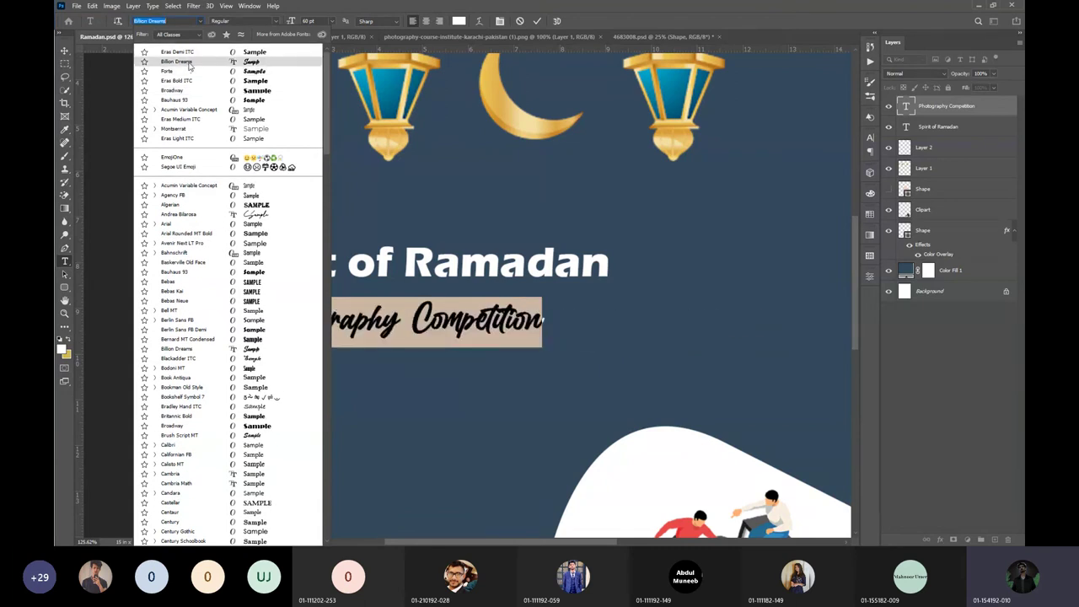
pyautogui.click(188, 60)
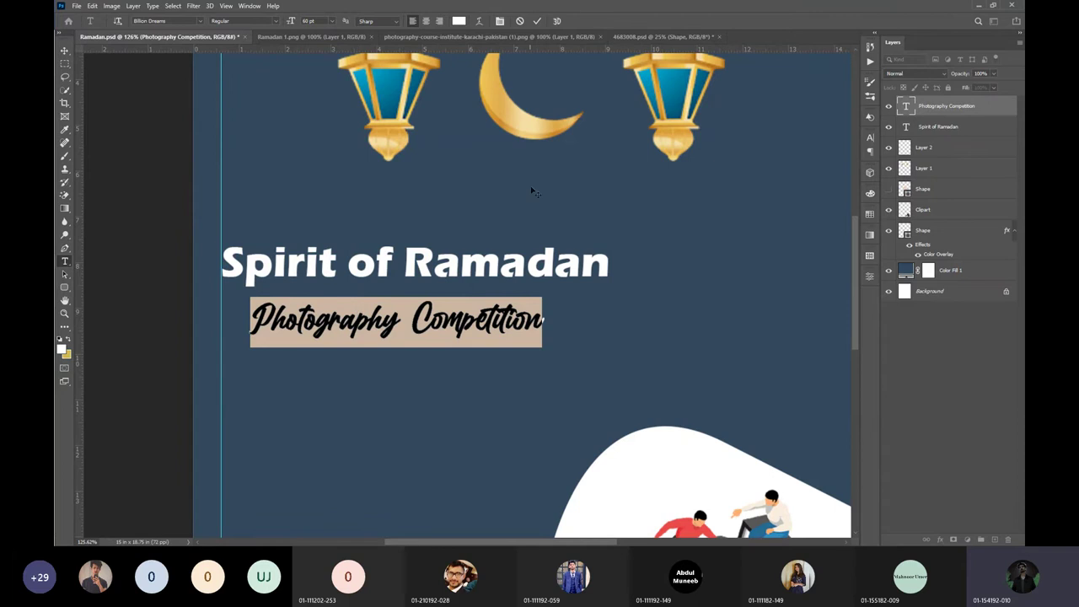
pyautogui.hotkey('ctrl', 'Return')
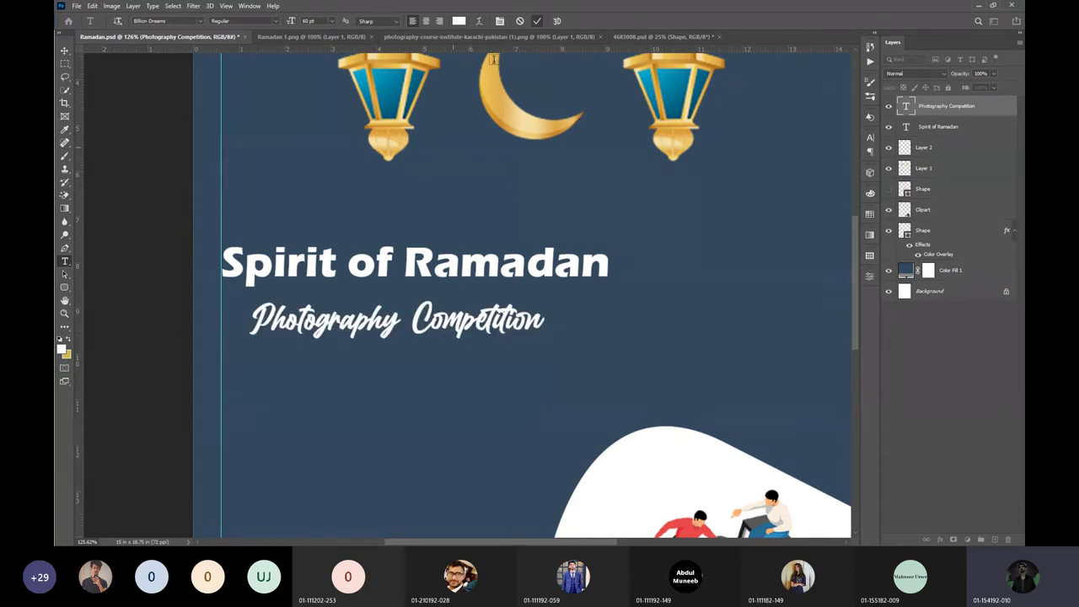
pyautogui.press('v')
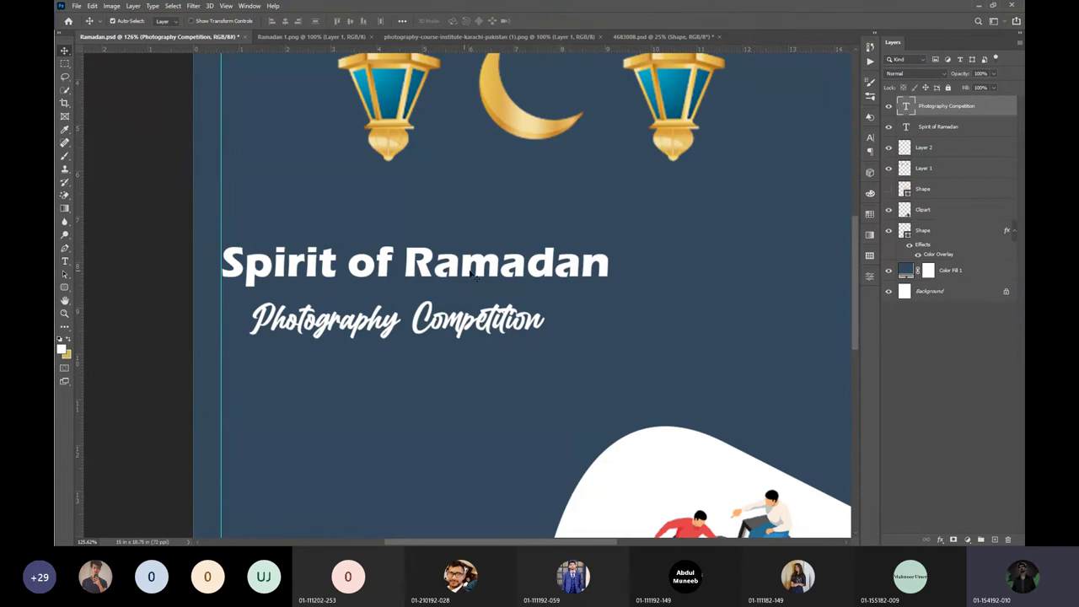
# Stretch the Spirit of Ramadan title wider with Free Transform.
pyautogui.scroll(-2, 493, 268)
pyautogui.scroll(-3, 493, 268)
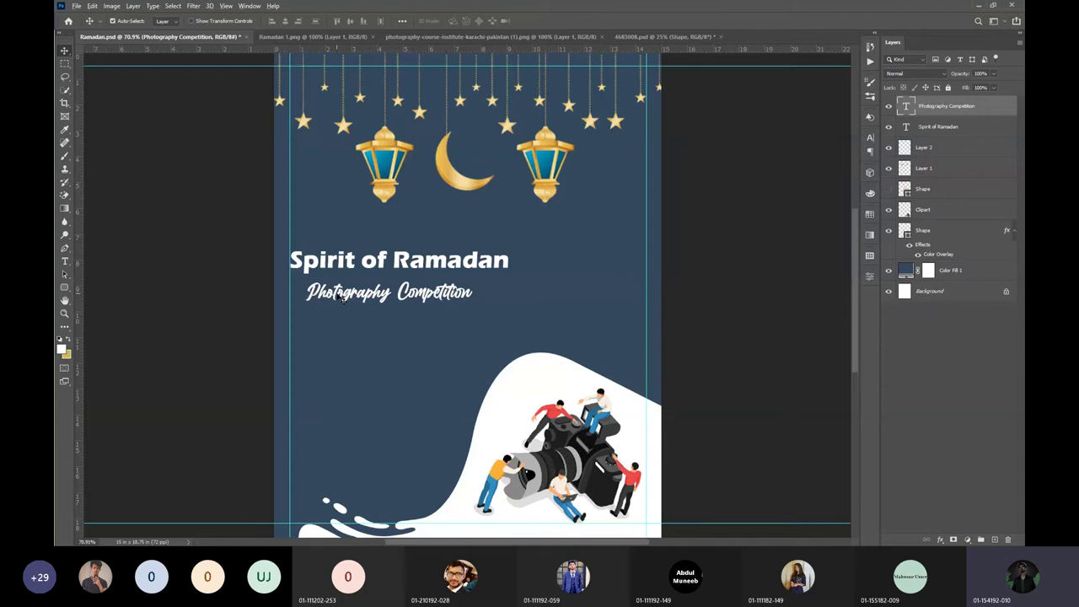
pyautogui.scroll(5, 341, 297)
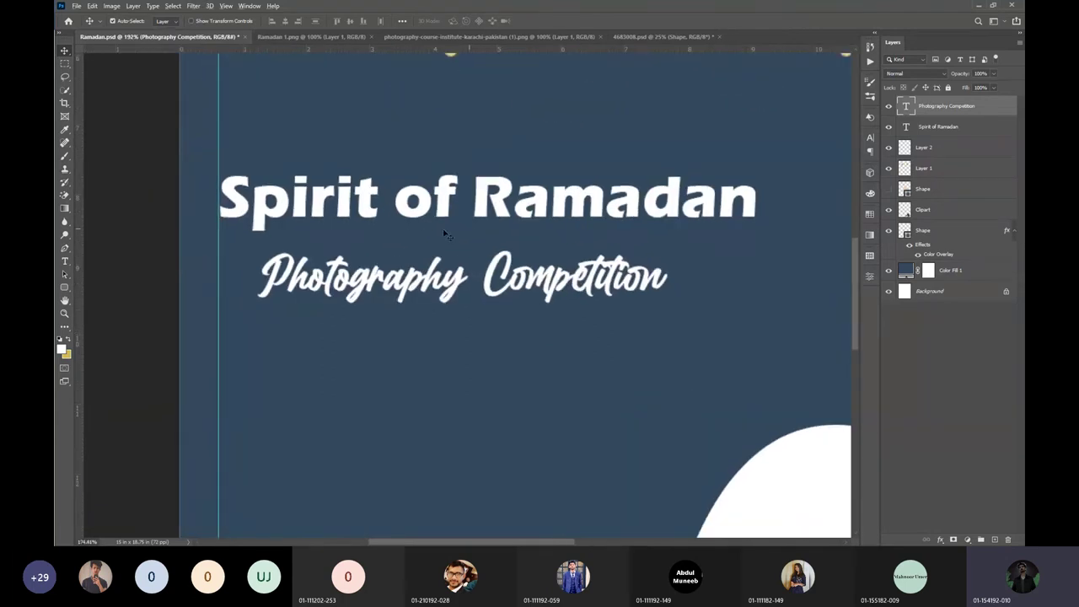
pyautogui.scroll(-5, 444, 235)
pyautogui.scroll(1, 443, 262)
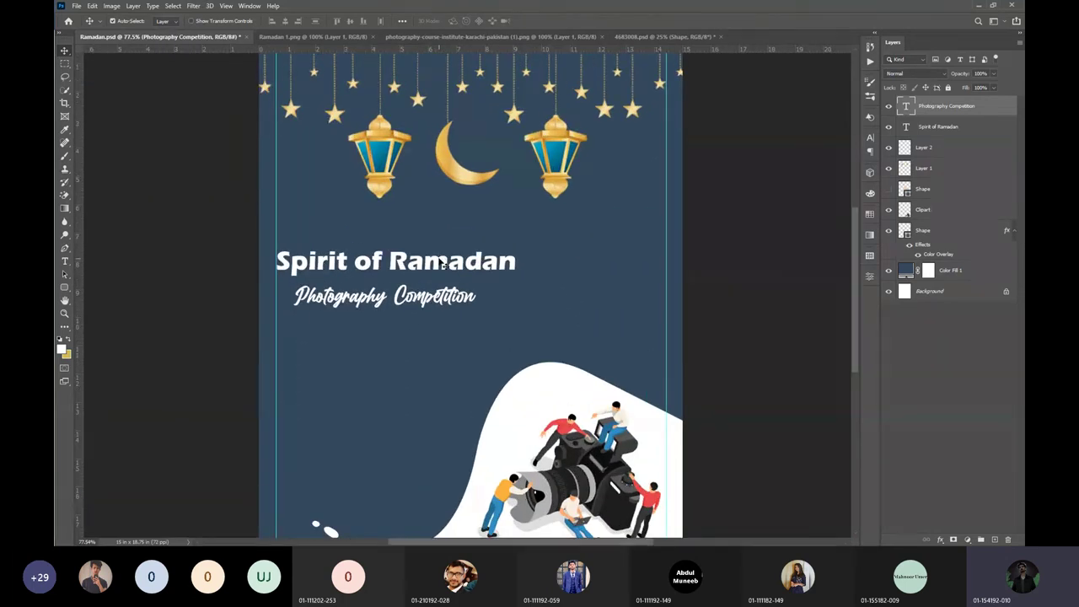
pyautogui.click(443, 263)
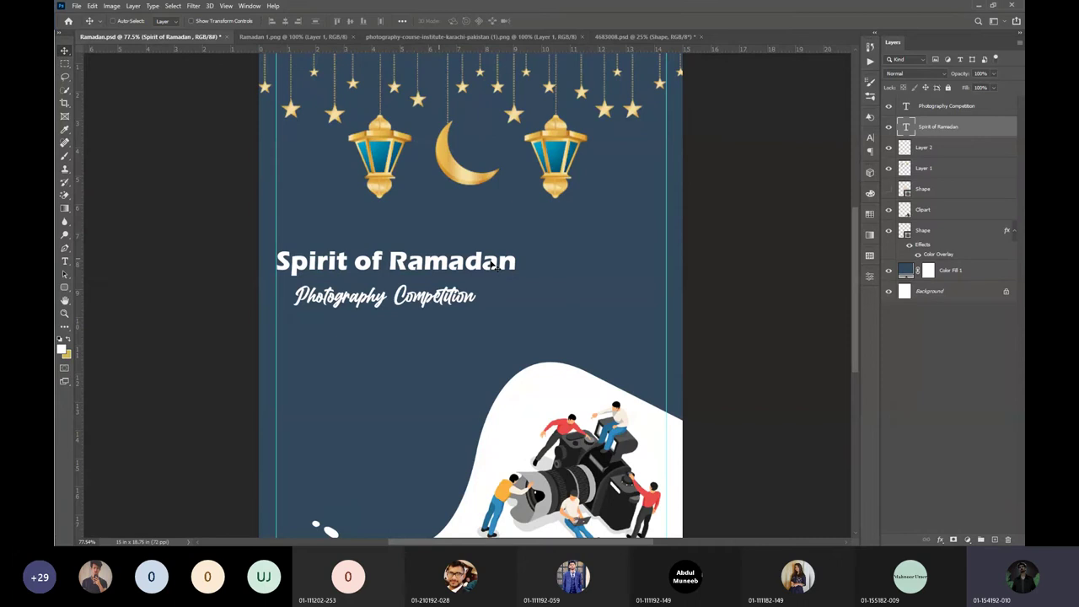
pyautogui.hotkey('ctrl', 't')
pyautogui.moveTo(515, 263); pyautogui.dragTo(548, 262)
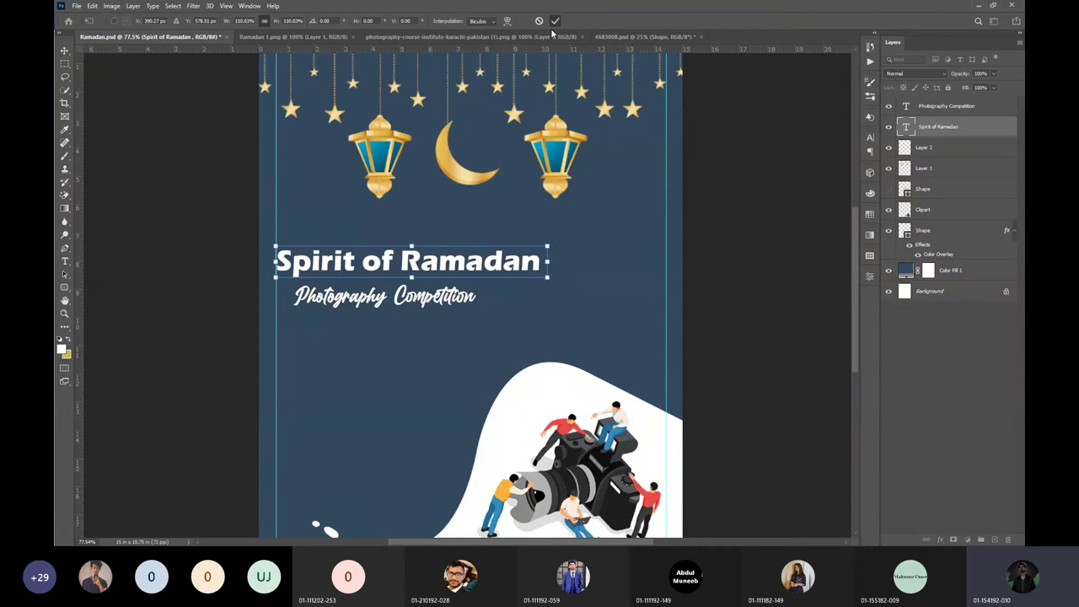
pyautogui.click(556, 21)
# Scale Photography Competition down to about 82% under the title's right end, then fit the poster on screen.
pyautogui.click(474, 302)
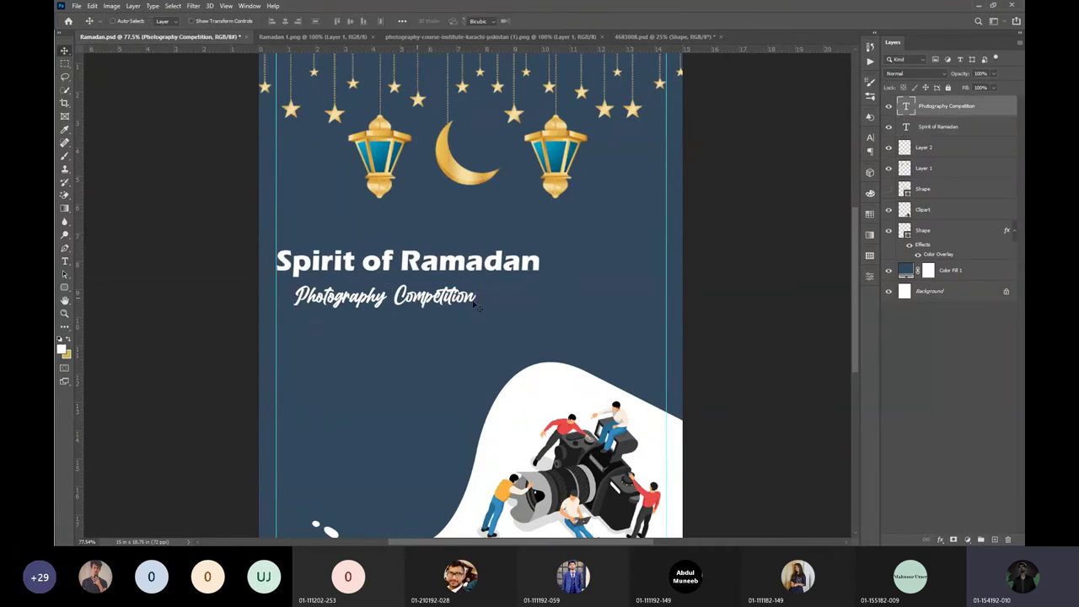
pyautogui.hotkey('ctrl', 't')
pyautogui.moveTo(480, 282); pyautogui.dragTo(535, 289)
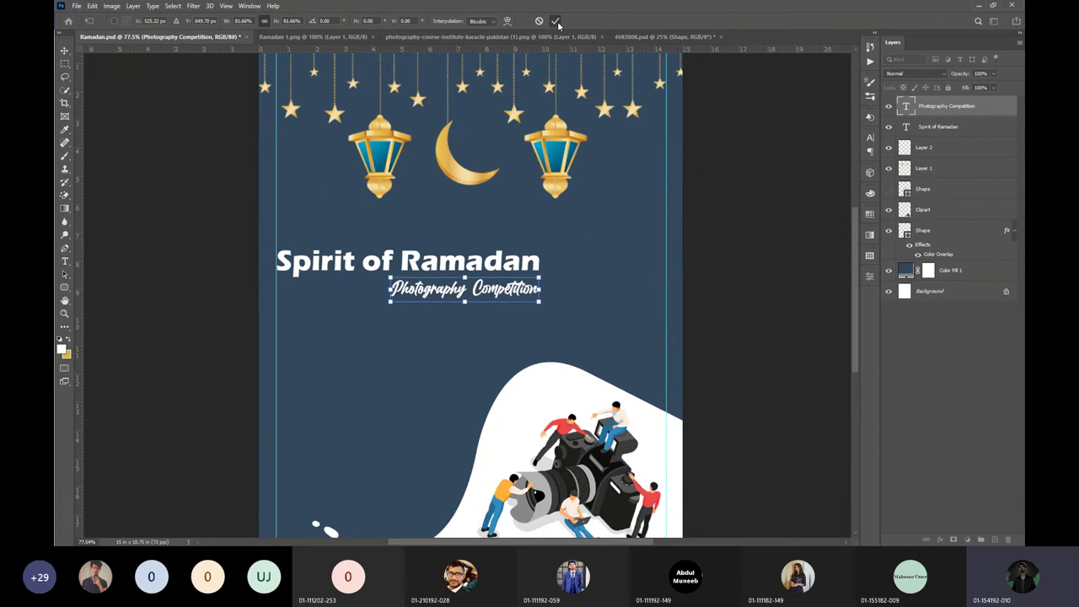
pyautogui.click(555, 21)
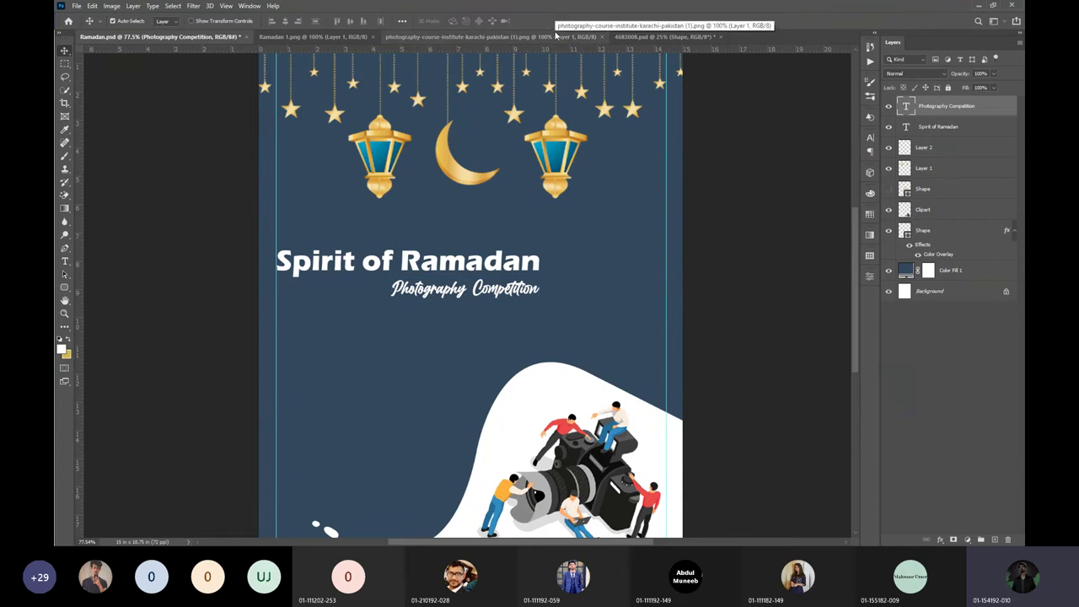
pyautogui.hotkey('ctrl', '0')
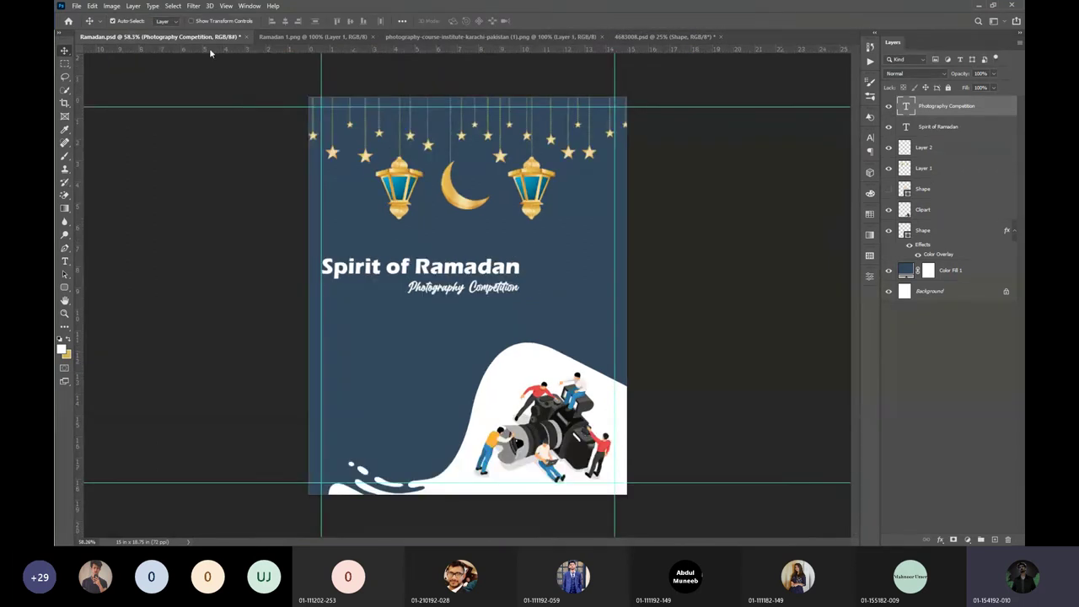
# Switch to the browser and go to the dafont website.
pyautogui.hotkey('alt', 'Tab')
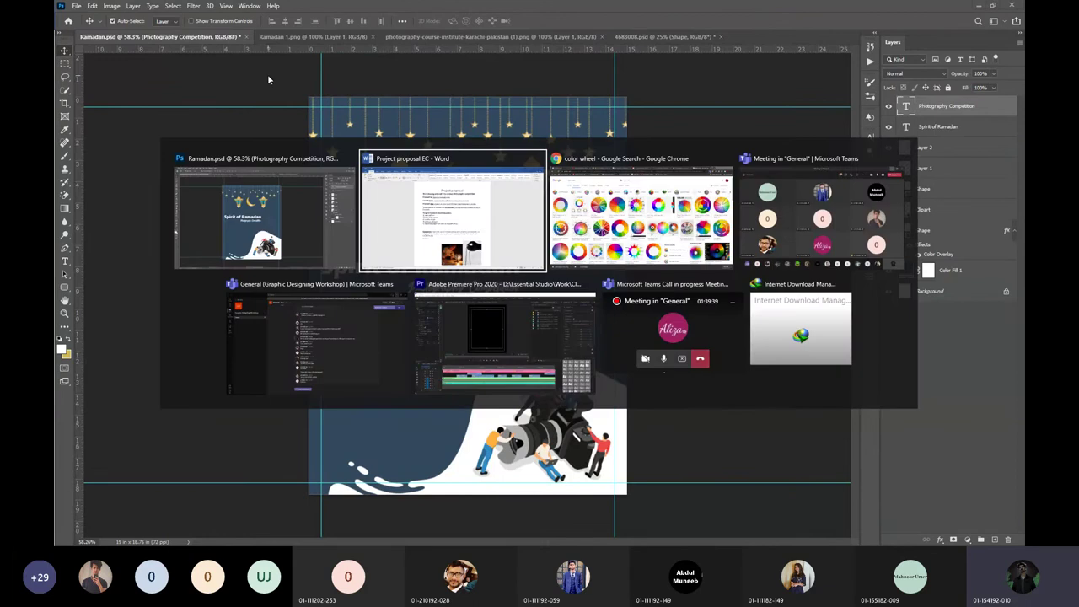
pyautogui.hotkey('alt', 'shift', 'Tab')
pyautogui.hotkey('alt', 'Tab')
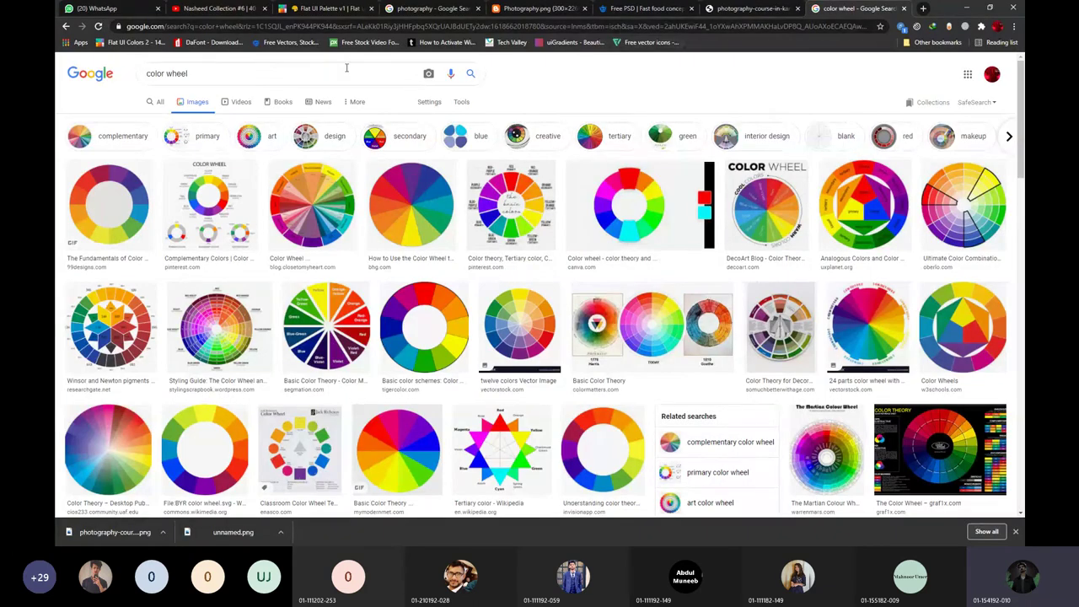
pyautogui.click(215, 30)
pyautogui.write('dafont')
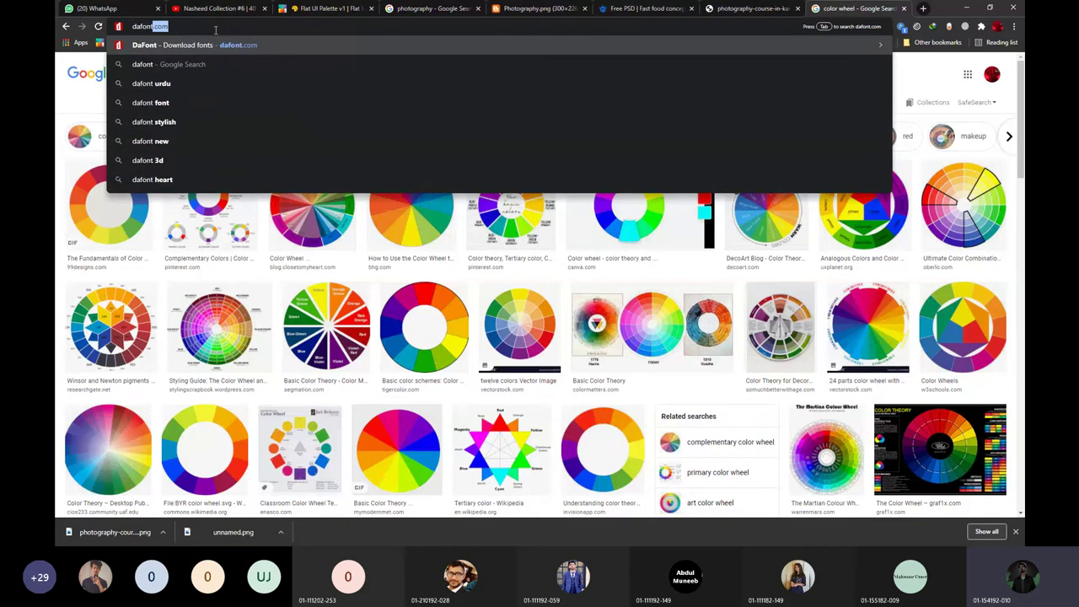
pyautogui.press('Return')
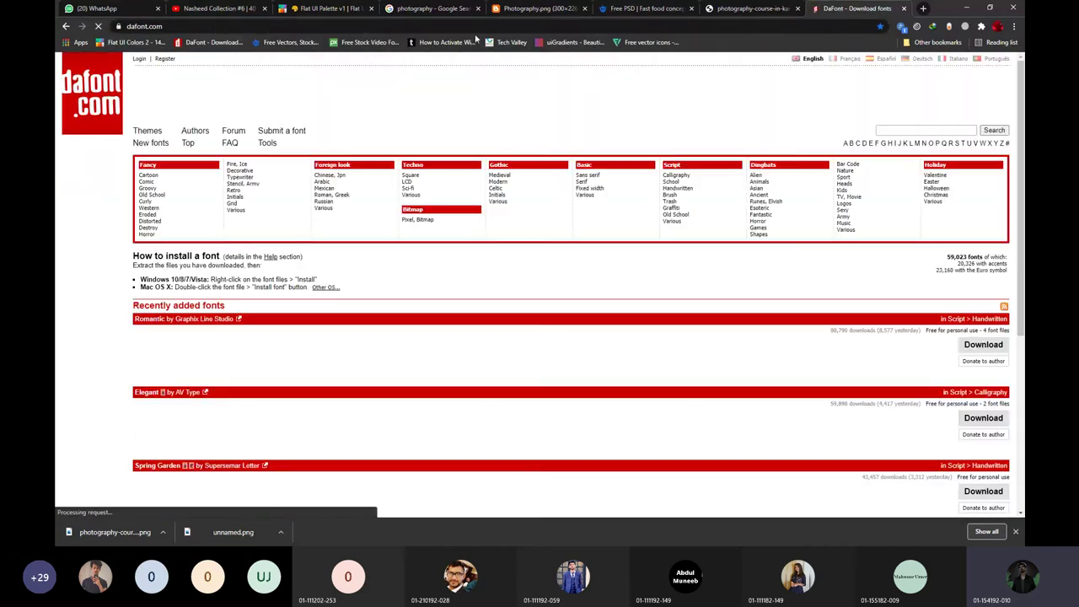
# Start the Kiss Boom font download, cancel it, and return to Photoshop.
pyautogui.scroll(-1, 293, 419)
pyautogui.scroll(-2, 293, 419)
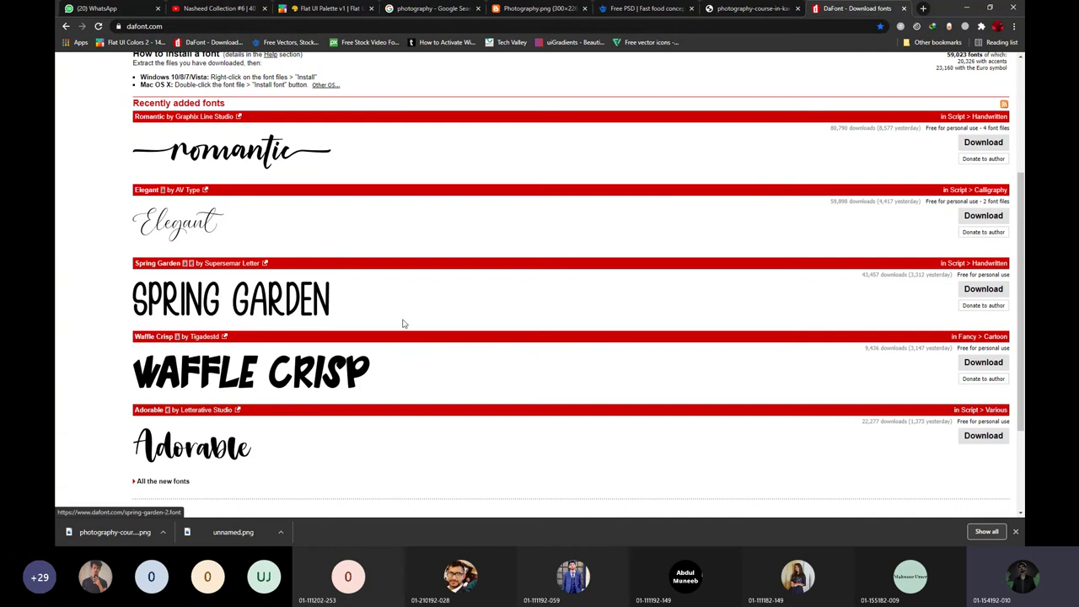
pyautogui.scroll(-2, 402, 320)
pyautogui.scroll(3, 409, 322)
pyautogui.scroll(3, 409, 322)
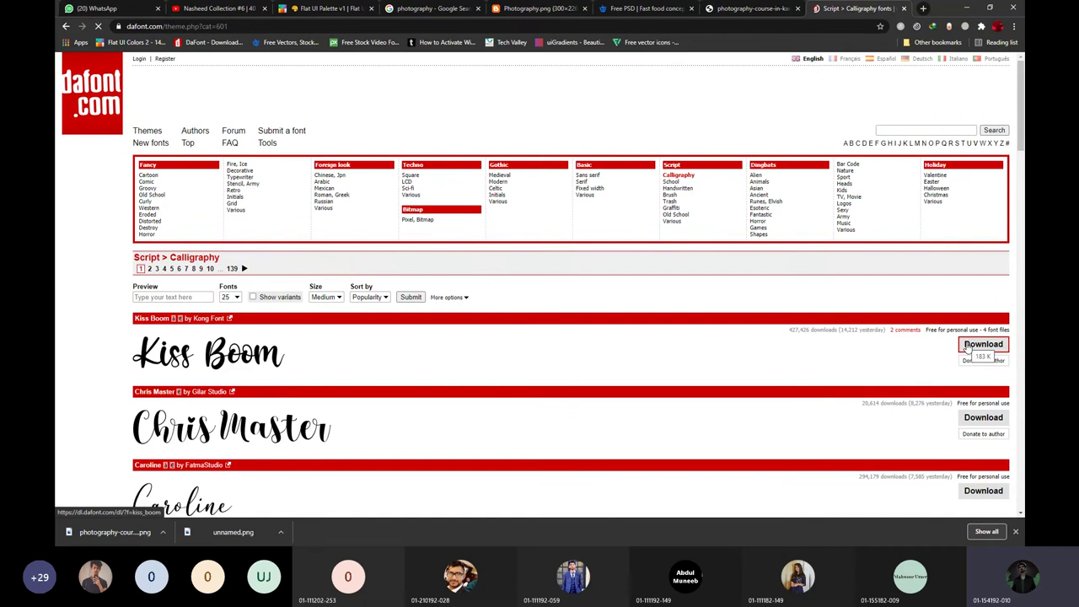
pyautogui.click(968, 353)
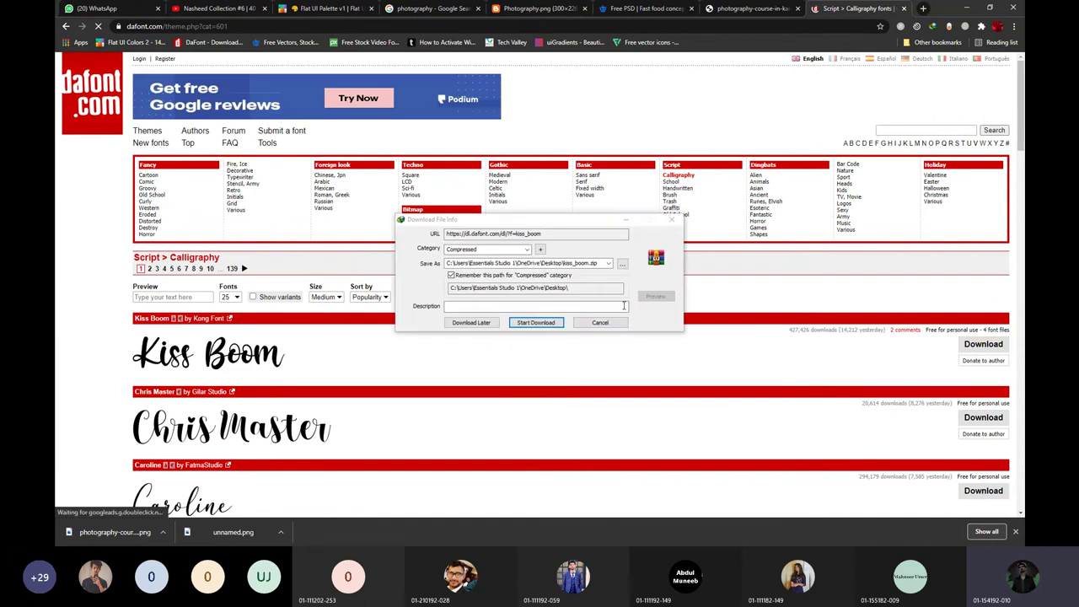
pyautogui.click(602, 325)
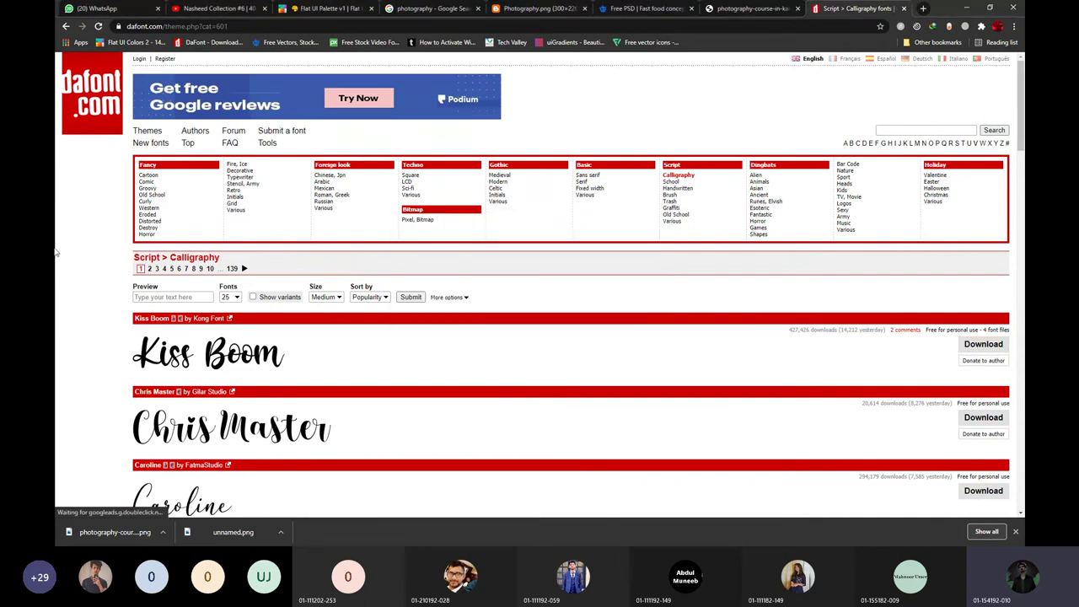
pyautogui.hotkey('alt', 'Tab')
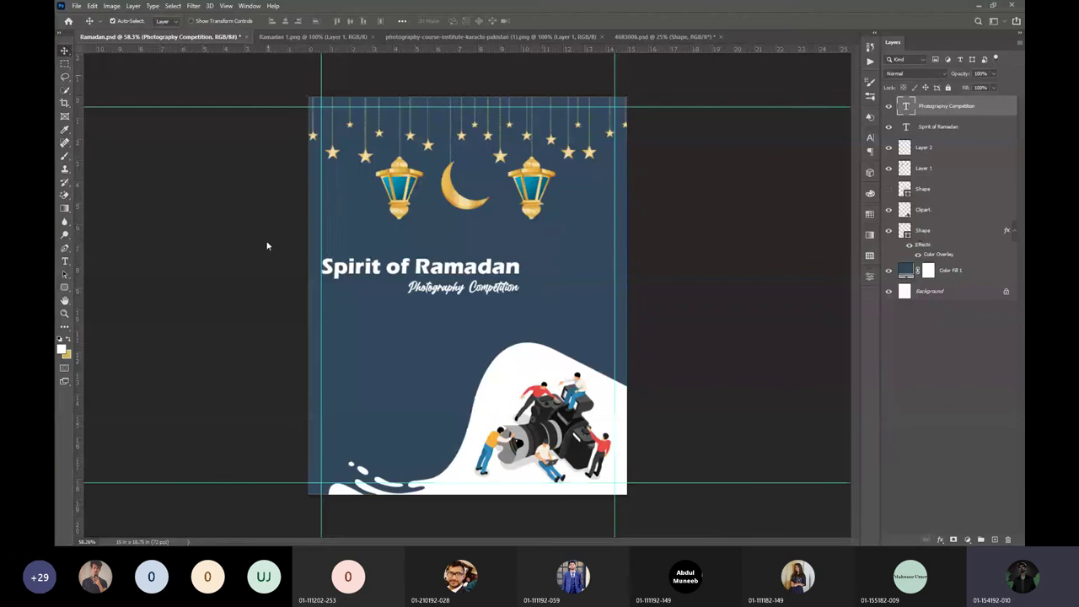
# Undo an accidental title duplicate and shift the Photography Competition subtitle slightly left.
pyautogui.scroll(2, 404, 293)
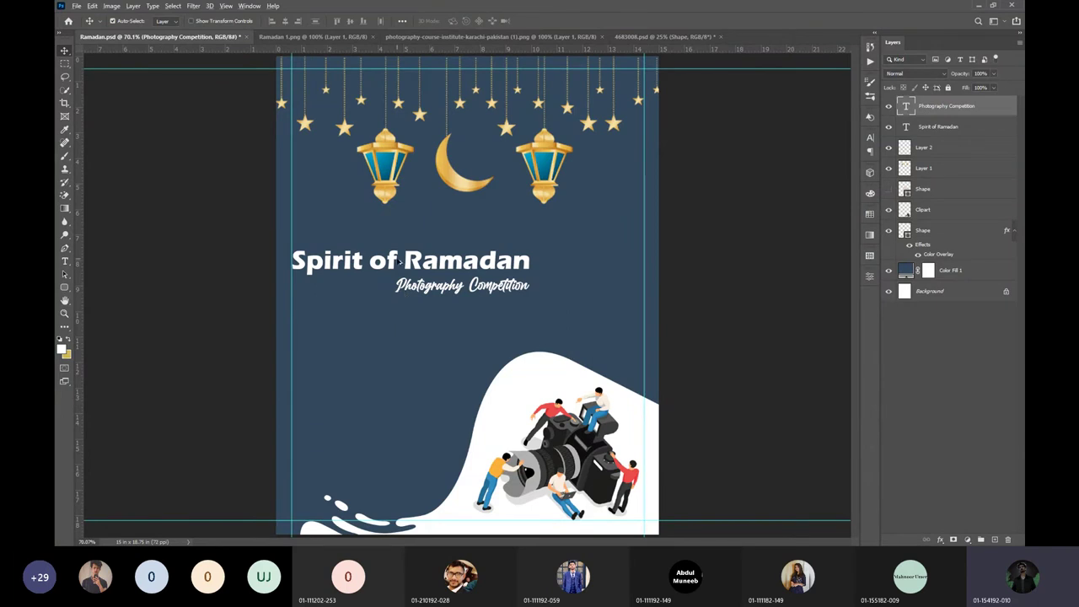
pyautogui.scroll(5, 407, 295)
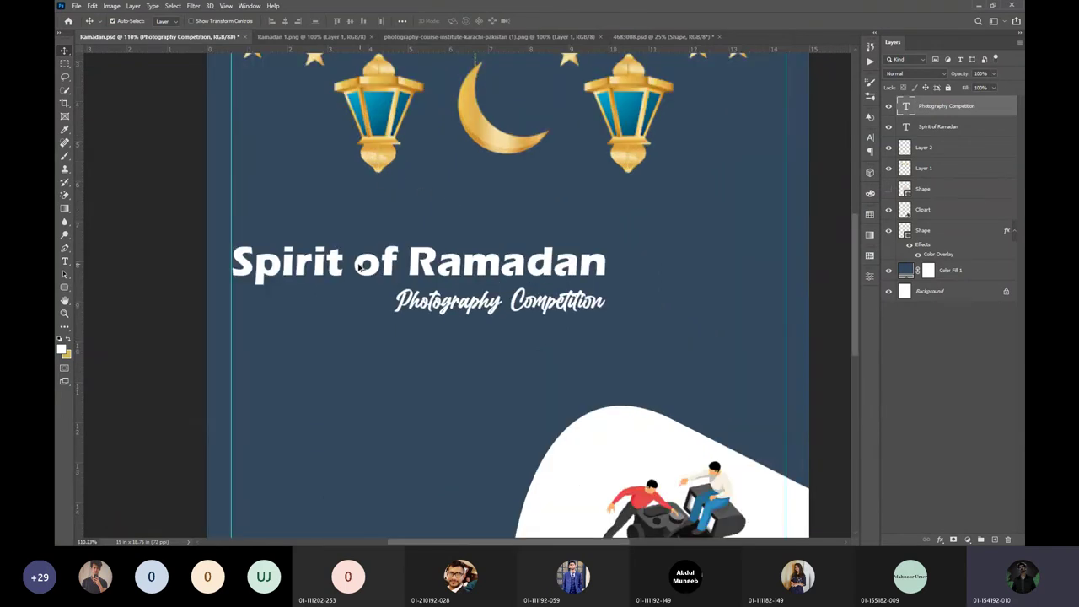
pyautogui.moveTo(338, 267); pyautogui.dragTo(336, 228)
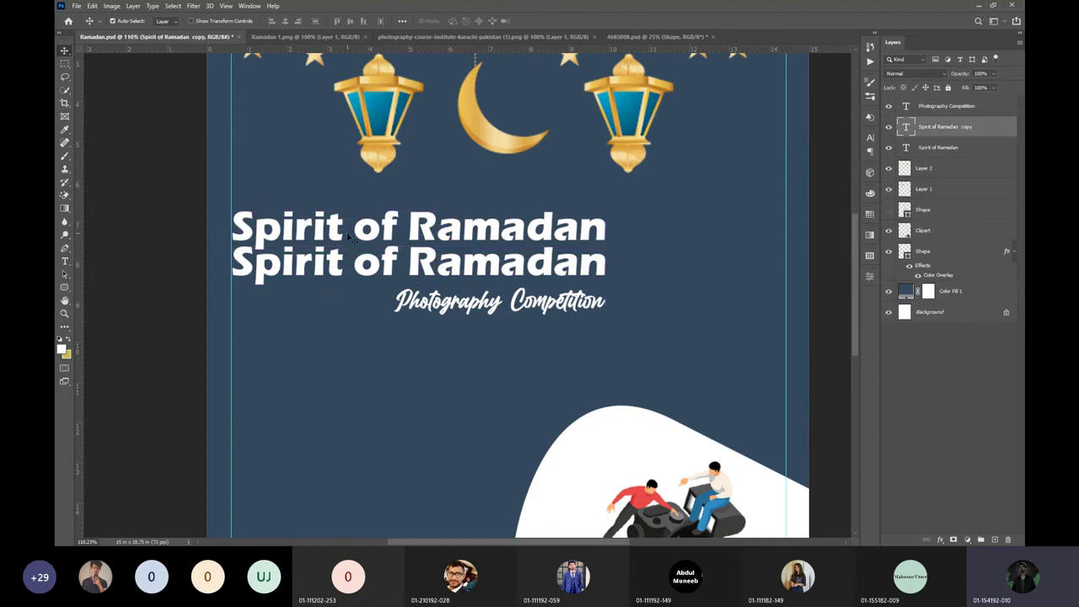
pyautogui.hotkey('ctrl', 'z')
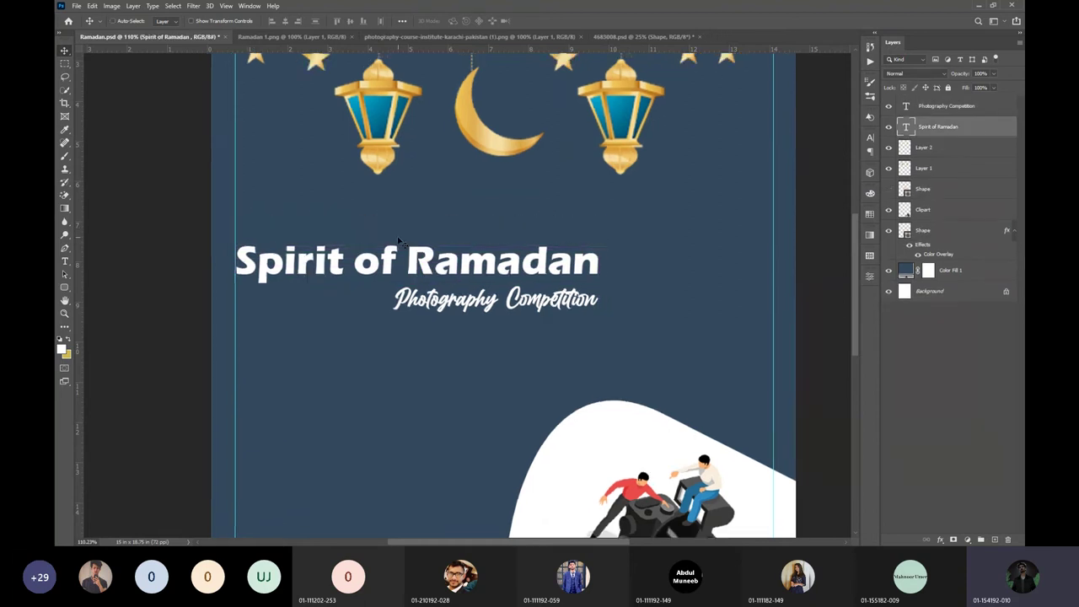
pyautogui.scroll(-2, 400, 241)
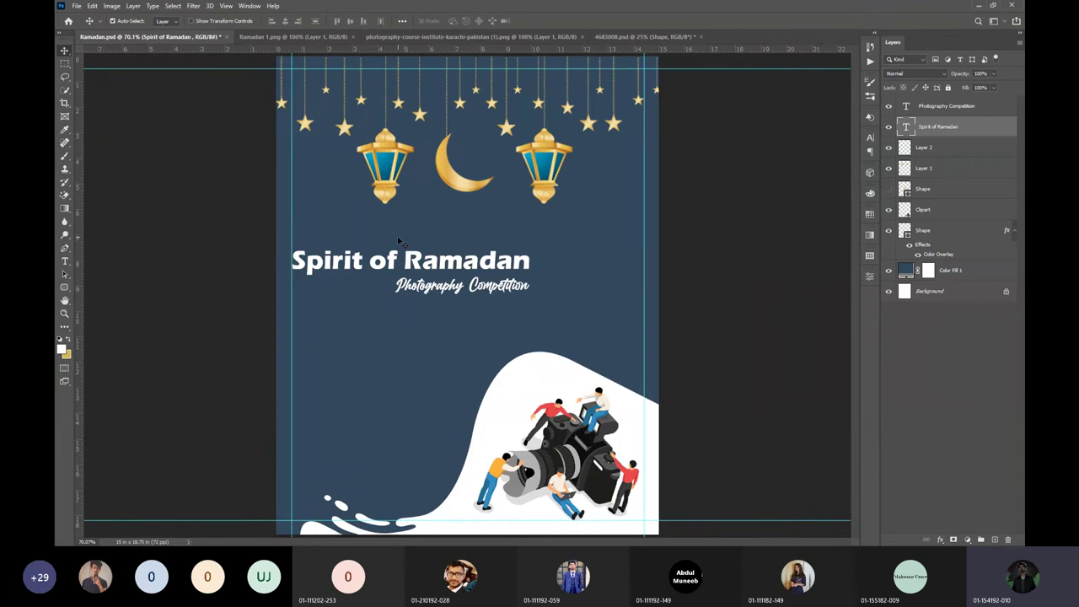
pyautogui.moveTo(419, 289)
pyautogui.mouseDown()
pyautogui.moveTo(328, 290)
pyautogui.moveTo(337, 272)
pyautogui.moveTo(381, 329)
pyautogui.moveTo(484, 215)
pyautogui.moveTo(573, 139)
pyautogui.moveTo(472, 291)
pyautogui.moveTo(446, 290)
pyautogui.moveTo(333, 177)
pyautogui.moveTo(463, 294)
pyautogui.moveTo(439, 281)
pyautogui.moveTo(392, 323)
pyautogui.moveTo(416, 285)
pyautogui.mouseUp()
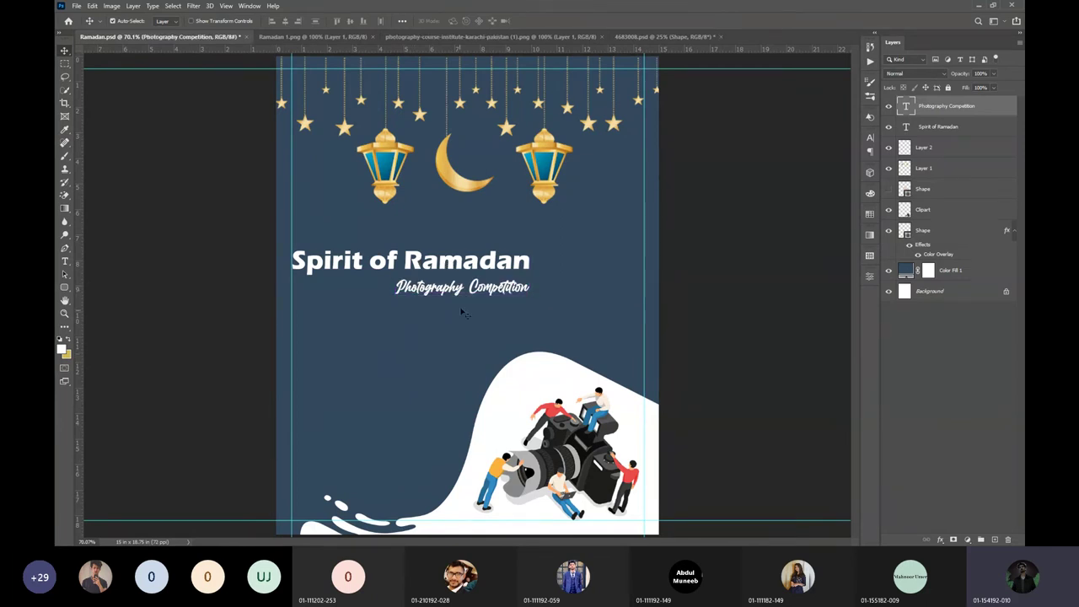
# Nudge the Photography Competition subtitle into place, lowering it about 7 px.
pyautogui.press('Up')
pyautogui.press('Up')
pyautogui.press('Up')
pyautogui.press('Down')
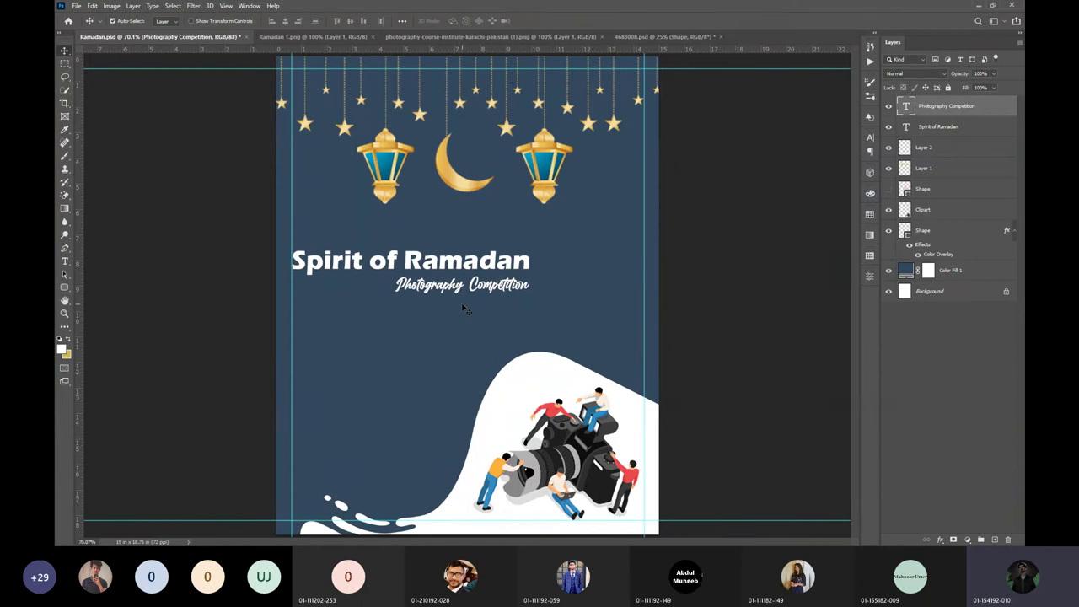
pyautogui.scroll(5, 455, 291)
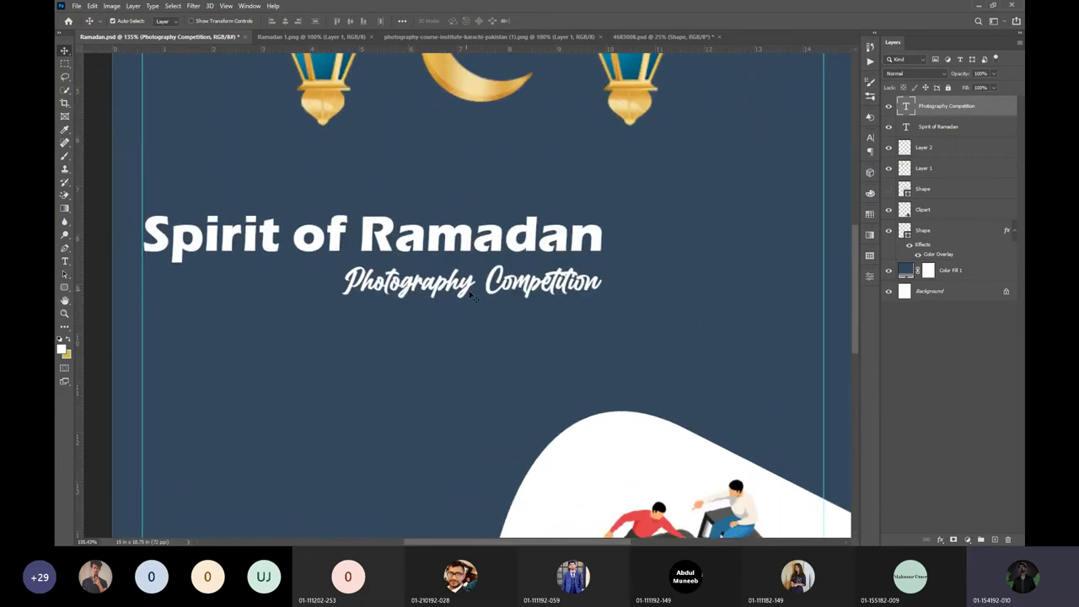
pyautogui.scroll(3, 607, 245)
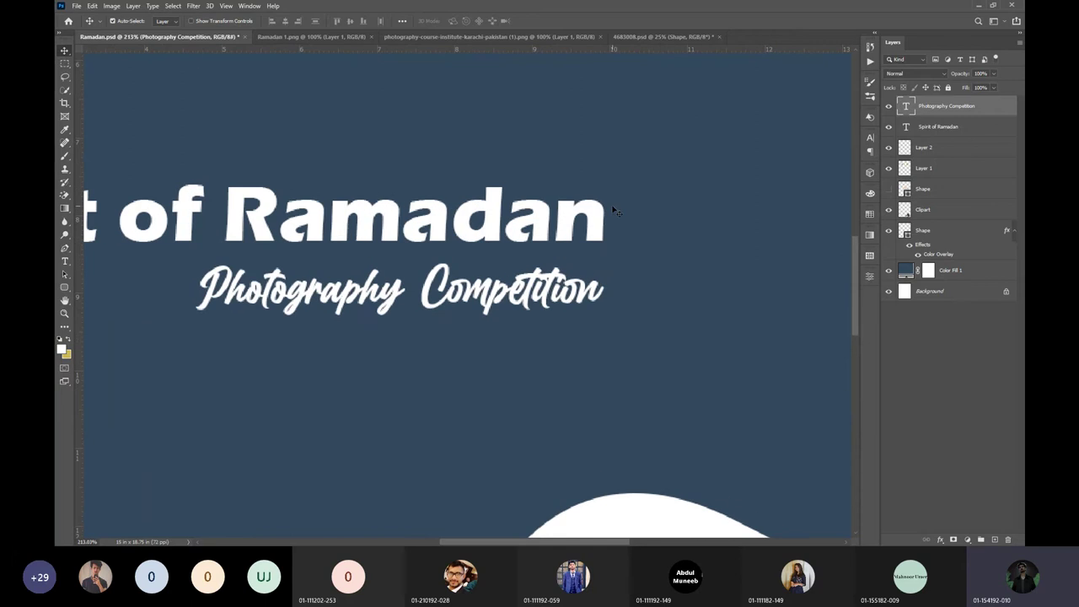
pyautogui.moveTo(545, 296); pyautogui.dragTo(544, 295)
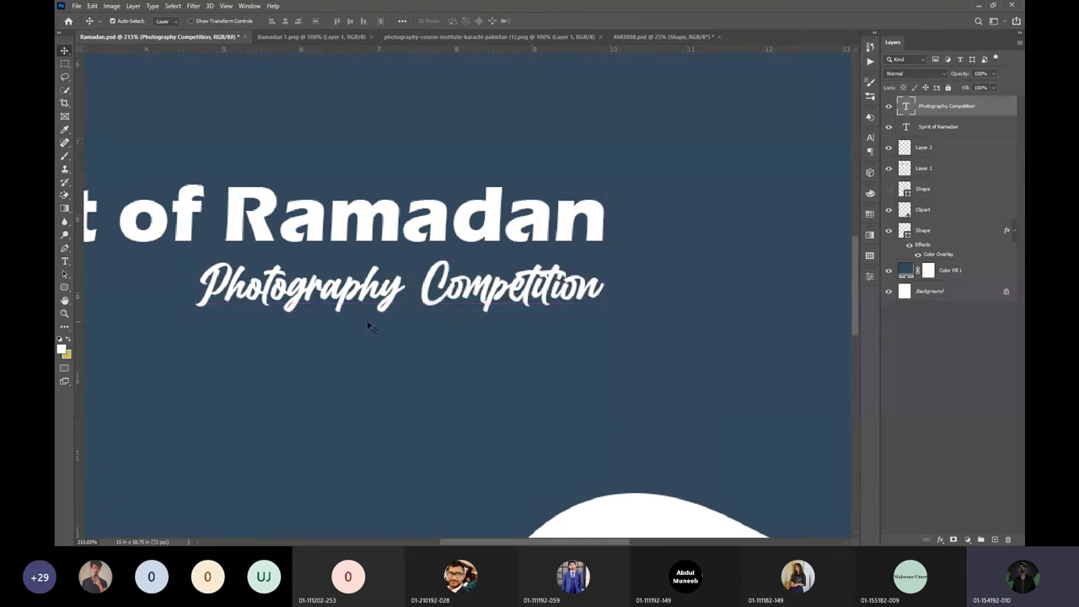
pyautogui.press('ctrl')
pyautogui.press('Down')
pyautogui.press('Down')
pyautogui.press('Down')
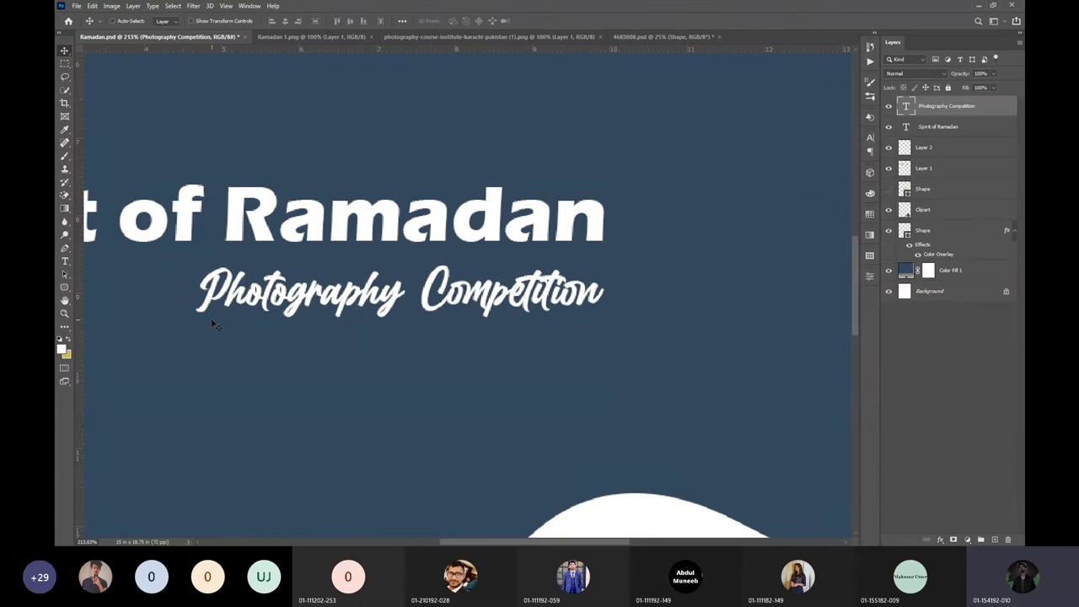
# Place a vertical guide at the right end of the 'Spirit of Ramadan' heading.
pyautogui.moveTo(78, 240); pyautogui.dragTo(604, 234)
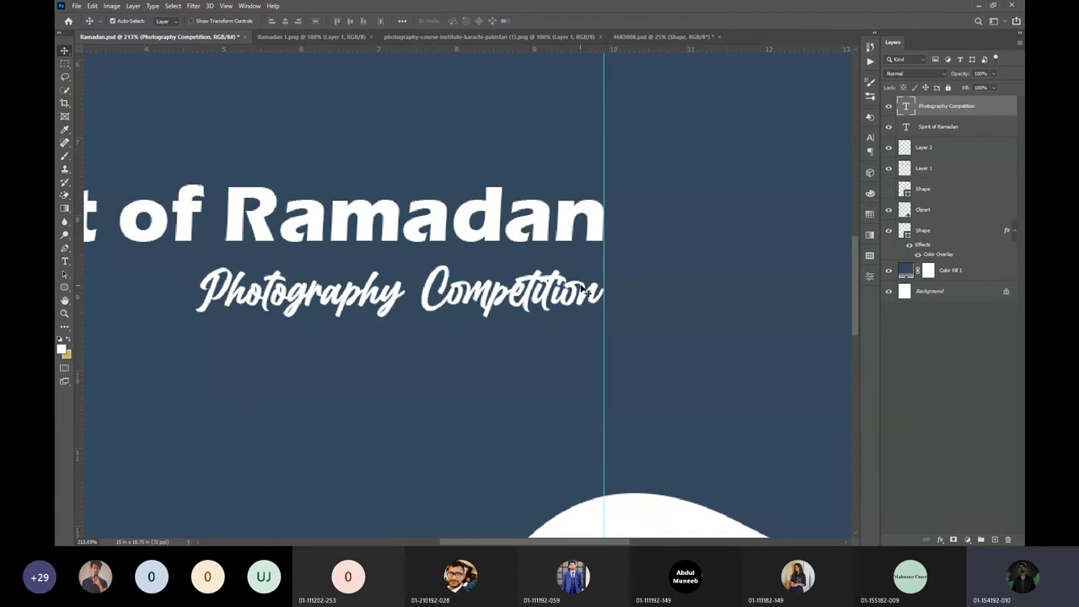
pyautogui.scroll(-5, 481, 357)
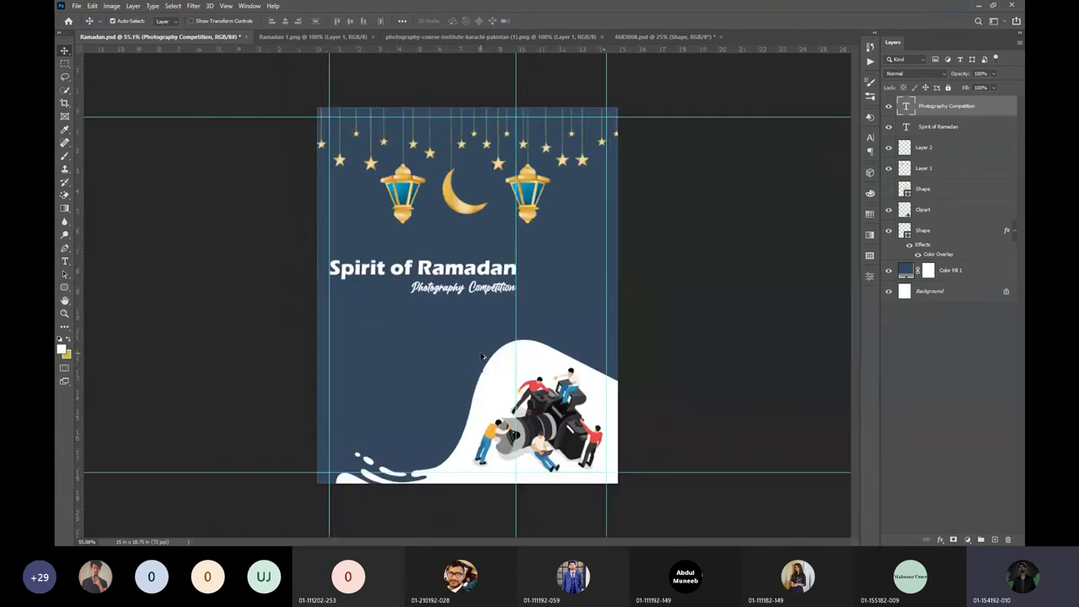
pyautogui.scroll(2, 472, 310)
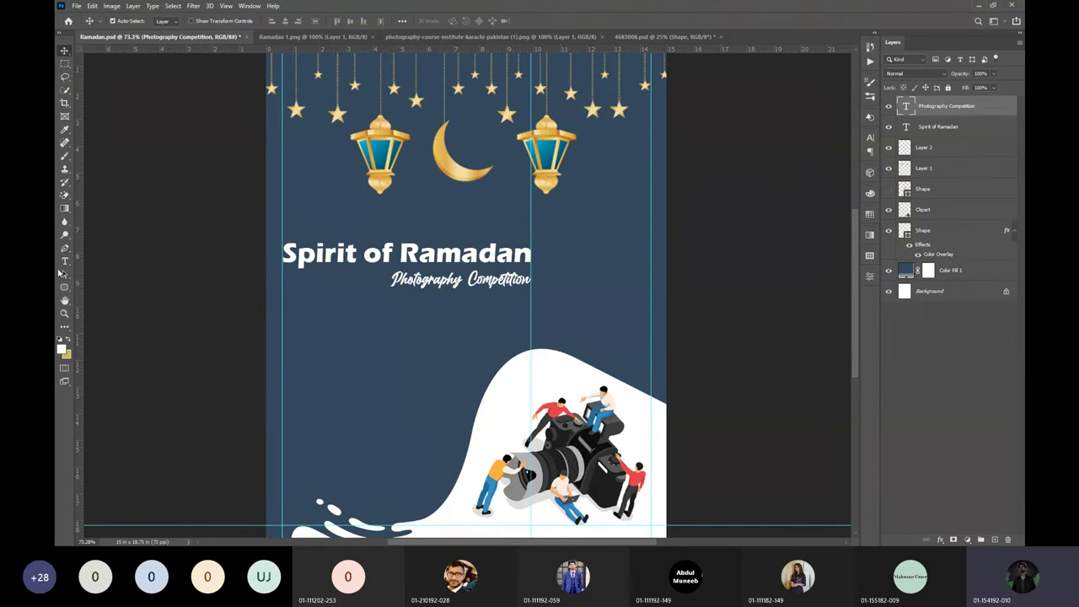
pyautogui.scroll(-1, 508, 271)
pyautogui.scroll(1, 508, 272)
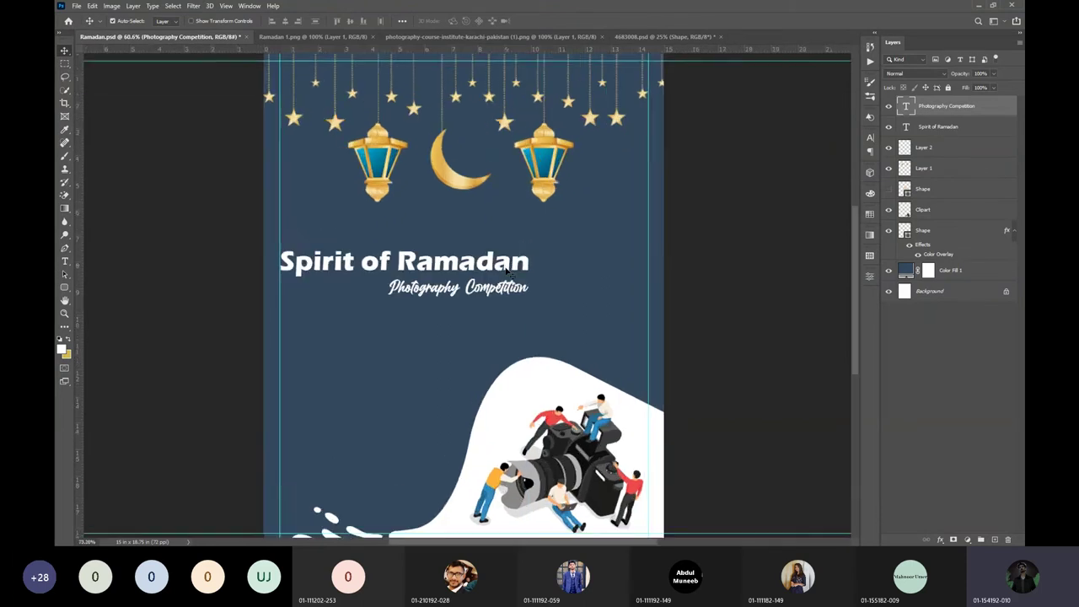
pyautogui.scroll(1, 508, 272)
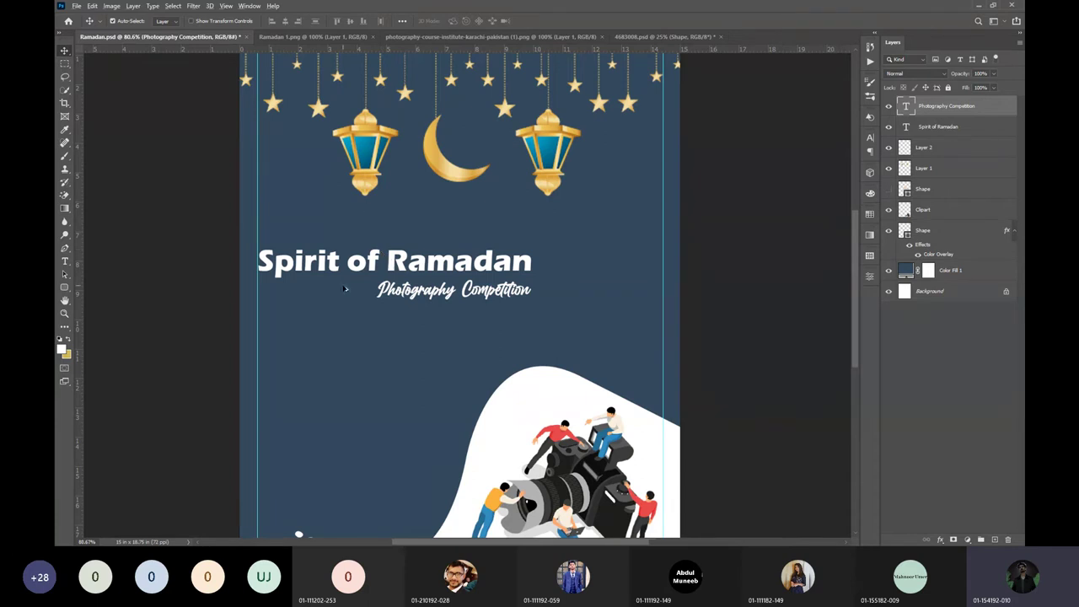
pyautogui.scroll(5, 344, 287)
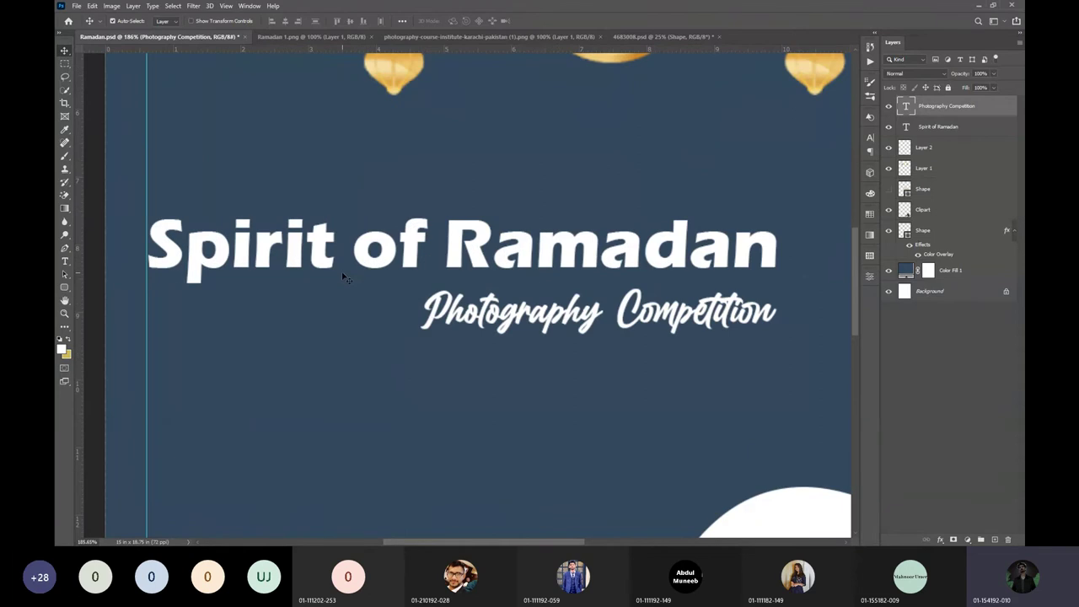
pyautogui.scroll(1, 342, 309)
pyautogui.scroll(-2, 344, 323)
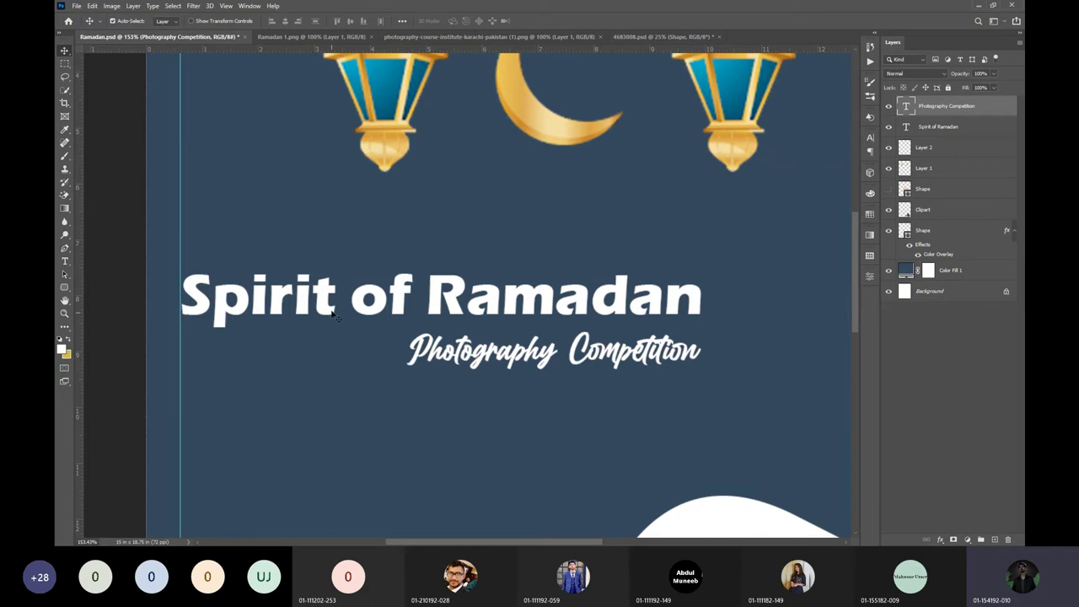
# Duplicate the 'Spirit of Ramadan' heading upward and retype the copy as 'Events Club Presents'.
pyautogui.moveTo(329, 310); pyautogui.dragTo(330, 259)
pyautogui.doubleClick(329, 258)
pyautogui.hotkey('ctrl', 'a')
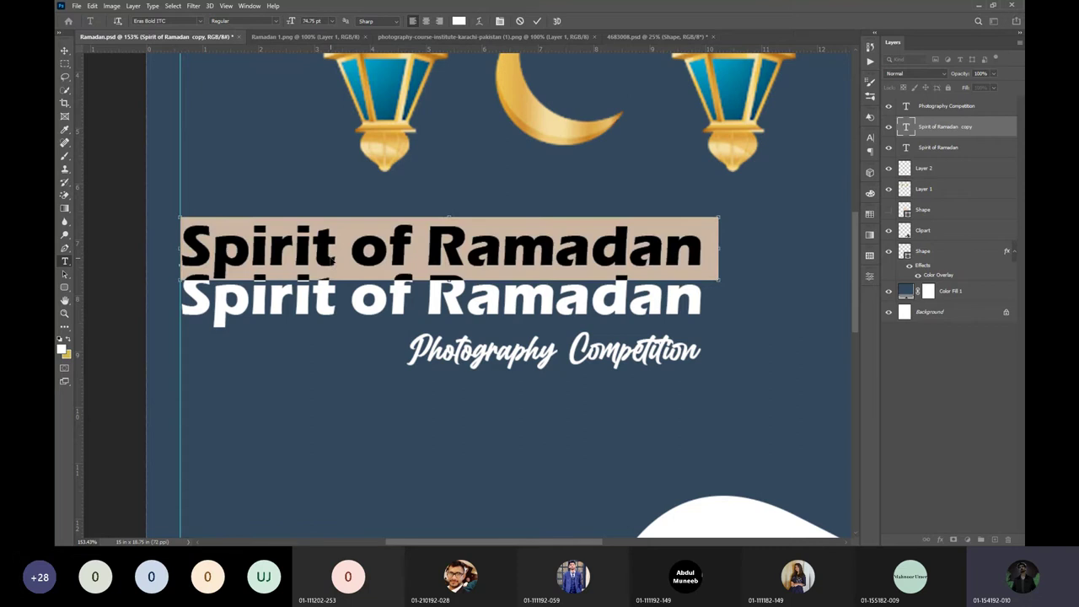
pyautogui.write('Events')
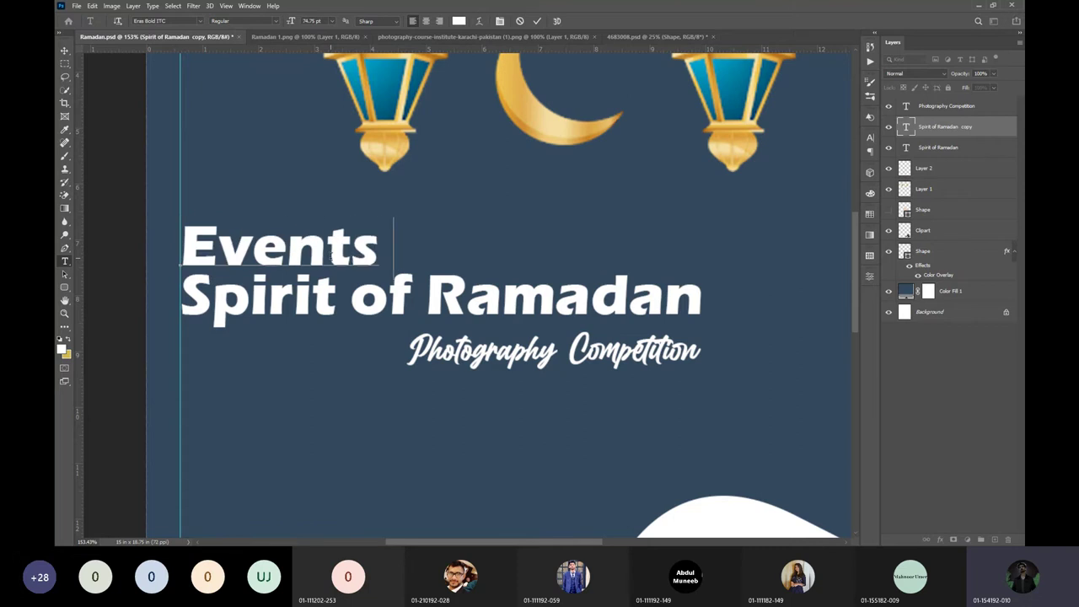
pyautogui.write(' Club Present')
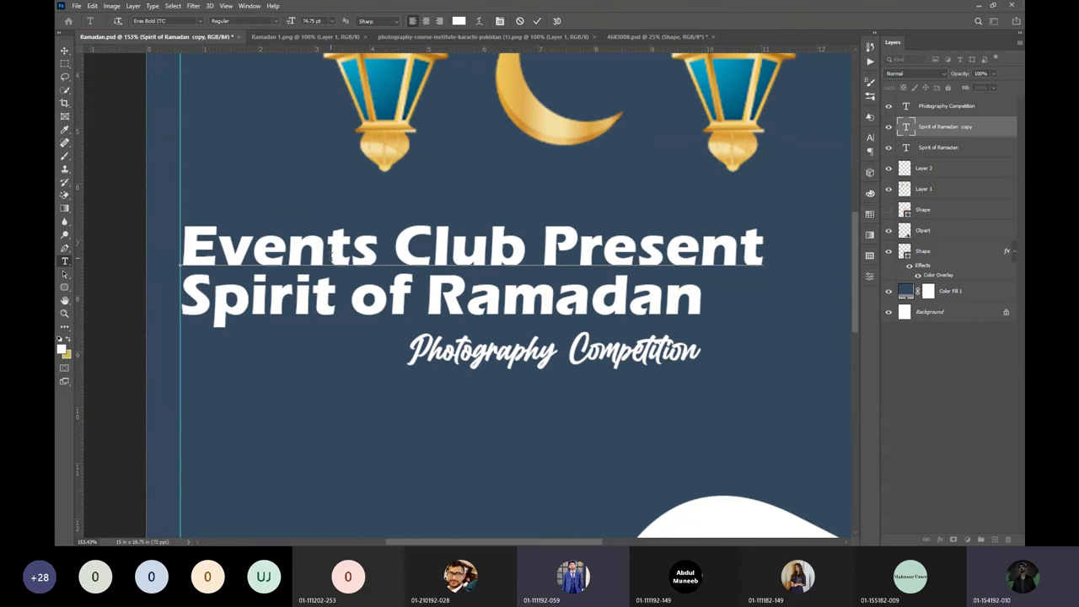
pyautogui.write('s')
# Set the Events Club Presents text to 54 pt, then shrink it three more points.
pyautogui.hotkey('ctrl', 'a')
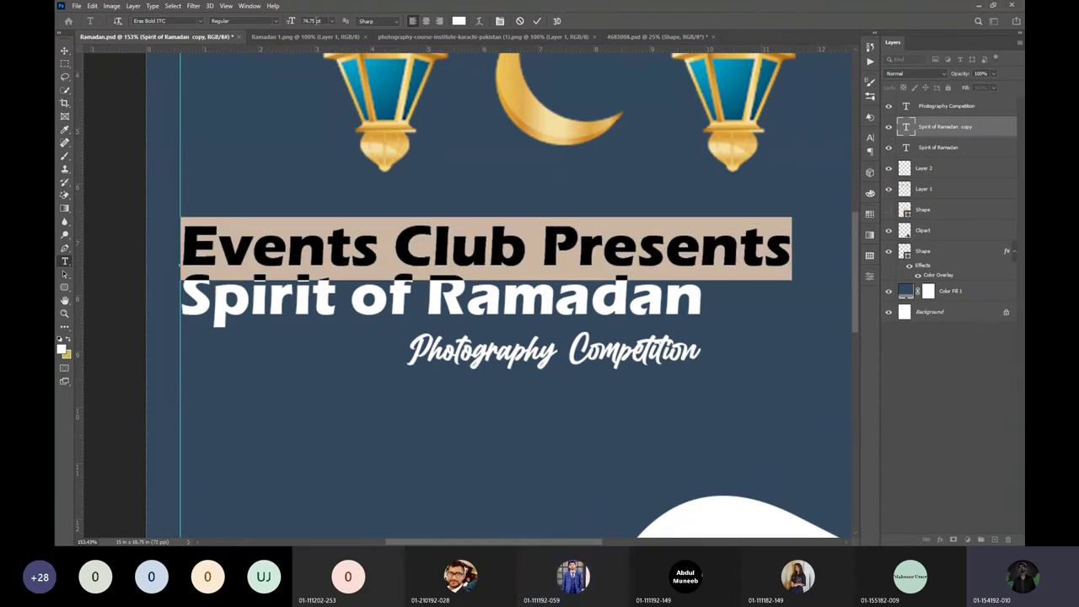
pyautogui.click(314, 20)
pyautogui.write('54')
pyautogui.press('Return')
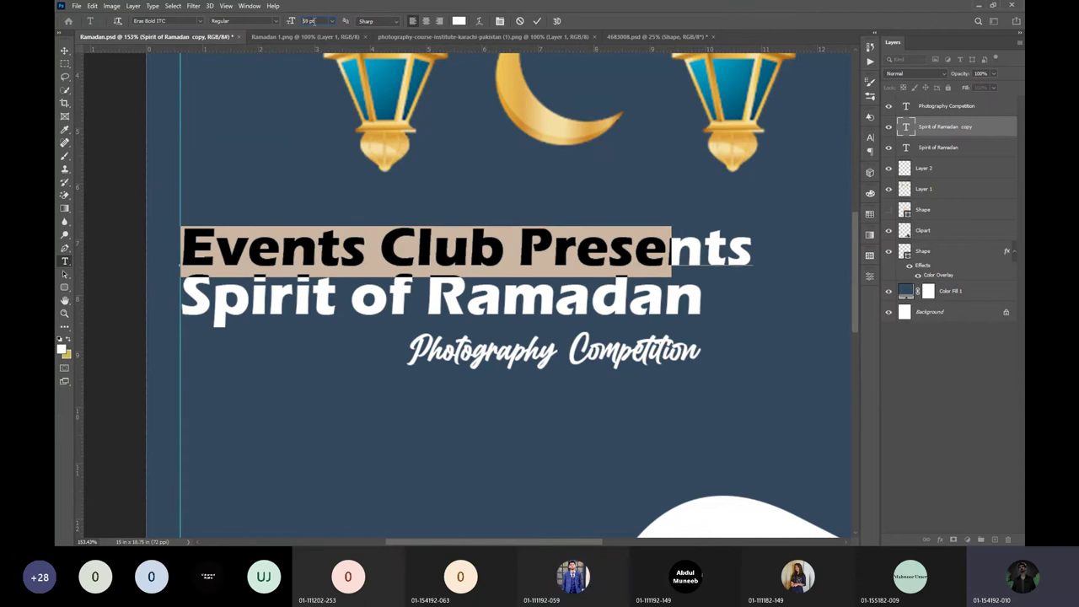
pyautogui.press('Down')
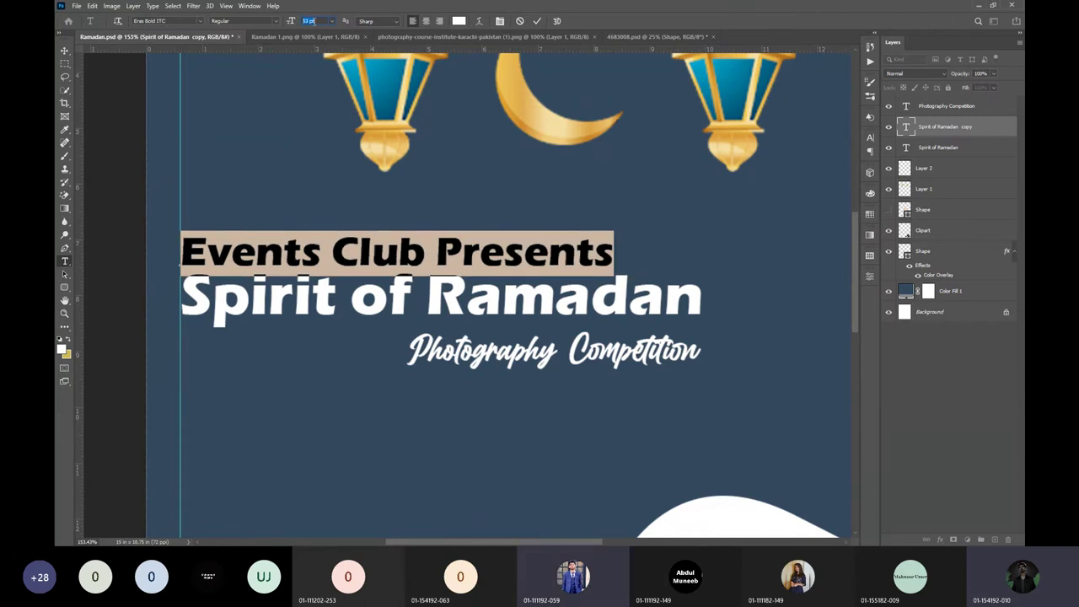
pyautogui.press('Down')
pyautogui.press('Down')
pyautogui.press('Down')
pyautogui.press('Down')
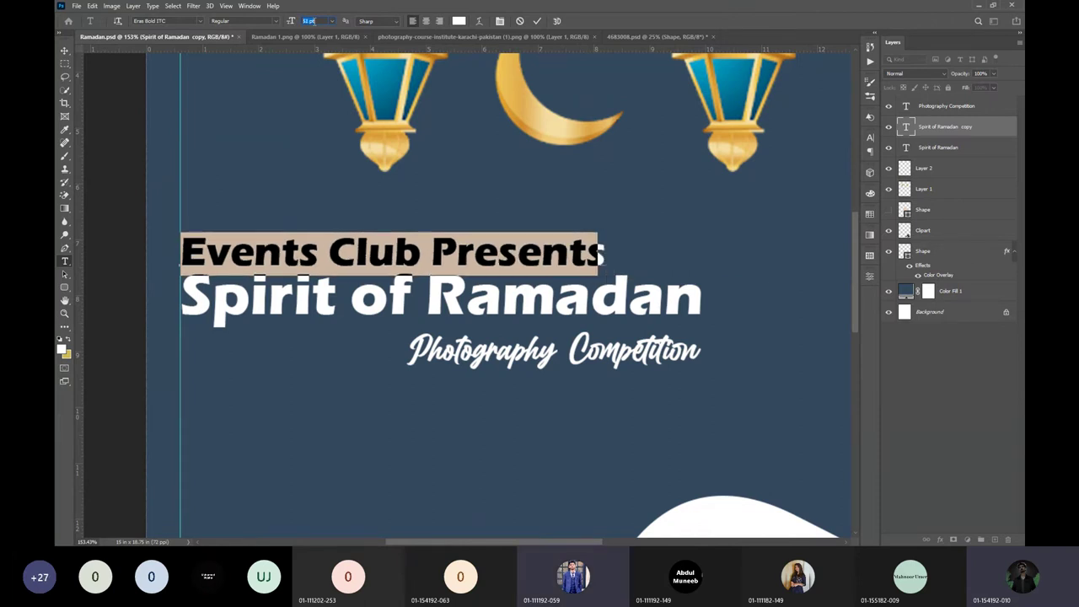
pyautogui.press('Down')
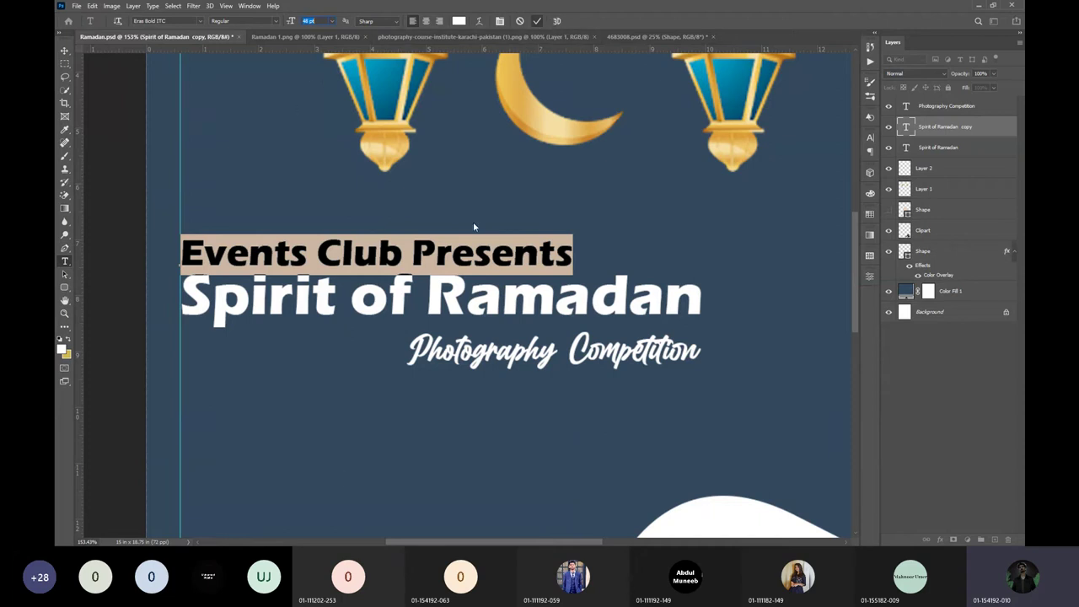
# Commit the Events Club Presents text and move it up about 13 px.
pyautogui.click(424, 264)
pyautogui.press('Escape')
pyautogui.press('v')
pyautogui.moveTo(415, 248); pyautogui.dragTo(426, 237)
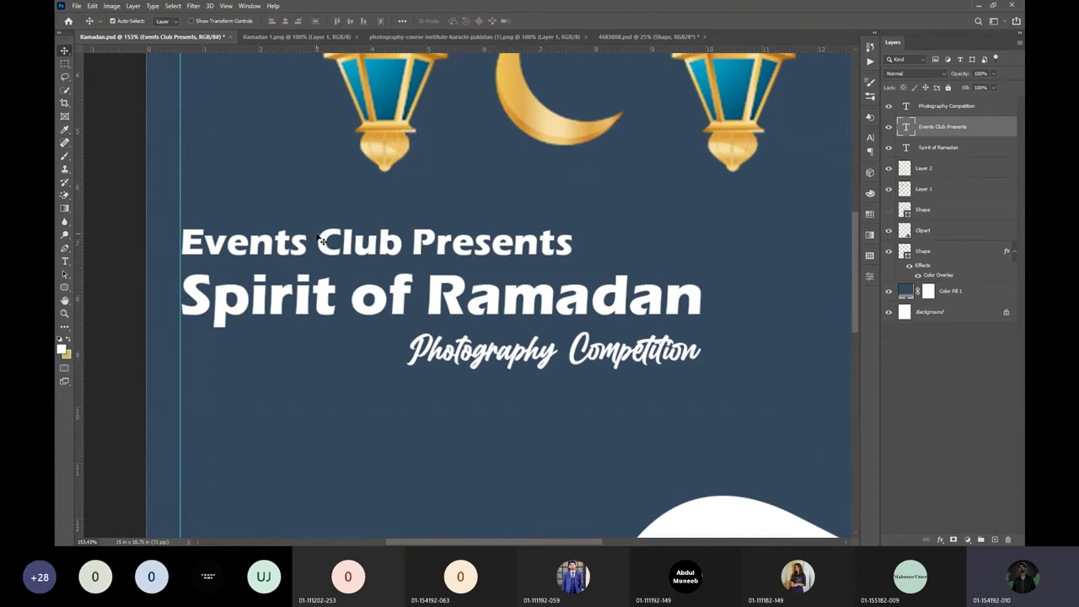
# Change the Events Club Presents font to Eras Demi ITC.
pyautogui.doubleClick(318, 242)
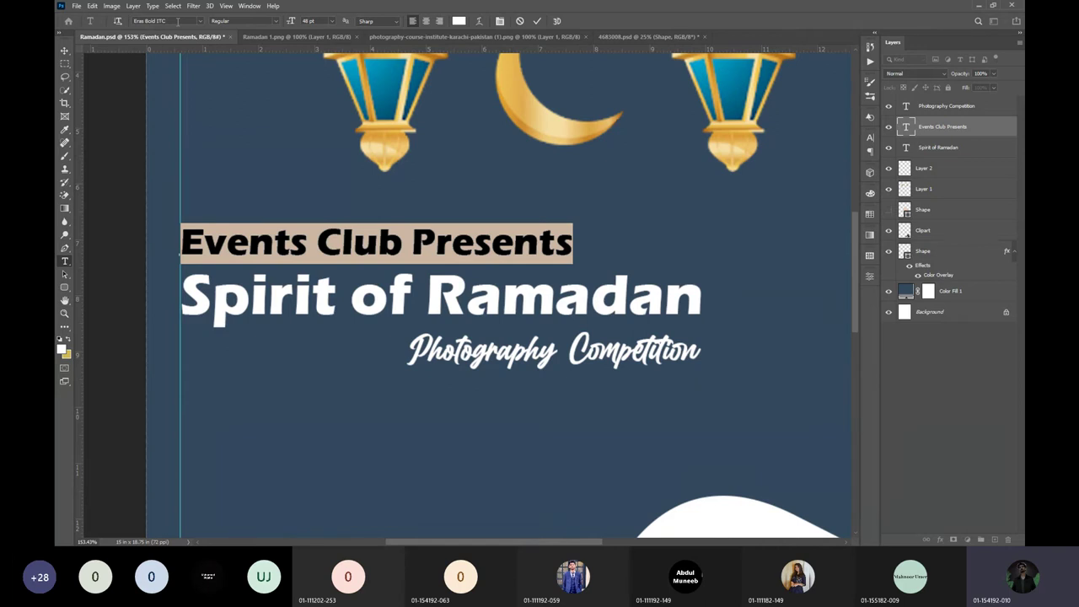
pyautogui.write('eras')
pyautogui.click(173, 21)
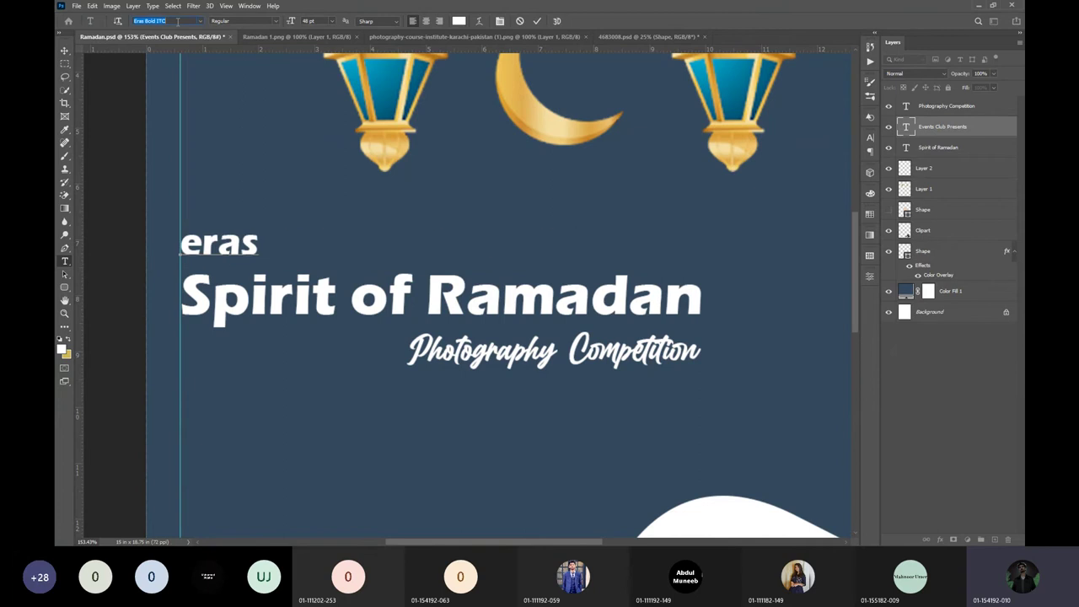
pyautogui.hotkey('ctrl', 'z')
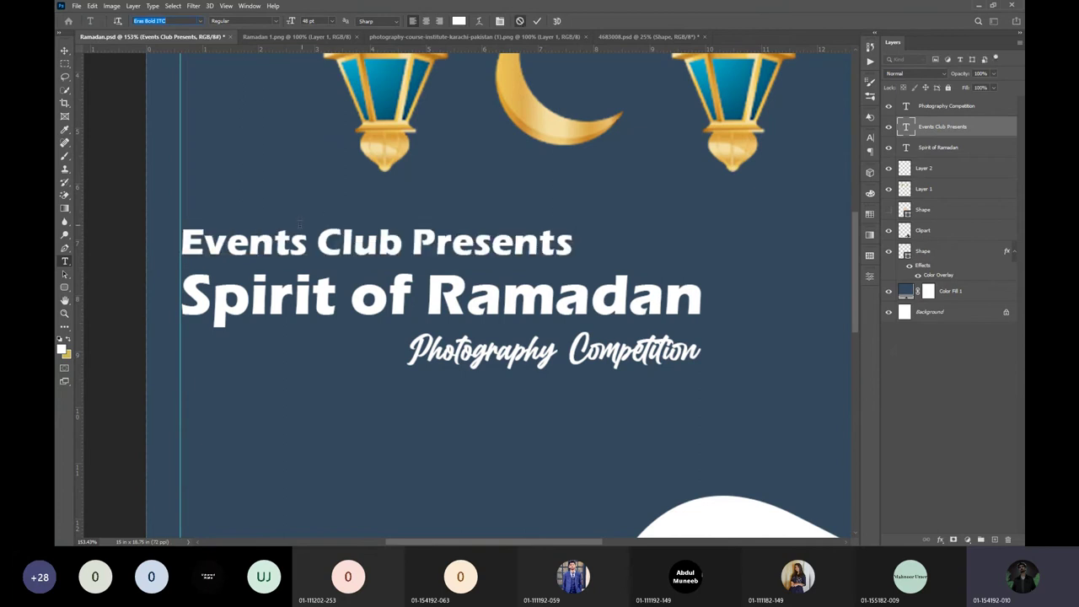
pyautogui.hotkey('ctrl', 'a')
pyautogui.click(185, 22)
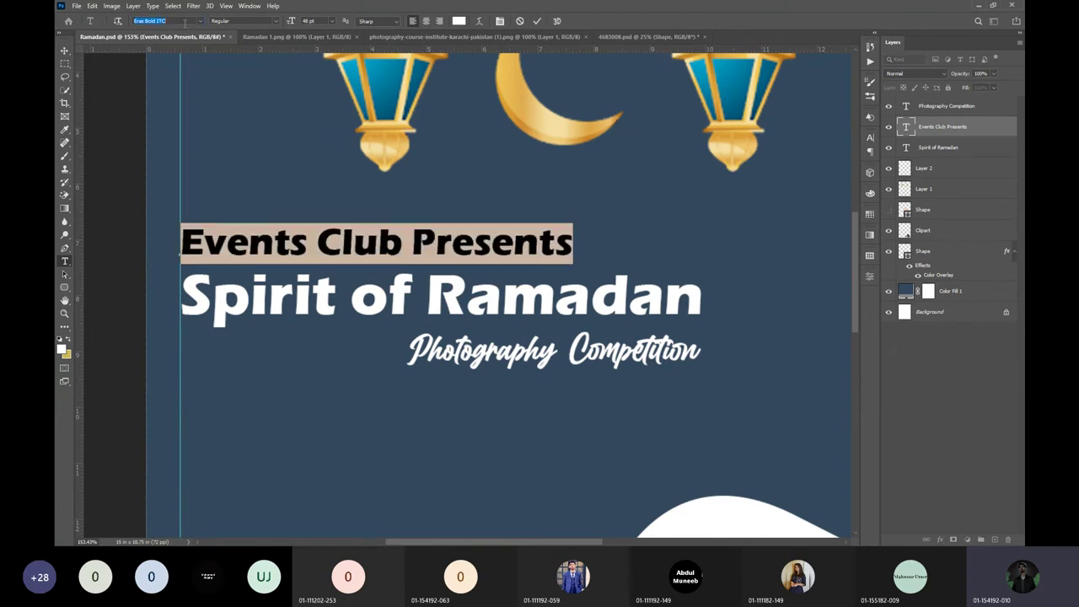
pyautogui.write('eras')
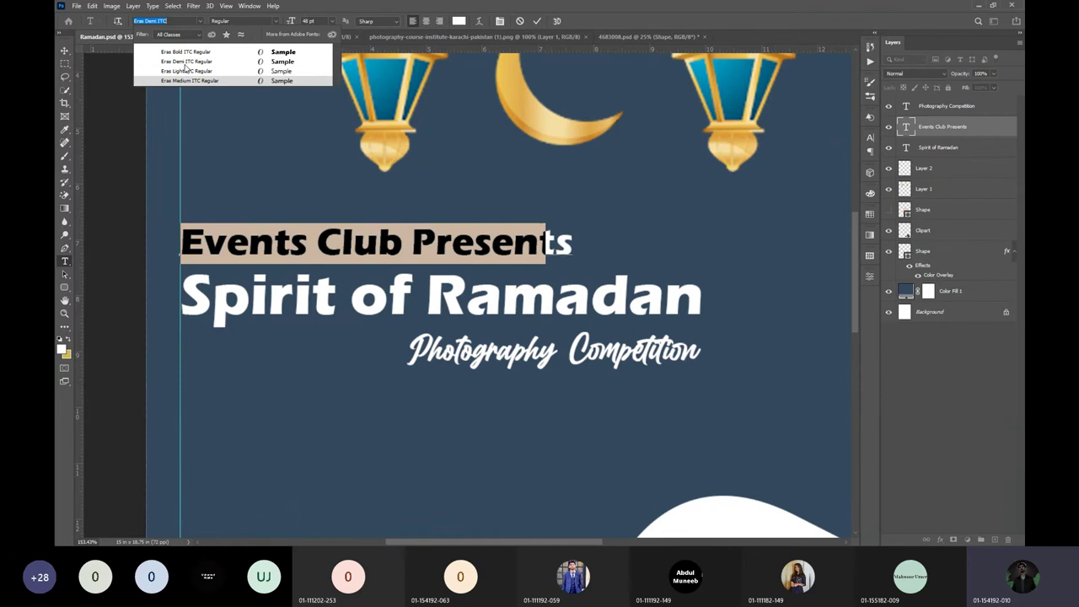
pyautogui.click(186, 64)
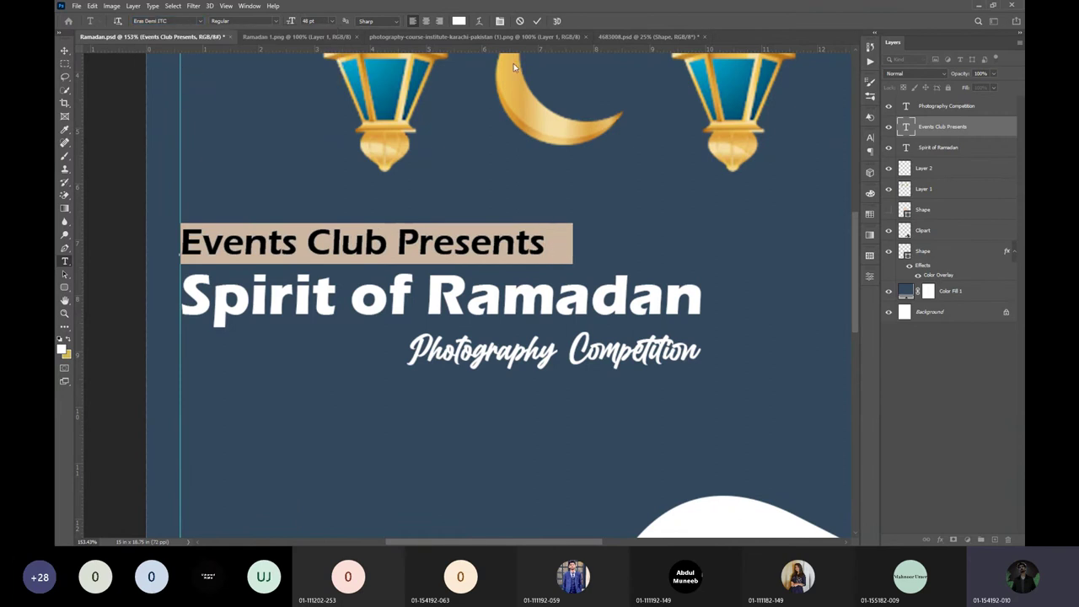
pyautogui.click(537, 21)
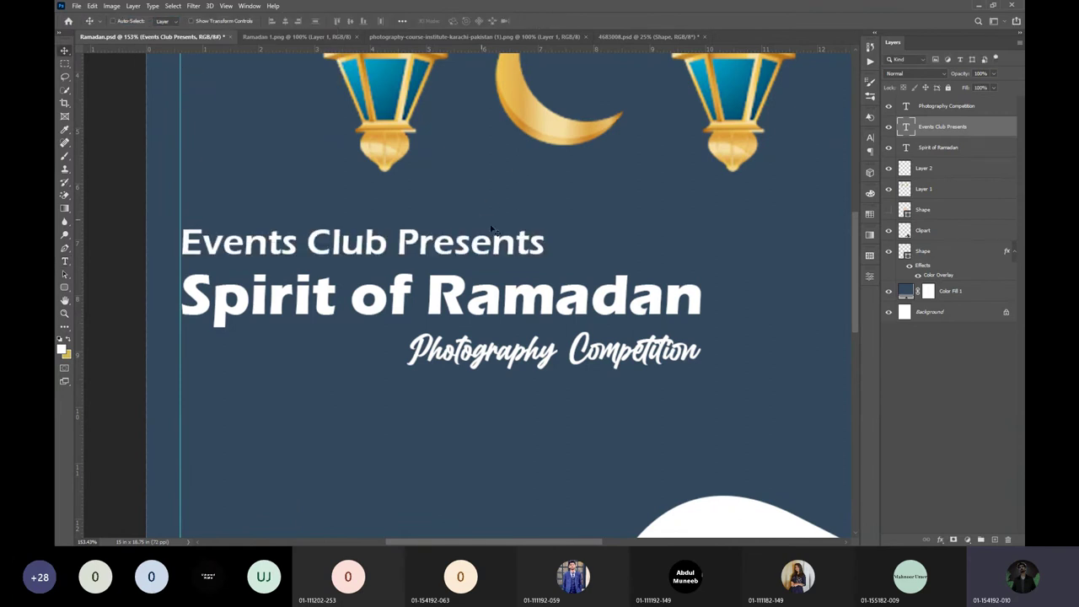
# Scale the Events Club Presents line down to about 67% and fit the poster in view.
pyautogui.hotkey('ctrl', 't')
pyautogui.moveTo(545, 243); pyautogui.dragTo(434, 226)
pyautogui.click(554, 20)
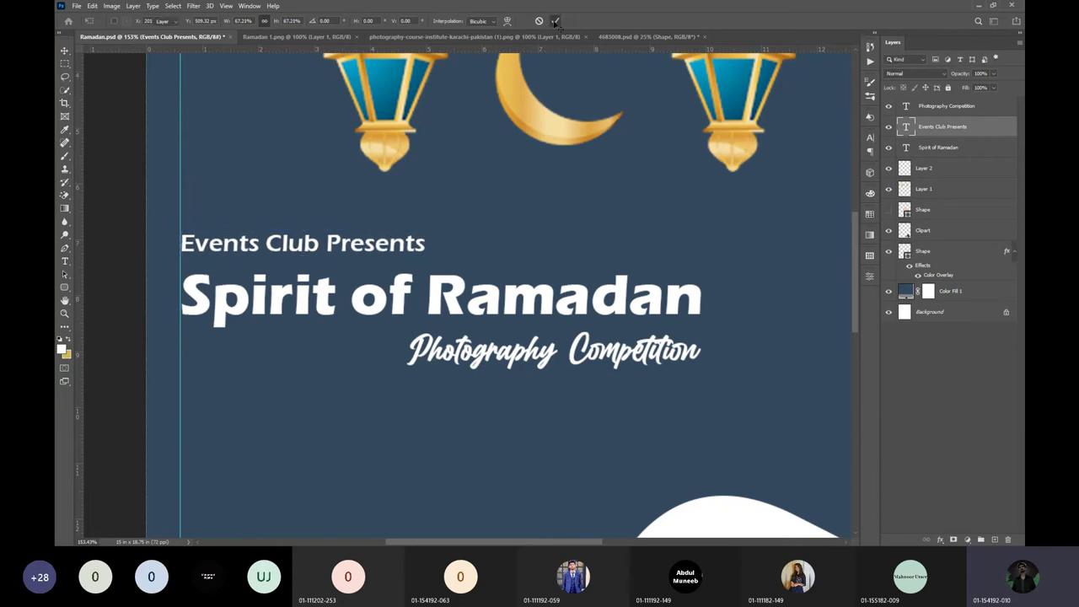
pyautogui.hotkey('ctrl', '0')
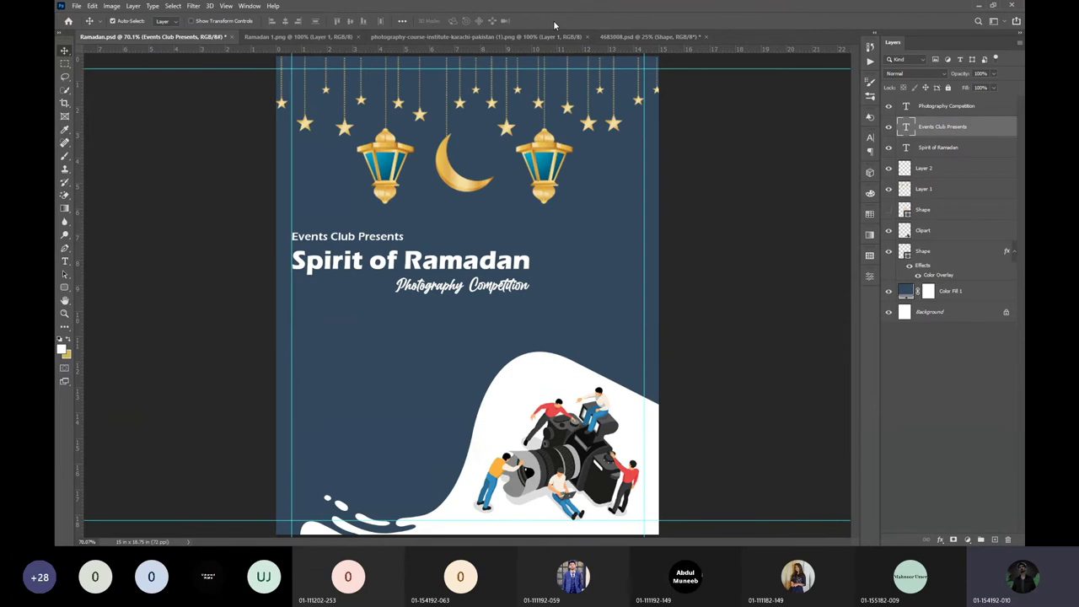
pyautogui.scroll(3, 405, 256)
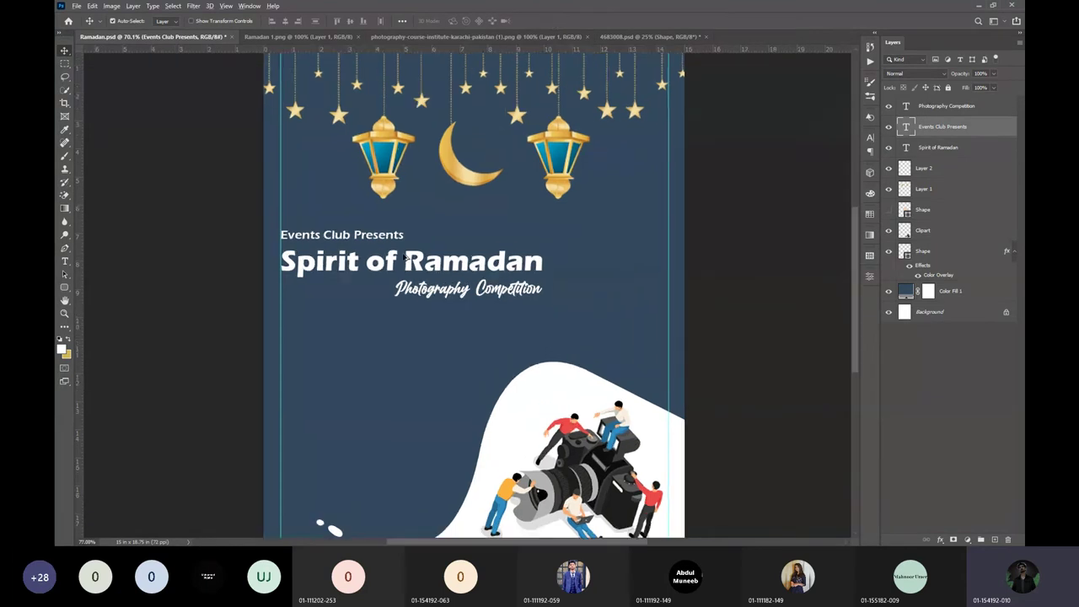
# Lower Events Club Presents slightly and widen its tracking to 240 in the Character panel.
pyautogui.moveTo(350, 230); pyautogui.dragTo(350, 235)
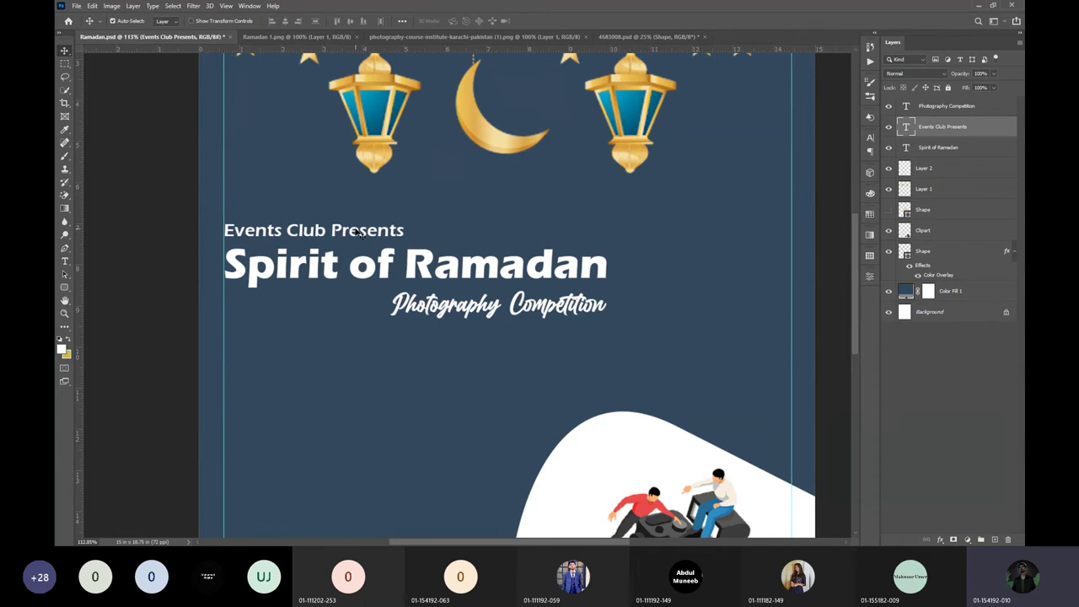
pyautogui.doubleClick(358, 232)
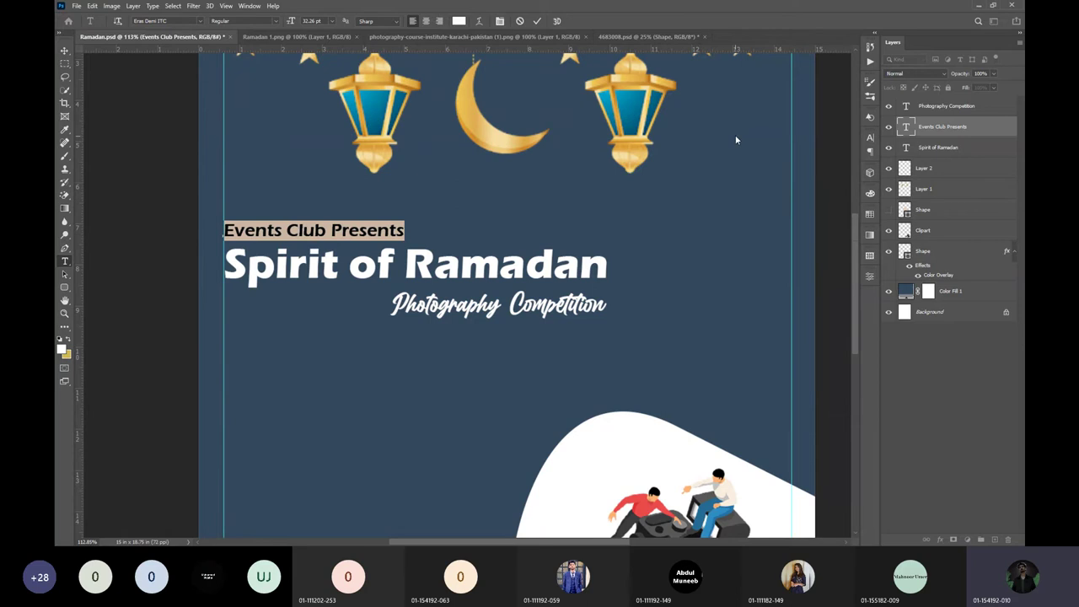
pyautogui.click(870, 137)
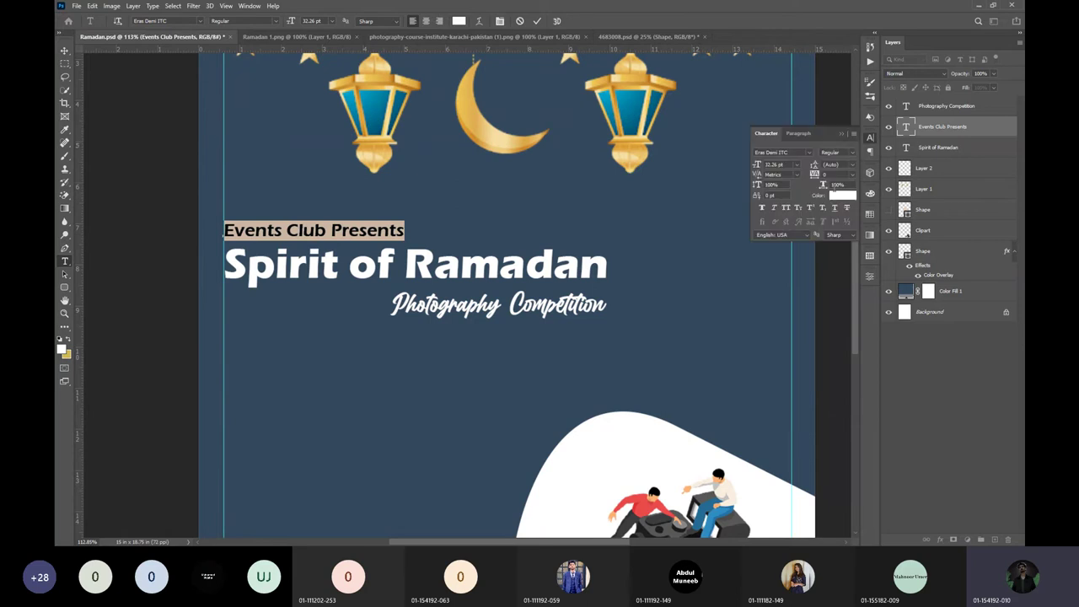
pyautogui.click(844, 137)
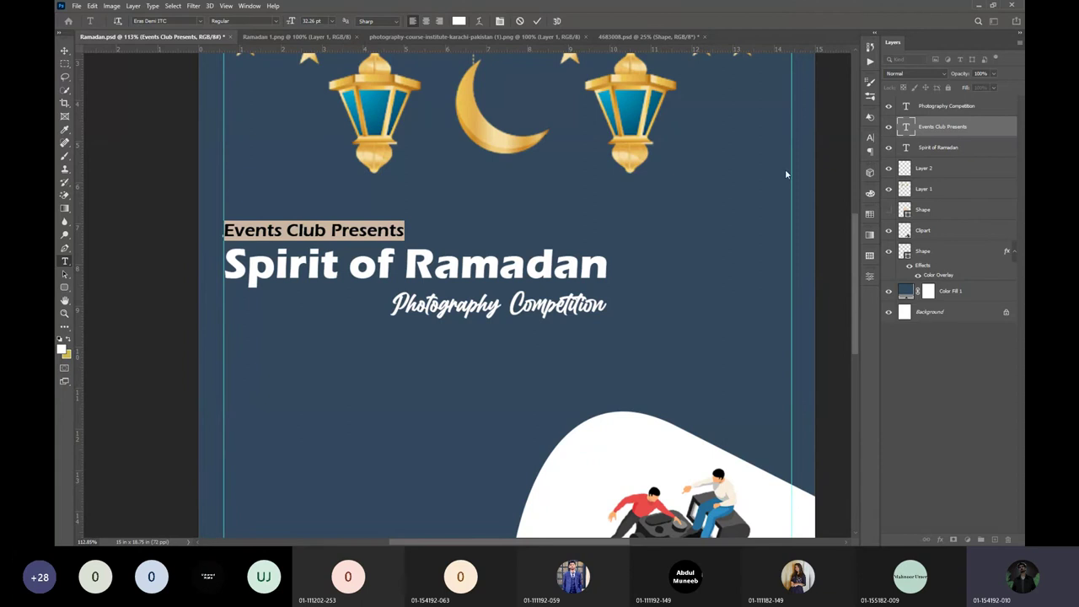
pyautogui.click(246, 7)
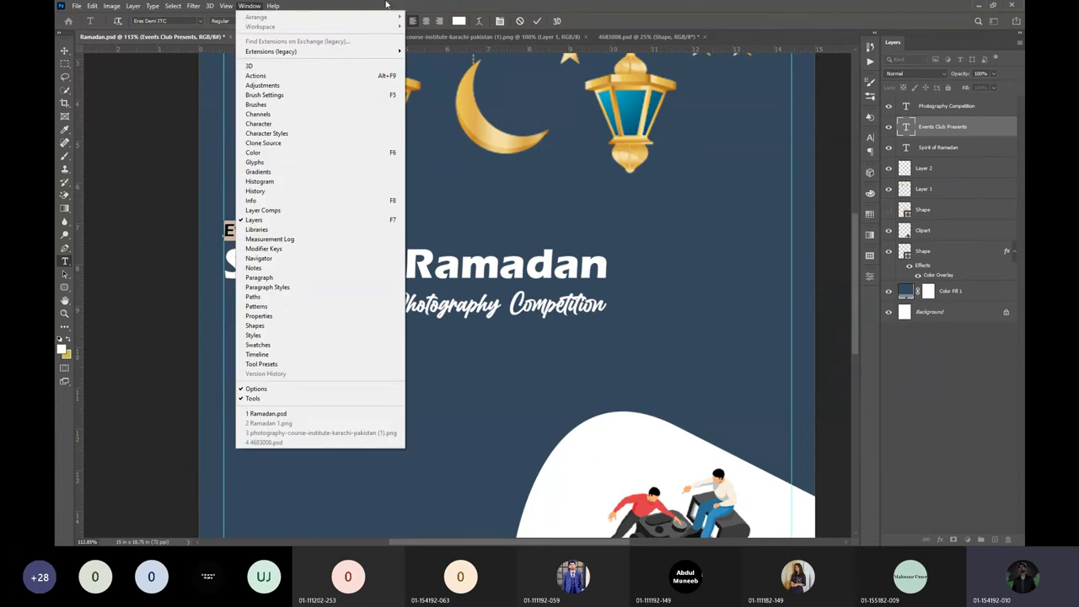
pyautogui.click(386, 5)
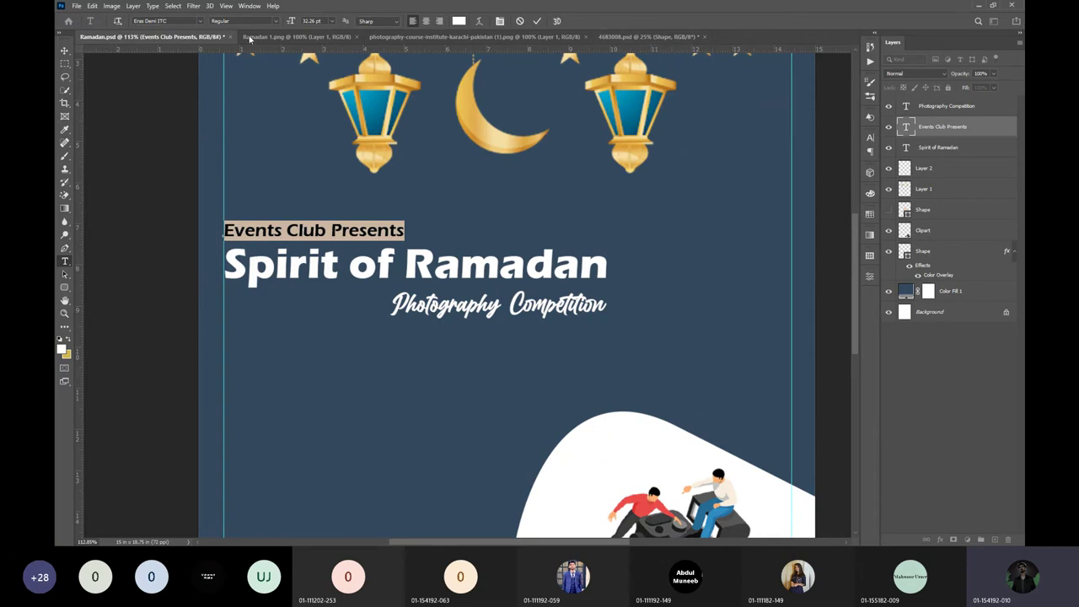
pyautogui.click(249, 6)
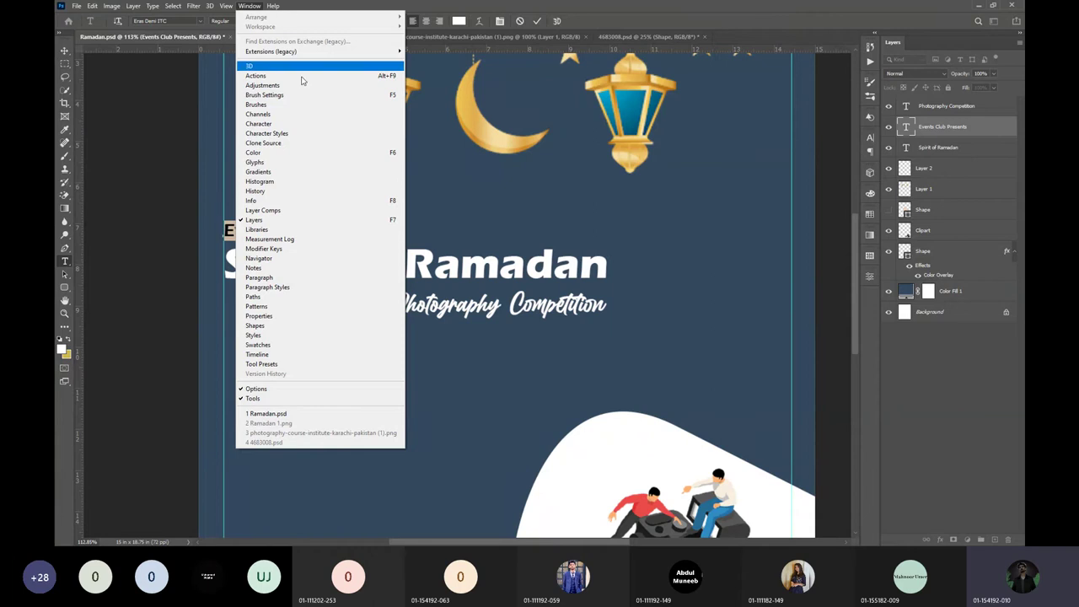
pyautogui.click(559, 32)
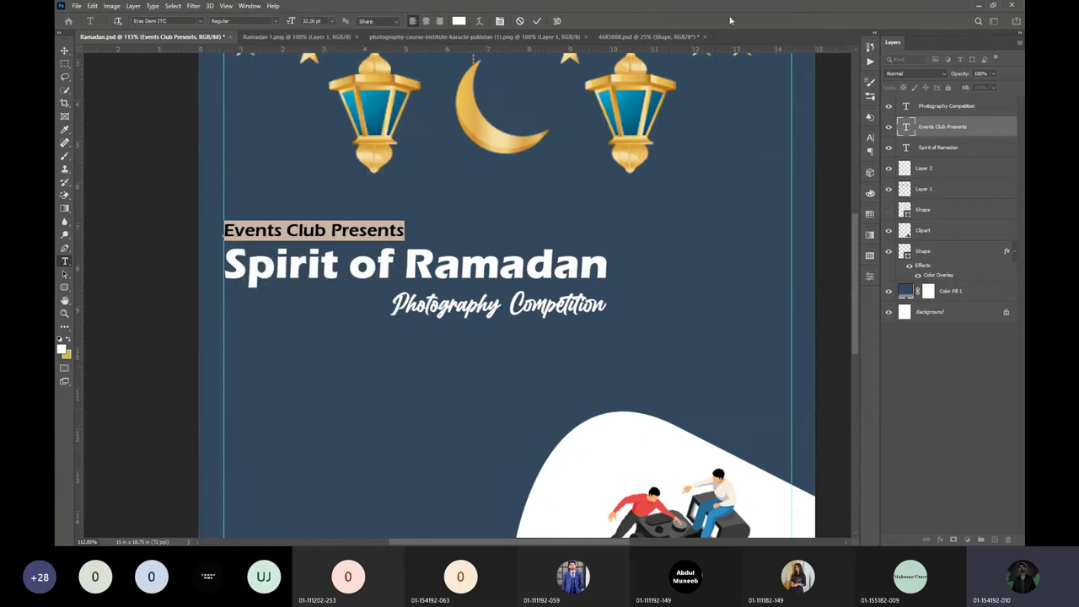
pyautogui.click(870, 140)
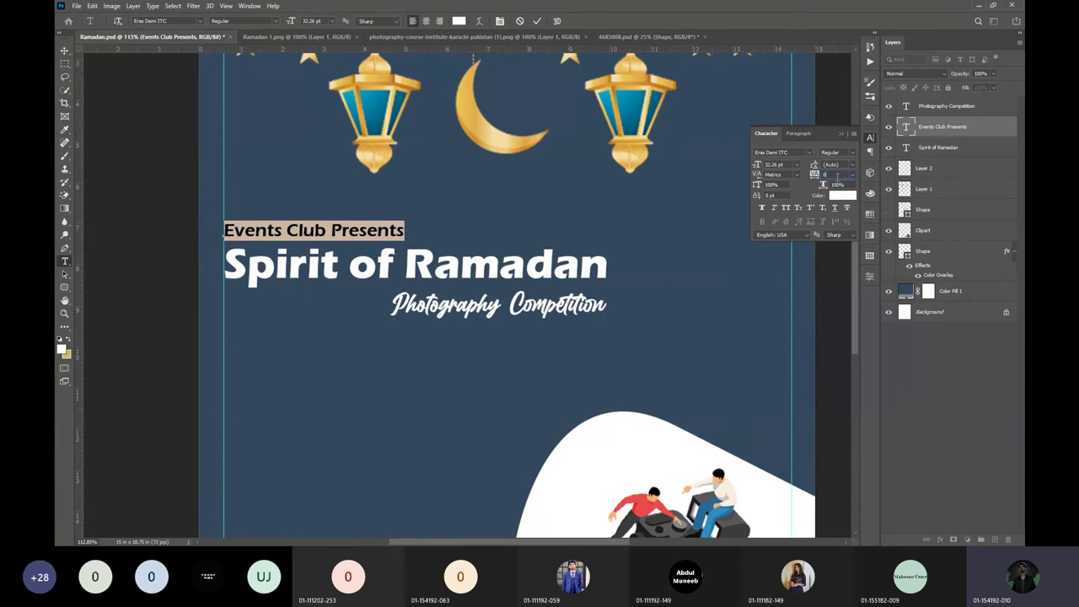
pyautogui.press('Up')
pyautogui.press('Up')
pyautogui.press('Up')
pyautogui.press('Up')
pyautogui.press('Up')
pyautogui.press('Up')
pyautogui.press('Up')
pyautogui.press('Up')
pyautogui.press('Up')
pyautogui.press('Up')
pyautogui.press('Up')
pyautogui.press('Up')
pyautogui.press('Up')
pyautogui.press('Up')
pyautogui.press('Up')
pyautogui.press('Up')
pyautogui.press('Up')
pyautogui.press('Up')
pyautogui.press('Up')
pyautogui.press('Up')
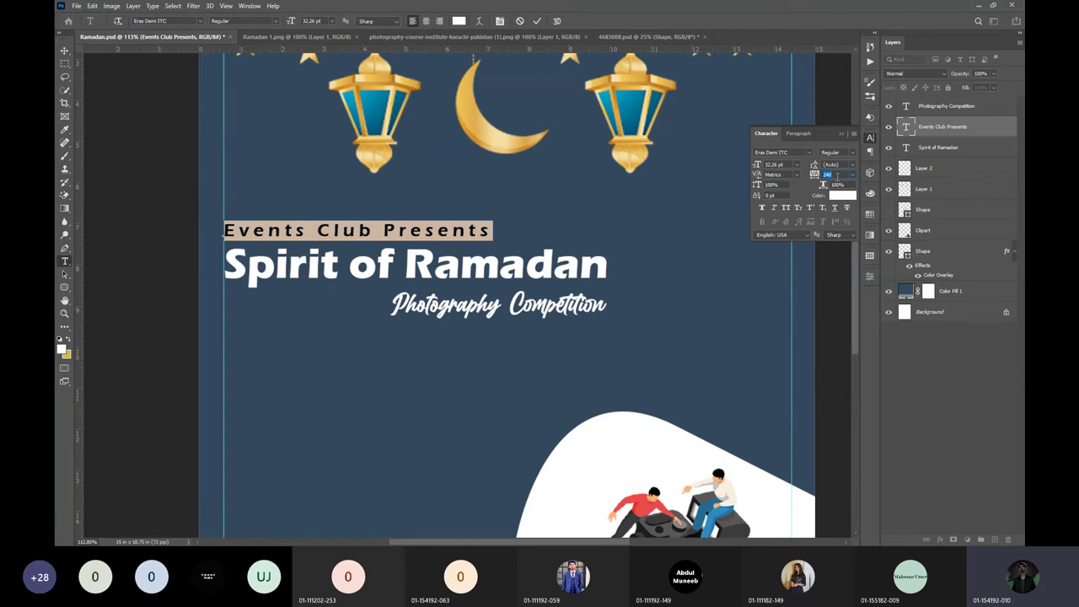
pyautogui.press('Return')
pyautogui.hotkey('ctrl', 'Return')
pyautogui.click(840, 133)
pyautogui.scroll(-3, 548, 246)
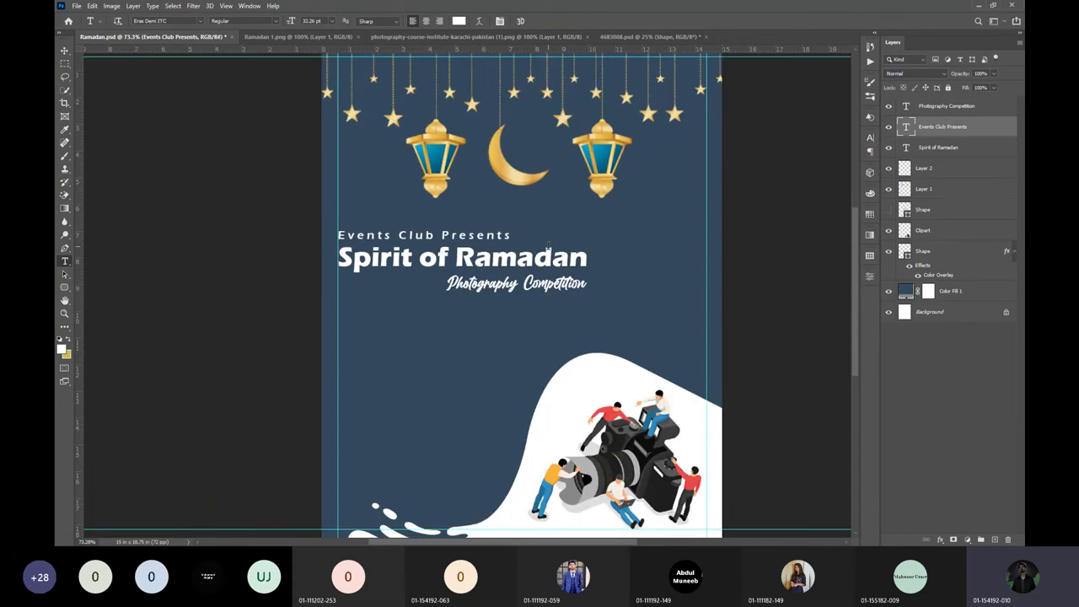
pyautogui.scroll(-2, 548, 245)
pyautogui.scroll(1, 531, 270)
pyautogui.press('v')
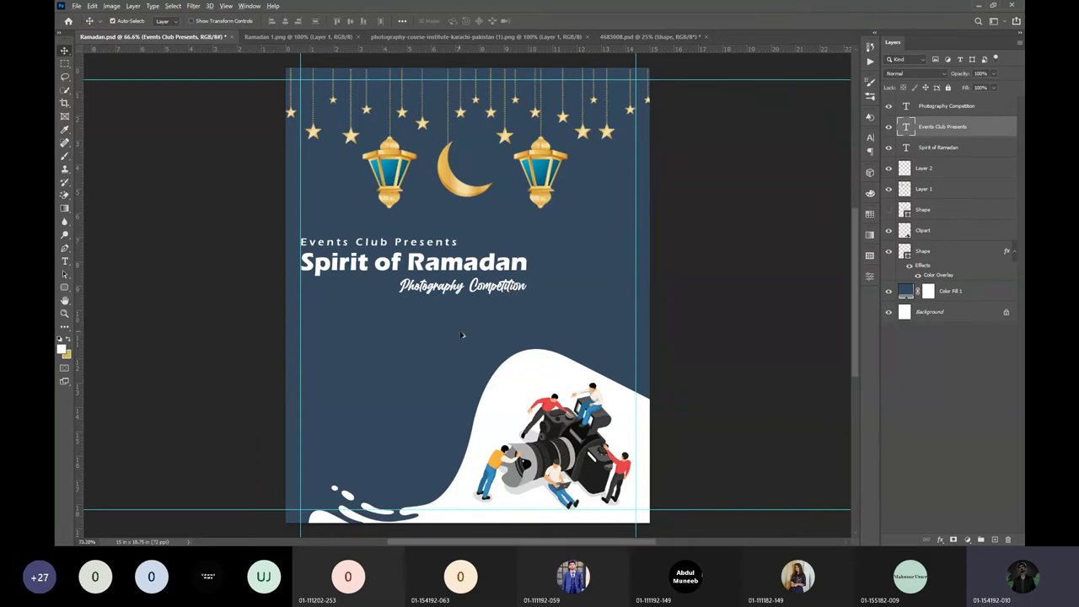
# Scale the Events Club Presents line up to about 105% and fit the poster on screen.
pyautogui.scroll(3, 463, 335)
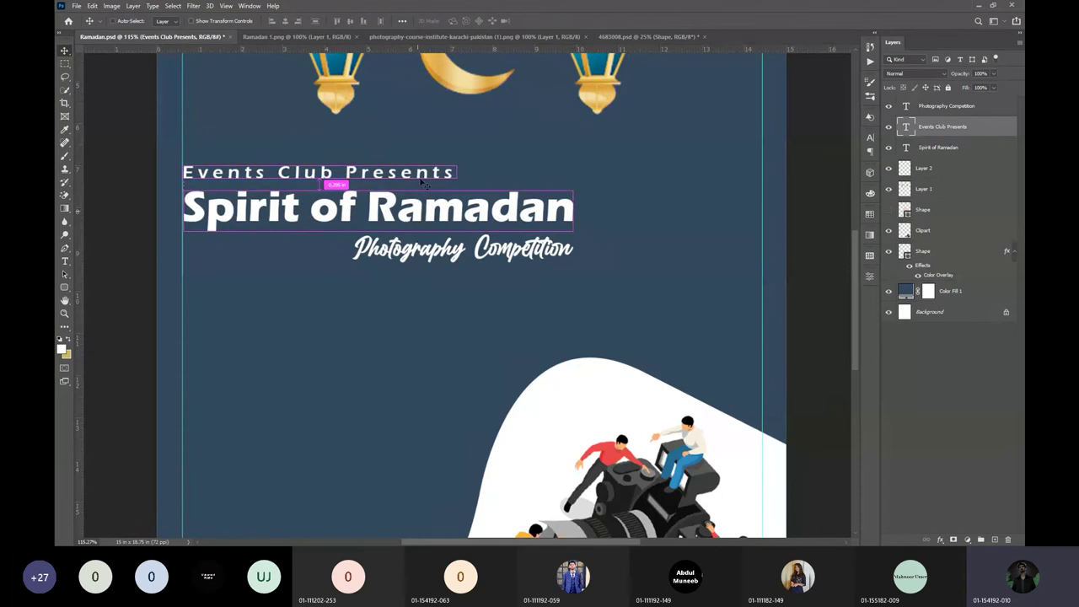
pyautogui.hotkey('ctrl', 't')
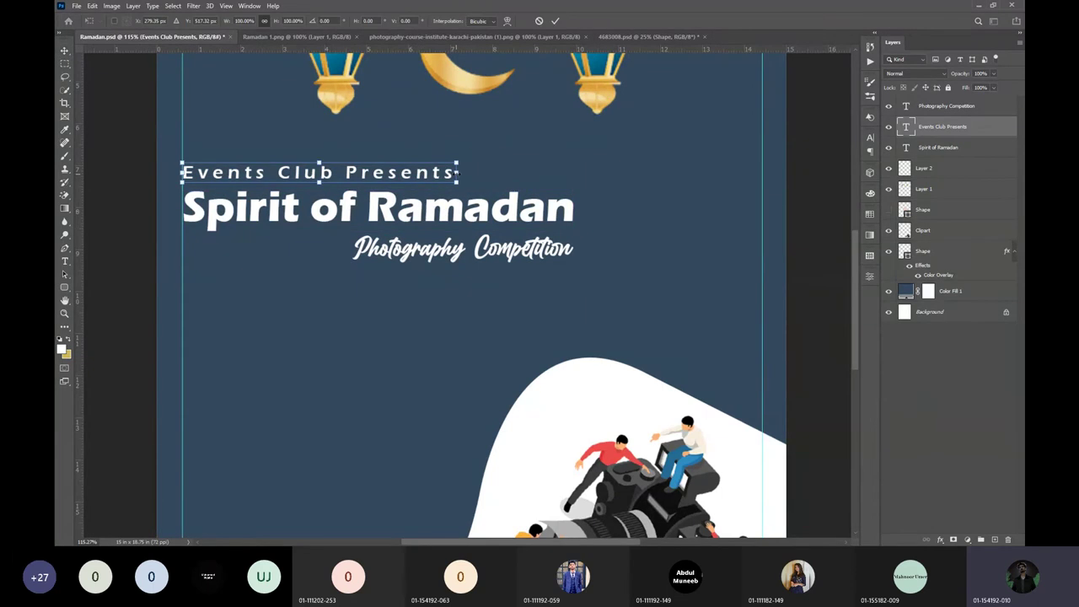
pyautogui.moveTo(458, 161); pyautogui.dragTo(482, 157)
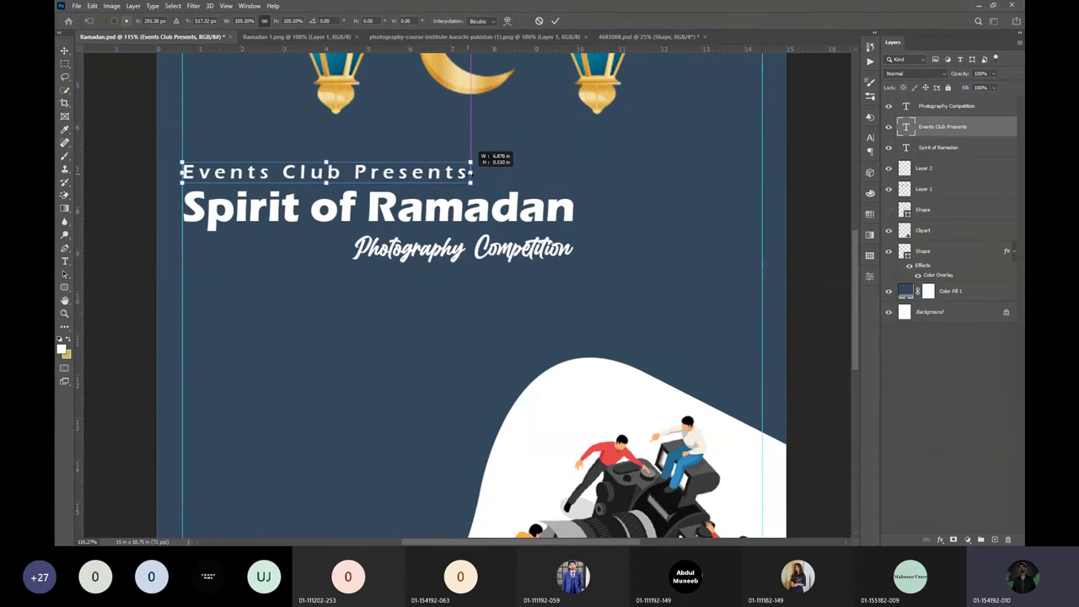
pyautogui.click(555, 20)
pyautogui.hotkey('ctrl', '0')
pyautogui.press('ctrl')
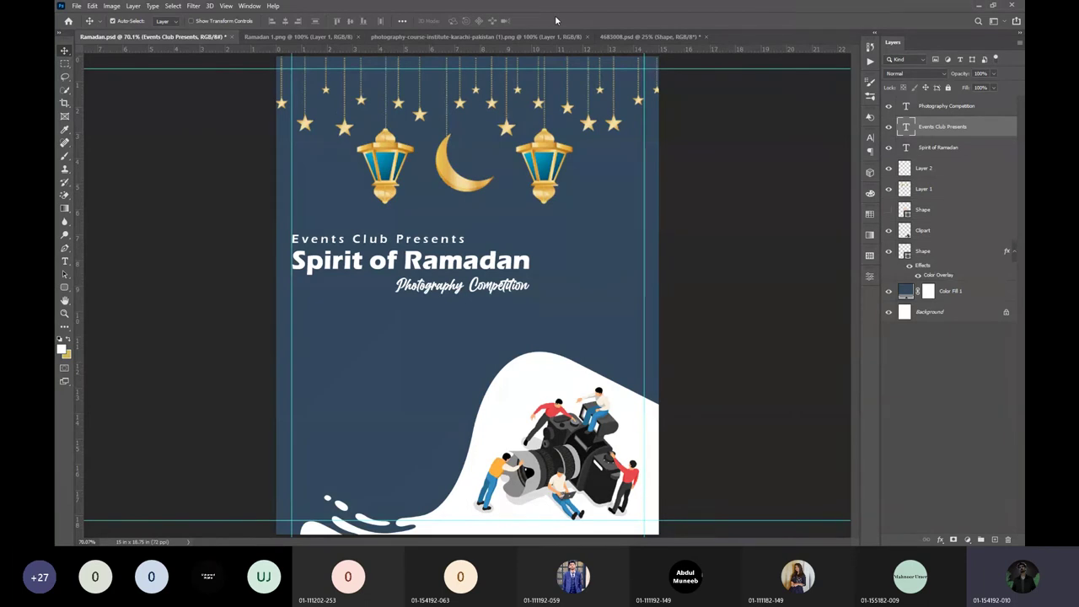
# Save Ramadan.psd and switch to the Word 'Project proposal EC' document.
pyautogui.hotkey('ctrl', 's')
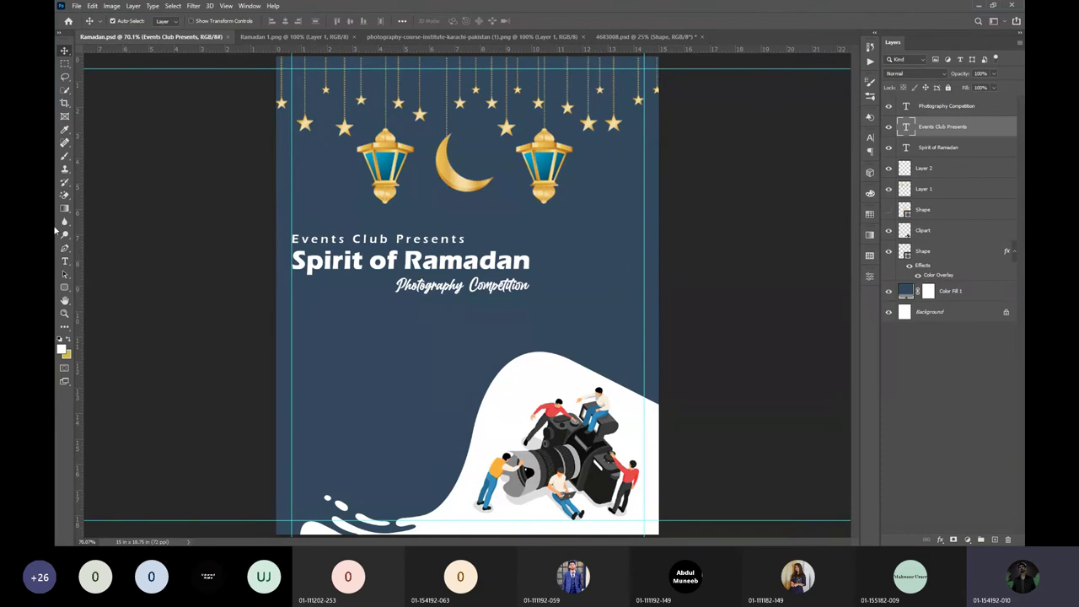
pyautogui.hotkey('alt', 'Tab')
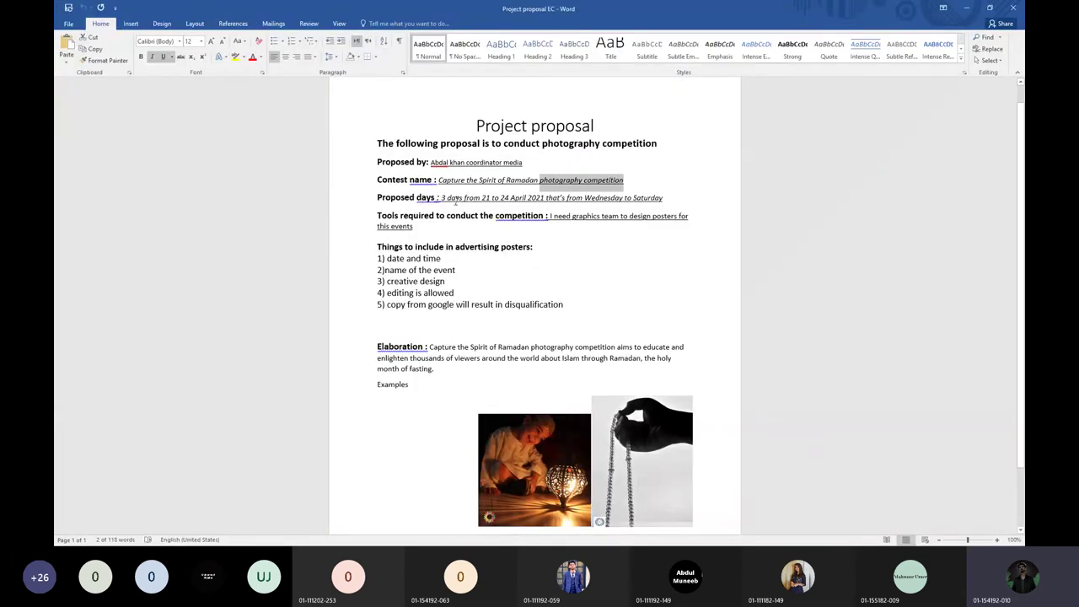
# Select '3 days from 21 to 24 April 2021' on the Proposed days line, then return to Photoshop.
pyautogui.click(444, 197)
pyautogui.moveTo(444, 196); pyautogui.dragTo(481, 196)
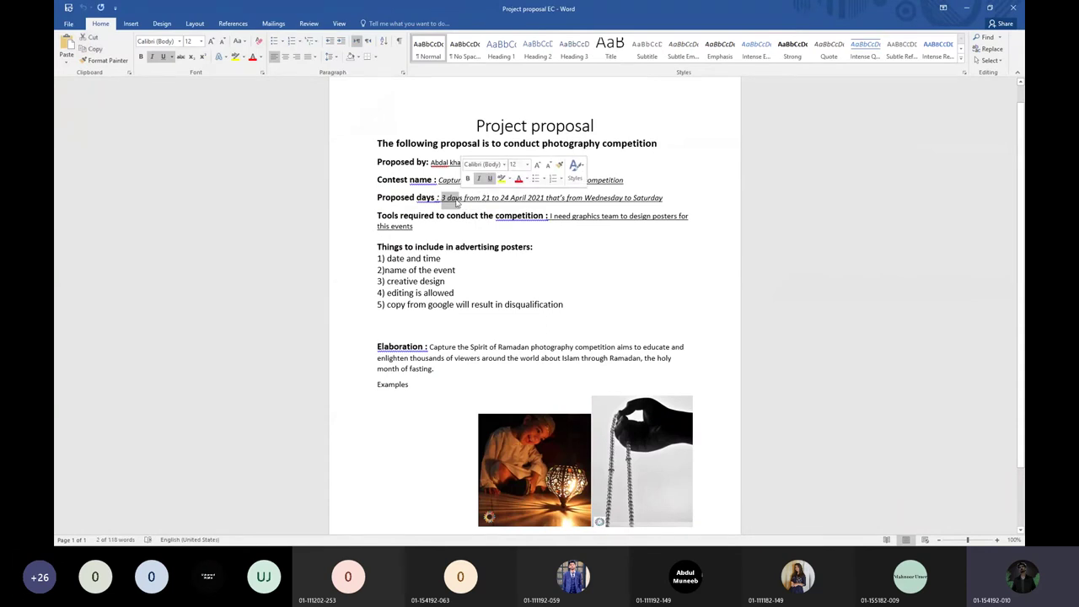
pyautogui.click(511, 197)
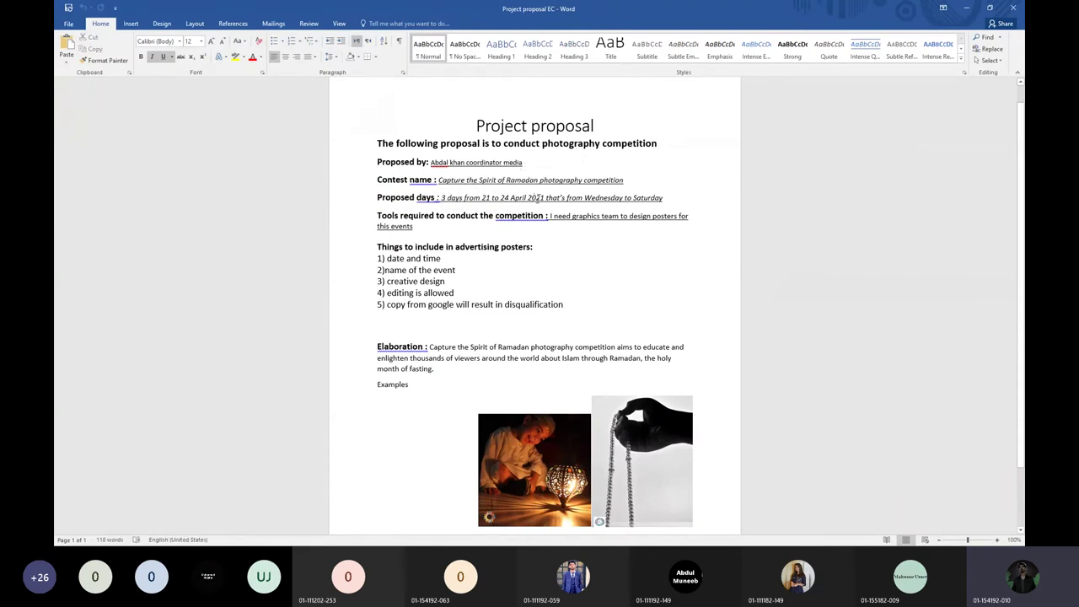
pyautogui.moveTo(441, 197); pyautogui.dragTo(544, 201)
pyautogui.hotkey('ctrl', 'c')
pyautogui.hotkey('alt', 'Tab')
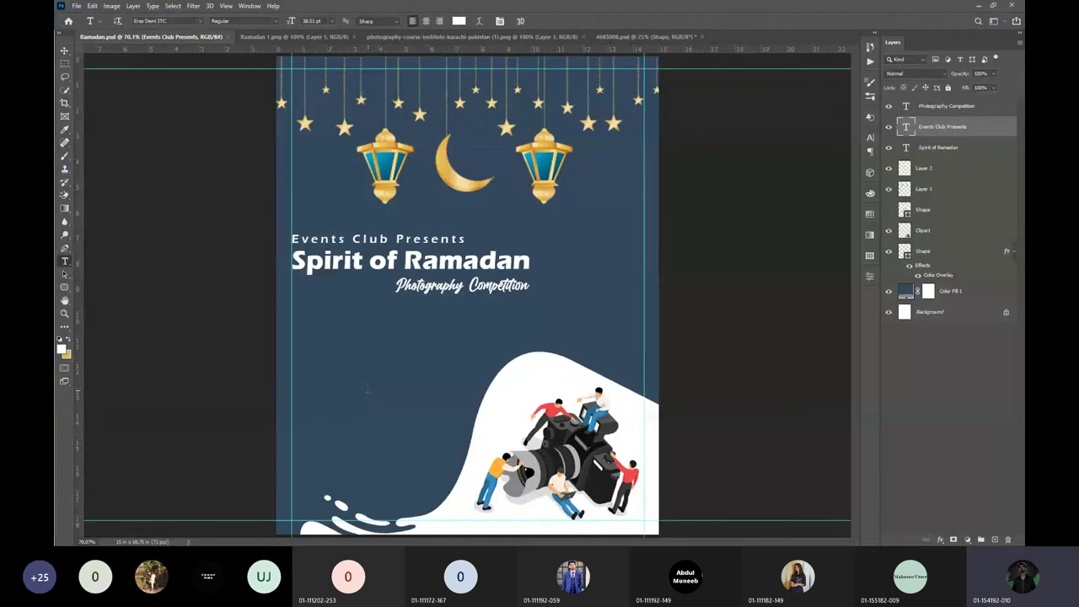
# Paste the date line into a new text layer with tracking set to 0.
pyautogui.click(367, 389)
pyautogui.hotkey('ctrl', 'v')
pyautogui.hotkey('ctrl', 'a')
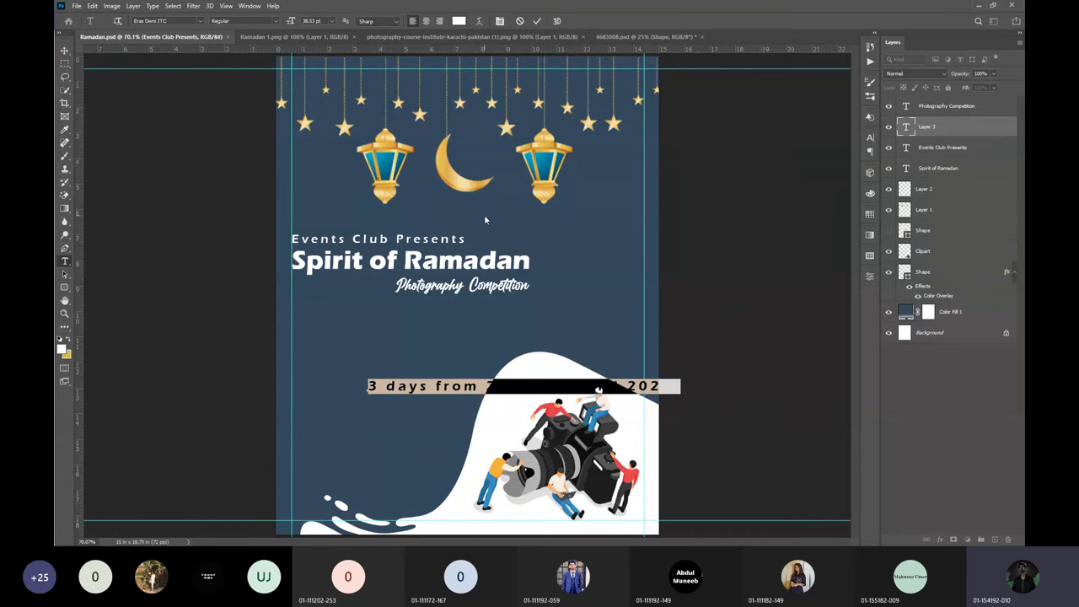
pyautogui.click(870, 138)
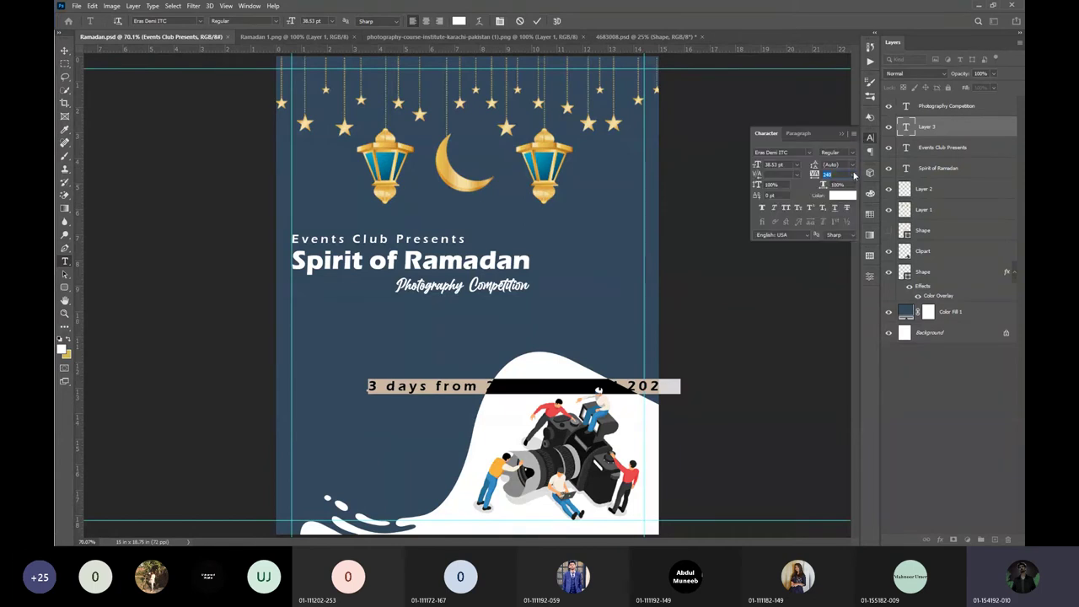
pyautogui.click(853, 175)
pyautogui.click(833, 235)
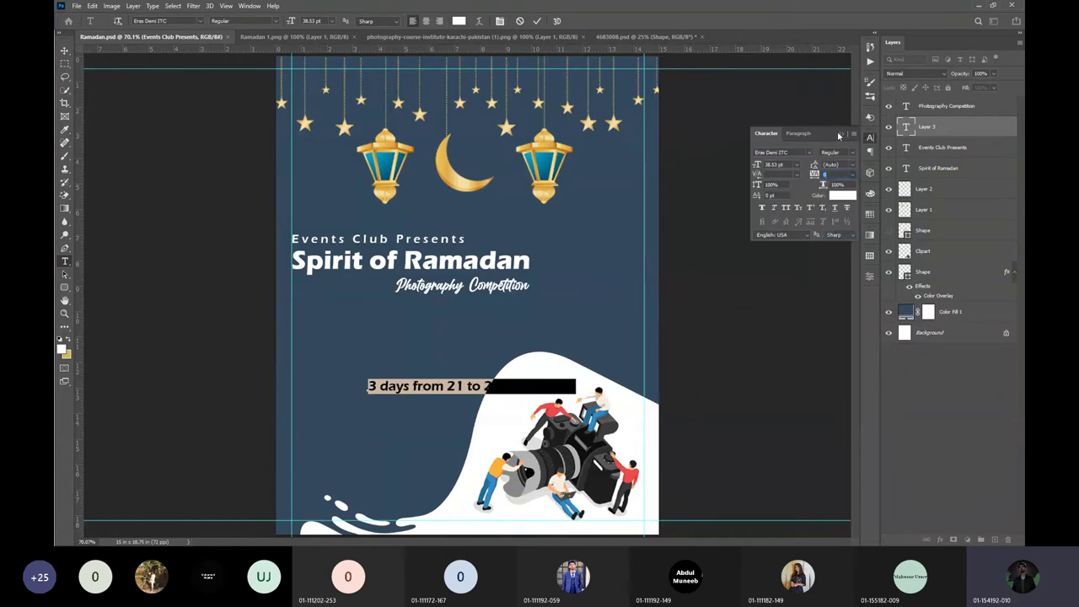
pyautogui.click(536, 21)
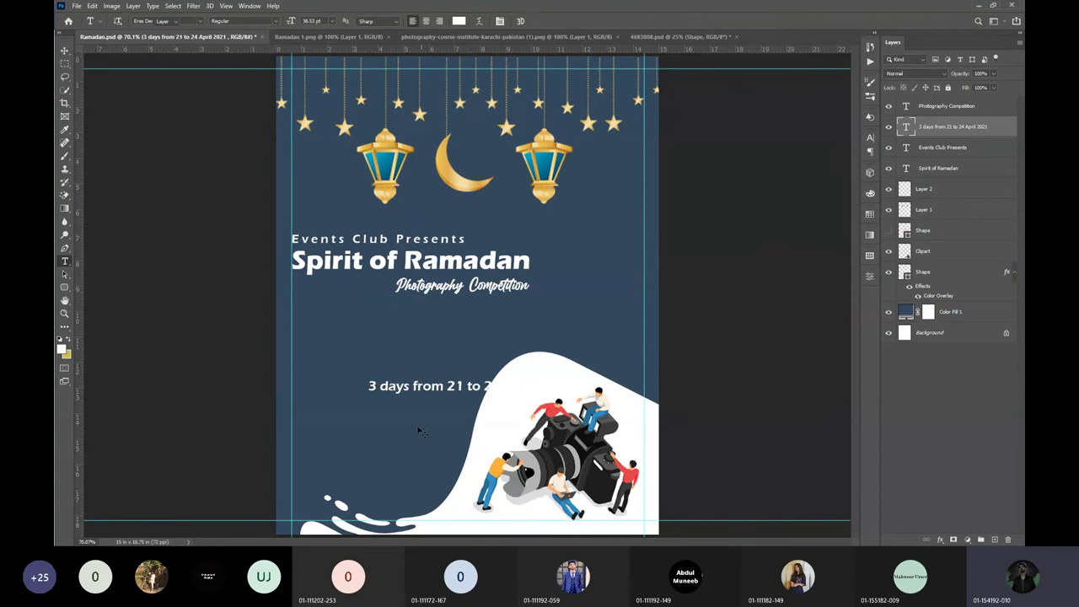
# Move the date line up-left so it fully shows, then begin editing its text.
pyautogui.press('v')
pyautogui.moveTo(421, 392); pyautogui.dragTo(364, 356)
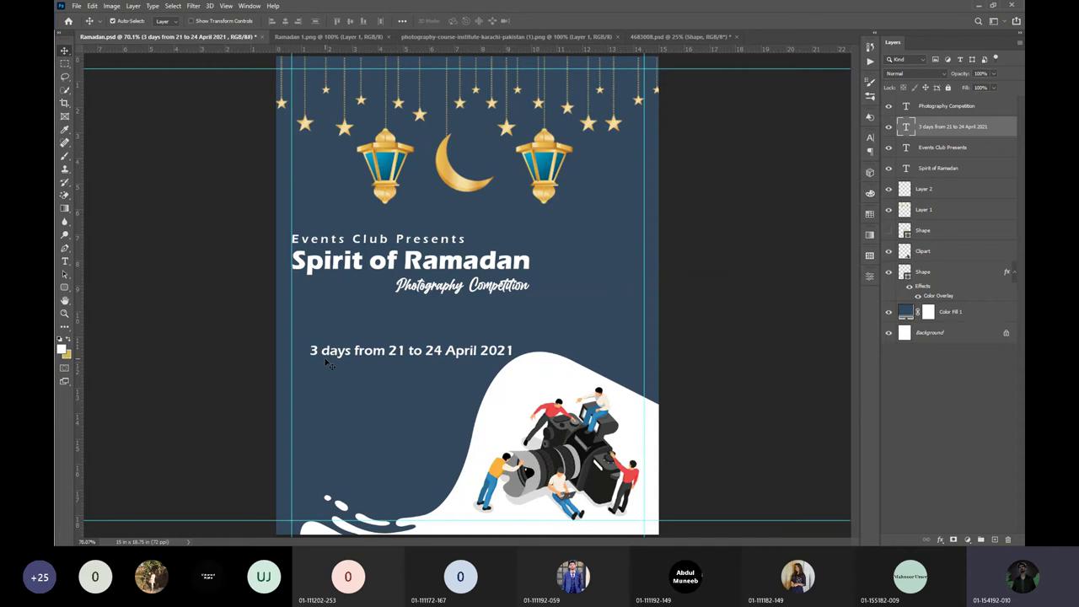
pyautogui.press('t')
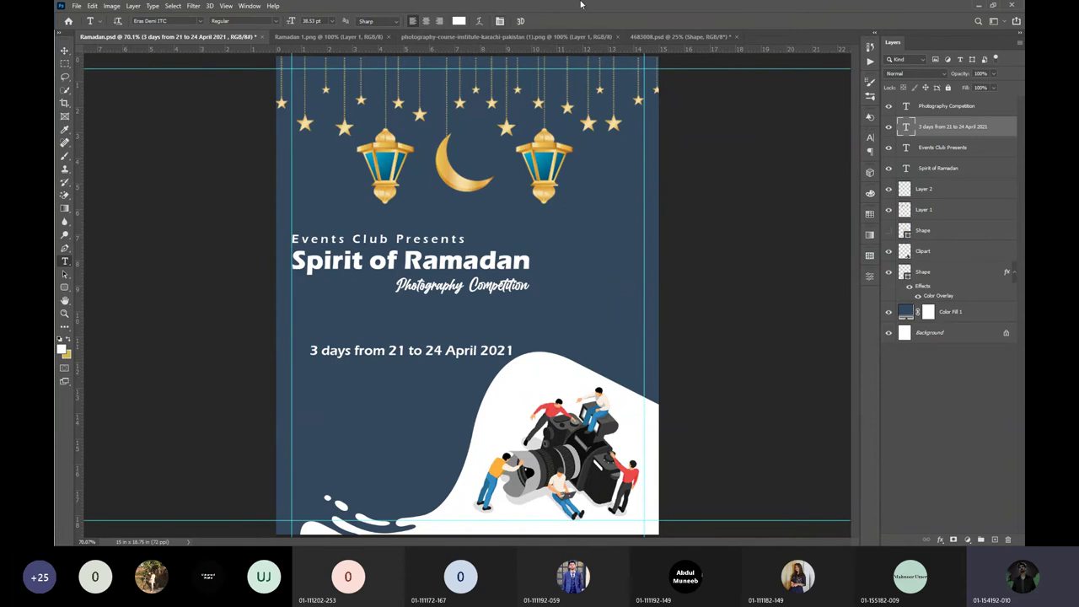
pyautogui.press('v')
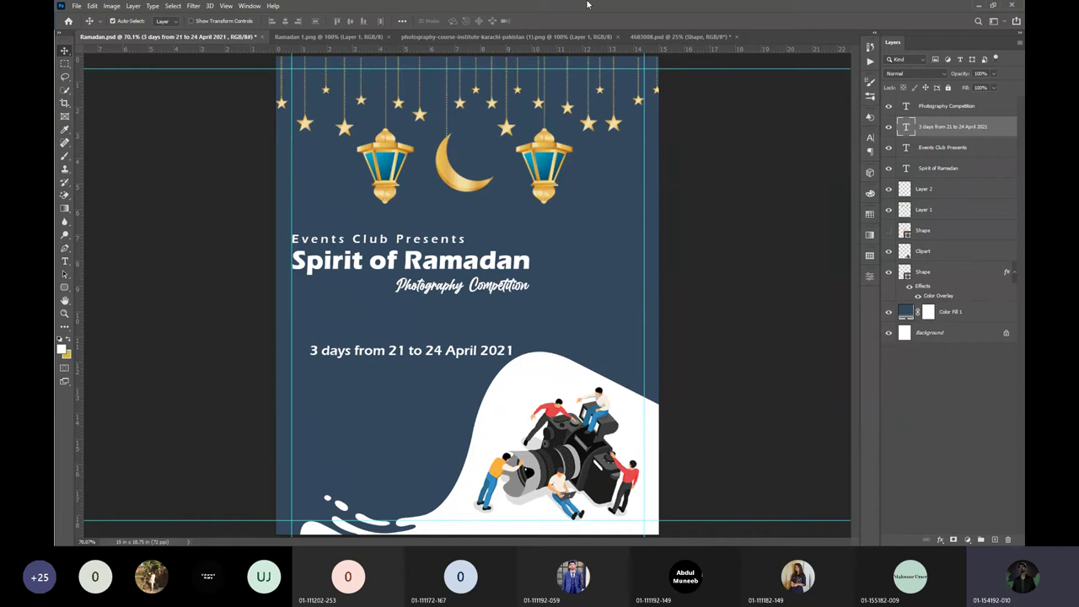
pyautogui.press('t')
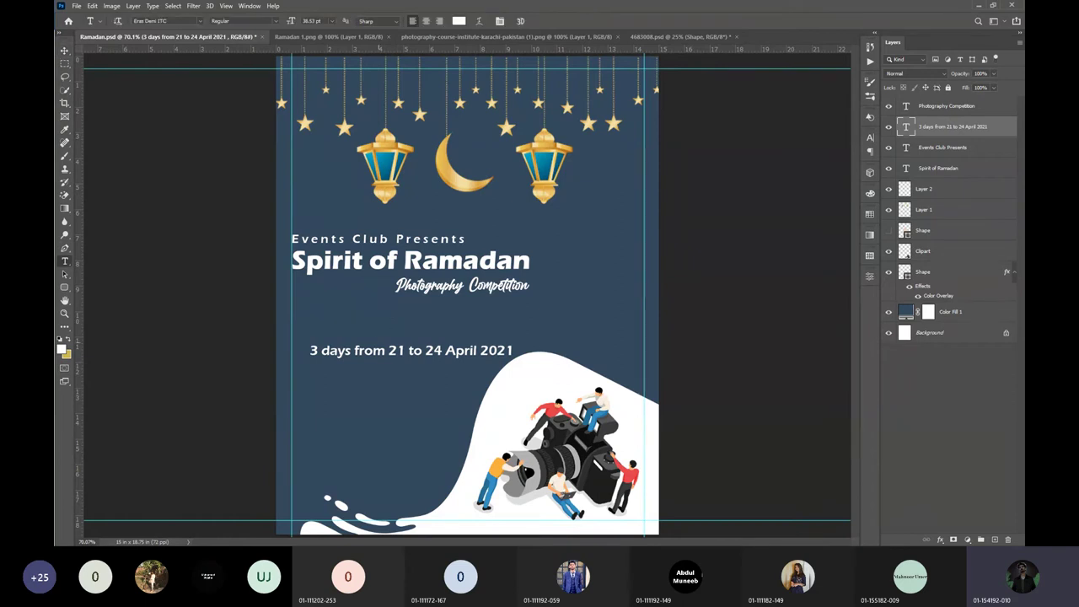
pyautogui.moveTo(354, 349); pyautogui.dragTo(309, 349)
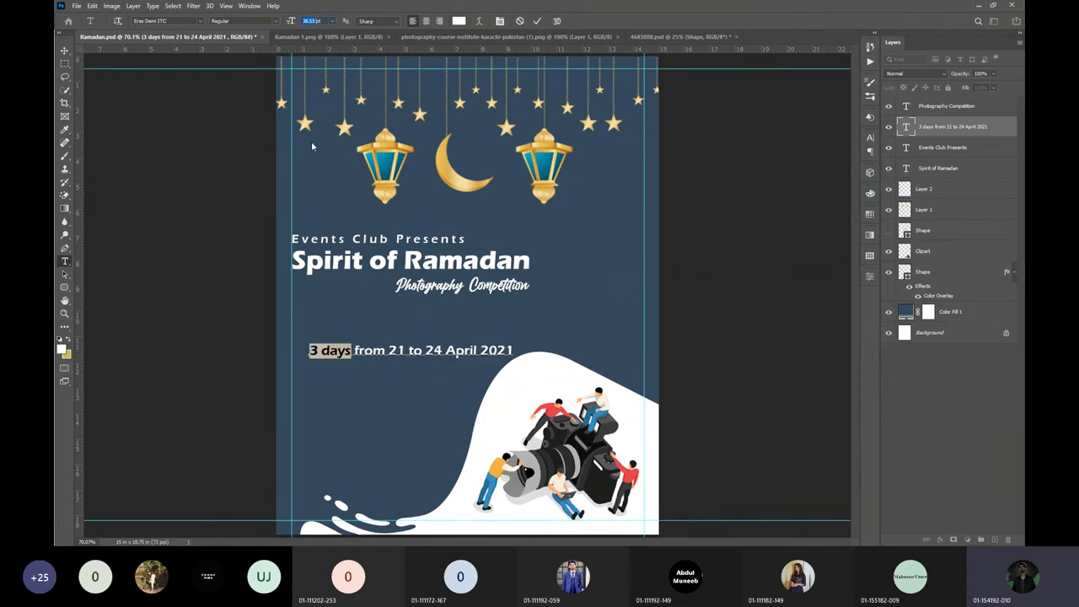
# Delete 'from 21 to 24 April 2021' and capitalize the D, leaving '3 Days'.
pyautogui.click(353, 350)
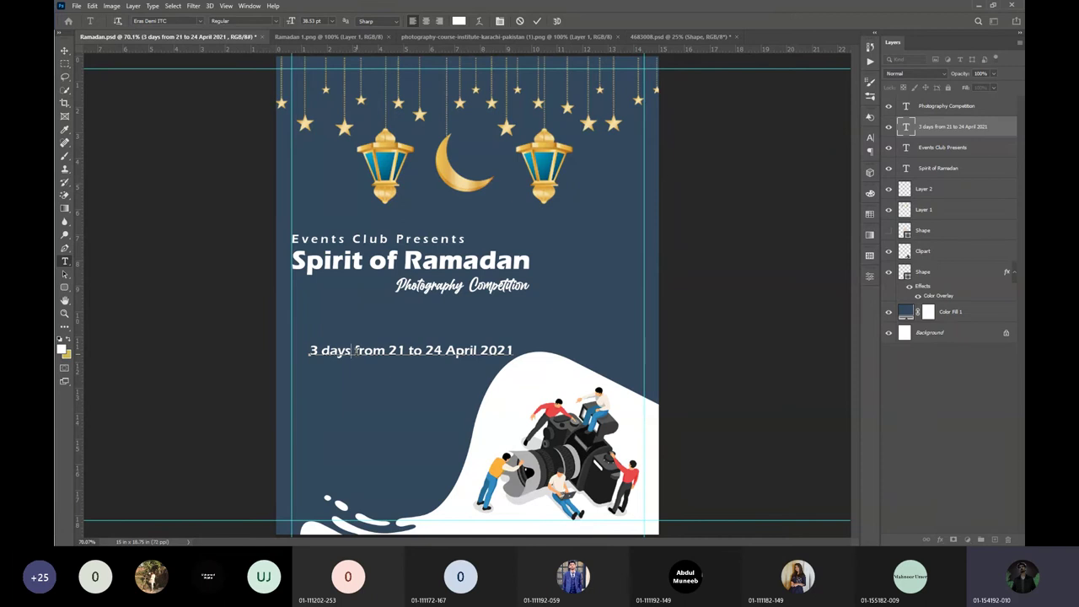
pyautogui.moveTo(354, 350); pyautogui.dragTo(524, 355)
pyautogui.hotkey('ctrl', 'c')
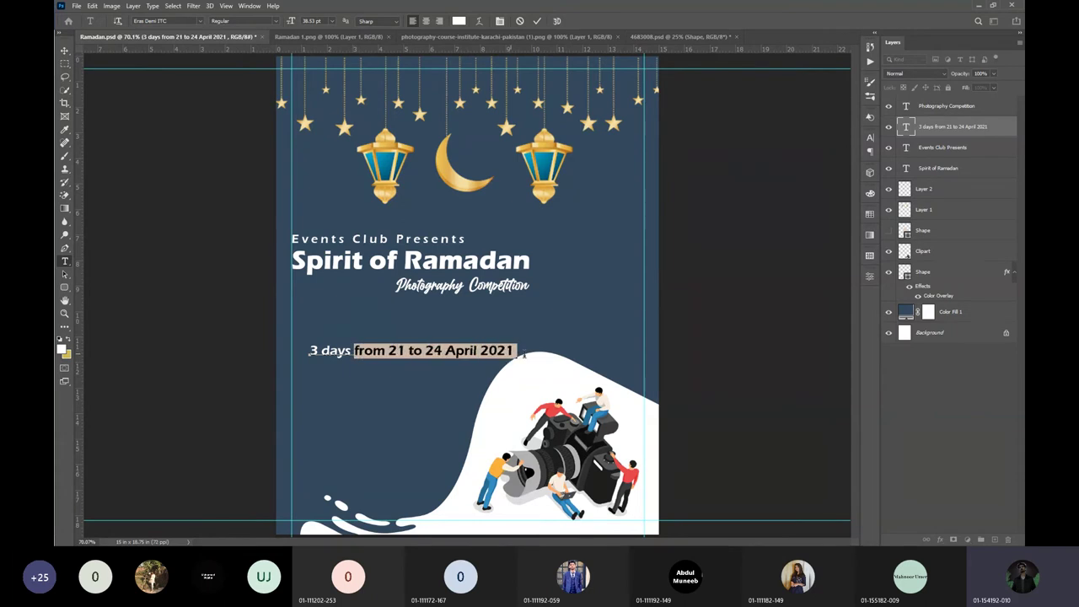
pyautogui.press('BackSpace')
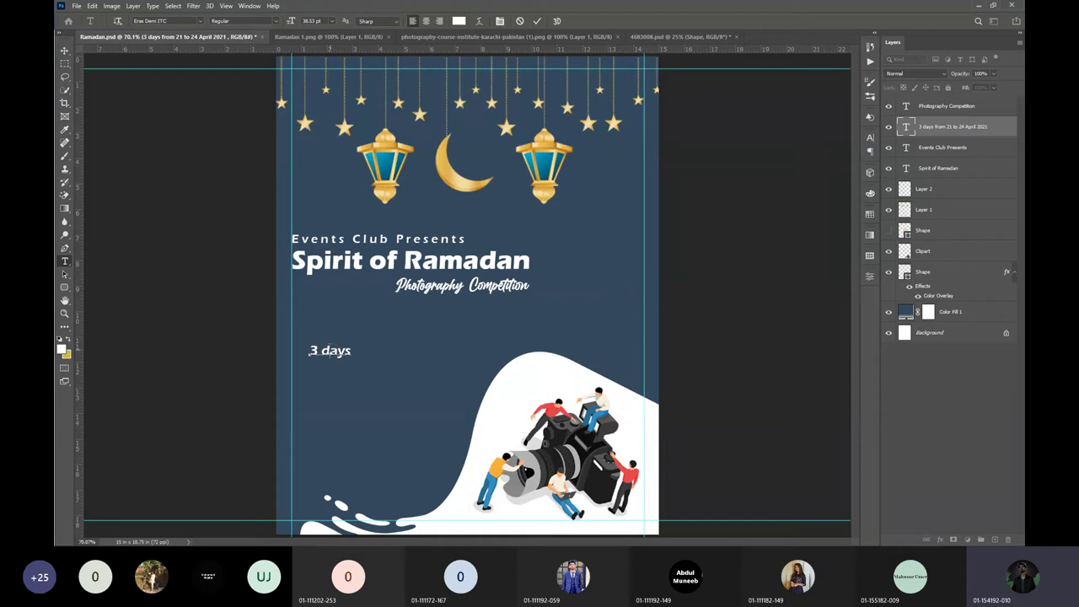
pyautogui.click(329, 350)
pyautogui.press('BackSpace')
pyautogui.write('D')
pyautogui.click(538, 21)
# Scale '3 Days' up to about 333% and position it at the left beneath the subtitle.
pyautogui.press('v')
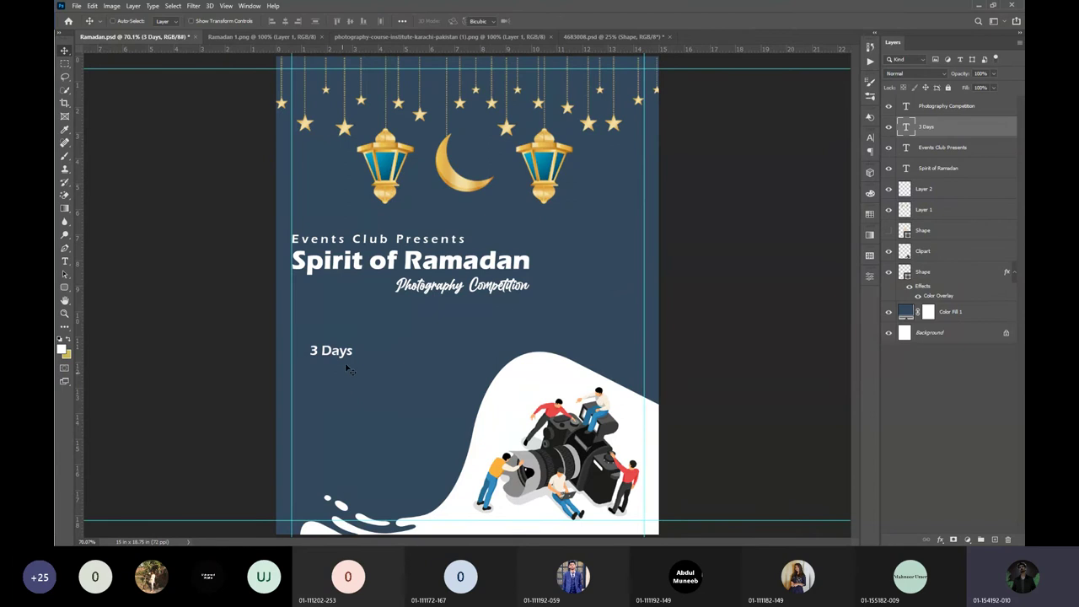
pyautogui.hotkey('ctrl', 't')
pyautogui.moveTo(354, 360); pyautogui.dragTo(402, 375)
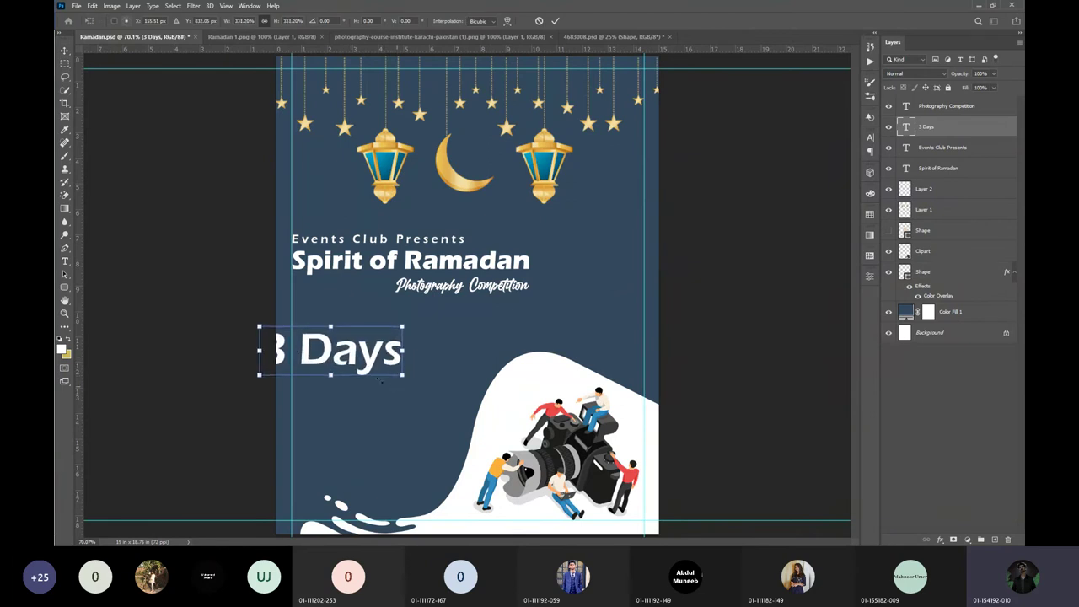
pyautogui.moveTo(329, 367); pyautogui.dragTo(357, 368)
pyautogui.moveTo(364, 350); pyautogui.dragTo(354, 346)
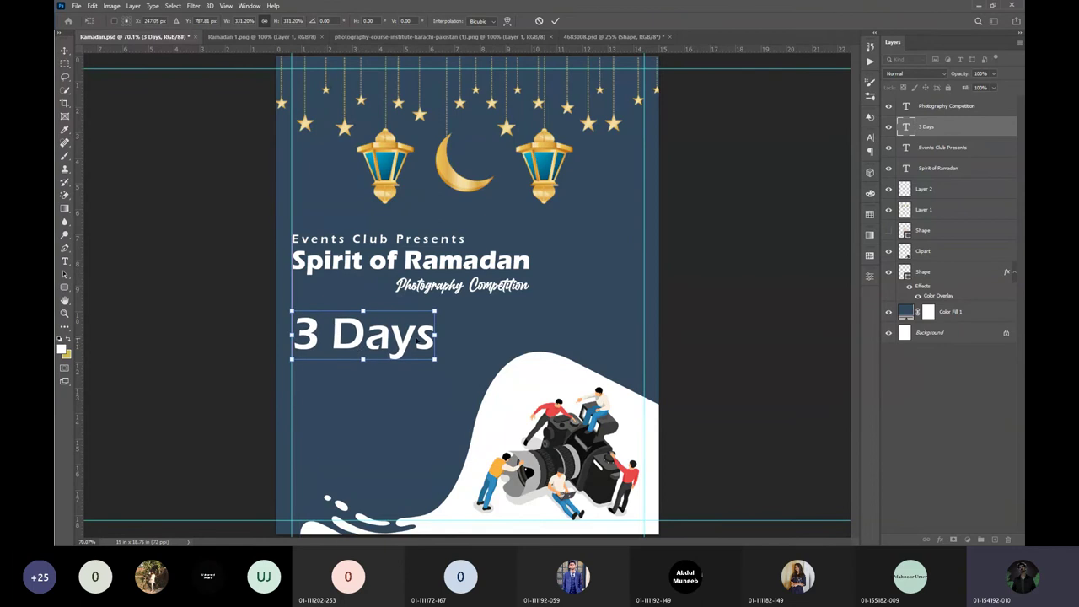
pyautogui.moveTo(434, 336); pyautogui.dragTo(428, 335)
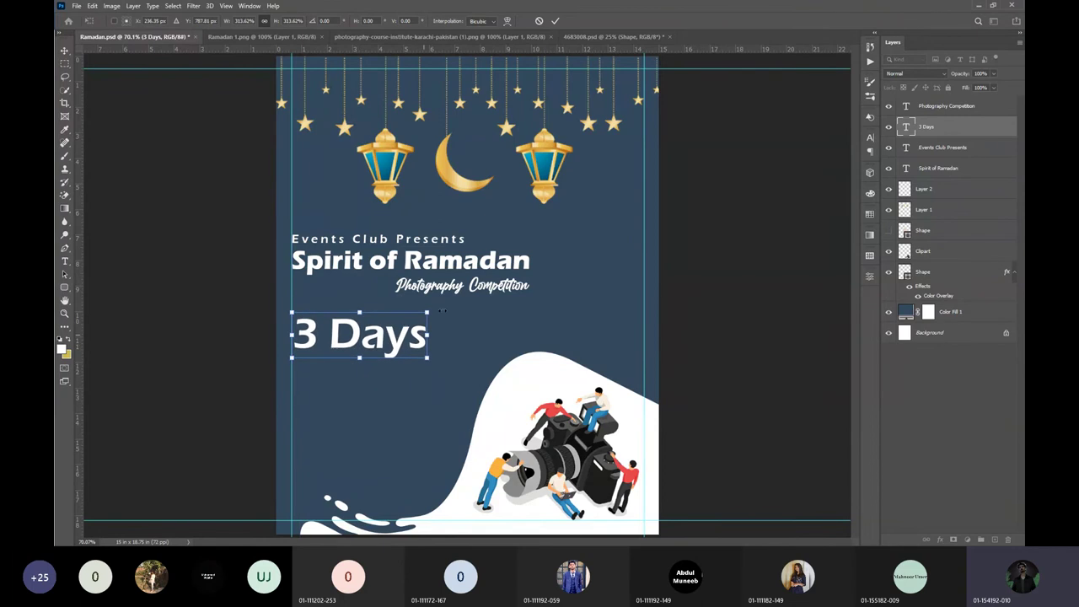
pyautogui.click(554, 20)
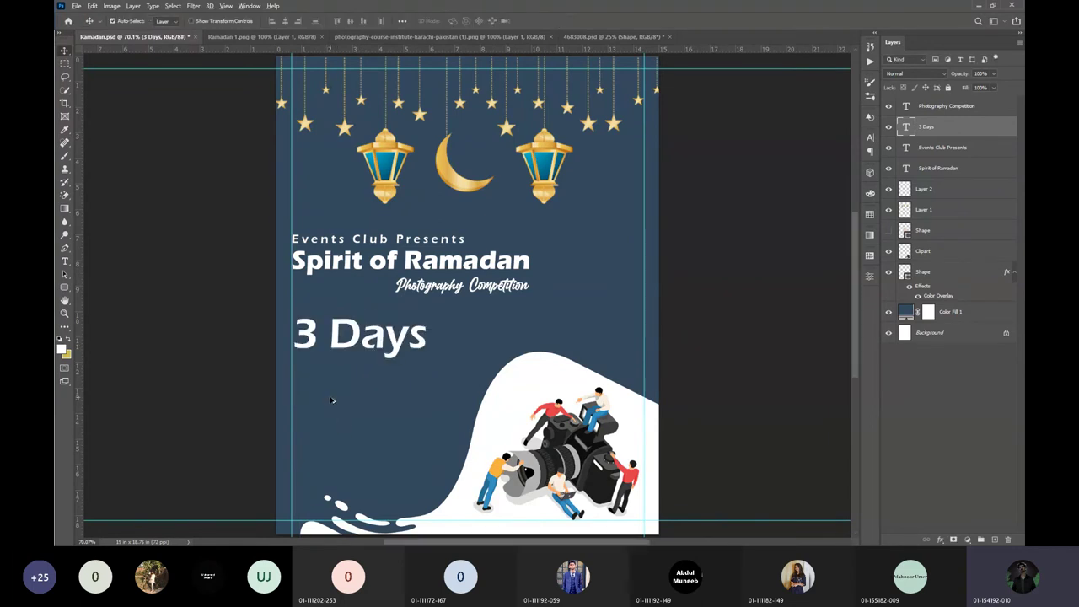
pyautogui.scroll(2, 330, 399)
# Paste the 'from 21 to 24 April 2021' text as a new text layer below 3 Days.
pyautogui.press('t')
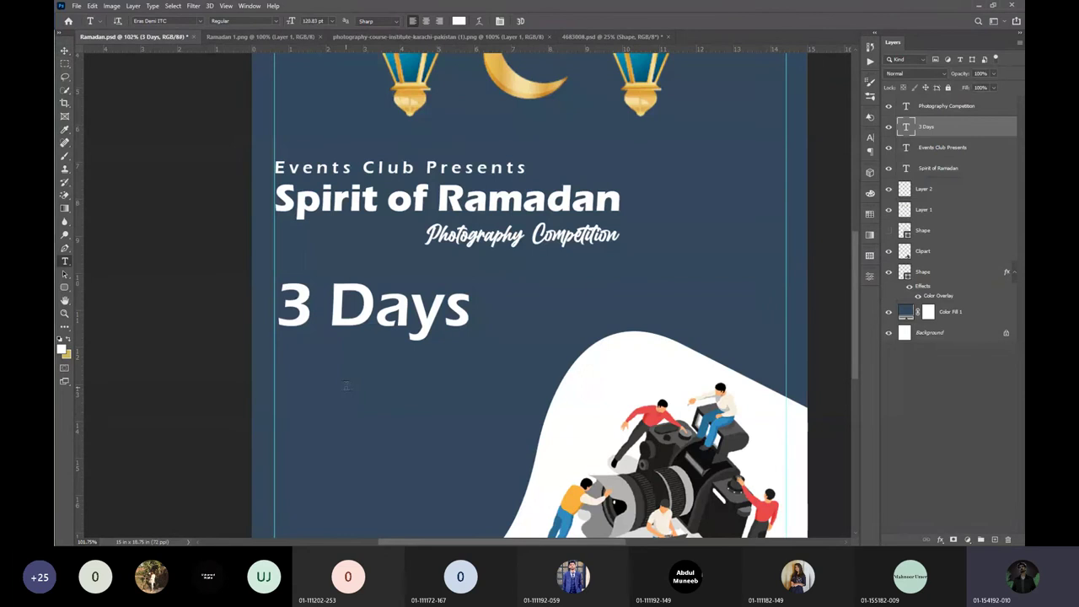
pyautogui.click(346, 386)
pyautogui.hotkey('ctrl', 'v')
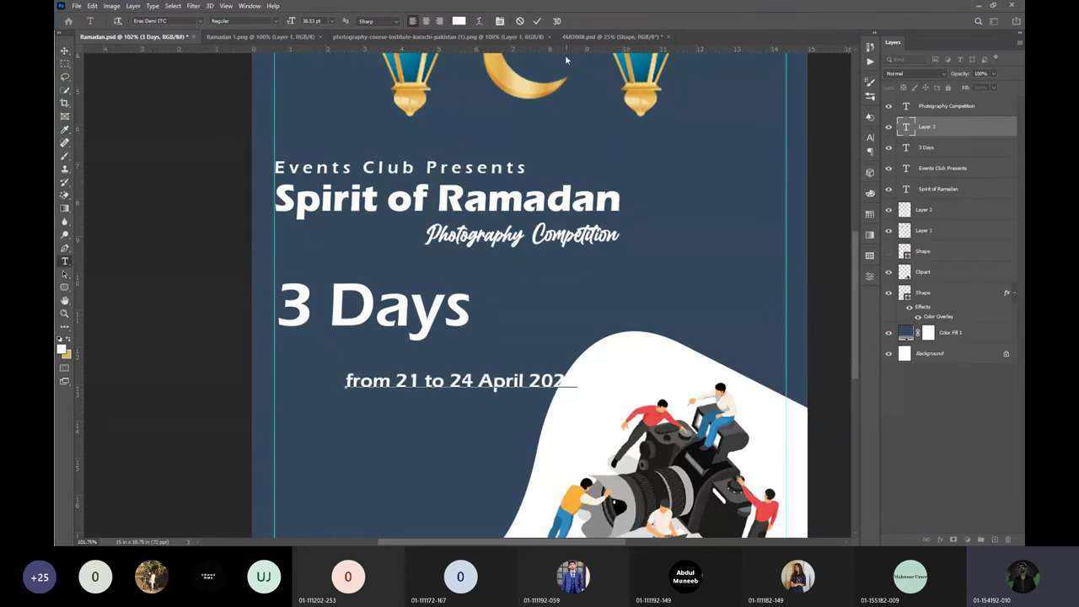
pyautogui.click(537, 20)
# Move the date line under 3 Days at the left margin, shrink it, and fit the poster in view.
pyautogui.press('v')
pyautogui.moveTo(467, 393); pyautogui.dragTo(468, 360)
pyautogui.hotkey('ctrl', 't')
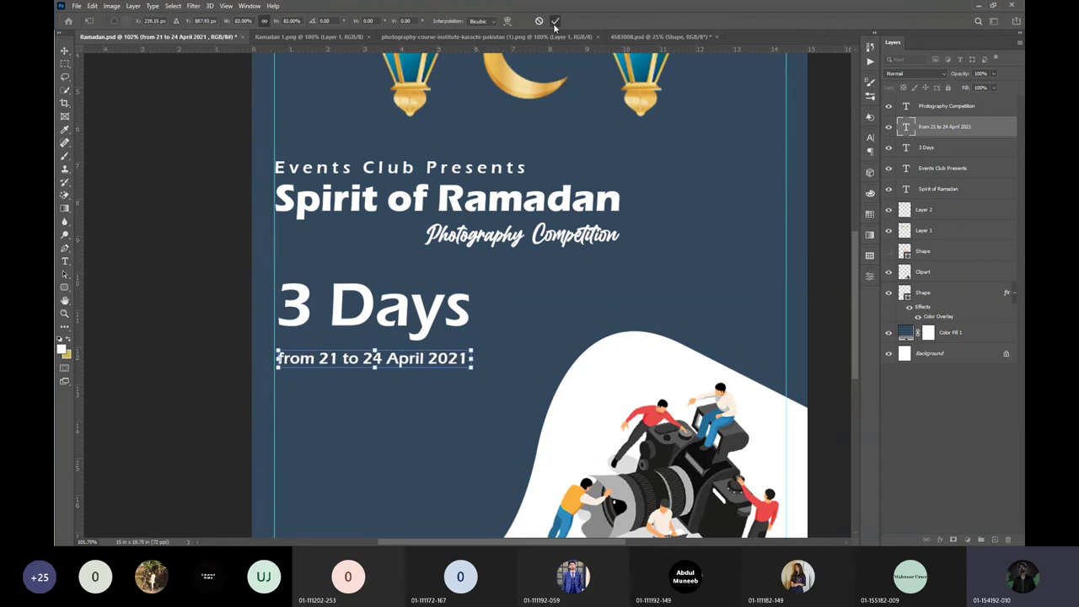
pyautogui.click(555, 21)
pyautogui.hotkey('ctrl', '0')
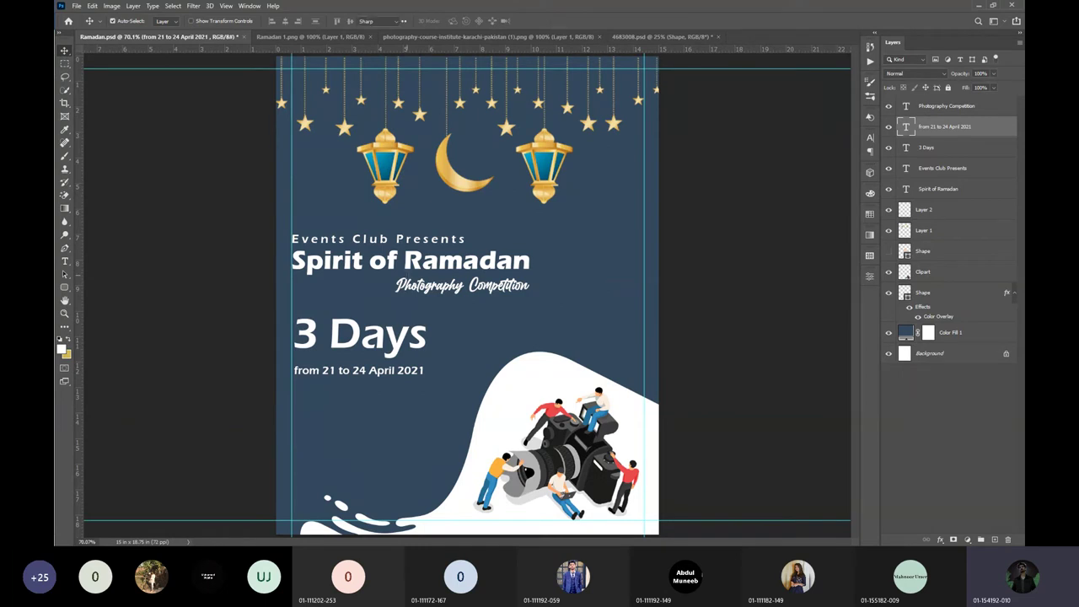
# Highlight the entire '3 Days' heading text with the Type tool.
pyautogui.press('t')
pyautogui.moveTo(424, 337); pyautogui.dragTo(297, 337)
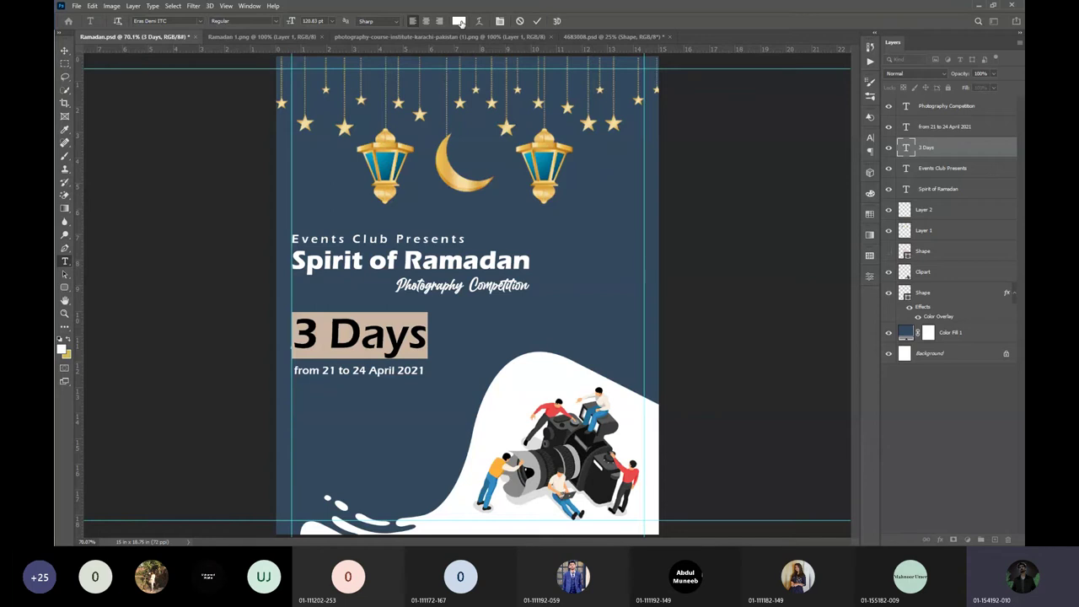
# Recolour the '3 Days' text orange fbb03b, sampled from a figure's shirt, and commit.
pyautogui.click(460, 21)
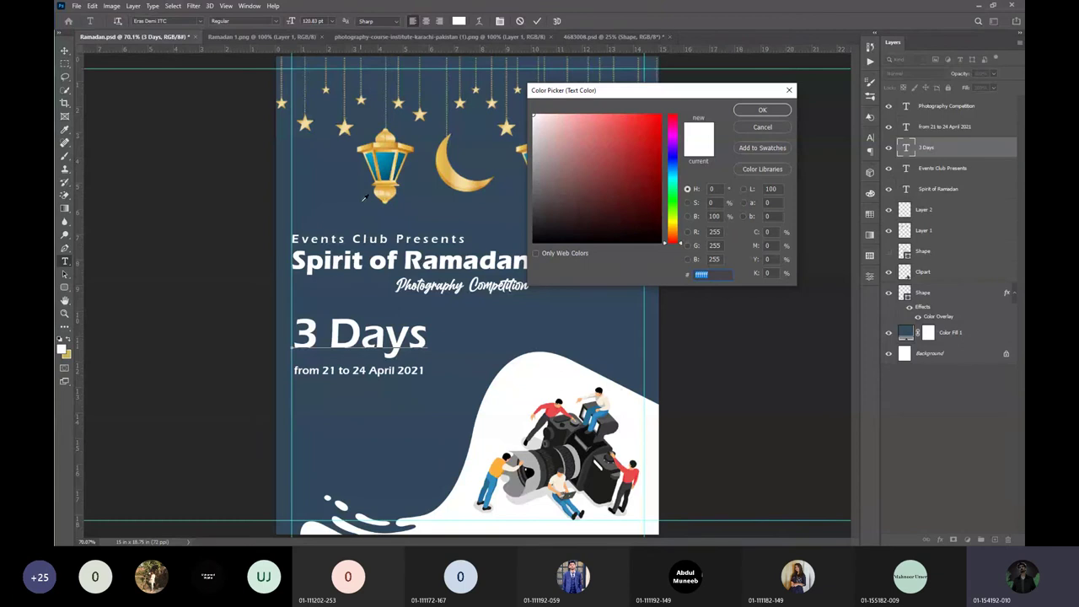
pyautogui.click(347, 124)
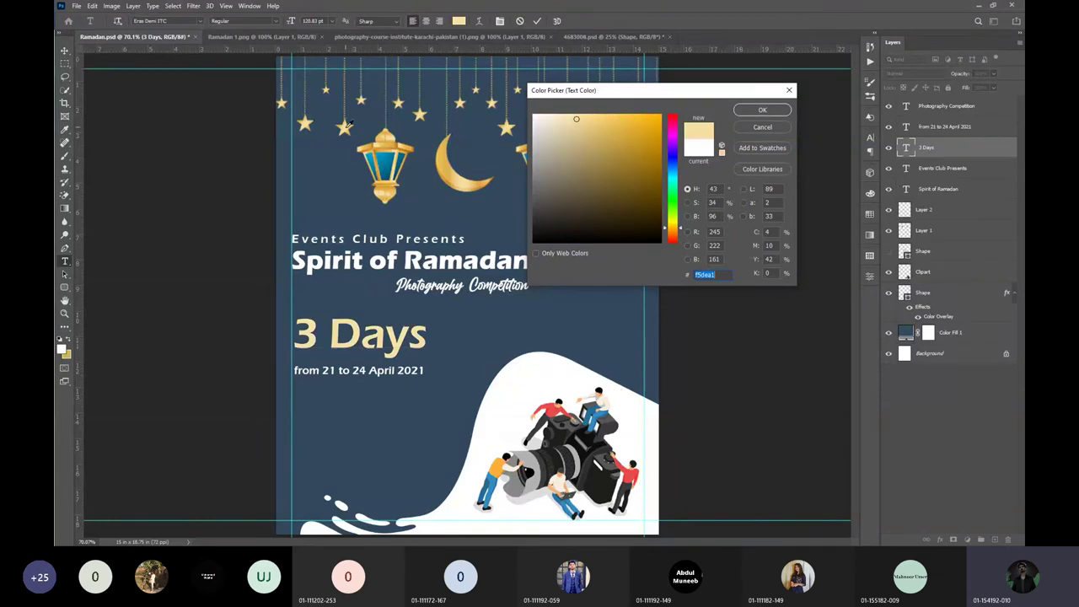
pyautogui.click(385, 154)
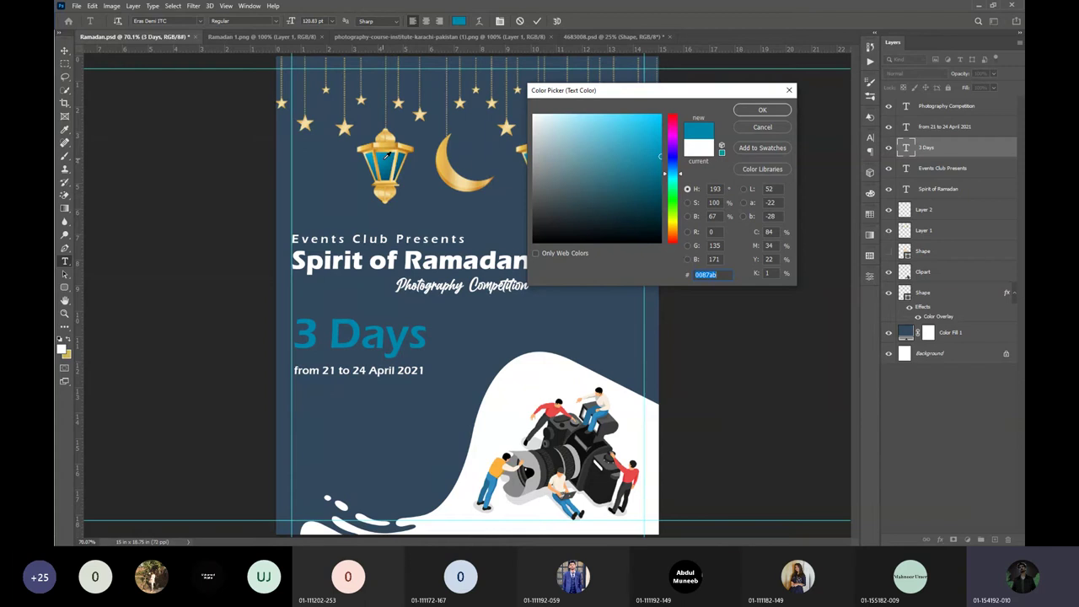
pyautogui.click(451, 157)
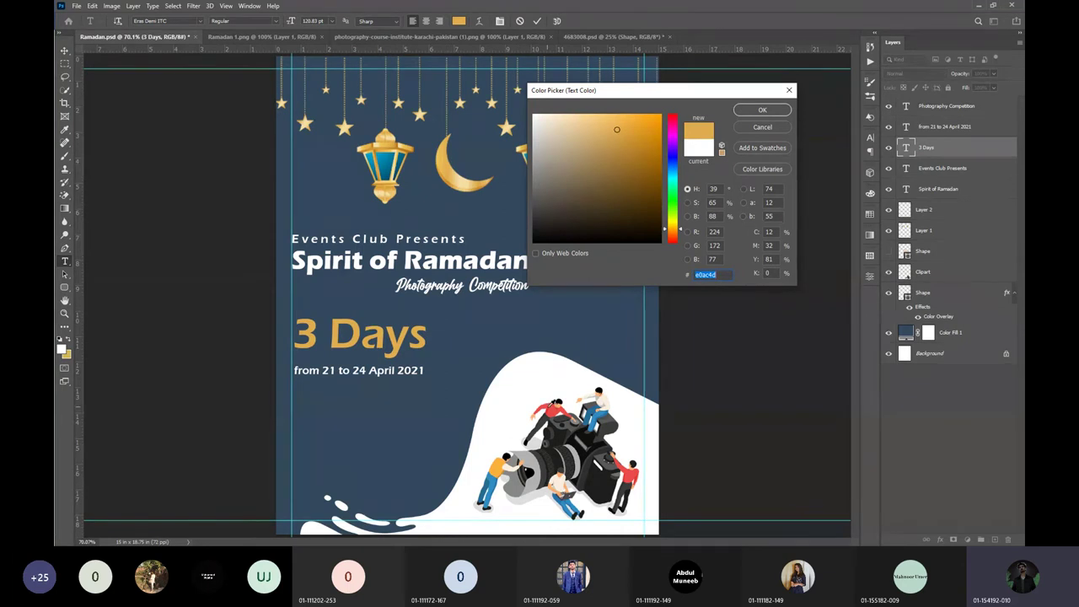
pyautogui.click(547, 411)
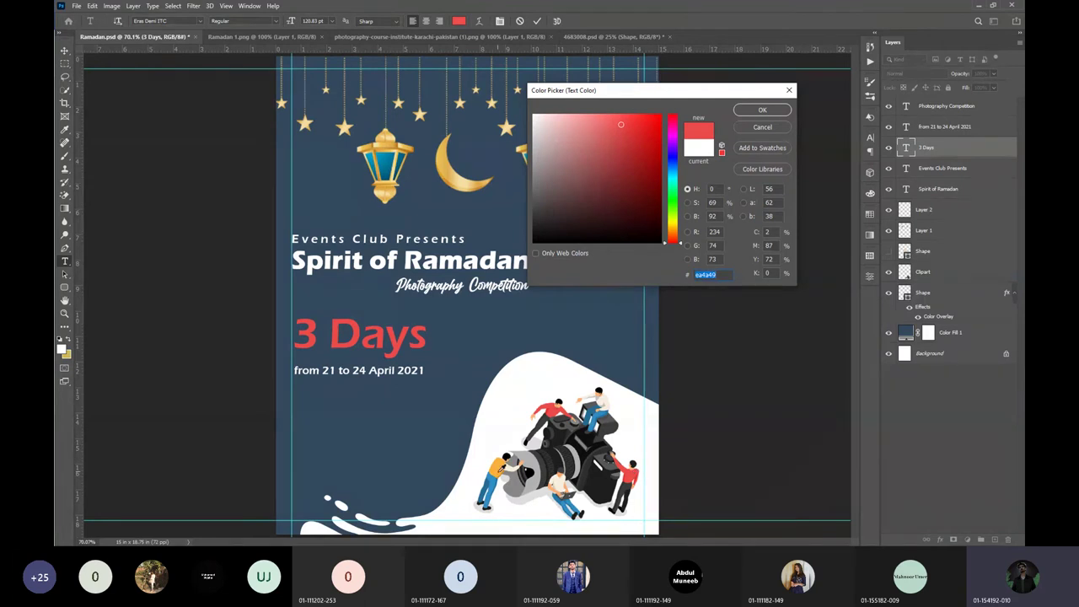
pyautogui.click(502, 469)
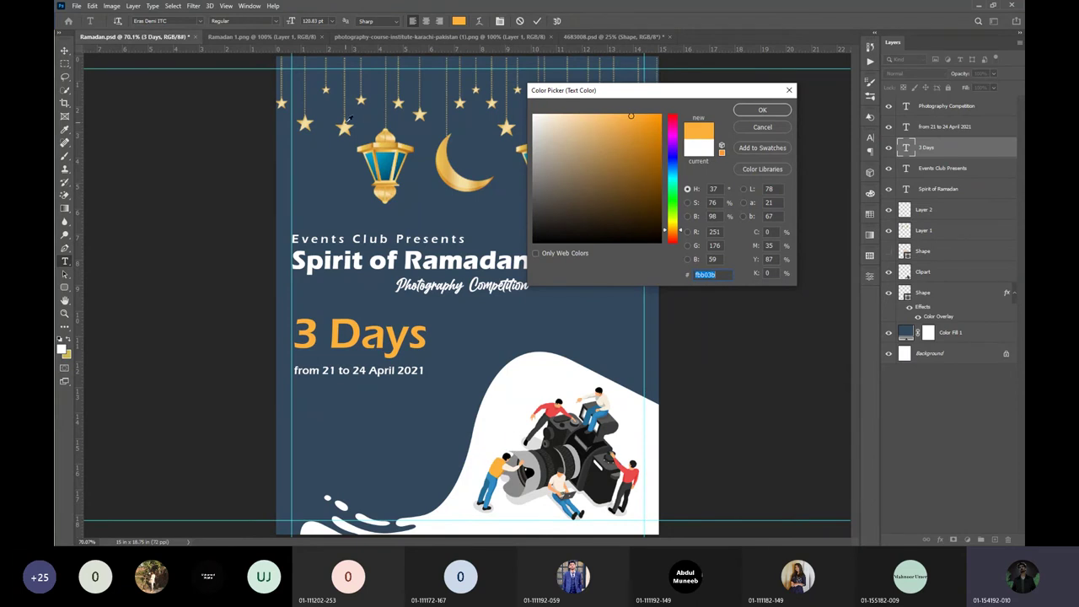
pyautogui.moveTo(347, 121); pyautogui.dragTo(348, 124)
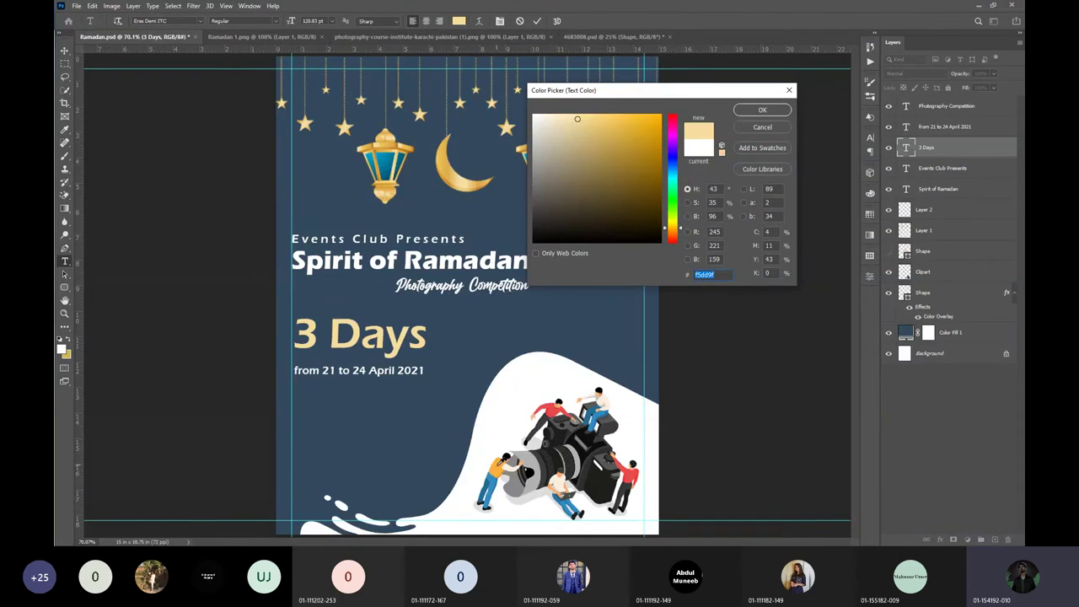
pyautogui.click(503, 467)
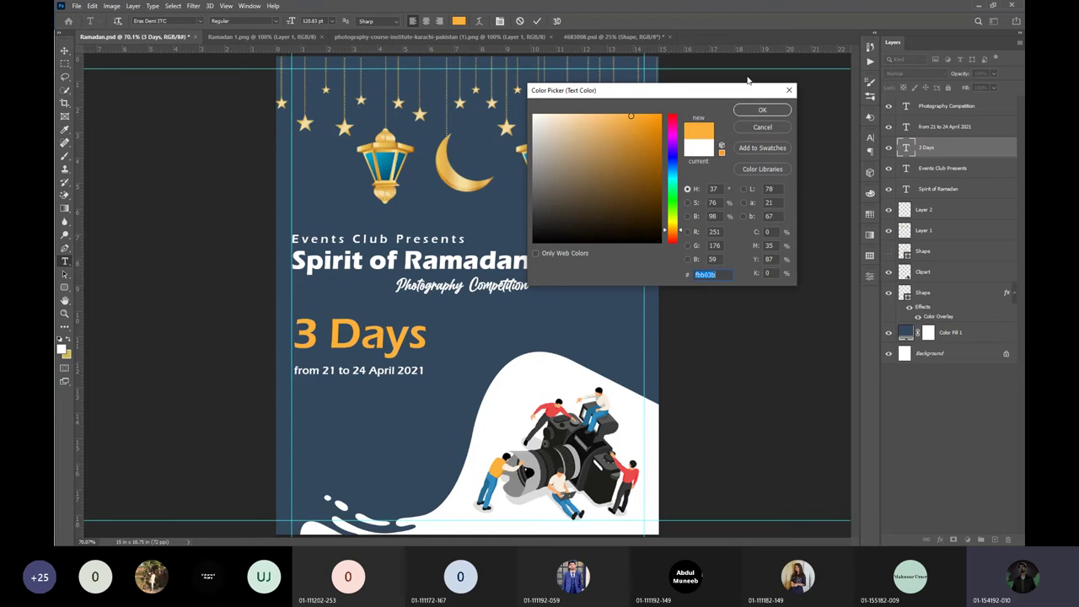
pyautogui.click(756, 111)
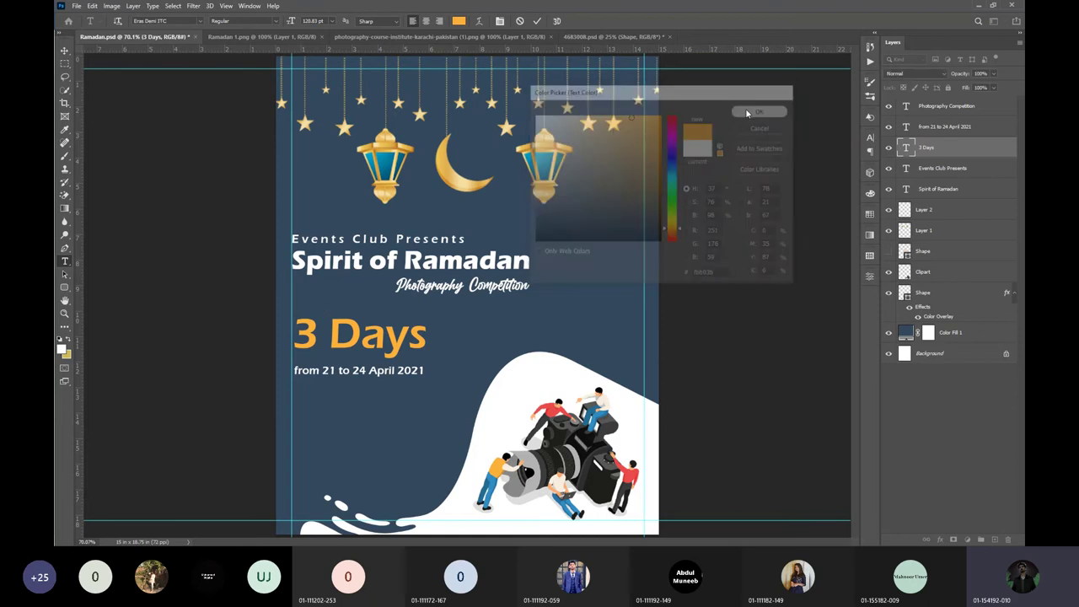
pyautogui.click(537, 21)
# Nudge the date line layer up toward 3 Days with the arrow keys, then fit the poster in view.
pyautogui.press('v')
pyautogui.scroll(2, 371, 378)
pyautogui.scroll(4, 371, 377)
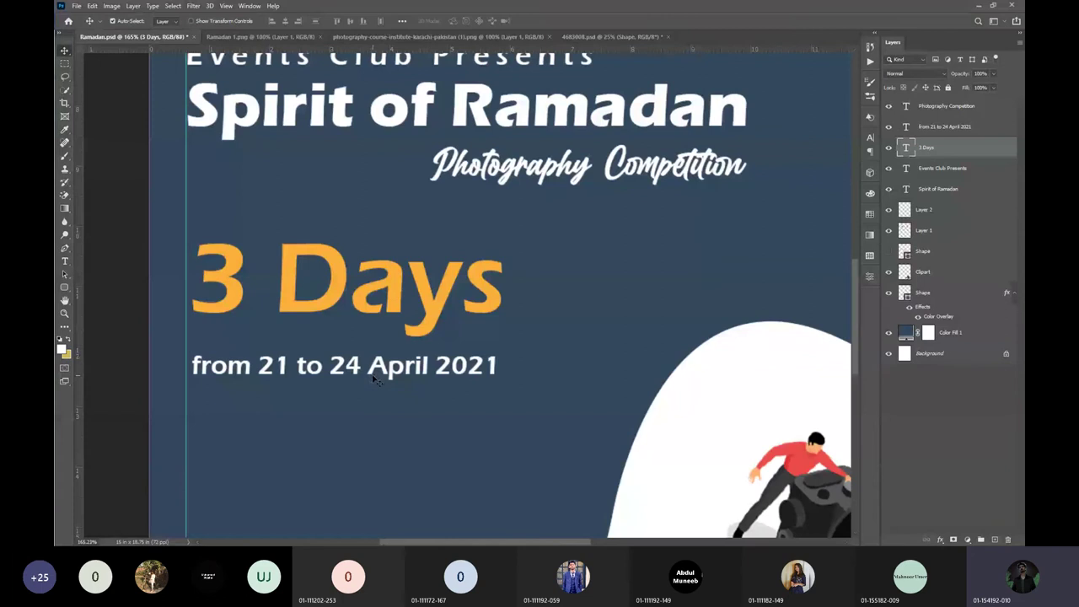
pyautogui.scroll(-5, 378, 381)
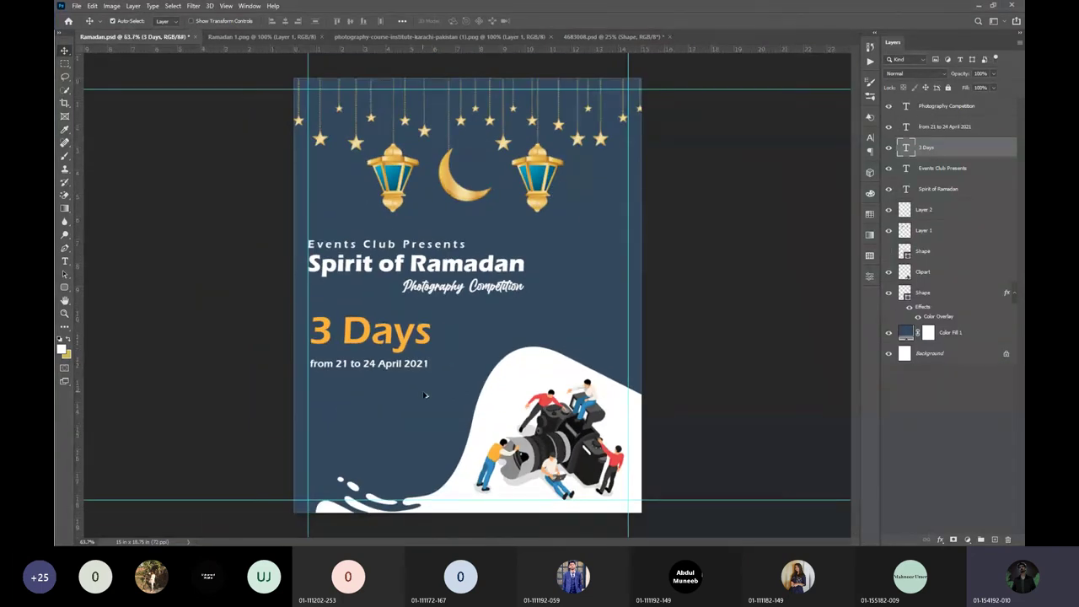
pyautogui.scroll(2, 426, 396)
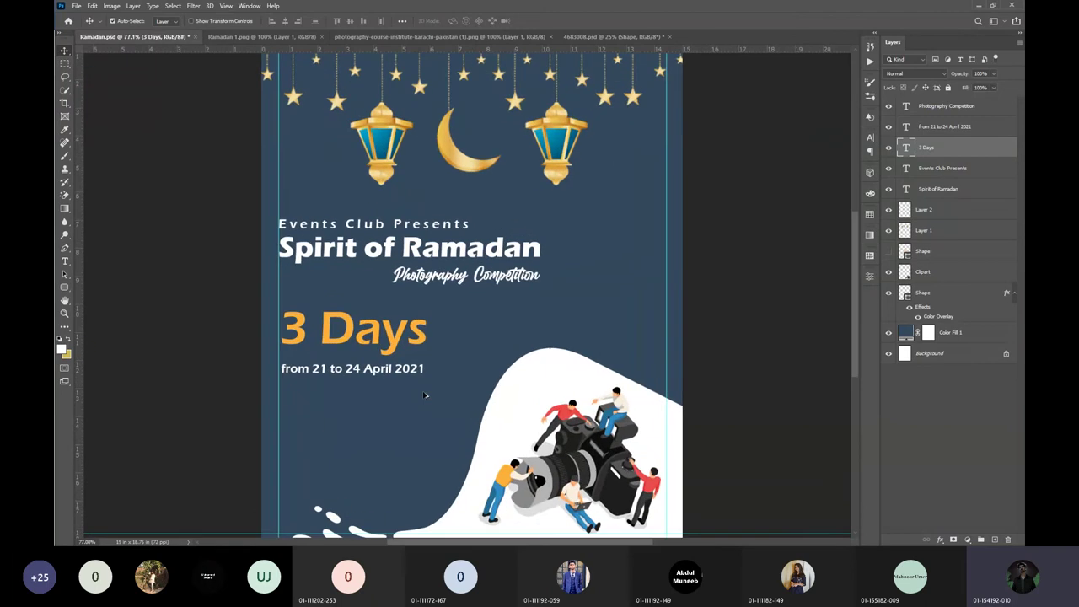
pyautogui.scroll(-1, 426, 396)
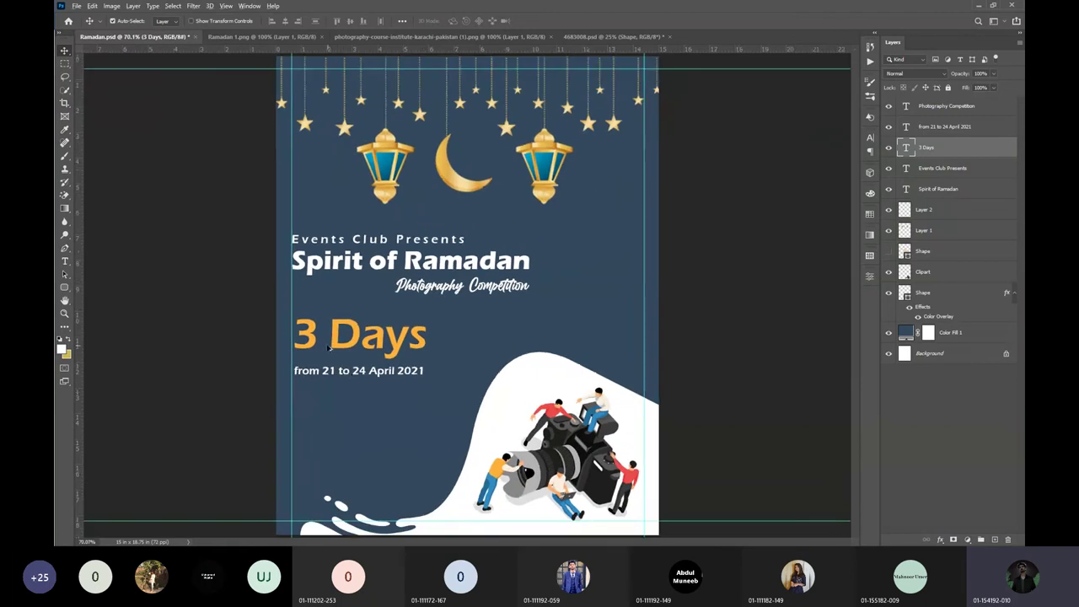
pyautogui.scroll(3, 331, 347)
pyautogui.scroll(-2, 464, 402)
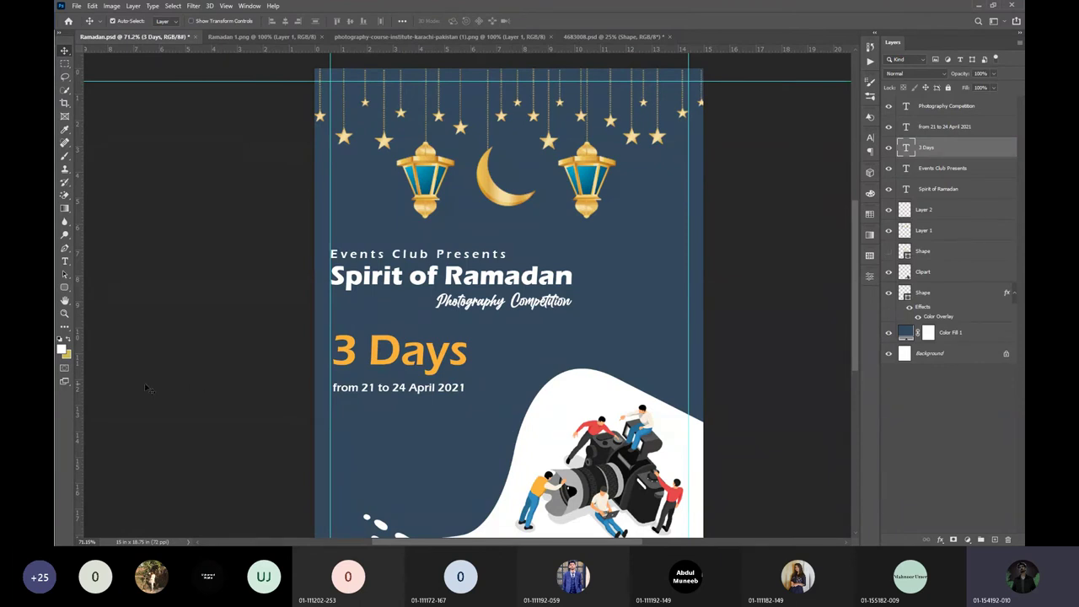
pyautogui.scroll(3, 361, 436)
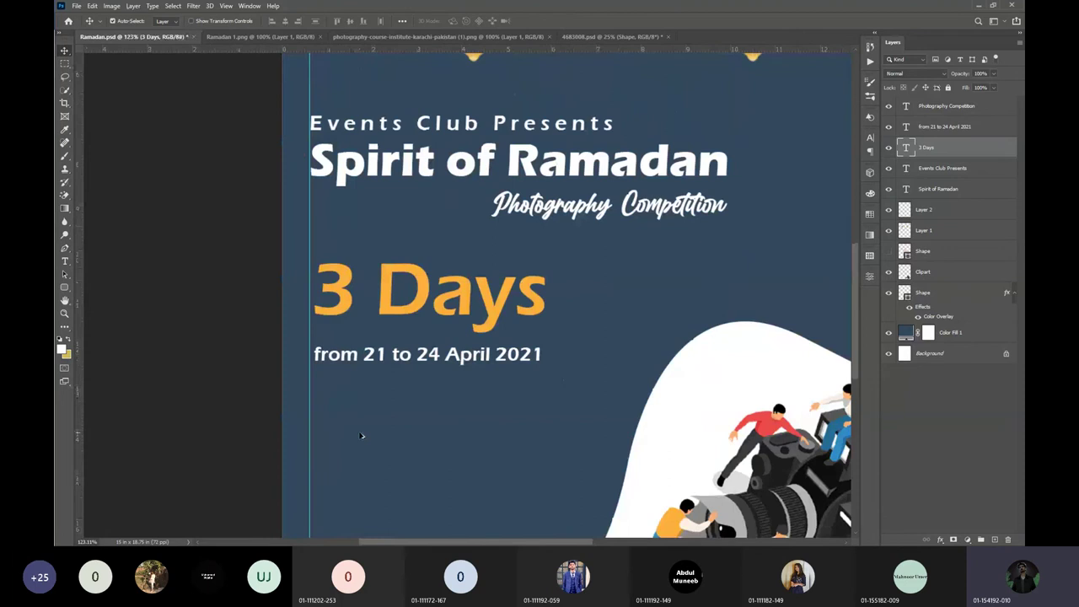
pyautogui.click(466, 346)
pyautogui.scroll(2, 466, 345)
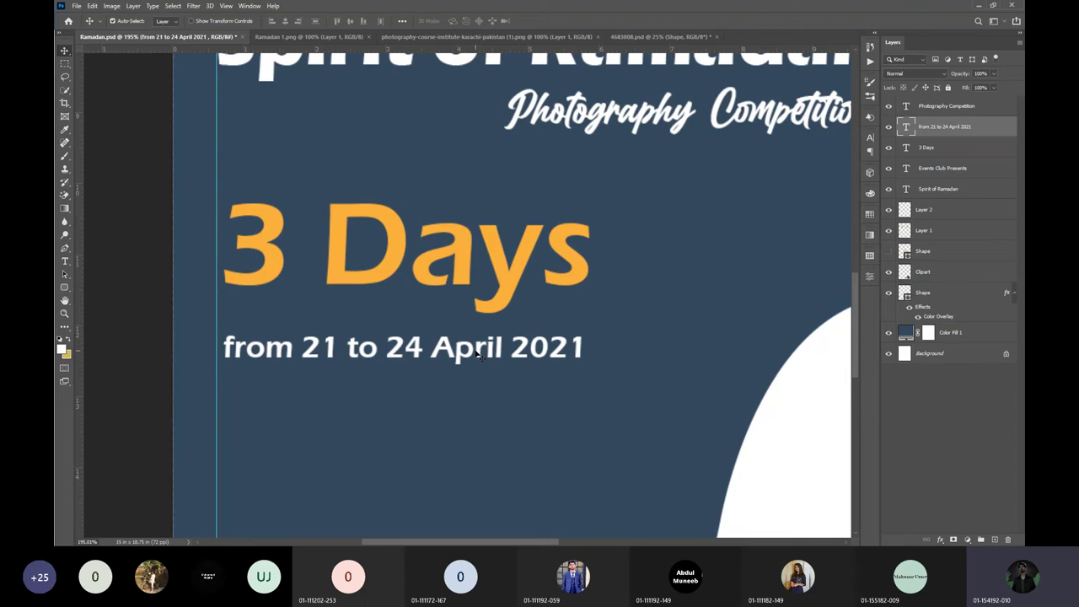
pyautogui.press('Up')
pyautogui.press('Up')
pyautogui.press('Up')
pyautogui.press('Up')
pyautogui.press('Up')
pyautogui.press('Up')
pyautogui.press('Up')
pyautogui.press('Up')
pyautogui.press('Up')
pyautogui.press('Up')
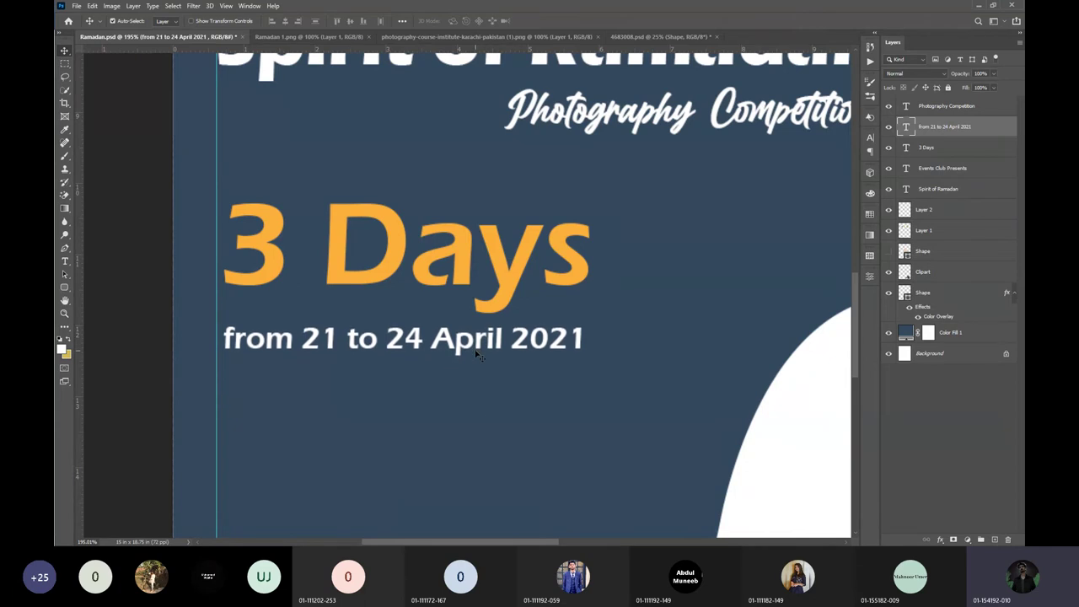
pyautogui.press('Down')
pyautogui.press('Down')
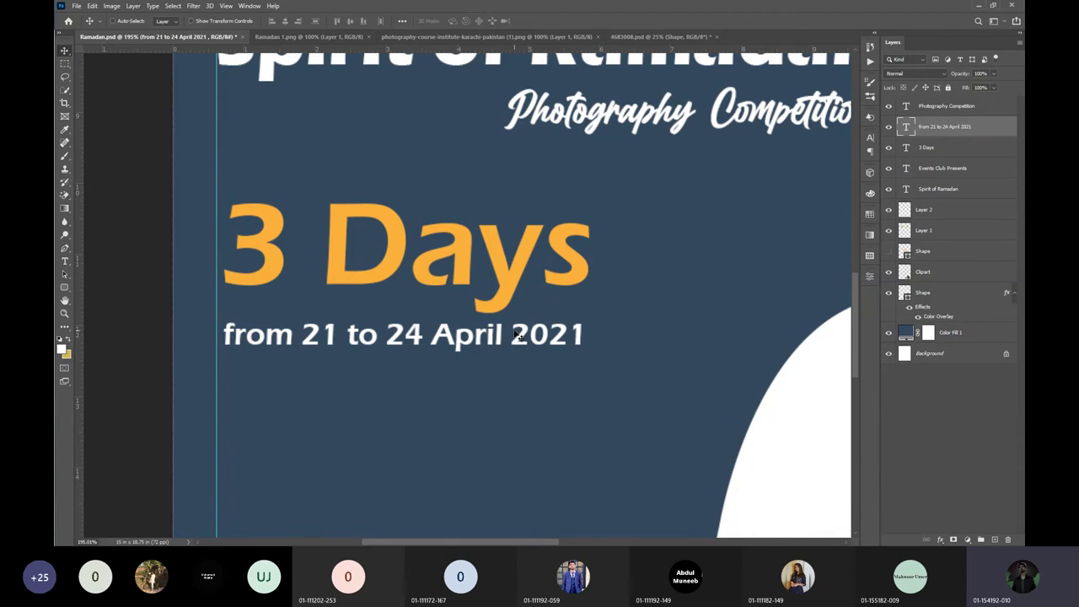
pyautogui.hotkey('ctrl', '0')
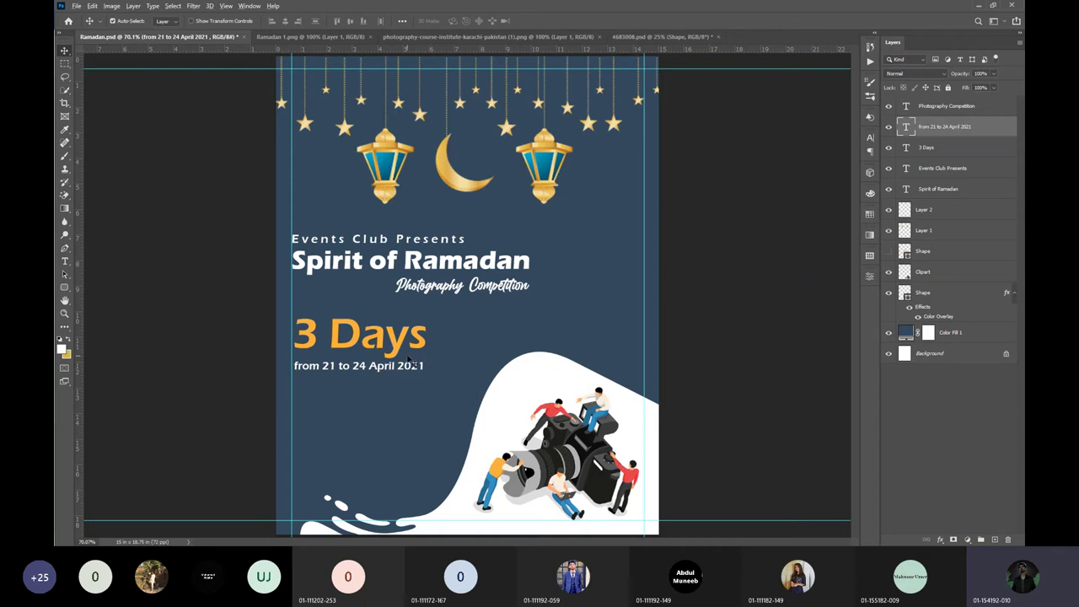
# Free Transform the date line and drag its right edge to widen it to about 100.85%.
pyautogui.scroll(3, 426, 360)
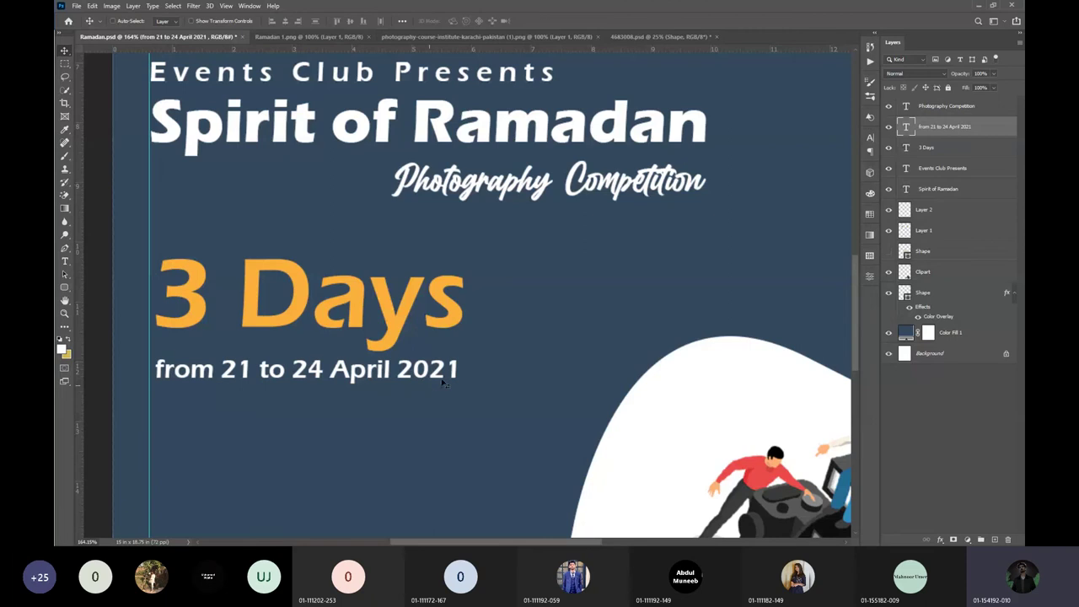
pyautogui.hotkey('ctrl', 't')
pyautogui.moveTo(467, 368); pyautogui.dragTo(464, 371)
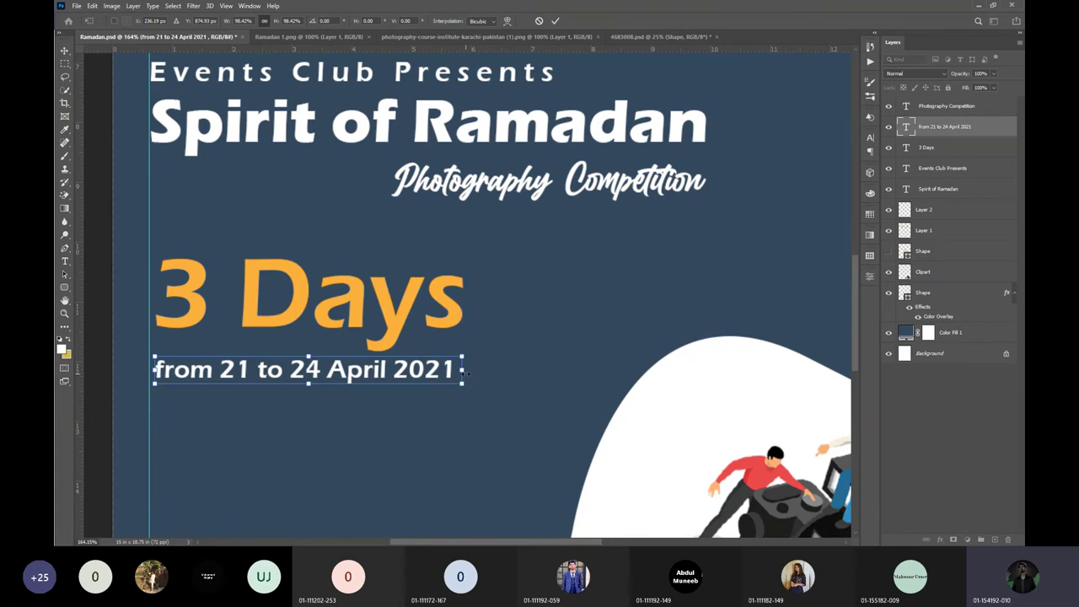
pyautogui.scroll(5, 462, 371)
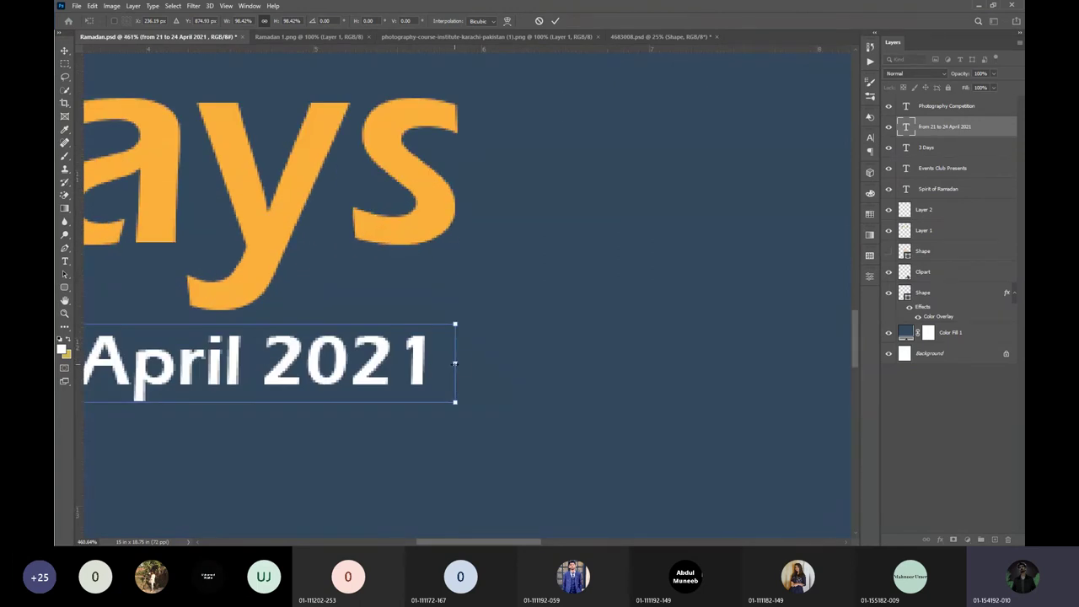
pyautogui.moveTo(455, 364); pyautogui.dragTo(476, 364)
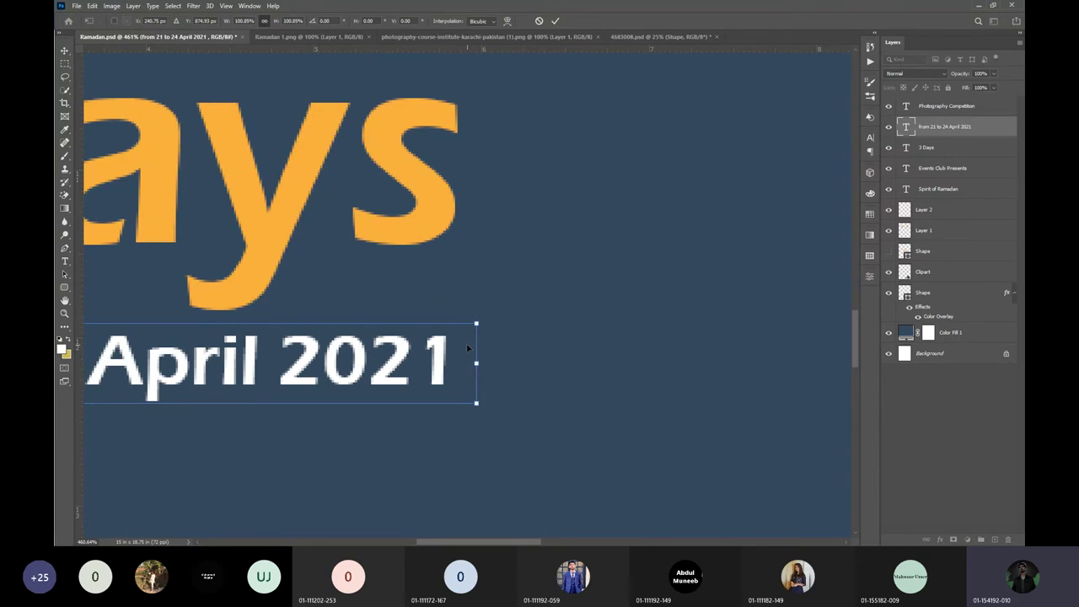
pyautogui.scroll(-8, 468, 347)
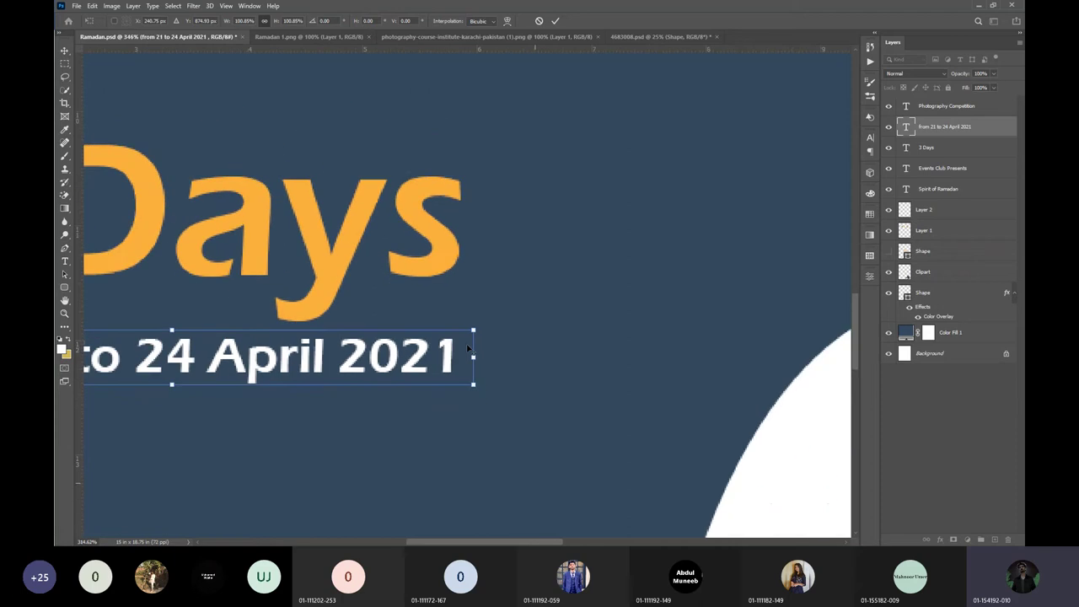
pyautogui.scroll(-4, 469, 354)
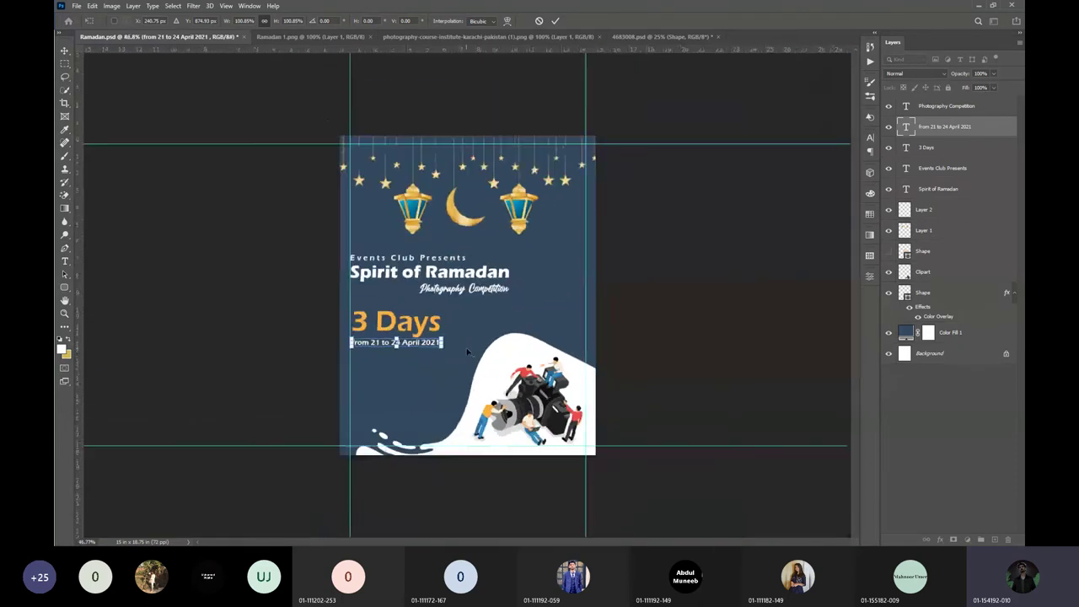
pyautogui.scroll(5, 468, 354)
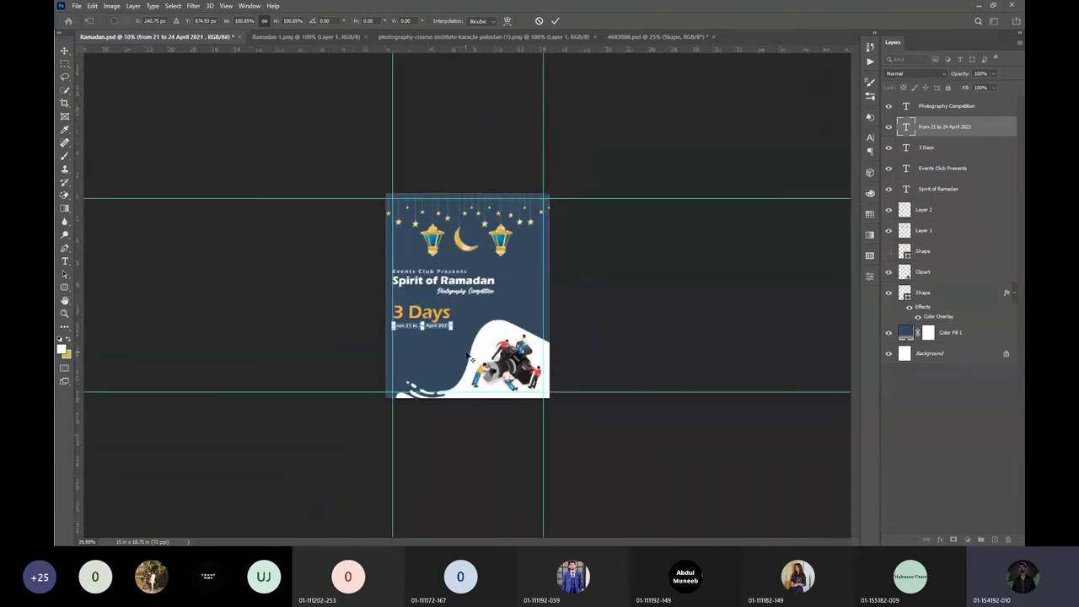
pyautogui.scroll(3, 461, 363)
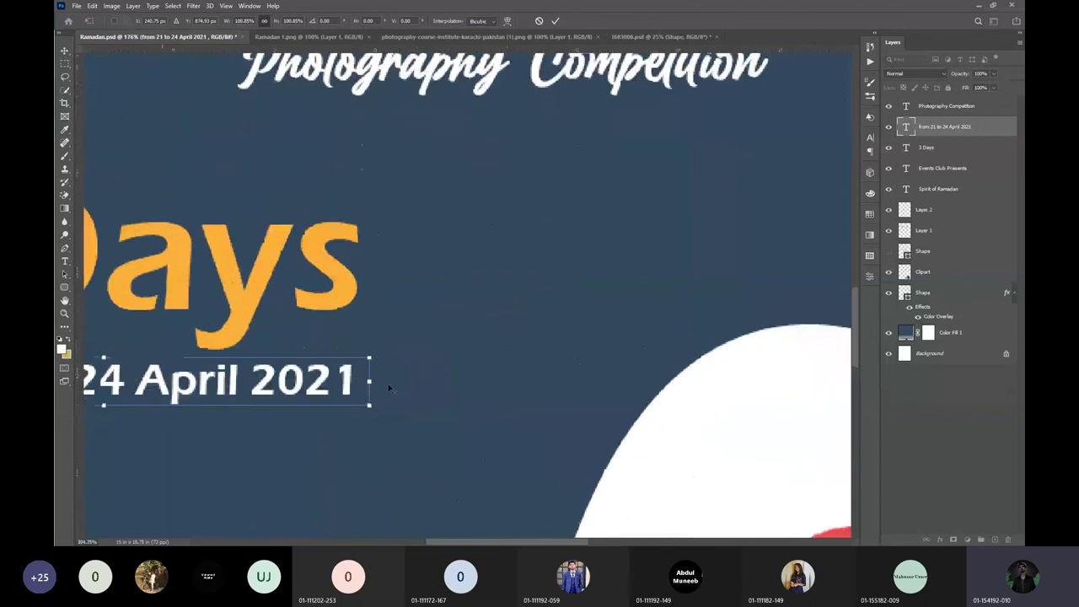
pyautogui.scroll(-5, 355, 402)
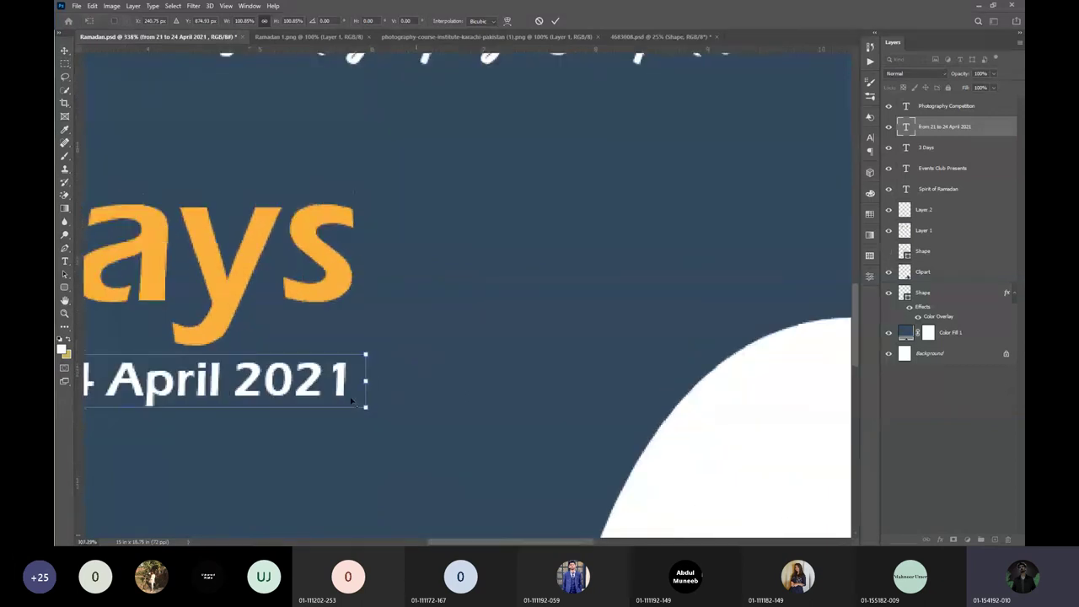
# Commit the widened date line's transform and save the poster file.
pyautogui.click(556, 20)
pyautogui.hotkey('ctrl', 's')
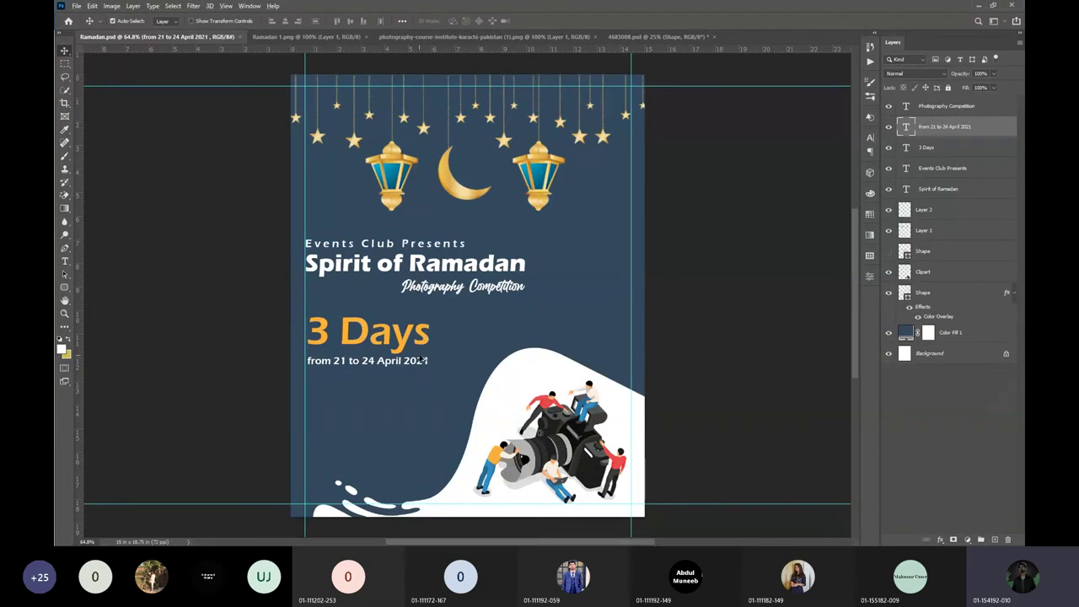
pyautogui.scroll(4, 422, 361)
pyautogui.scroll(-3, 421, 361)
pyautogui.scroll(1, 421, 361)
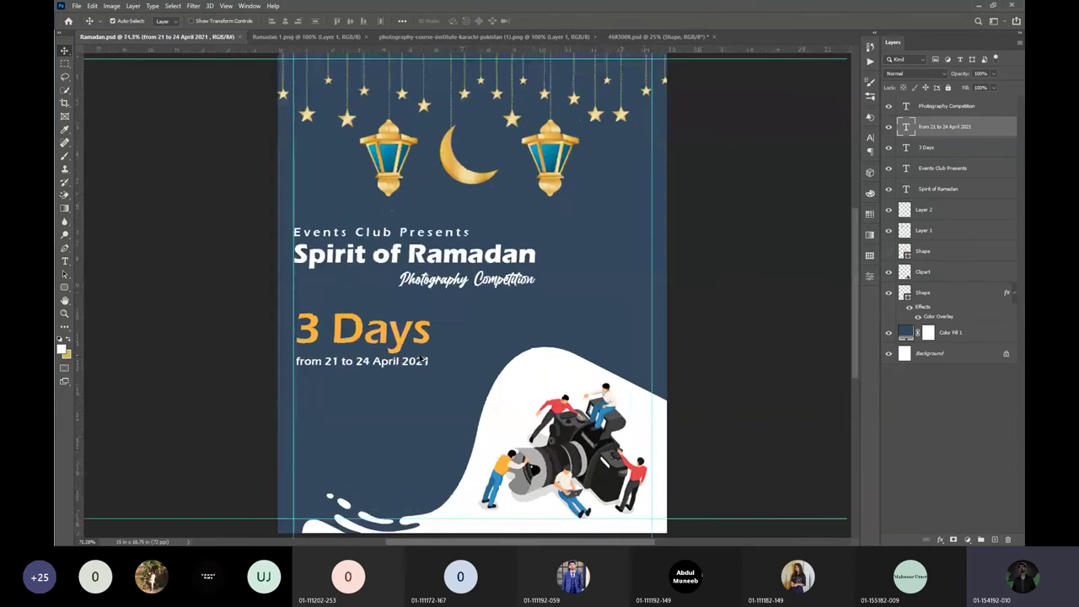
pyautogui.scroll(-1, 421, 361)
pyautogui.scroll(1, 421, 361)
pyautogui.scroll(1, 422, 361)
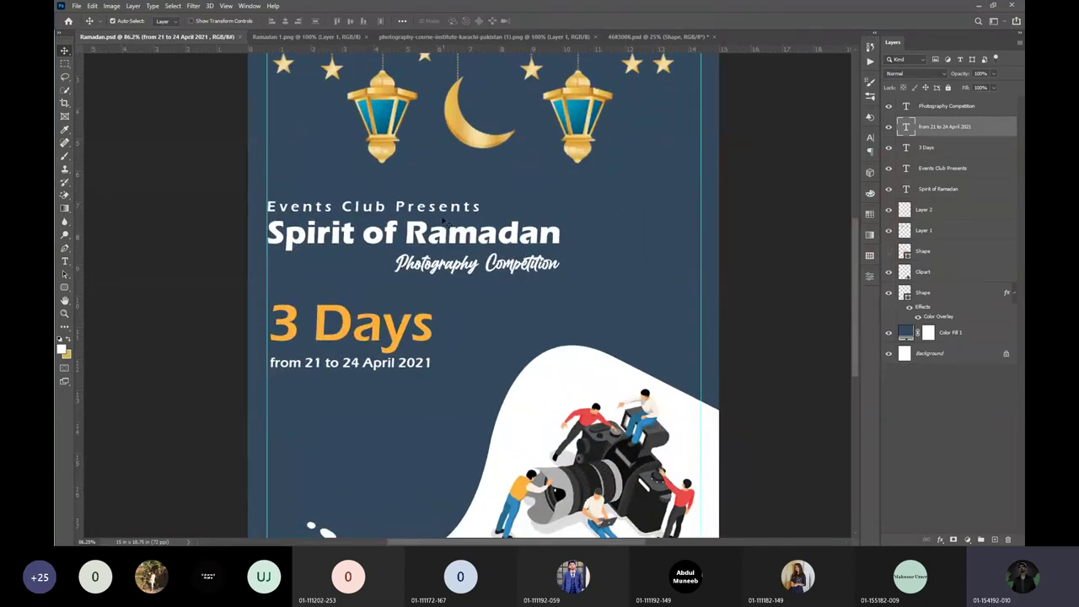
pyautogui.scroll(1, 345, 398)
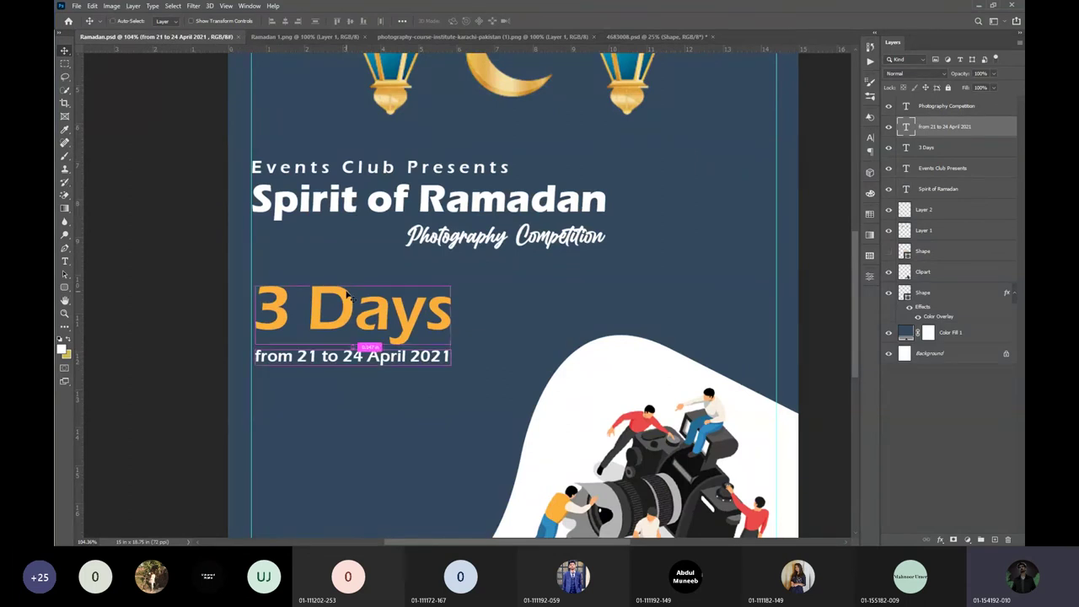
pyautogui.scroll(-2, 345, 295)
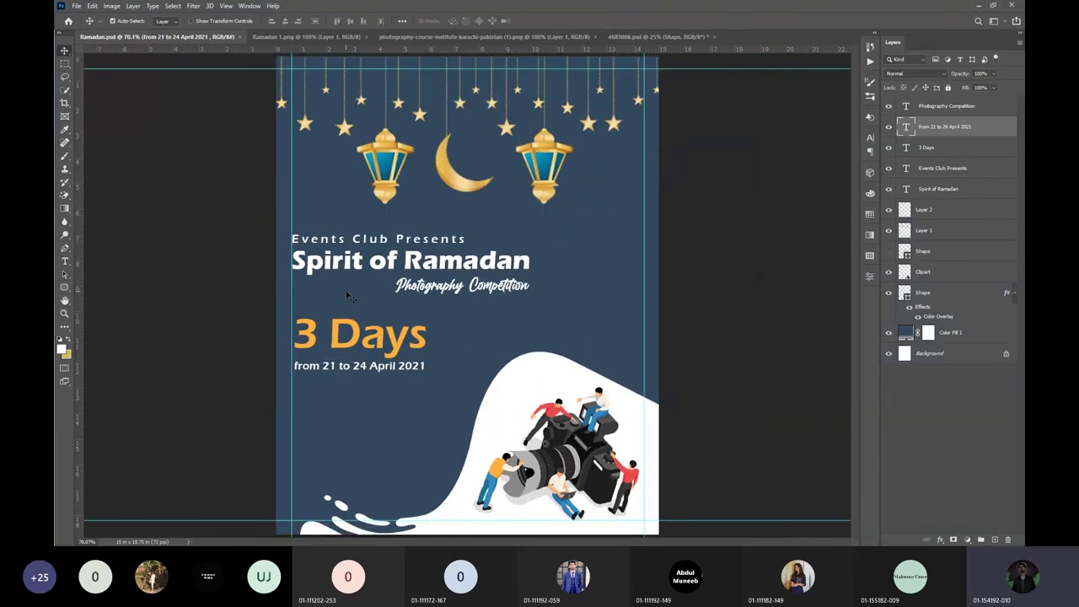
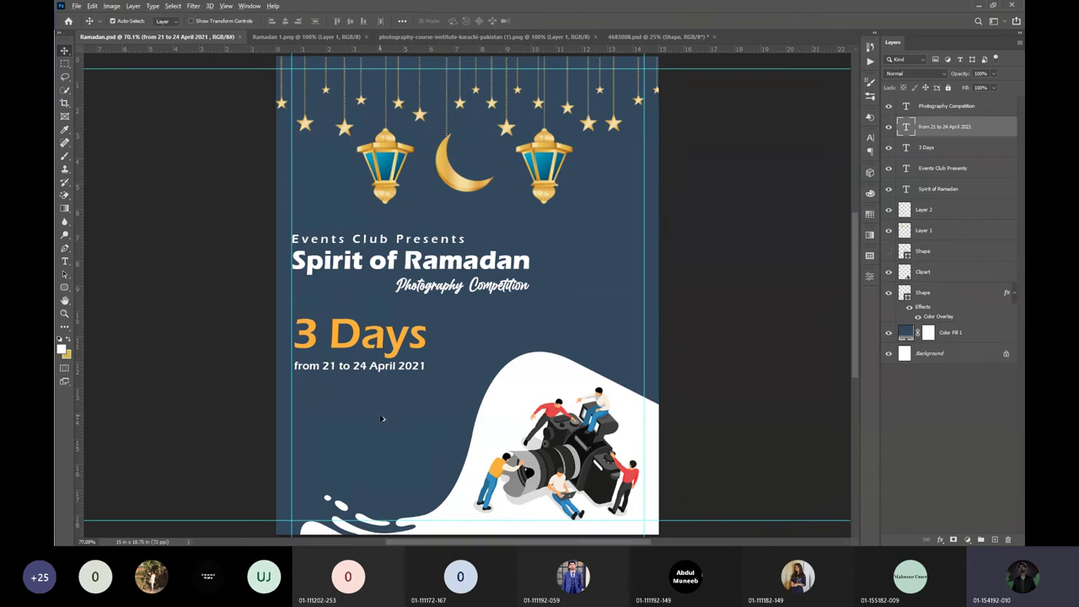
# Start a new text line below the April dates: 'Submit your entries at' plus the club's e-mail.
pyautogui.scroll(5, 381, 418)
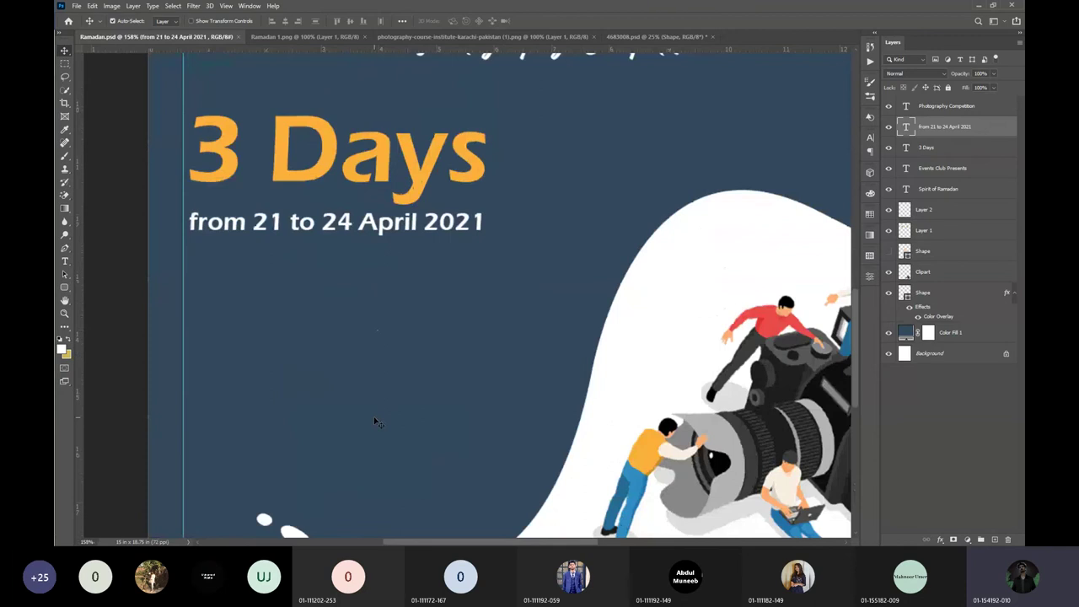
pyautogui.scroll(-1, 375, 422)
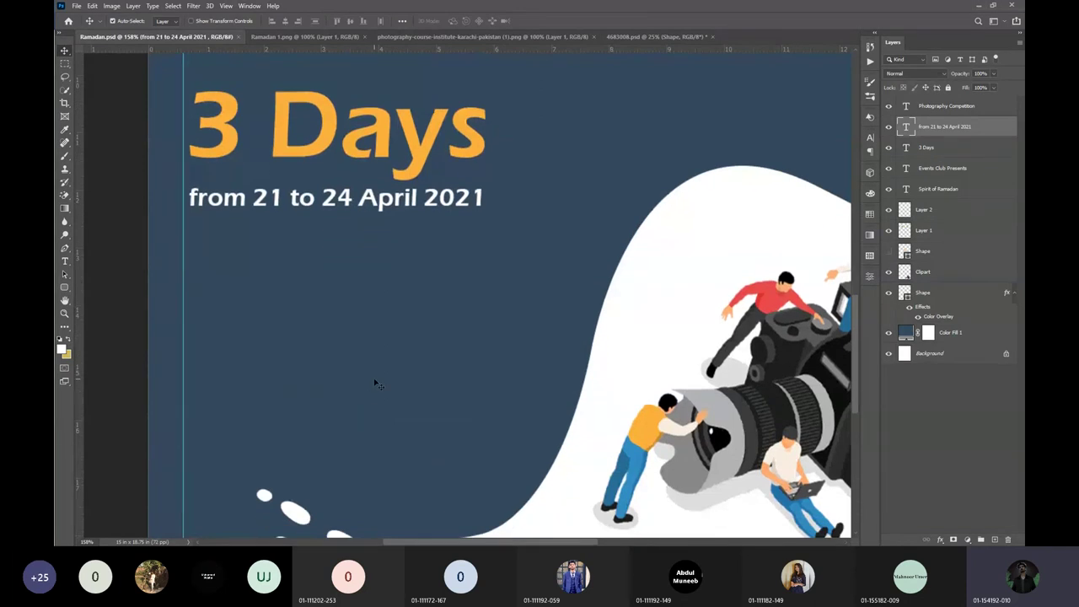
pyautogui.press('t')
pyautogui.click(288, 324)
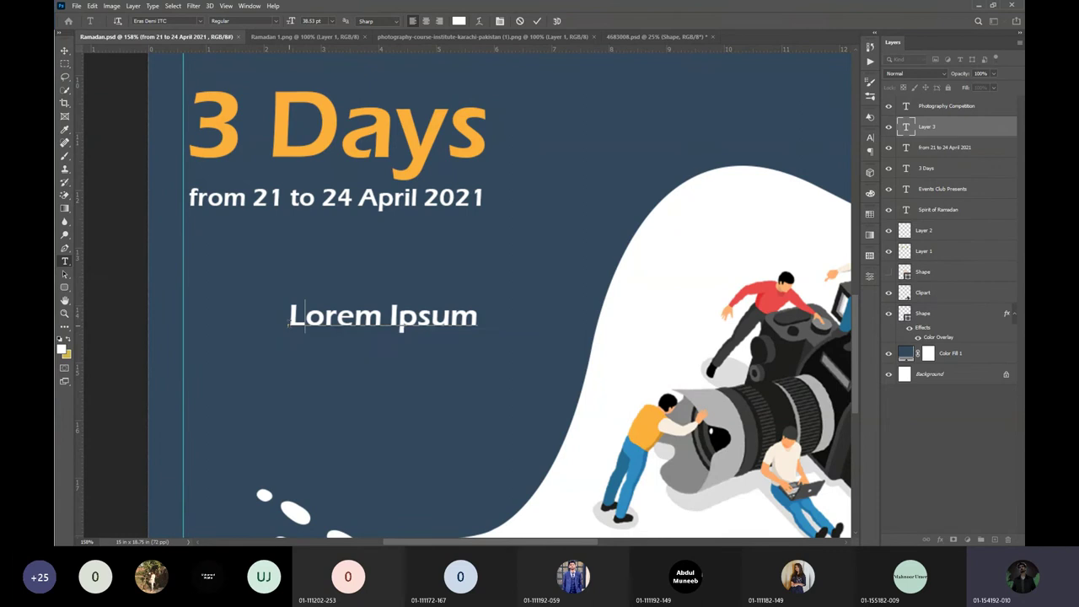
pyautogui.write('Submit you r e')
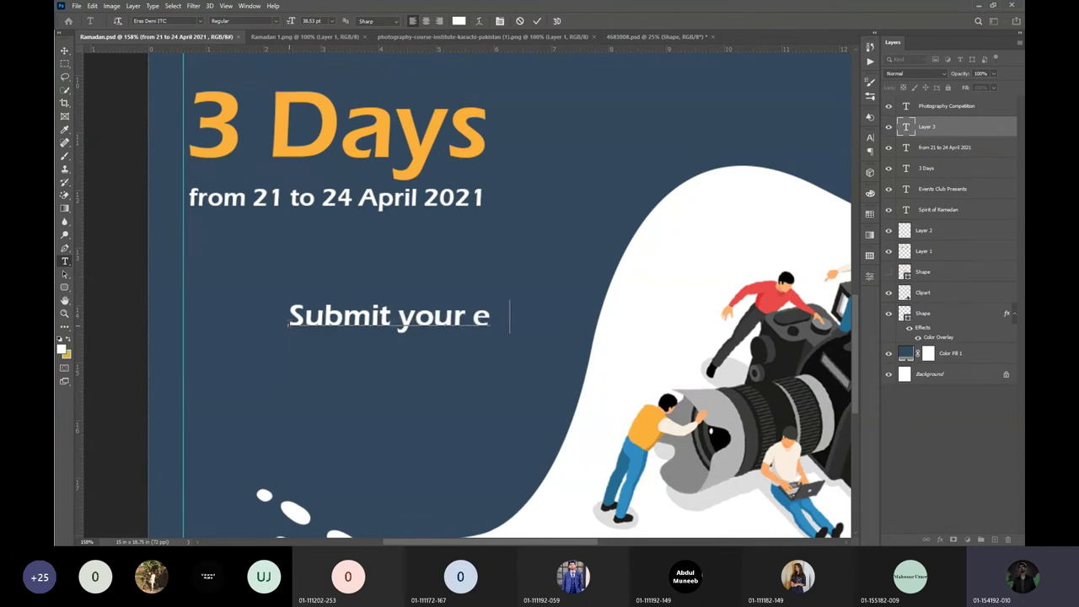
pyautogui.write('ntries at ')
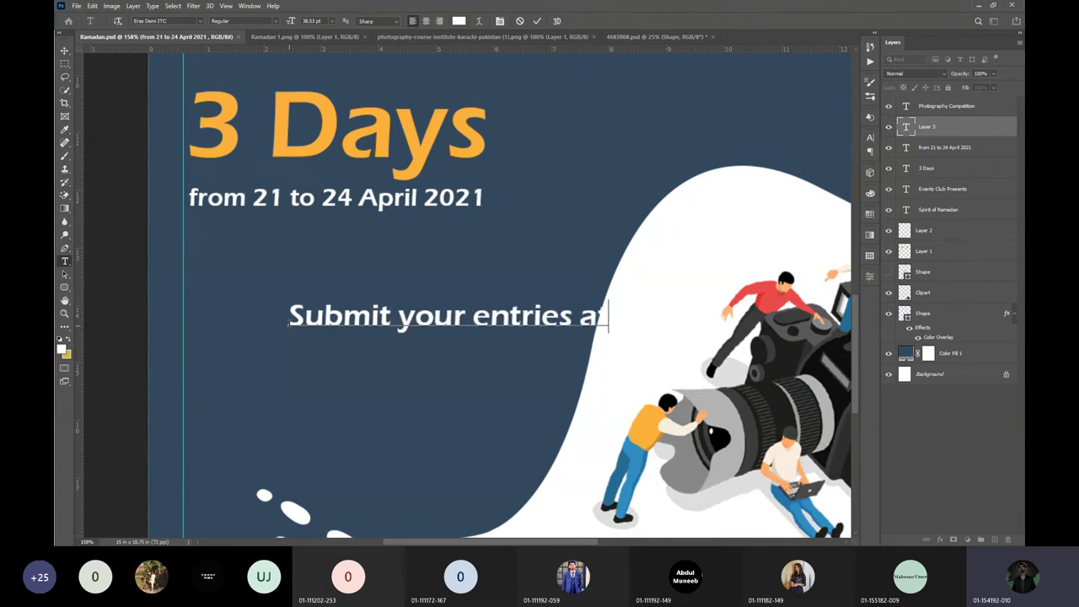
pyautogui.write('www.ev')
pyautogui.write('ubbu')
pyautogui.write('it')
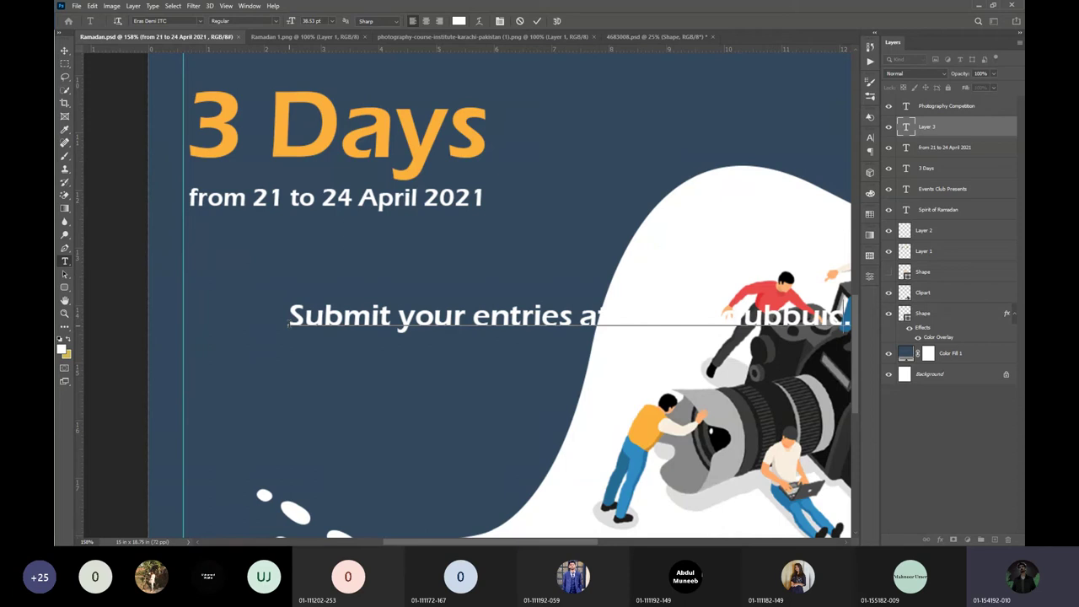
pyautogui.write('e')
# Commit the submission text and move it up under the competition title.
pyautogui.click(537, 21)
pyautogui.press('v')
pyautogui.scroll(-3, 475, 319)
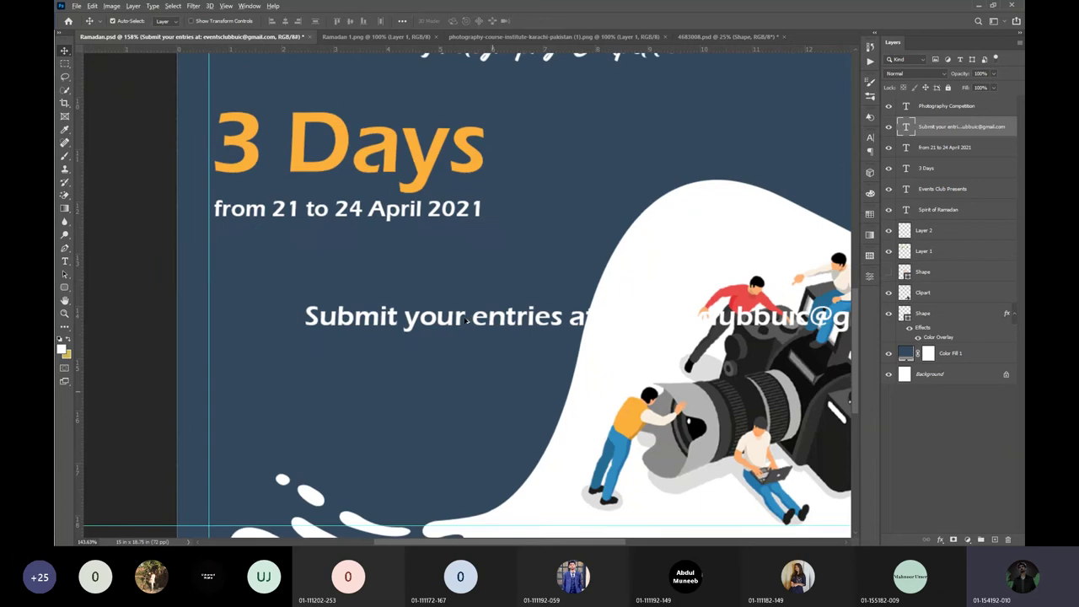
pyautogui.moveTo(467, 321); pyautogui.dragTo(417, 163)
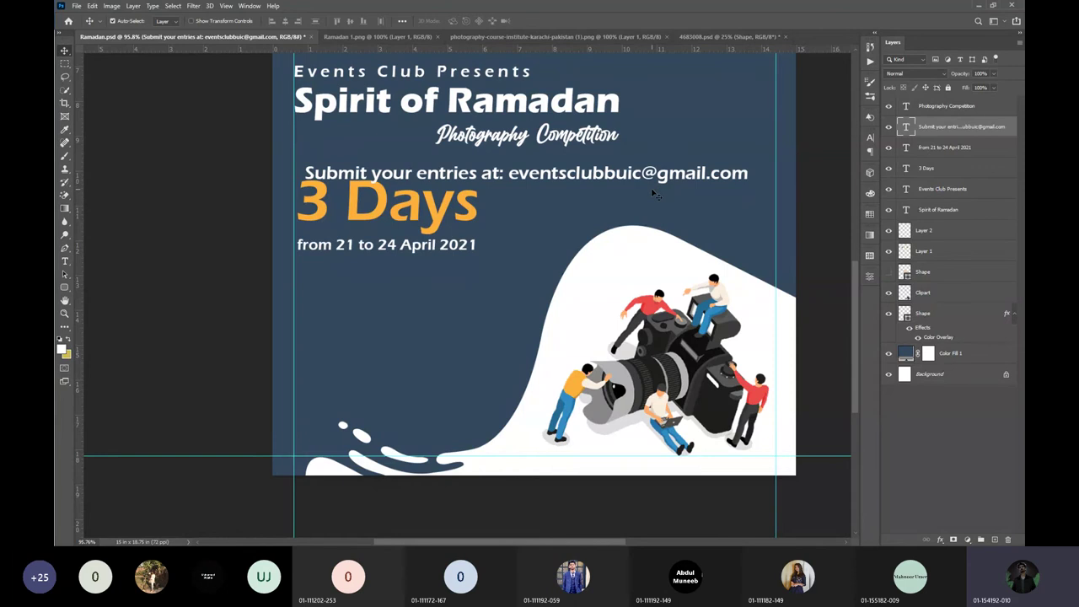
# Put the e-mail address on its own line after 'at:' and move the text below the April dates.
pyautogui.press('t')
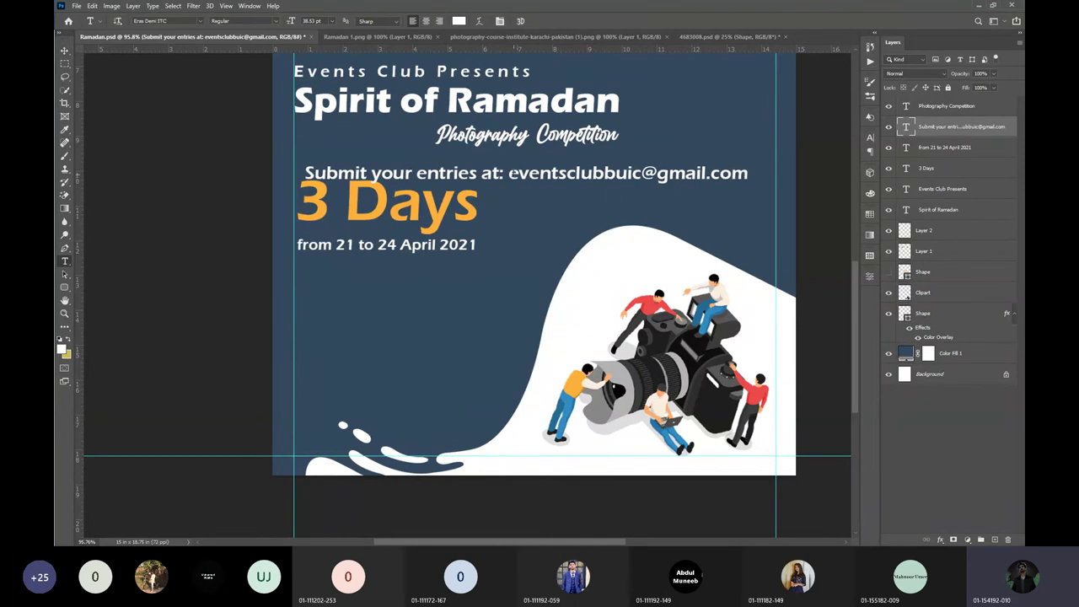
pyautogui.click(508, 173)
pyautogui.press('BackSpace')
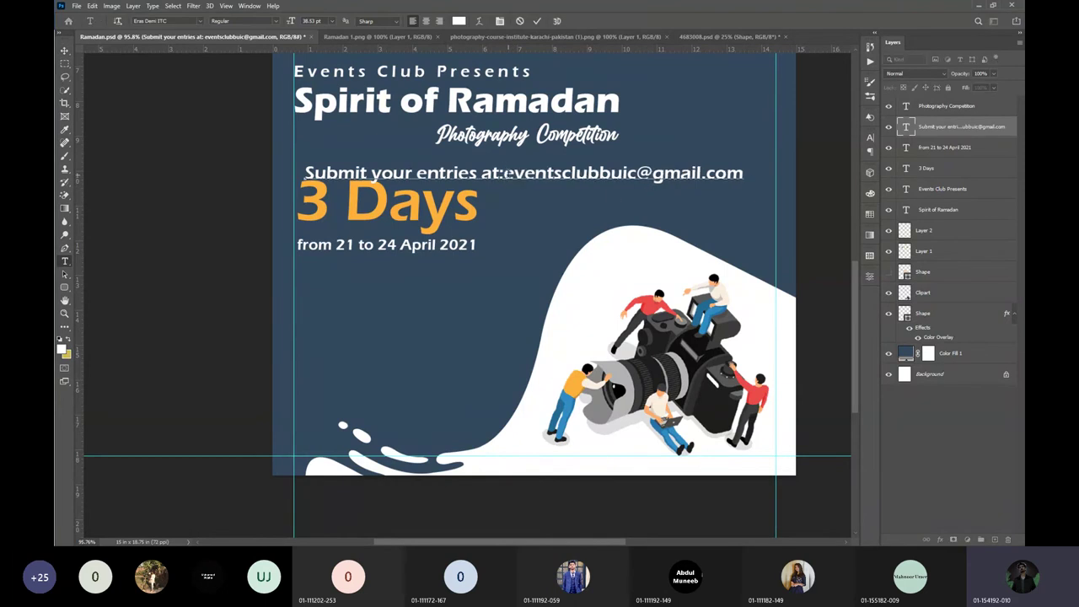
pyautogui.press('Return')
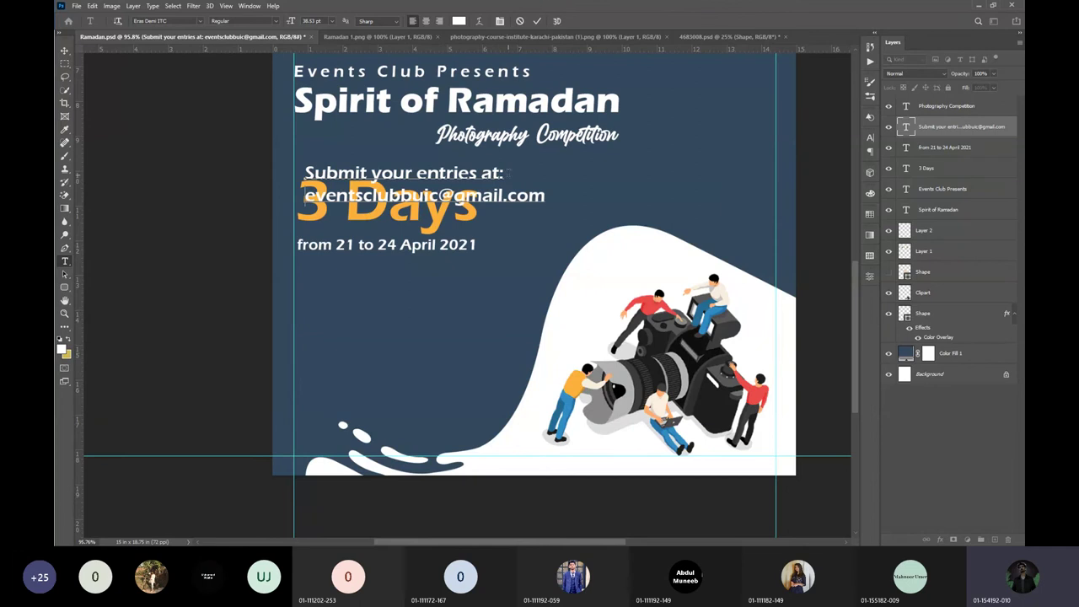
pyautogui.click(537, 20)
pyautogui.press('v')
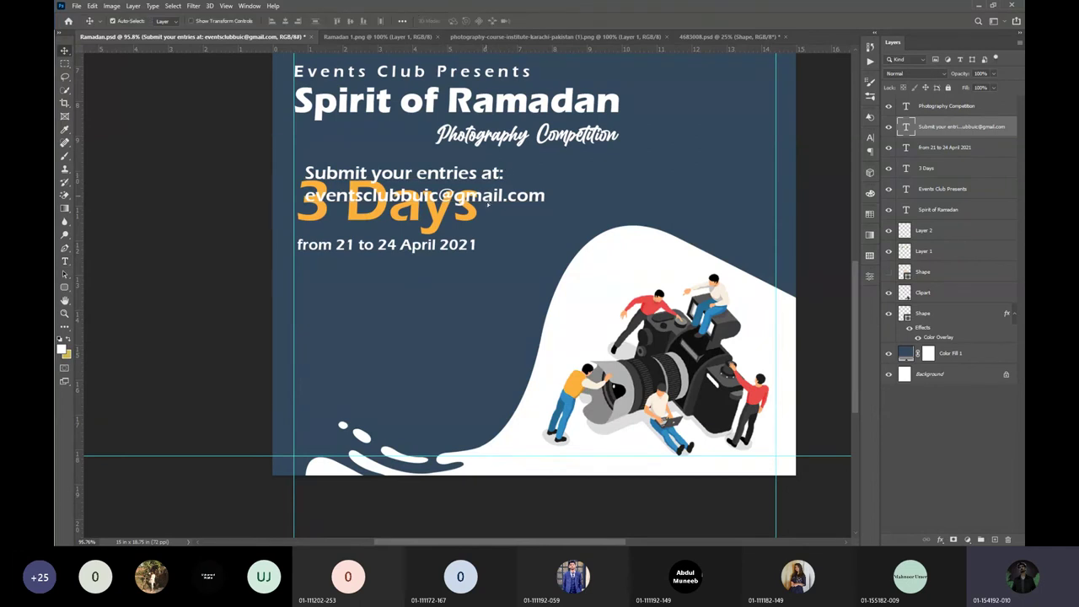
pyautogui.moveTo(487, 204); pyautogui.dragTo(480, 334)
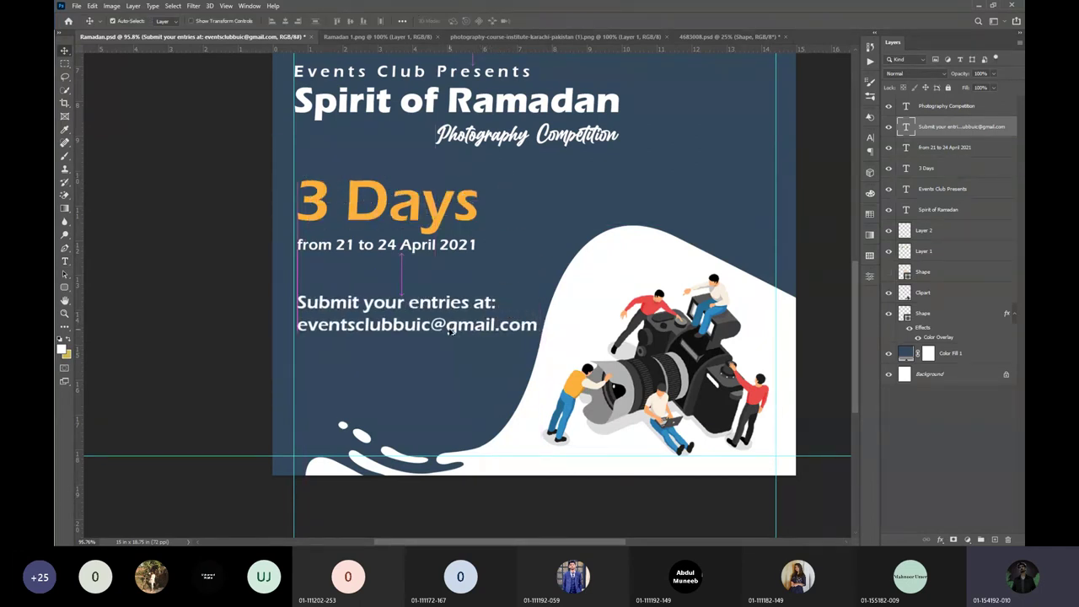
# Scale the submission text down to about 76%, then fit the poster in the window.
pyautogui.scroll(3, 449, 330)
pyautogui.hotkey('ctrl', 't')
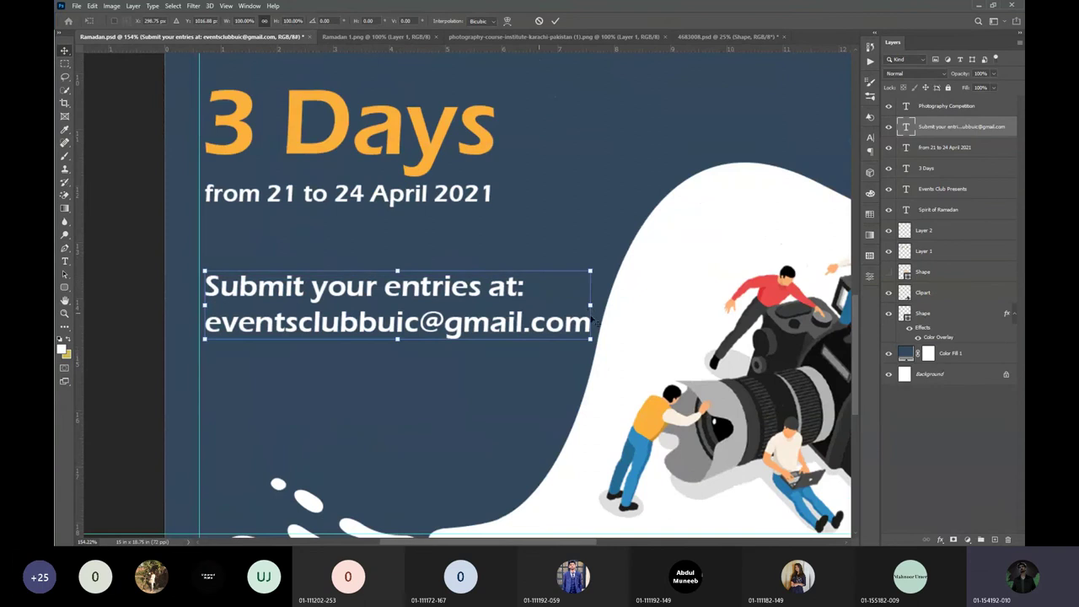
pyautogui.moveTo(591, 305); pyautogui.dragTo(567, 305)
pyautogui.moveTo(551, 305); pyautogui.dragTo(497, 306)
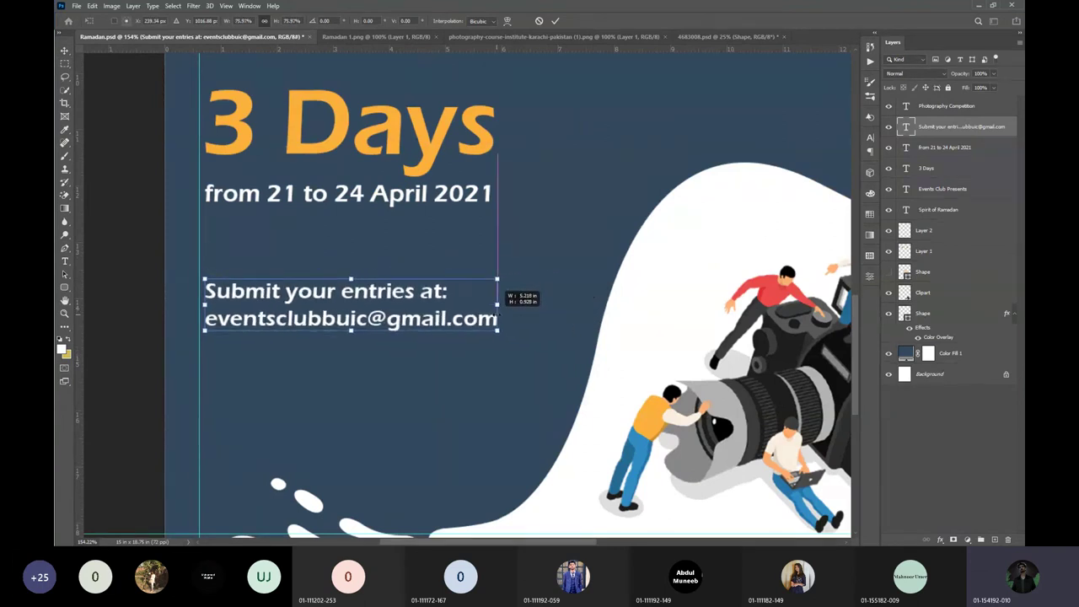
pyautogui.scroll(-1, 497, 317)
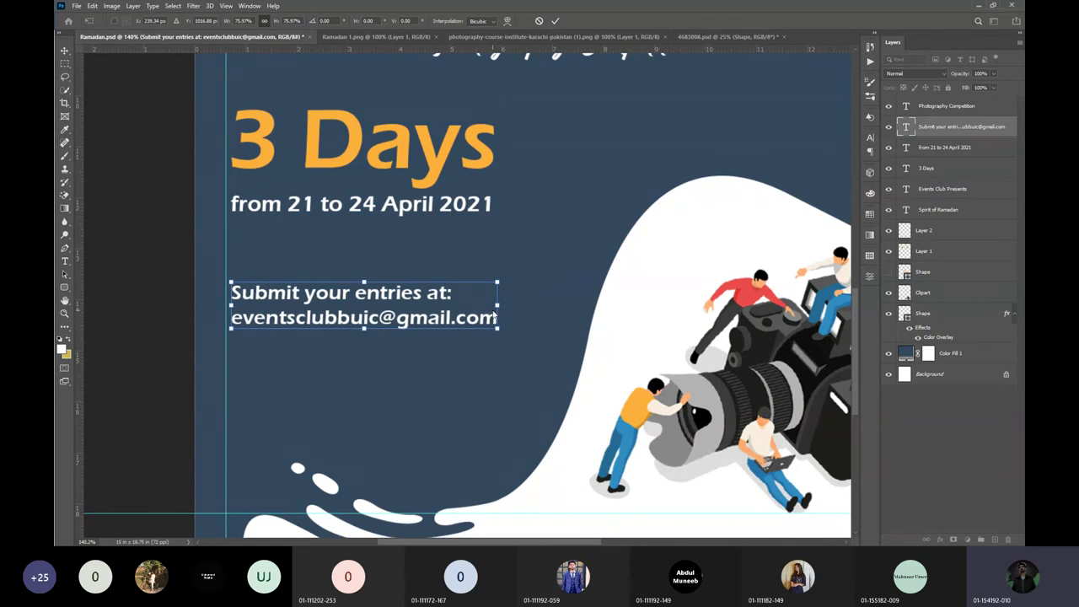
pyautogui.click(557, 24)
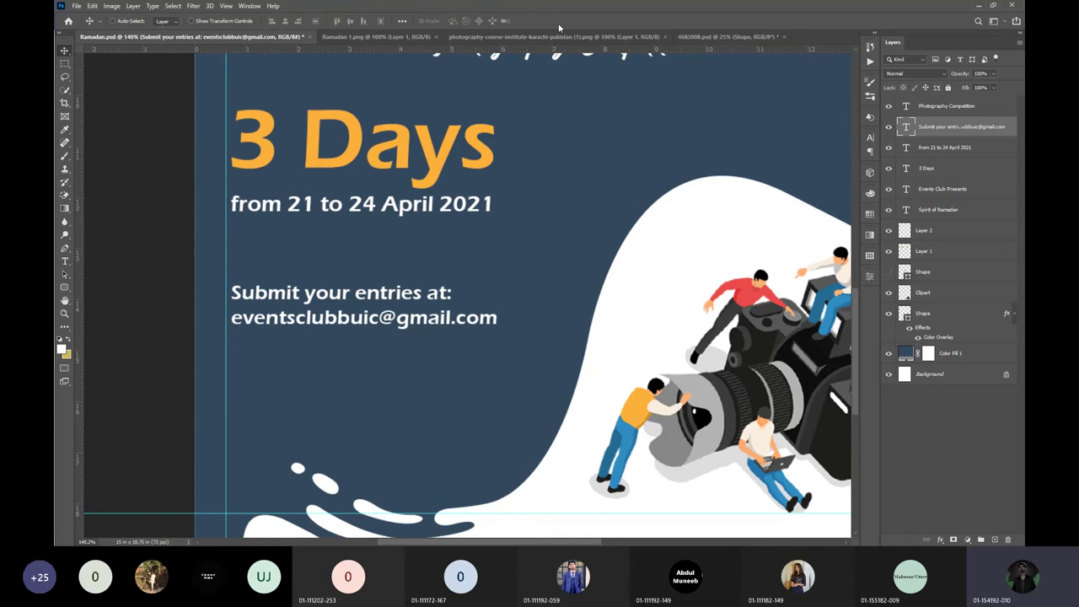
pyautogui.hotkey('ctrl', '0')
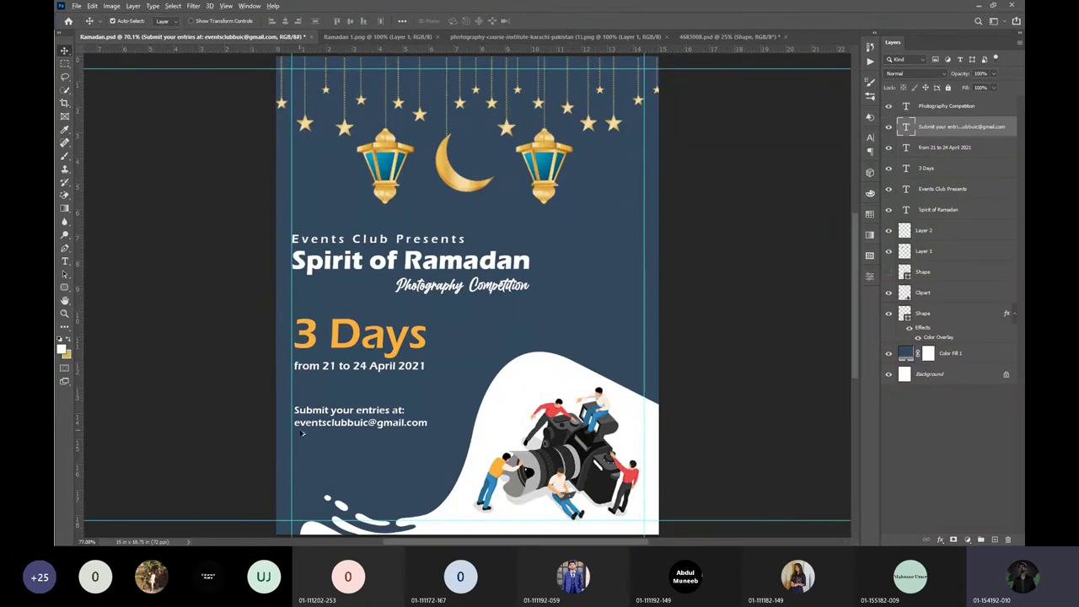
# Zoom from about 71% to 238% centred on the 'Submit your entries at:' text.
pyautogui.scroll(3, 303, 433)
pyautogui.scroll(2, 354, 438)
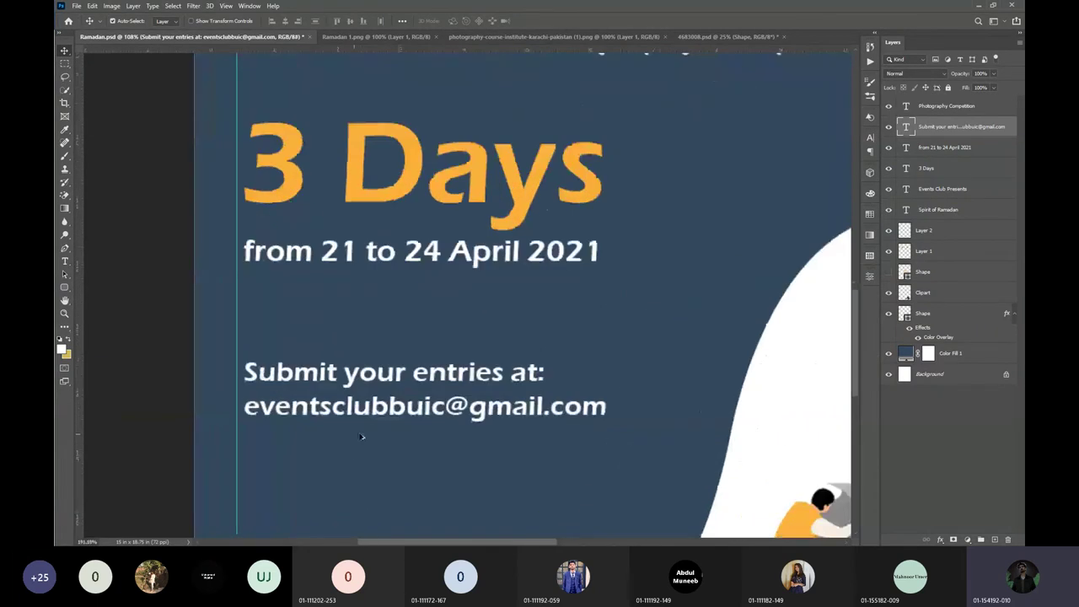
pyautogui.scroll(2, 361, 437)
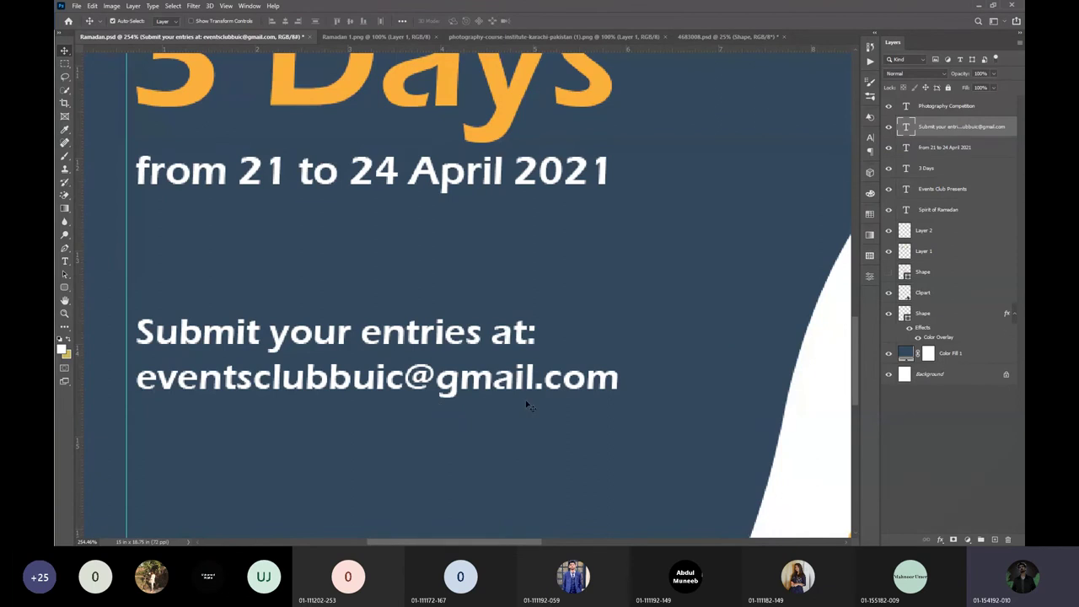
pyautogui.scroll(-2, 288, 392)
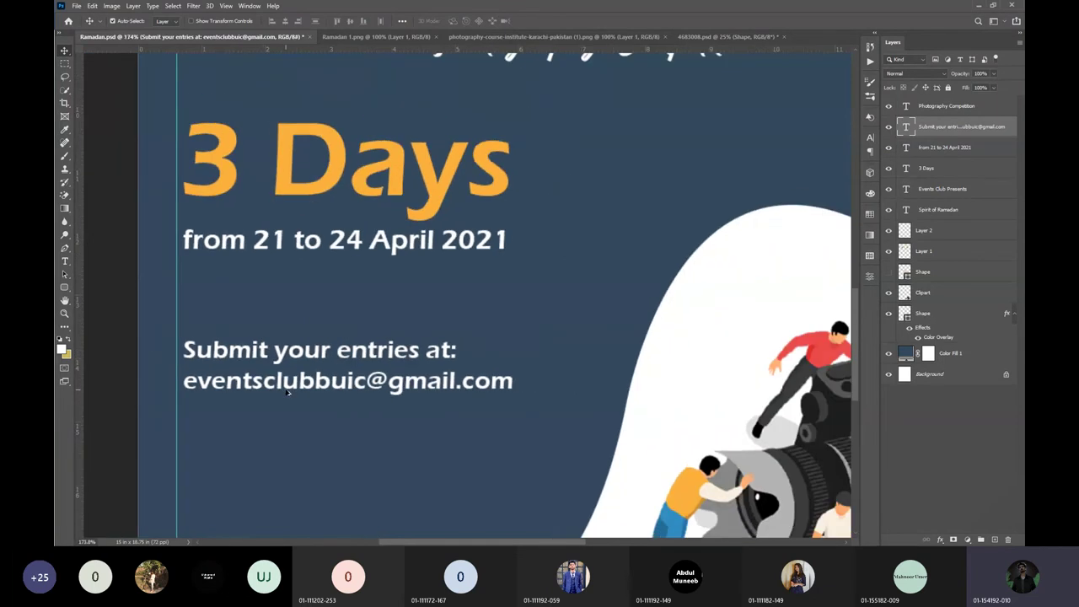
pyautogui.scroll(2, 241, 383)
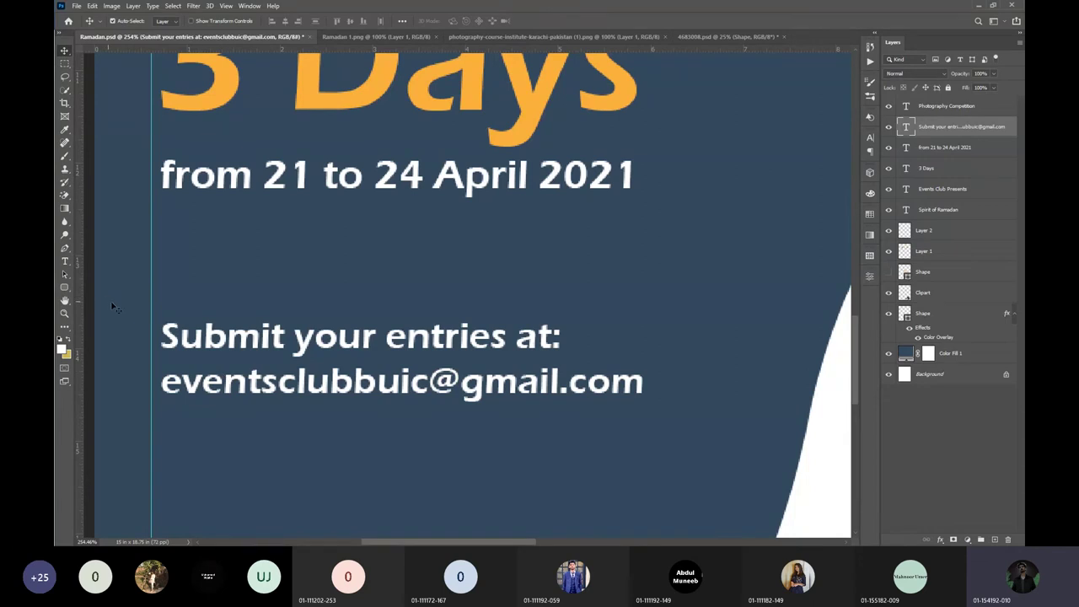
pyautogui.scroll(-2, 266, 360)
pyautogui.scroll(-5, 265, 360)
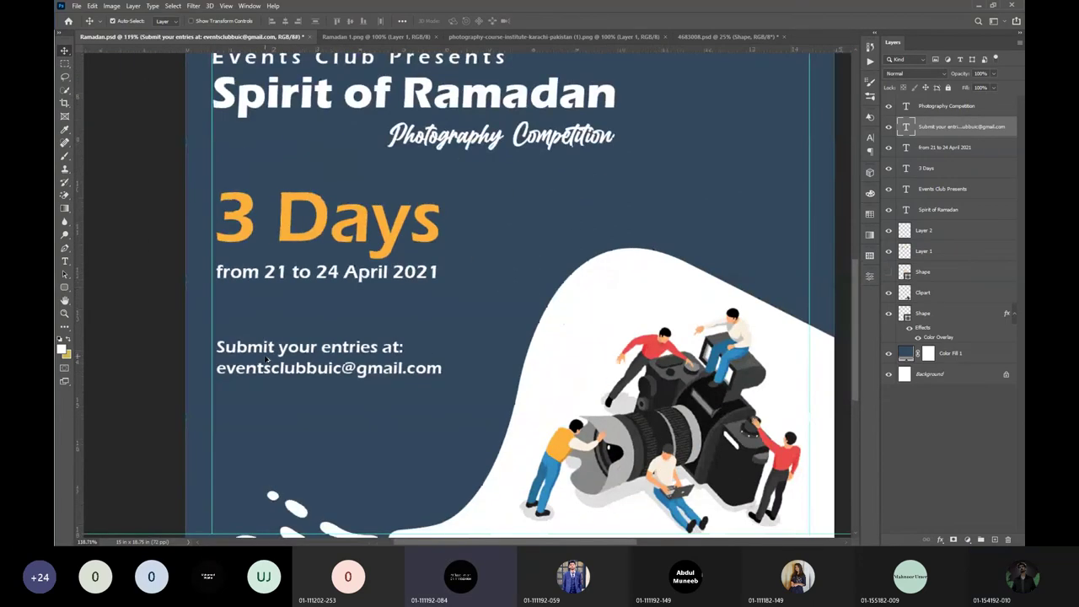
pyautogui.scroll(1, 364, 374)
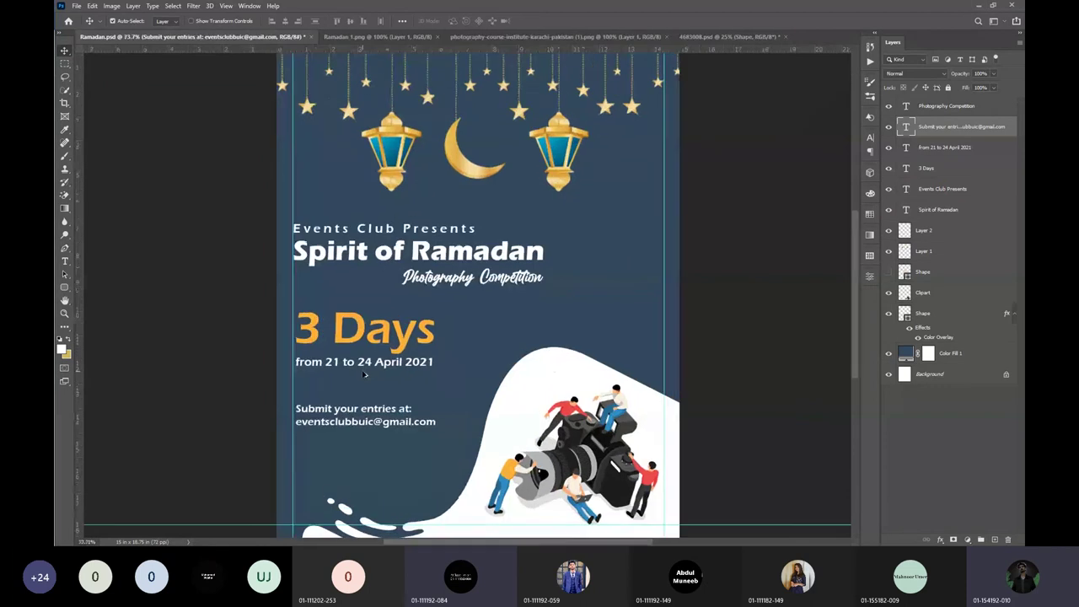
pyautogui.scroll(-1, 364, 374)
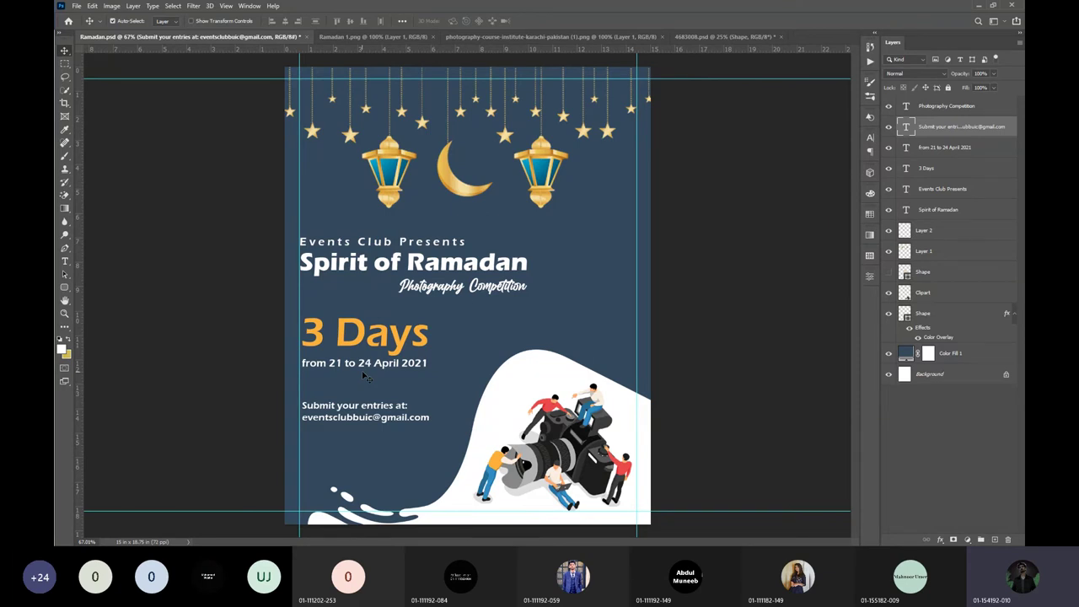
pyautogui.scroll(3, 367, 377)
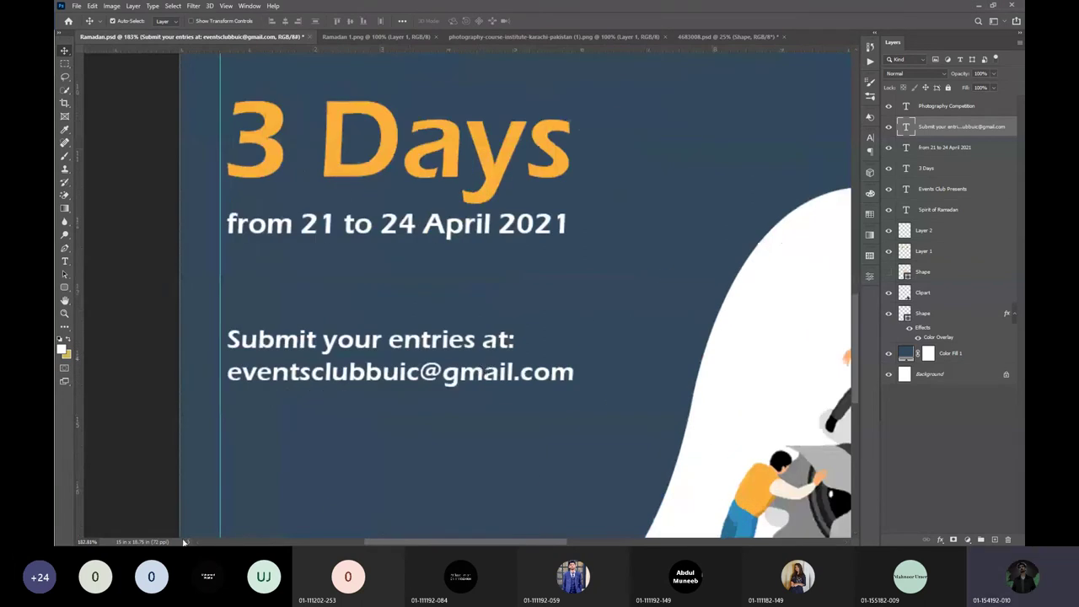
pyautogui.scroll(2, 294, 433)
pyautogui.scroll(-3, 524, 323)
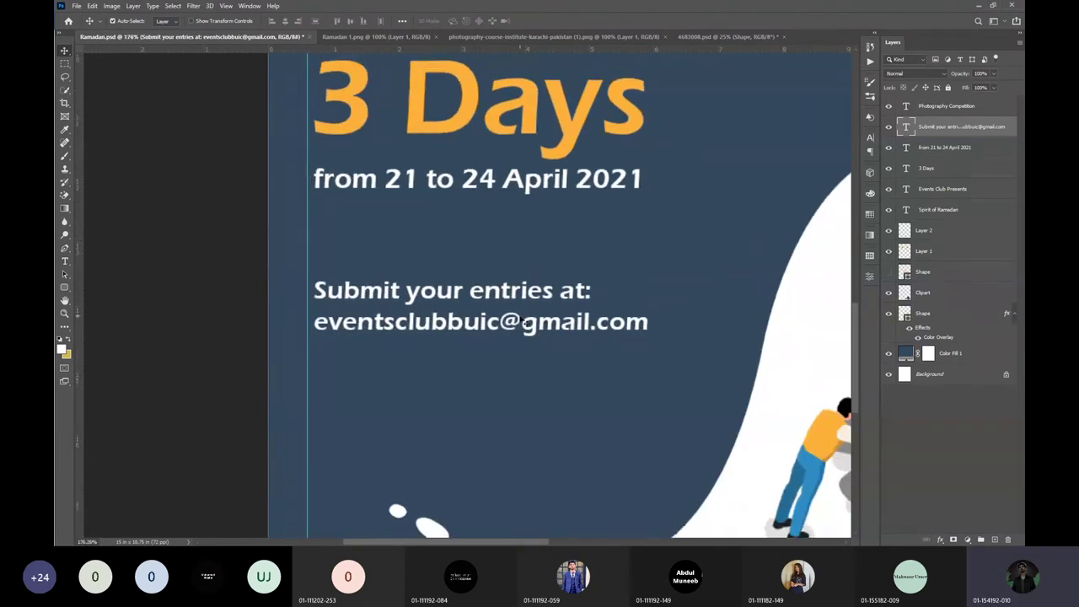
pyautogui.moveTo(524, 323); pyautogui.dragTo(469, 374)
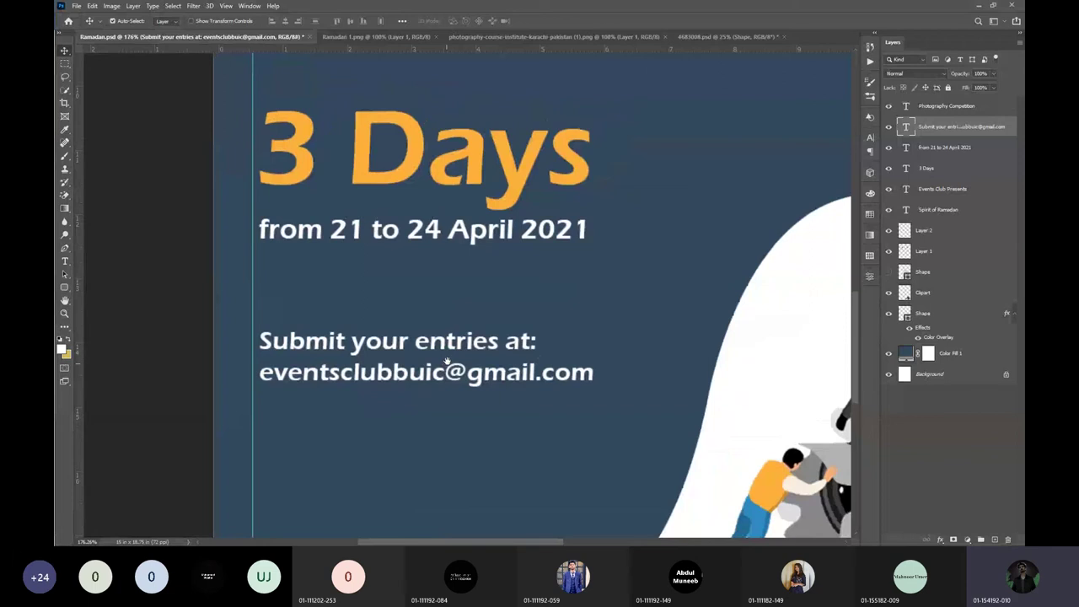
pyautogui.scroll(-1, 447, 361)
pyautogui.scroll(1, 435, 329)
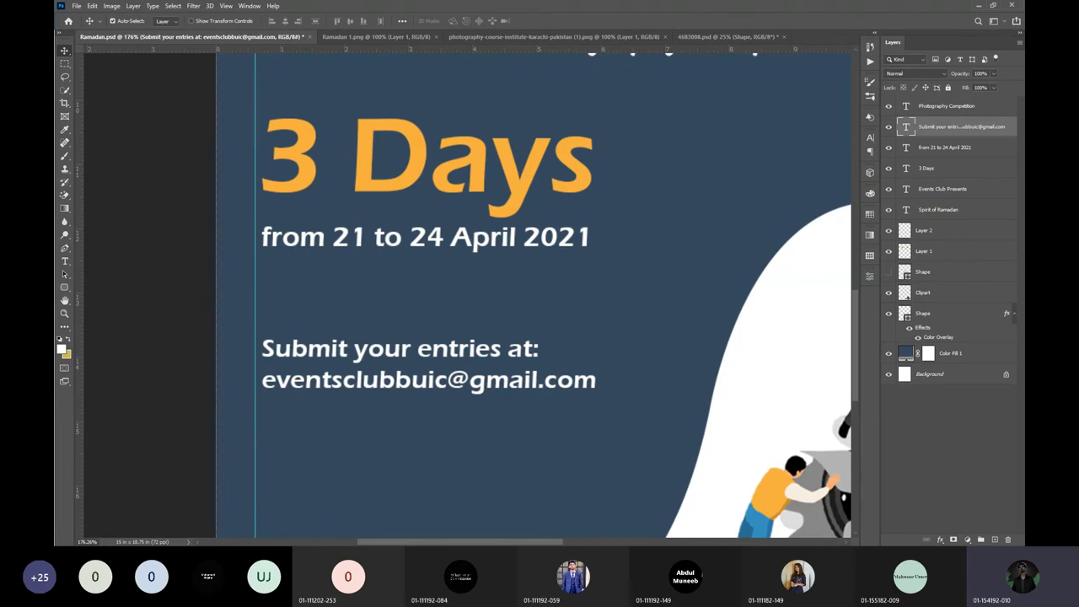
pyautogui.scroll(-4, 495, 414)
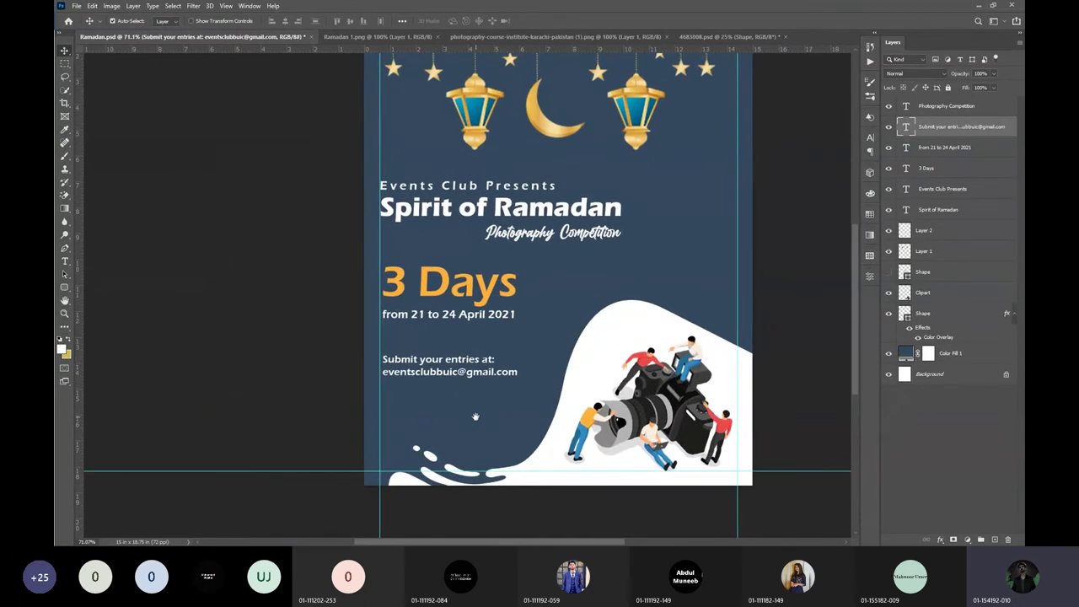
pyautogui.scroll(-1, 496, 414)
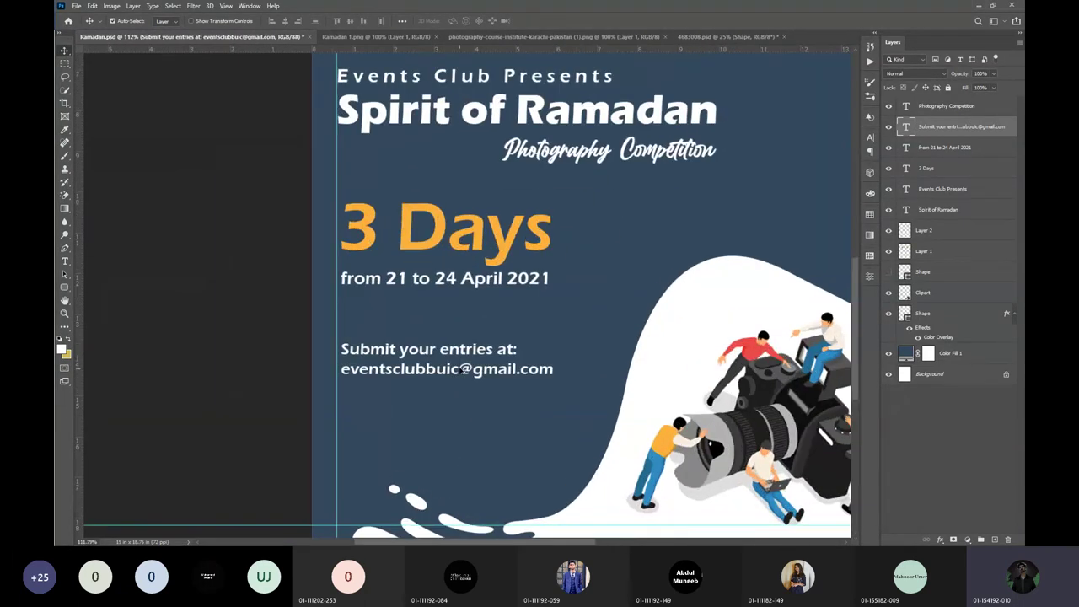
pyautogui.scroll(1, 459, 383)
pyautogui.scroll(2, 462, 356)
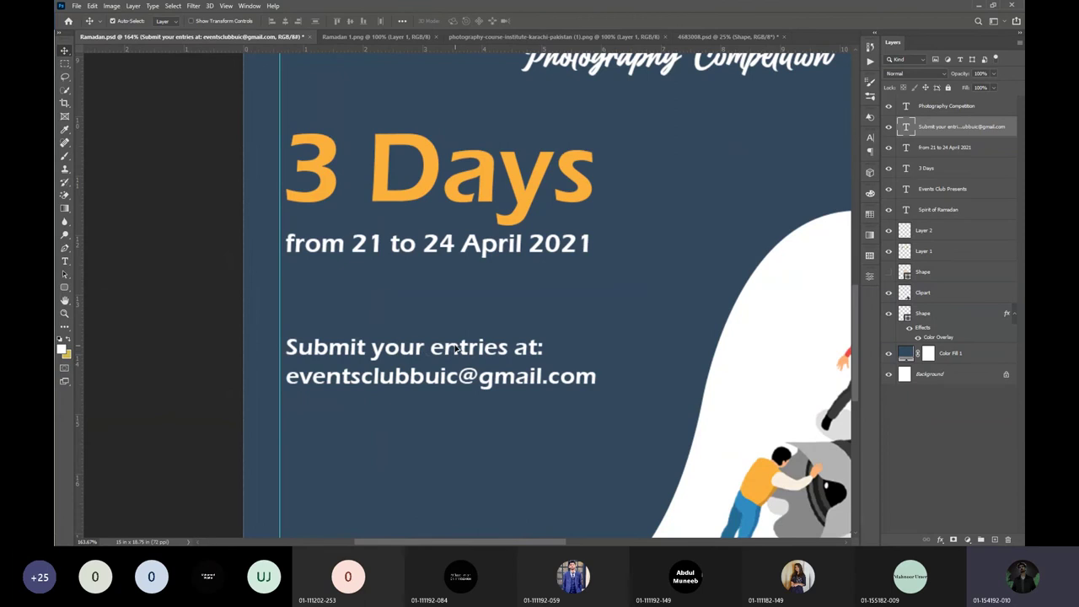
pyautogui.scroll(1, 413, 343)
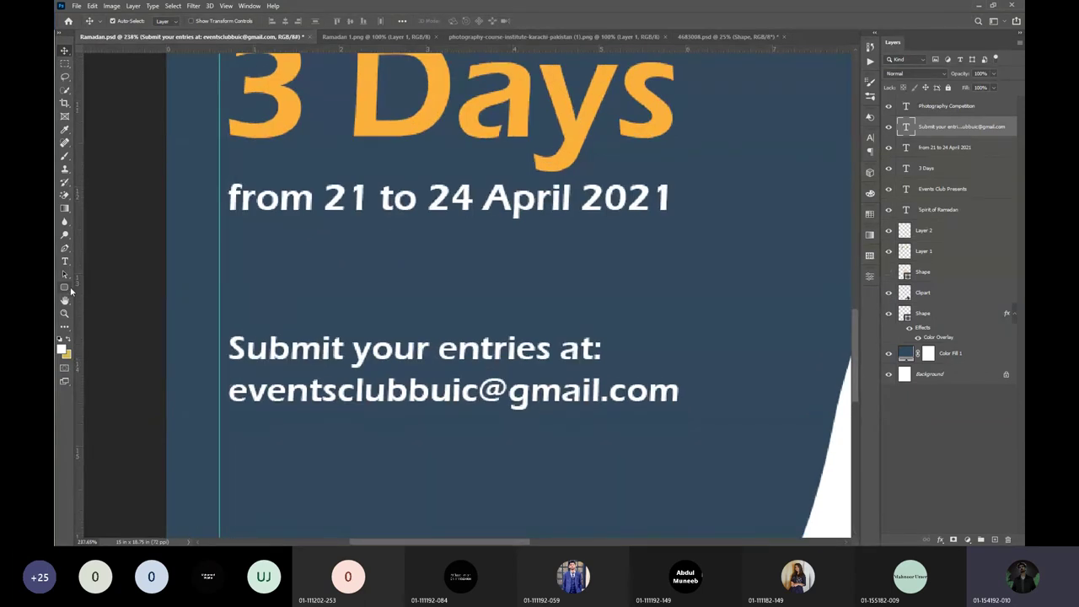
# Draw an orange rounded-rectangle bar over the Submit line and move its layer beneath the text.
pyautogui.click(67, 289)
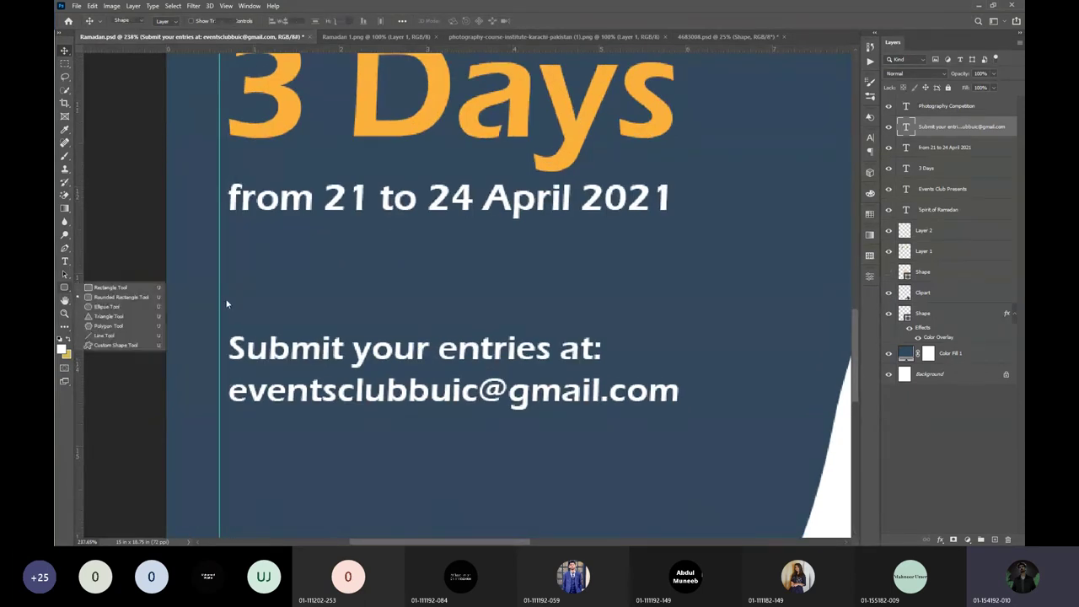
pyautogui.click(102, 297)
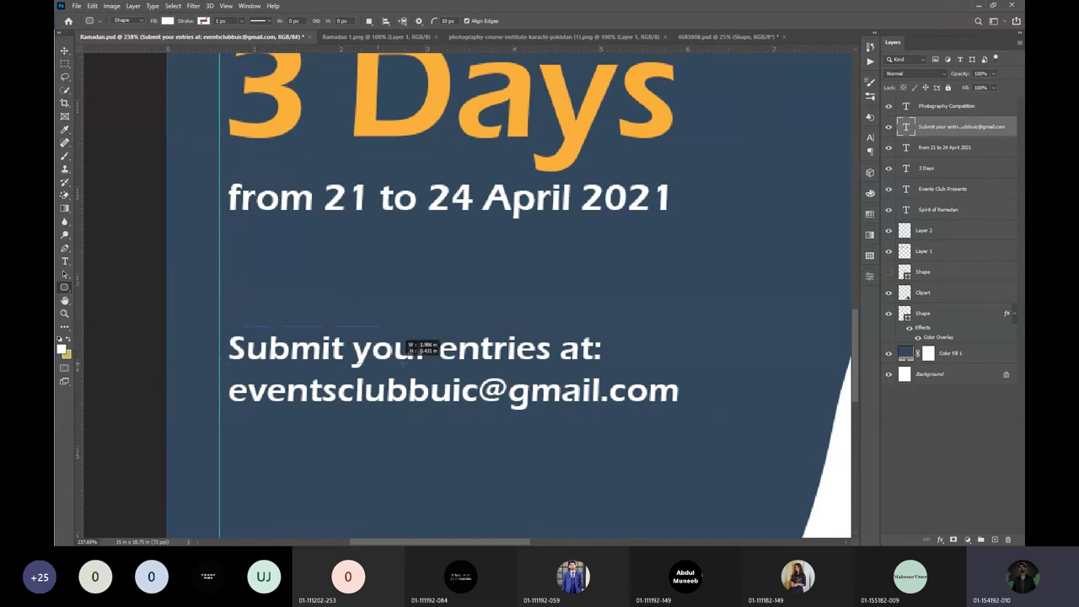
pyautogui.moveTo(446, 345); pyautogui.dragTo(687, 368)
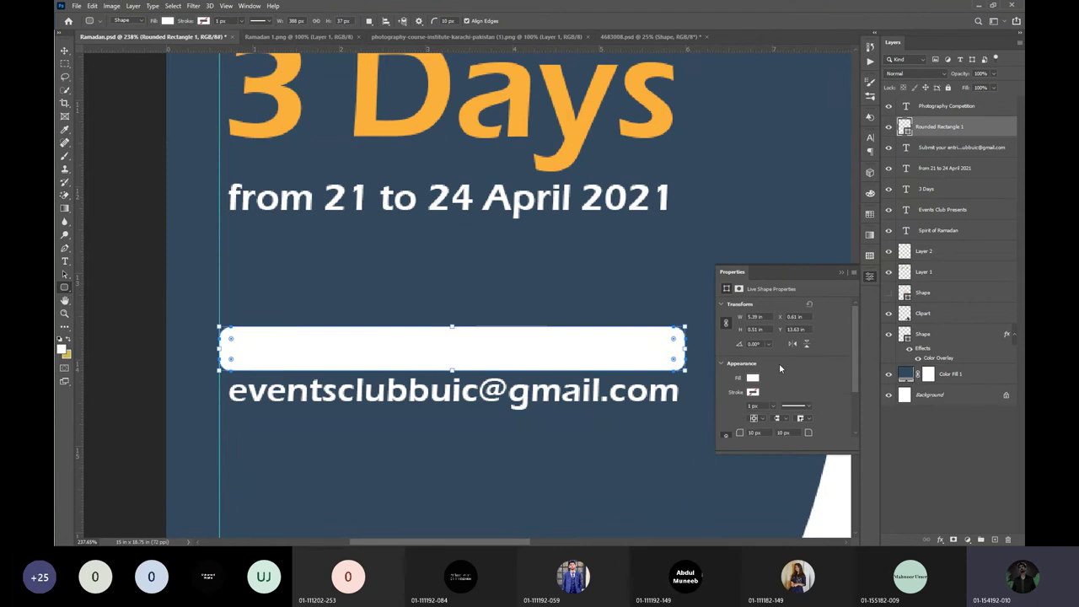
pyautogui.click(753, 379)
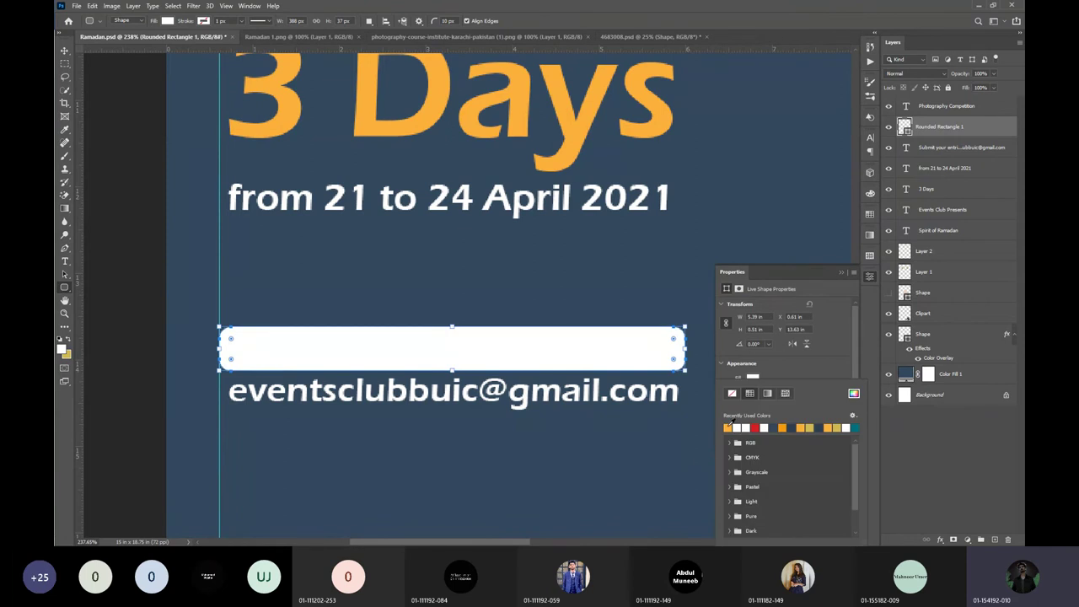
pyautogui.click(728, 427)
pyautogui.click(841, 275)
pyautogui.press('v')
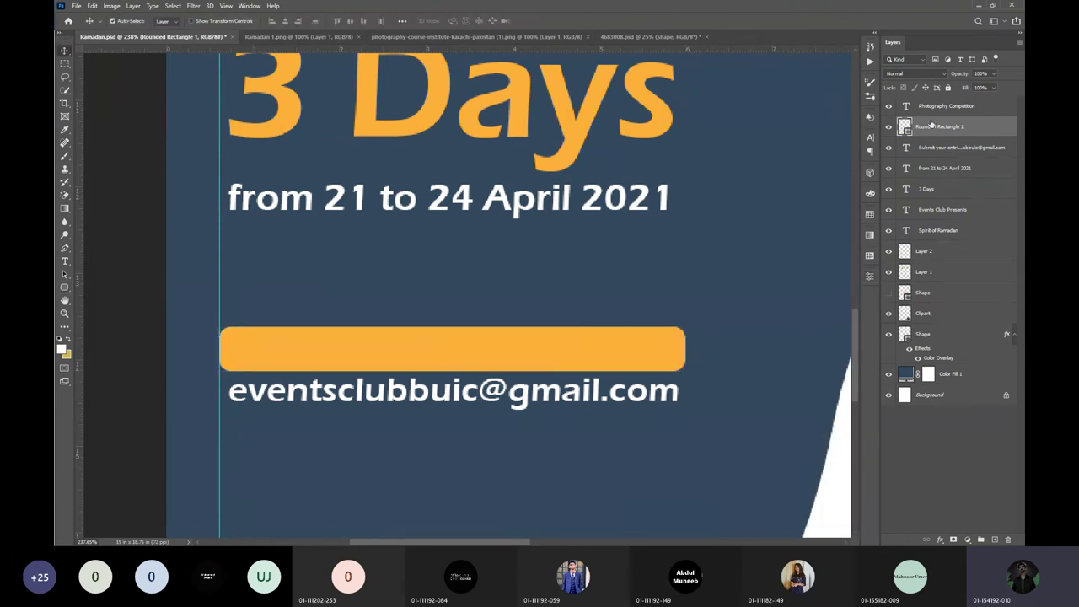
pyautogui.moveTo(930, 125); pyautogui.dragTo(930, 150)
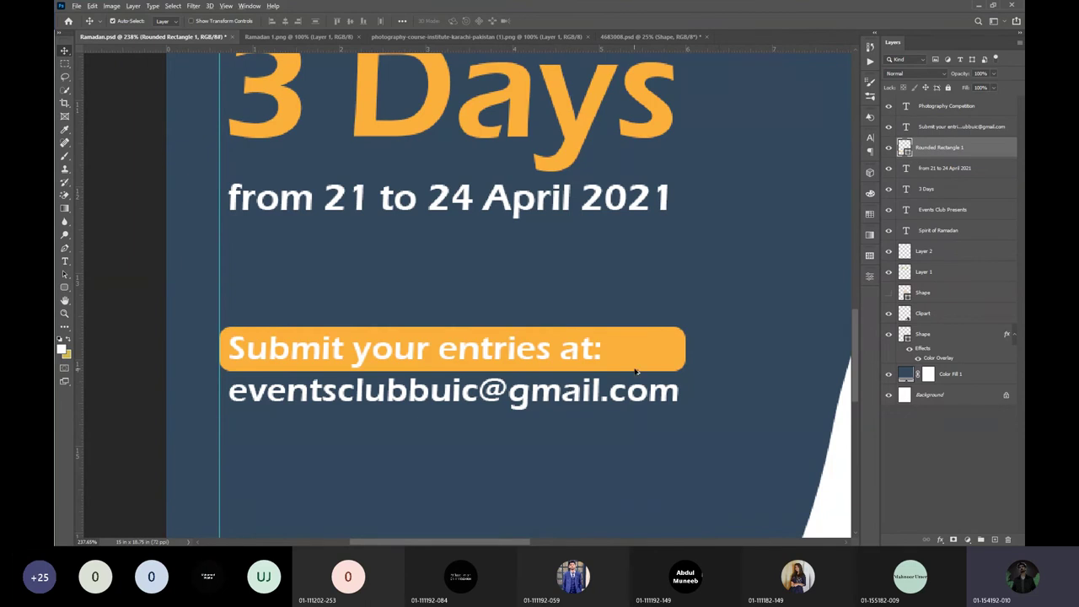
# Raise the submission text's leading above Auto so the e-mail line drops lower.
pyautogui.click(193, 6)
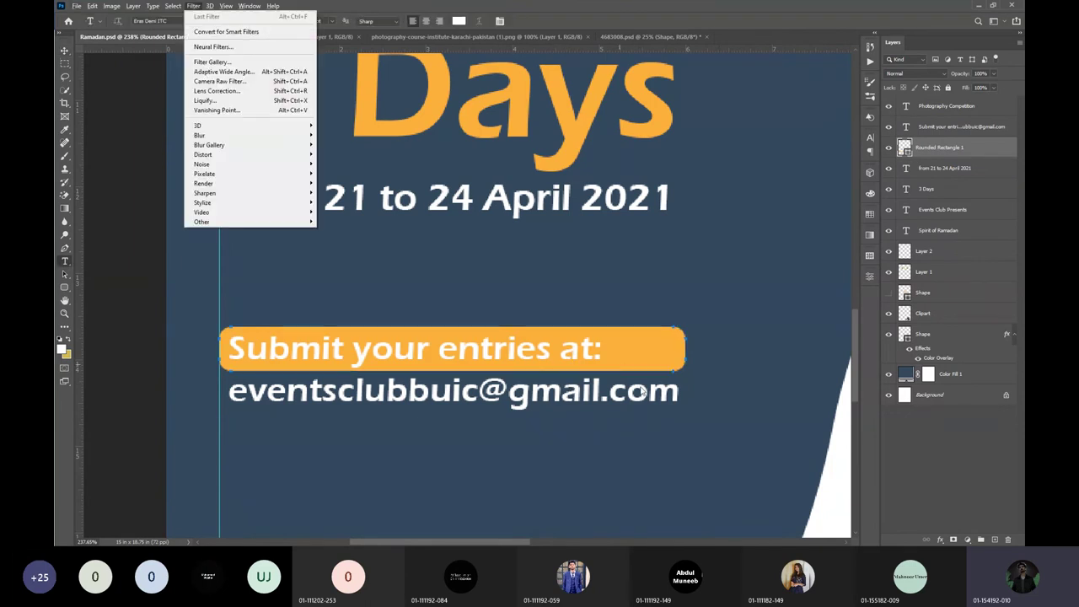
pyautogui.click(906, 126)
pyautogui.doubleClick(906, 126)
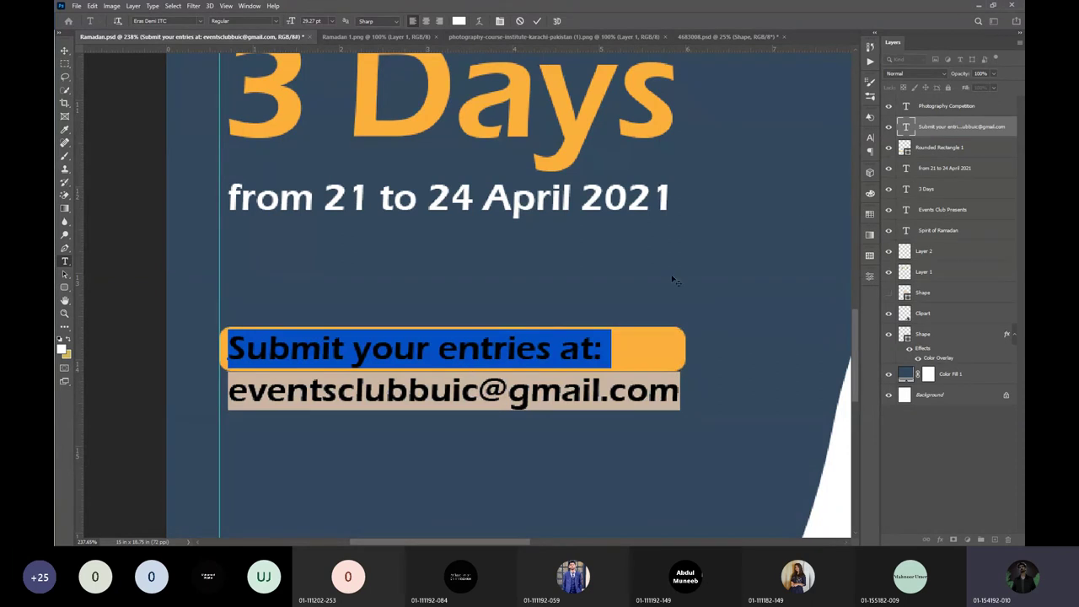
pyautogui.click(870, 139)
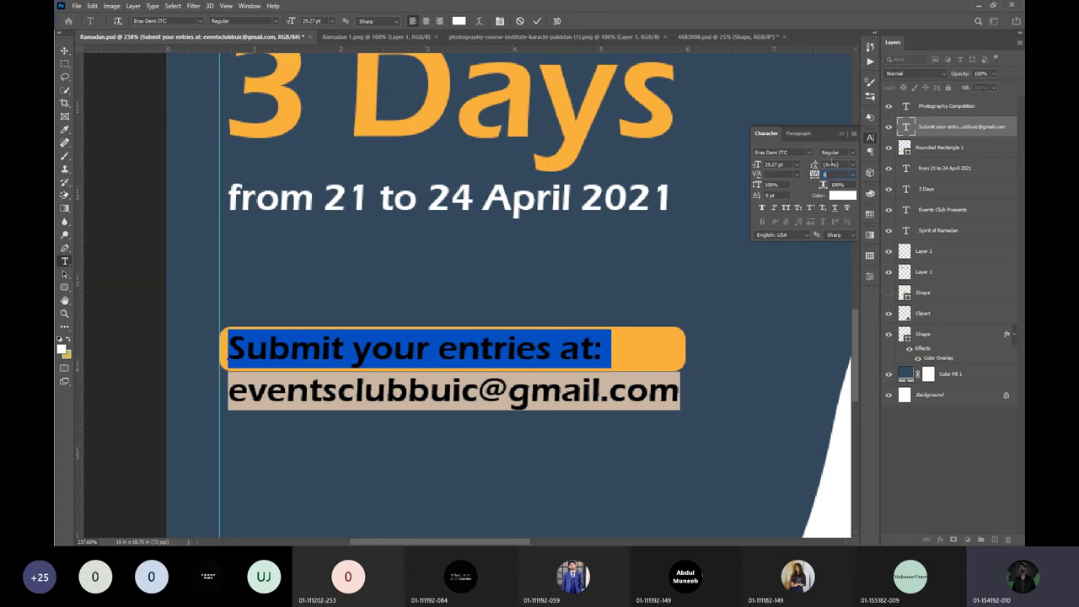
pyautogui.click(831, 164)
pyautogui.scroll(5, 831, 165)
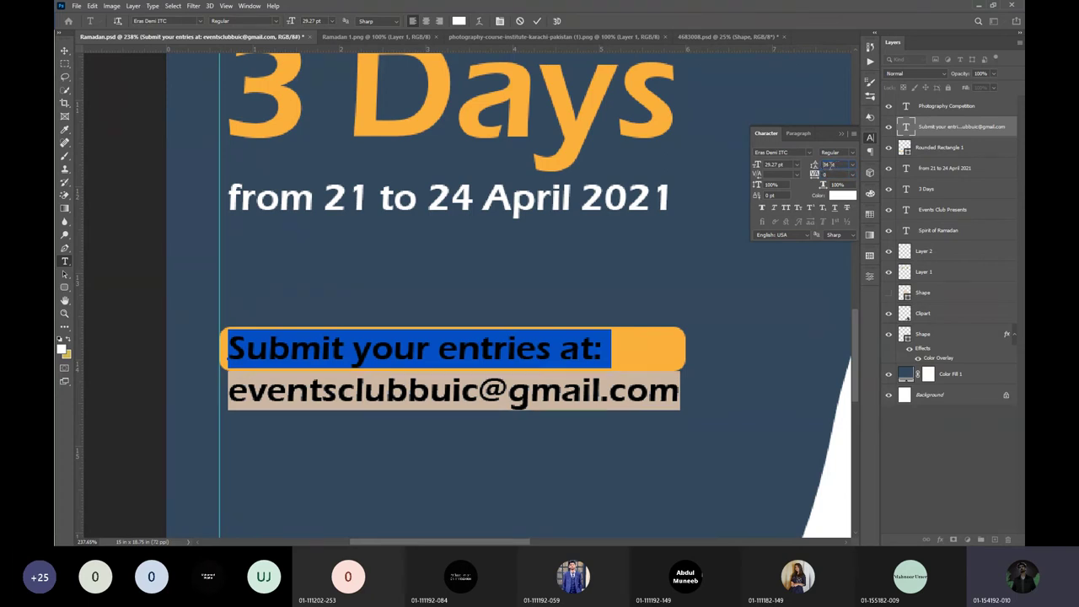
pyautogui.scroll(4, 832, 165)
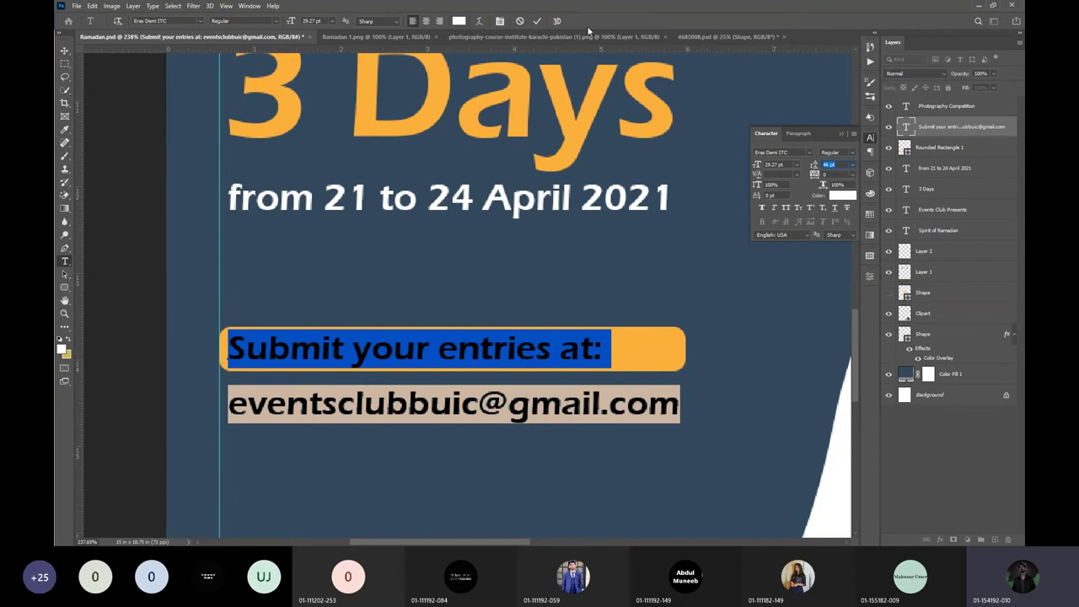
pyautogui.click(537, 21)
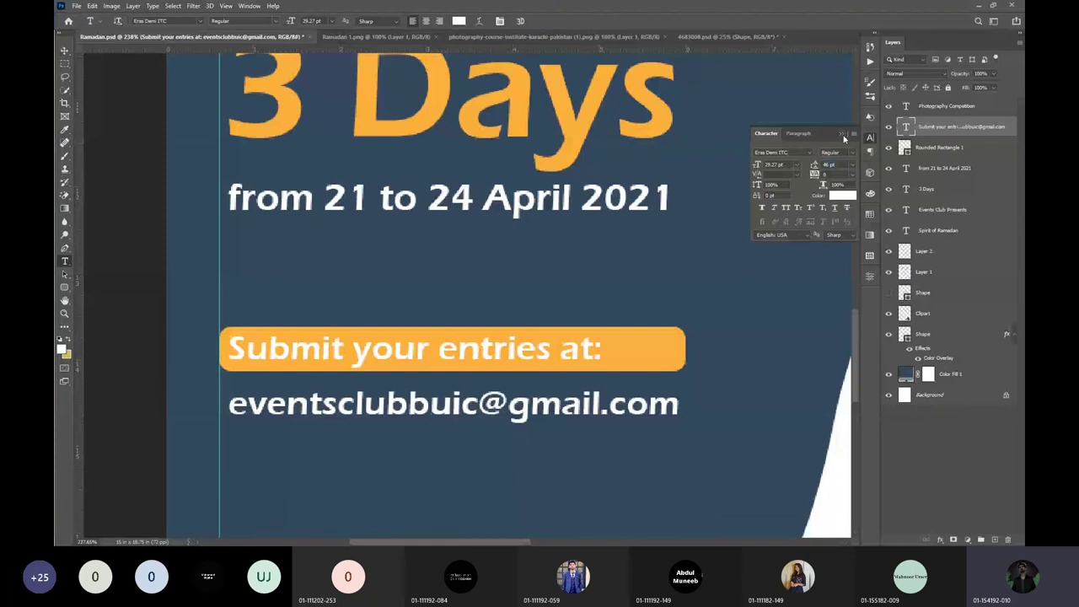
pyautogui.click(842, 134)
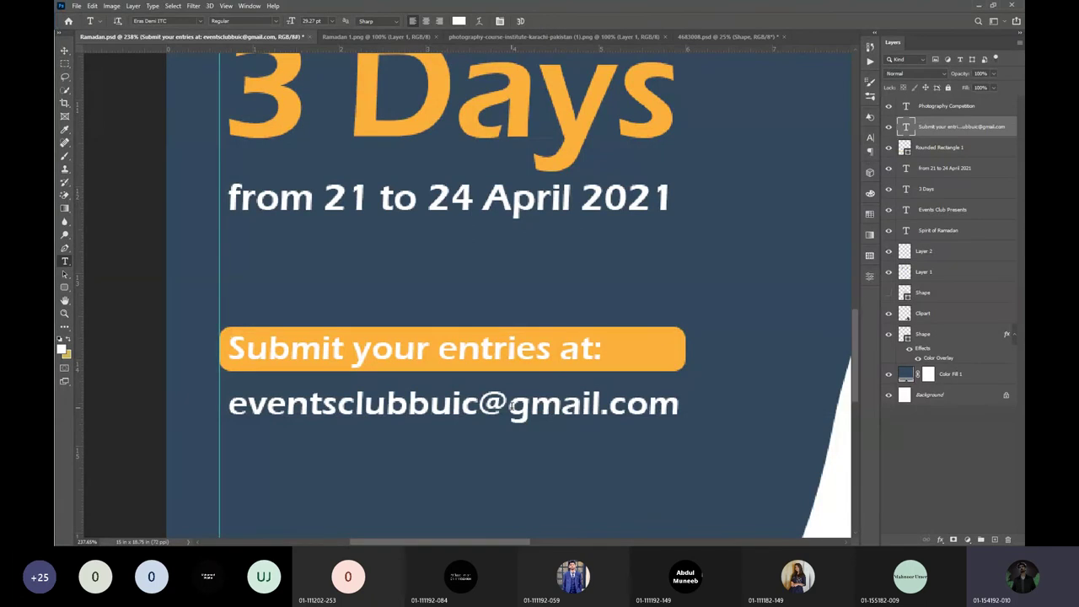
pyautogui.press('v')
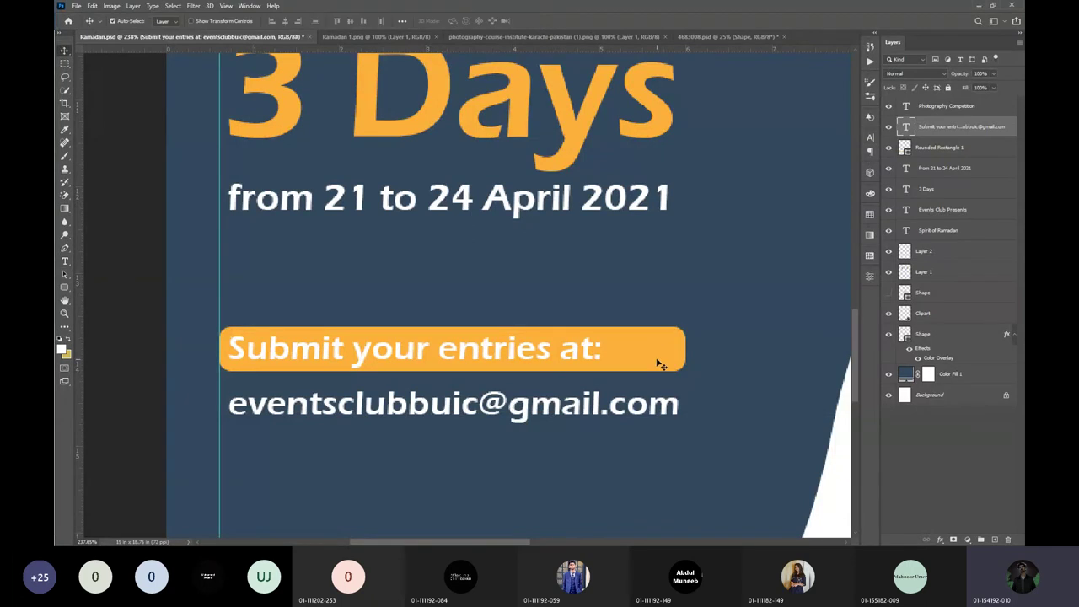
pyautogui.doubleClick(573, 381)
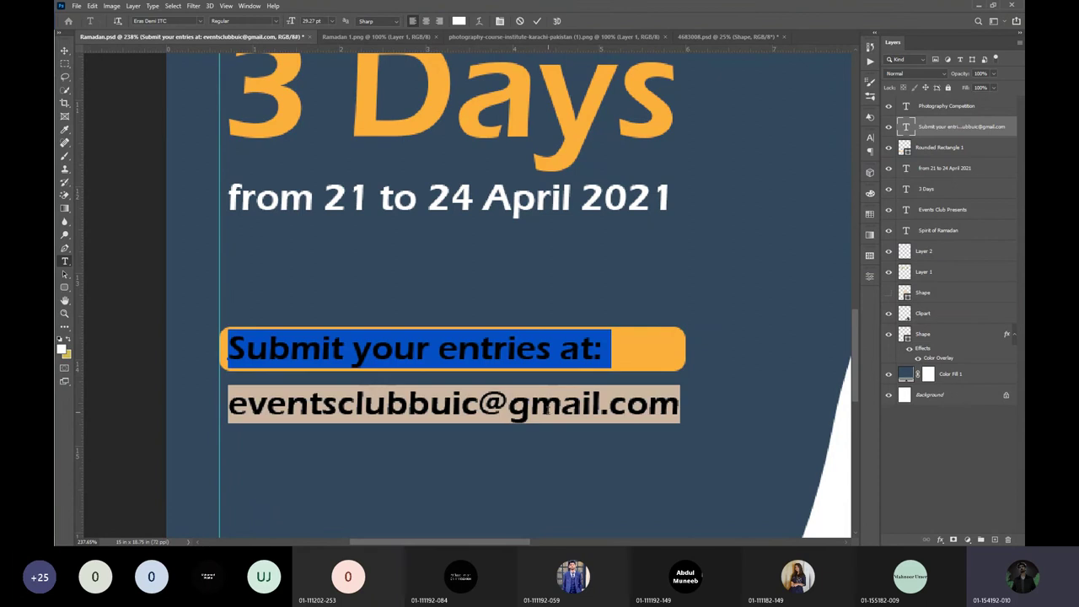
# Color all the submission text dark blue (#34495e).
pyautogui.hotkey('ctrl', 'a')
pyautogui.click(458, 20)
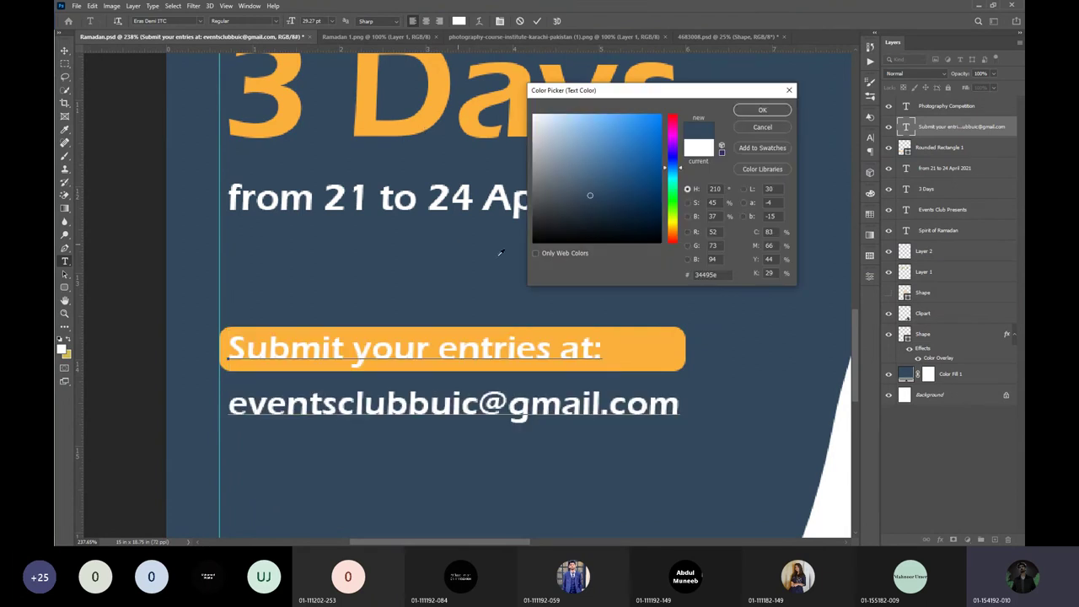
pyautogui.click(501, 250)
pyautogui.click(761, 108)
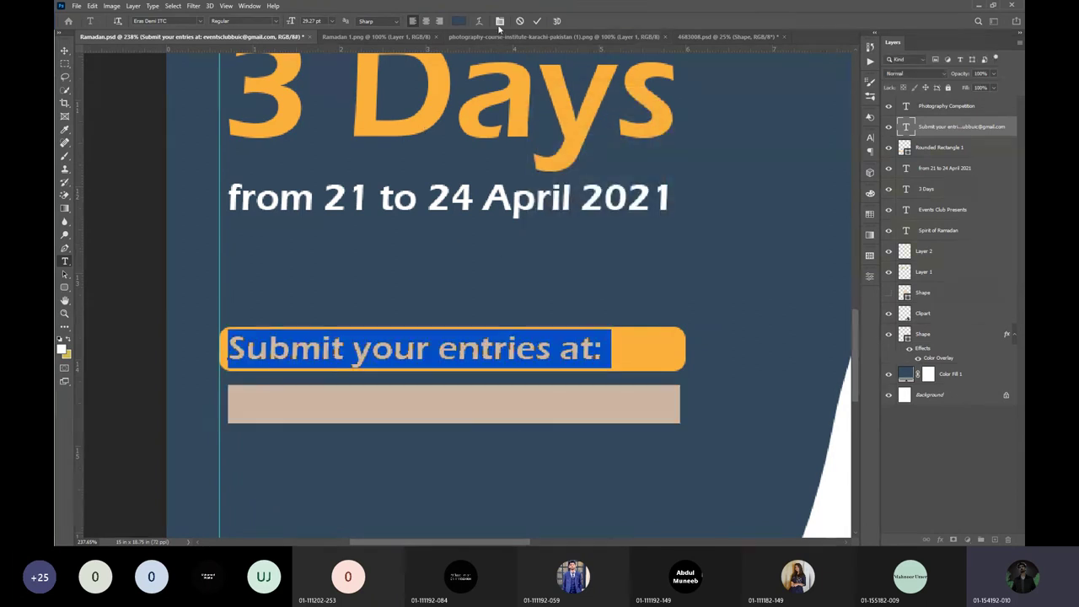
pyautogui.click(537, 20)
# Duplicate the orange bar down behind the e-mail line and add a spare copy above the Submit box.
pyautogui.press('v')
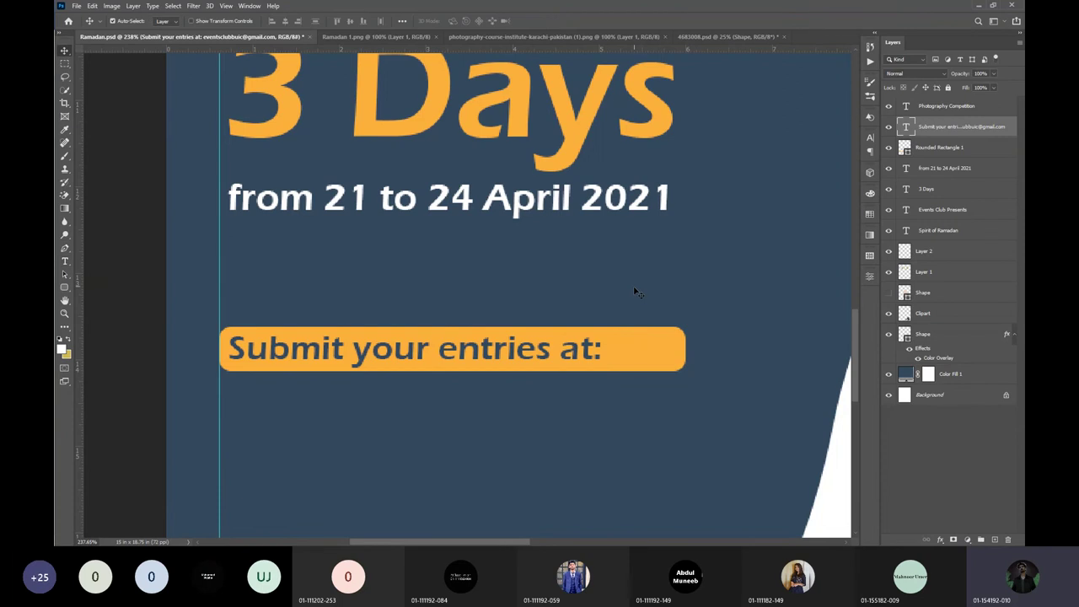
pyautogui.moveTo(641, 340); pyautogui.dragTo(641, 392)
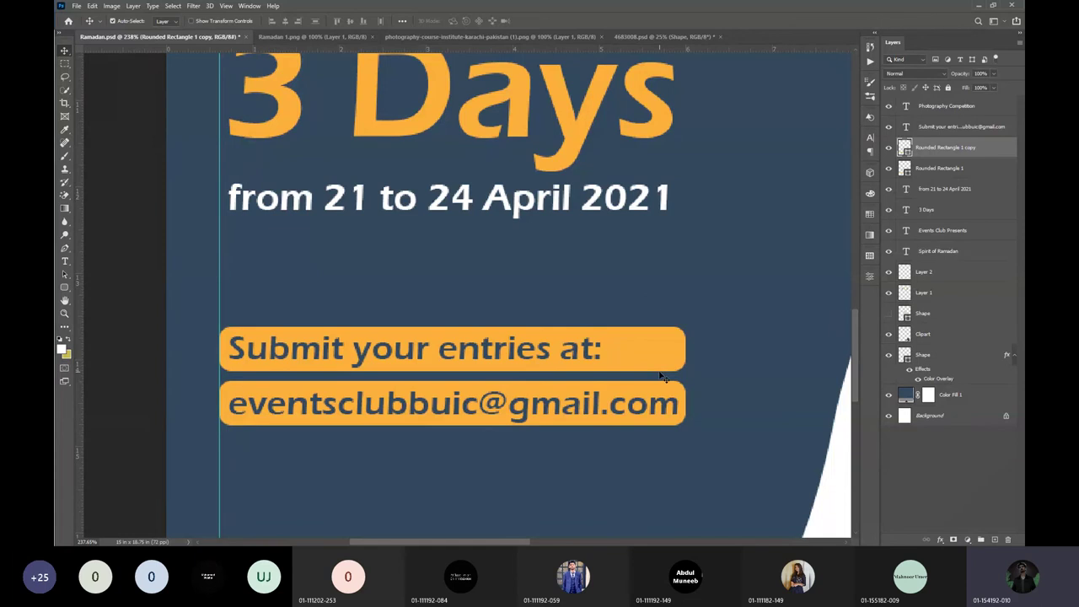
pyautogui.press('Down')
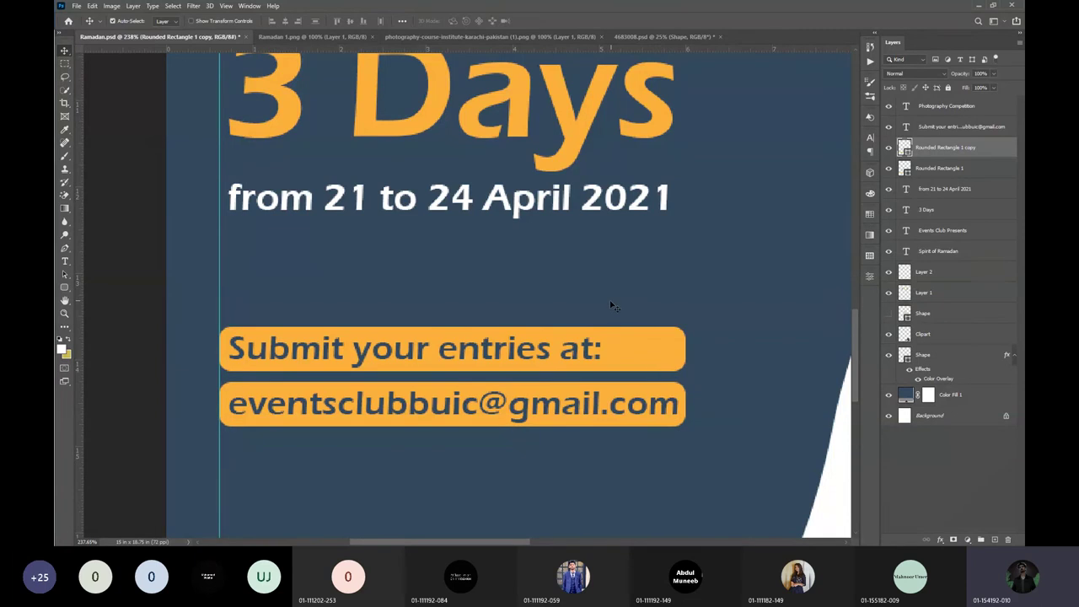
pyautogui.click(669, 352)
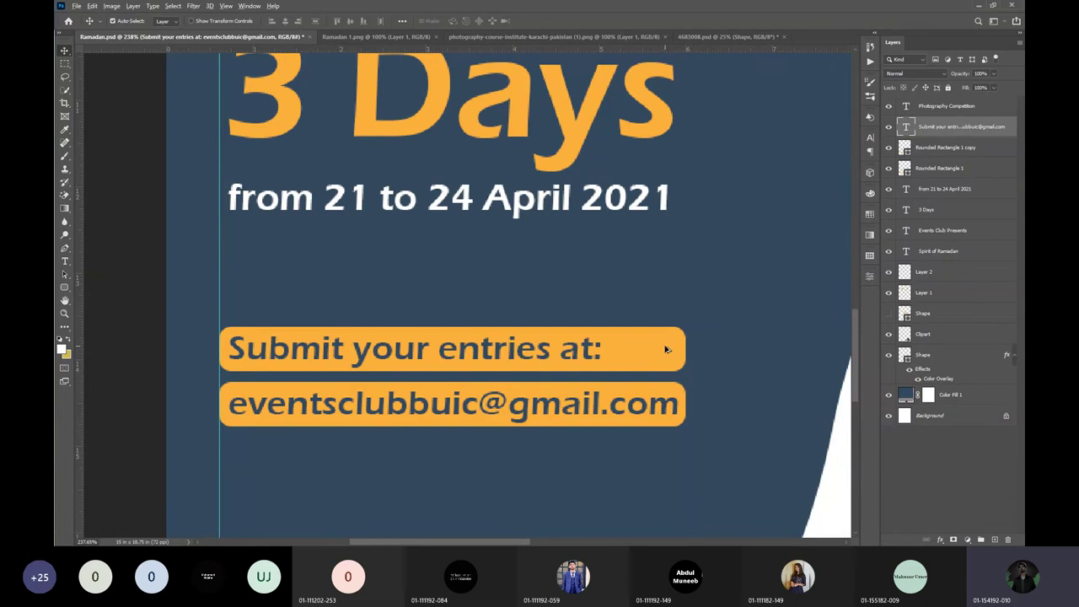
pyautogui.moveTo(666, 352); pyautogui.dragTo(661, 236)
pyautogui.hotkey('ctrl', 'z')
pyautogui.moveTo(678, 338); pyautogui.dragTo(681, 258)
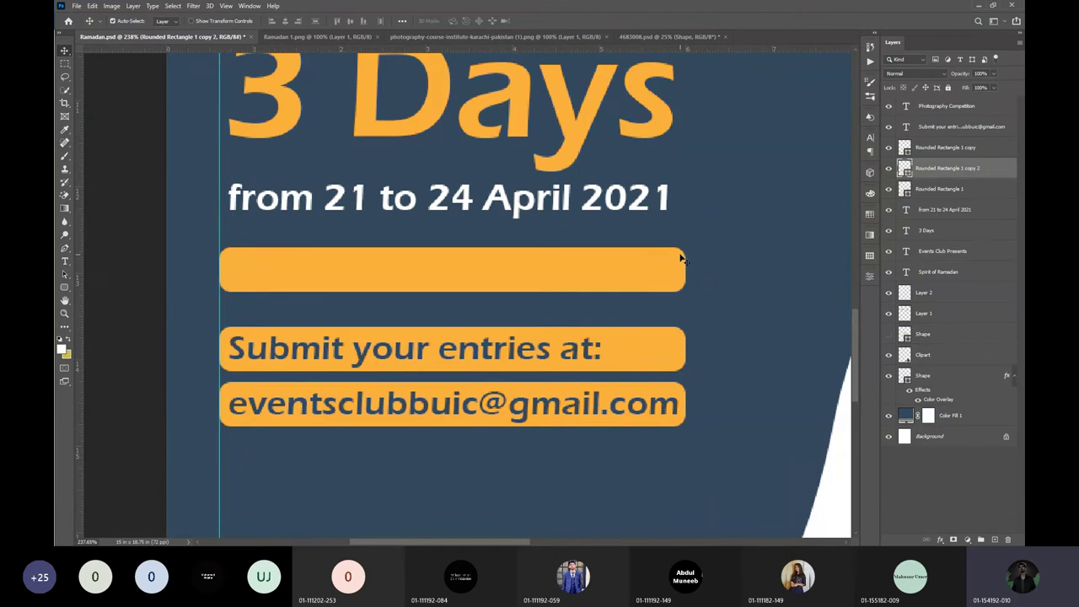
# Delete the extra orange bar copies, keeping just the two bars behind the submission lines.
pyautogui.press('Delete')
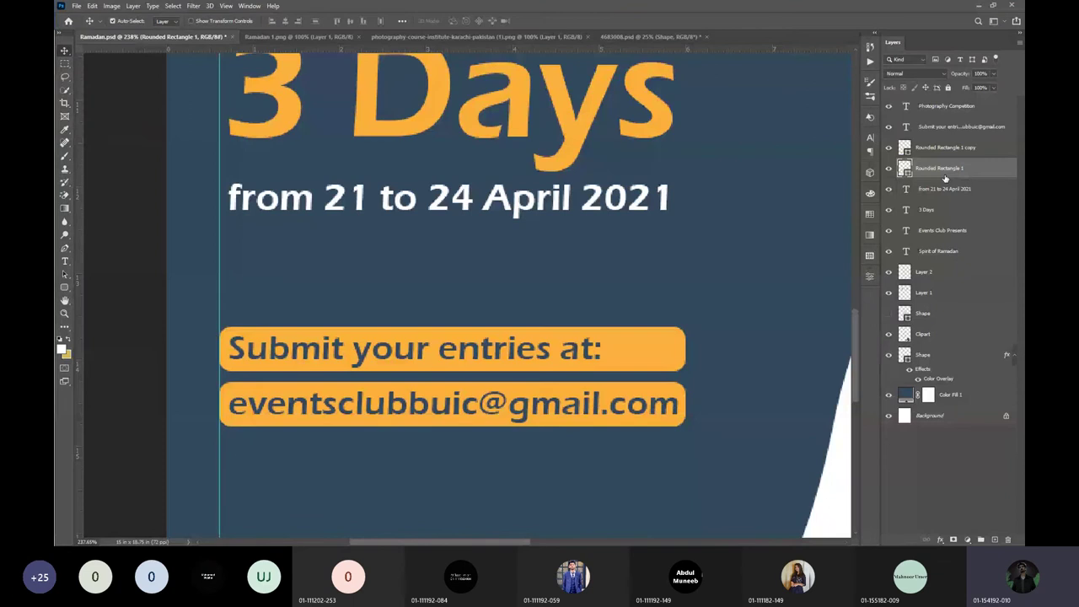
pyautogui.moveTo(682, 345); pyautogui.dragTo(704, 275)
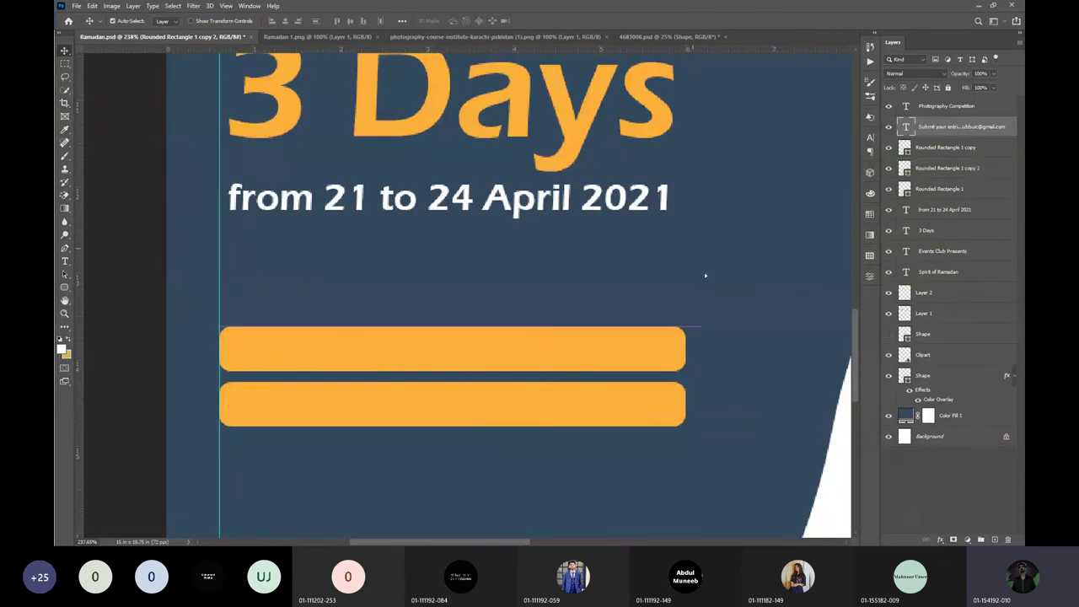
pyautogui.click(889, 149)
pyautogui.click(889, 149)
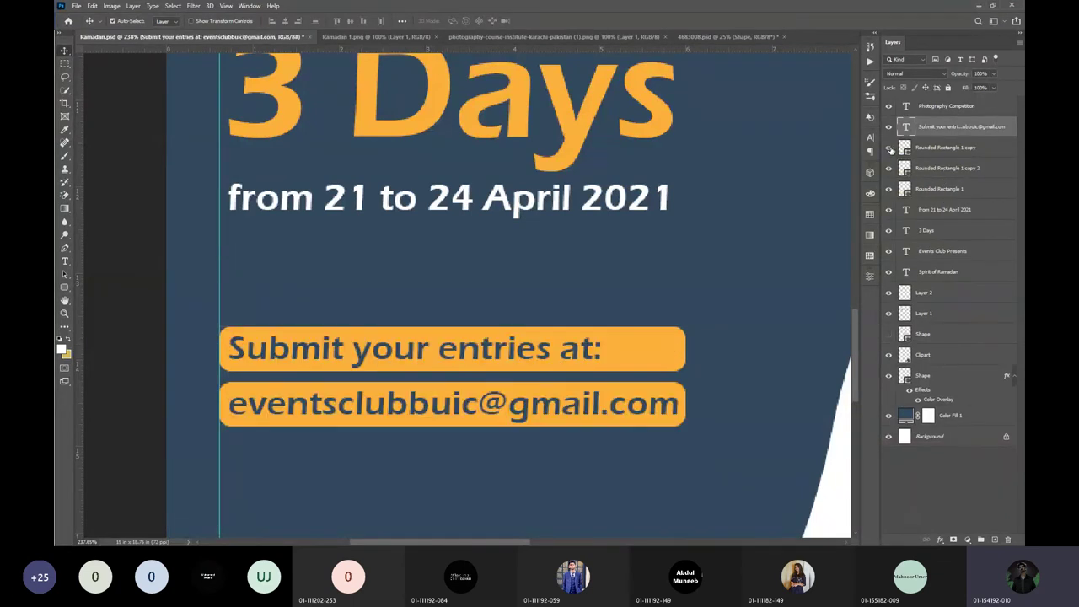
pyautogui.click(953, 150)
pyautogui.click(940, 171)
pyautogui.press('Delete')
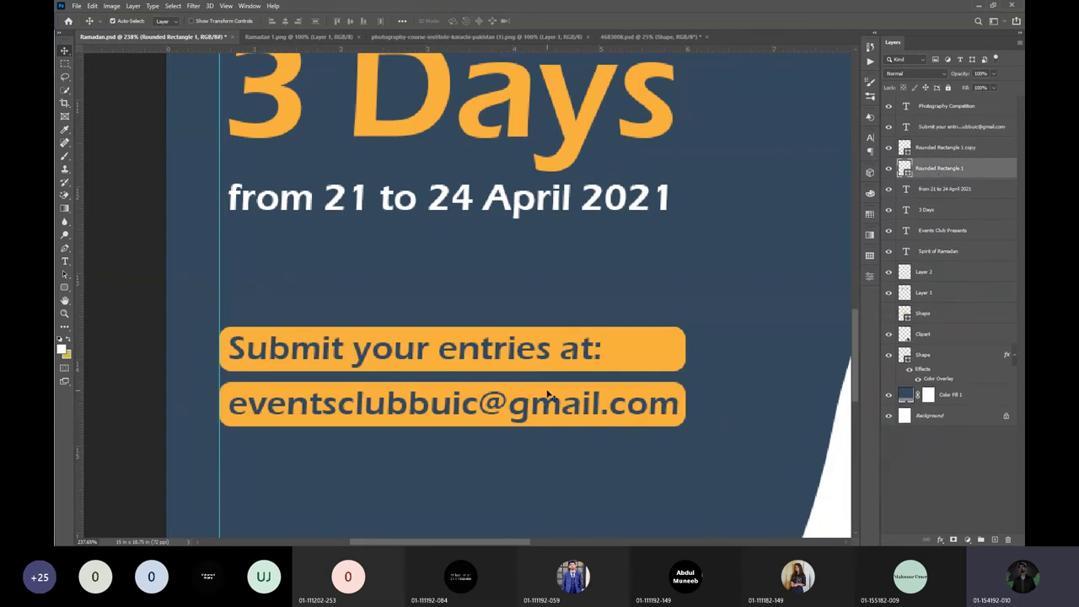
pyautogui.click(666, 354)
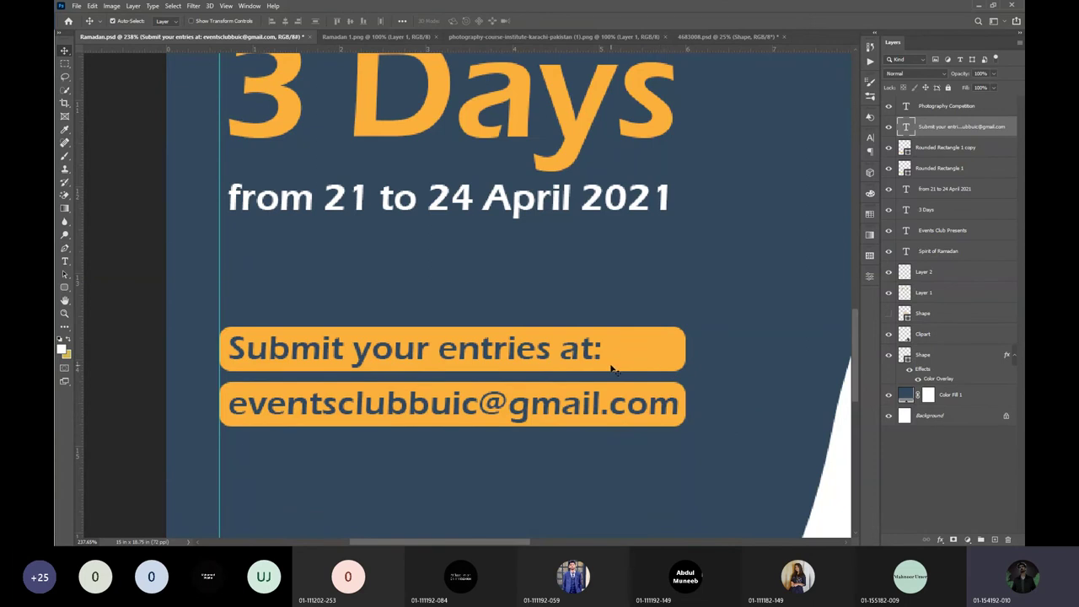
# Select the top orange box for transforming, undoing an over-narrow first attempt.
pyautogui.hotkey('ctrl', 't')
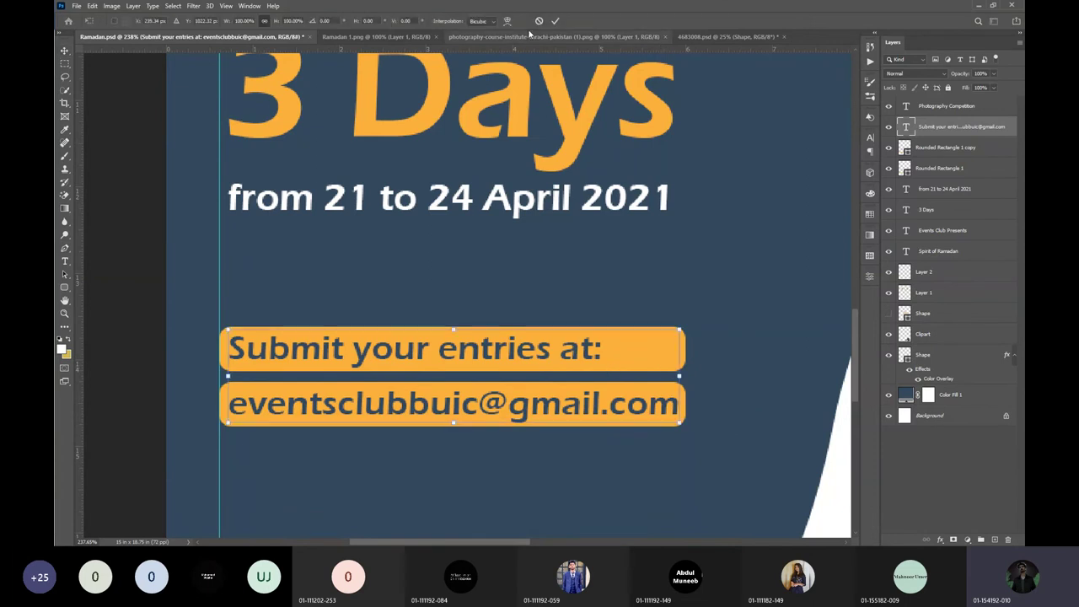
pyautogui.press('Return')
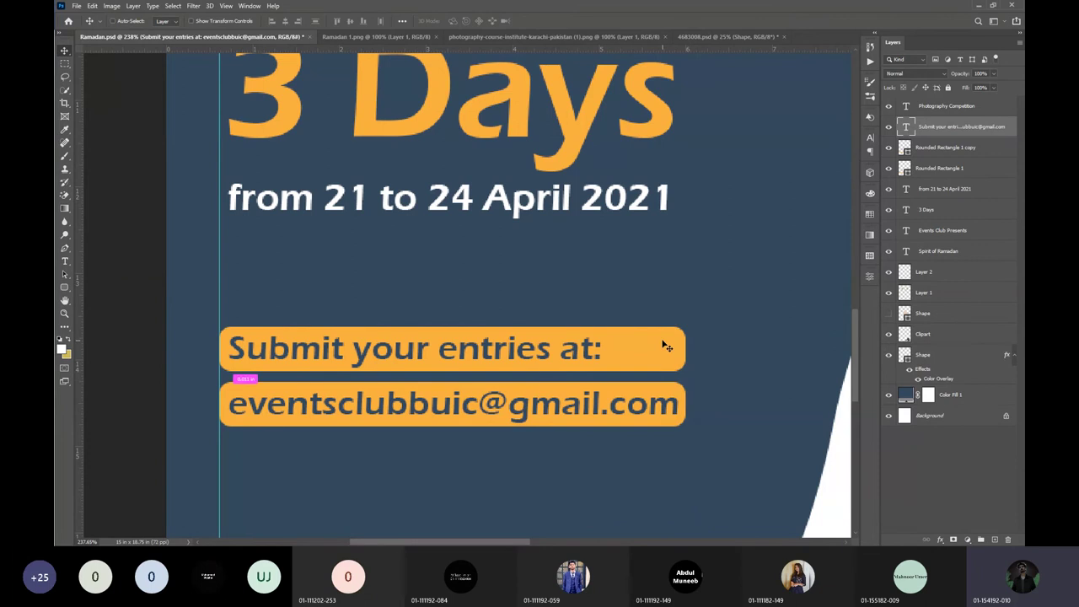
pyautogui.hotkey('ctrl', 't')
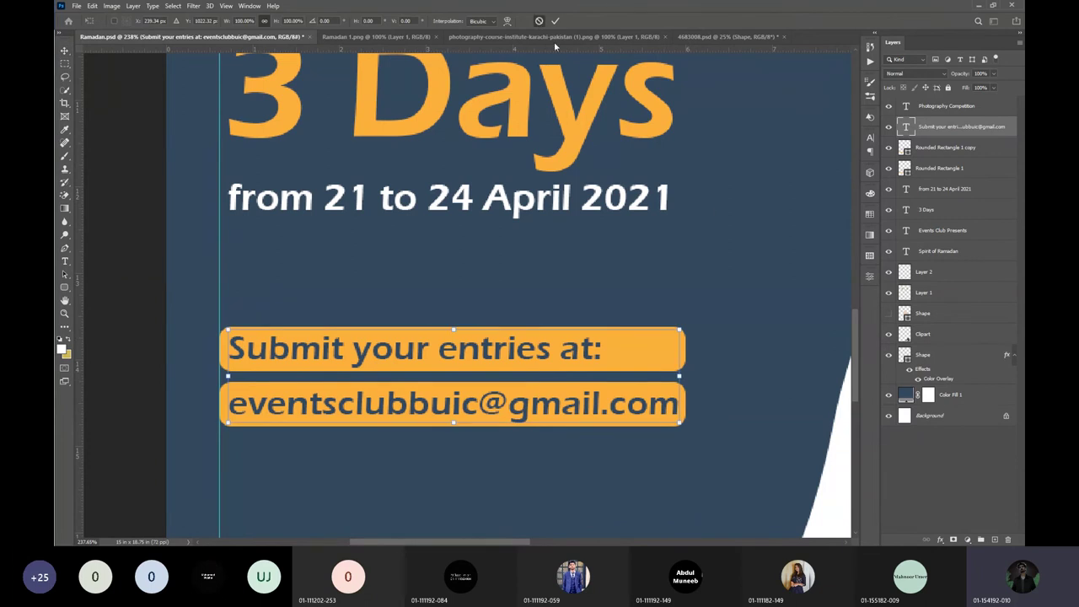
pyautogui.press('Return')
pyautogui.click(675, 346)
pyautogui.hotkey('ctrl', 't')
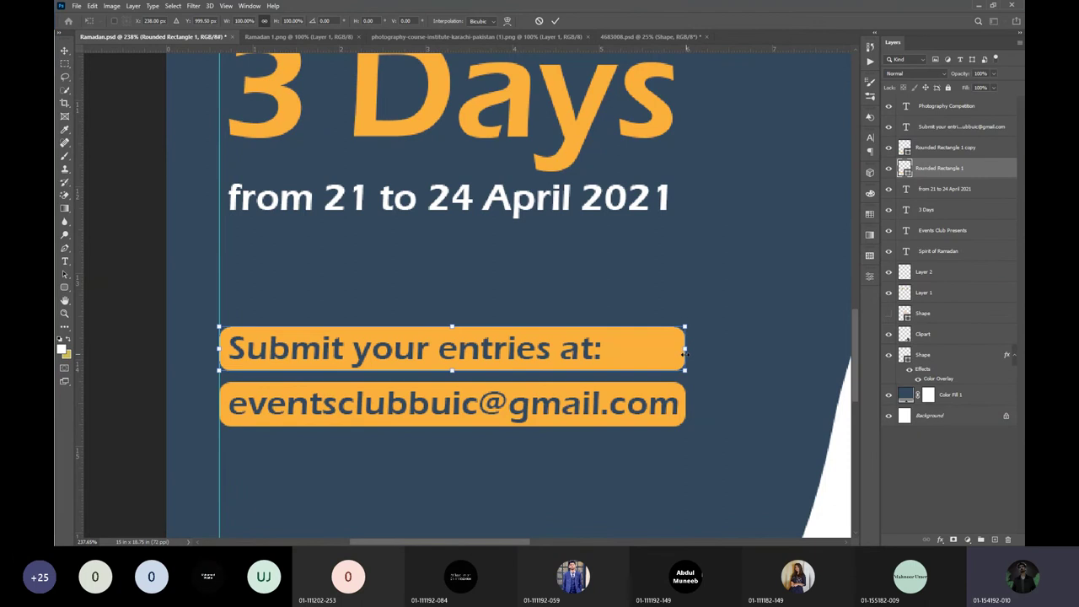
pyautogui.moveTo(684, 354); pyautogui.dragTo(299, 354)
pyautogui.hotkey('ctrl', 'z')
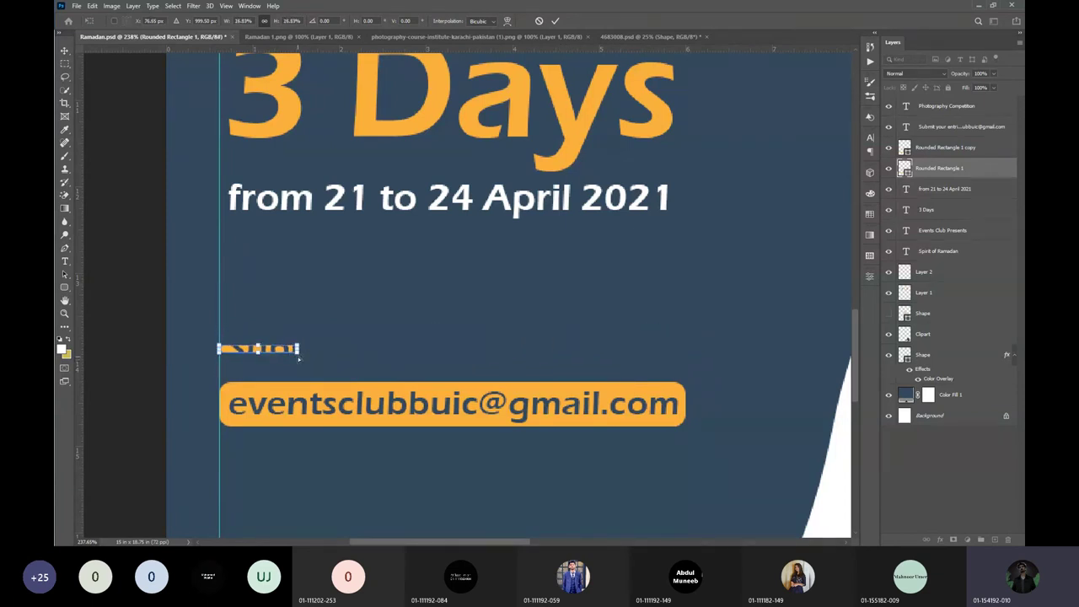
pyautogui.hotkey('ctrl', 'z')
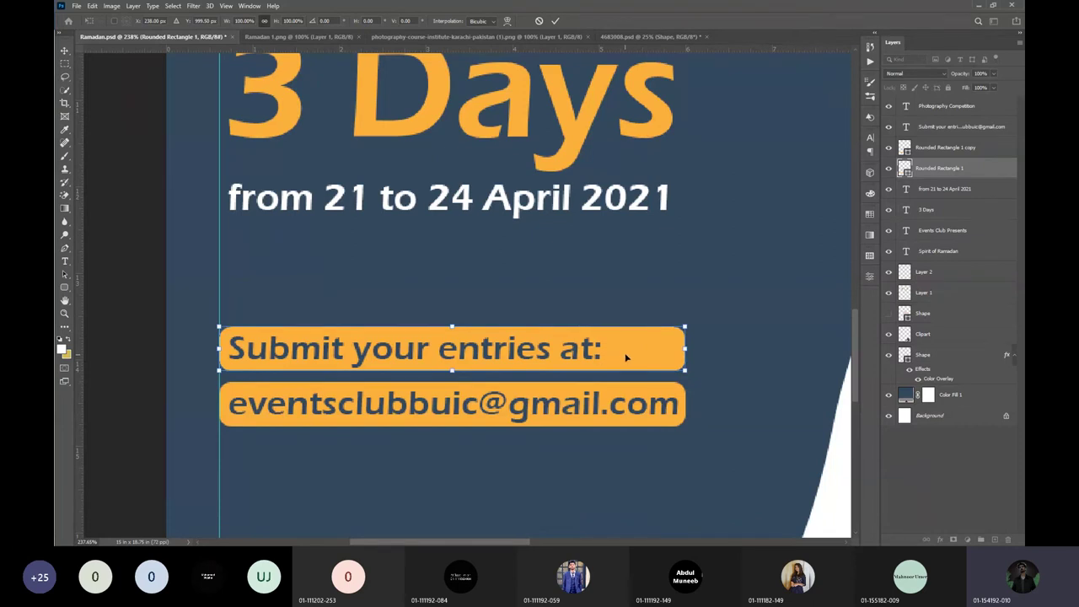
# Narrow the top orange box to end just after the text, then fit the poster in view.
pyautogui.moveTo(689, 350); pyautogui.dragTo(620, 348)
pyautogui.click(555, 21)
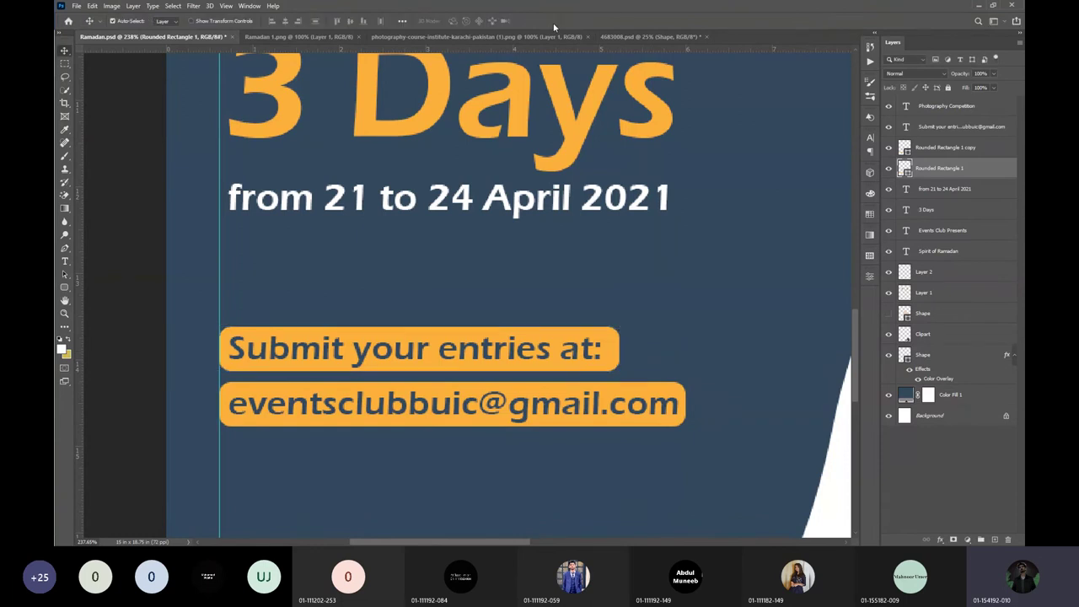
pyautogui.hotkey('ctrl', '-')
pyautogui.hotkey('ctrl', '0')
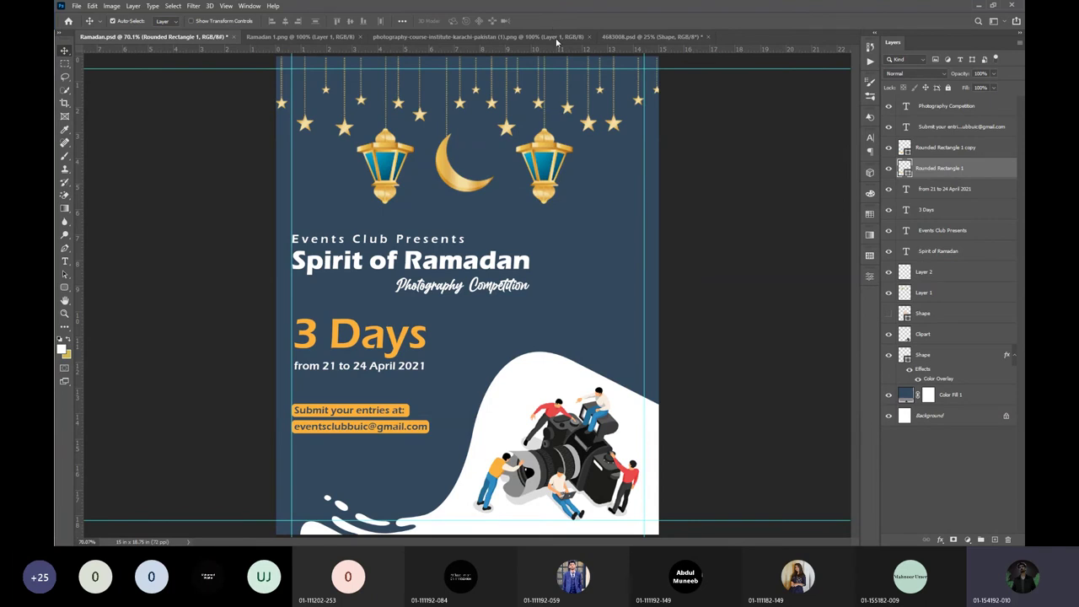
# Lock all on the Color Fill 1 layer, deselect layers, and switch to the browser.
pyautogui.scroll(-2, 403, 358)
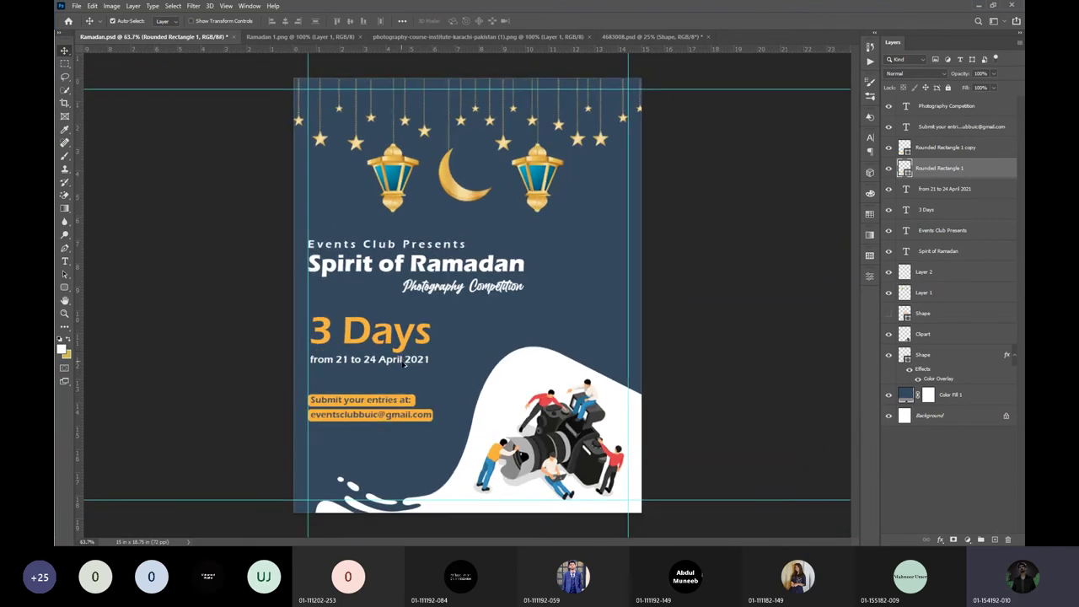
pyautogui.scroll(1, 404, 364)
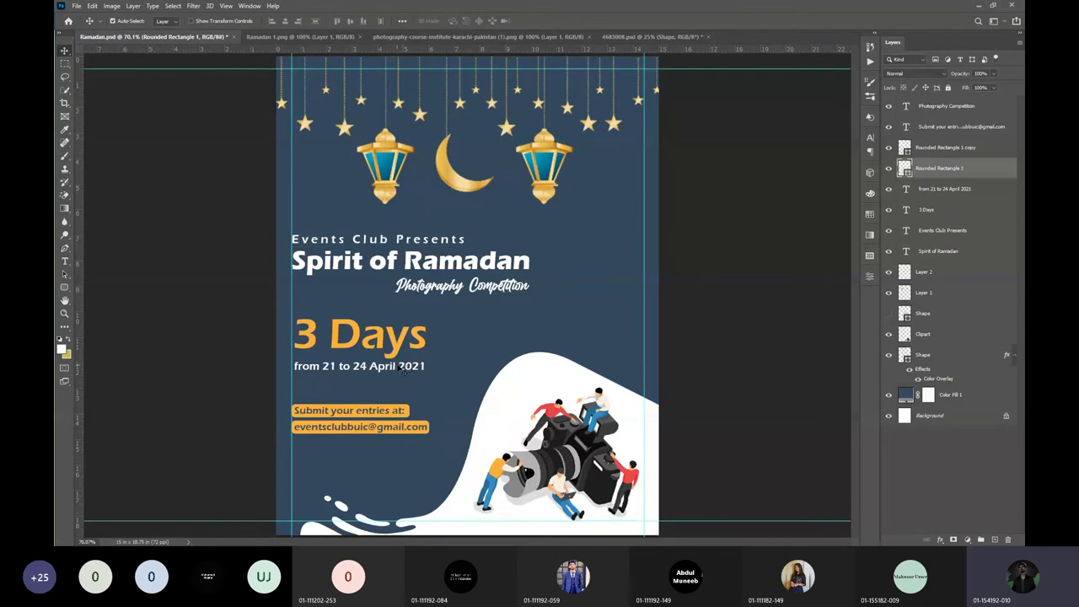
pyautogui.click(358, 451)
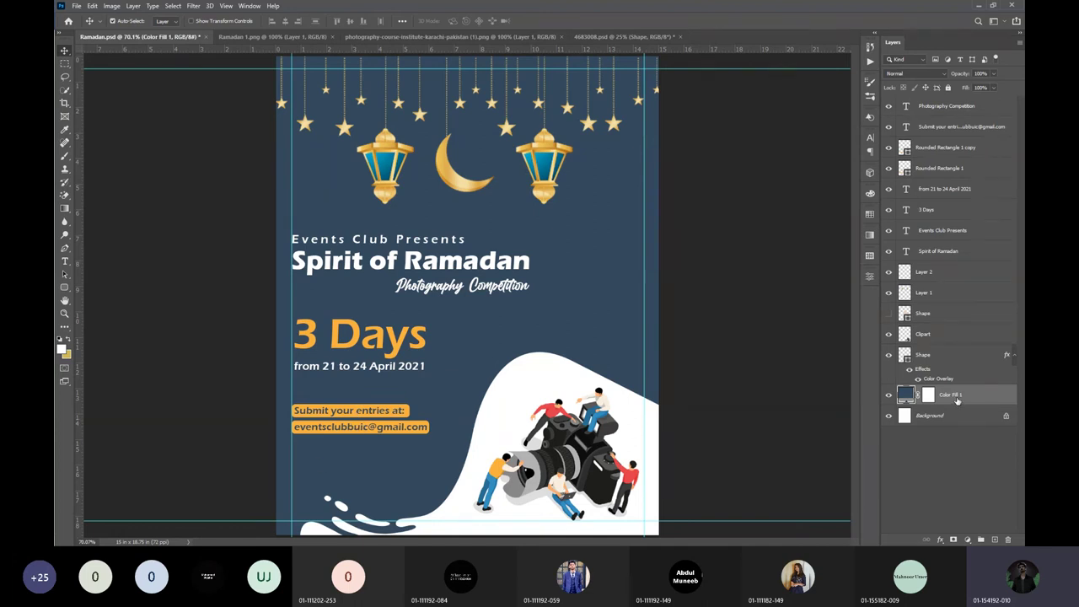
pyautogui.click(948, 88)
pyautogui.click(939, 431)
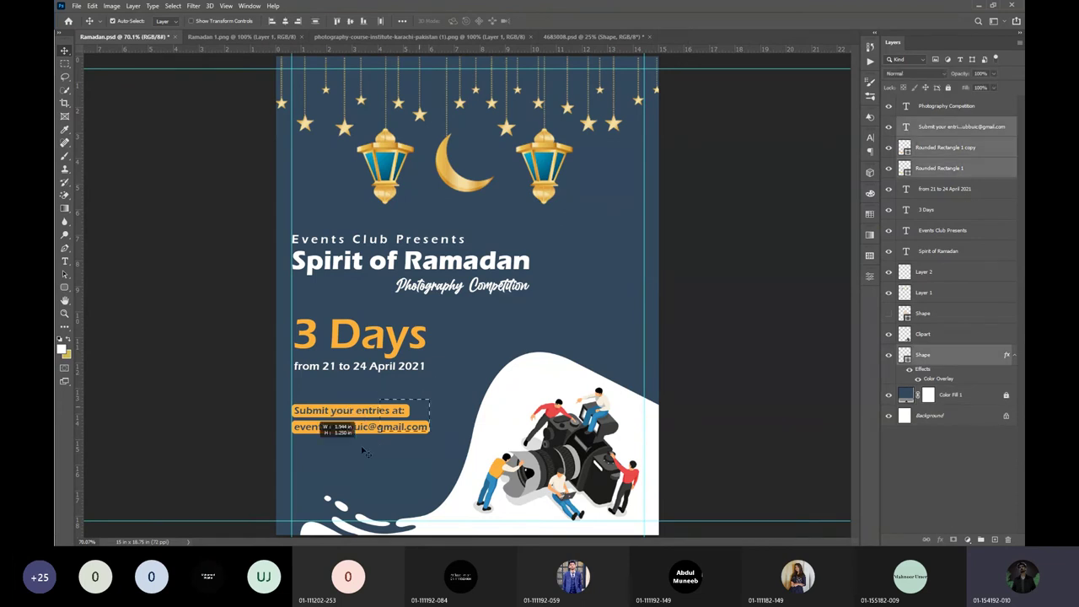
pyautogui.moveTo(435, 380); pyautogui.dragTo(458, 398)
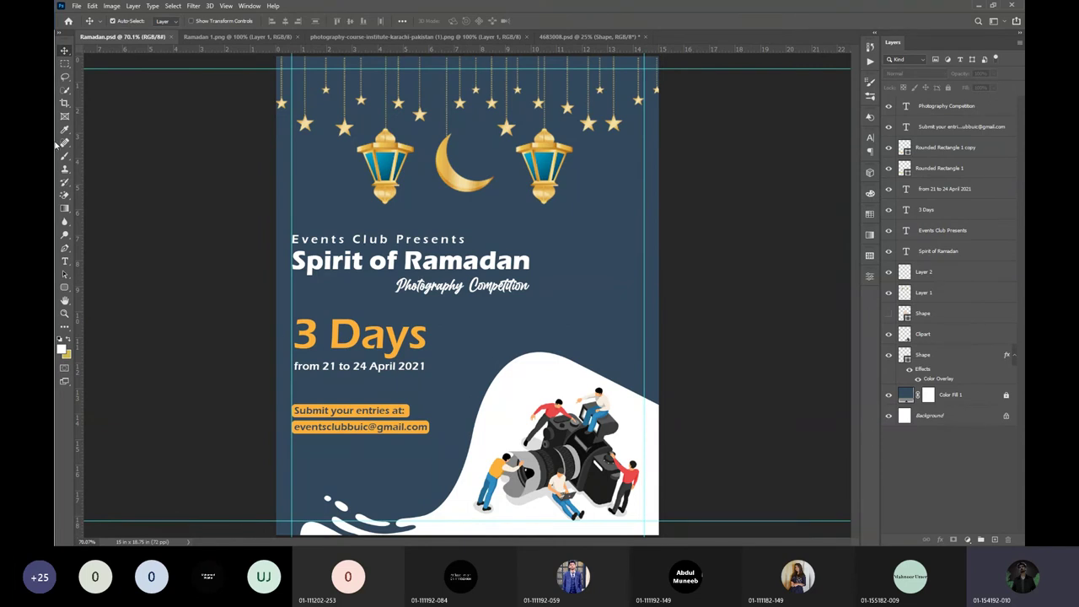
pyautogui.hotkey('alt', 'Tab')
pyautogui.hotkey('alt', 'Tab')
pyautogui.press('Tab')
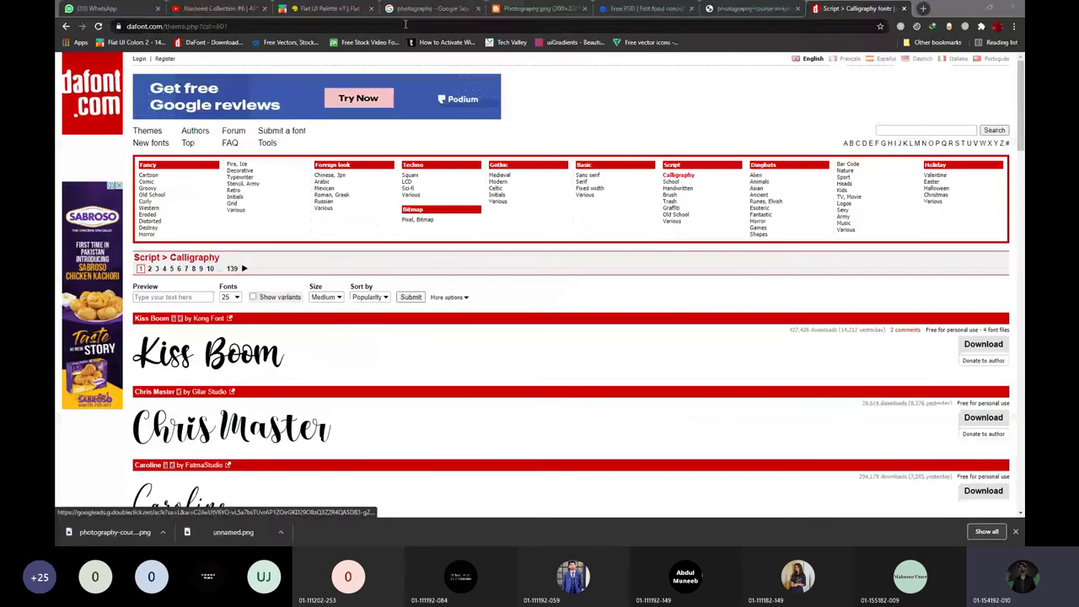
# Search Google Images for 'deadline' filtered to transparent images.
pyautogui.click(721, 8)
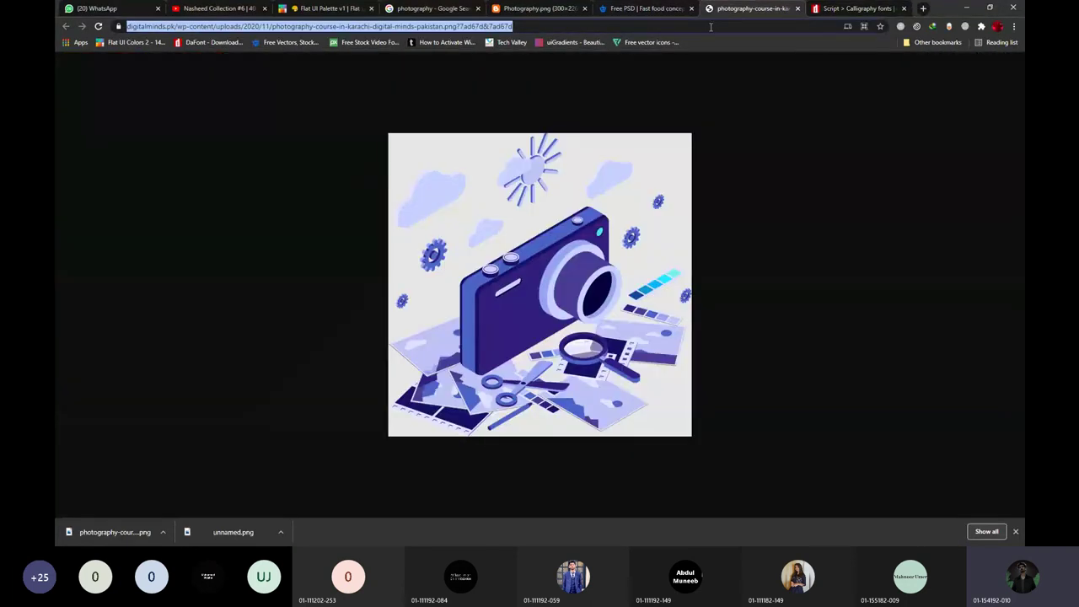
pyautogui.write('deadline')
pyautogui.press('Return')
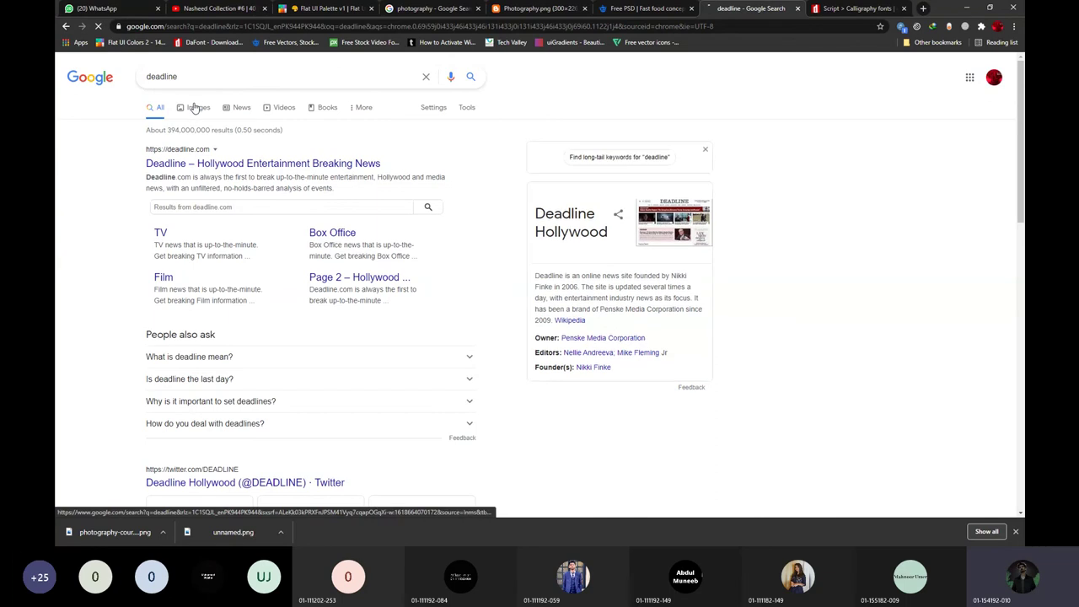
pyautogui.click(194, 108)
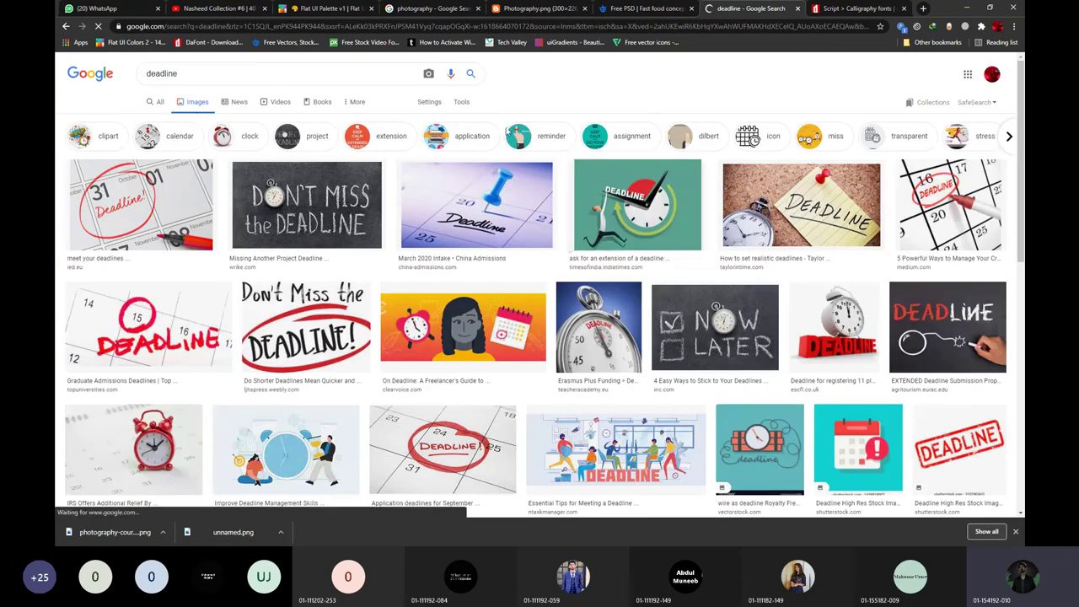
pyautogui.click(461, 101)
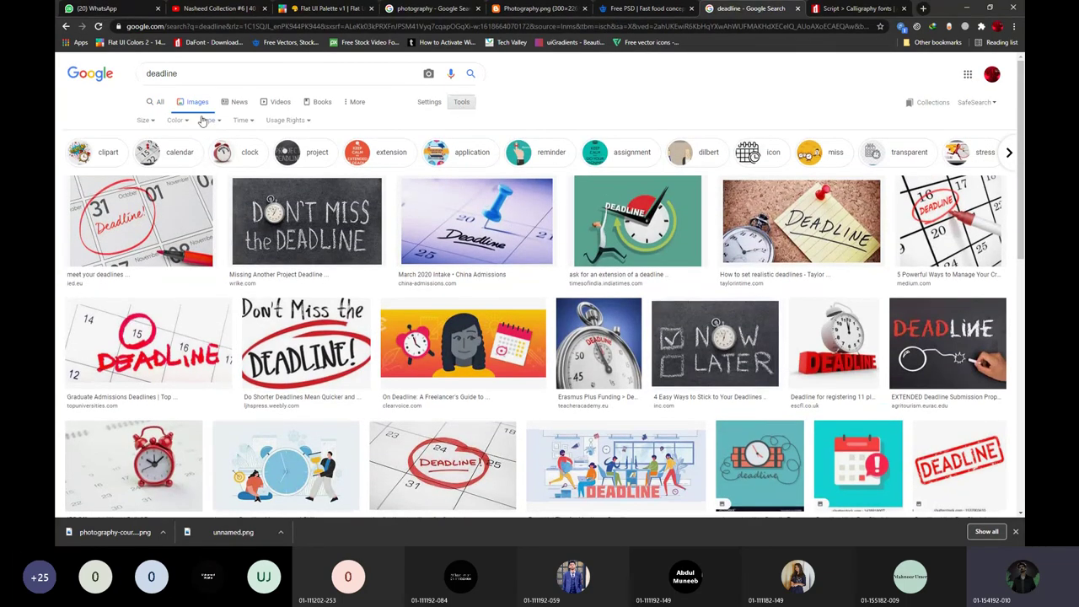
pyautogui.click(176, 121)
pyautogui.click(233, 173)
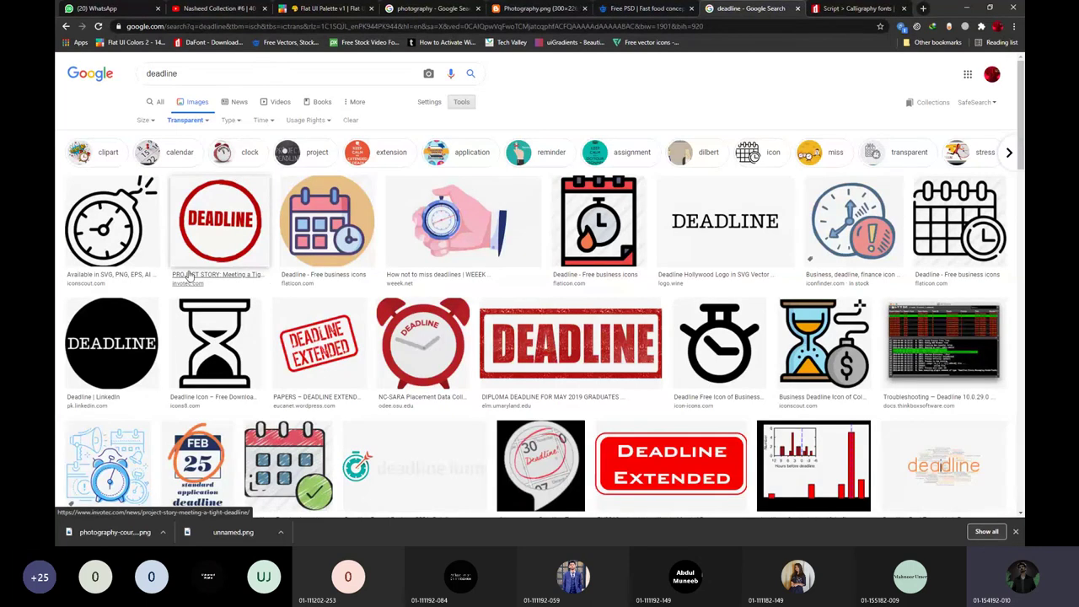
pyautogui.scroll(-4, 189, 276)
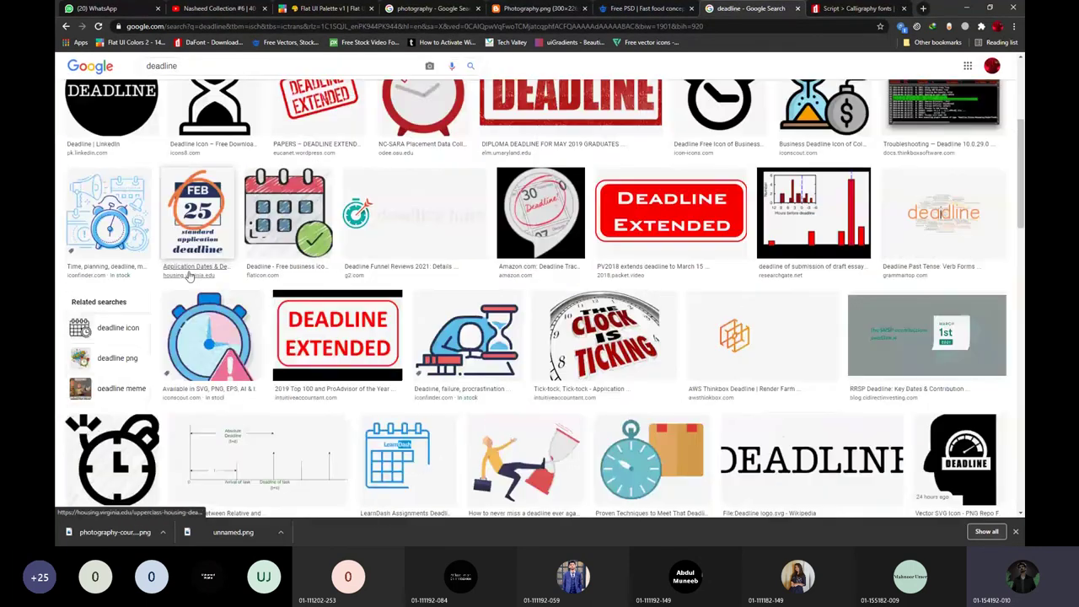
pyautogui.scroll(4, 189, 276)
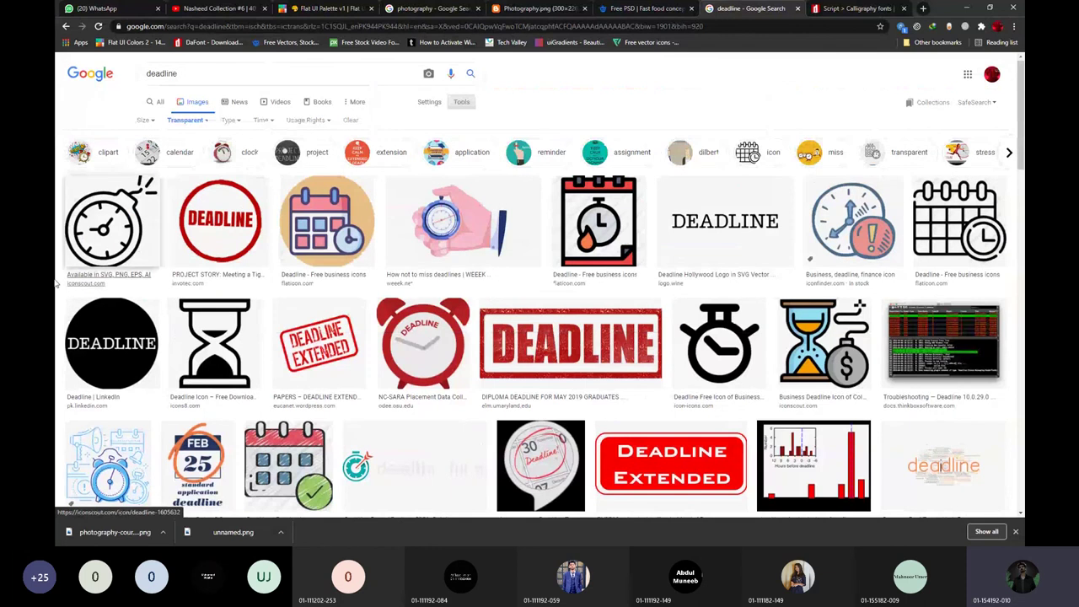
# Save the stopwatch-bomb icon as a PNG in the desktop's New folder and return to Photoshop.
pyautogui.click(76, 227)
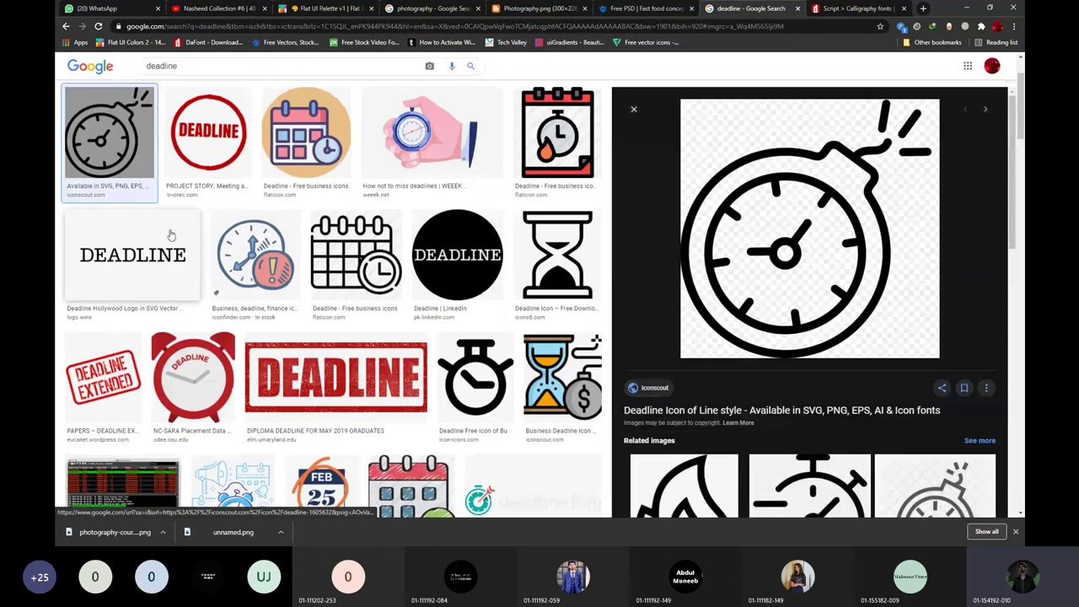
pyautogui.rightClick(722, 228)
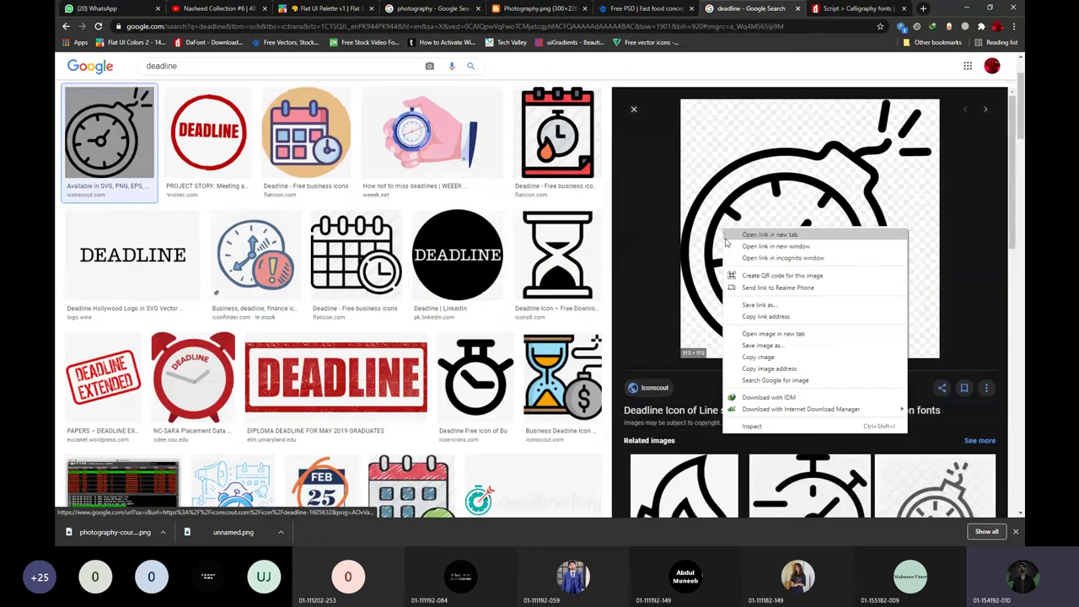
pyautogui.click(762, 345)
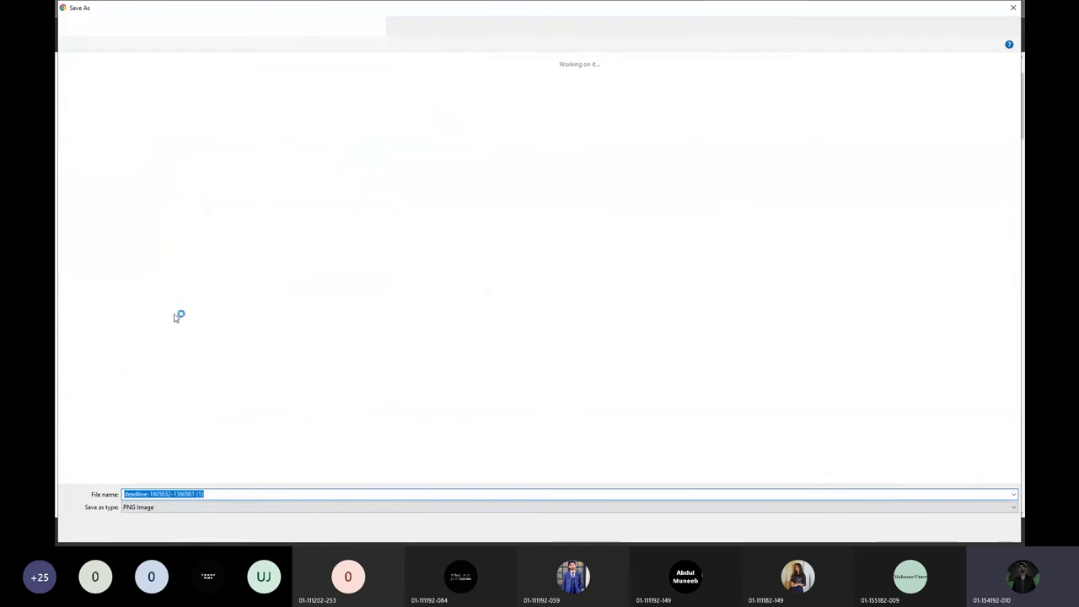
pyautogui.press('super')
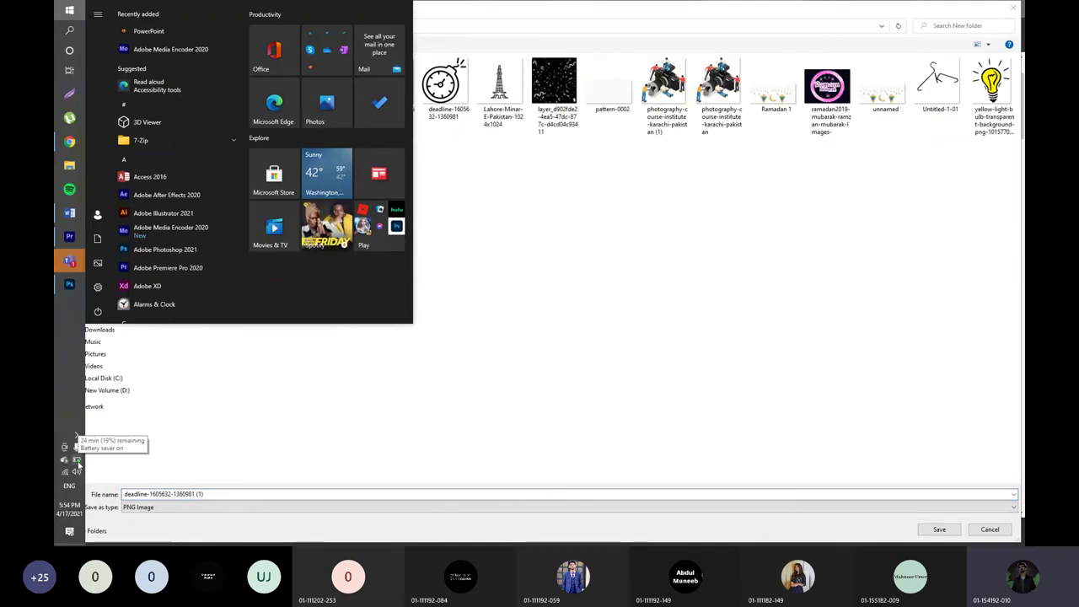
pyautogui.press('Escape')
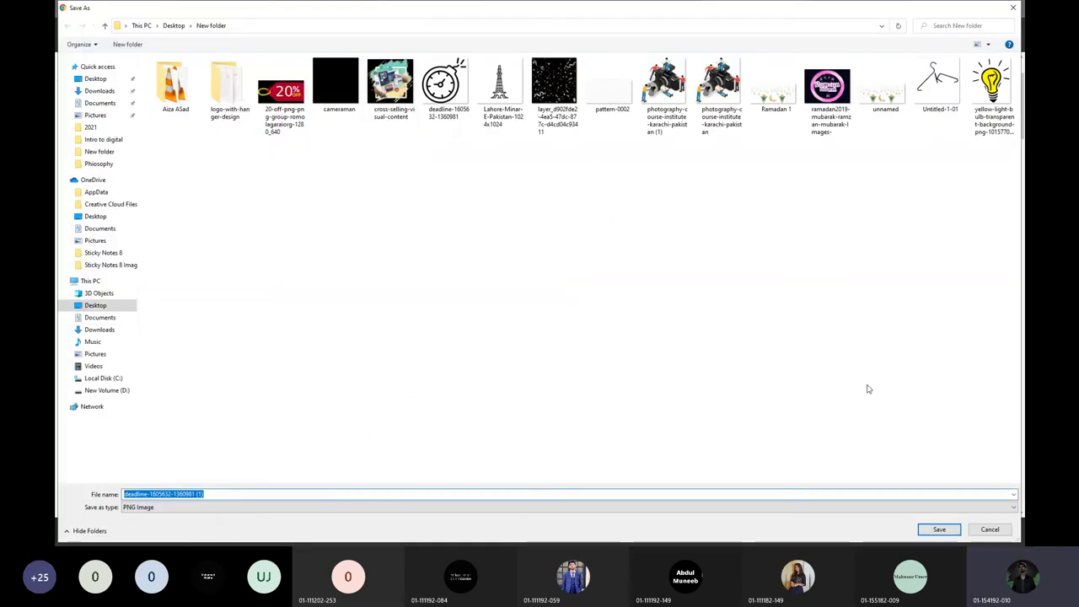
pyautogui.click(939, 529)
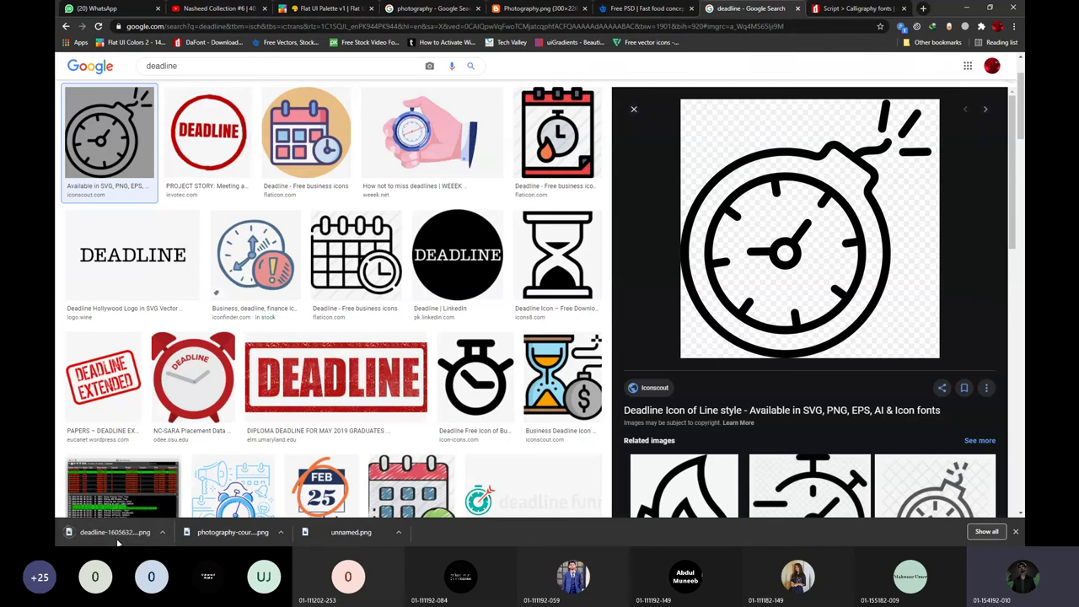
pyautogui.hotkey('alt', 'Tab')
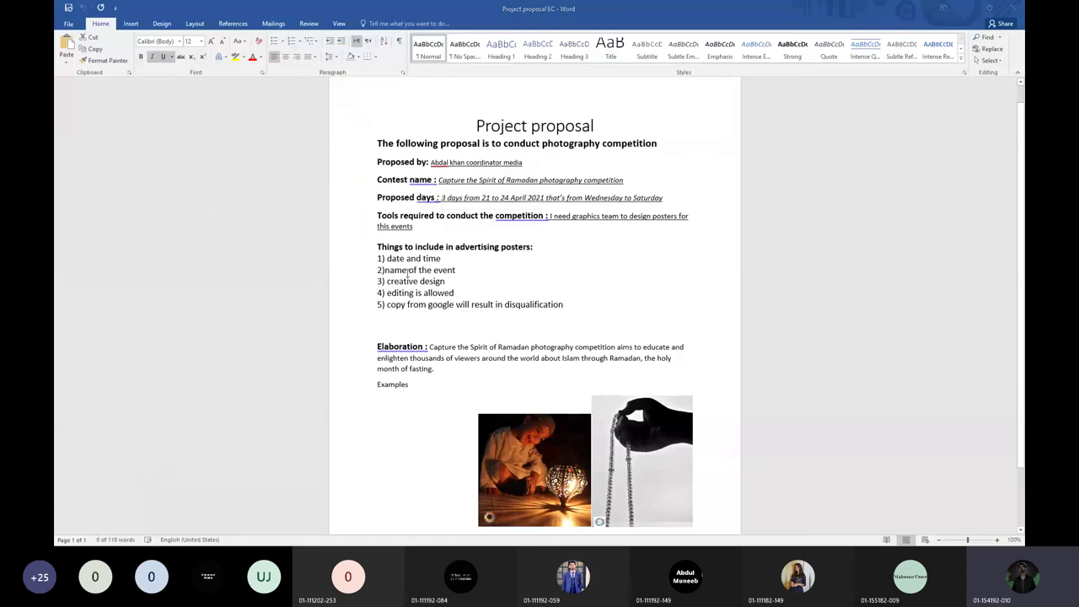
pyautogui.hotkey('alt', 'Tab')
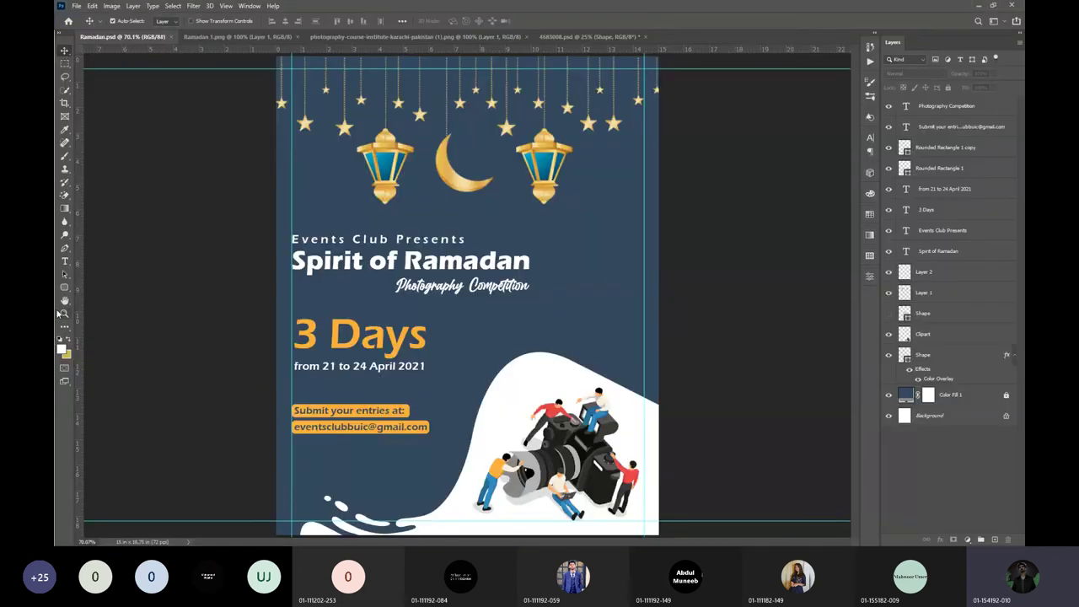
# Open the second stopwatch deadline PNG from the Desktop's New folder.
pyautogui.click(82, 5)
pyautogui.click(87, 26)
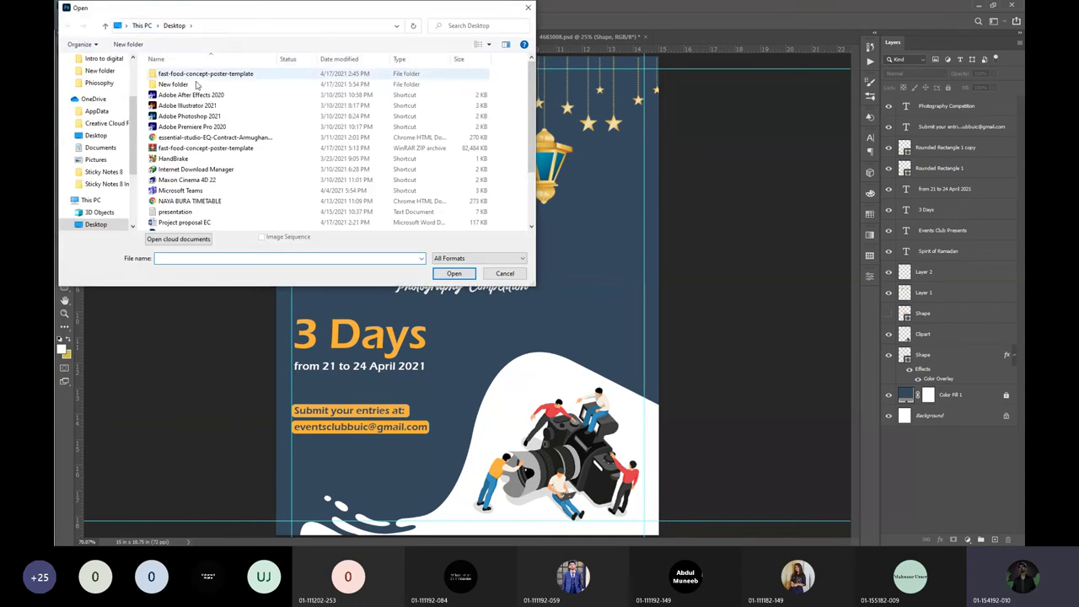
pyautogui.click(169, 94)
pyautogui.doubleClick(171, 85)
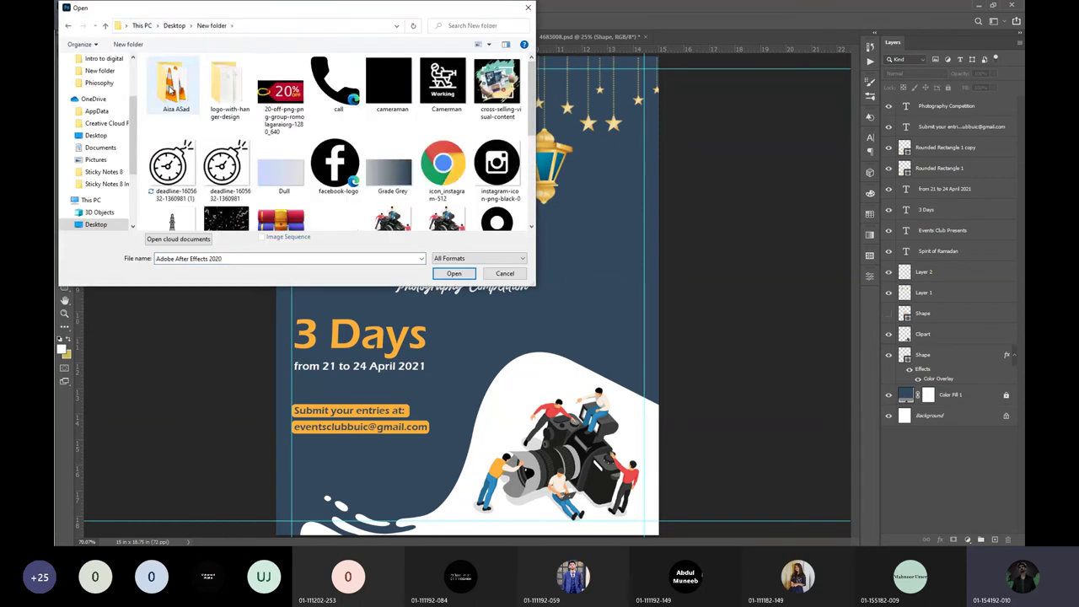
pyautogui.scroll(-5, 479, 185)
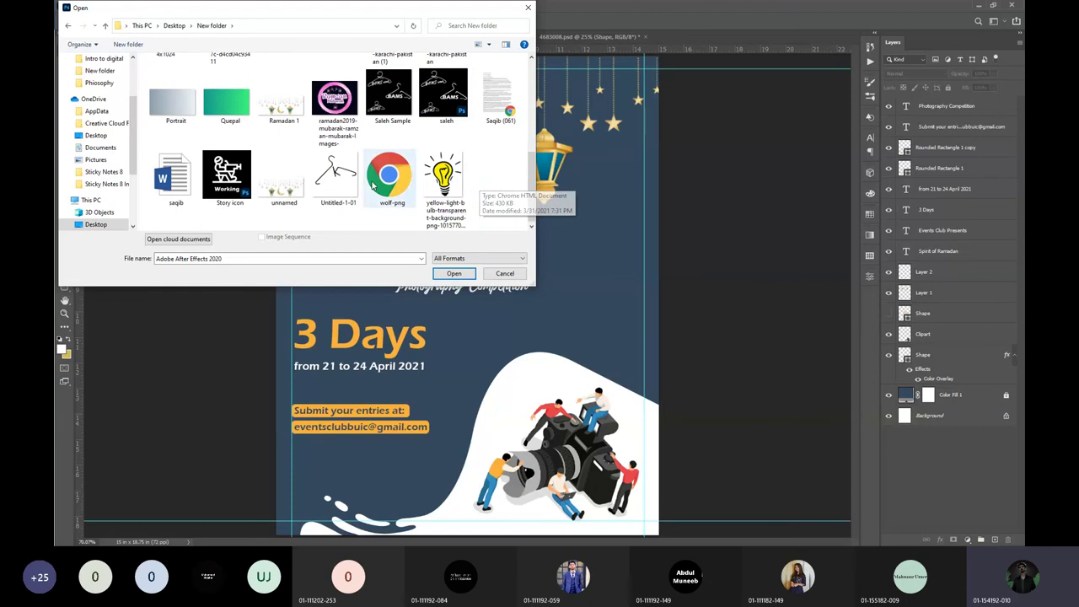
pyautogui.scroll(2, 176, 179)
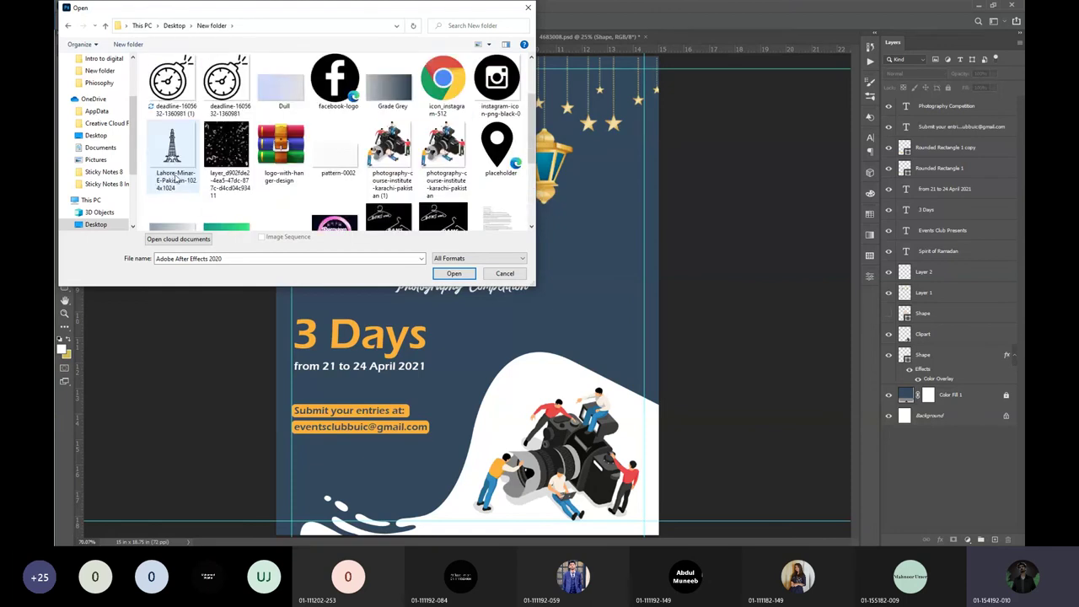
pyautogui.click(226, 84)
pyautogui.click(454, 273)
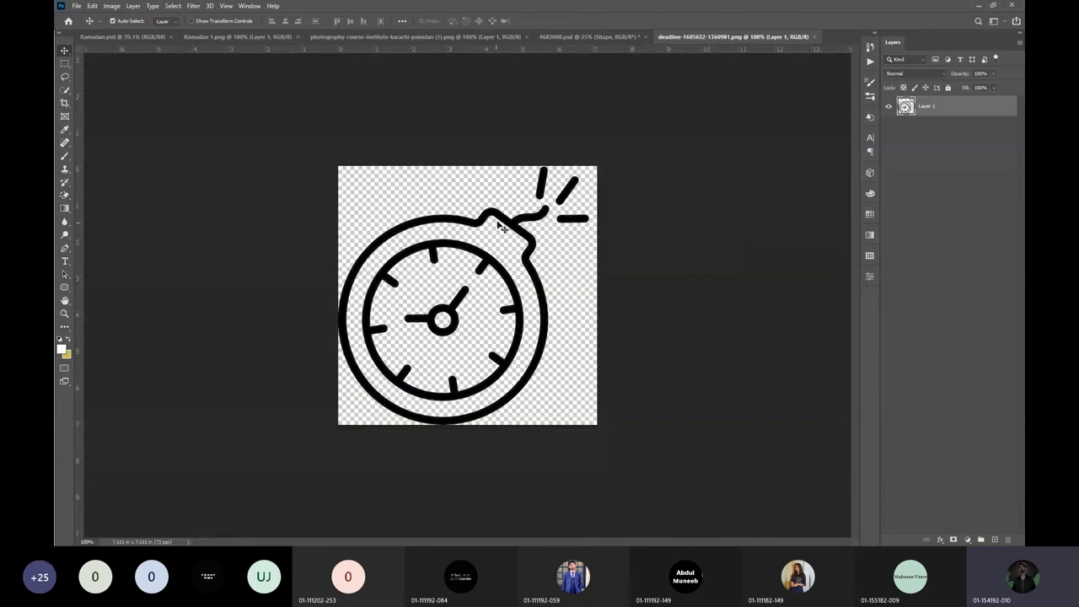
# Drag the stopwatch onto Ramadan.psd, scale it to about a third, and place it beside '3 Days'.
pyautogui.moveTo(530, 203); pyautogui.dragTo(452, 271)
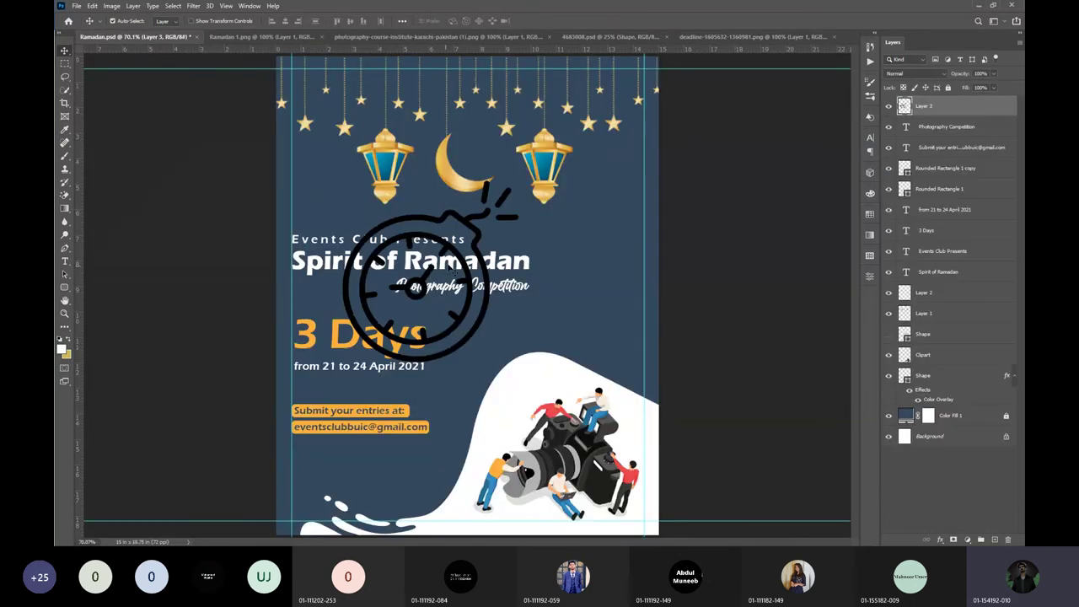
pyautogui.hotkey('ctrl', 't')
pyautogui.scroll(2, 447, 250)
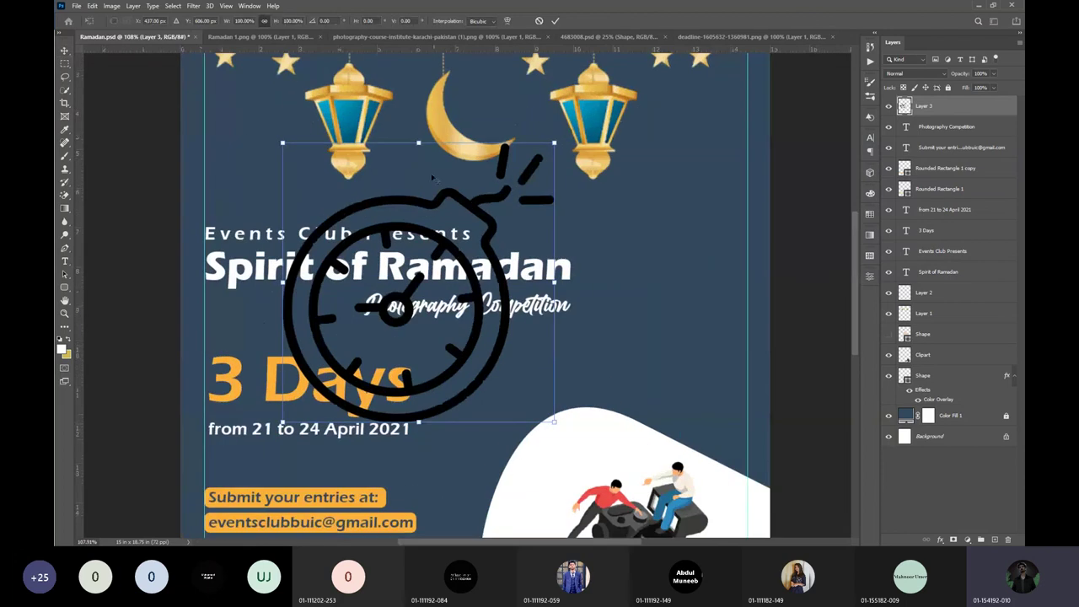
pyautogui.moveTo(419, 142); pyautogui.dragTo(436, 200)
pyautogui.moveTo(440, 245); pyautogui.dragTo(456, 342)
pyautogui.scroll(2, 426, 417)
pyautogui.moveTo(497, 439); pyautogui.dragTo(467, 354)
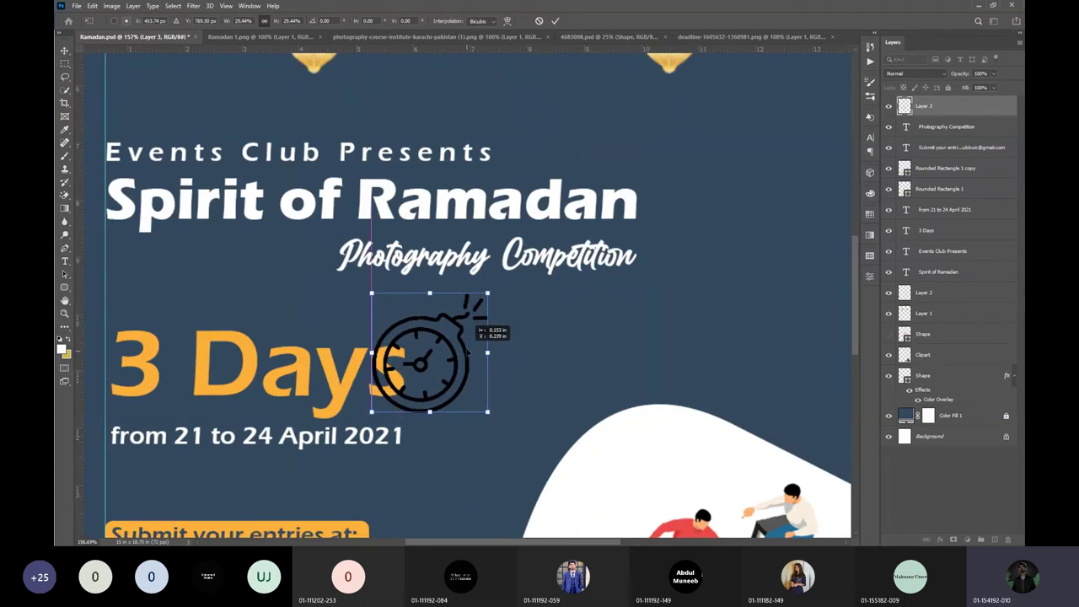
pyautogui.click(556, 21)
# Add a Color Overlay using the orange sampled from '3 Days', then move the stopwatch lower-right.
pyautogui.rightClick(956, 118)
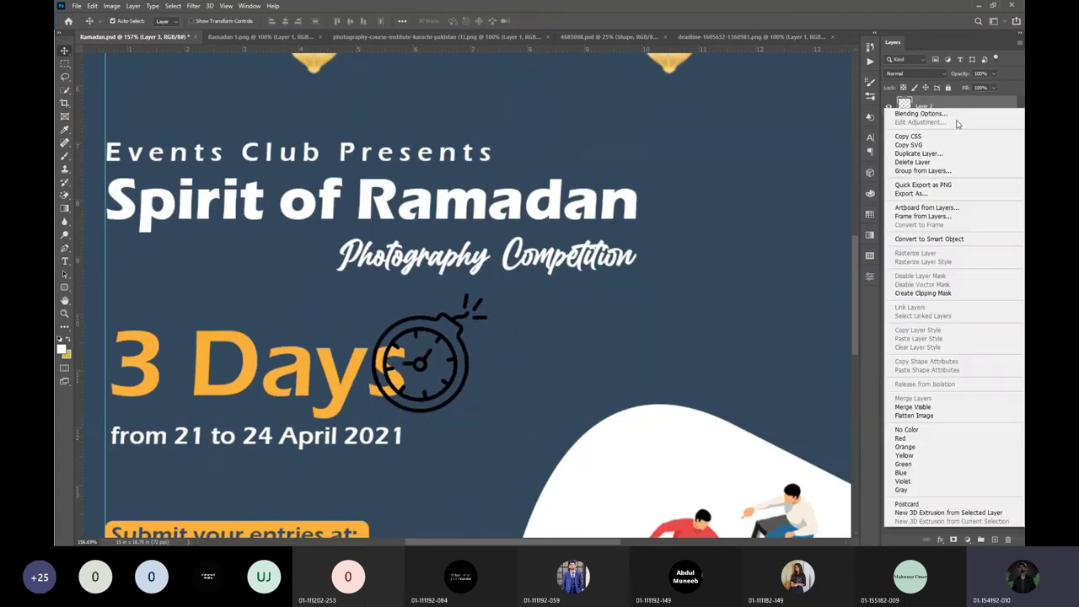
pyautogui.press('Escape')
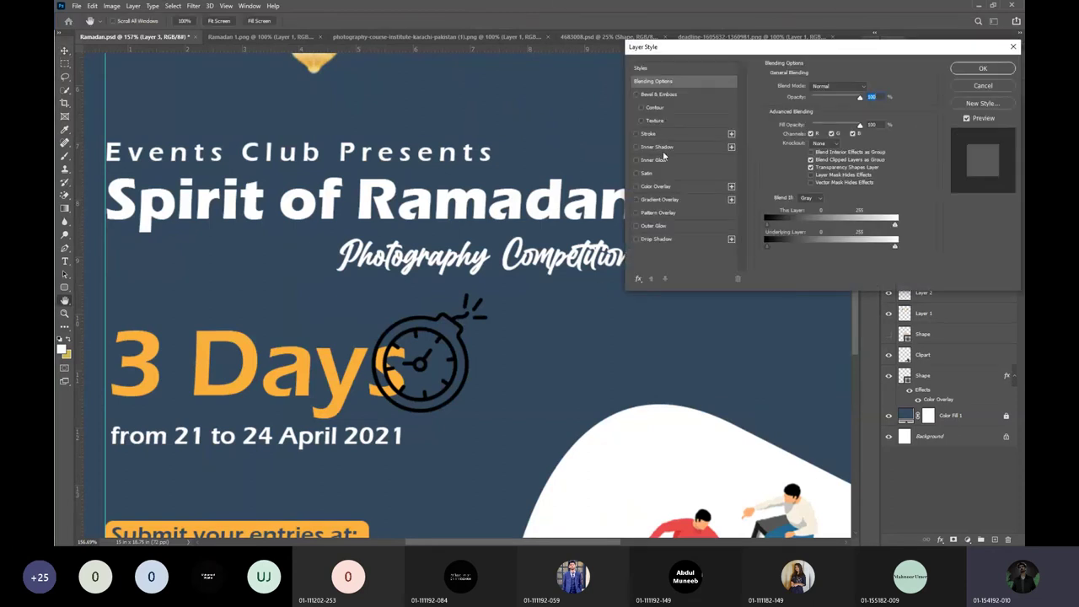
pyautogui.click(656, 186)
pyautogui.click(869, 87)
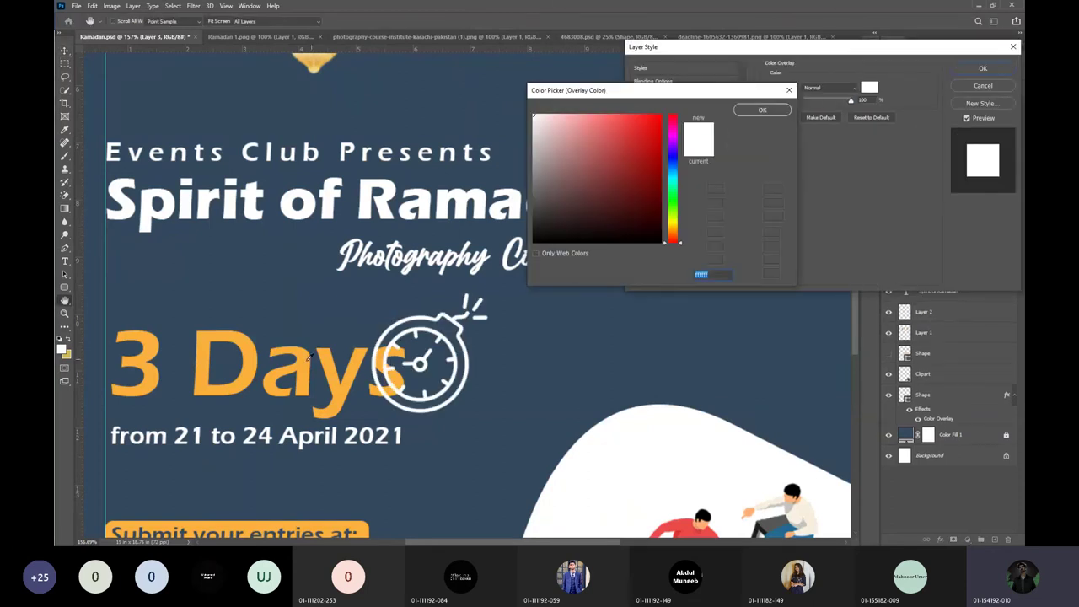
pyautogui.click(245, 348)
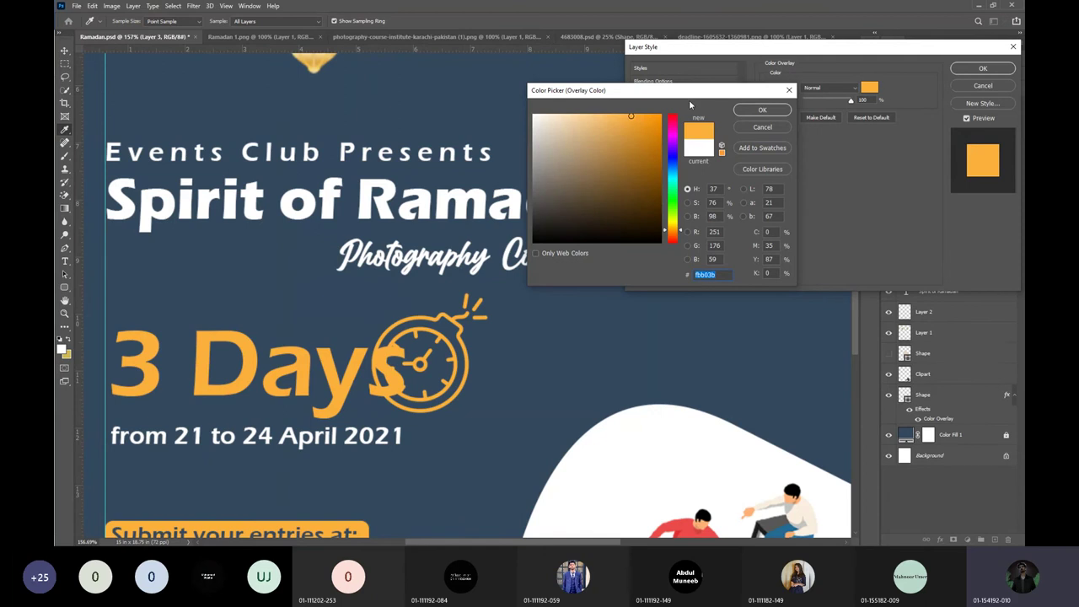
pyautogui.click(762, 109)
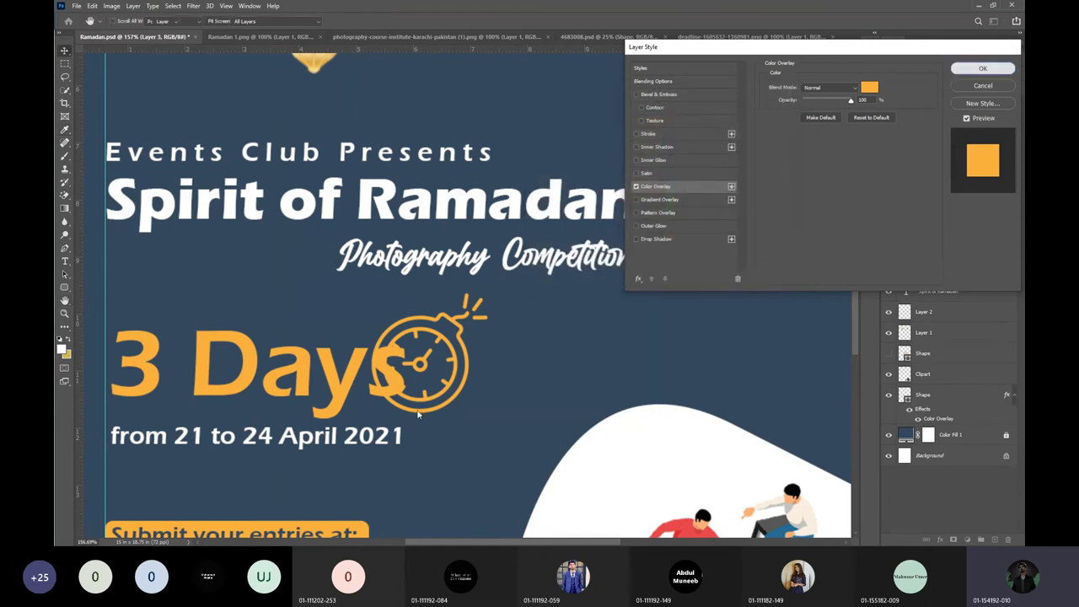
pyautogui.click(983, 68)
pyautogui.moveTo(424, 415); pyautogui.dragTo(452, 455)
pyautogui.scroll(-3, 447, 456)
pyautogui.scroll(1, 447, 456)
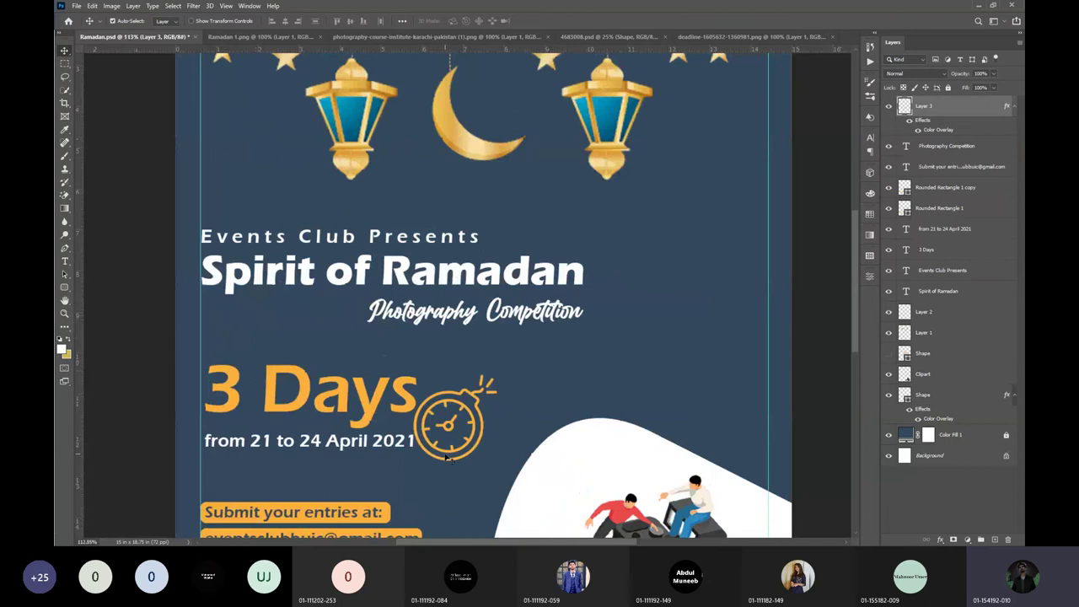
# Scale the stopwatch to about 72% and set it right beside '3 Days'.
pyautogui.hotkey('ctrl', 't')
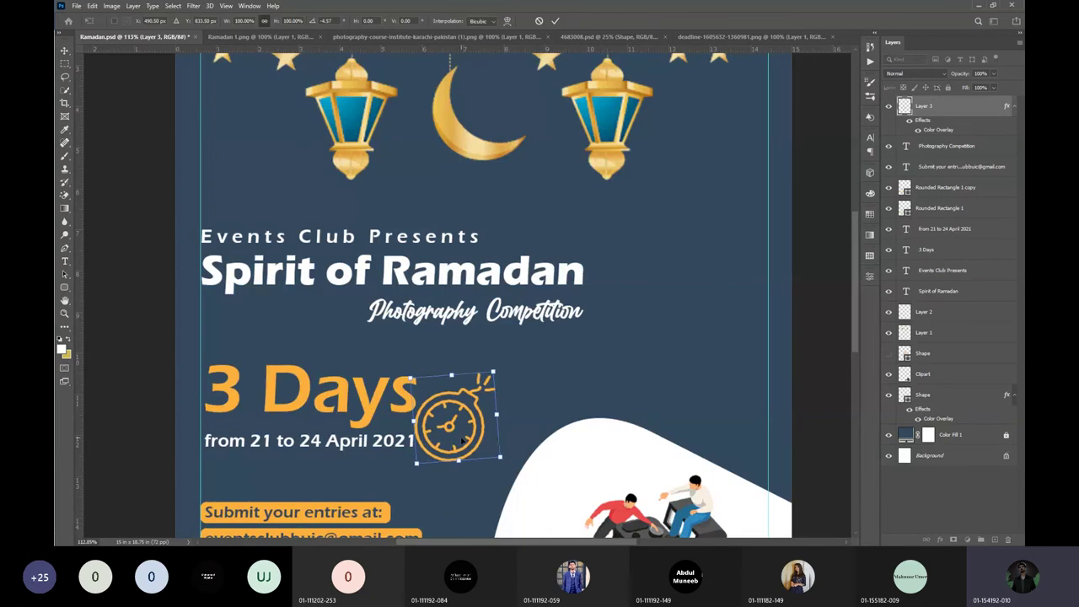
pyautogui.moveTo(497, 459); pyautogui.dragTo(464, 404)
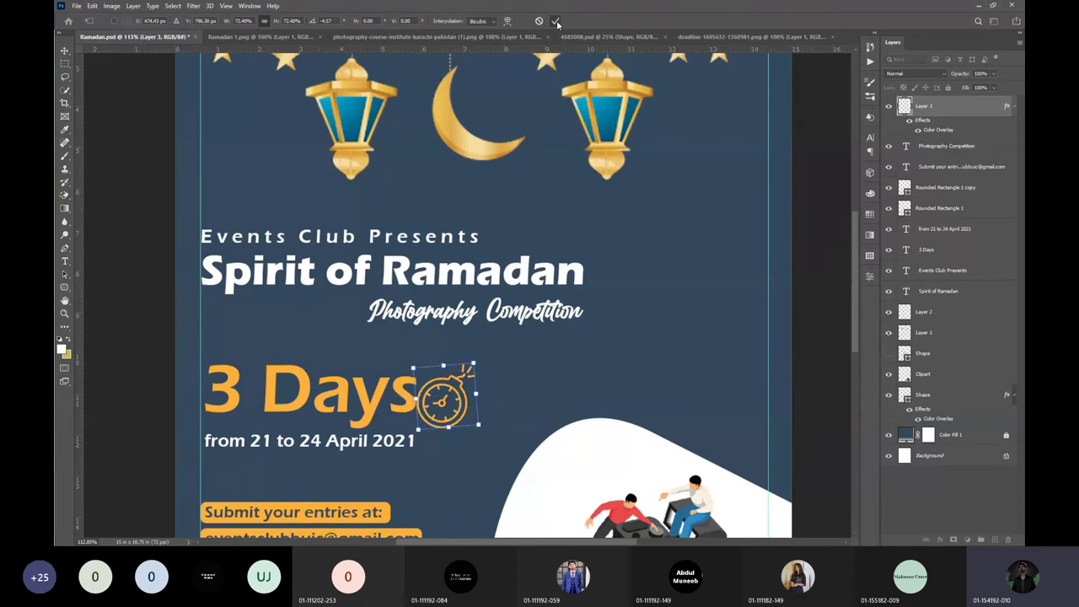
pyautogui.click(556, 21)
pyautogui.hotkey('ctrl', '0')
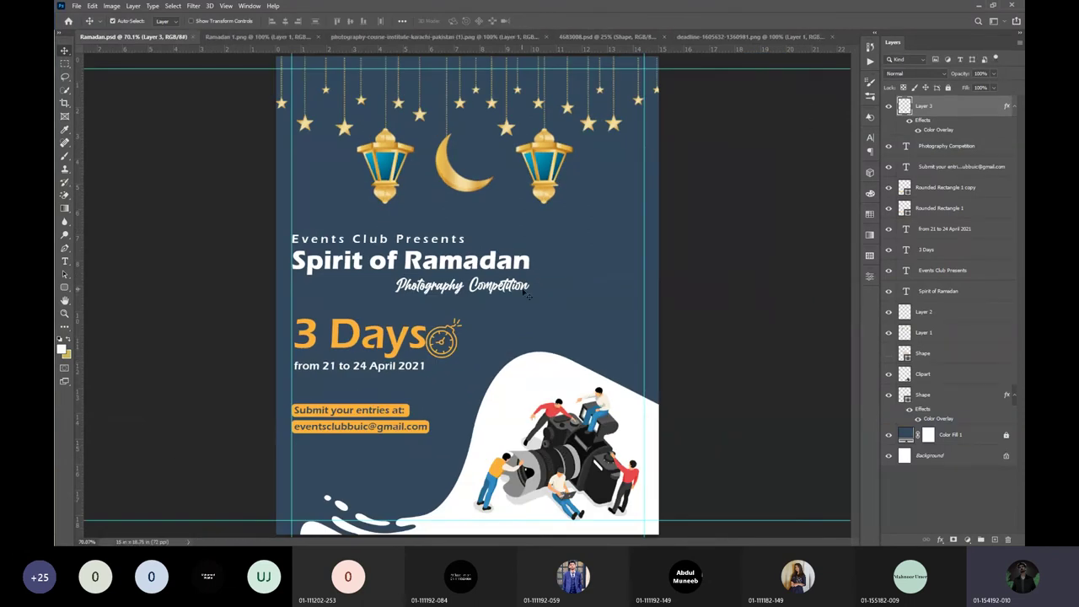
pyautogui.scroll(4, 527, 291)
pyautogui.hotkey('ctrl', '0')
pyautogui.scroll(3, 438, 367)
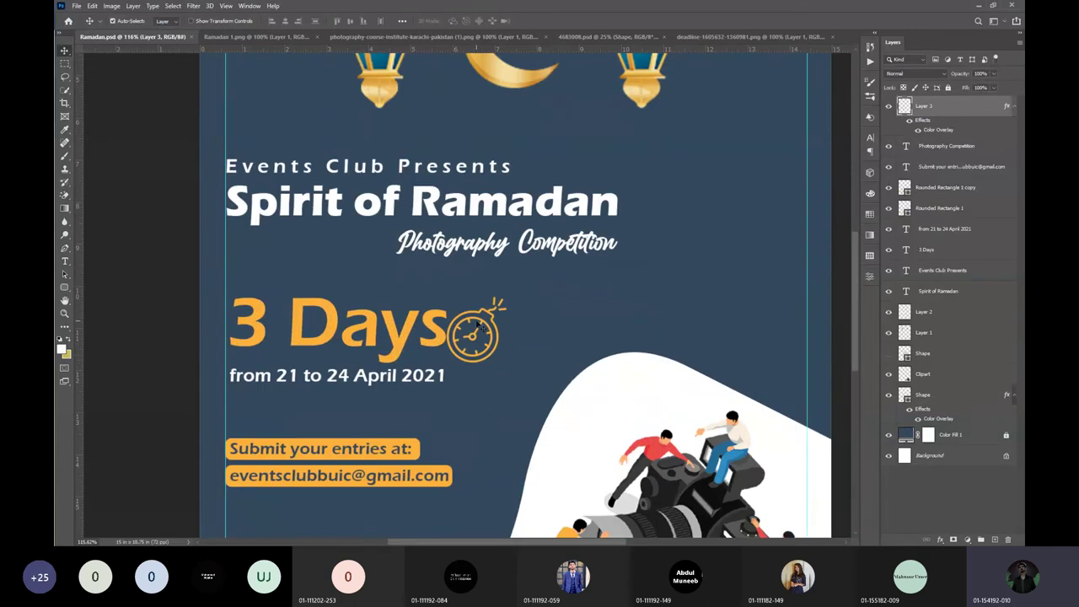
pyautogui.moveTo(483, 314); pyautogui.dragTo(468, 297)
# Move the stopwatch layer below the '3 Days' layer and lower it toward the date line.
pyautogui.moveTo(944, 107); pyautogui.dragTo(943, 260)
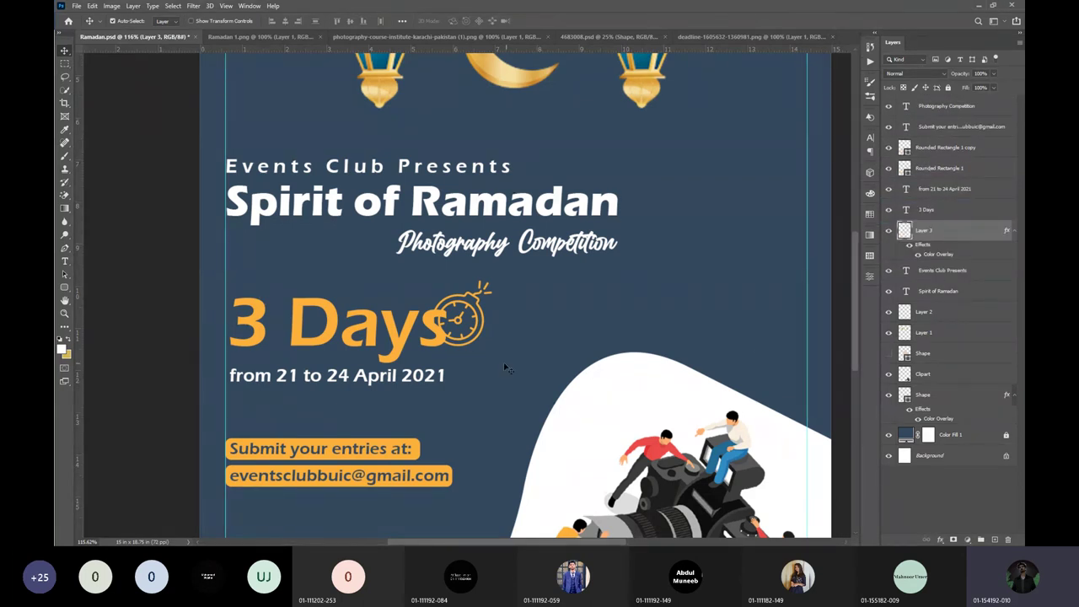
pyautogui.moveTo(463, 347); pyautogui.dragTo(456, 372)
pyautogui.hotkey('ctrl', 'z')
pyautogui.hotkey('ctrl', 'z')
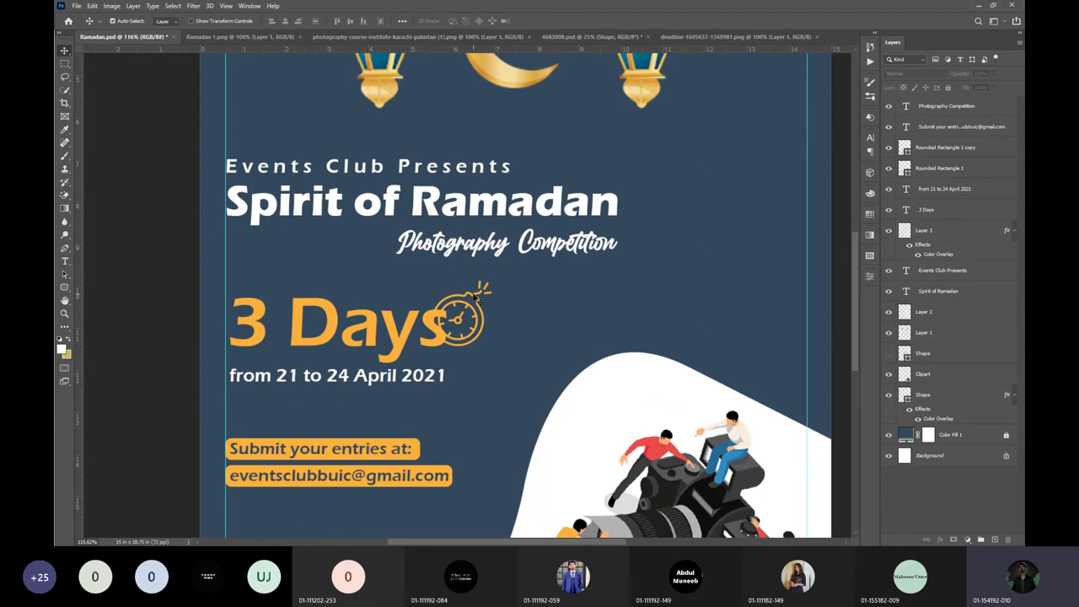
pyautogui.moveTo(475, 299); pyautogui.dragTo(472, 331)
pyautogui.hotkey('ctrl', '0')
pyautogui.hotkey('ctrl', '-')
pyautogui.hotkey('ctrl', '-')
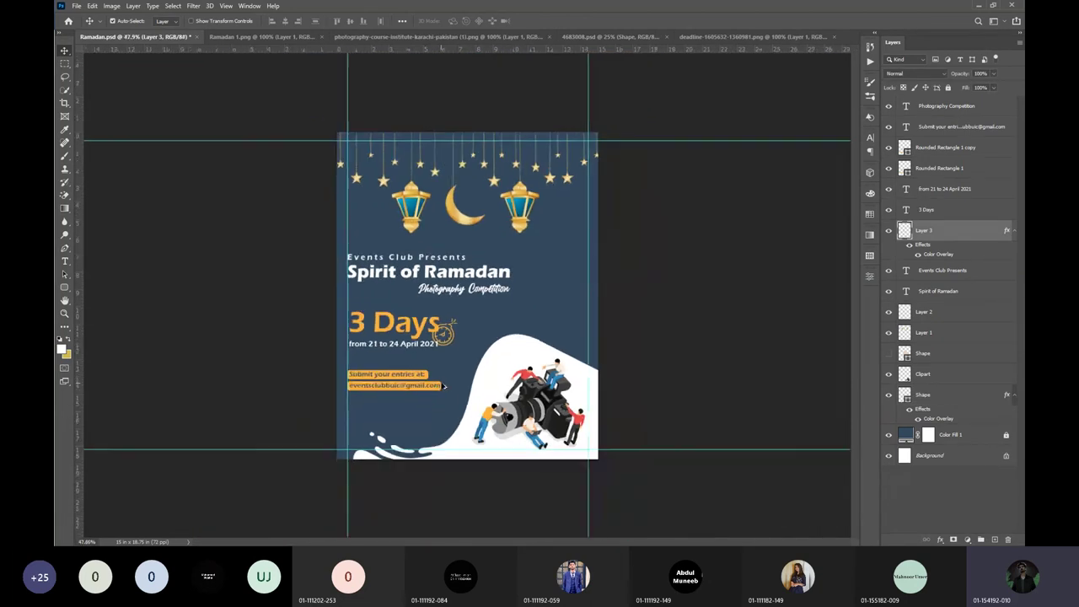
pyautogui.hotkey('ctrl', '+')
pyautogui.hotkey('ctrl', '0')
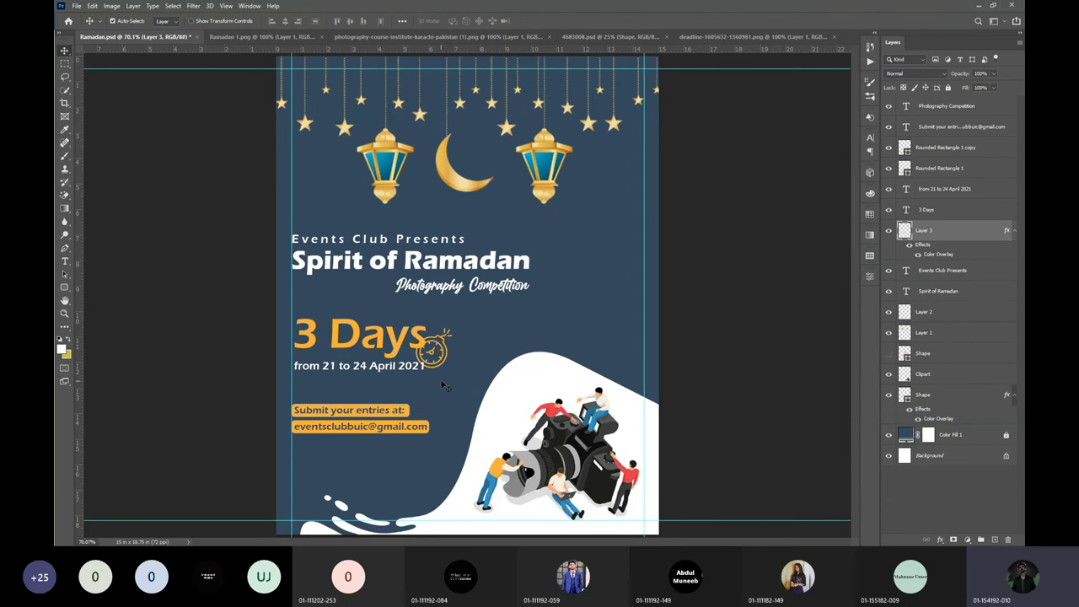
# Open EC.png from D: > Bahria university > Event Club > Club logos in details view.
pyautogui.click(76, 6)
pyautogui.click(75, 7)
pyautogui.hotkey('ctrl', 'o')
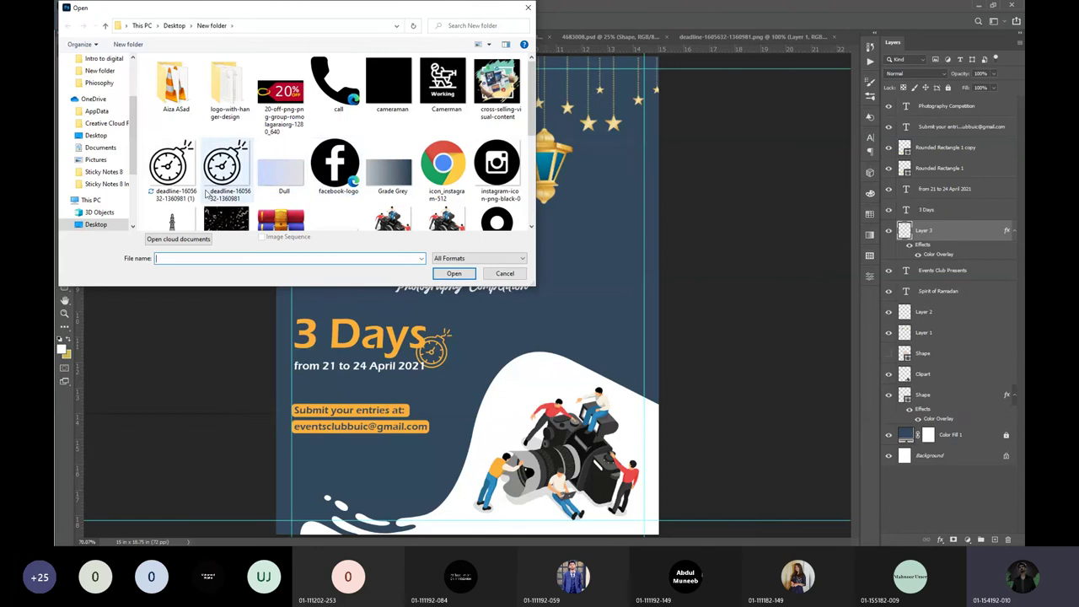
pyautogui.hotkey('ctrl', 'shift', '6')
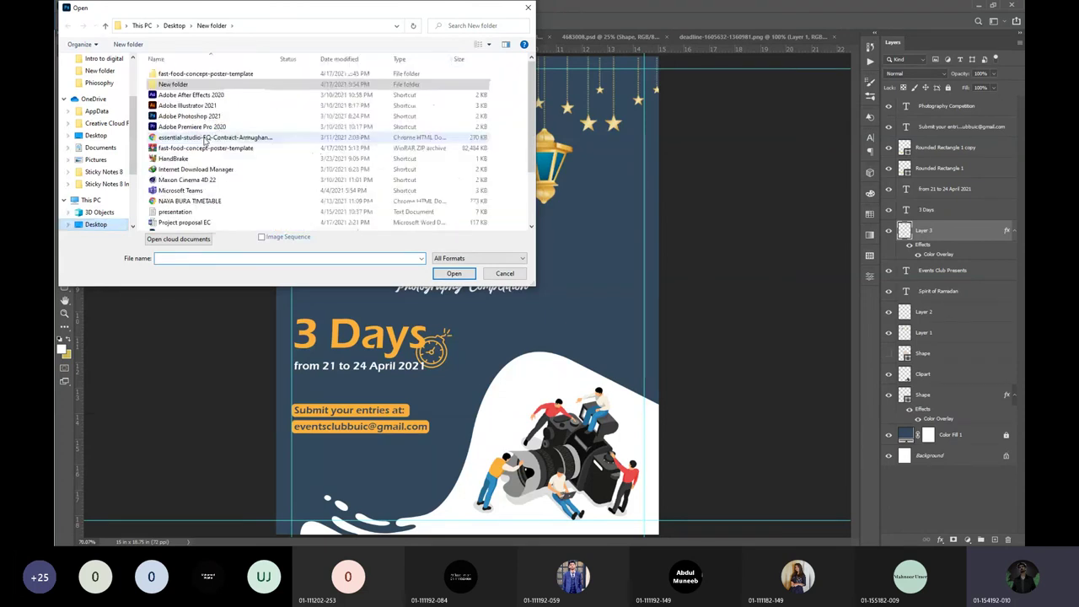
pyautogui.scroll(-3, 110, 181)
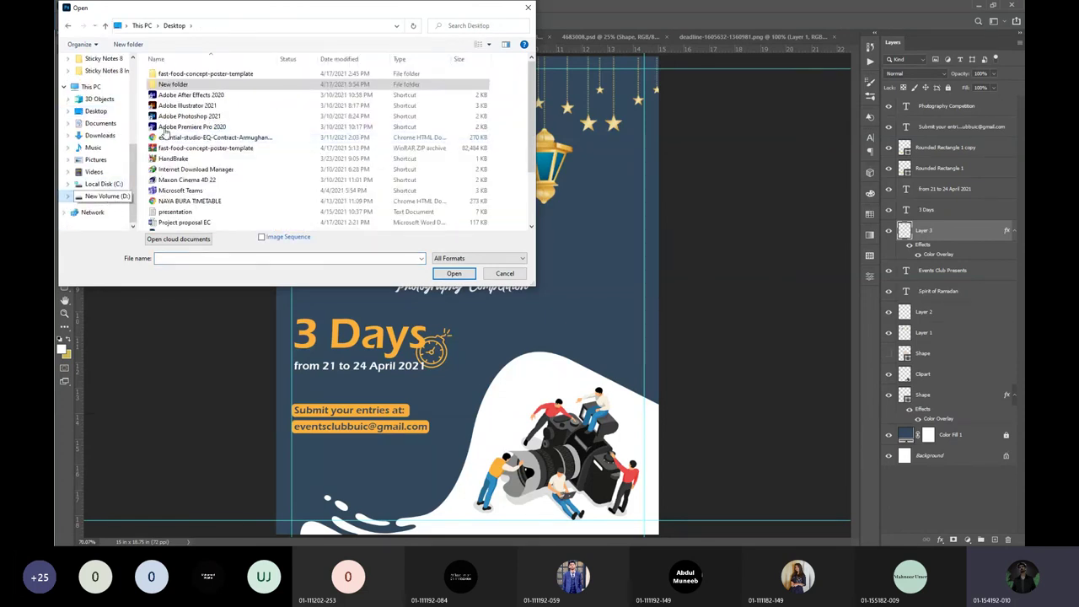
pyautogui.doubleClick(185, 96)
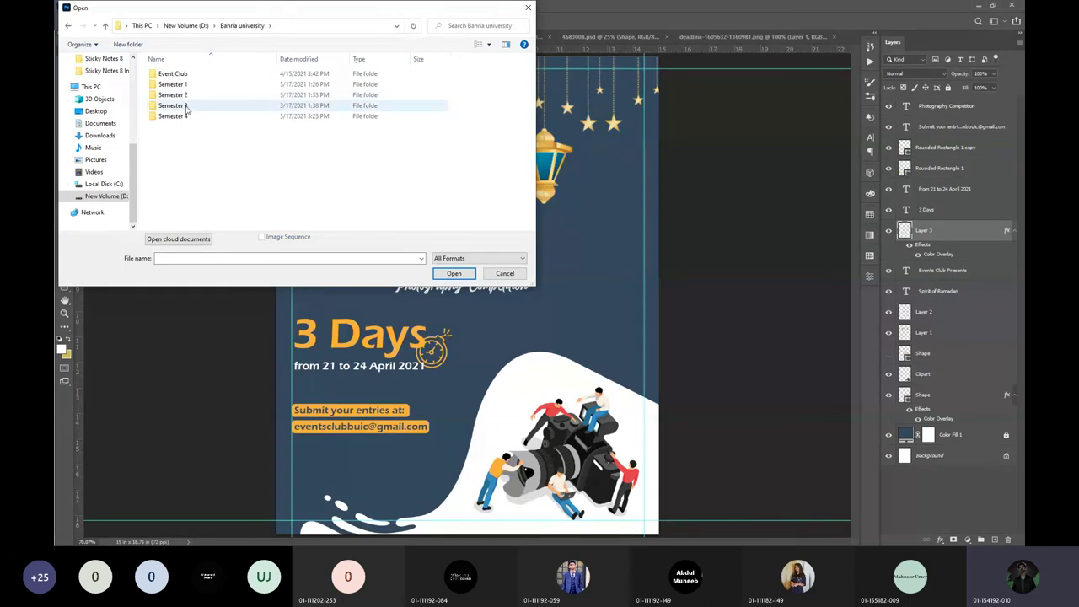
pyautogui.doubleClick(216, 75)
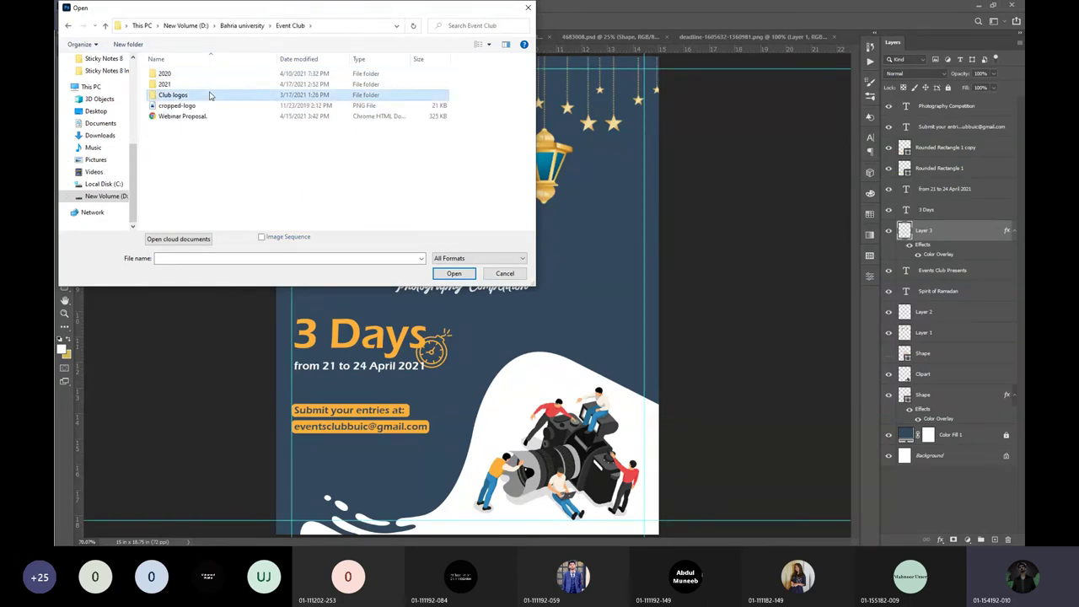
pyautogui.doubleClick(211, 96)
pyautogui.click(284, 84)
pyautogui.click(453, 273)
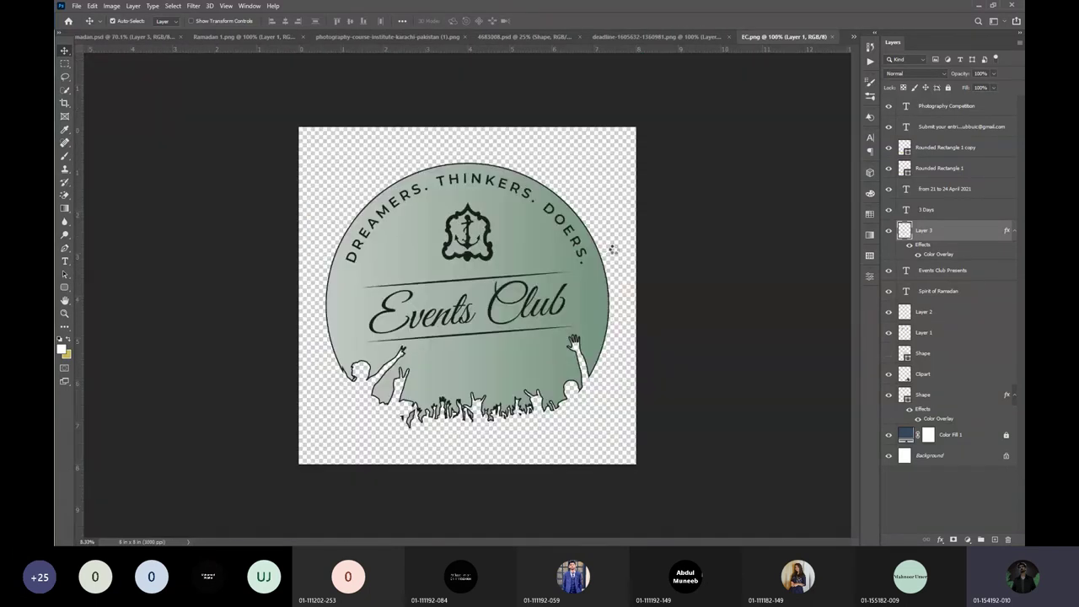
# Drag the Events Club logo onto the poster and scale it down to a small badge.
pyautogui.moveTo(529, 284); pyautogui.dragTo(595, 297)
pyautogui.hotkey('ctrl', 't')
pyautogui.hotkey('ctrl', '0')
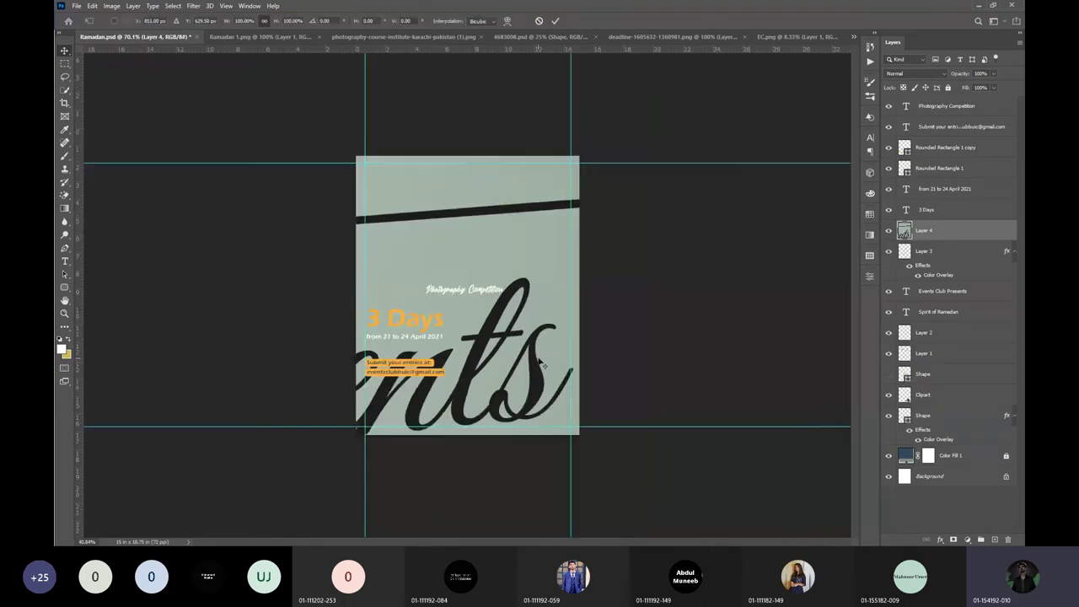
pyautogui.scroll(-6, 540, 363)
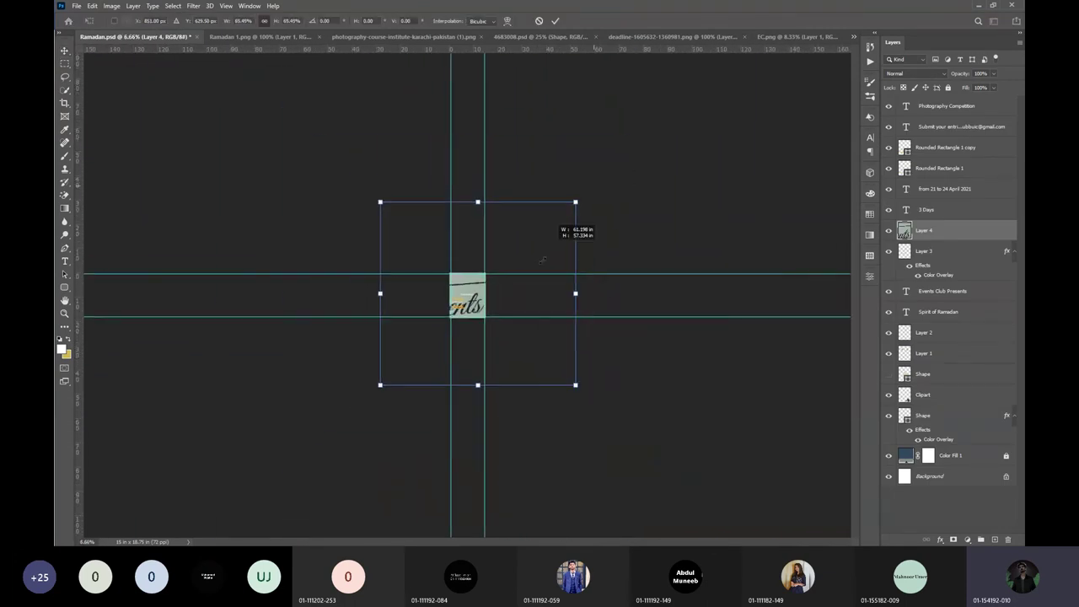
pyautogui.moveTo(542, 260); pyautogui.dragTo(511, 295)
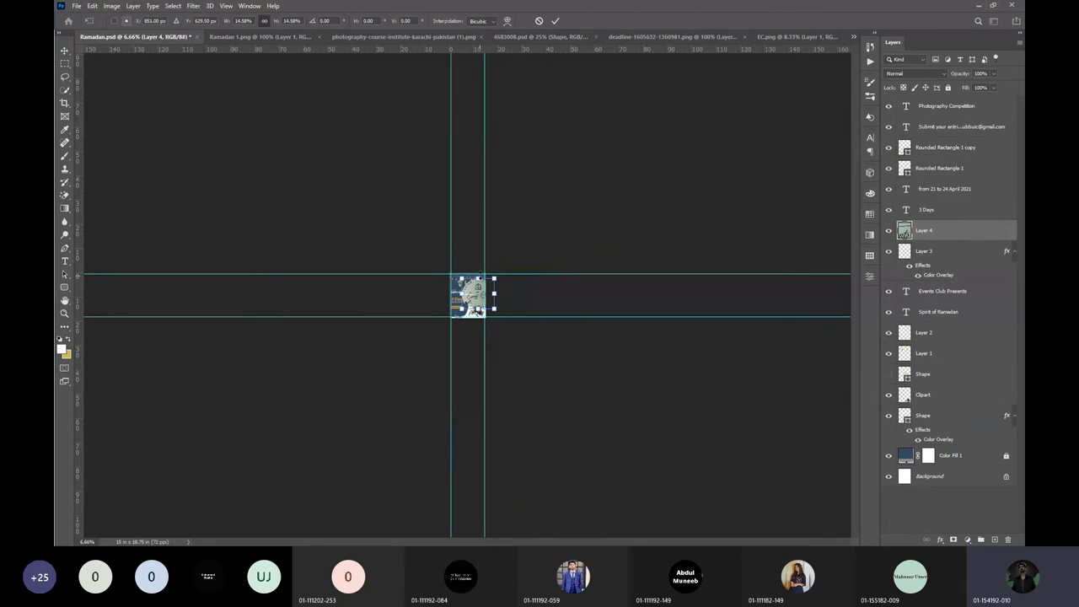
pyautogui.scroll(8, 478, 288)
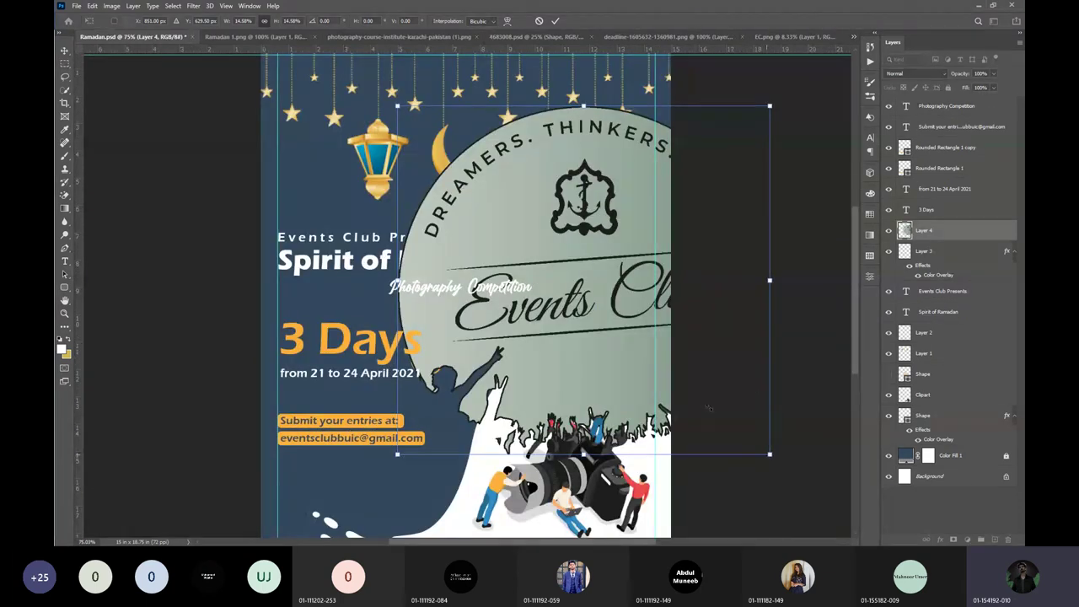
pyautogui.moveTo(770, 453); pyautogui.dragTo(627, 95)
pyautogui.hotkey('ctrl', '-')
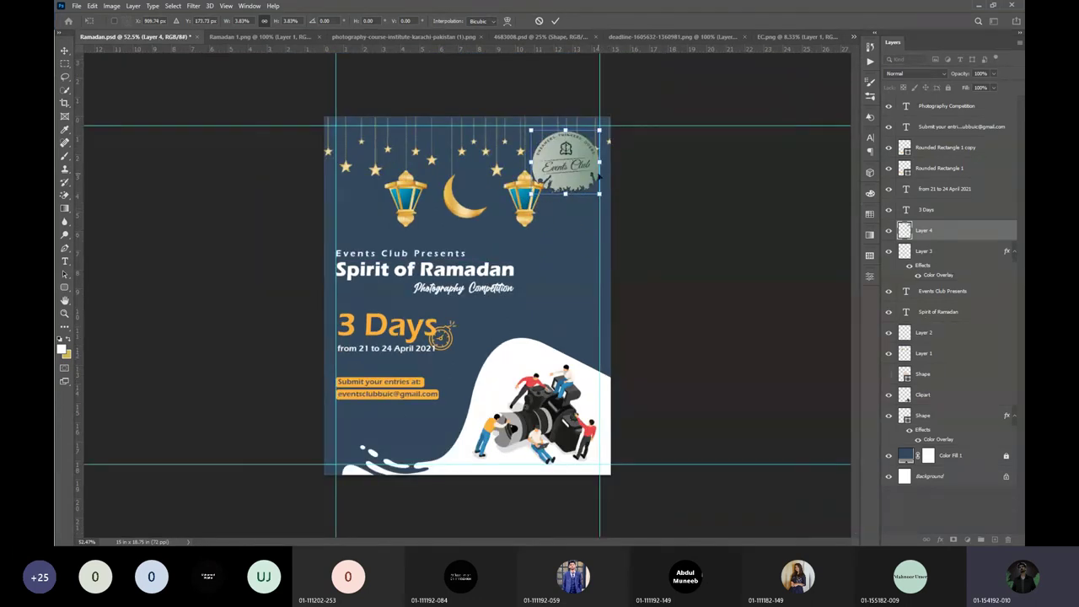
pyautogui.scroll(2, 598, 160)
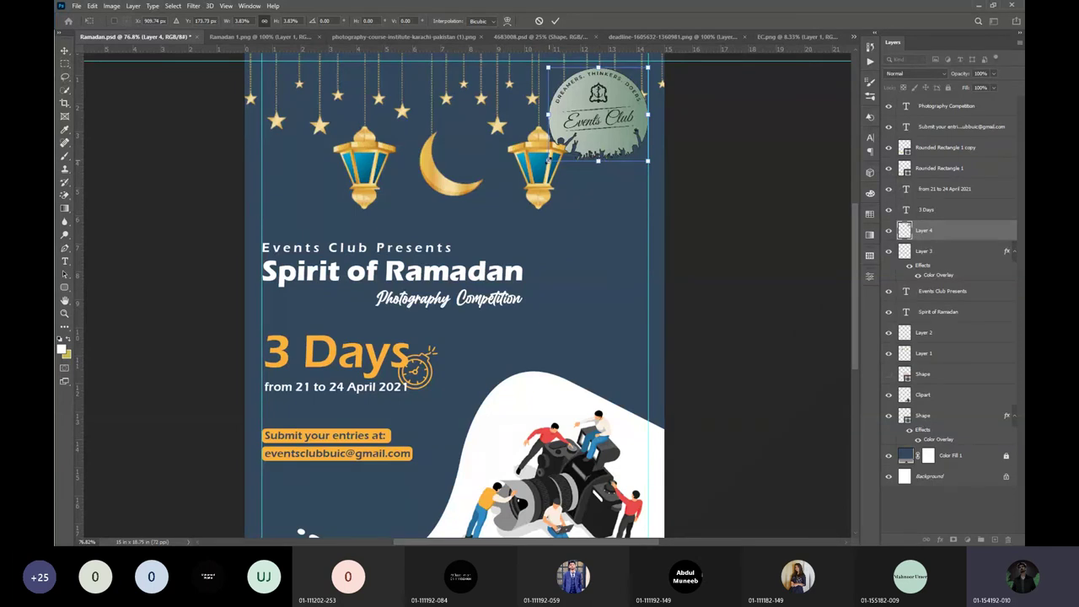
pyautogui.moveTo(548, 158); pyautogui.dragTo(577, 135)
pyautogui.click(555, 21)
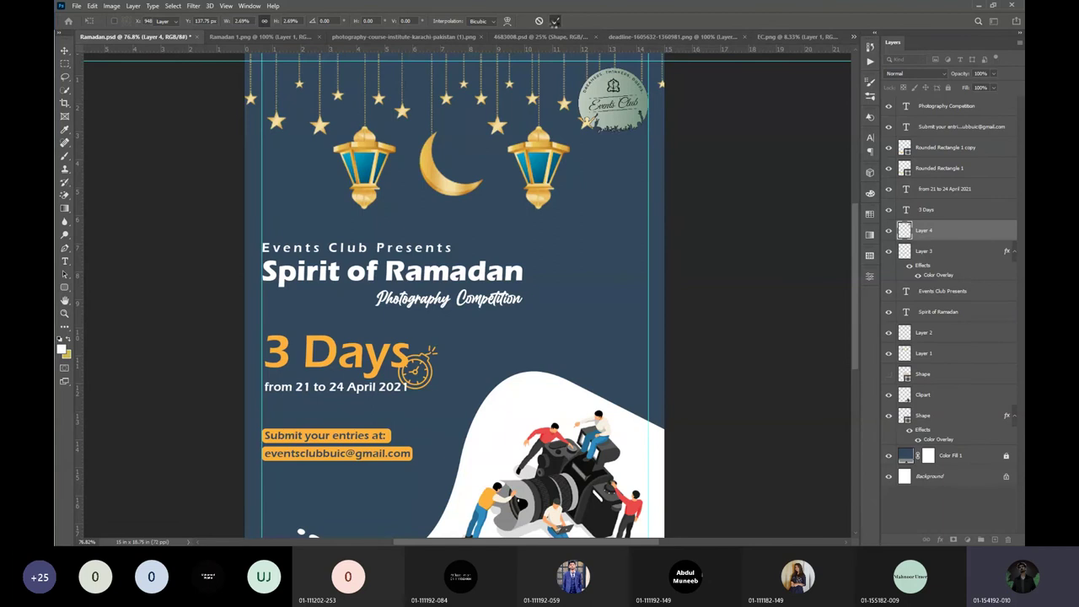
# Position the small logo in the top-right corner beside the stars, clear of the crescent.
pyautogui.scroll(-1, 612, 134)
pyautogui.moveTo(601, 86); pyautogui.dragTo(461, 211)
pyautogui.hotkey('ctrl', 't')
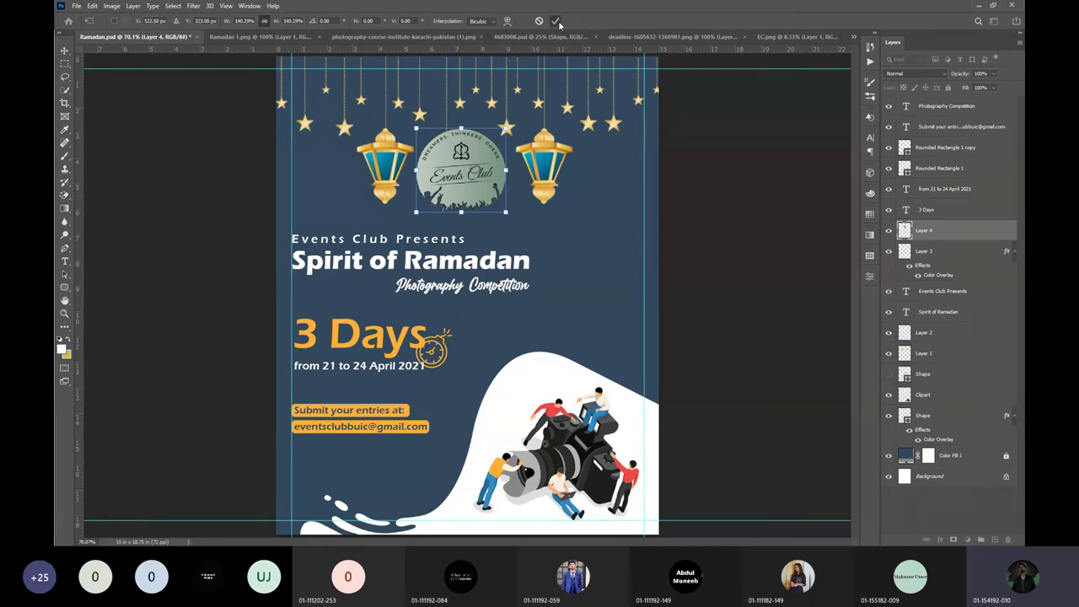
pyautogui.click(556, 22)
pyautogui.moveTo(475, 184); pyautogui.dragTo(567, 145)
pyautogui.hotkey('ctrl', 't')
pyautogui.click(555, 20)
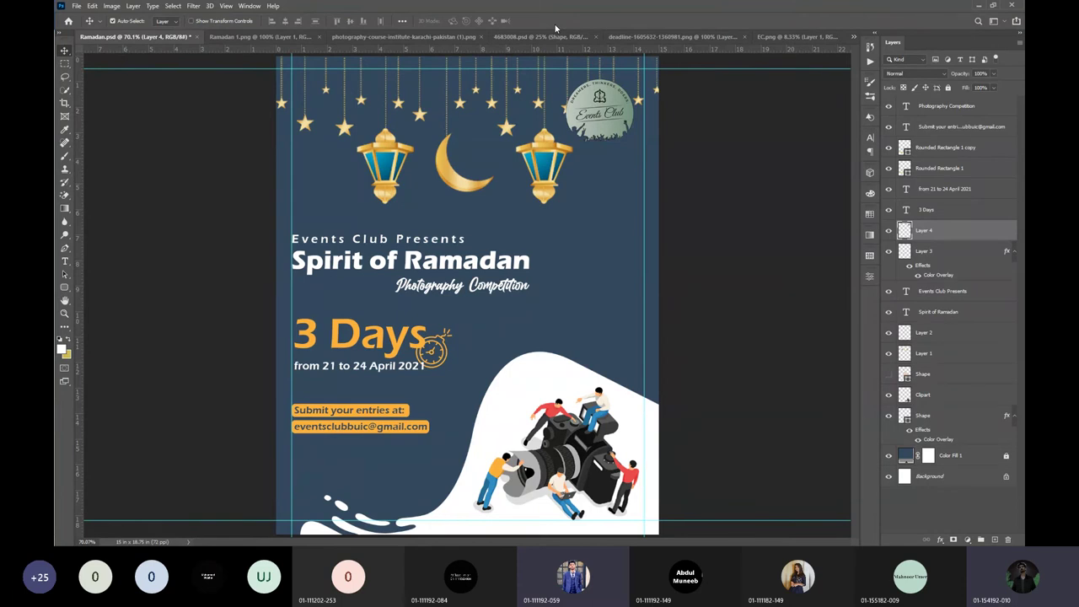
# Try the logo in several spots, finally dropping it bottom-left below the email text.
pyautogui.moveTo(598, 117); pyautogui.dragTo(340, 111)
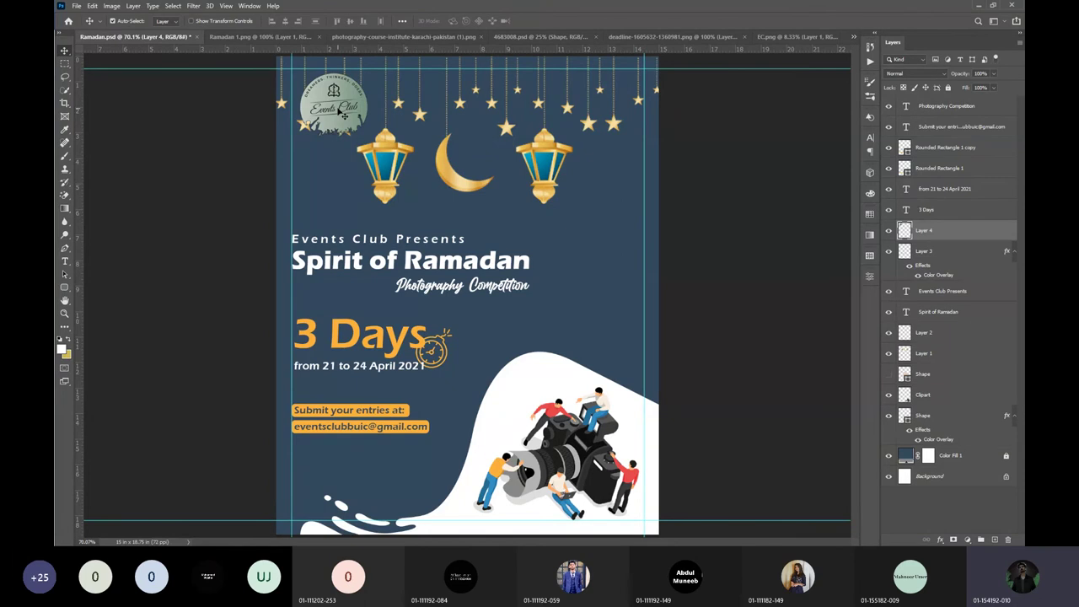
pyautogui.moveTo(340, 111); pyautogui.dragTo(338, 489)
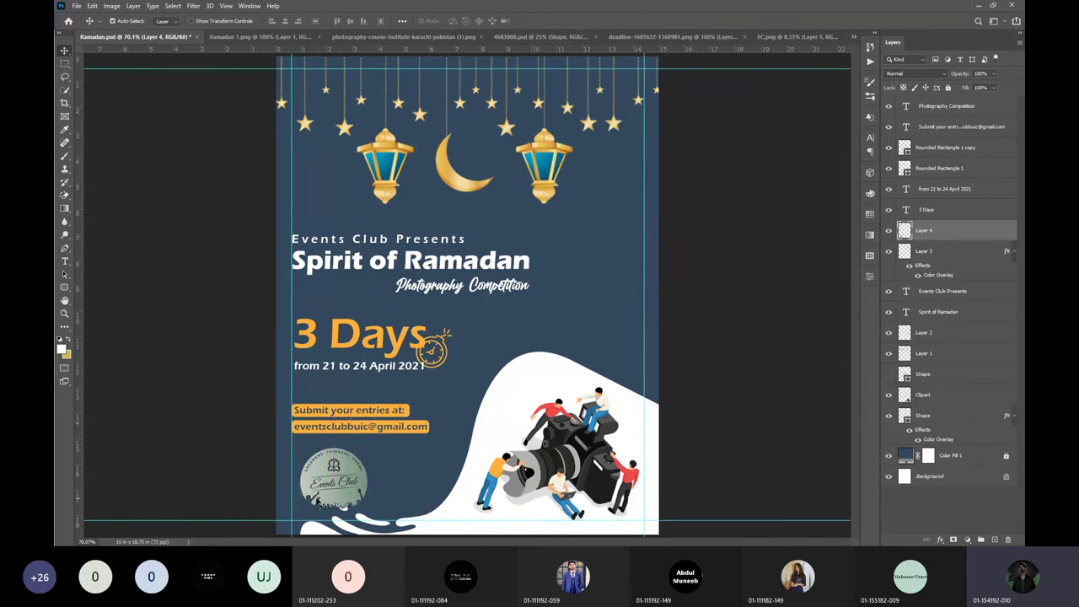
pyautogui.moveTo(321, 479)
pyautogui.mouseDown()
pyautogui.moveTo(381, 477)
pyautogui.moveTo(333, 466)
pyautogui.mouseUp()
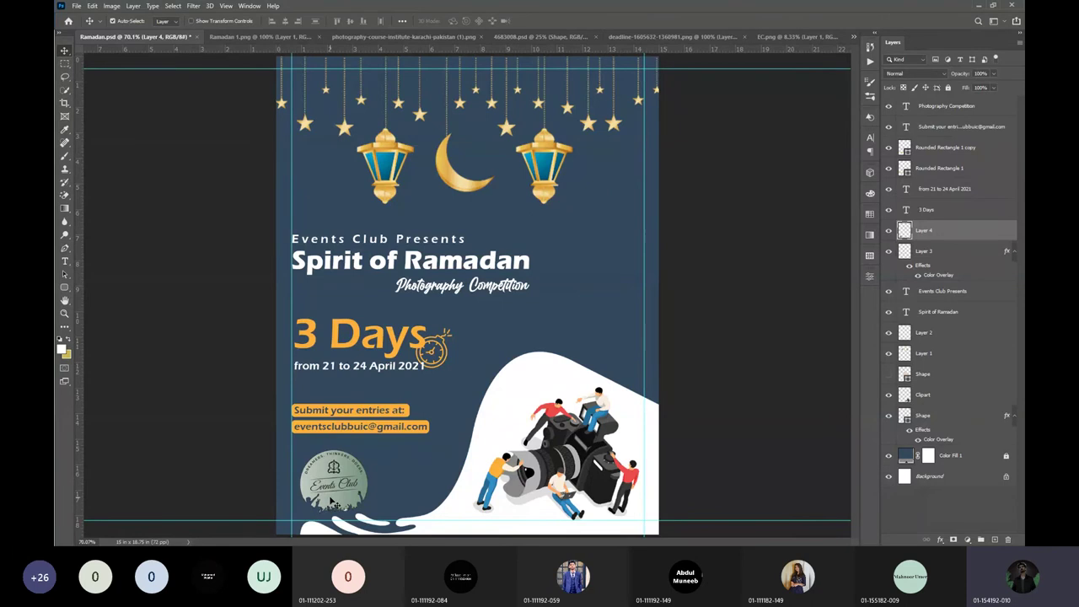
pyautogui.moveTo(332, 500); pyautogui.dragTo(595, 134)
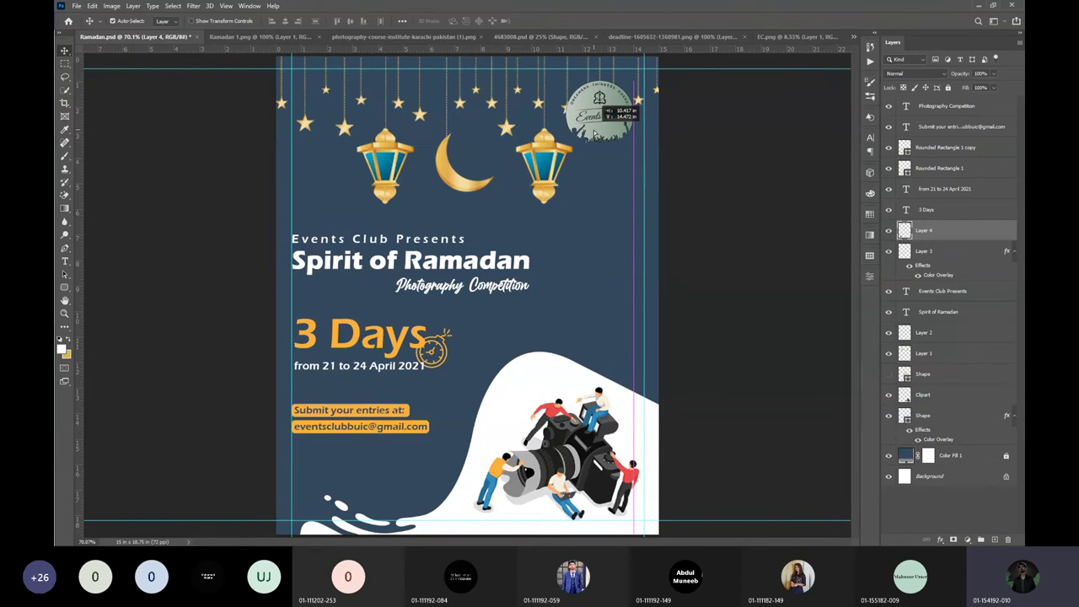
pyautogui.moveTo(594, 132); pyautogui.dragTo(594, 133)
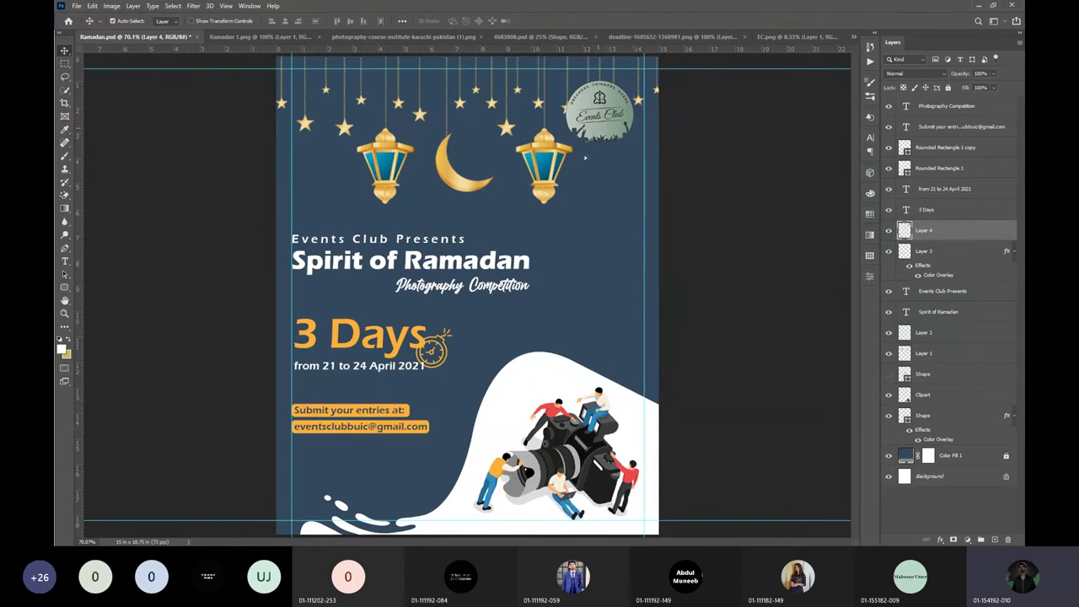
pyautogui.moveTo(594, 133); pyautogui.dragTo(333, 506)
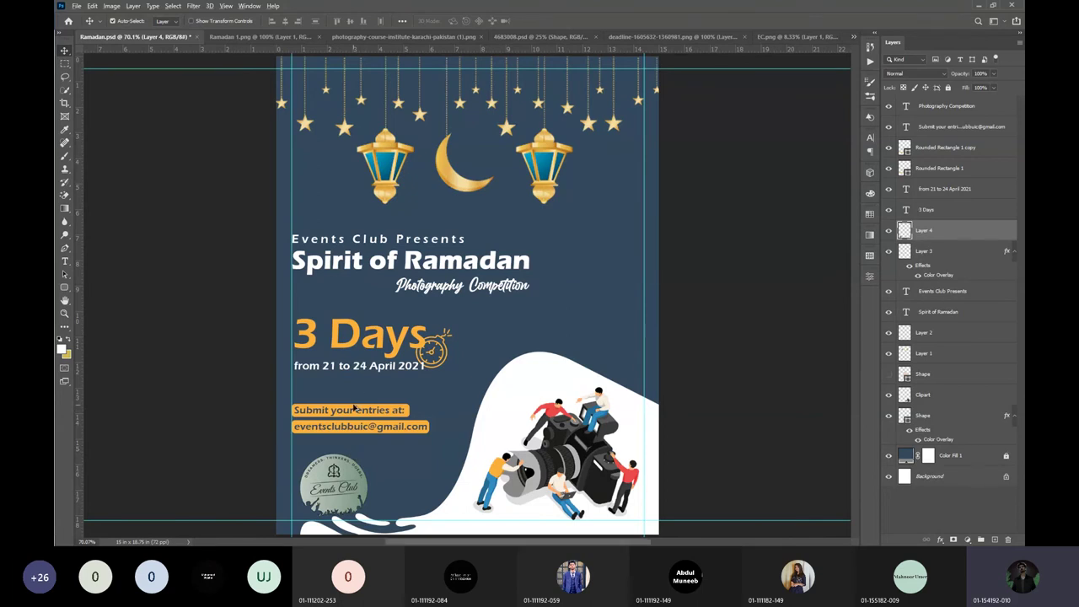
pyautogui.scroll(5, 351, 411)
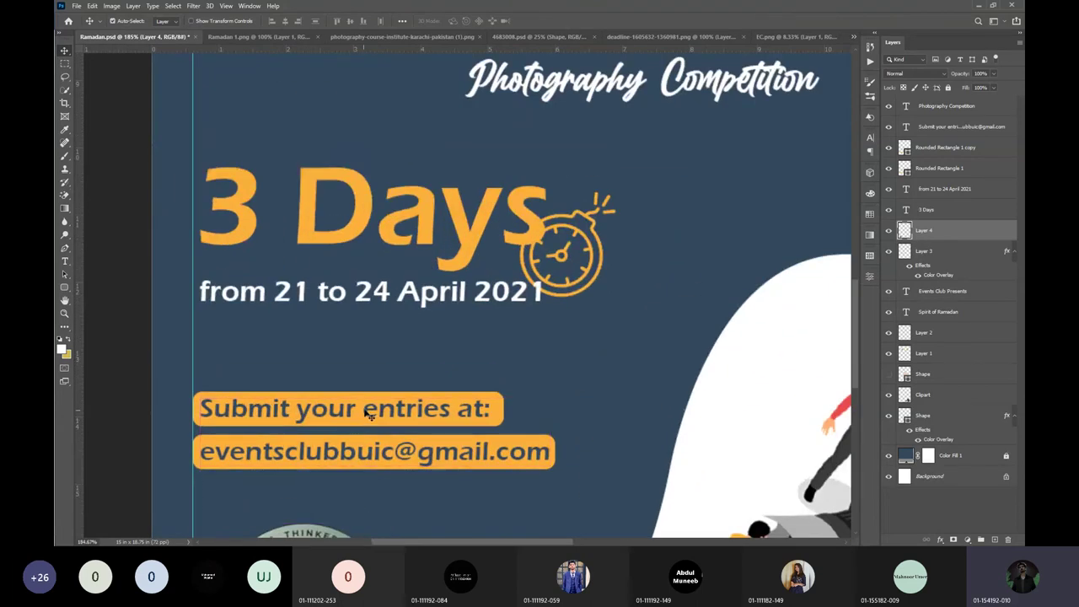
# Narrow the 'Submit your entries at' text slightly from its right edge, then fit the poster on screen.
pyautogui.keyDown('ctrl'); pyautogui.click(368, 412); pyautogui.keyUp('ctrl')
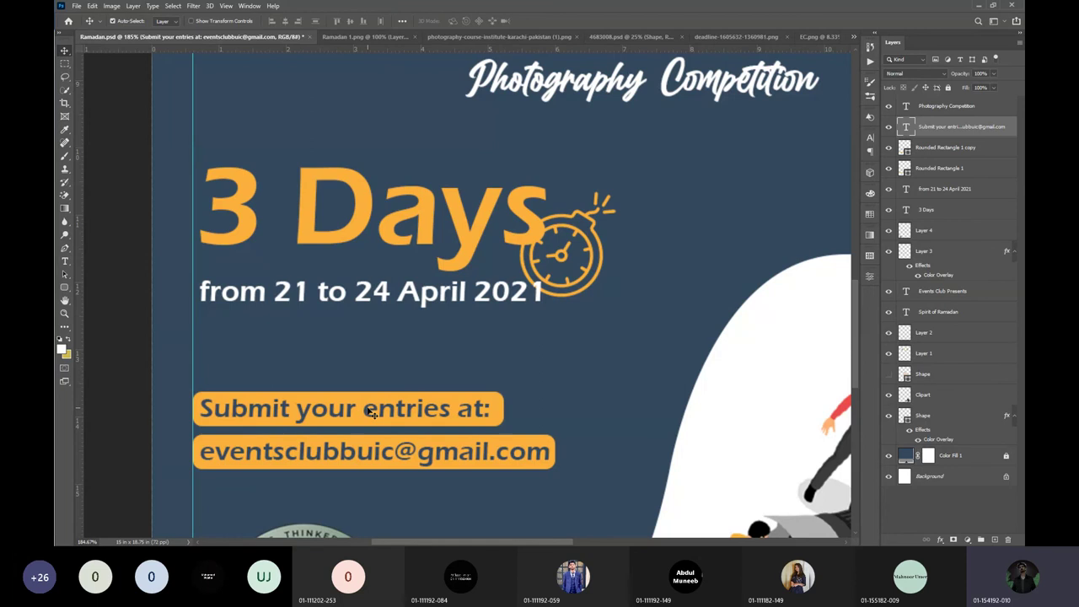
pyautogui.hotkey('ctrl', 't')
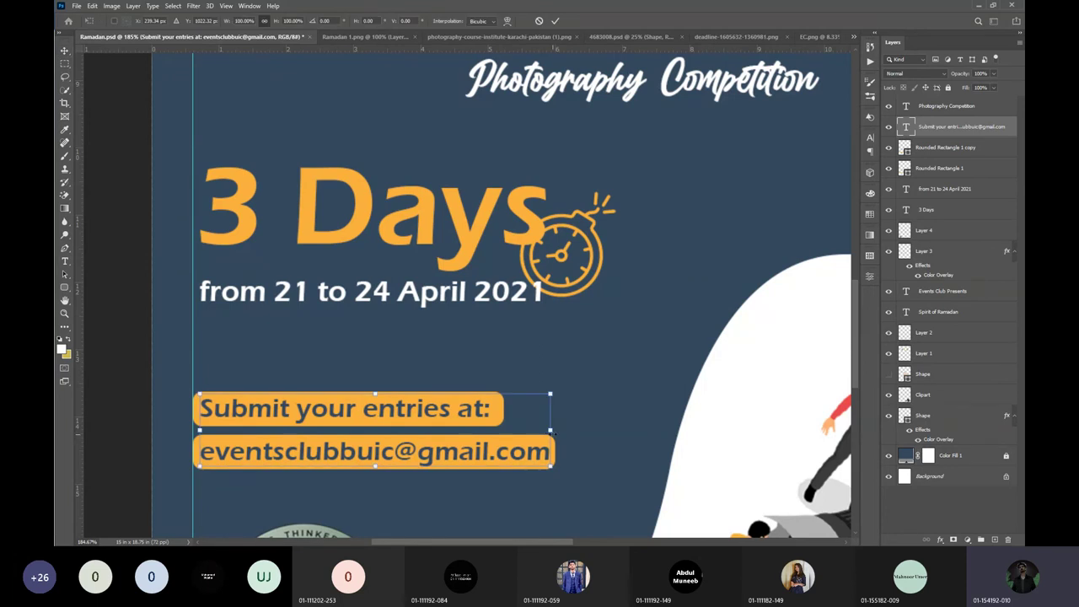
pyautogui.moveTo(554, 431); pyautogui.dragTo(545, 431)
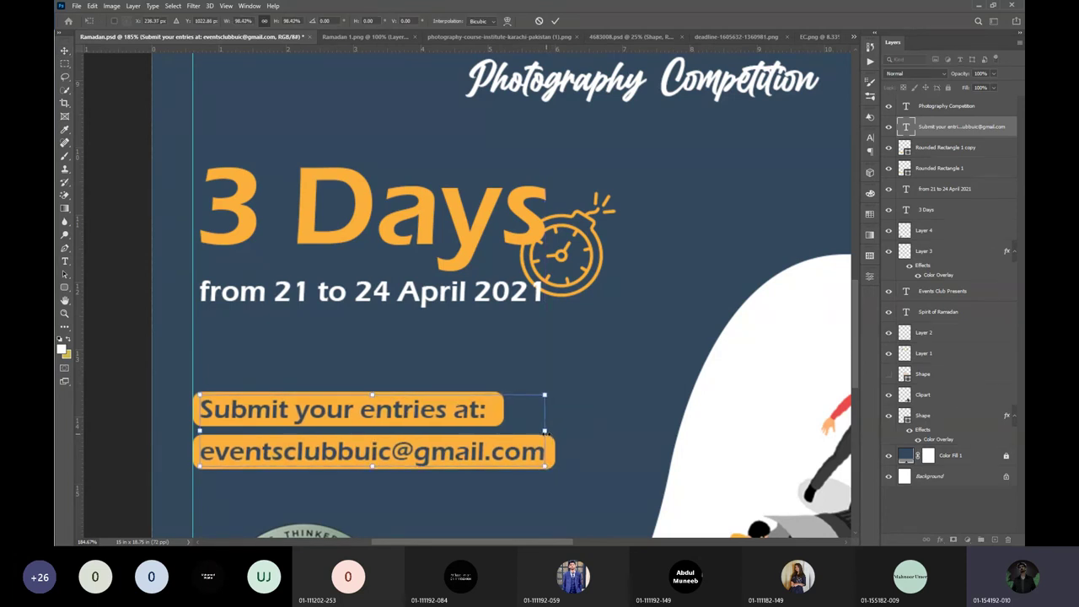
pyautogui.click(555, 20)
pyautogui.hotkey('ctrl', '0')
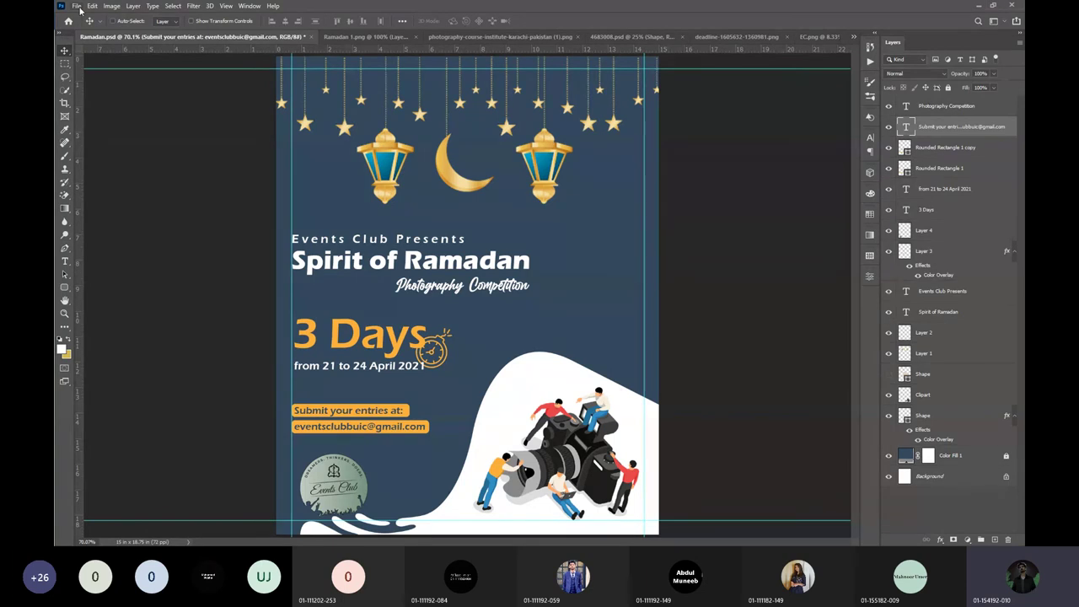
# Save a copy as JPEG 'Spirit OF RAmadan' in OneDrive > Desktop at quality 12.
pyautogui.hotkey('ctrl', 'shift', 's')
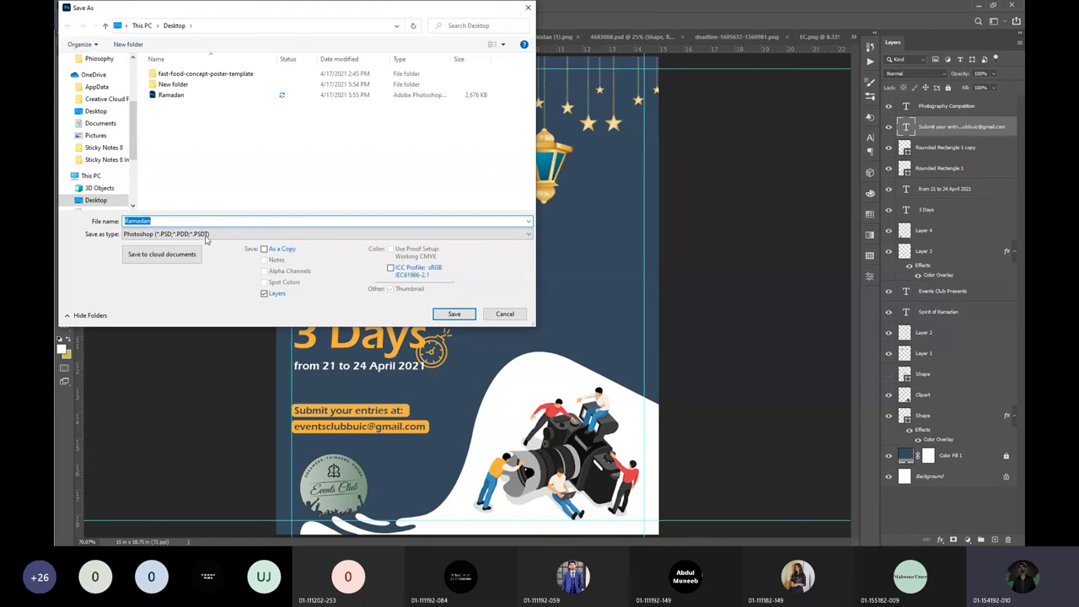
pyautogui.click(207, 234)
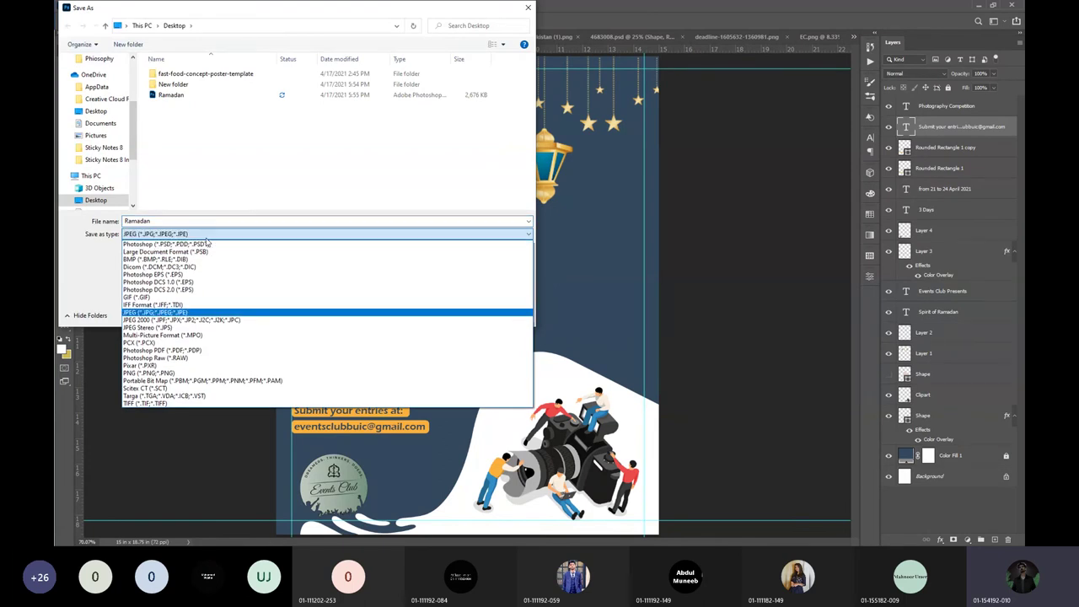
pyautogui.click(207, 313)
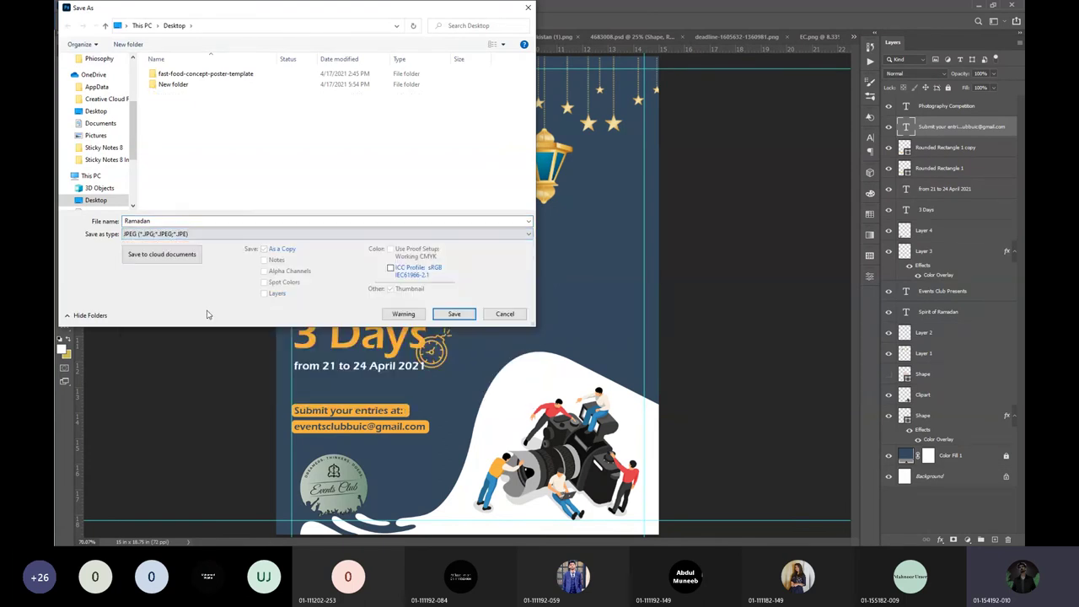
pyautogui.click(225, 235)
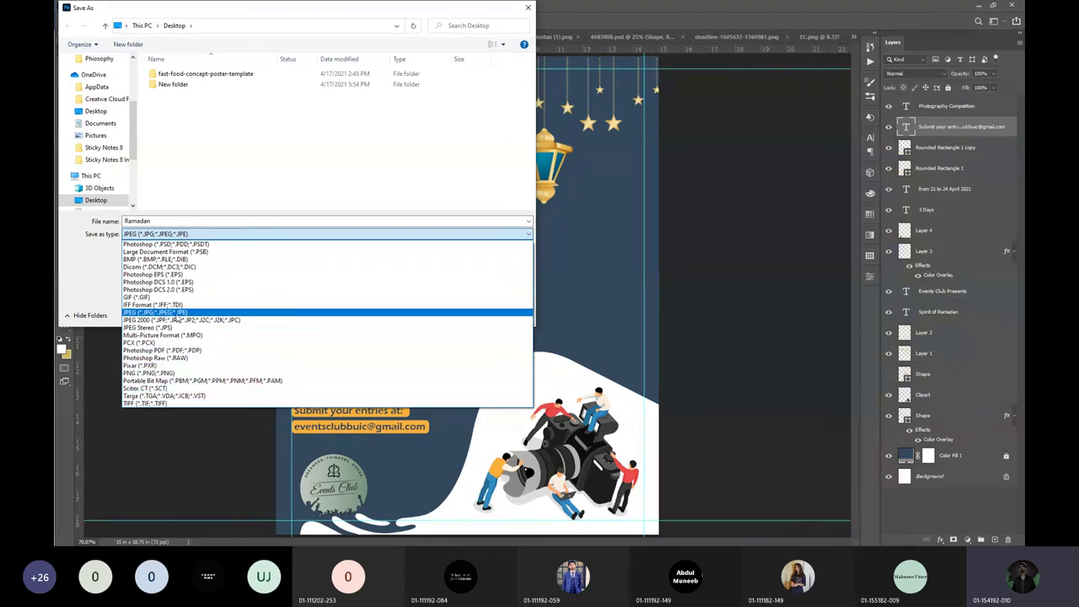
pyautogui.click(153, 313)
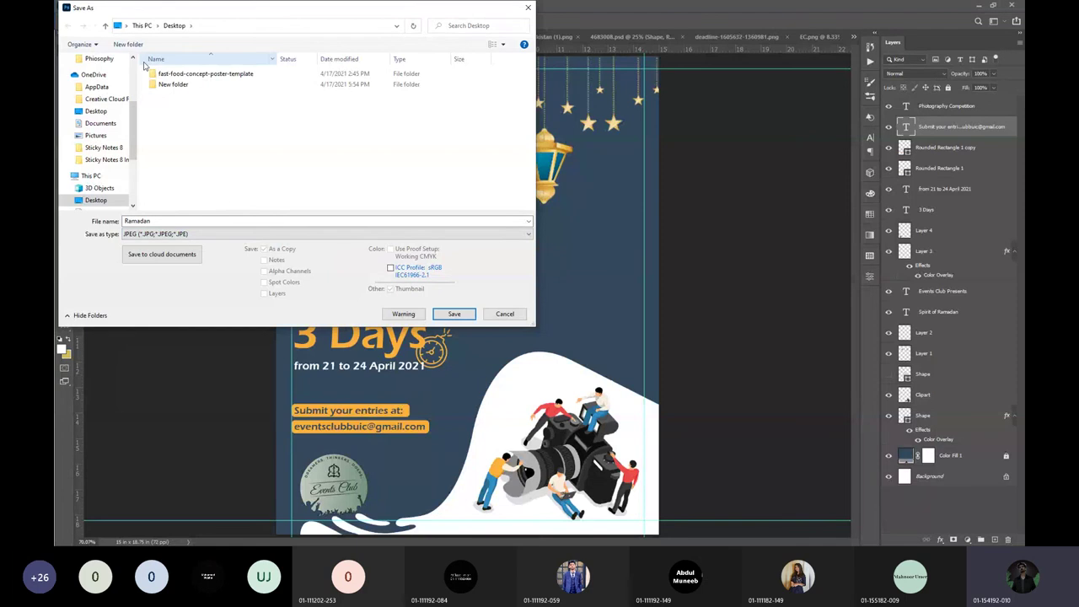
pyautogui.click(108, 111)
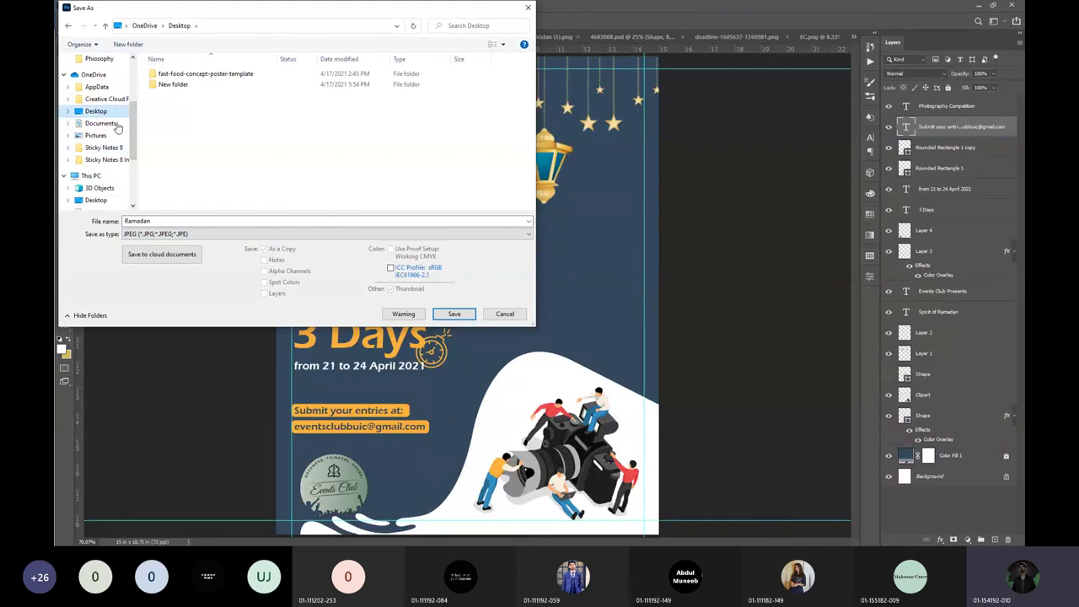
pyautogui.doubleClick(165, 221)
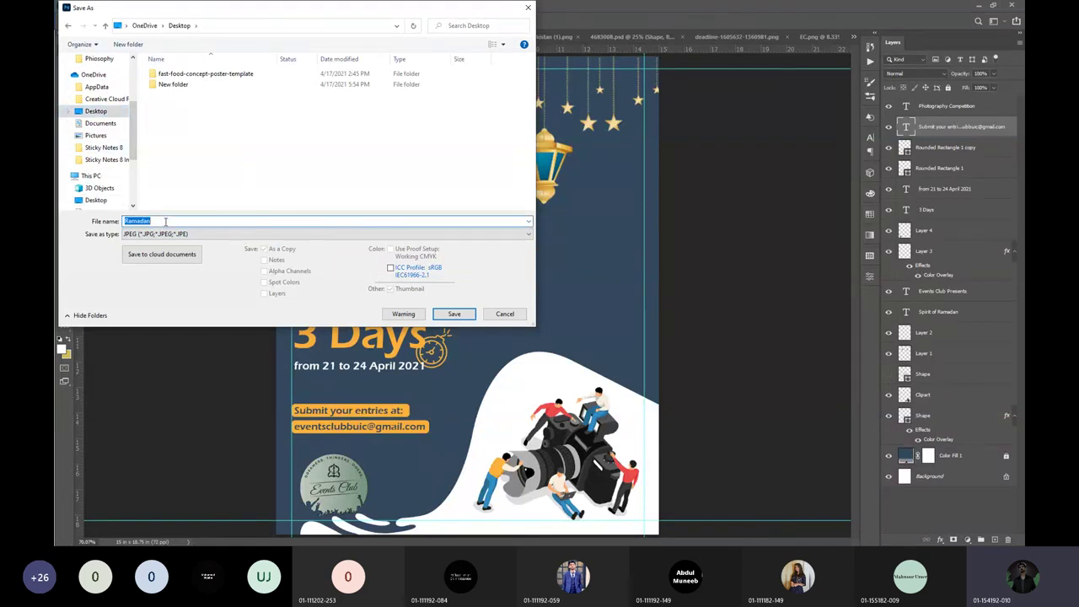
pyautogui.write('Spirit OF RAmadan')
pyautogui.press('Return')
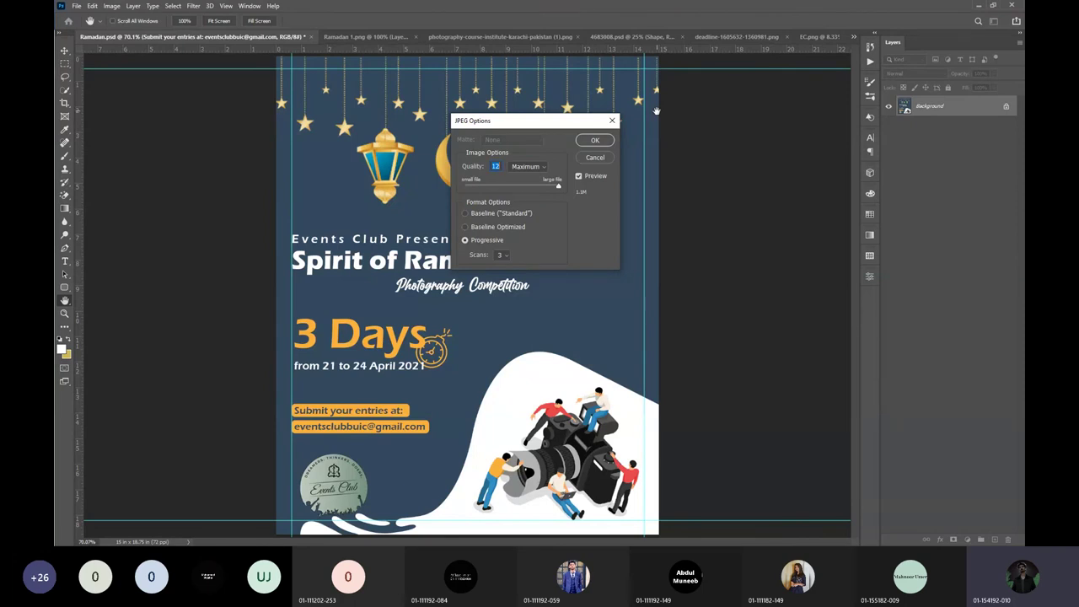
pyautogui.click(594, 141)
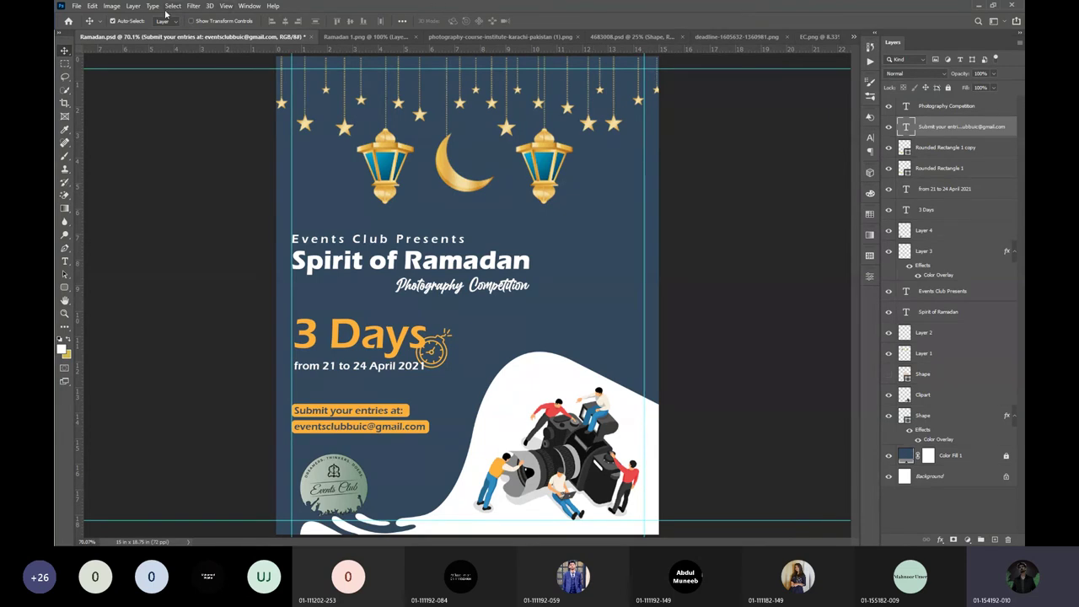
# Create a blank 1350 × 1080 px document by flipping the 1080×1350 preset to Landscape.
pyautogui.click(76, 6)
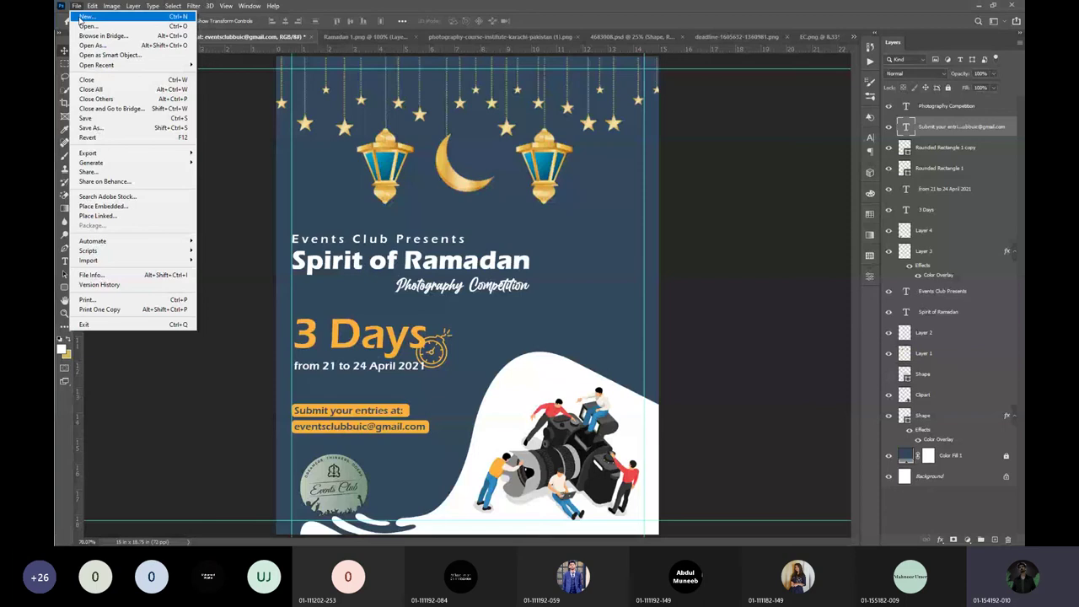
pyautogui.click(85, 16)
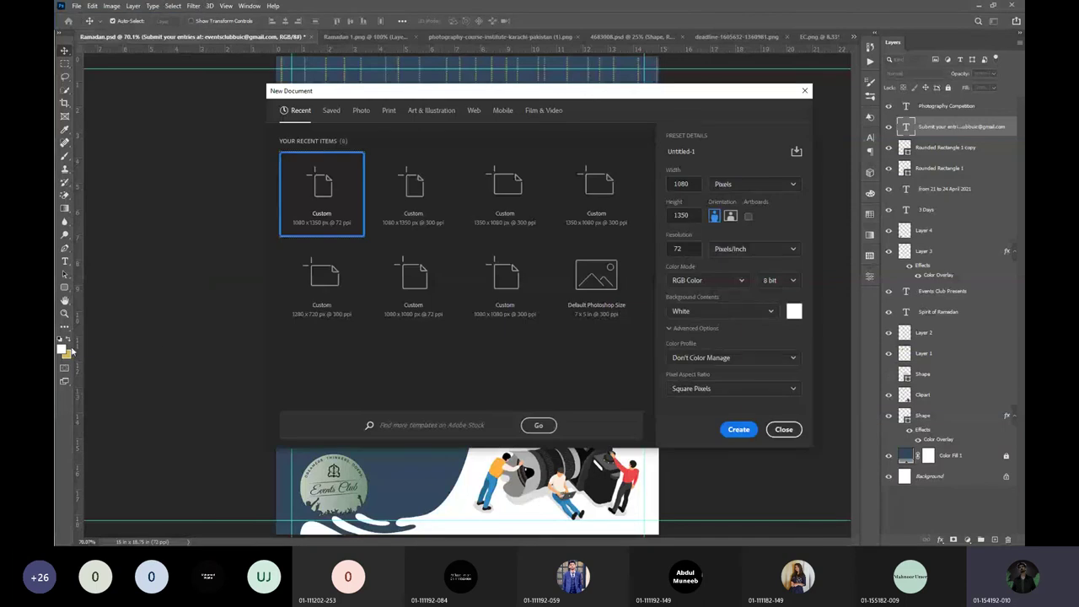
pyautogui.hotkey('alt', 'Tab')
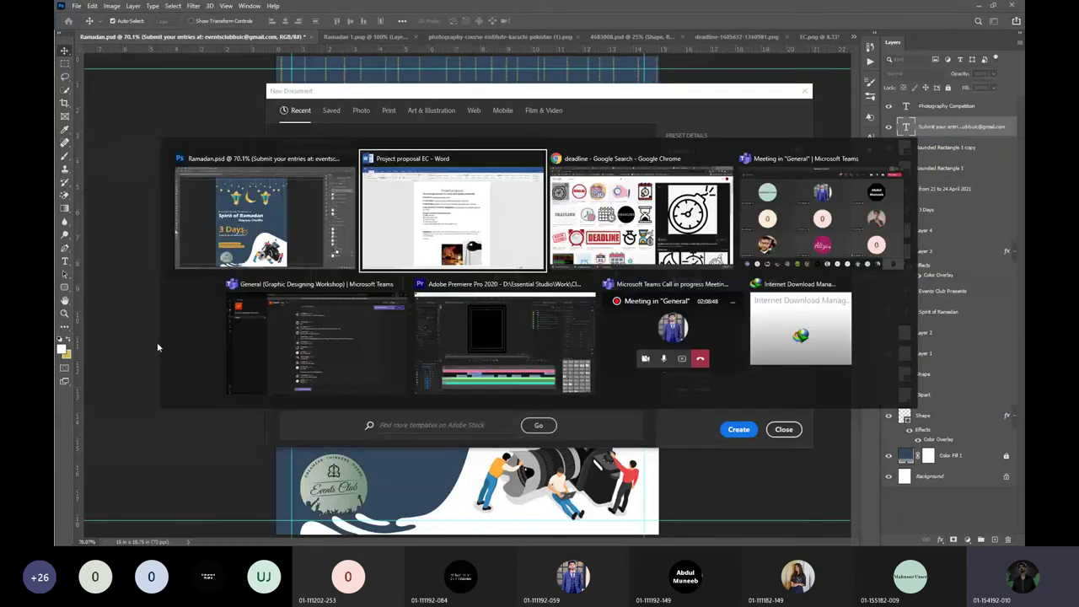
pyautogui.hotkey('alt', 'Tab')
pyautogui.hotkey('alt', 'Tab')
pyautogui.hotkey('alt', 'Tab')
pyautogui.hotkey('alt', 'Tab')
pyautogui.hotkey('alt', 'Tab')
pyautogui.hotkey('alt', 'Tab')
pyautogui.hotkey('alt', 'Tab')
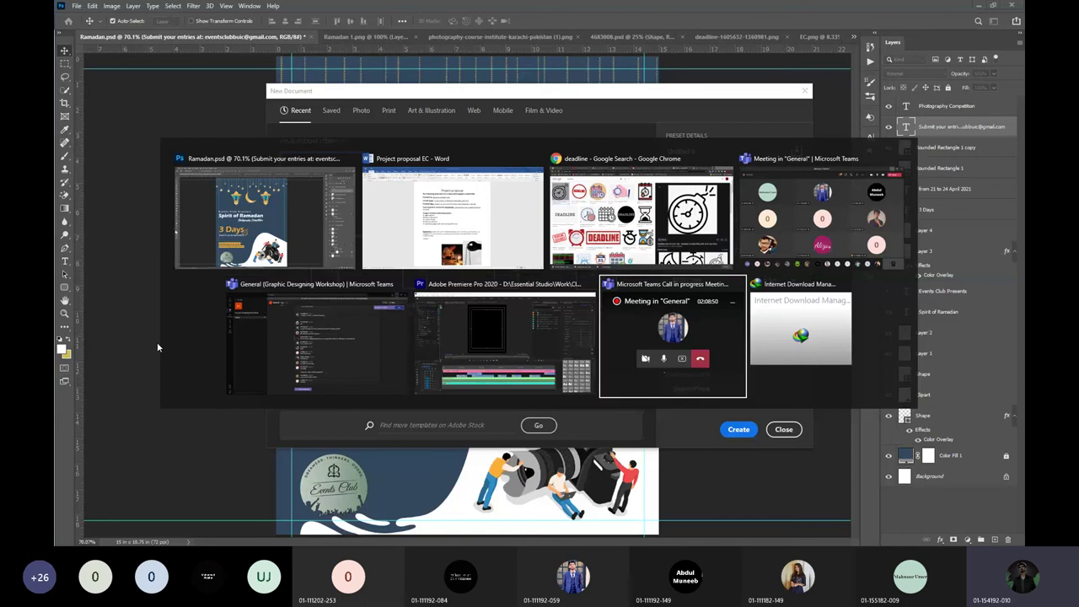
pyautogui.press('super')
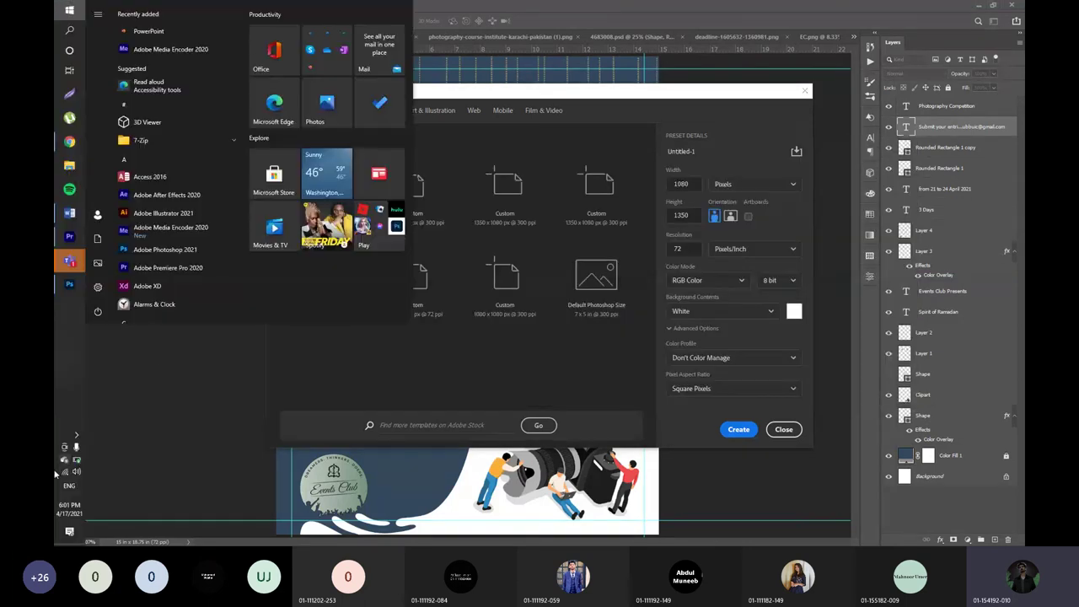
pyautogui.moveTo(76, 462)
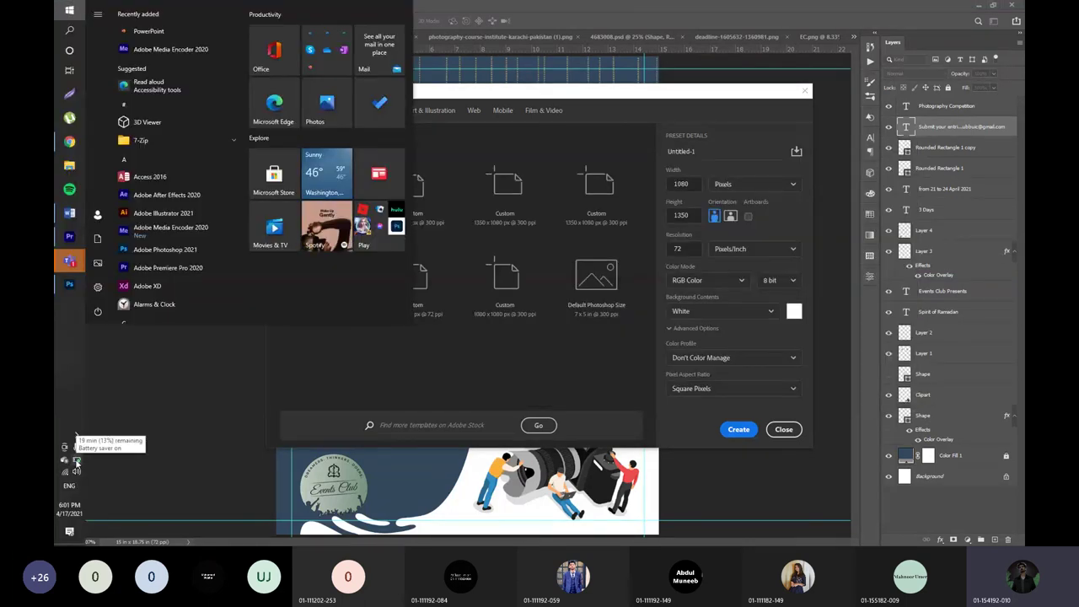
pyautogui.click(139, 428)
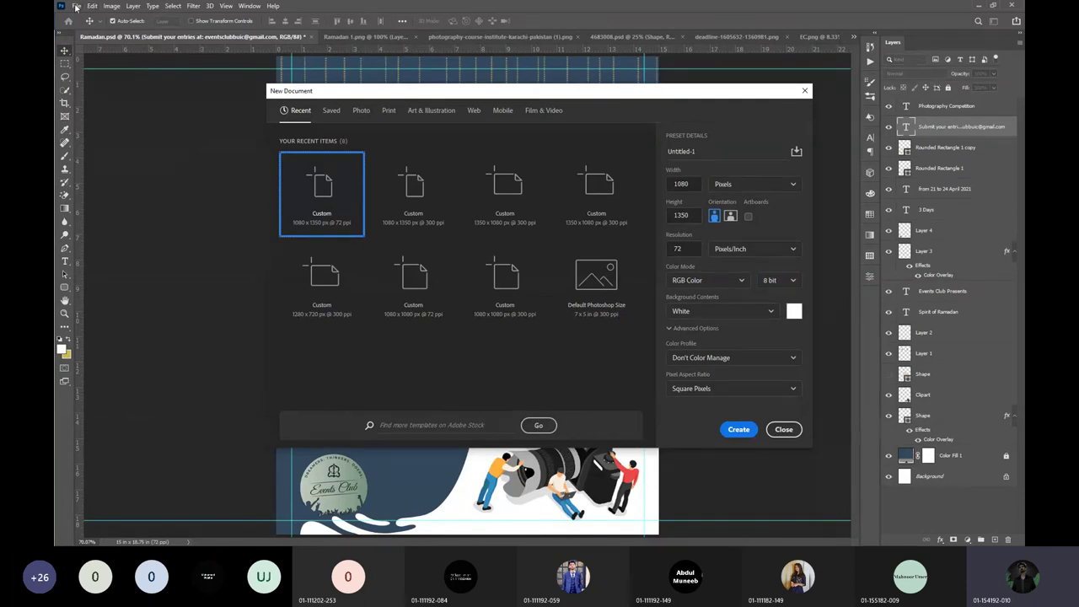
pyautogui.click(731, 217)
pyautogui.click(739, 431)
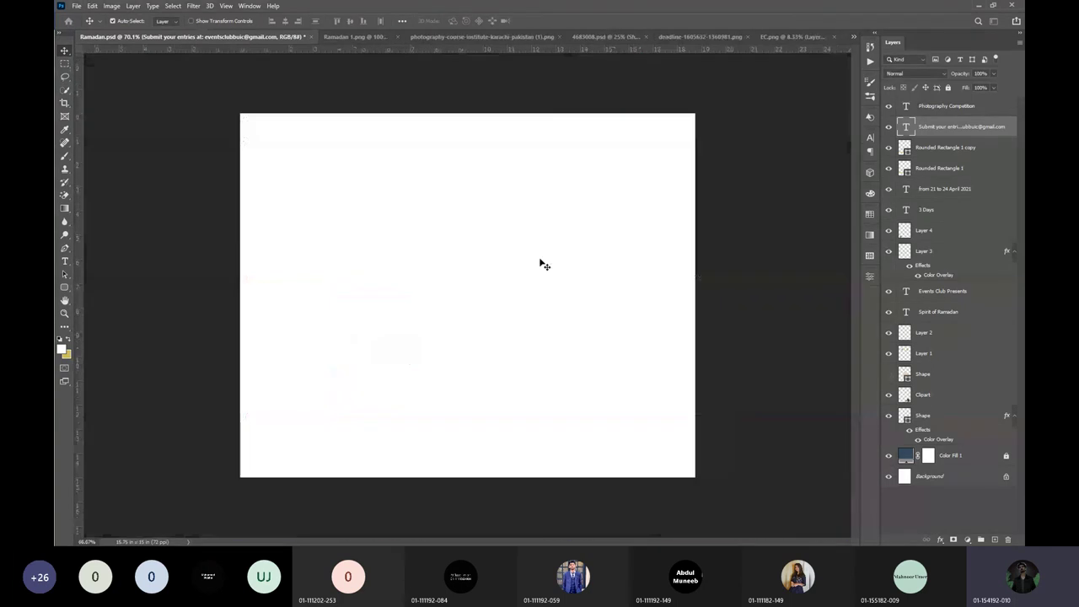
# Close the reference image tabs, choosing Don't Save for 4683008.psd.
pyautogui.scroll(-2, 337, 203)
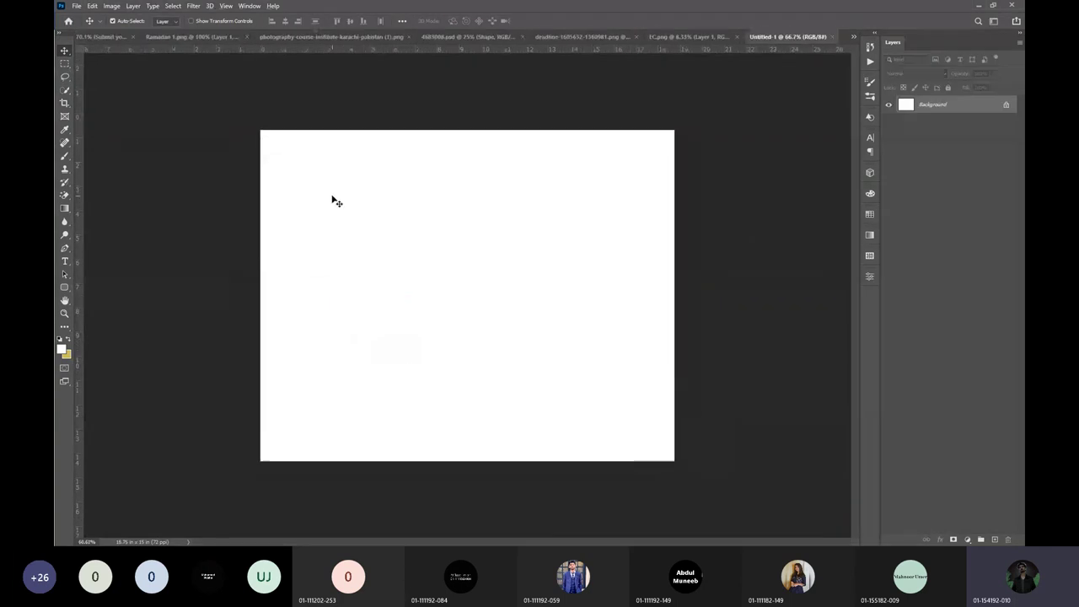
pyautogui.click(247, 37)
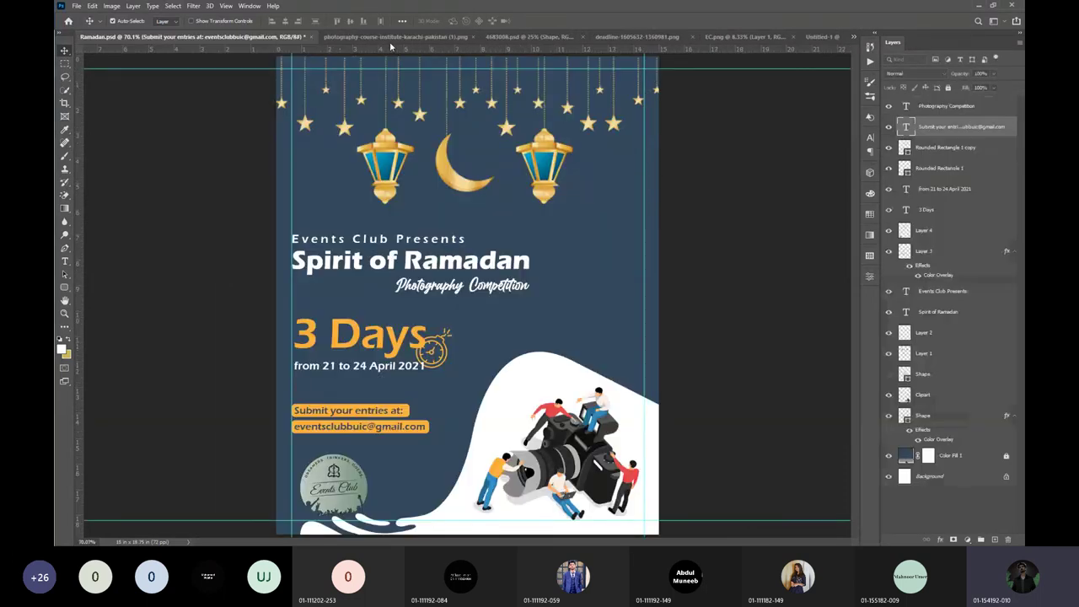
pyautogui.click(476, 37)
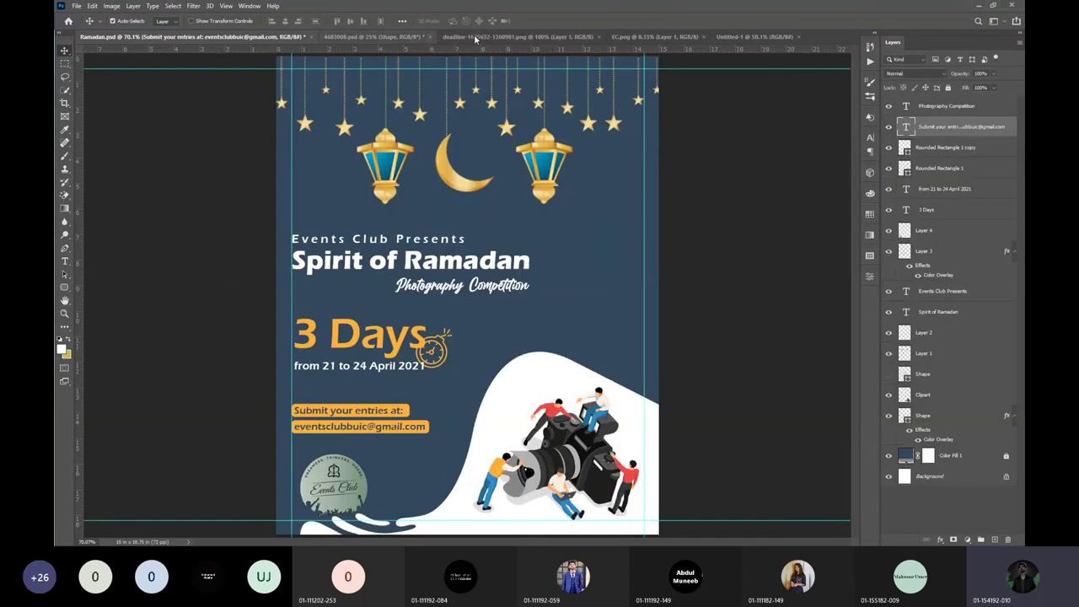
pyautogui.click(423, 38)
pyautogui.click(429, 37)
pyautogui.click(539, 208)
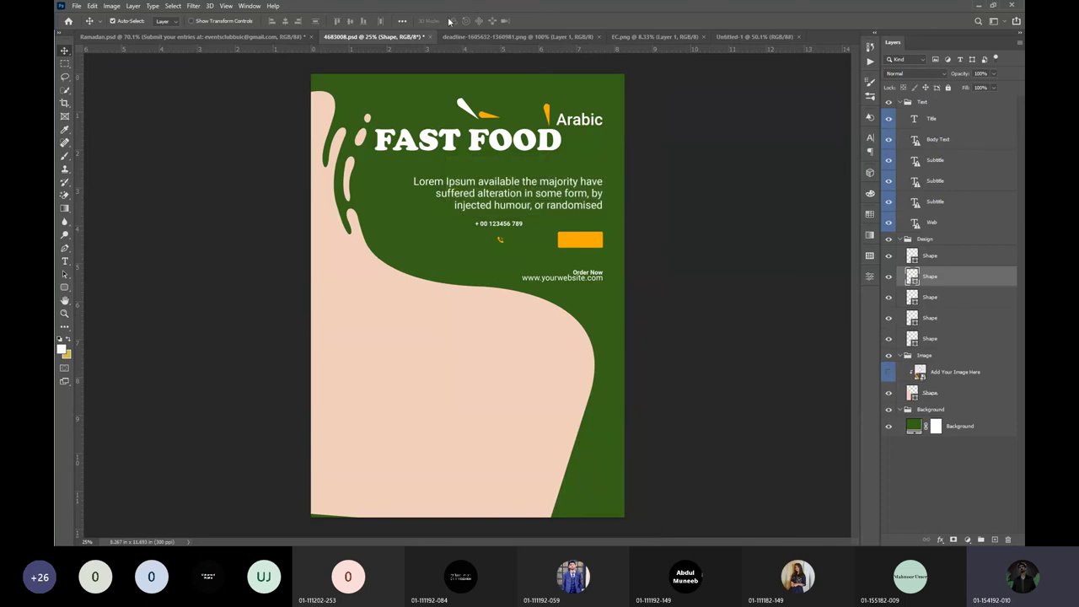
pyautogui.click(426, 37)
pyautogui.click(479, 37)
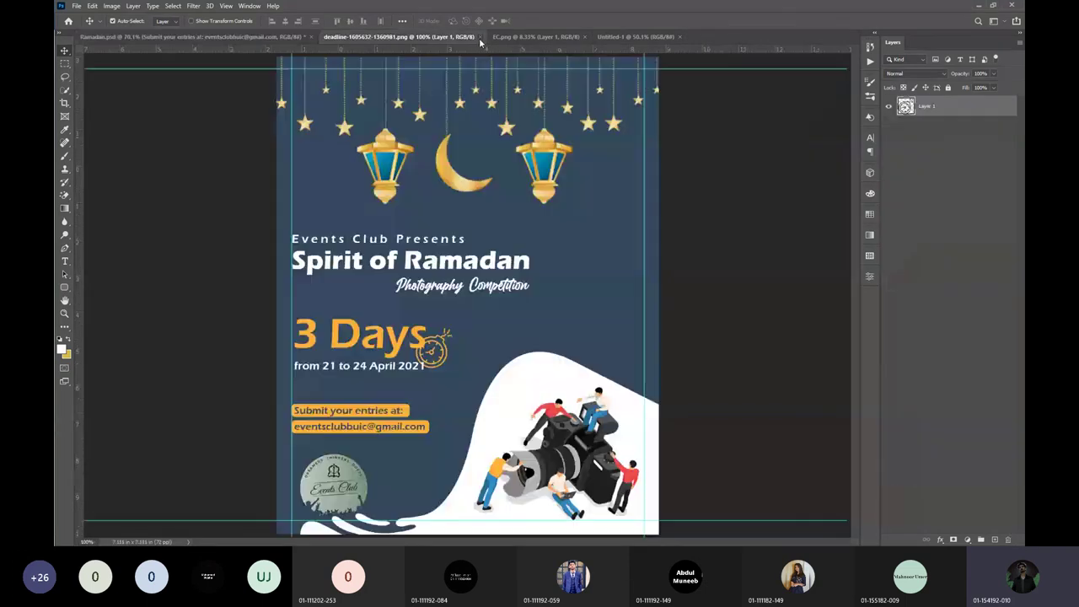
pyautogui.click(416, 37)
pyautogui.click(387, 38)
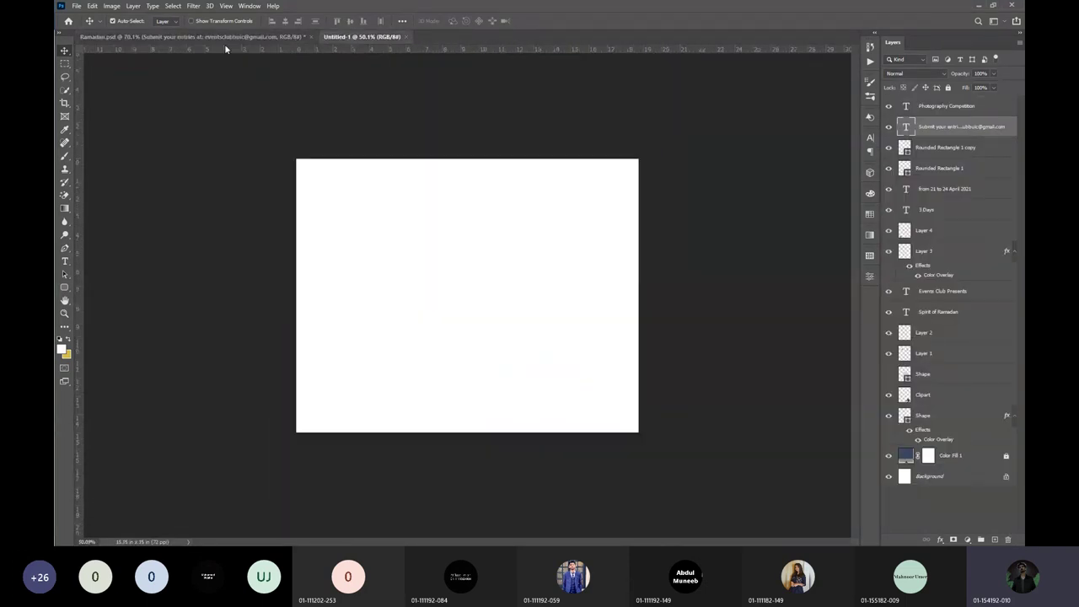
# Copy Ramadan.psd's Color Fill 1 layer into Untitled-1 for a dark blue background.
pyautogui.click(225, 39)
pyautogui.click(358, 37)
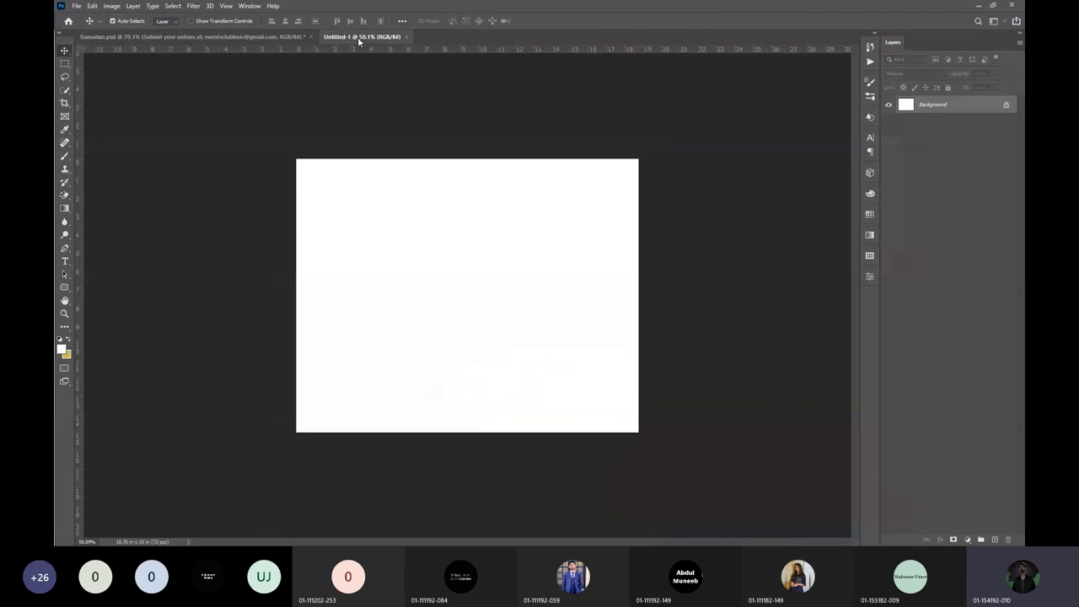
pyautogui.hotkey('ctrl', '0')
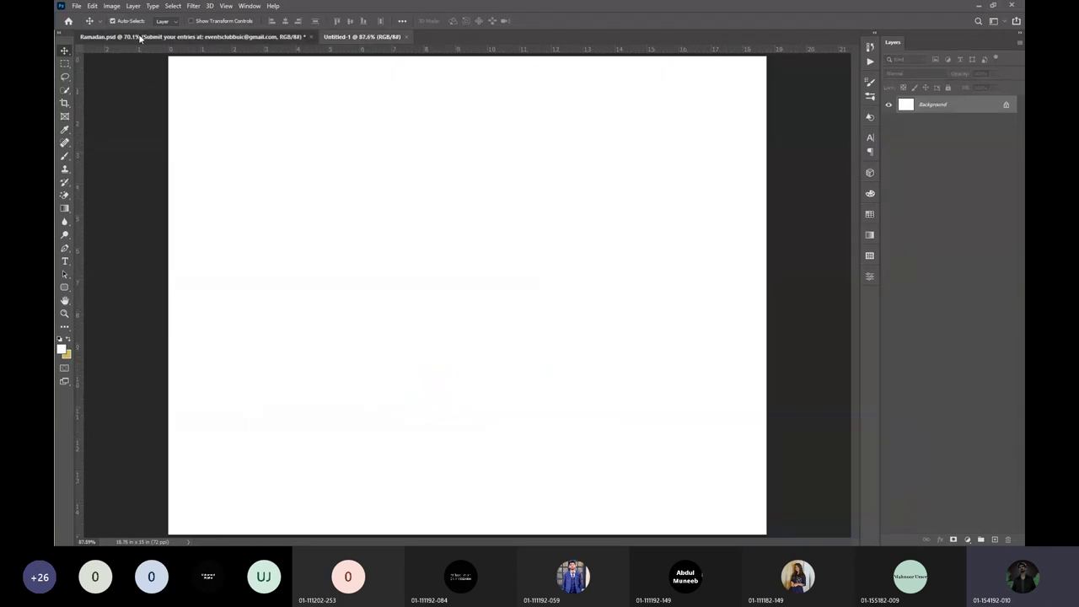
pyautogui.click(134, 37)
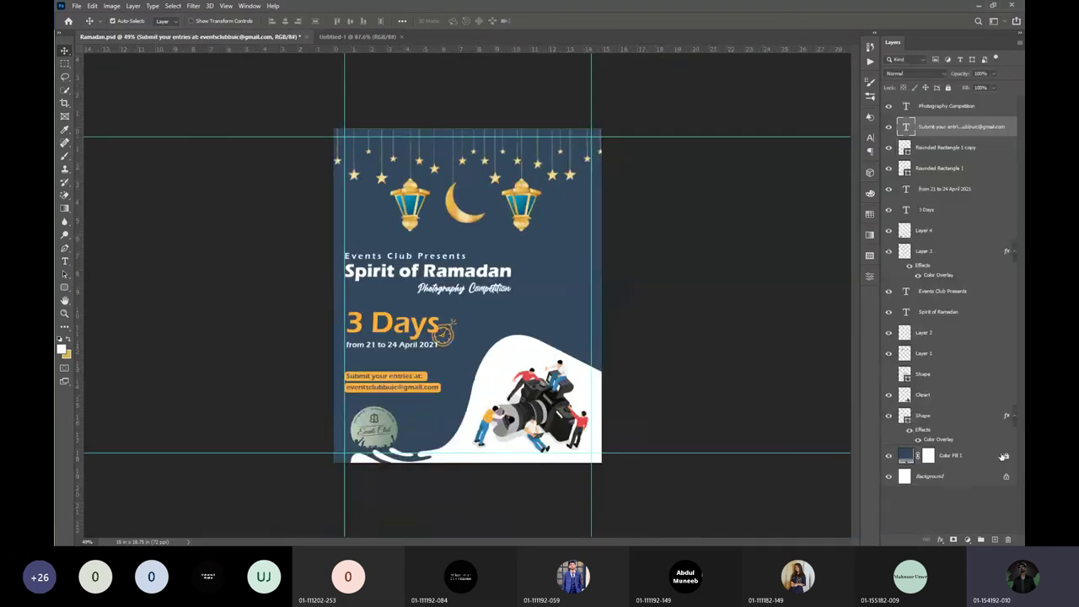
pyautogui.click(1006, 458)
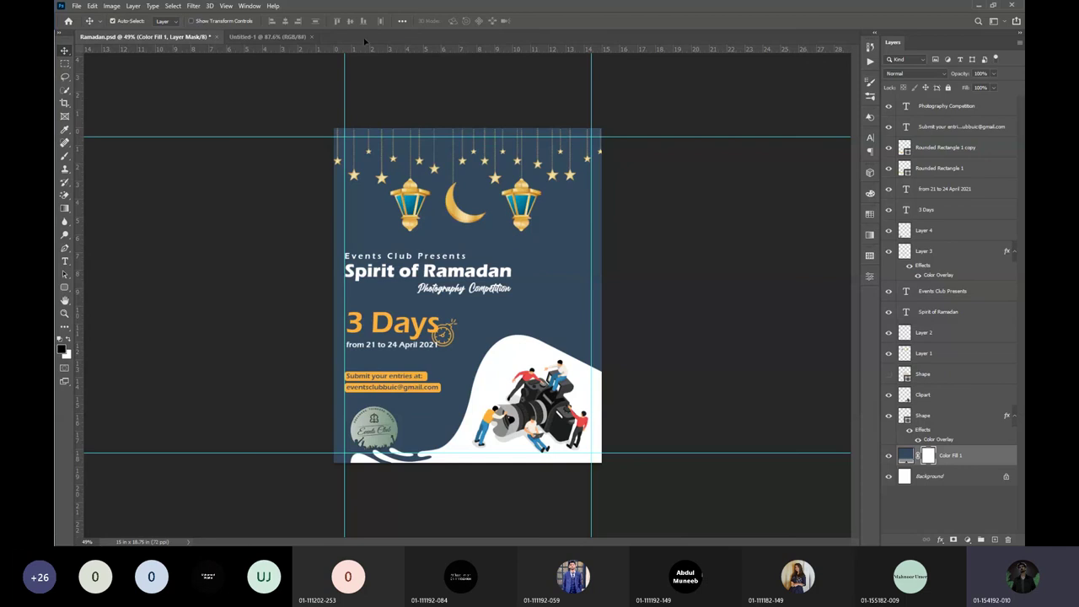
pyautogui.click(906, 456)
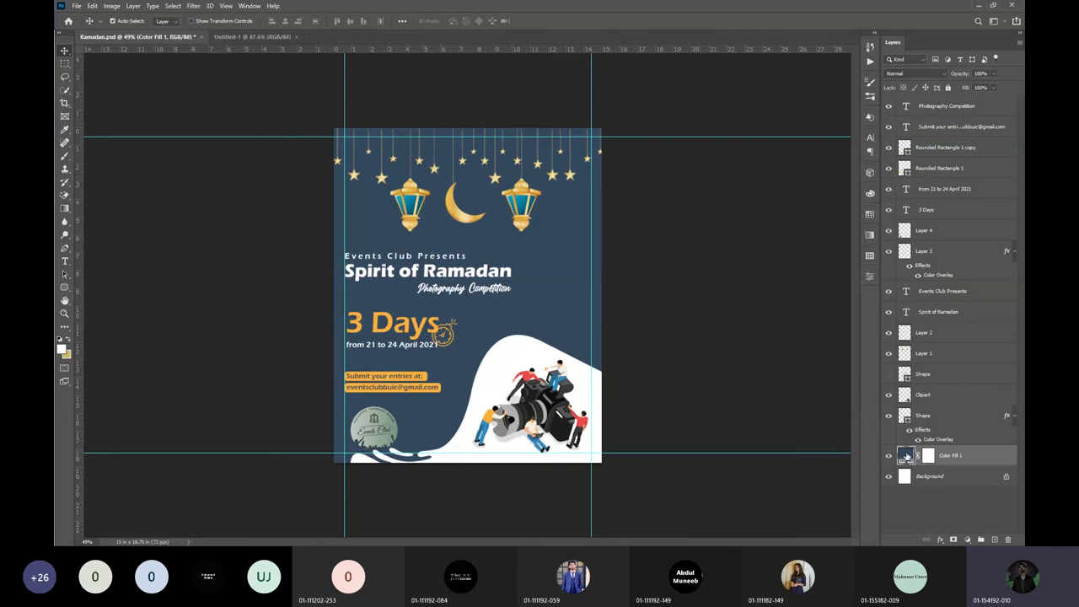
pyautogui.moveTo(622, 270); pyautogui.dragTo(575, 268)
pyautogui.moveTo(438, 118); pyautogui.dragTo(289, 269)
pyautogui.scroll(-2, 380, 349)
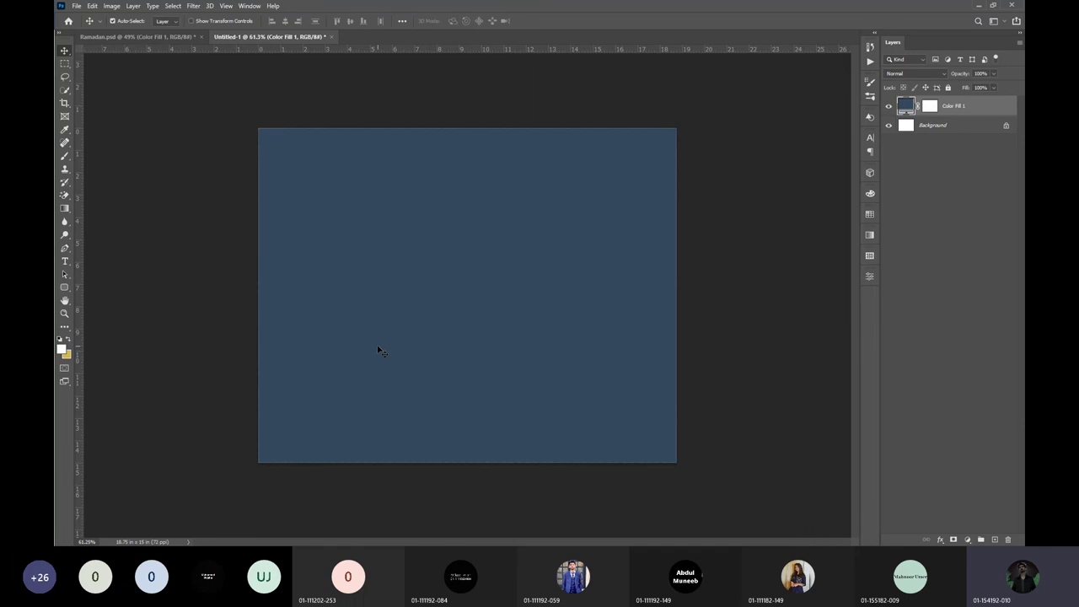
# Copy Layer 1's lanterns, moon and stars into Untitled-1, stretched to canvas width along the top.
pyautogui.click(183, 38)
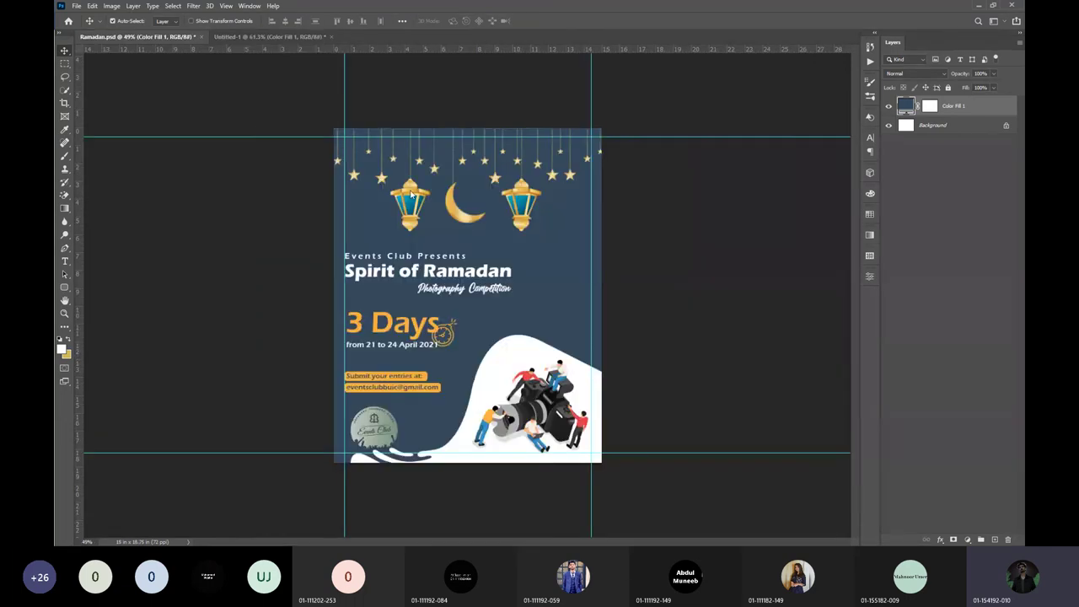
pyautogui.moveTo(411, 202); pyautogui.dragTo(543, 210)
pyautogui.hotkey('ctrl', 't')
pyautogui.keyDown('alt'); pyautogui.click(634, 193); pyautogui.keyUp('alt')
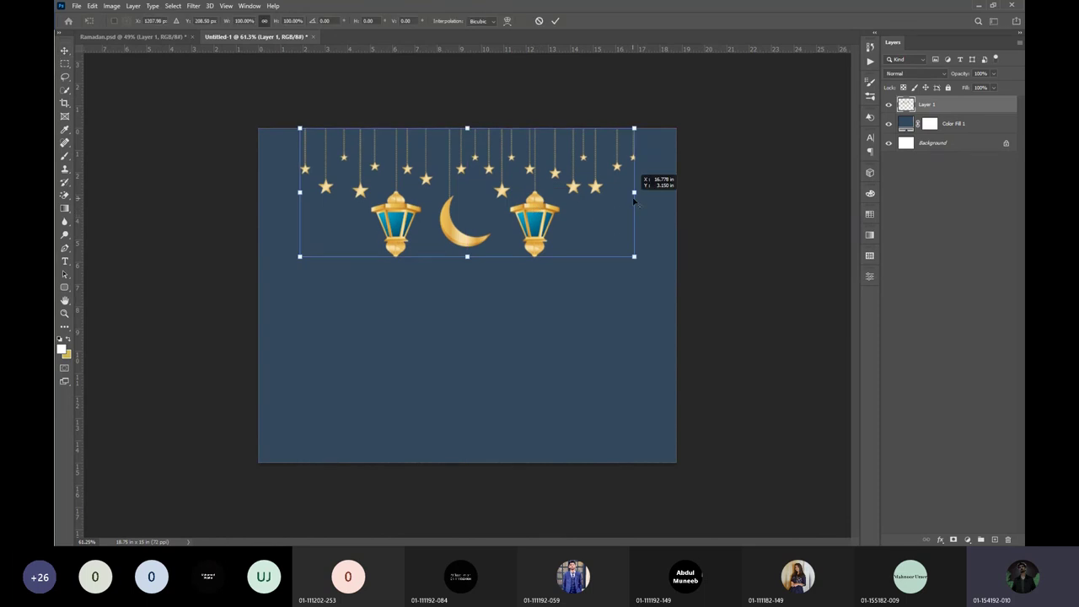
pyautogui.moveTo(634, 192); pyautogui.dragTo(675, 199)
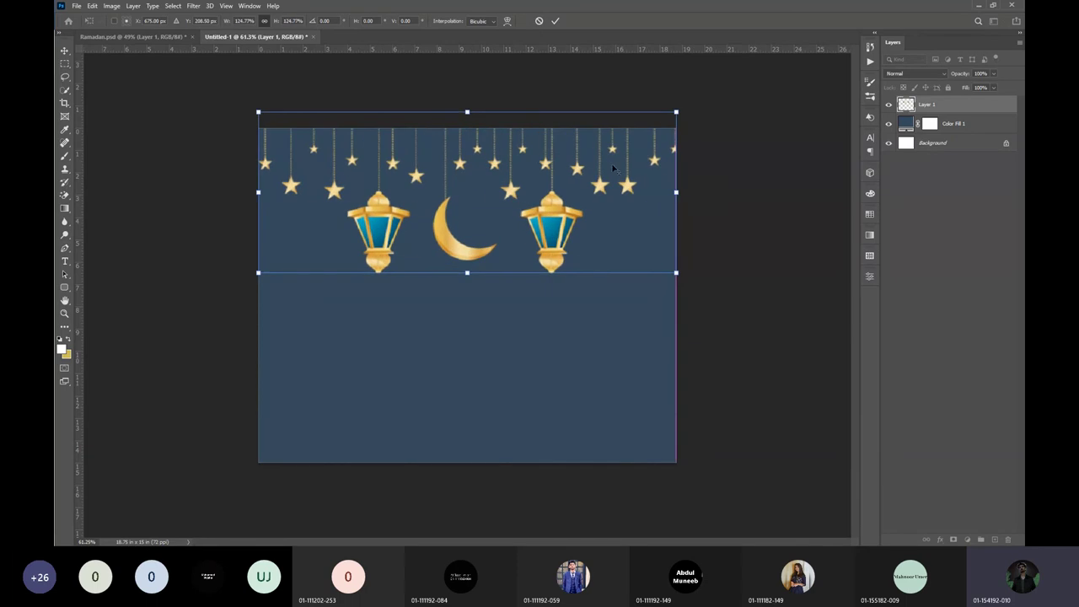
pyautogui.click(557, 20)
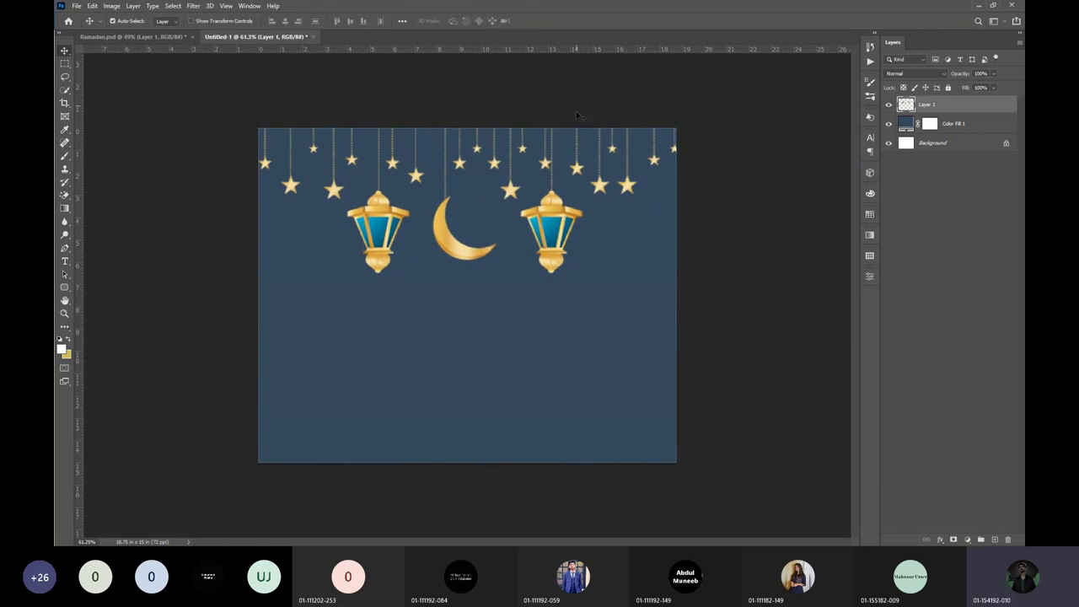
pyautogui.moveTo(562, 221); pyautogui.dragTo(563, 194)
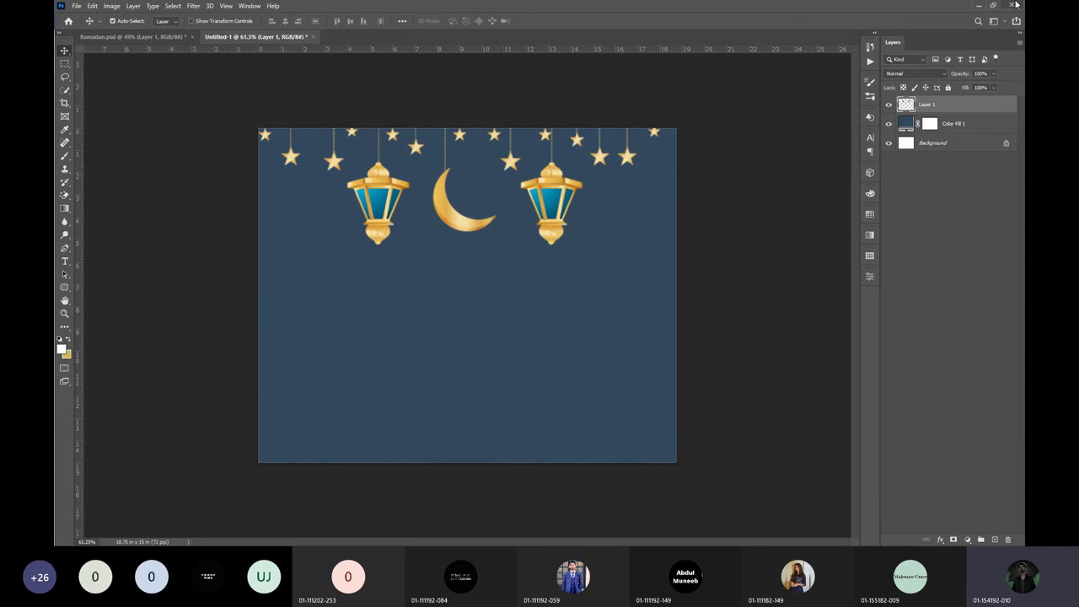
# Minimize Photoshop, Word and Chrome, then stop presenting in the Teams meeting.
pyautogui.click(976, 5)
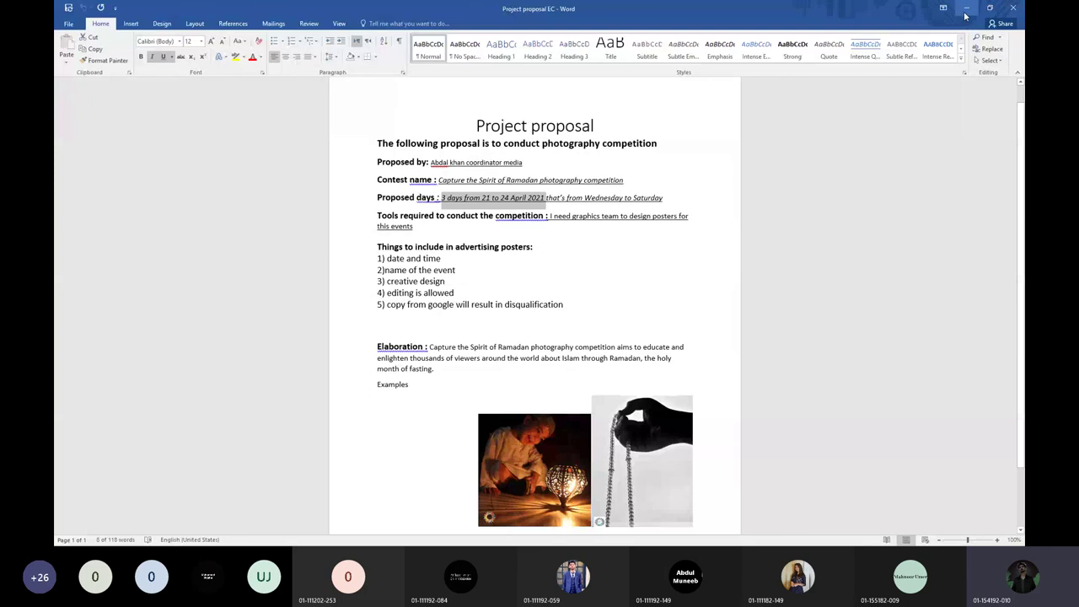
pyautogui.click(966, 8)
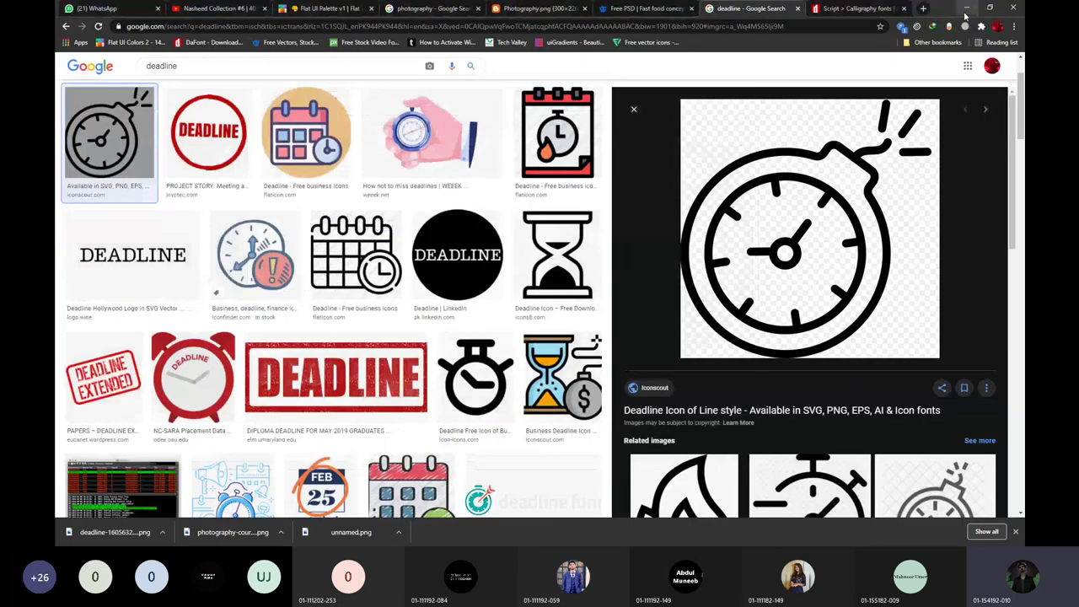
pyautogui.click(966, 9)
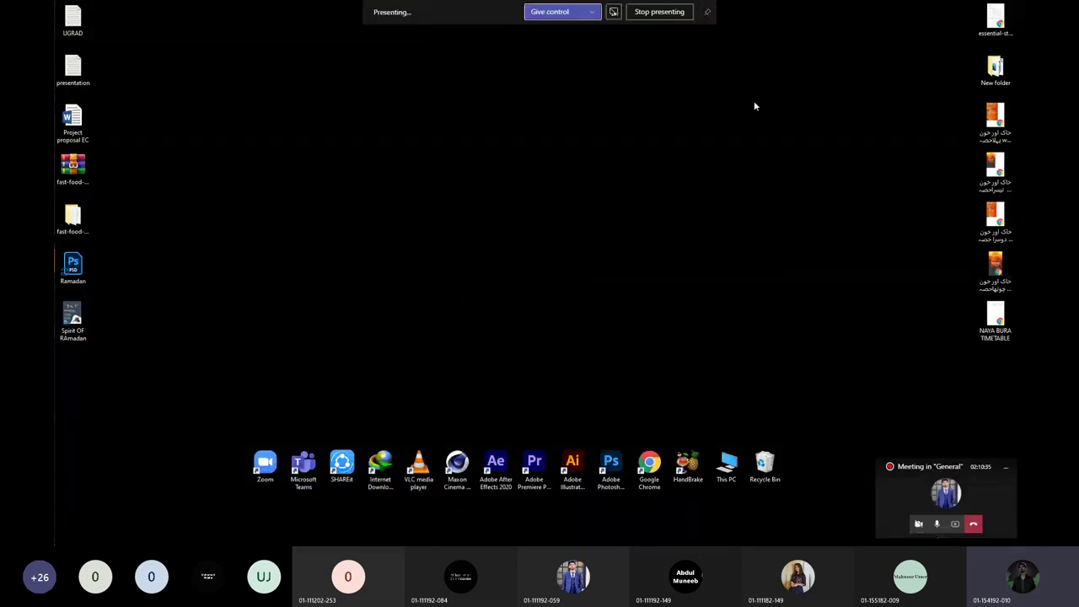
pyautogui.click(653, 12)
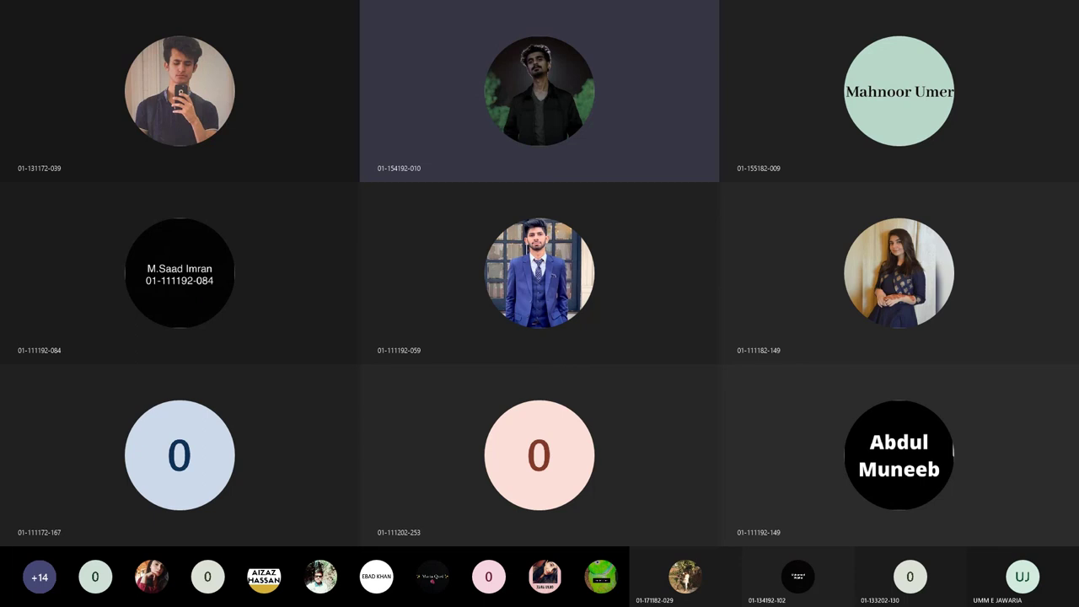